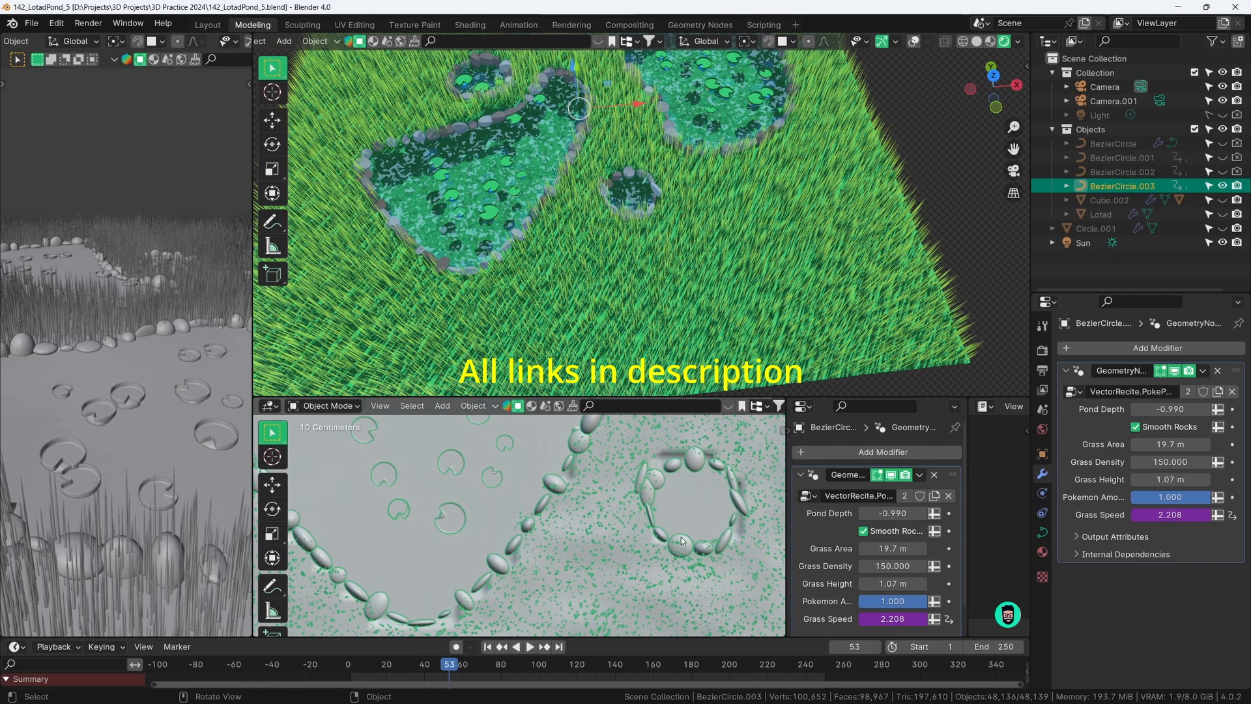
Move the selected control points of the small round pond's curve to open grass beside the large pond
shift+middle_drag(690, 529, 576, 525)
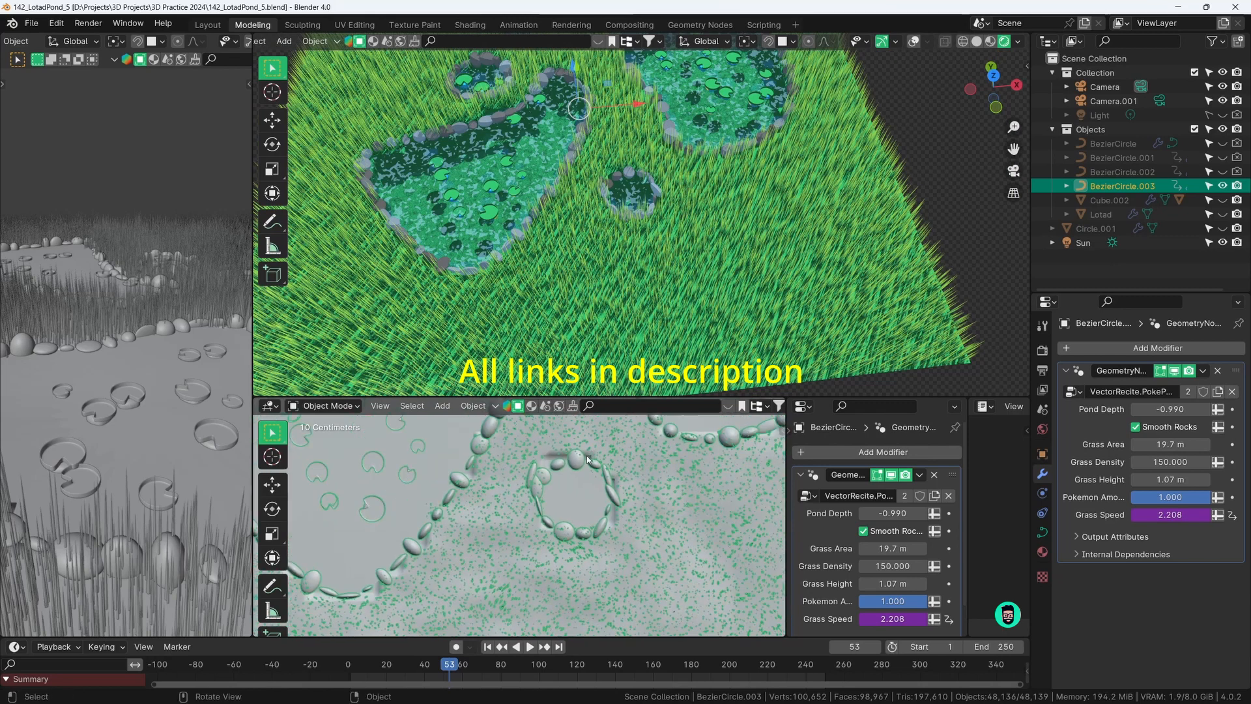
key(Tab)
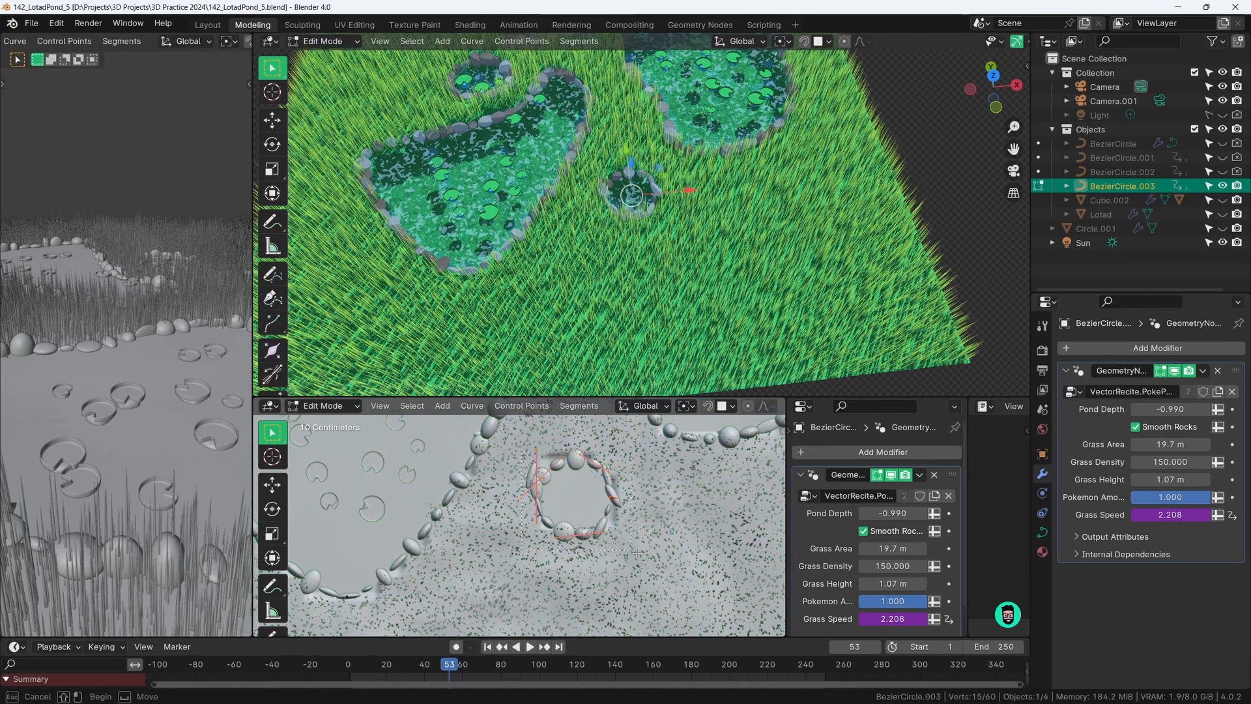
key(g)
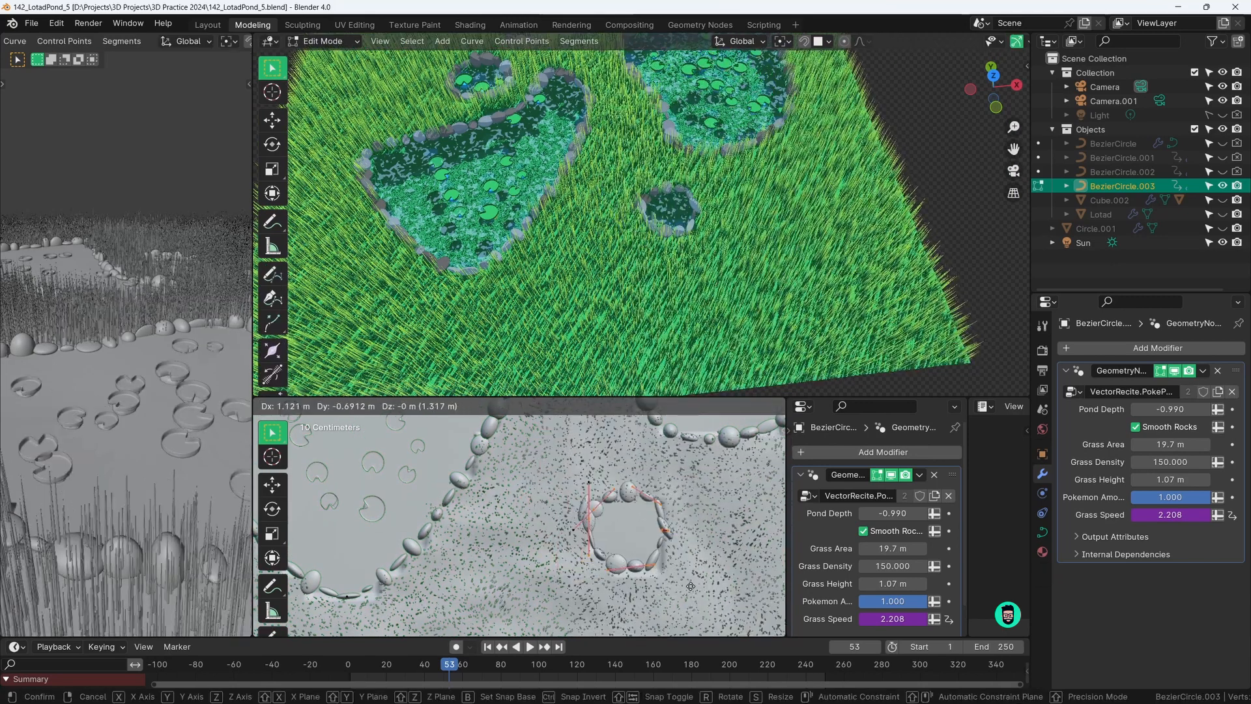
click(619, 605)
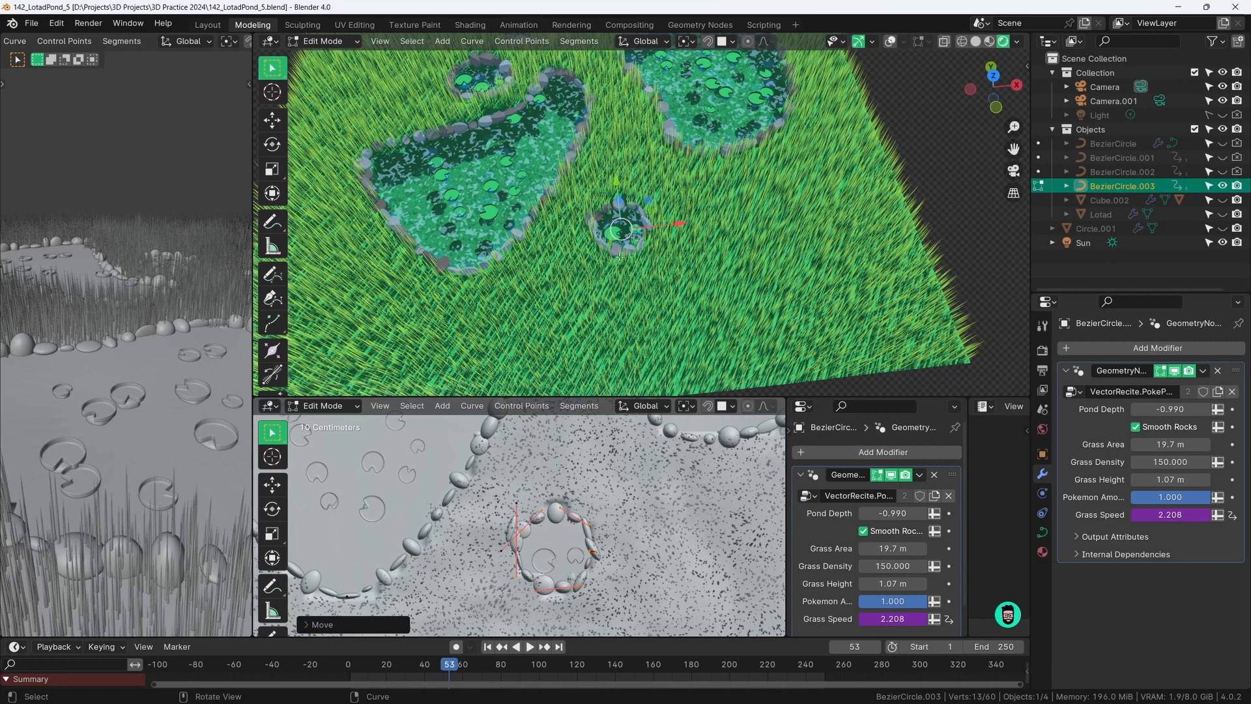
Scale the small pond's curve points up to about 2.12 times, shift them clear of the large pond, and return to Object Mode
key(s)
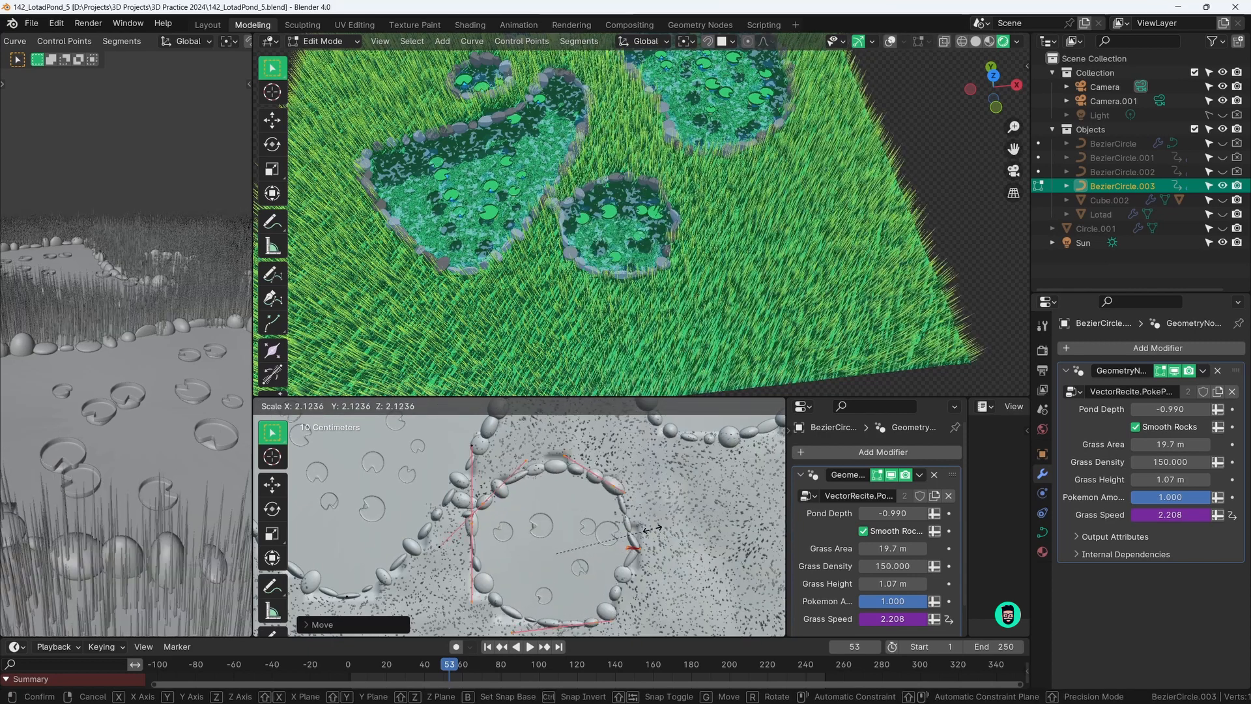
click(648, 531)
key(g)
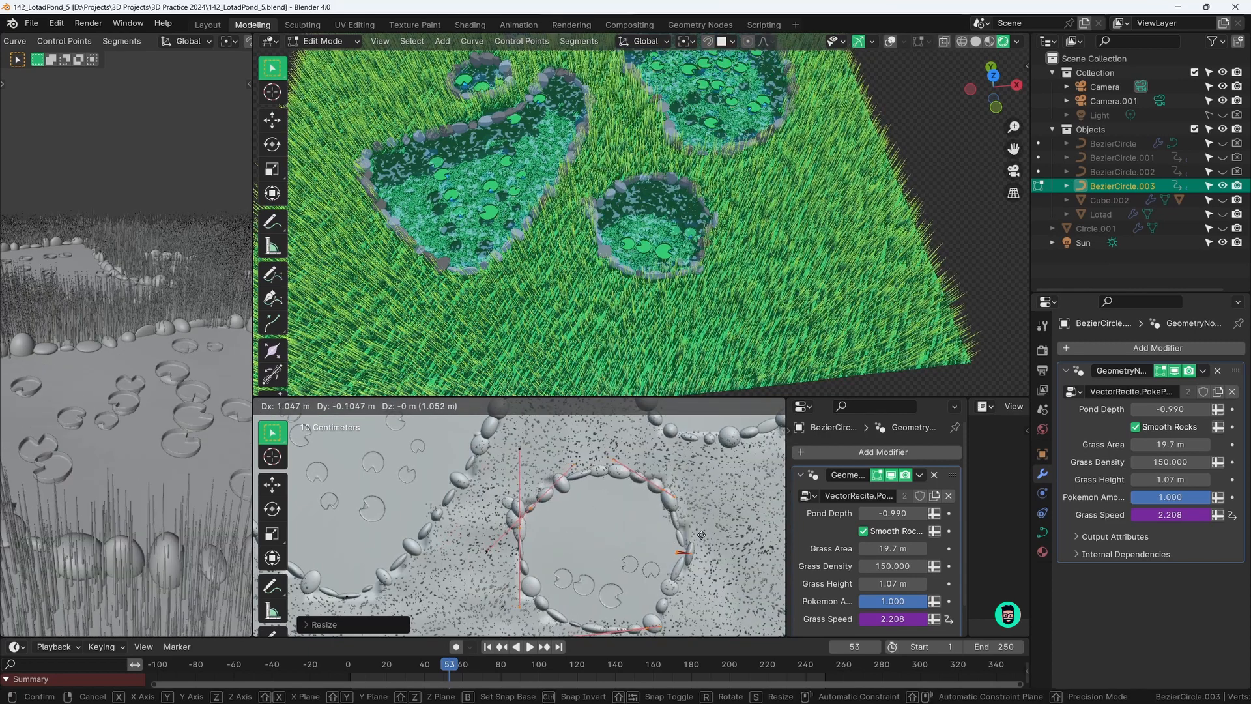
click(657, 529)
scroll(655, 236, down, 6)
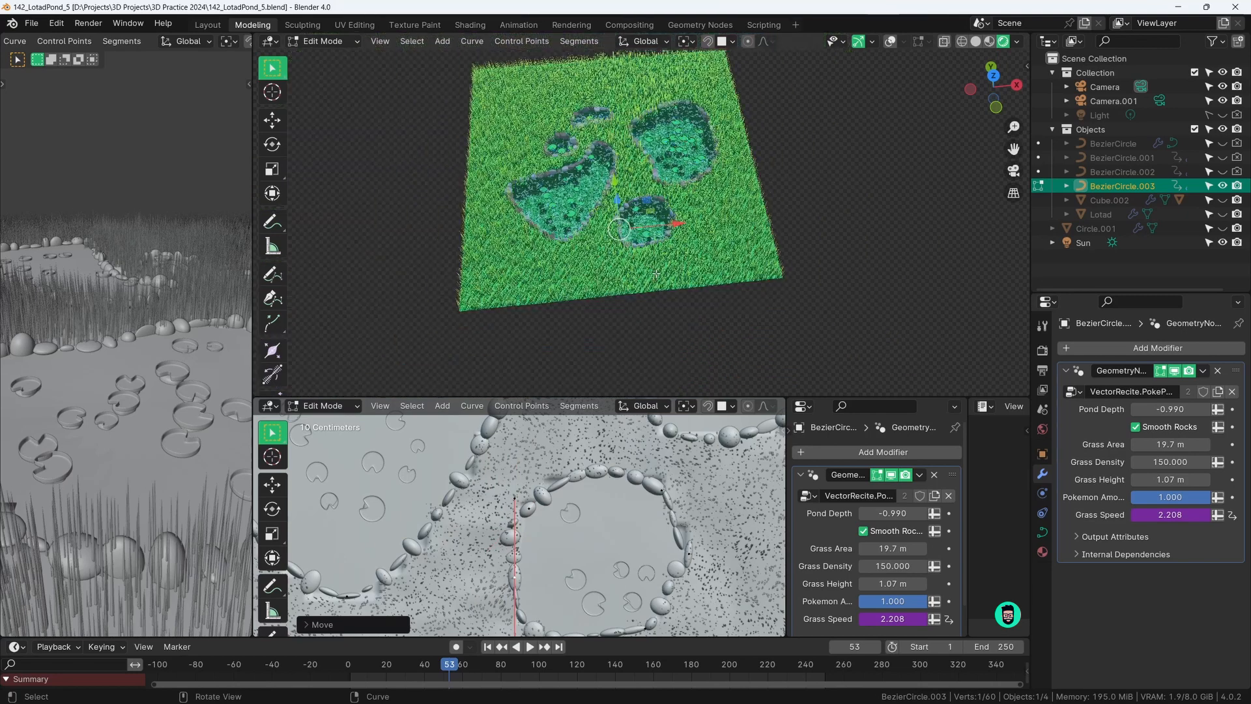
key(Tab)
middle_drag(655, 235, 746, 380)
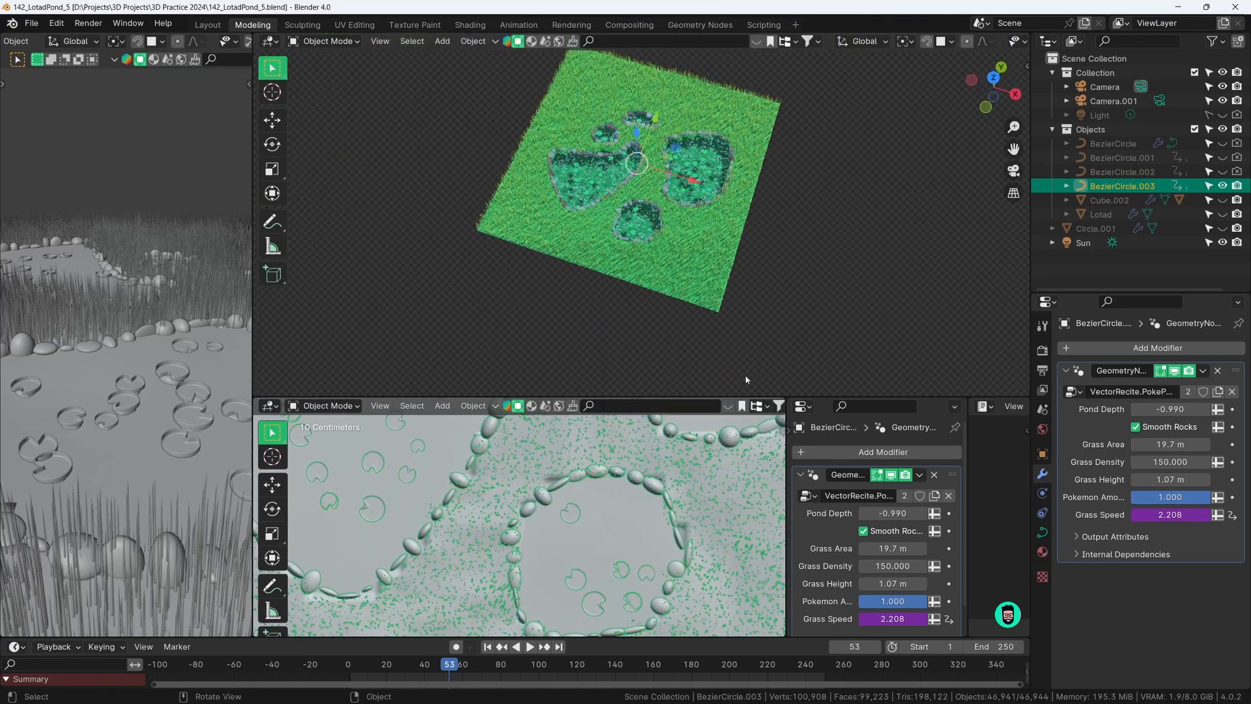
Examine the overall layout of the pond's geometry node tree in the Geometry Nodes workspace
click(696, 26)
scroll(491, 483, down, 3)
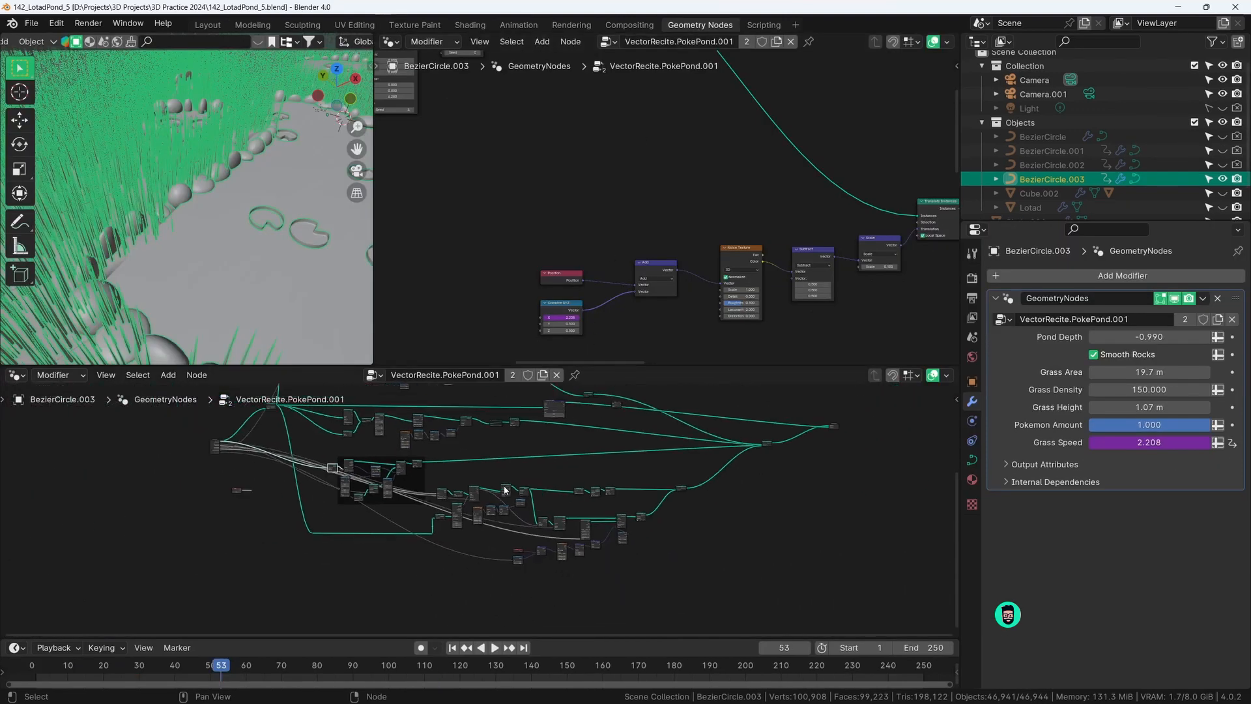
scroll(504, 489, down, 1)
middle_drag(505, 490, 535, 566)
scroll(554, 549, down, 4)
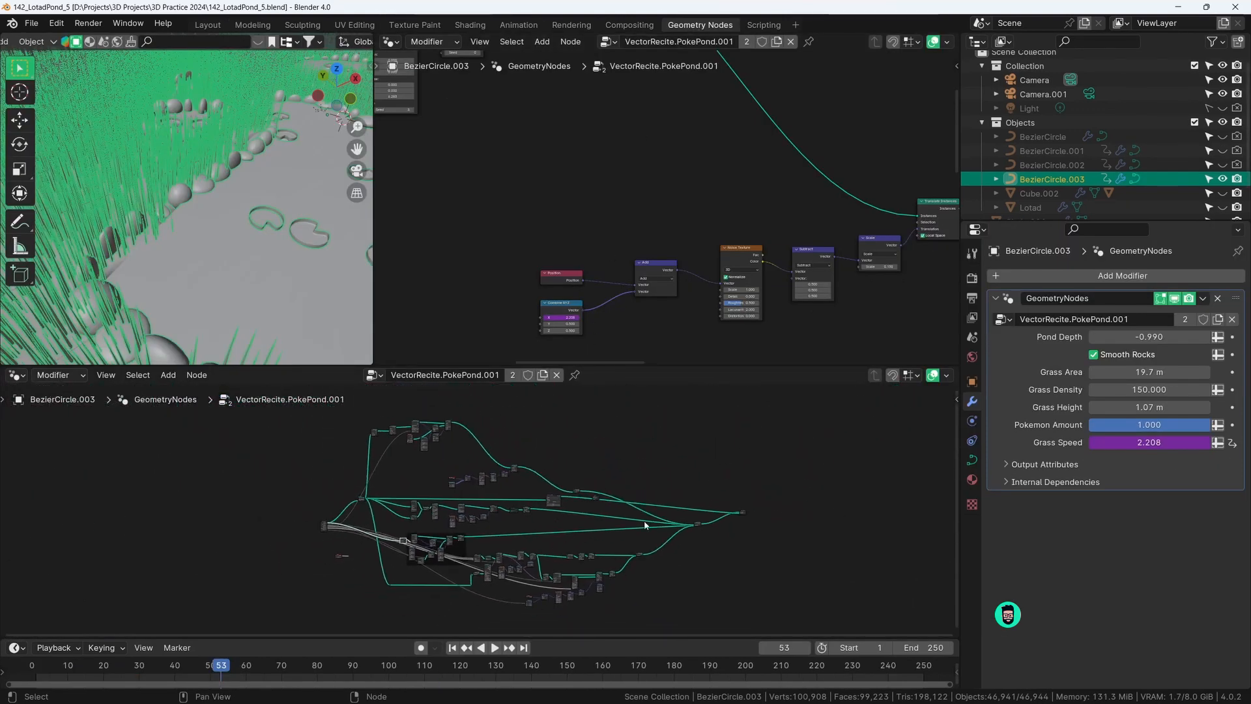
scroll(573, 522, down, 1)
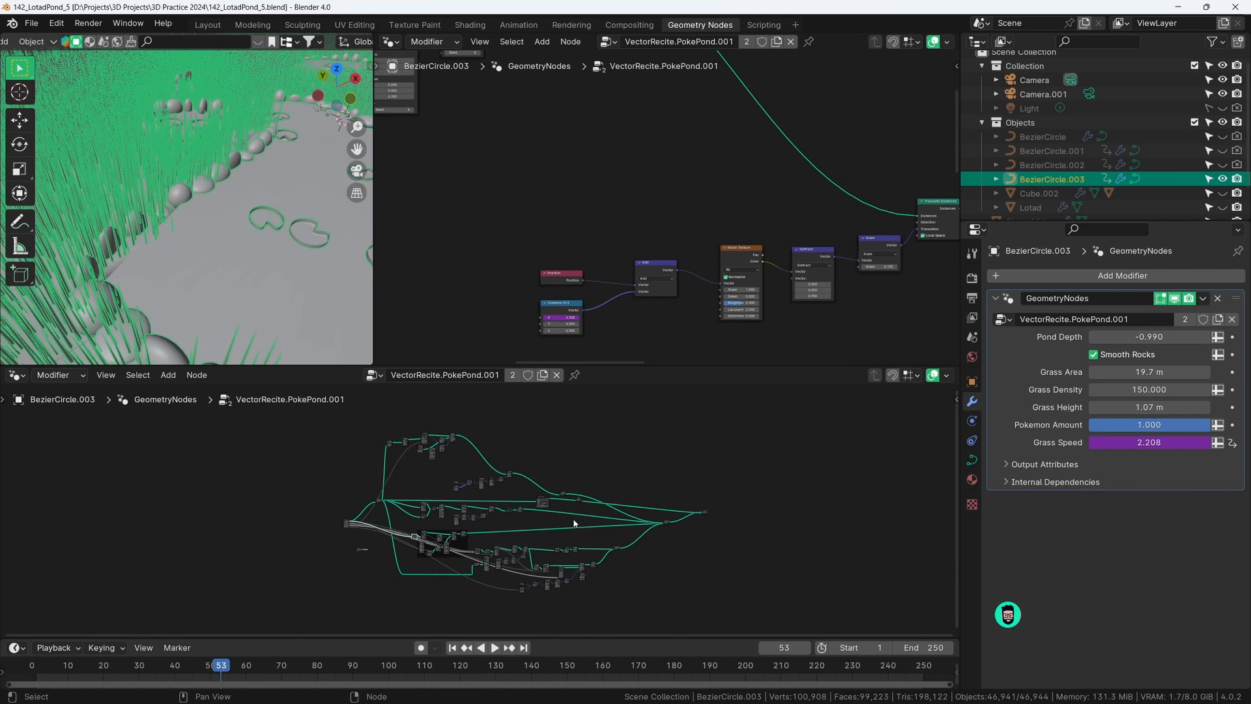
scroll(492, 531, up, 4)
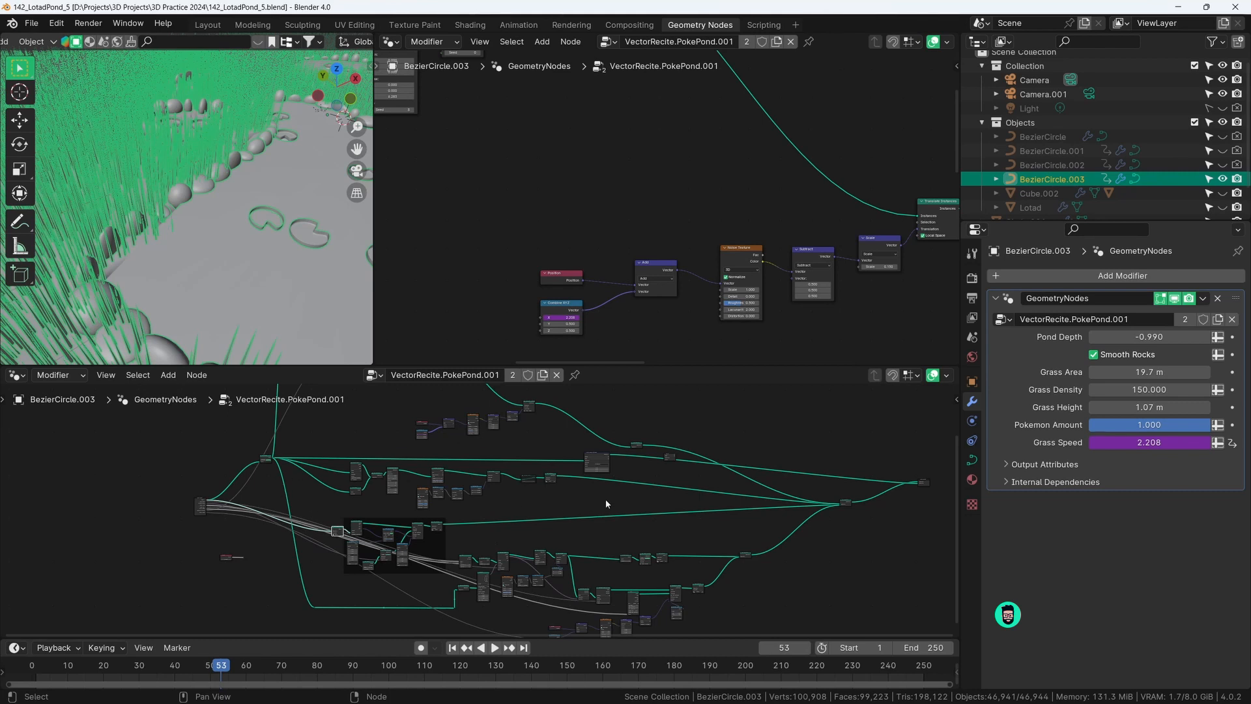
Switch to the Blender window with the 150_LotadTutorial_1 file and hide the default cube from both the viewport and renders
mouse_move(699, 692)
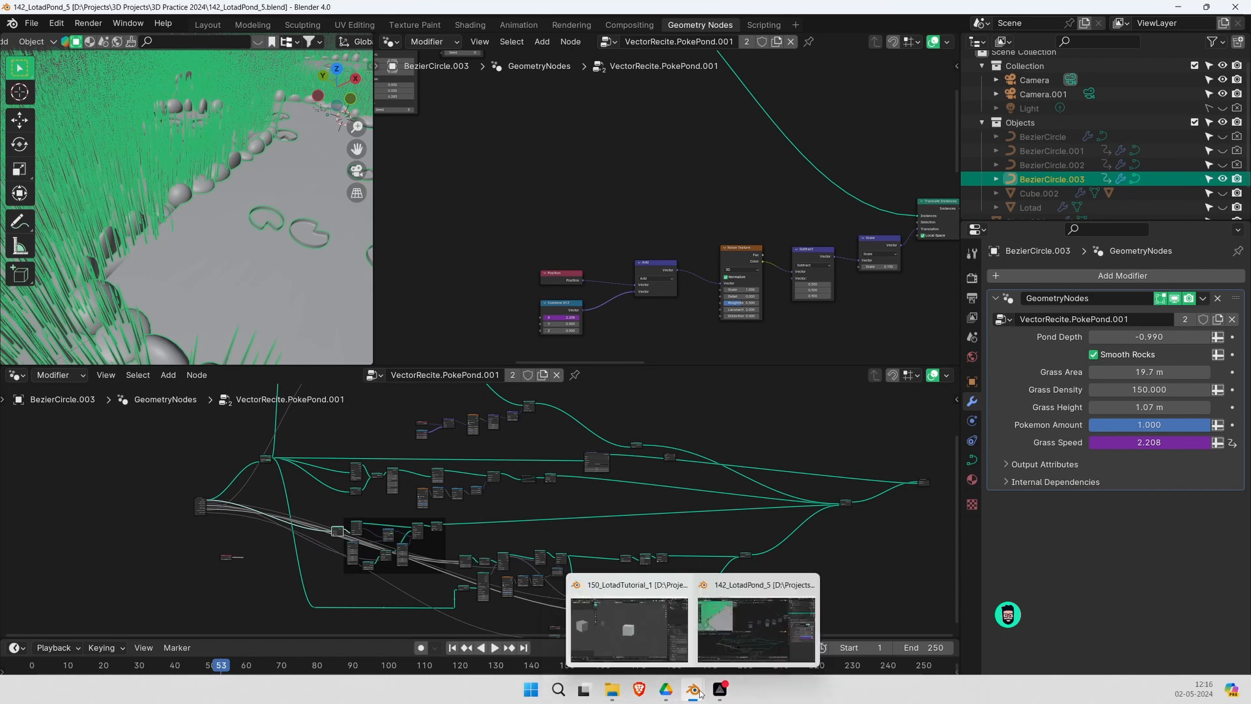
click(629, 623)
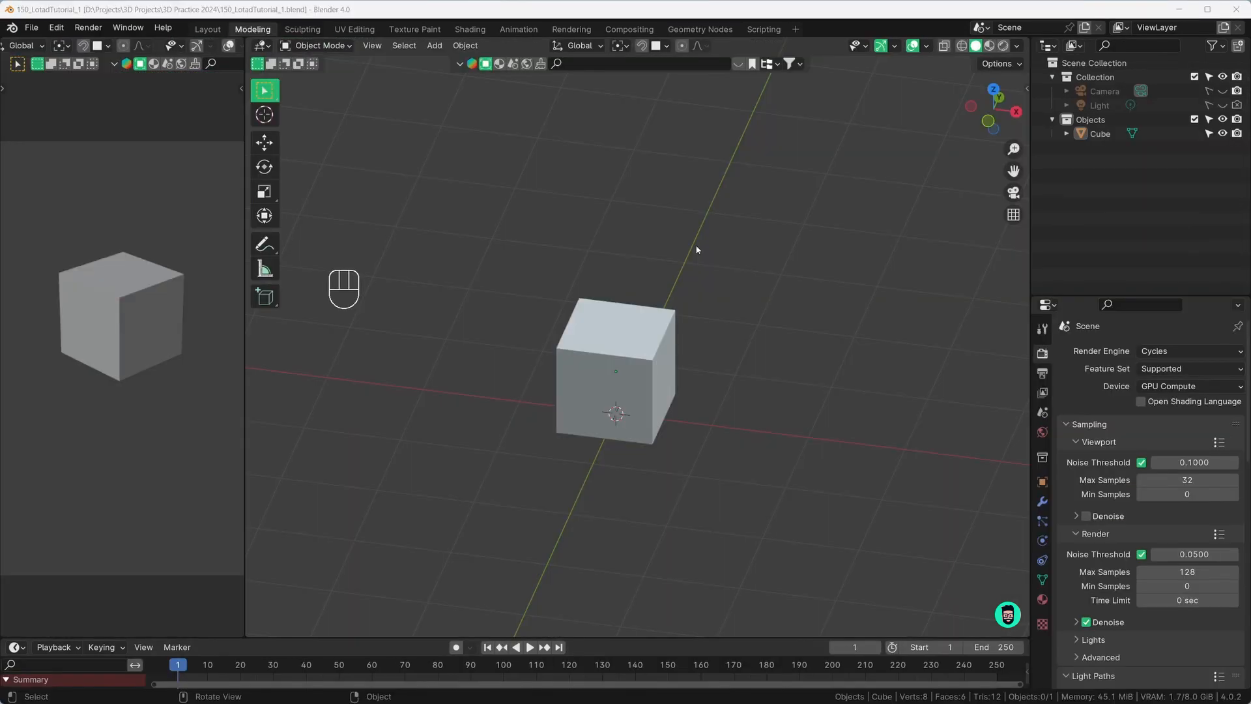
click(636, 305)
key(h)
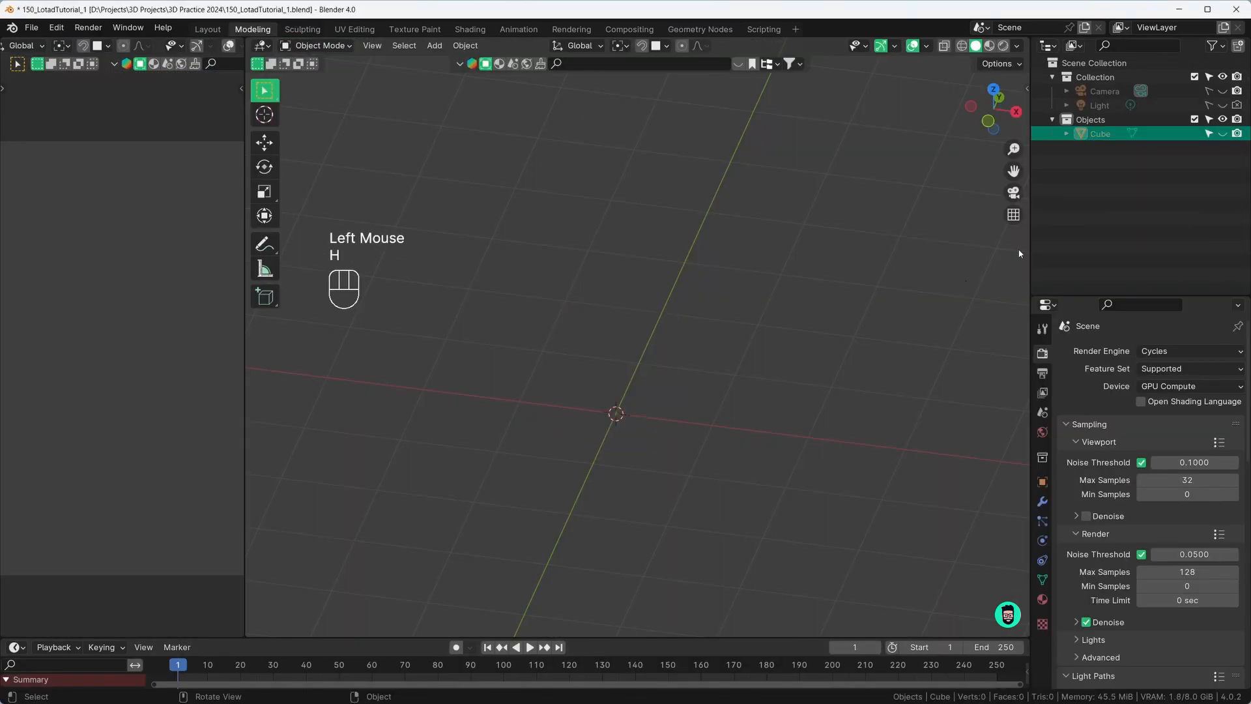
click(1237, 132)
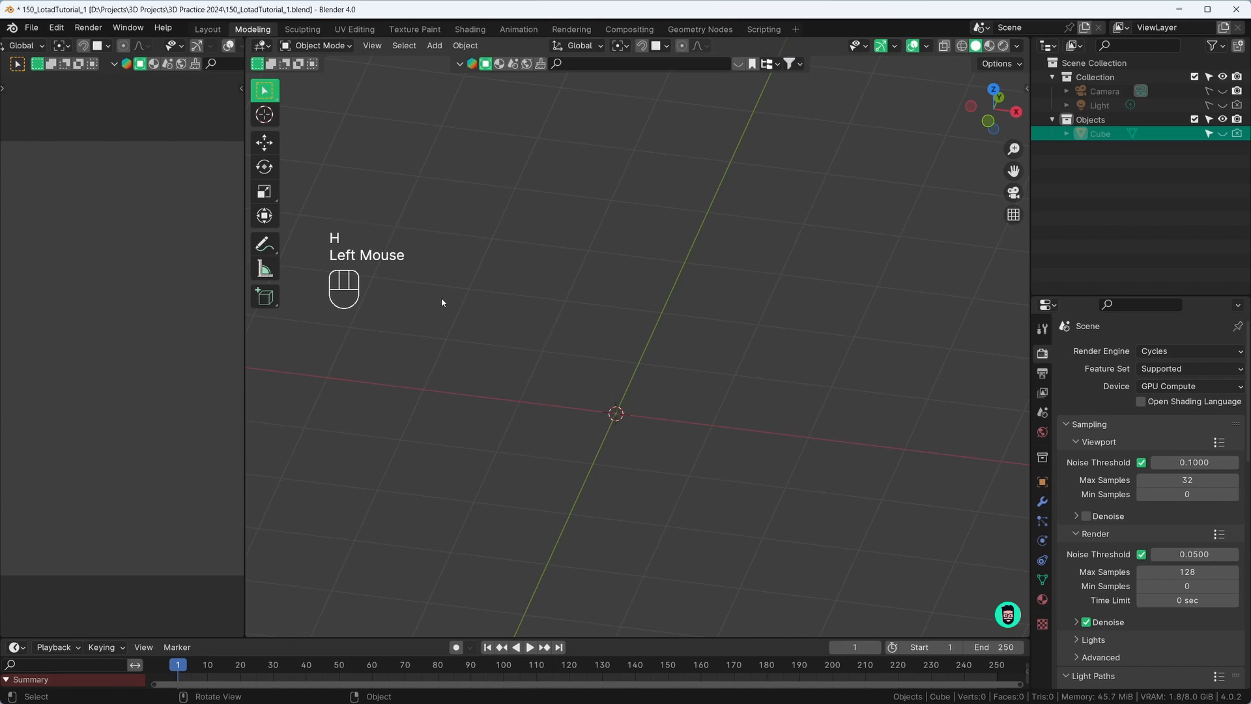
Add a Bezier curve at the world origin and show it in top view
key(shift+a)
mouse_move(493, 301)
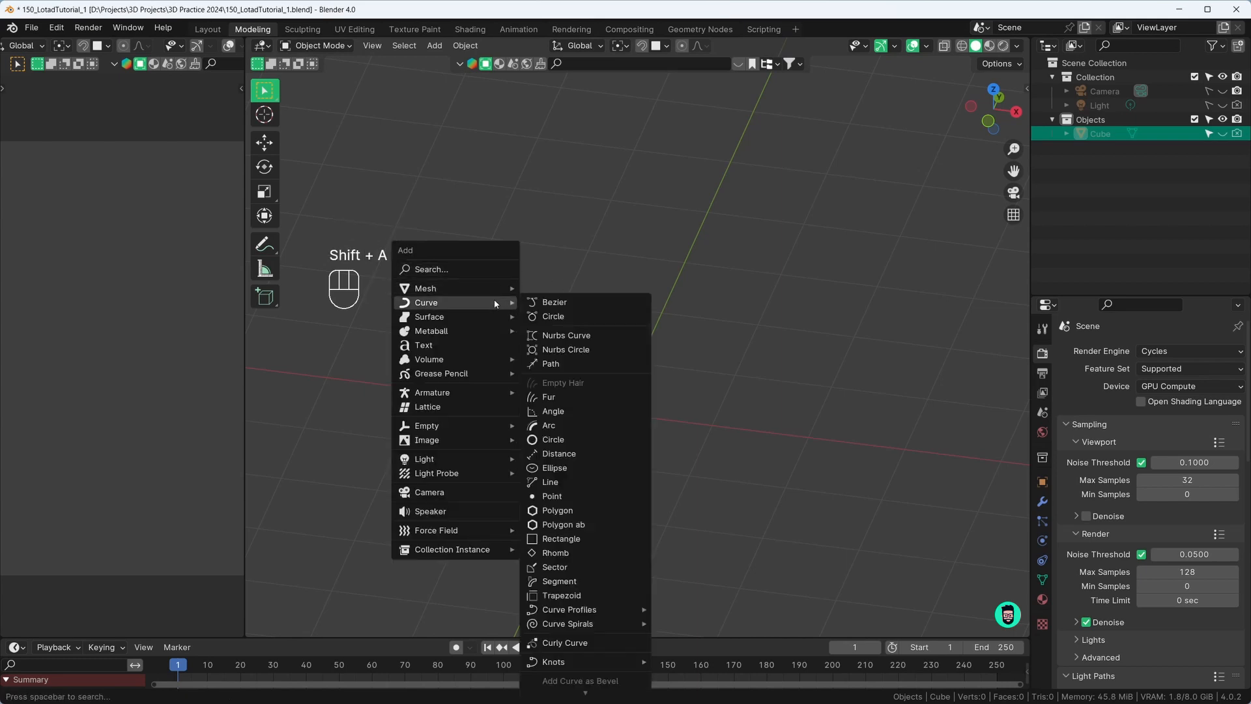
click(541, 302)
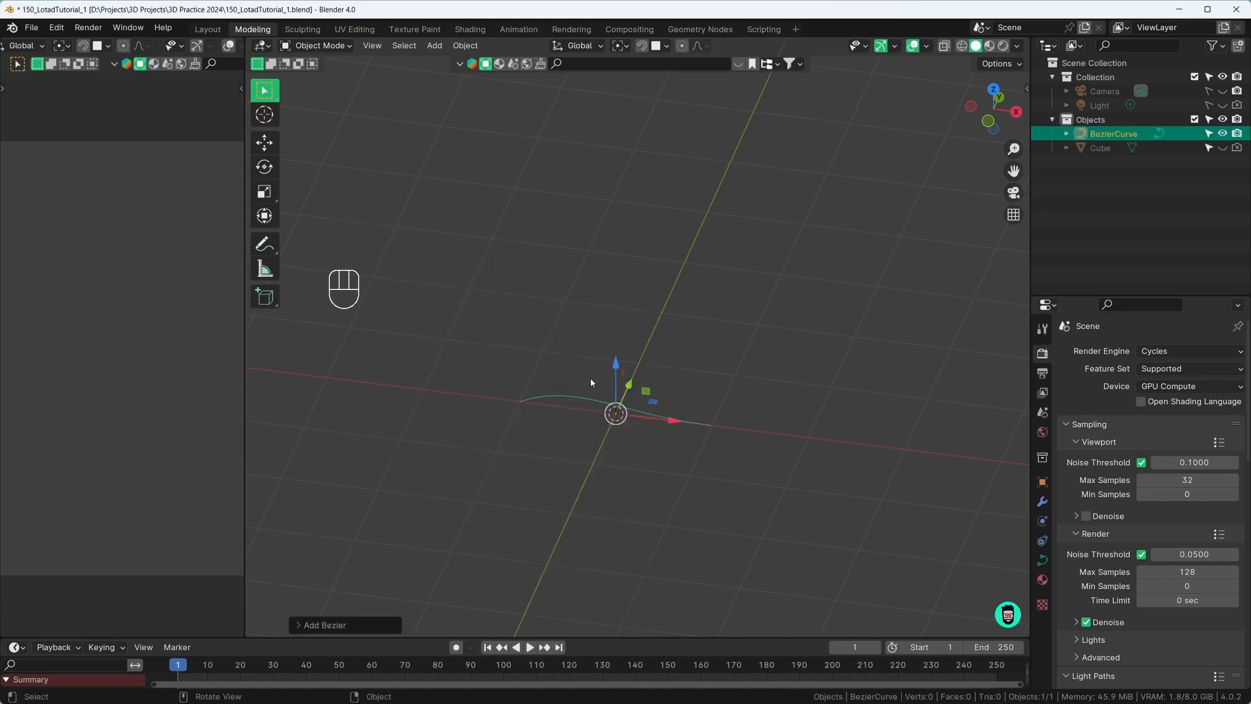
middle_drag(591, 383, 588, 316)
scroll(644, 363, up, 2)
key(KP_7)
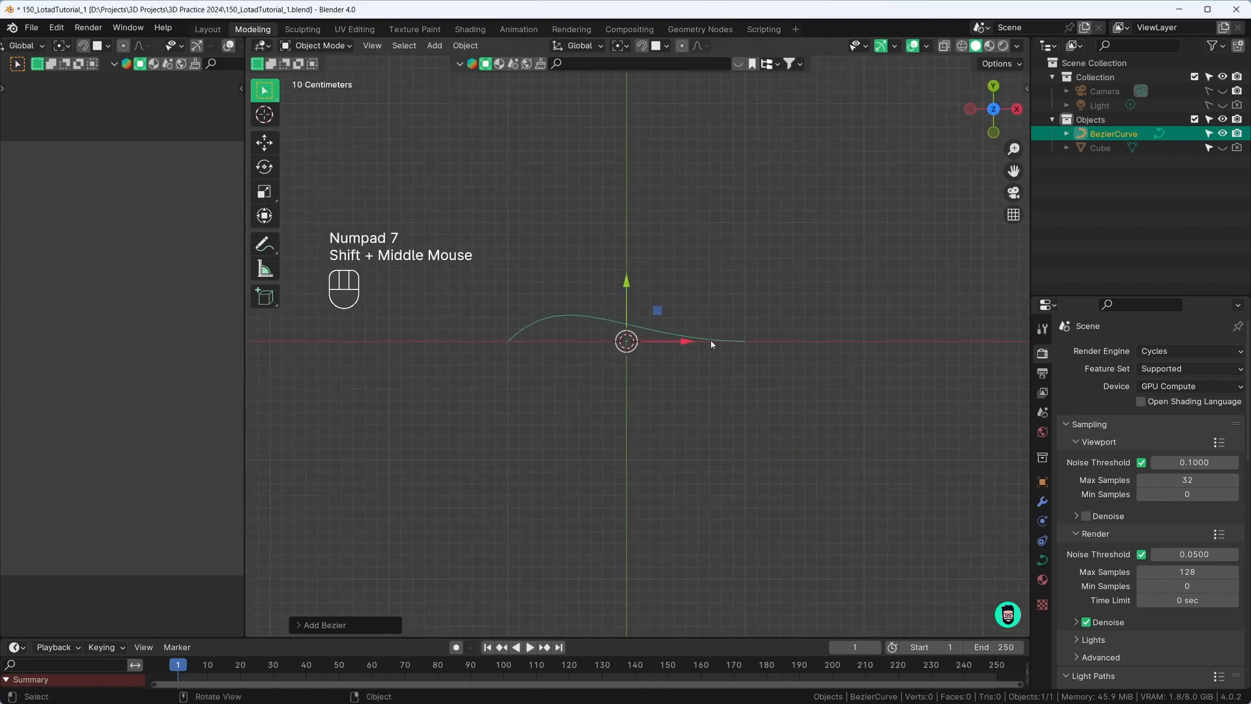
In Edit Mode, rotate the Bezier curve's right-hand end point clockwise so that the curve bends into an arch
key(Tab)
click(745, 341)
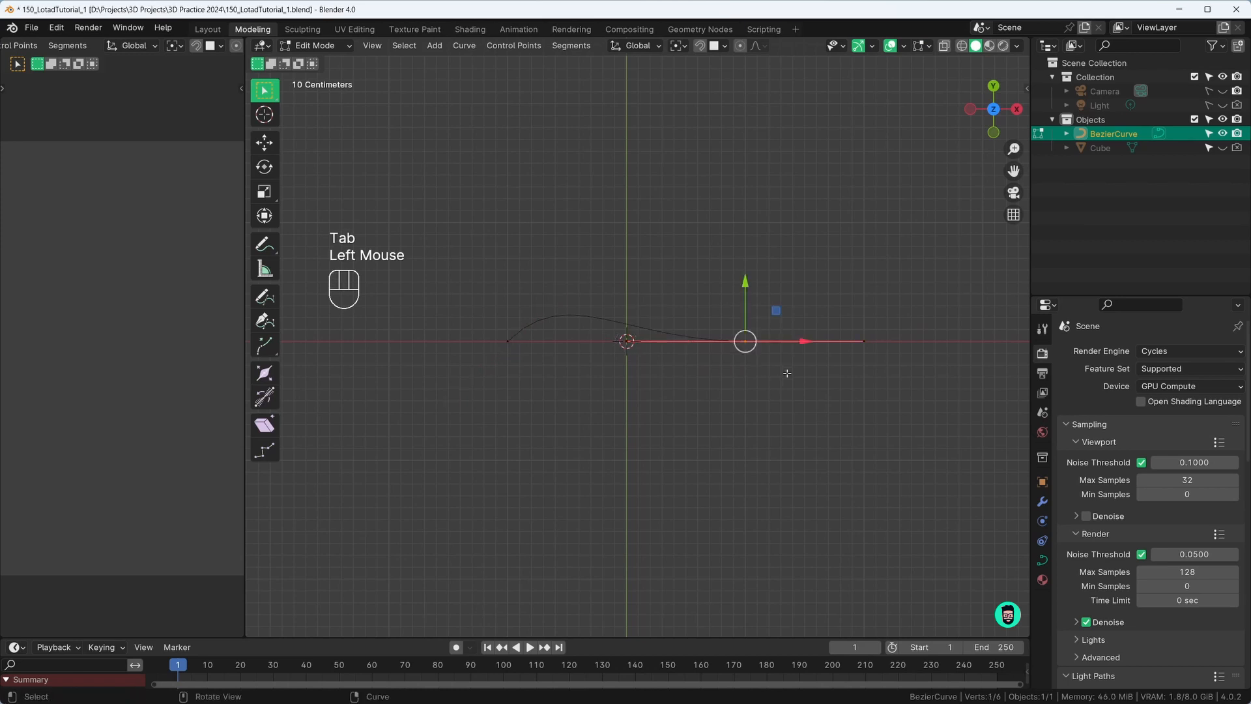
key(r)
click(730, 447)
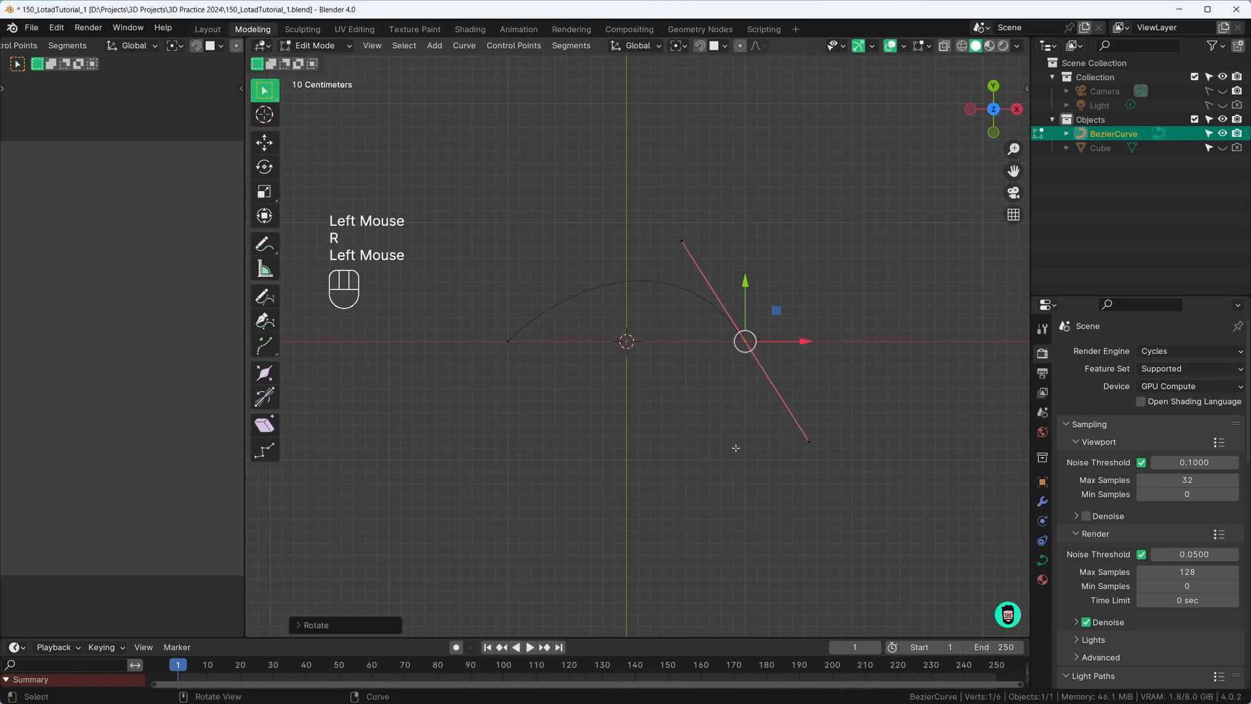
key(r)
right_click(735, 448)
Extrude a new point below the origin from the curve's end, rotate its handles nearly horizontal and shorten them
key(e)
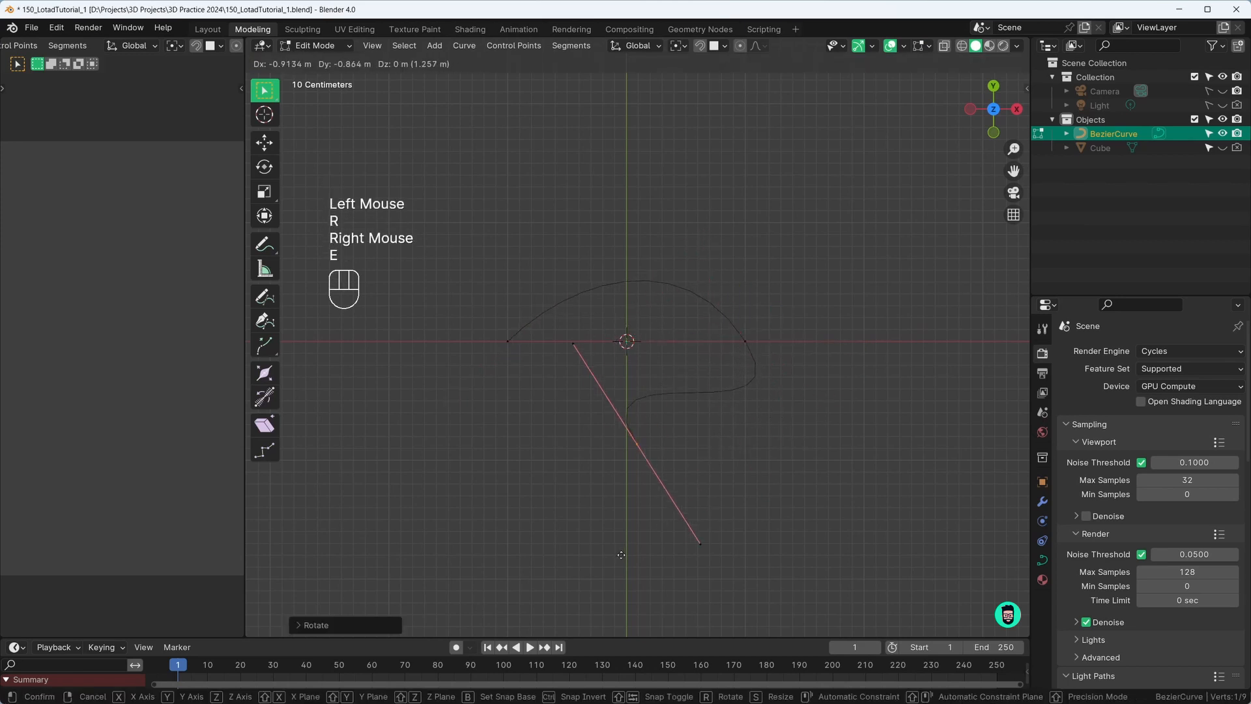
click(695, 494)
key(r)
click(584, 536)
key(s)
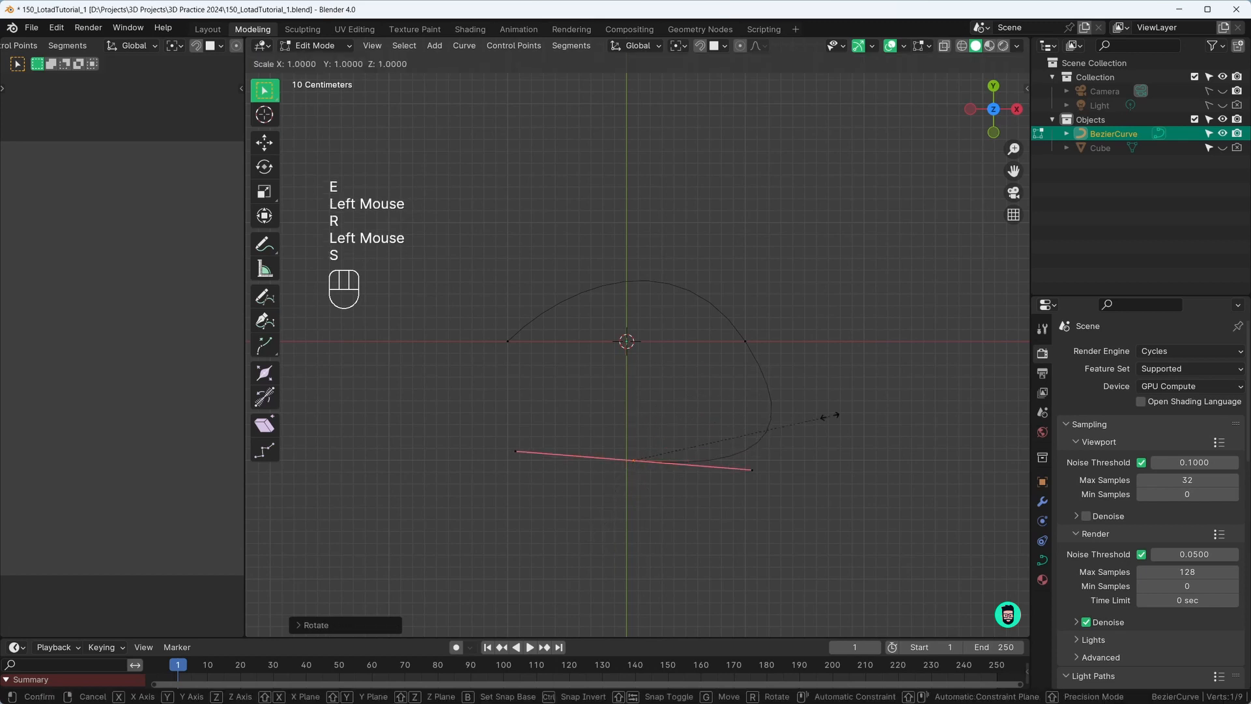
click(759, 427)
Sketch a small rounded closed loop to the right of the original curve with the Draw tool
shift+middle_drag(747, 384, 564, 396)
scroll(610, 392, down, 3)
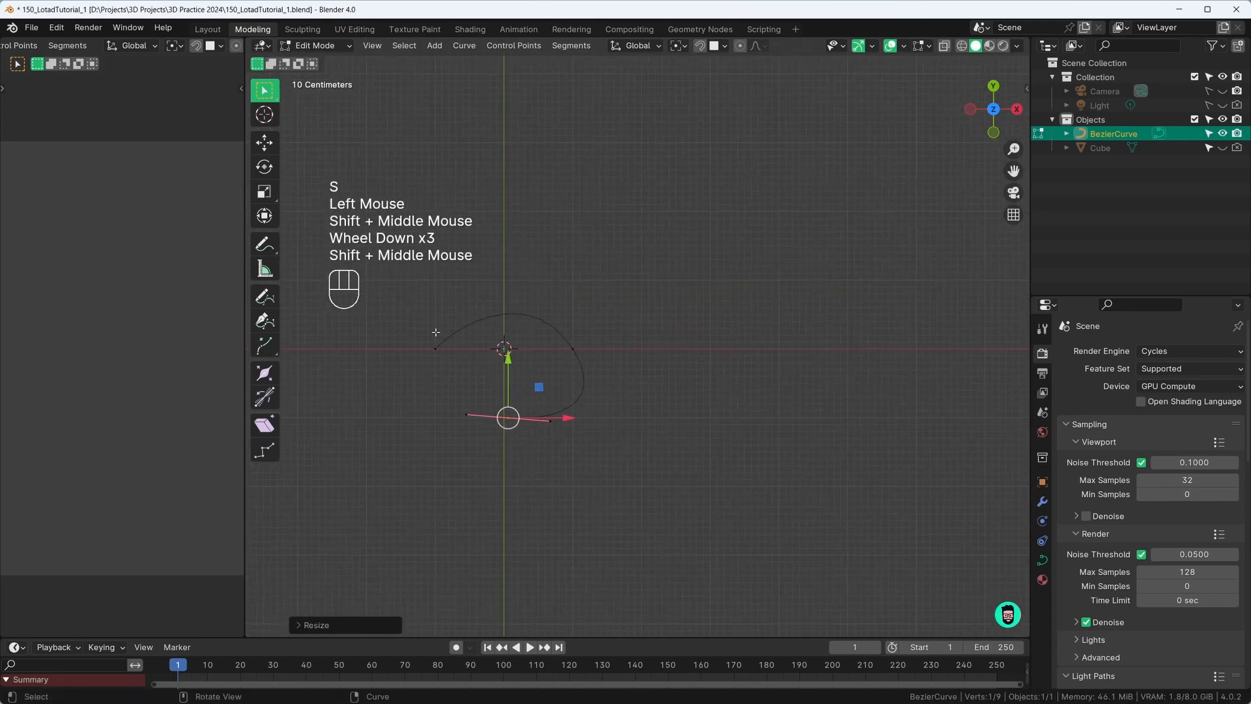
click(265, 296)
mouse_move(691, 399)
mouse_down()
mouse_move(684, 349)
mouse_move(788, 335)
mouse_move(755, 410)
mouse_move(701, 409)
mouse_up()
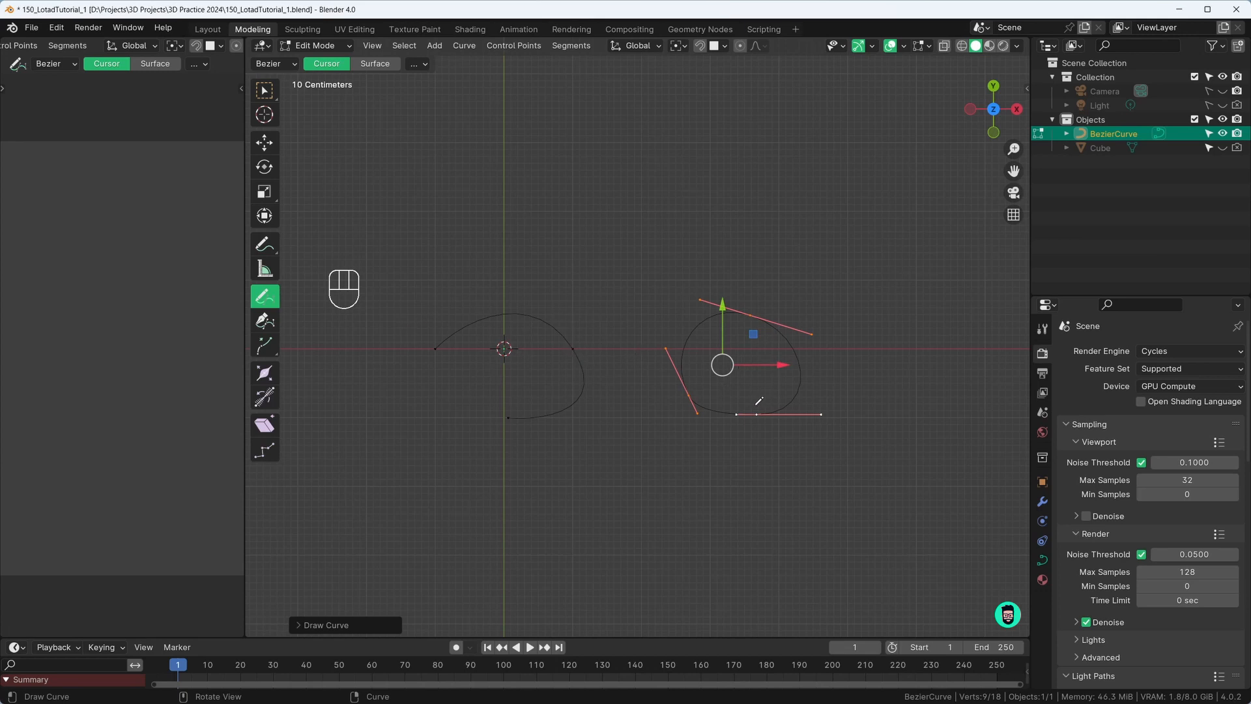
Select the lower end point of the drawn loop and rotate its handles about 29° counter-clockwise to smooth the outline
click(265, 91)
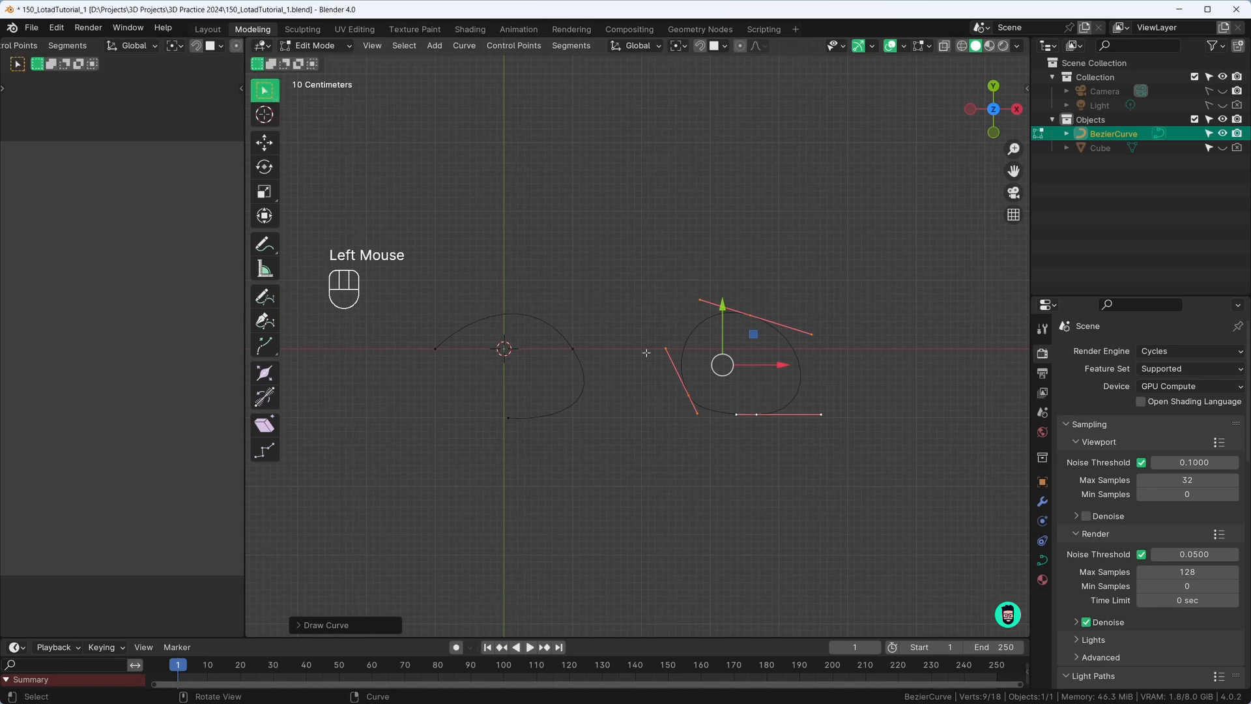
double_click(757, 414)
key(r)
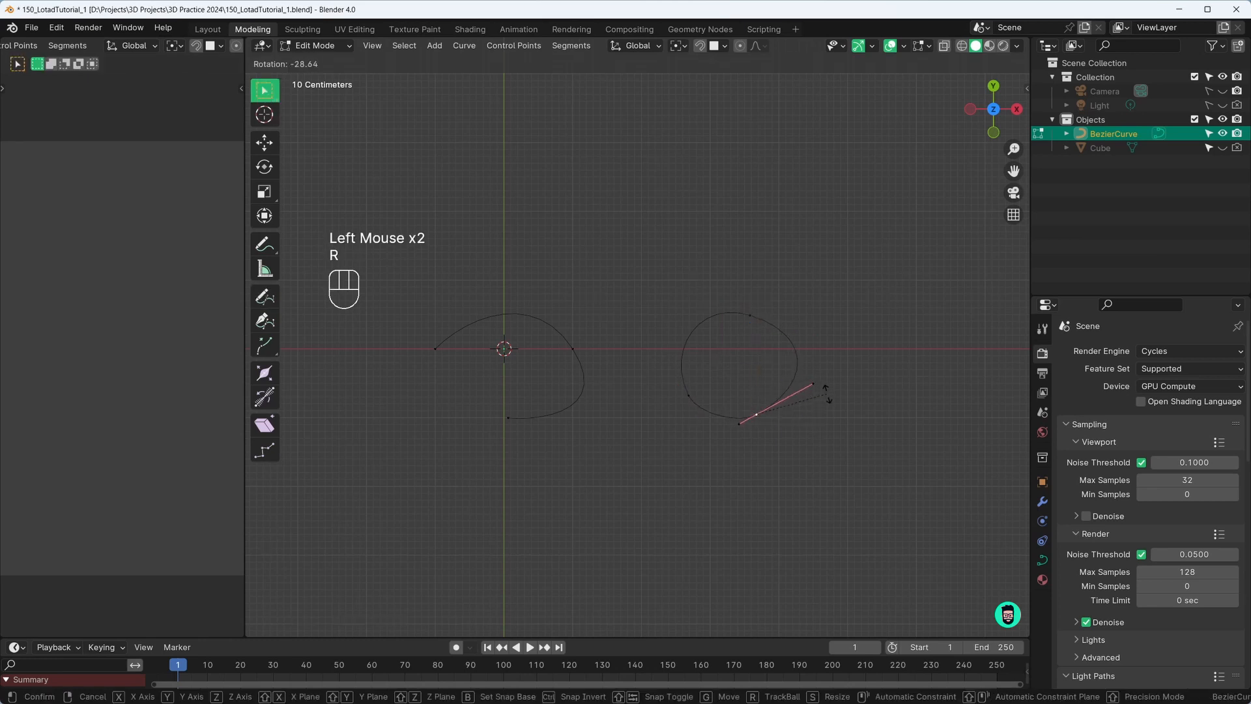
click(828, 397)
Delete all points of the original Bezier curve around the origin, keeping the drawn loop
drag(393, 282, 610, 464)
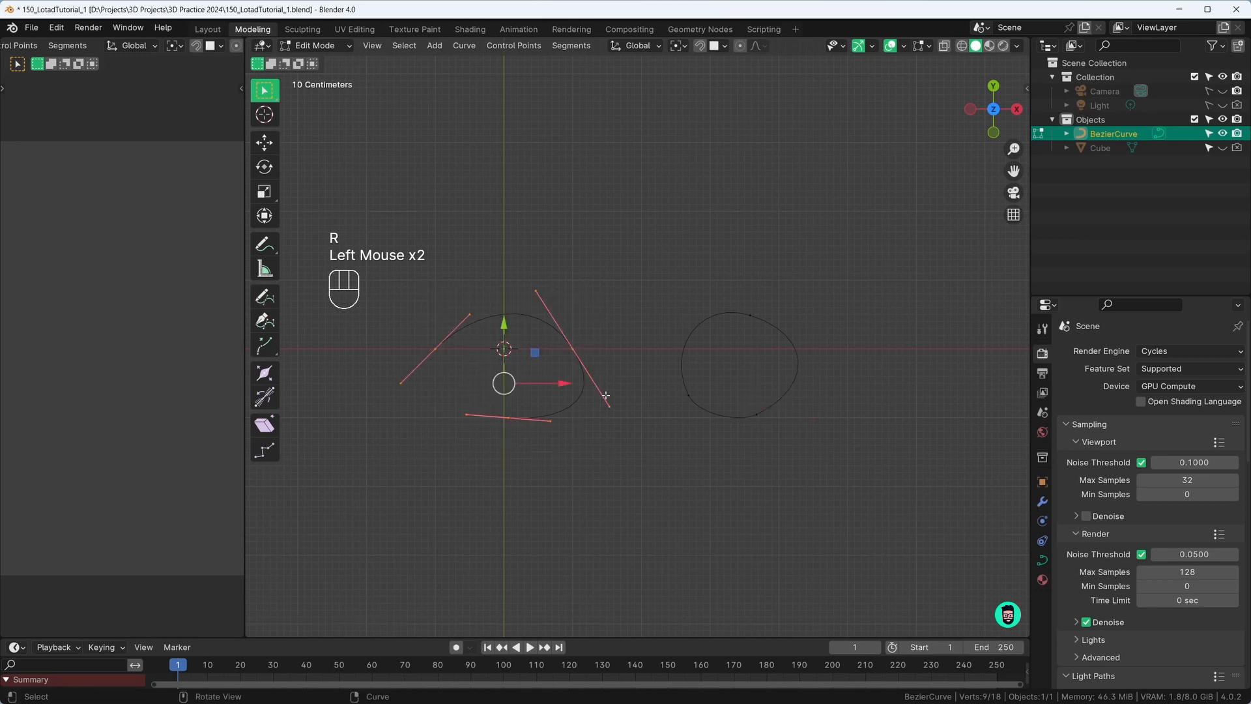
key(x)
click(601, 395)
Sketch a larger kidney-shaped closed pond outline around the origin with the Draw tool, and return to Object Mode
shift+middle_drag(387, 374, 428, 373)
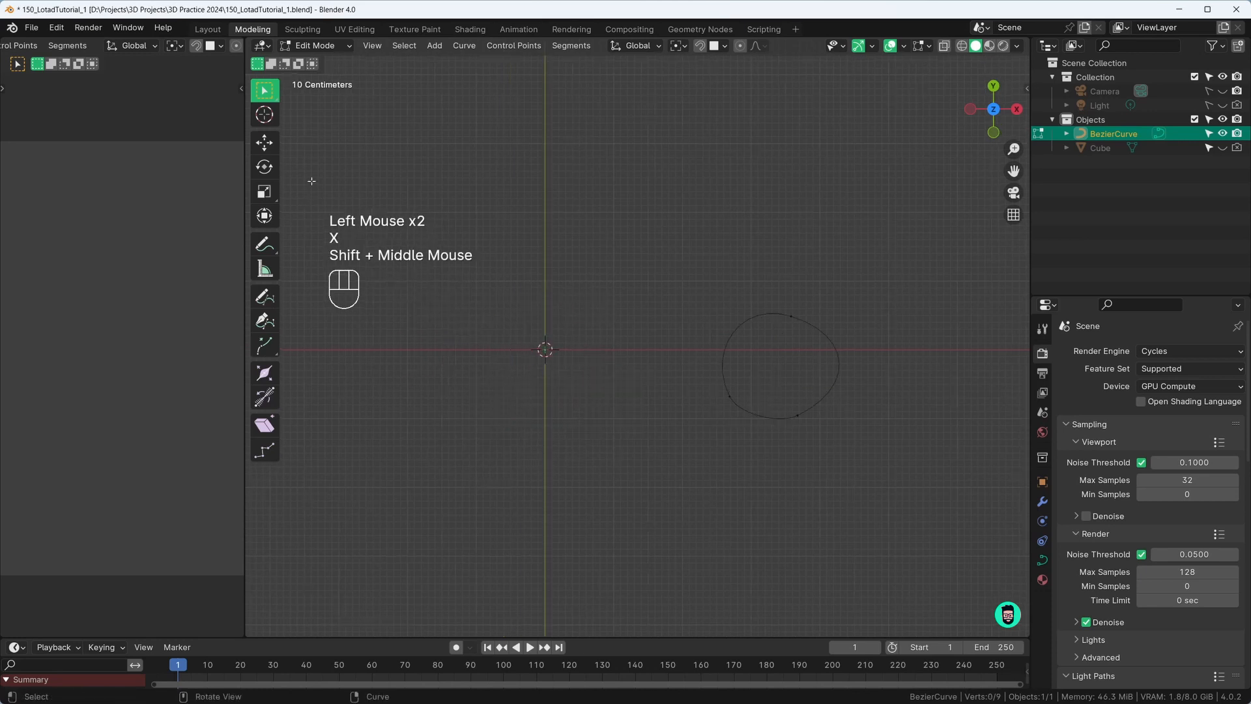
click(265, 297)
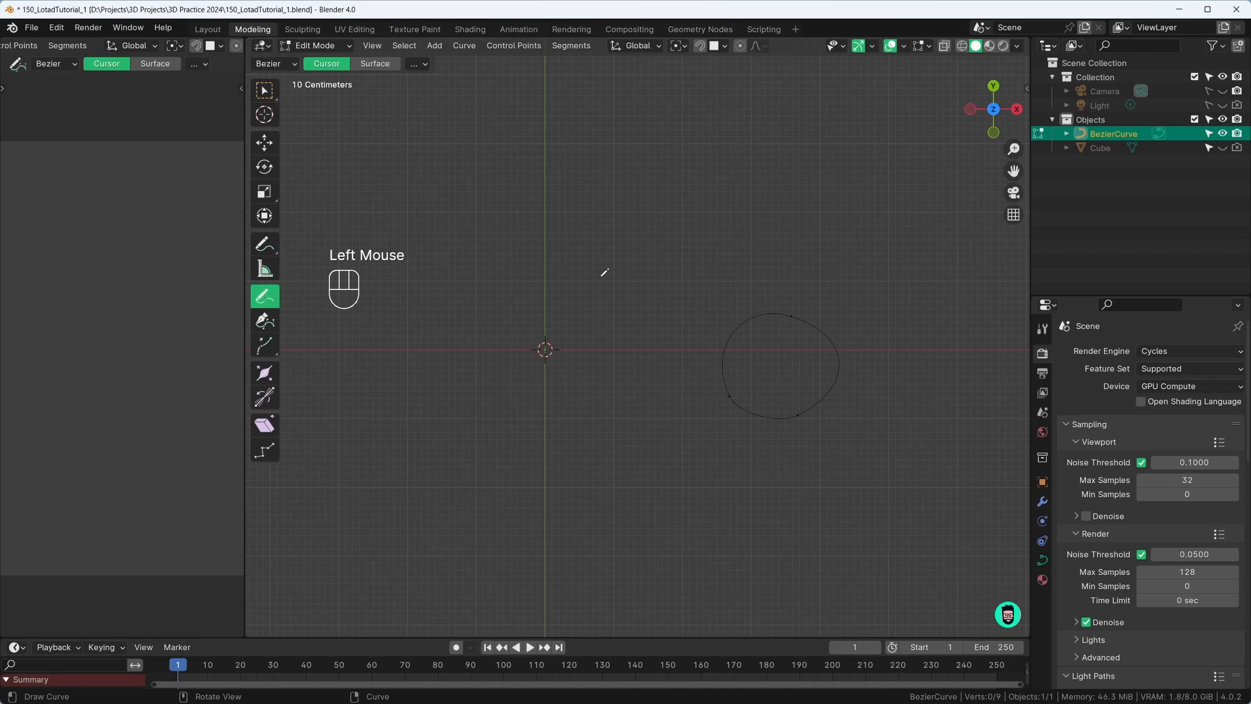
mouse_move(603, 273)
mouse_down()
mouse_move(522, 254)
mouse_move(469, 333)
mouse_move(464, 436)
mouse_move(590, 459)
mouse_move(619, 352)
mouse_move(597, 269)
mouse_up()
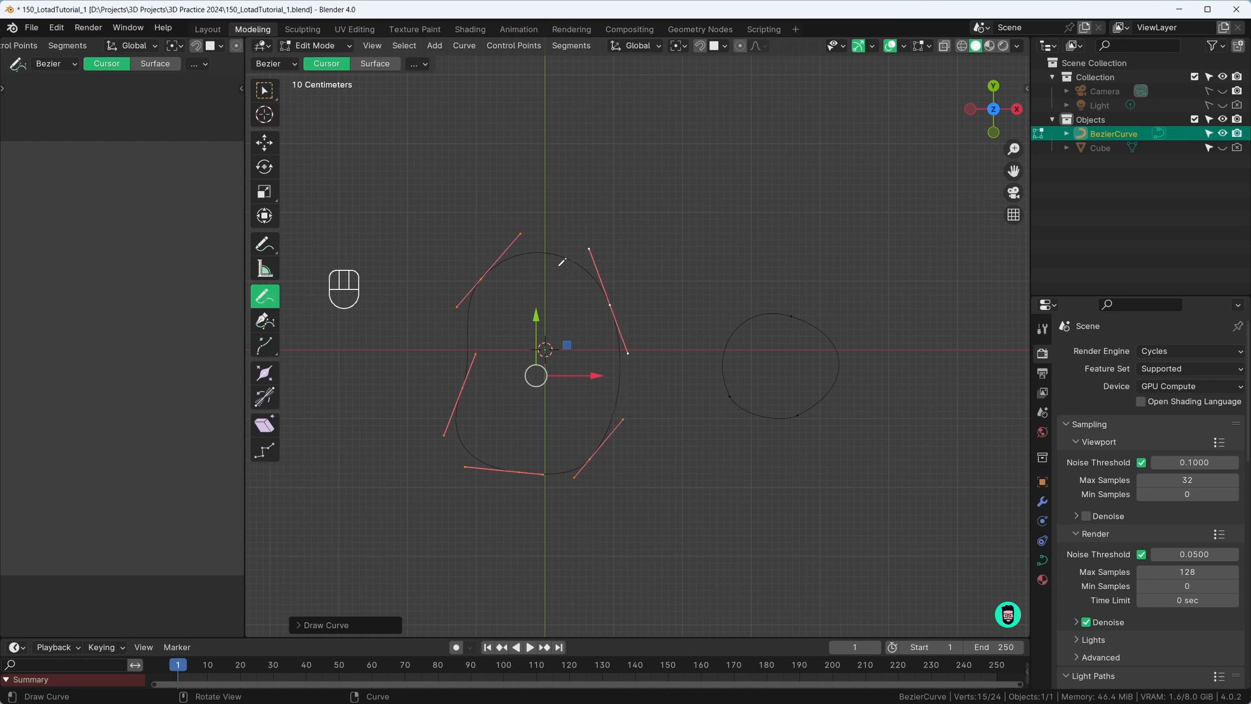
key(Tab)
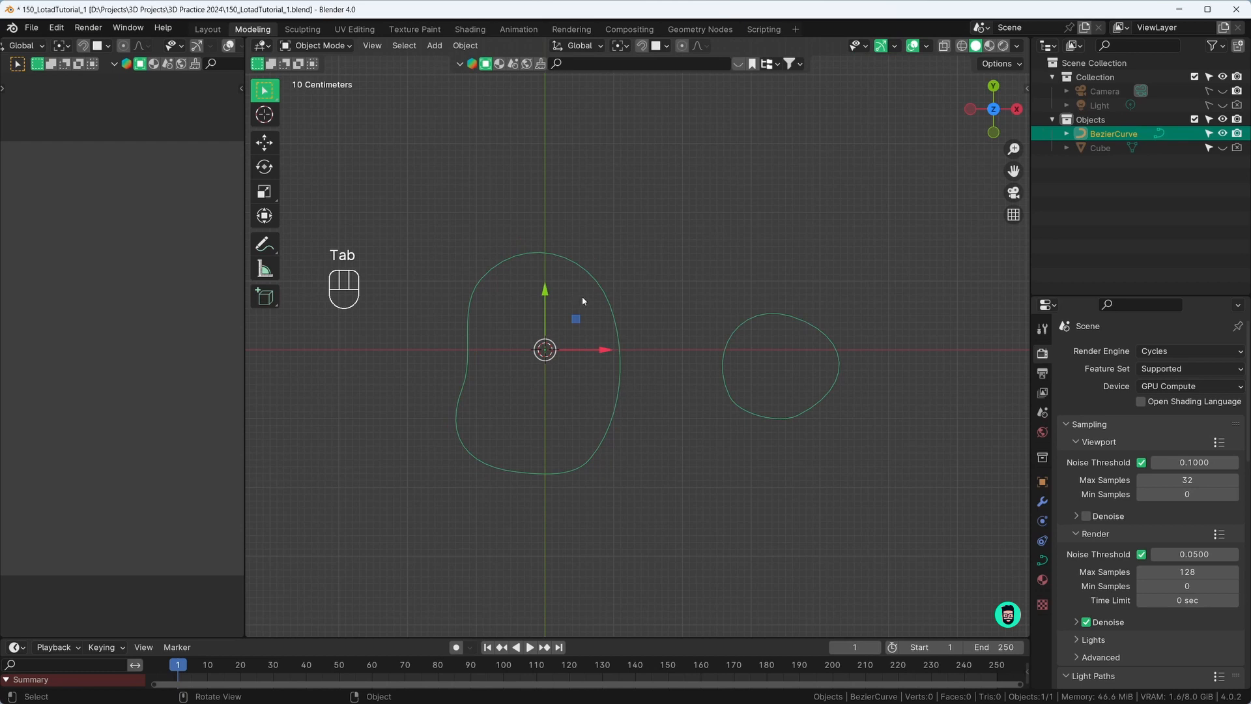
Create a new Geometry Nodes modifier with a node tree for the Bezier curve in the Geometry Nodes workspace
shift+middle_drag(589, 430, 572, 368)
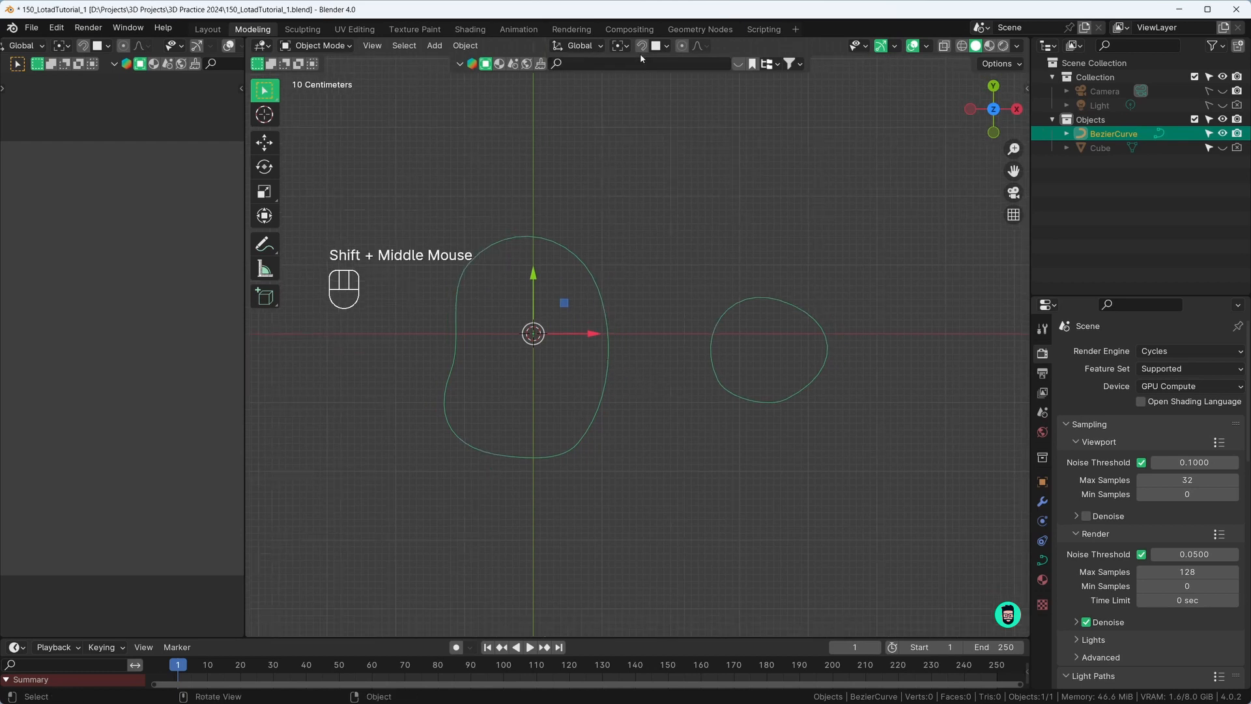
click(702, 29)
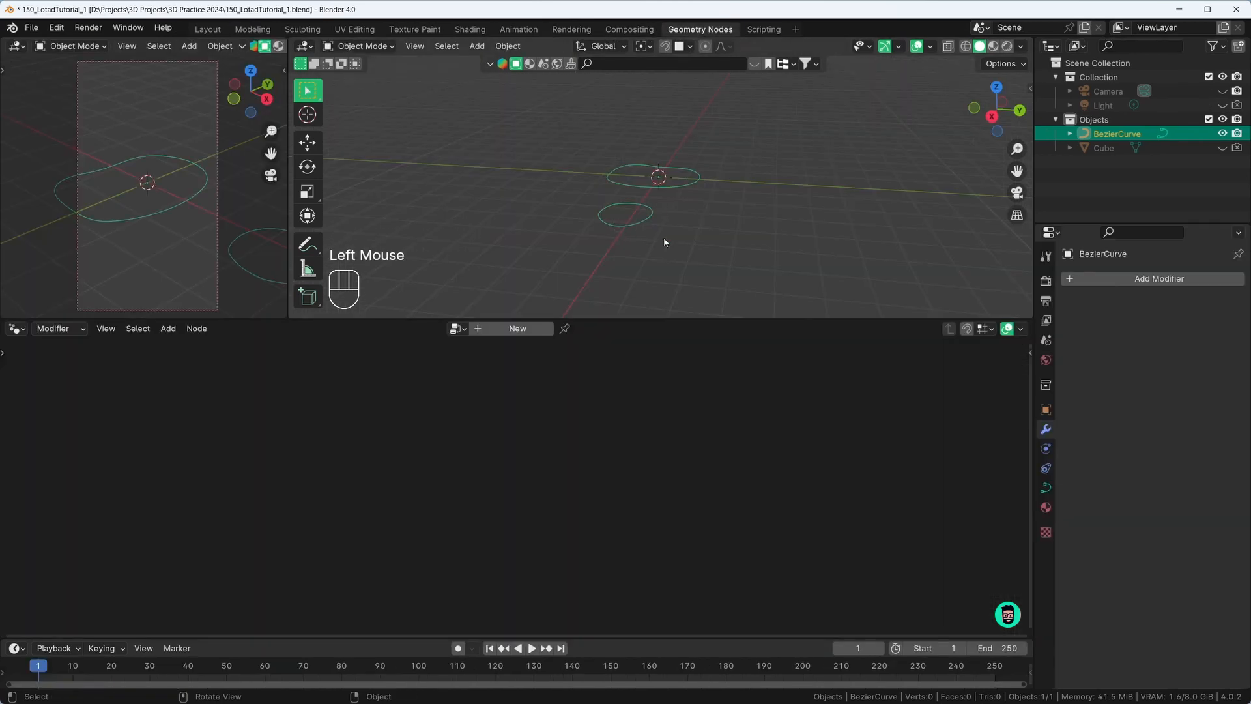
middle_drag(664, 240, 615, 228)
scroll(640, 203, up, 2)
click(521, 328)
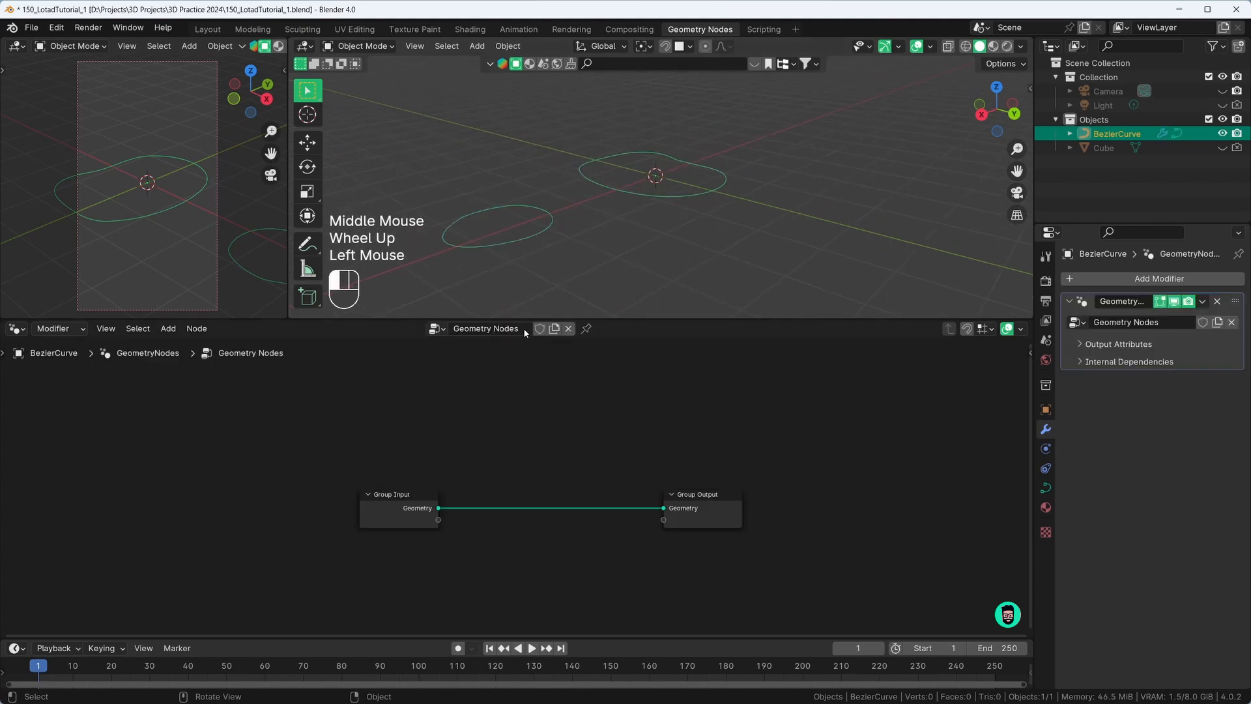
Pin the Geometry Nodes tree in the lower node editor and deselect the Bezier curve
click(585, 329)
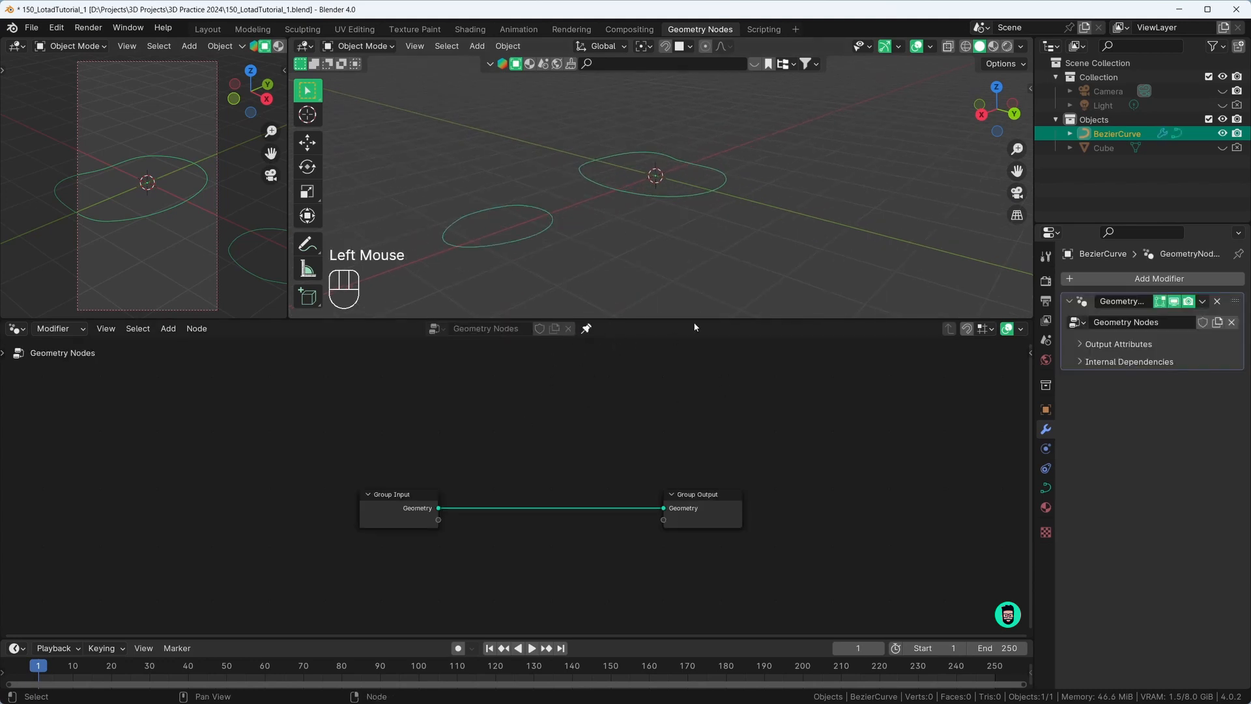
click(836, 174)
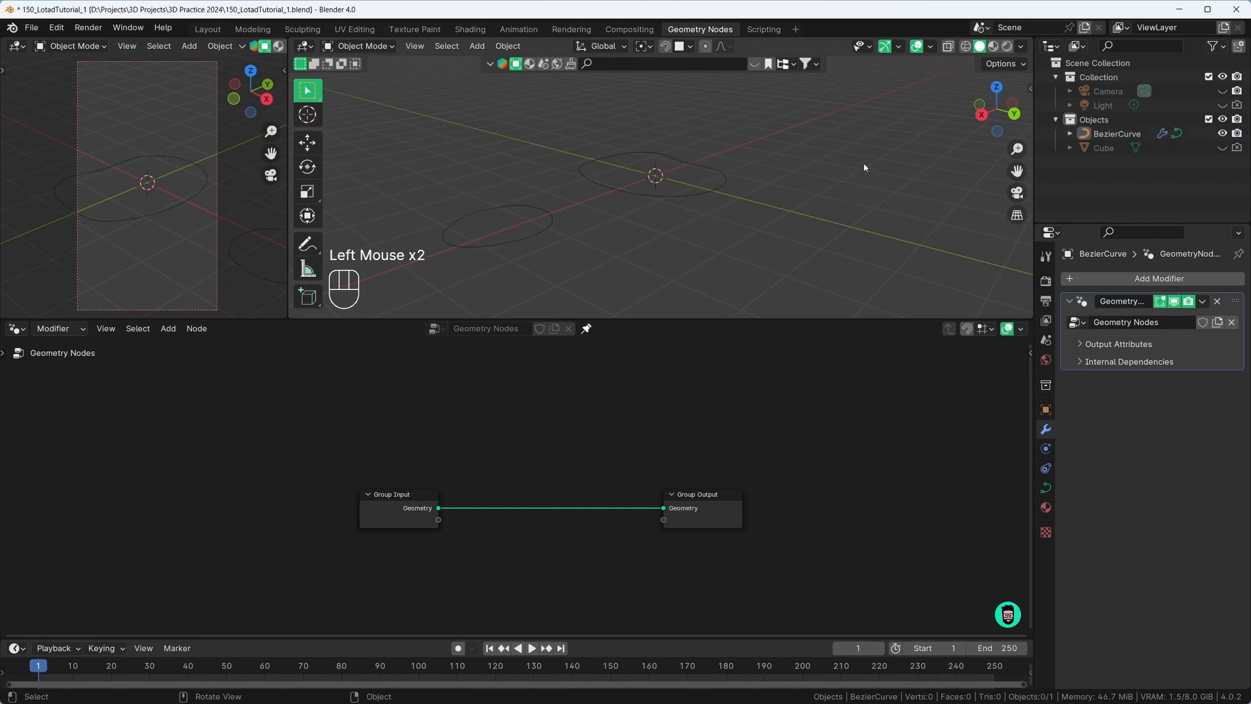
Set the render engine to EEVEE and expand the Color Management settings
click(1046, 280)
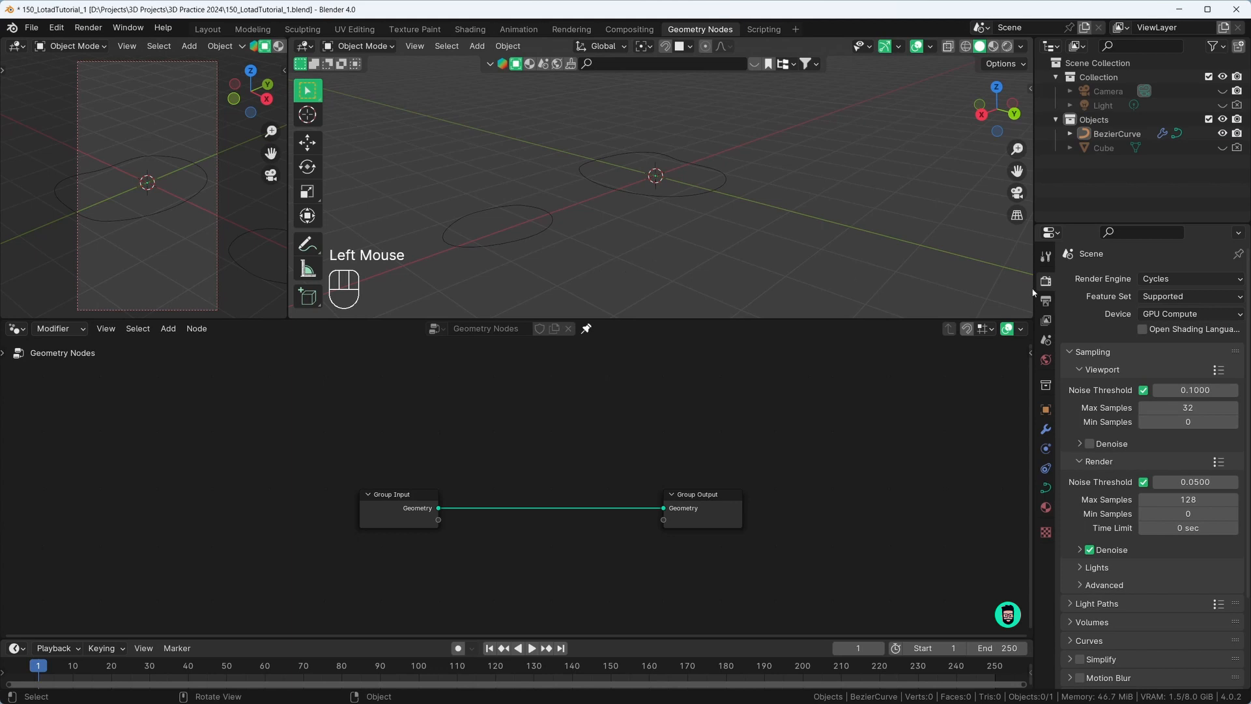
click(1162, 281)
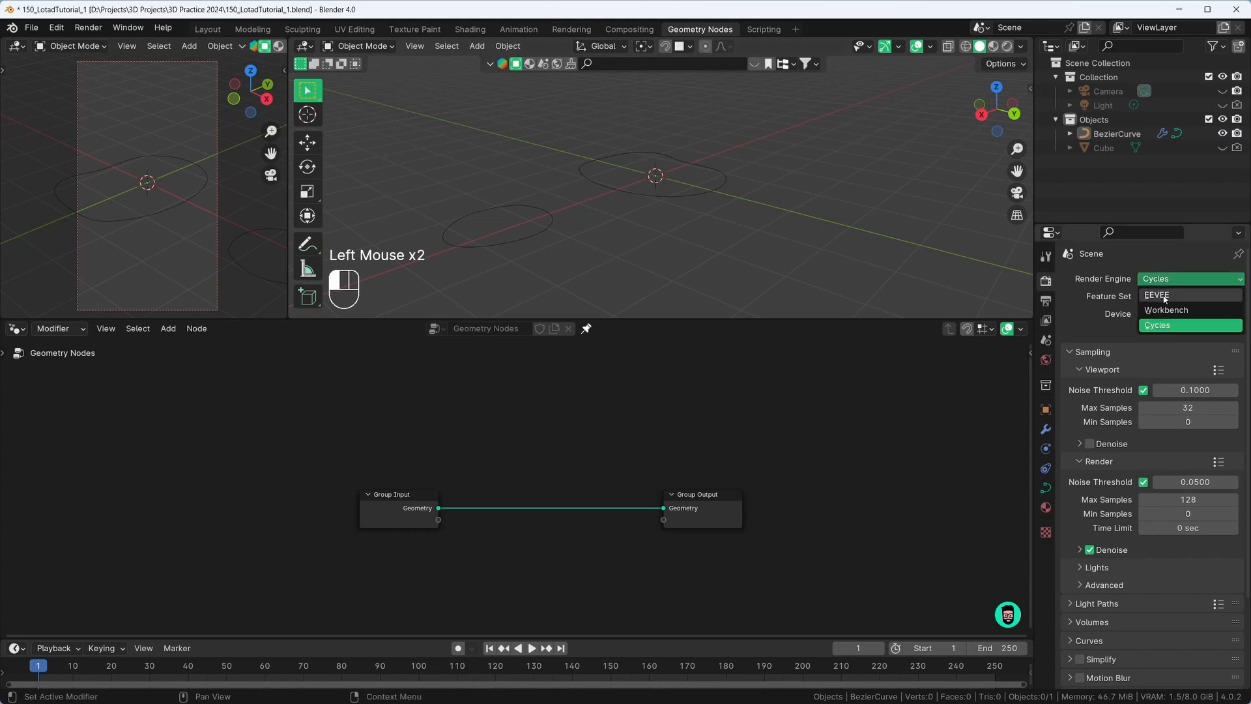
click(1164, 296)
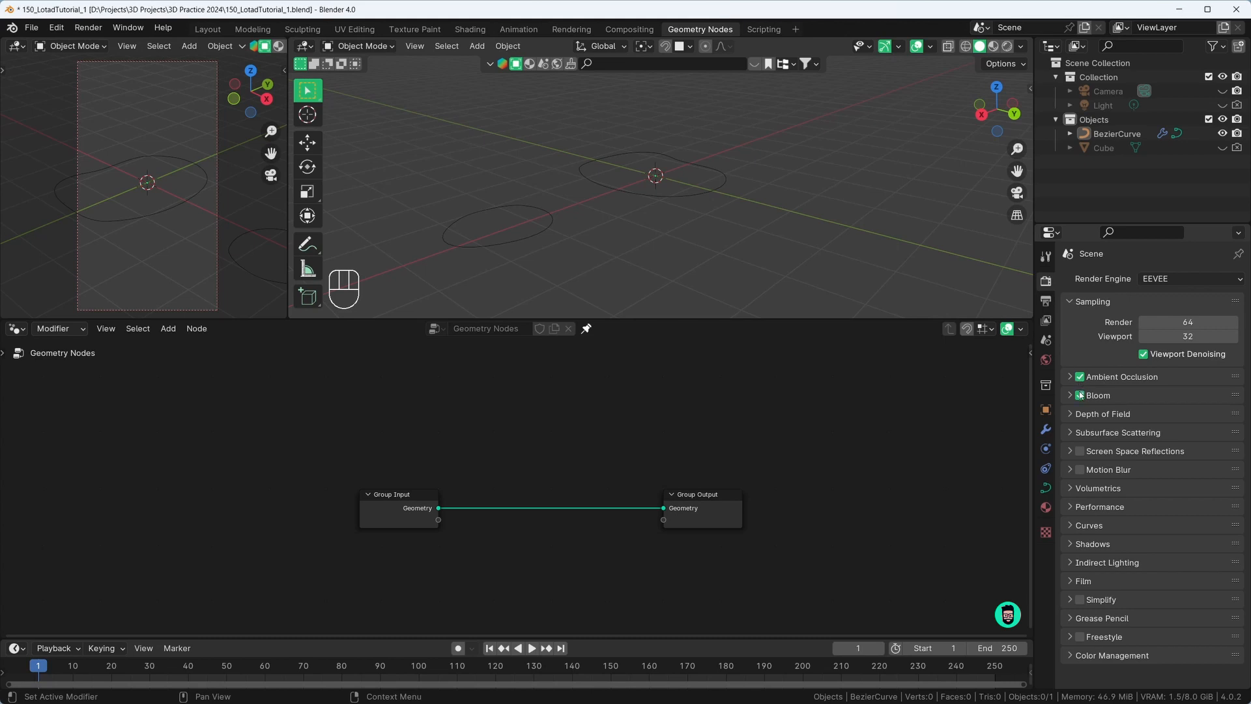
click(1082, 666)
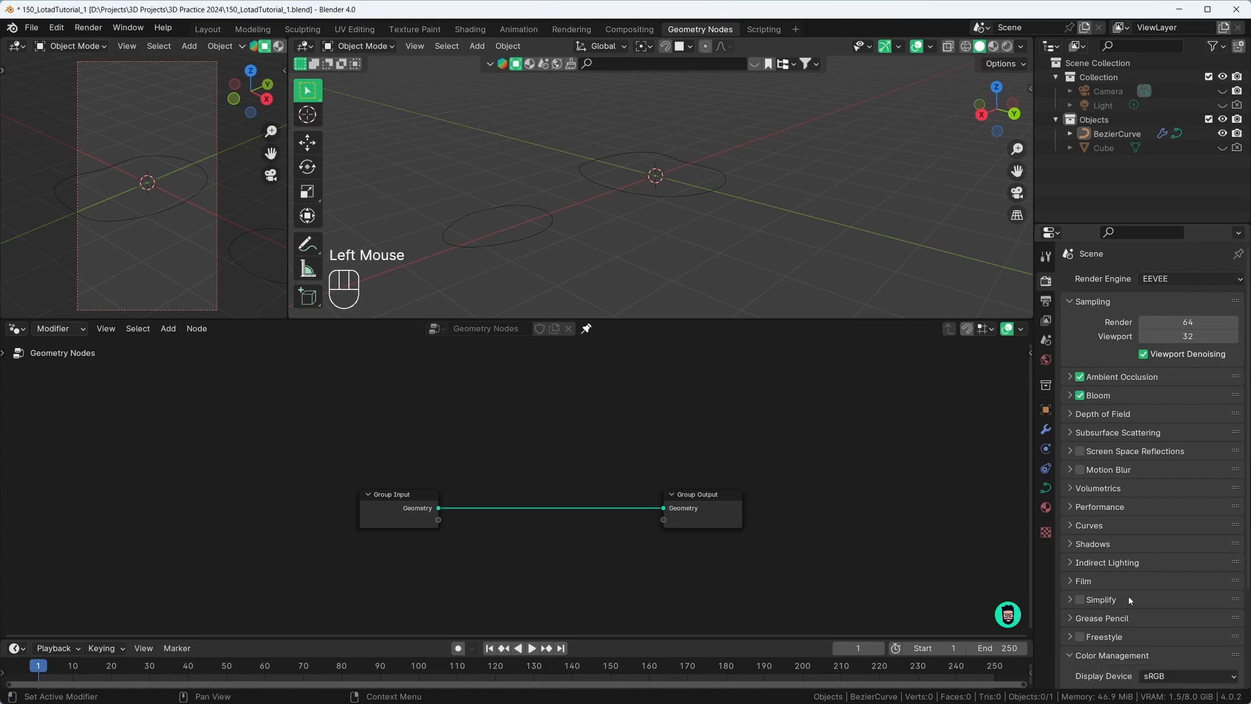
scroll(1171, 575, down, 3)
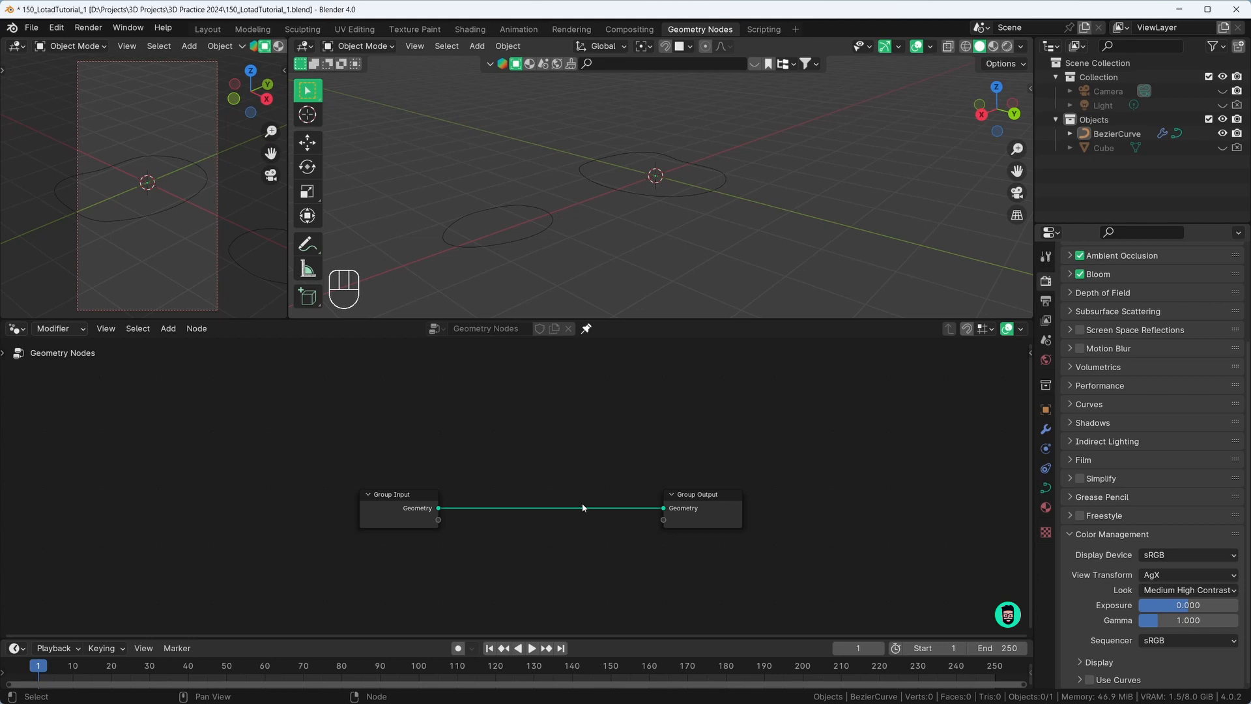
Set the output's horizontal resolution to 1080 px to make the camera frame square
scroll(582, 508, up, 4)
scroll(581, 503, down, 1)
middle_drag(581, 503, 501, 364)
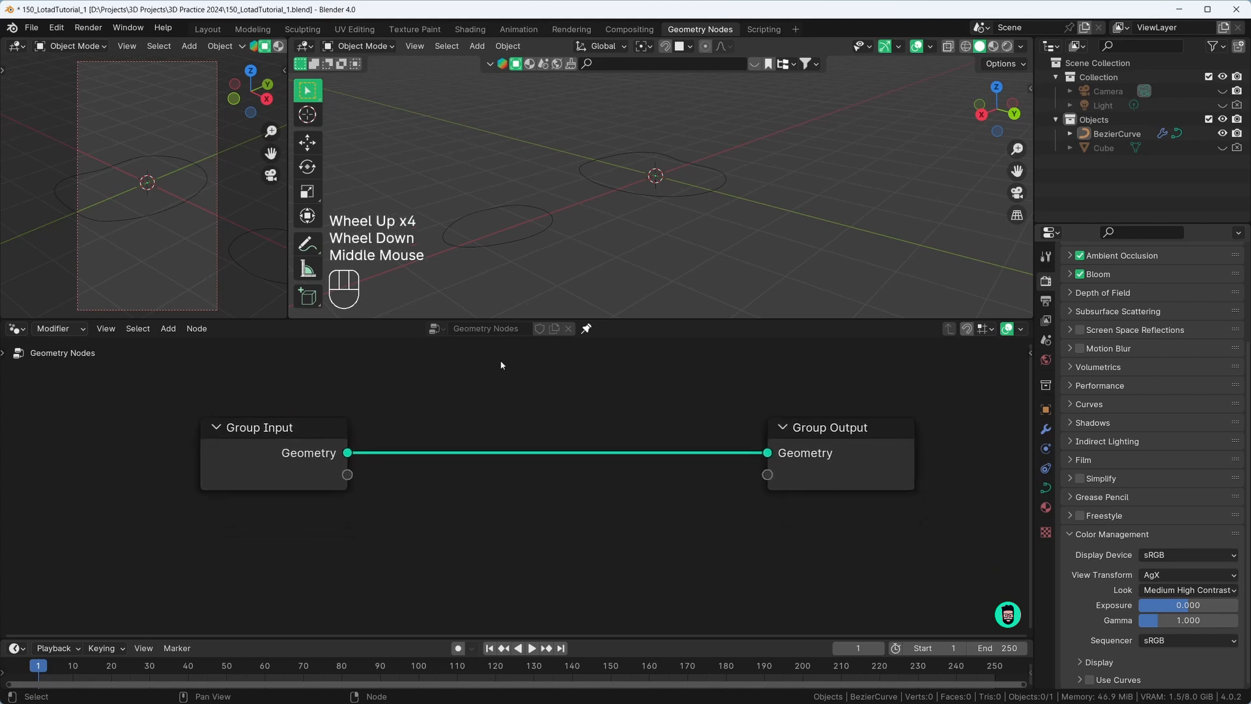
scroll(1147, 391, up, 2)
click(1046, 301)
double_click(1181, 298)
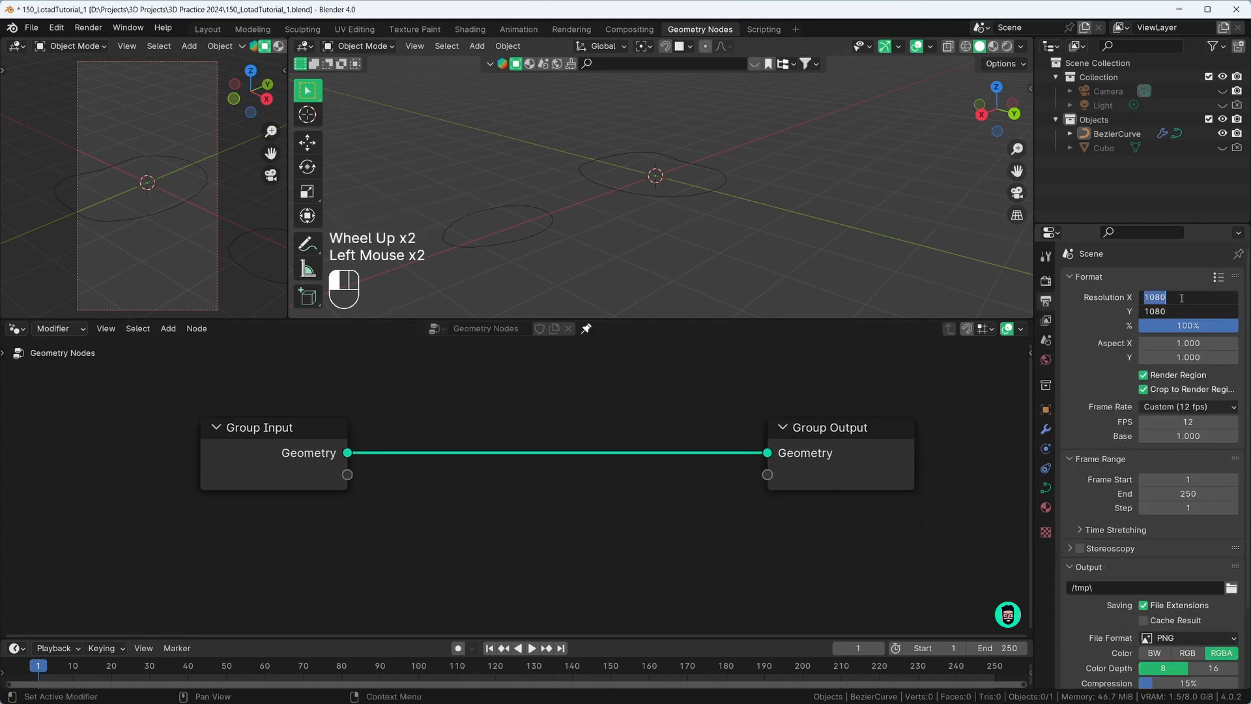
text(1080)
key(Return)
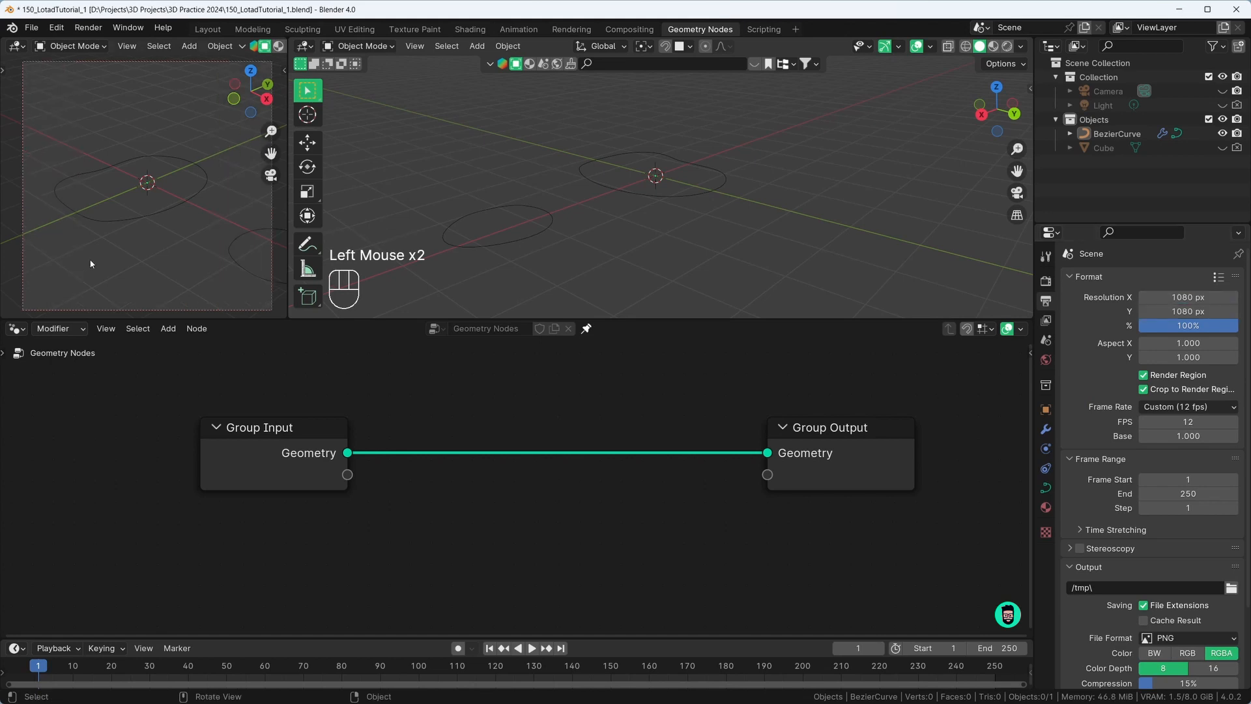
Turn off the gizmos in the small camera viewport, and leave the Bezier curve deselected
scroll(120, 51, down, 9)
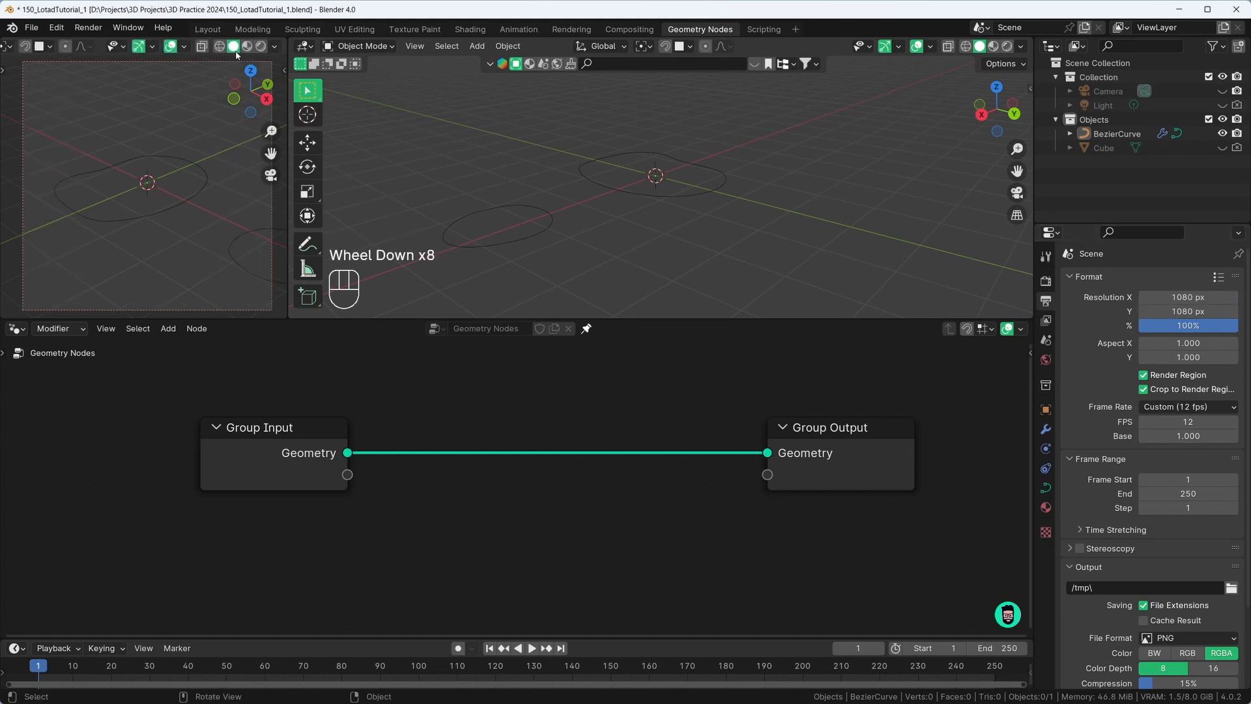
click(138, 46)
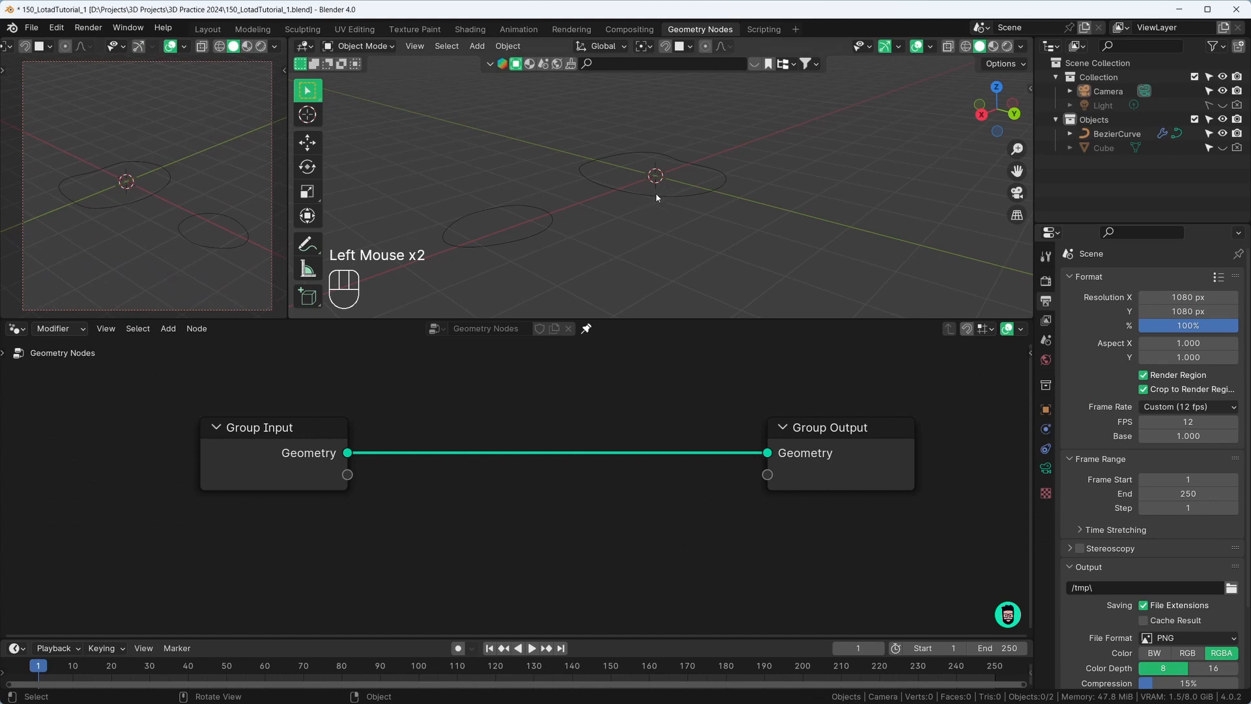
click(657, 195)
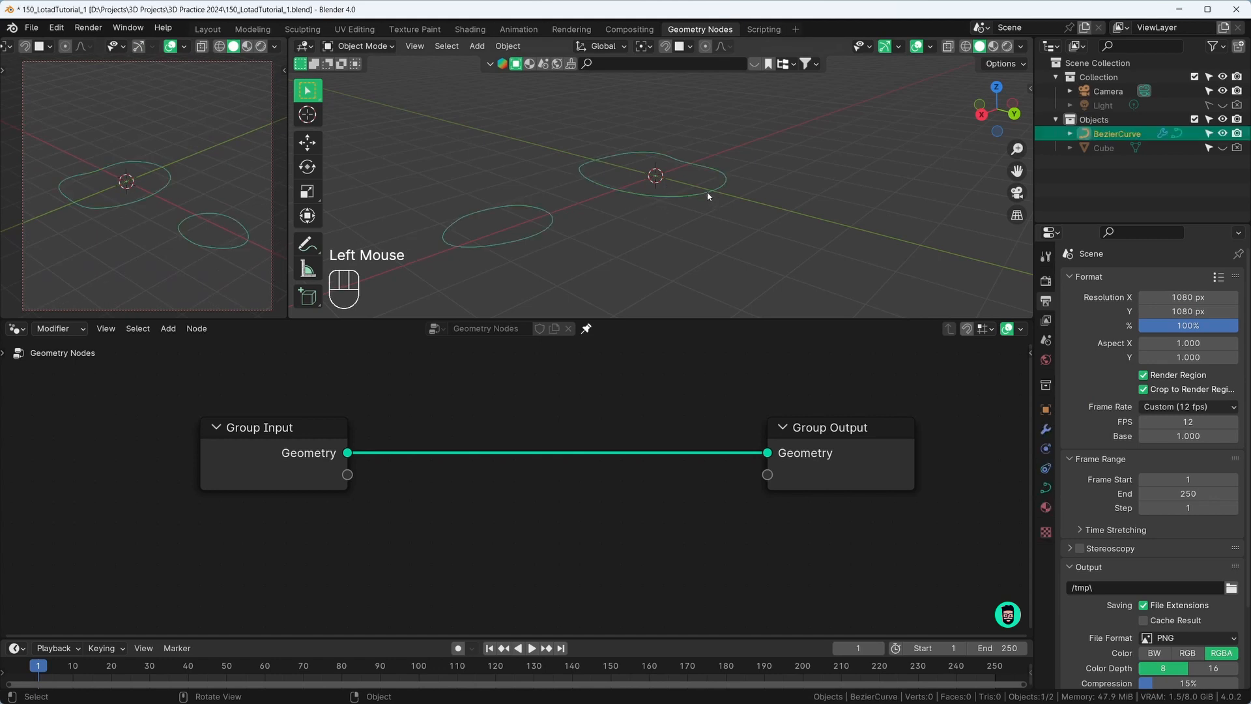
click(629, 220)
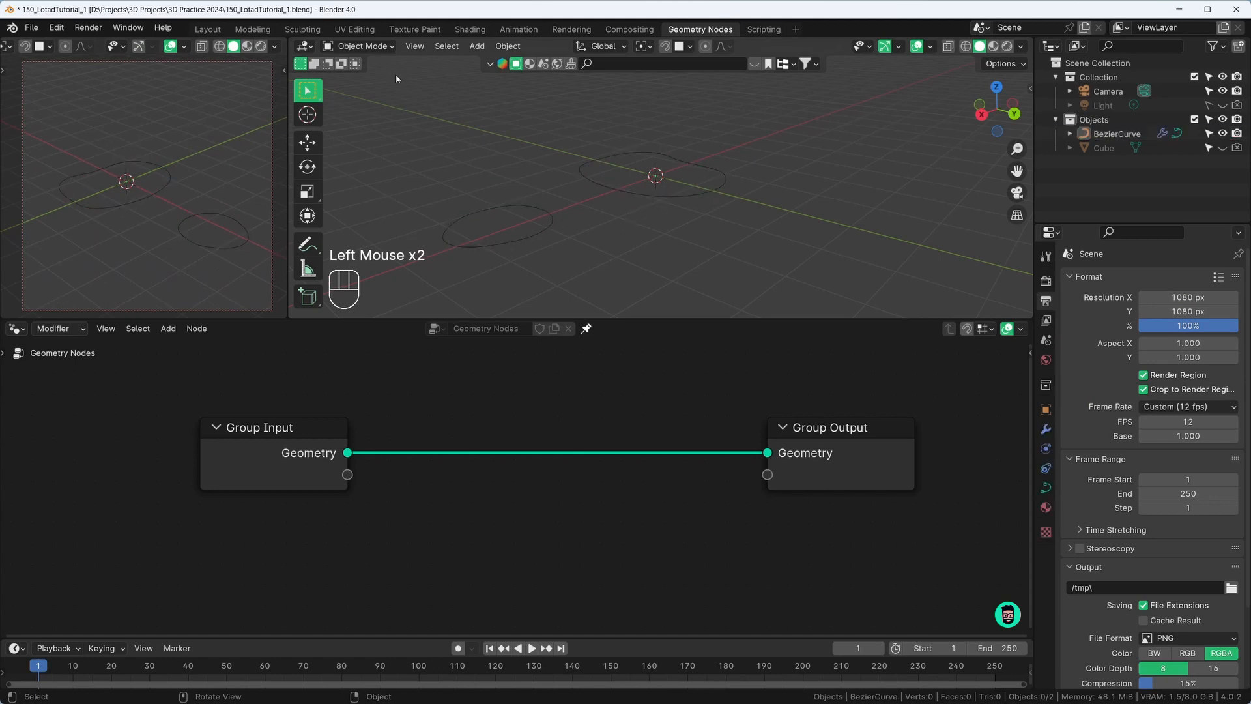
Change the large 3D viewport into a Geometry Node Editor and hide its sidebar, as an overview of the whole tree
click(304, 46)
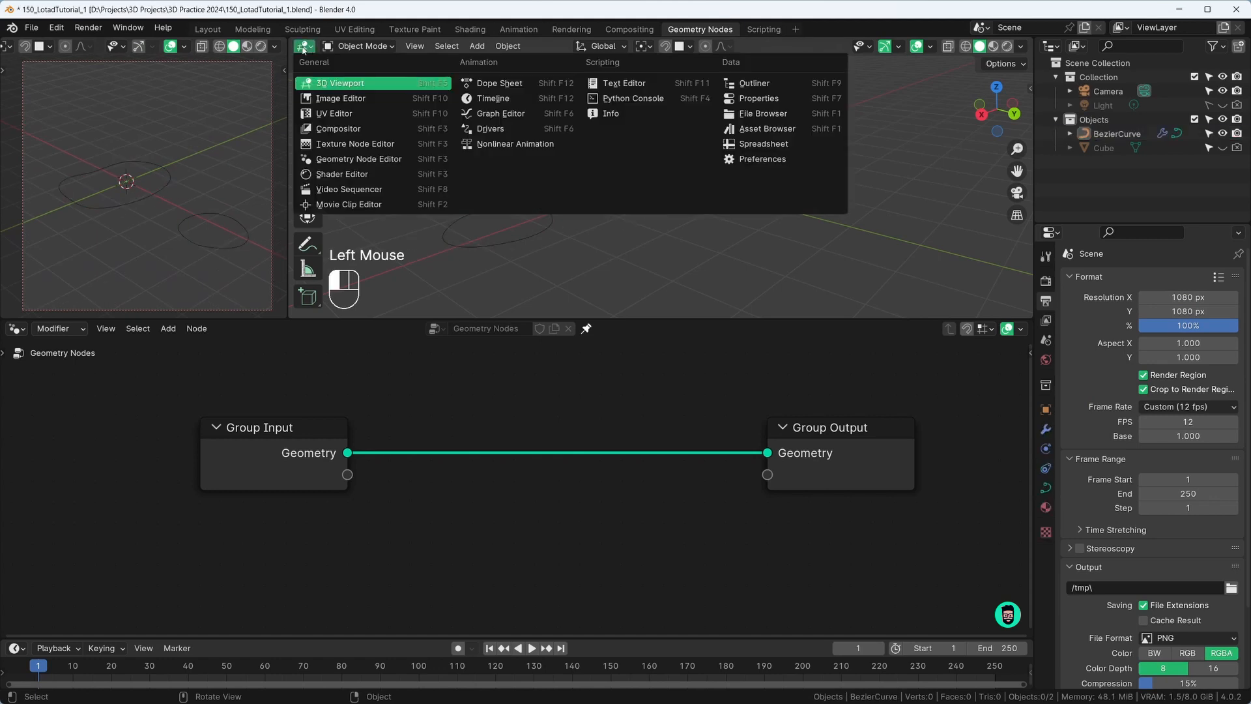
click(346, 159)
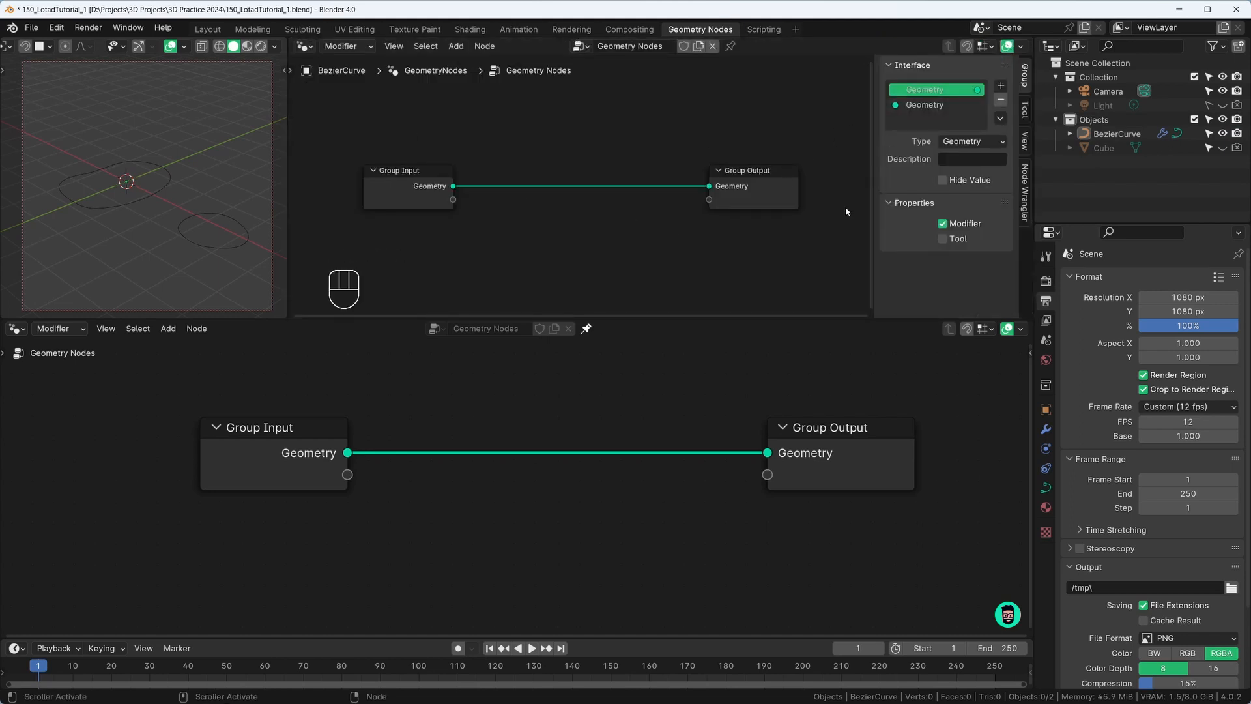
key(n)
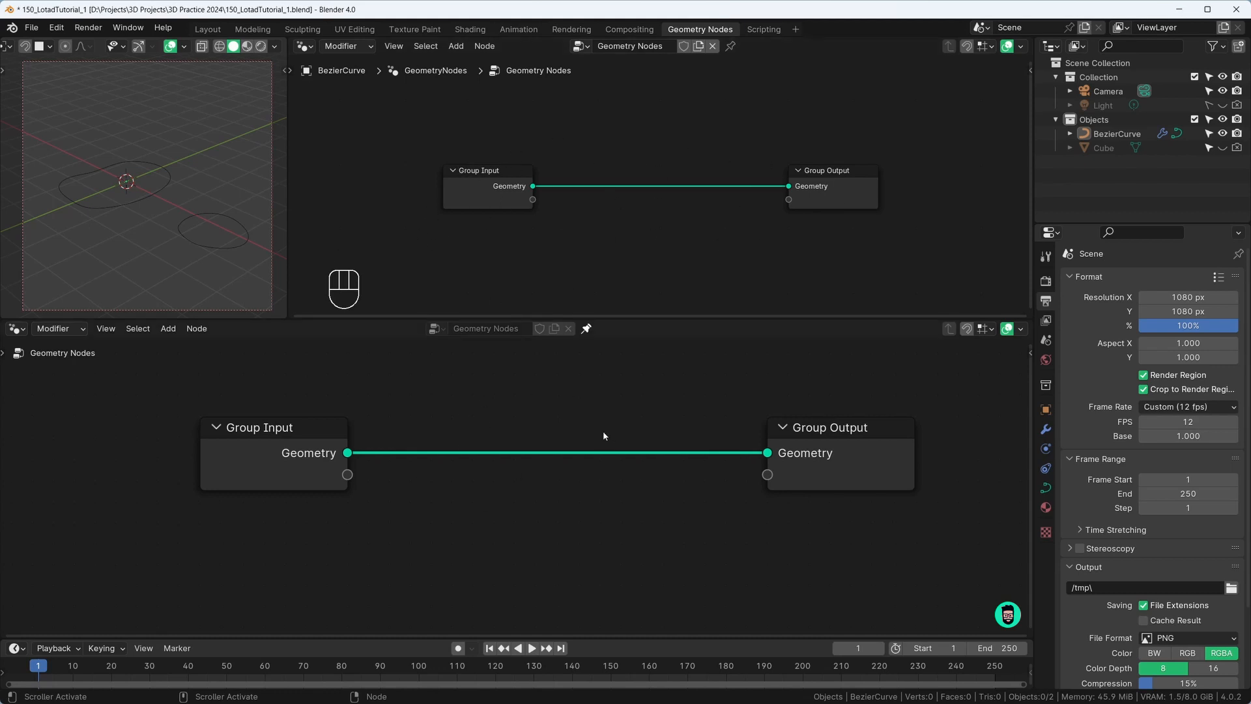
scroll(582, 223, down, 11)
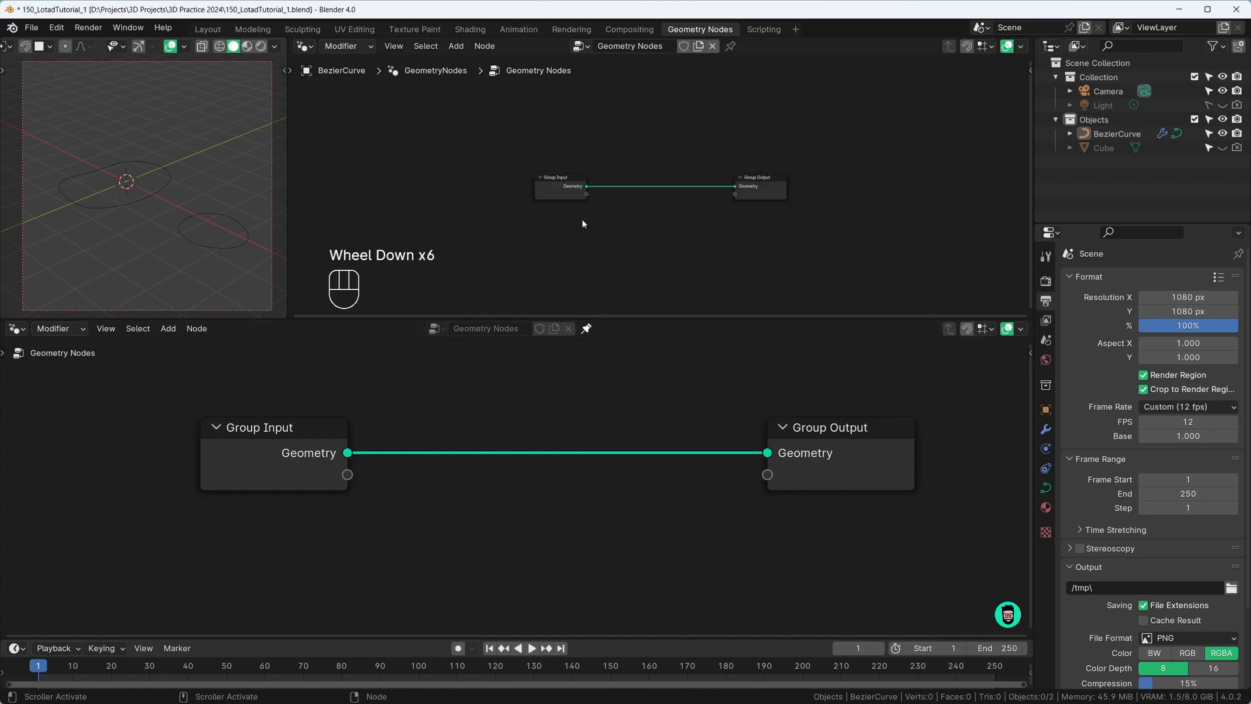
scroll(744, 169, up, 1)
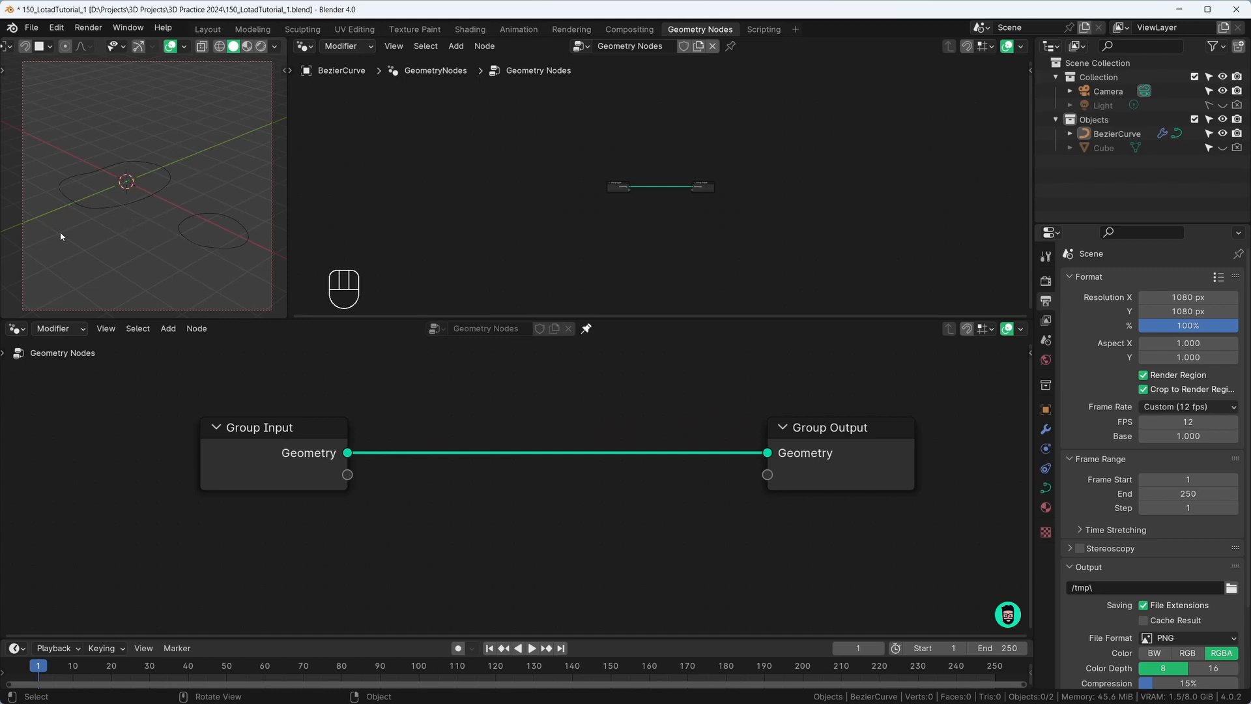
Make room beside the Group Input node and insert a Curve to Points node between Group Input and Group Output
scroll(310, 454, down, 1)
drag(311, 454, 203, 446)
key(shift+a)
text(cur)
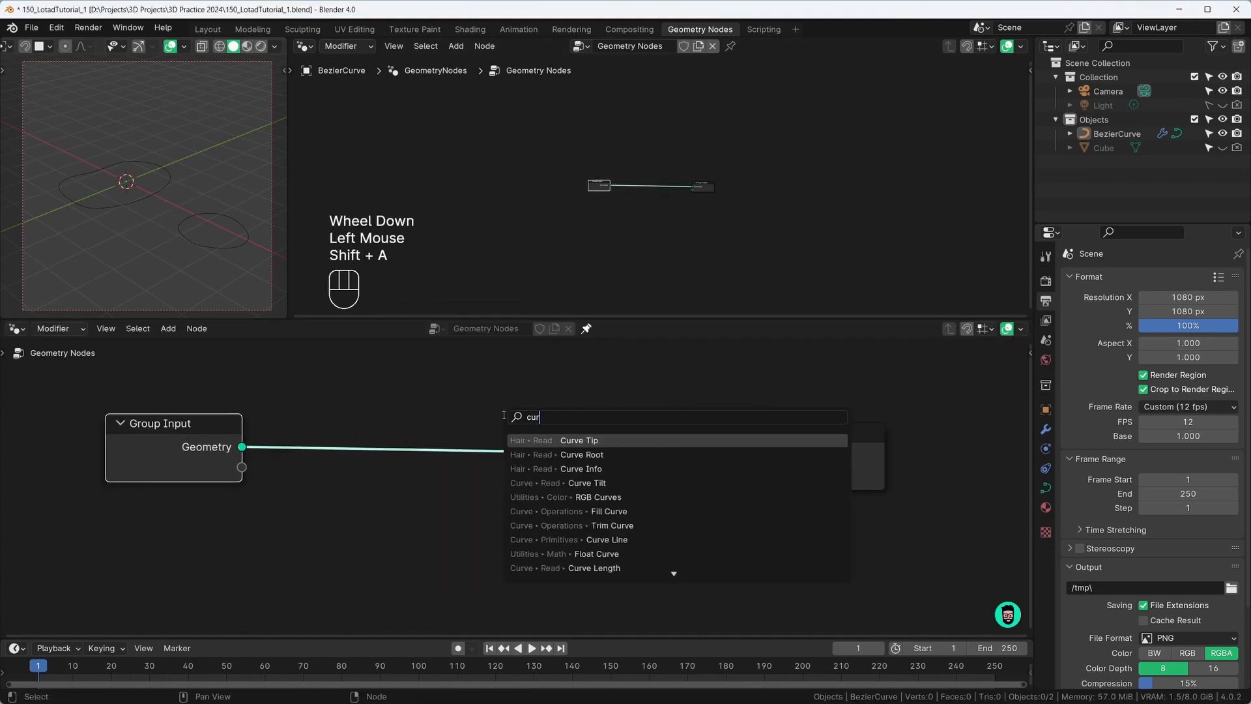
text(ve to)
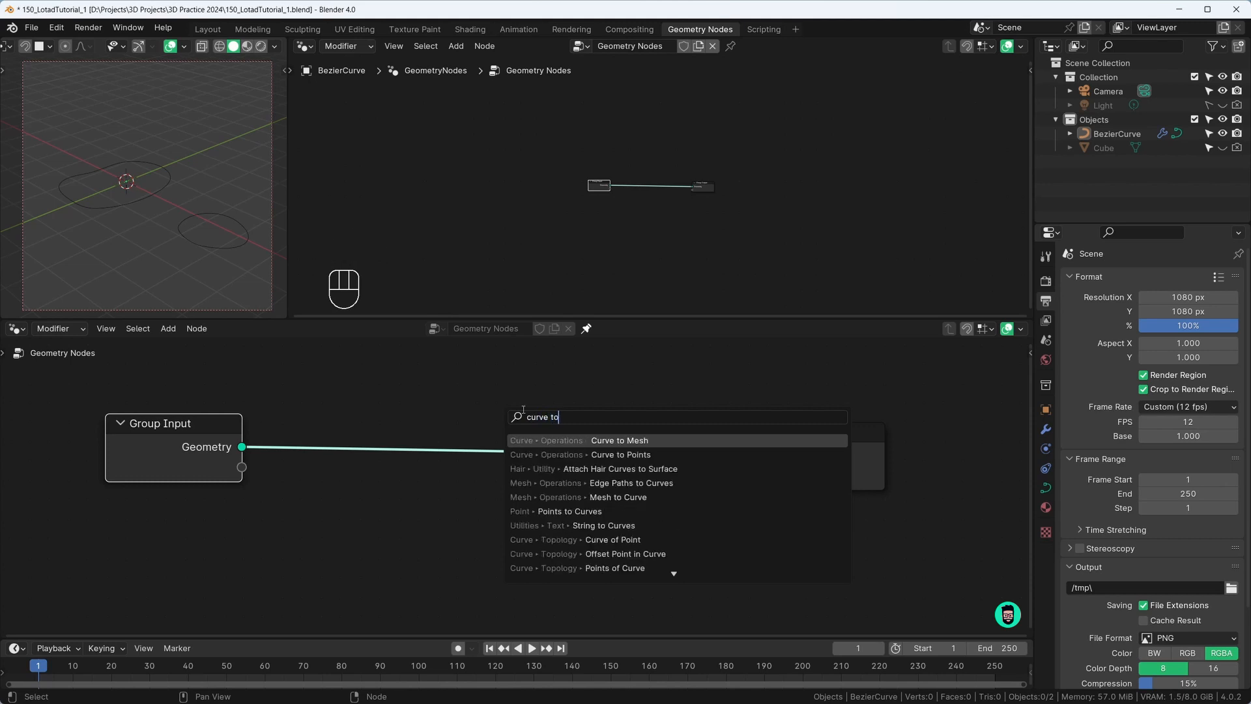
key(Down)
key(Return)
click(387, 428)
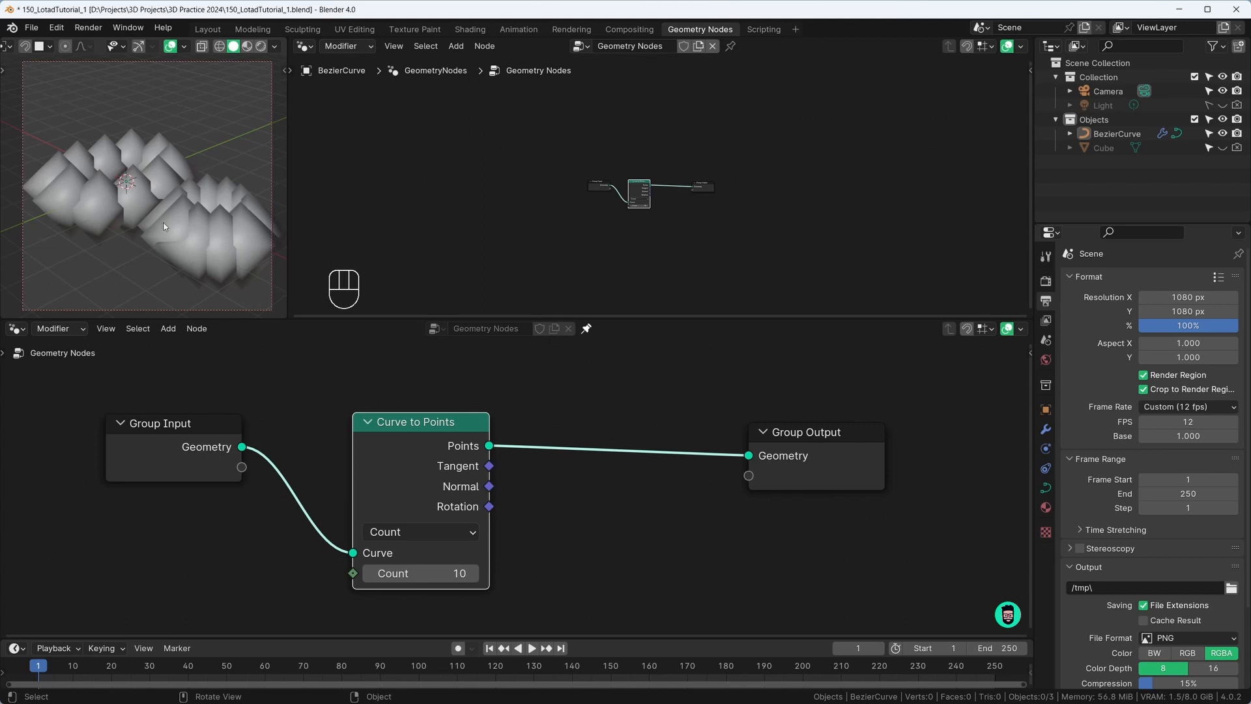
Switch the Curve to Points node to Length mode and set its length to 0.4 m
mouse_move(391, 573)
mouse_down()
mouse_move(450, 573)
mouse_move(381, 572)
mouse_move(409, 573)
mouse_up()
click(394, 534)
click(407, 620)
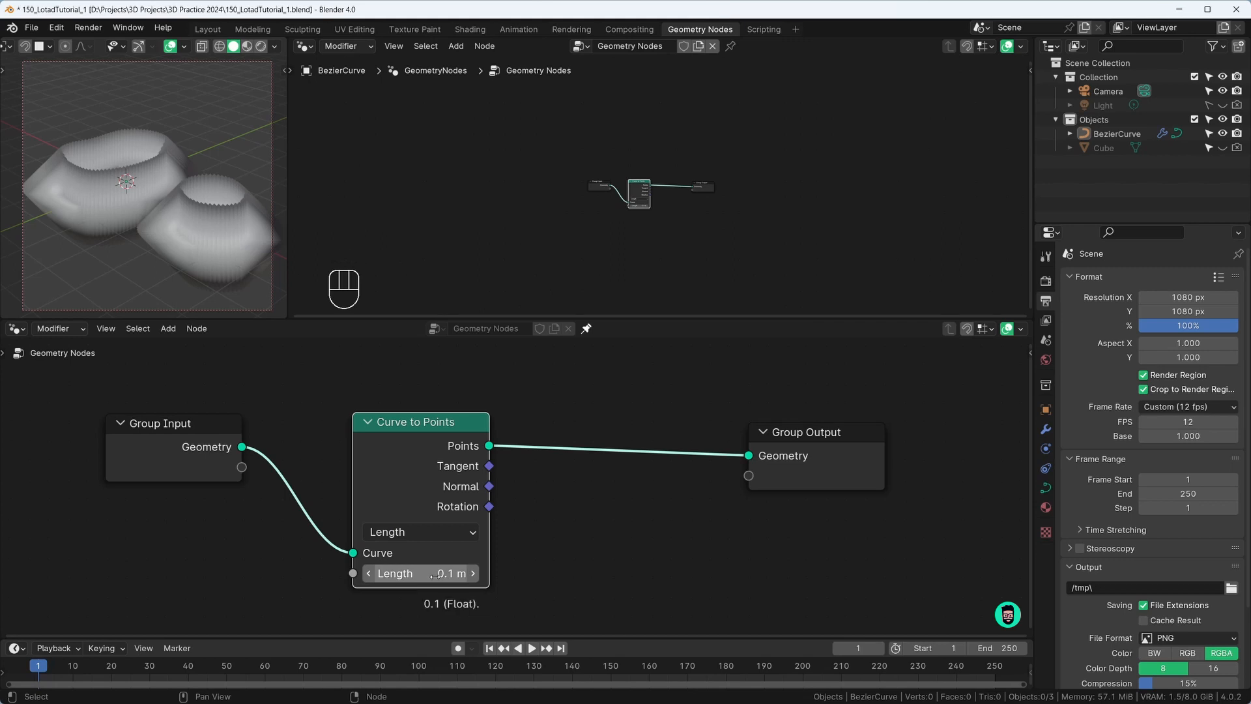
drag(432, 573, 432, 574)
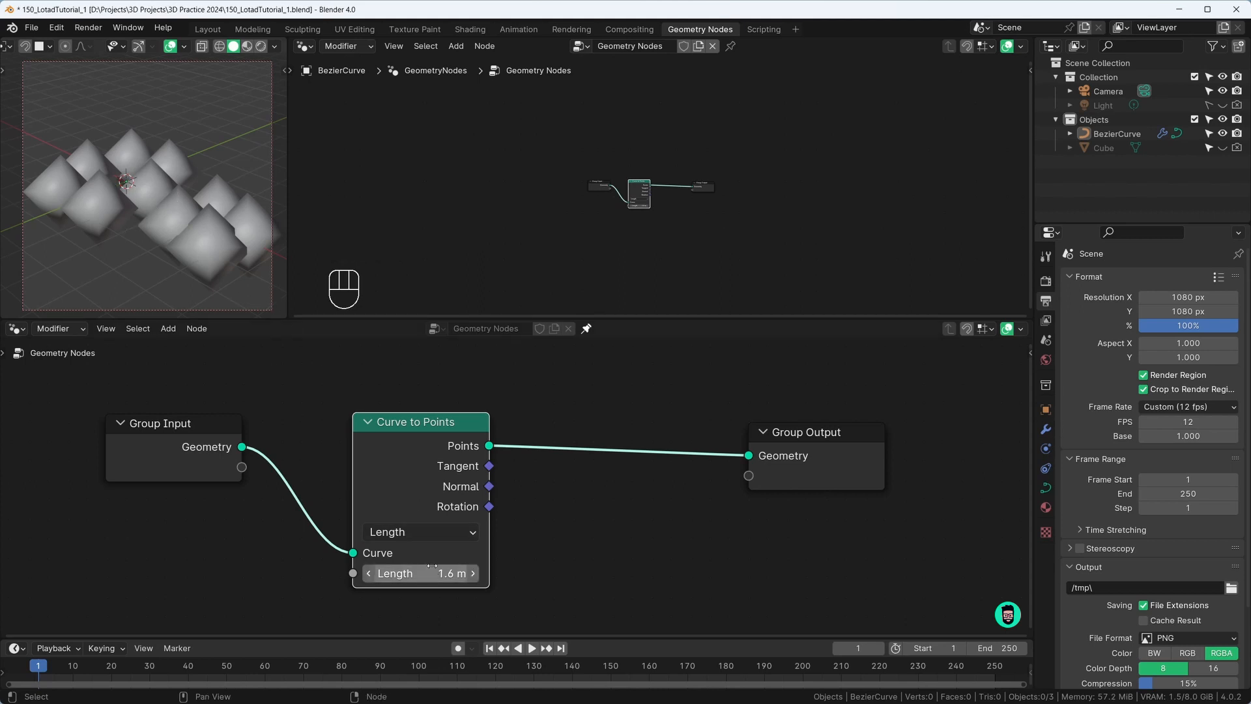
mouse_move(427, 573)
mouse_down()
mouse_move(345, 573)
mouse_move(410, 573)
mouse_up()
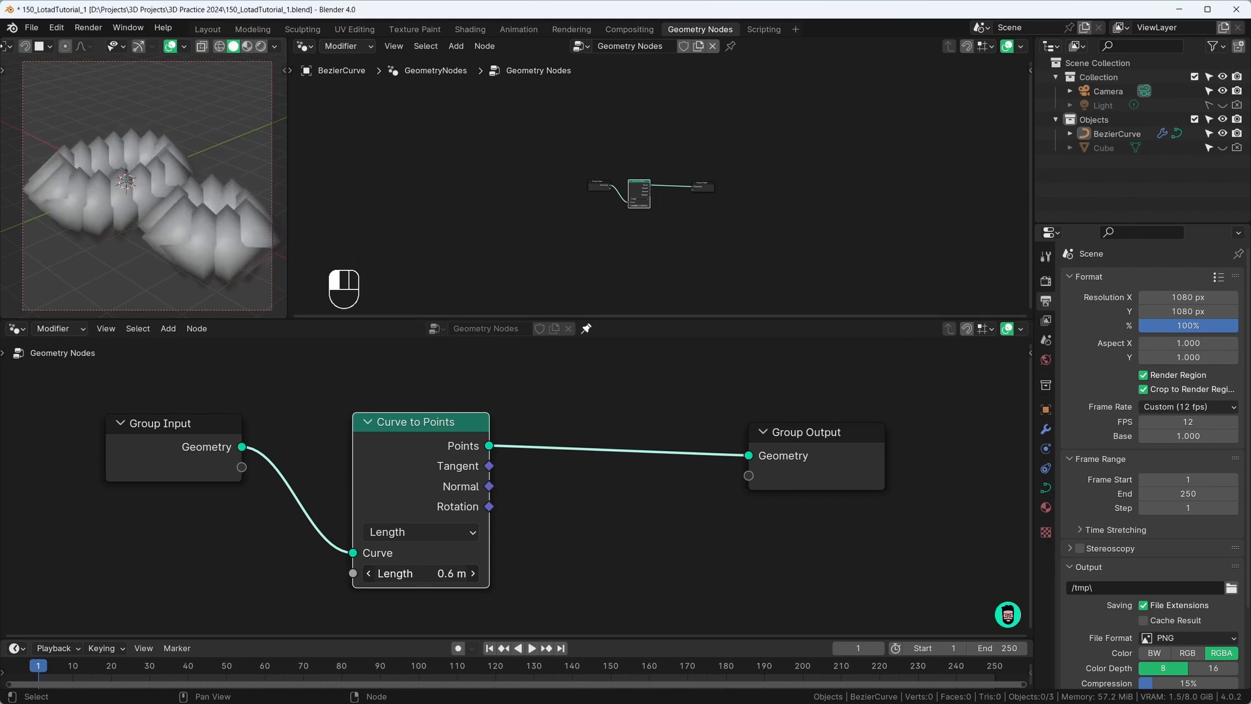
click(435, 573)
text(0.4)
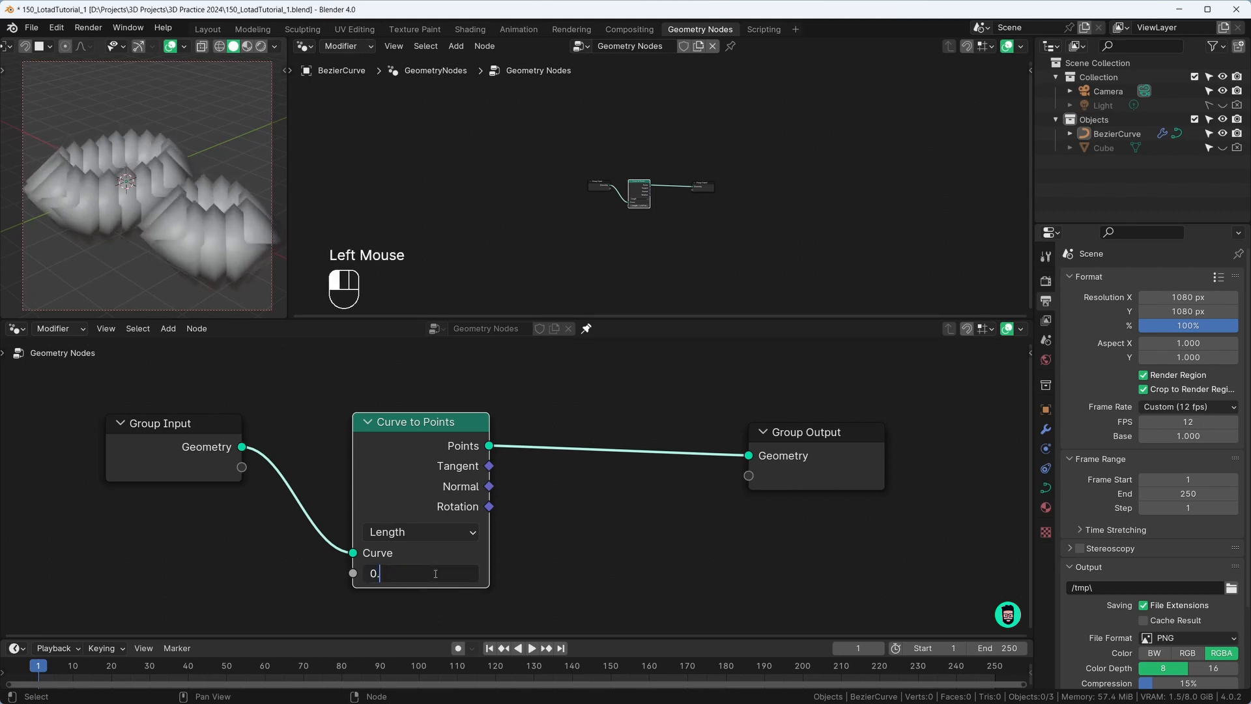
key(Return)
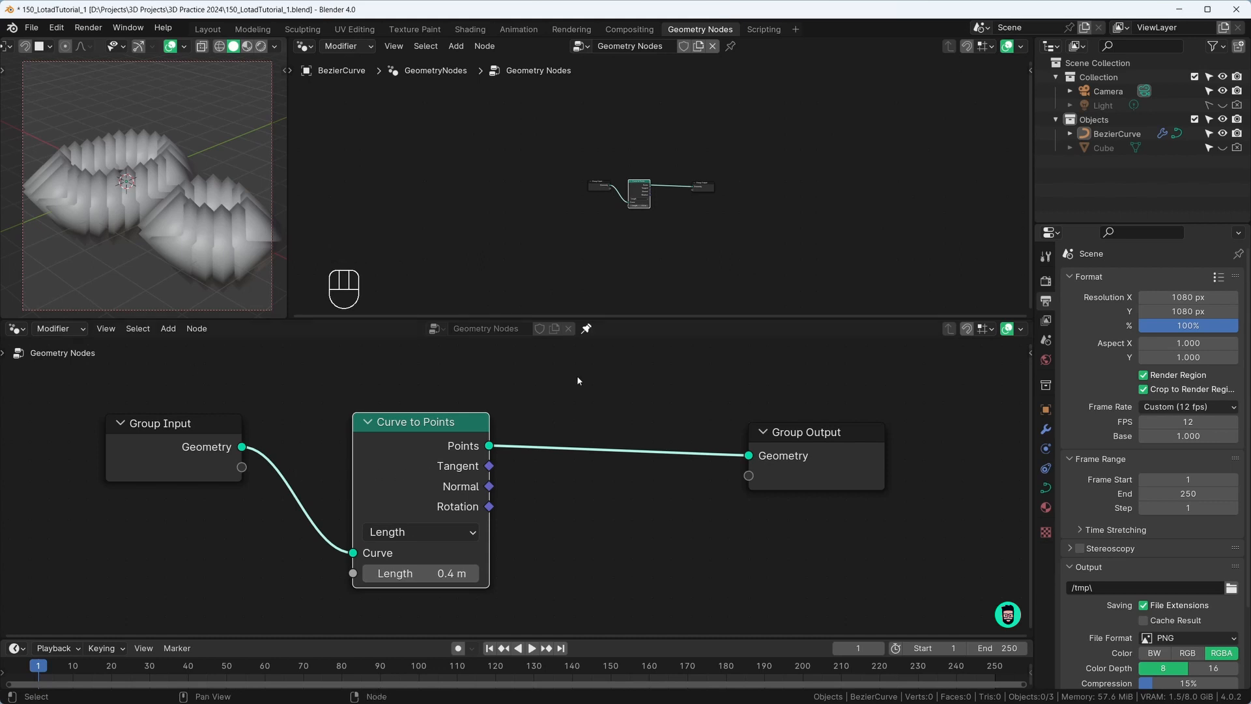
Insert an Instance on Points node between Curve to Points and Group Output
scroll(599, 397, down, 2)
middle_drag(599, 397, 609, 378)
shift+scroll(609, 391, down, 1)
key(shift+a)
mouse_move(611, 412)
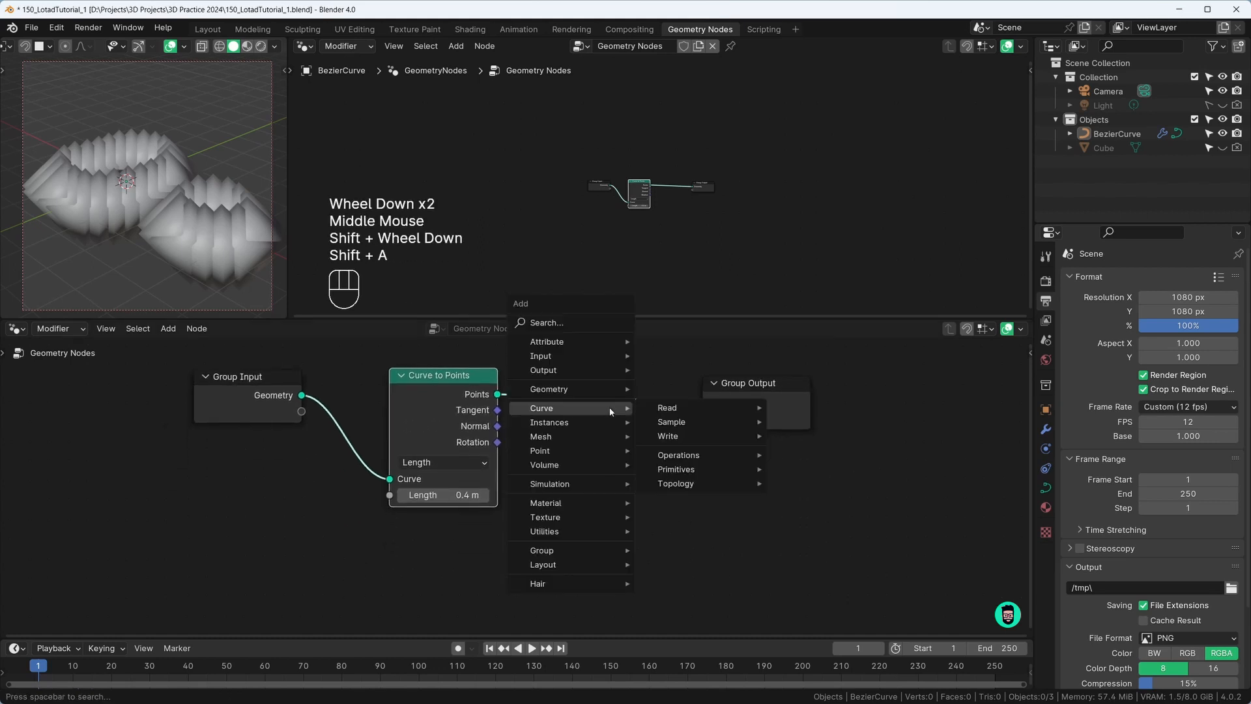
text(intance o)
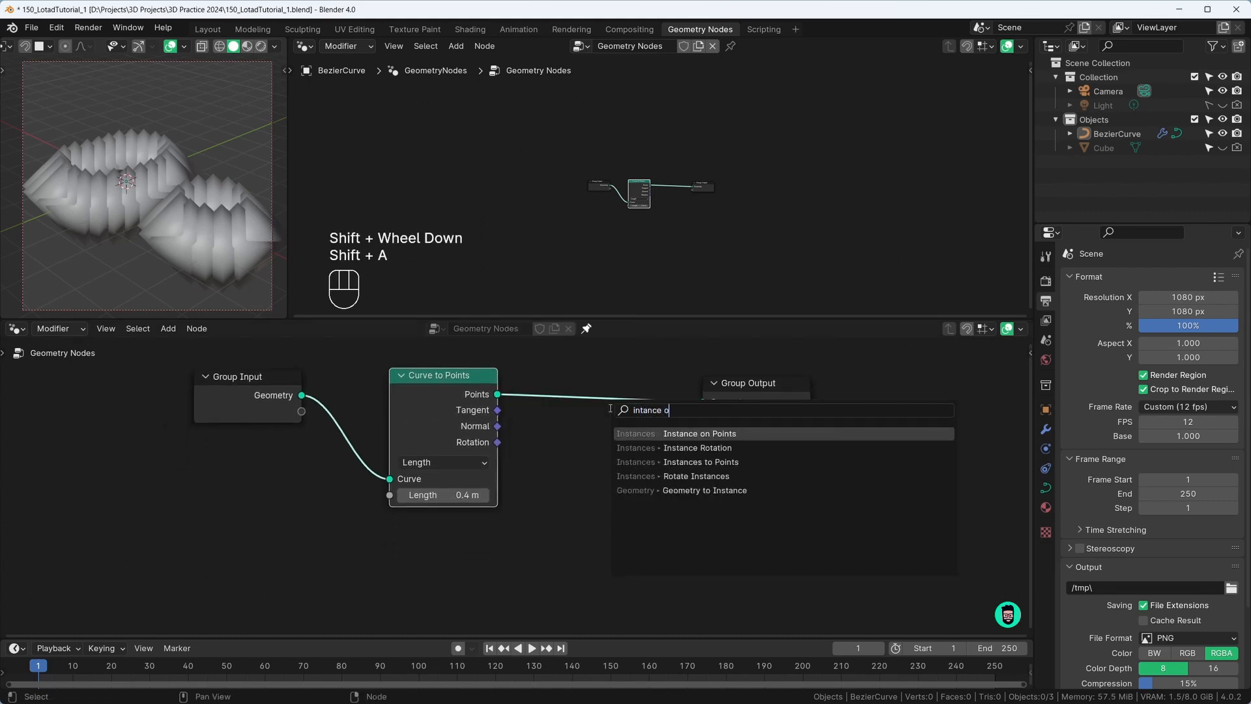
text(n)
click(675, 433)
click(626, 391)
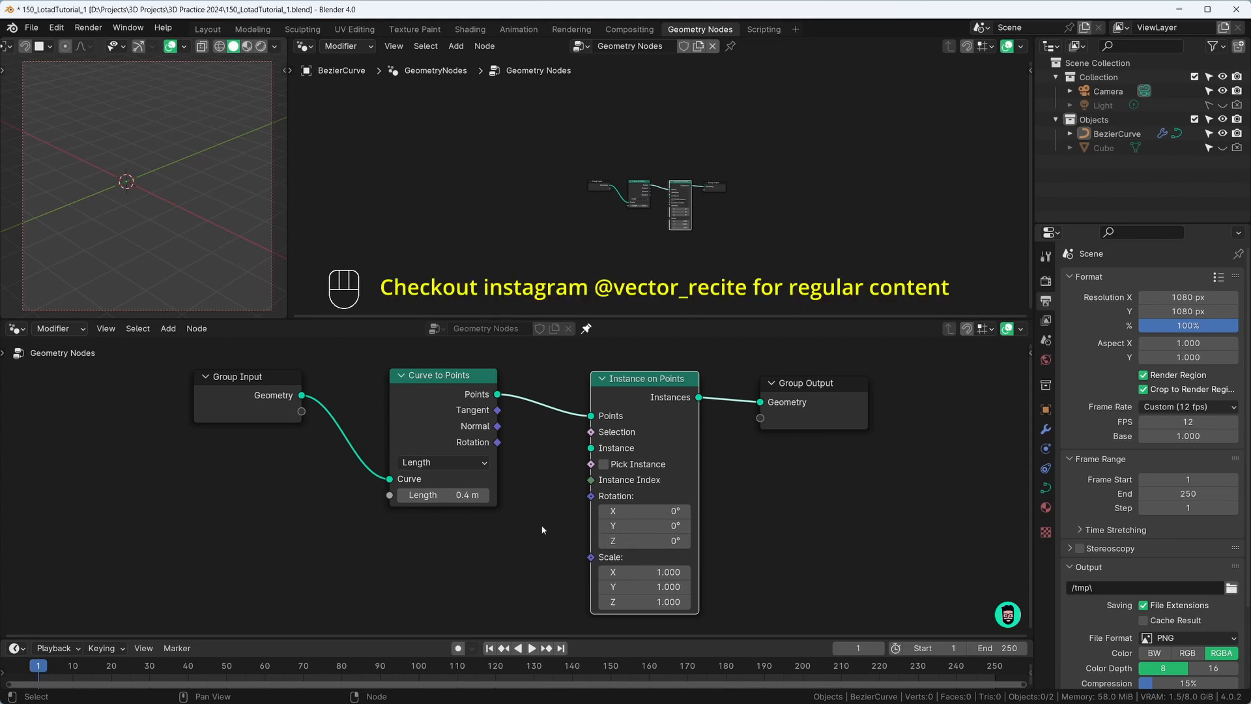
Add an Ico Sphere node below Curve to Points and connect its Mesh output to the Instance input of Instance on Points
middle_drag(542, 530, 554, 482)
key(shift+a)
text(ico s)
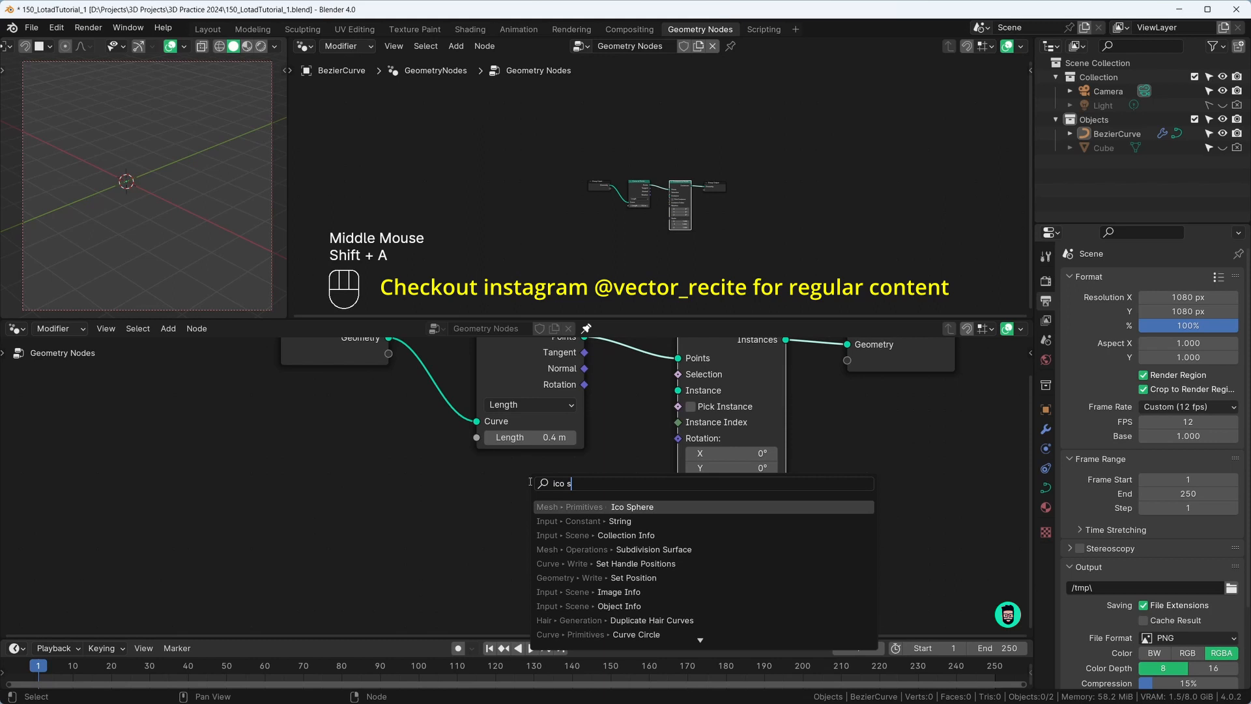
key(Return)
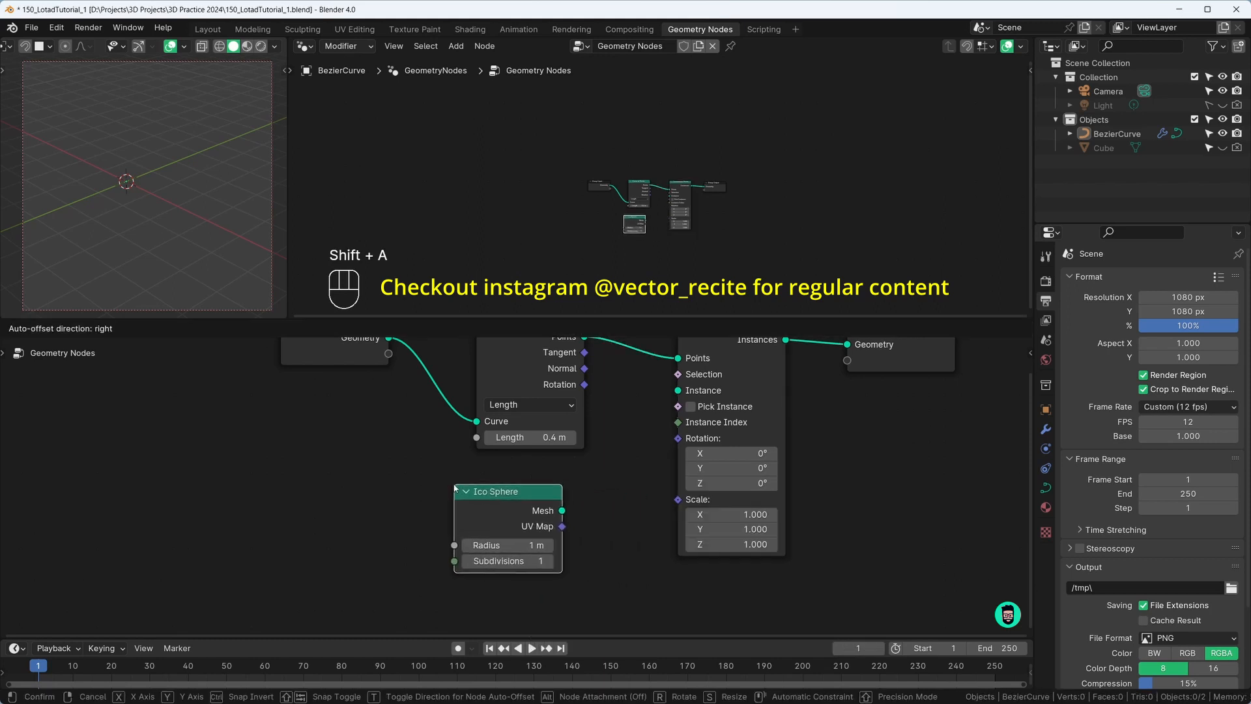
drag(561, 511, 678, 391)
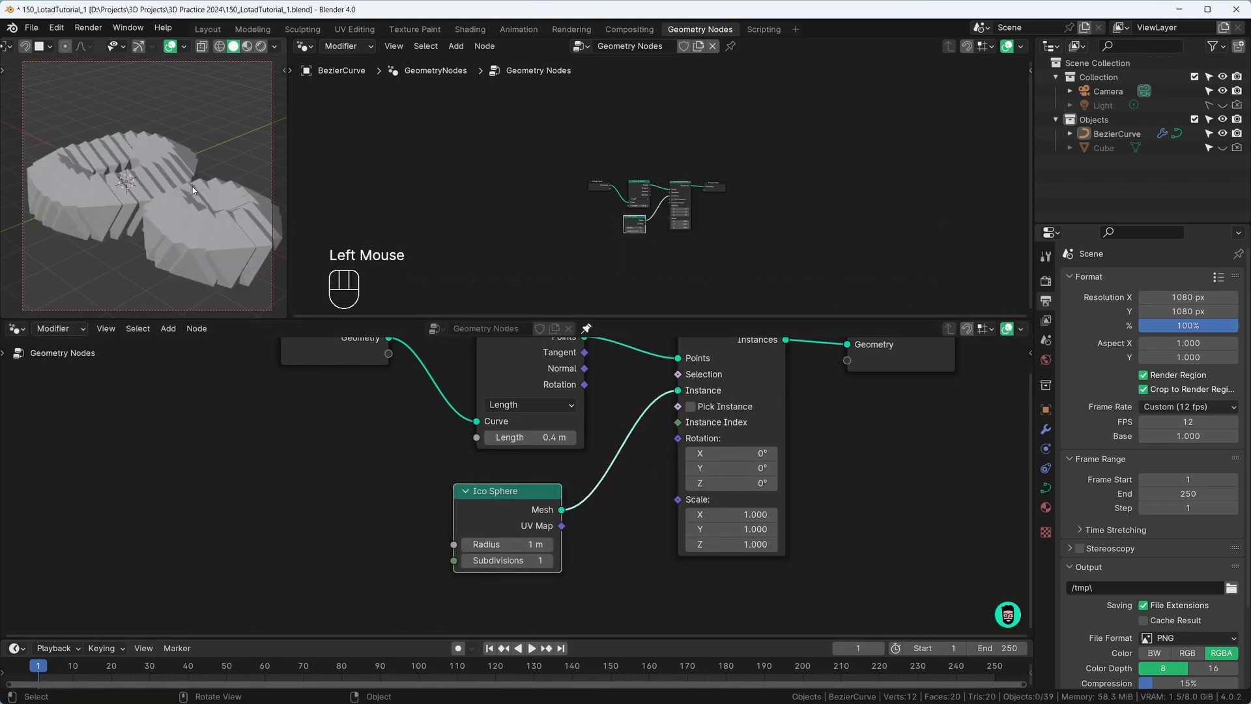
Set the Ico Sphere node's radius to 0.2 m
click(519, 545)
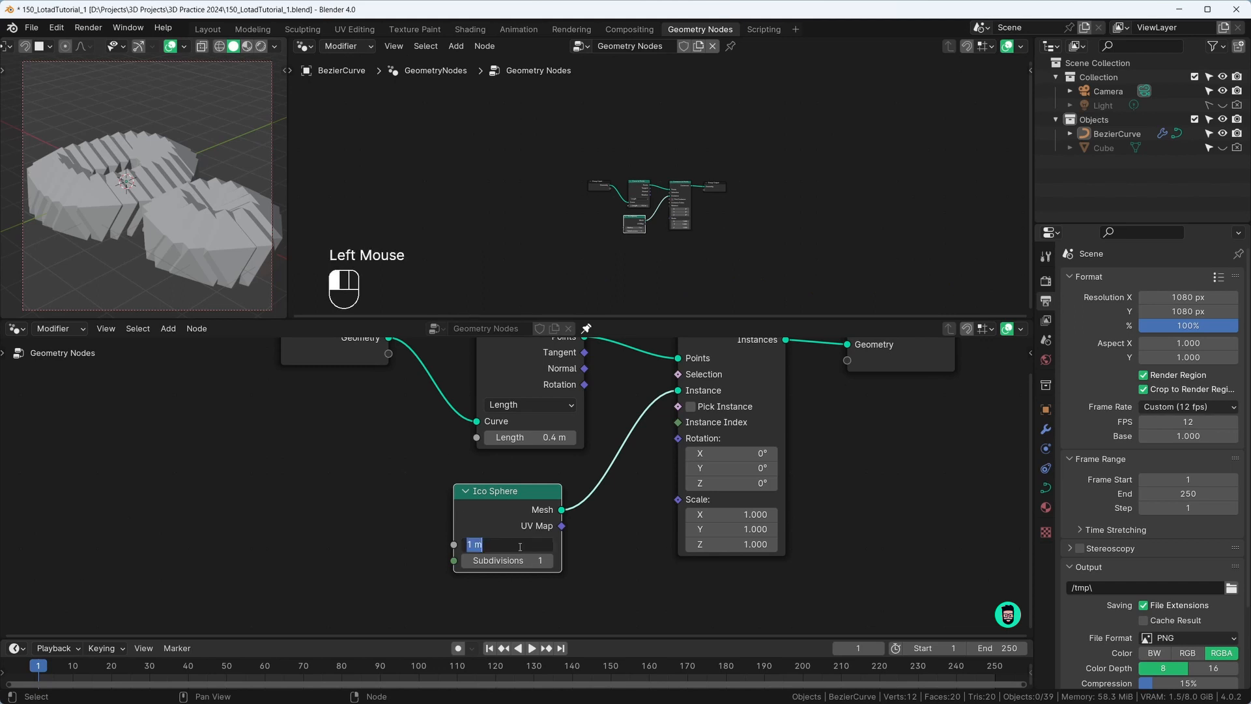
text(0.2)
key(Return)
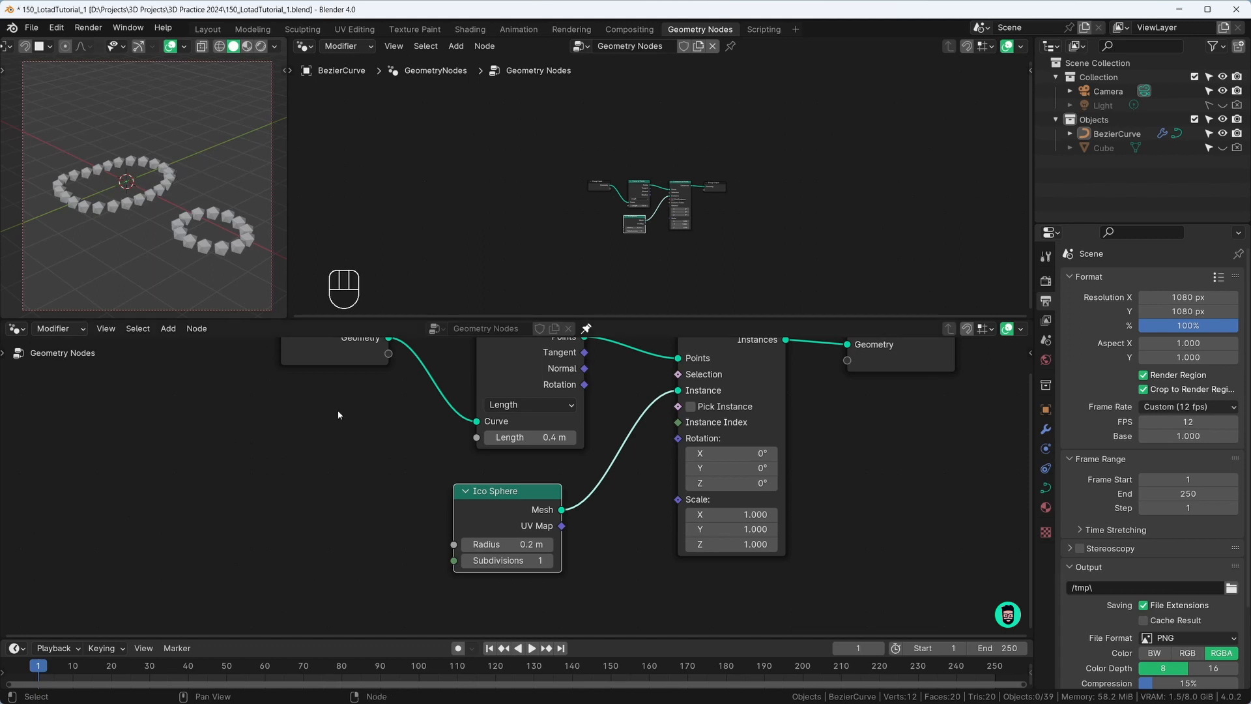
Set the Ico Sphere's subdivisions to 2 and spread the nodes out, leaving a wide gap between Curve to Points and Instance on Points
scroll(108, 226, up, 3)
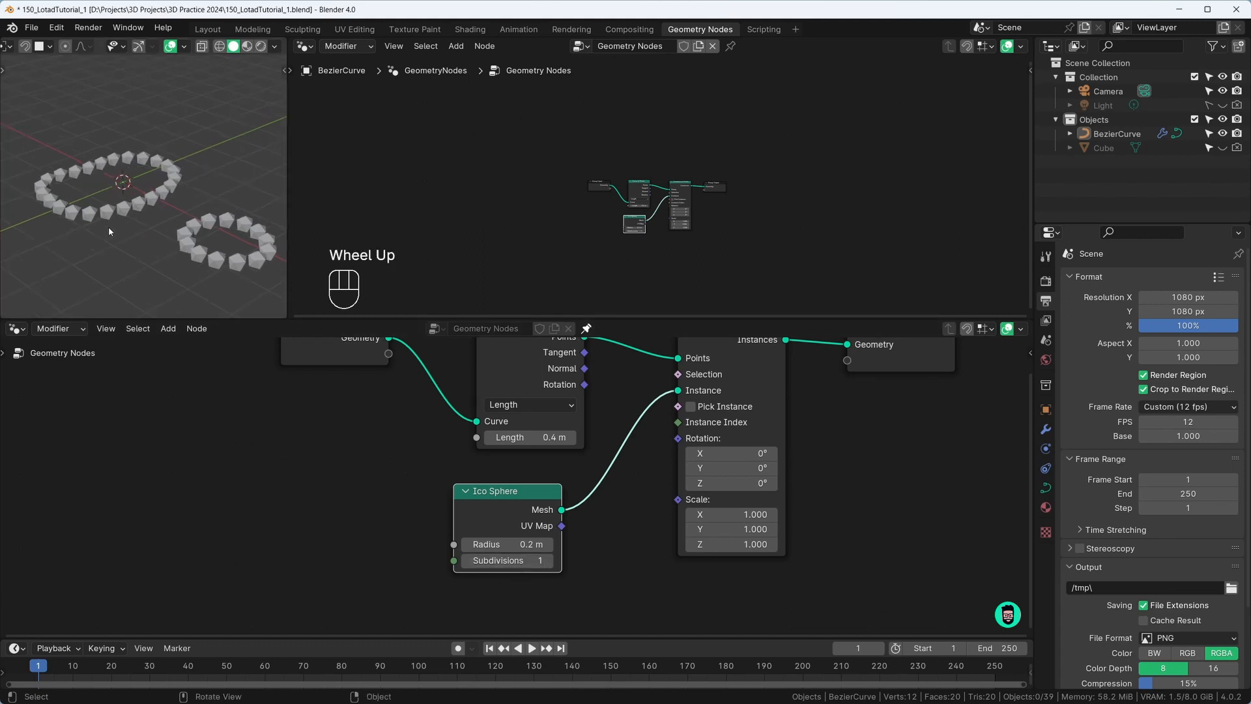
click(550, 561)
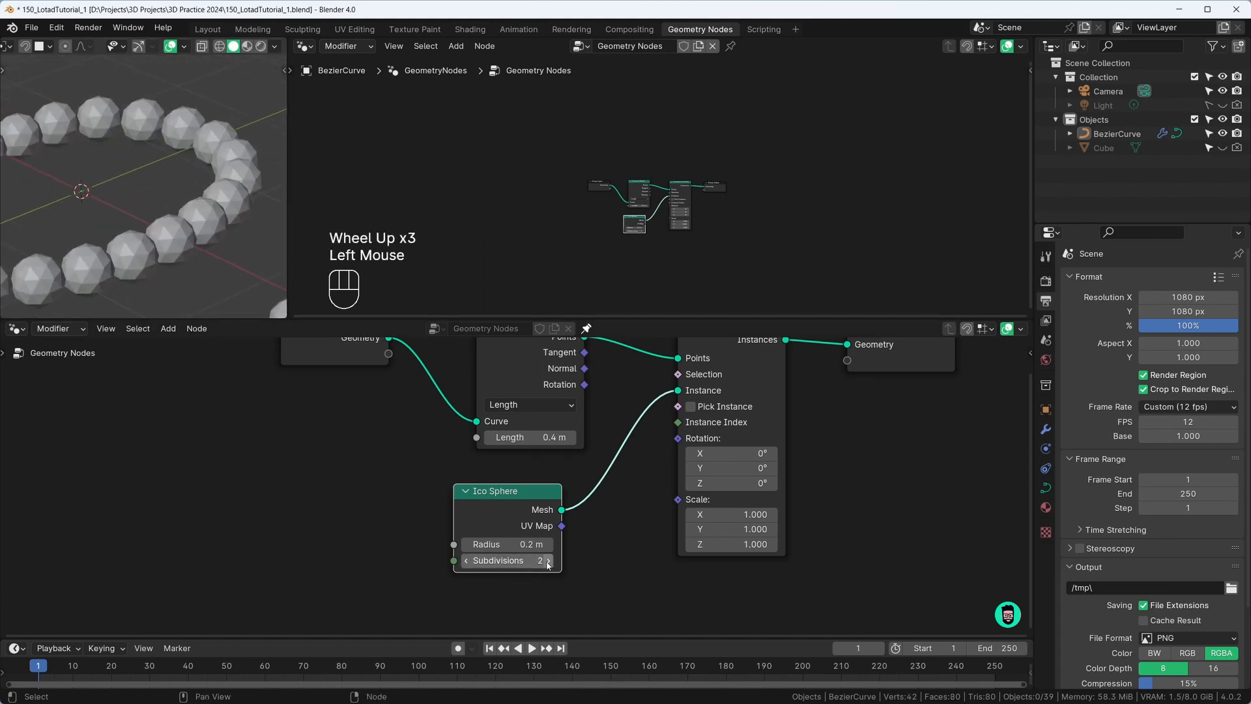
scroll(531, 493, down, 3)
middle_drag(537, 465, 522, 475)
drag(356, 394, 182, 393)
drag(505, 392, 193, 416)
drag(287, 394, 270, 403)
drag(631, 402, 653, 406)
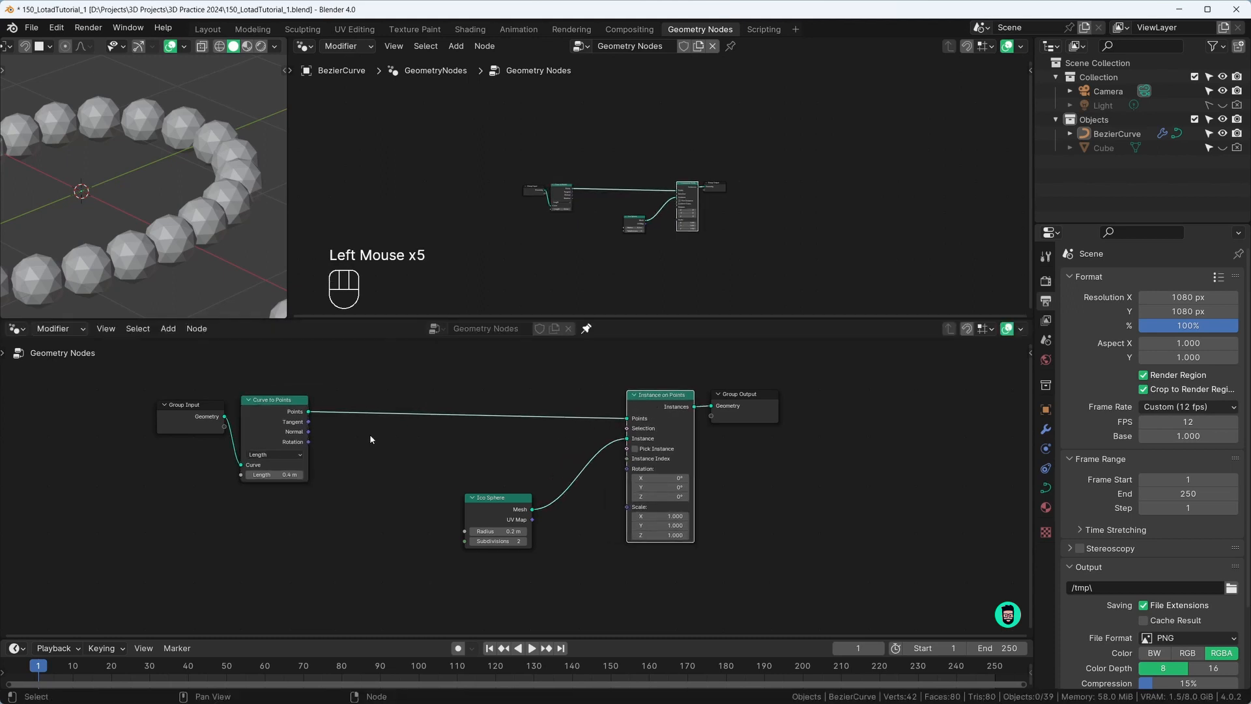
Try to smooth the stones by applying Shade Auto Smooth and Shade Smooth to the Bezier curve object
scroll(184, 245, up, 2)
scroll(197, 249, down, 1)
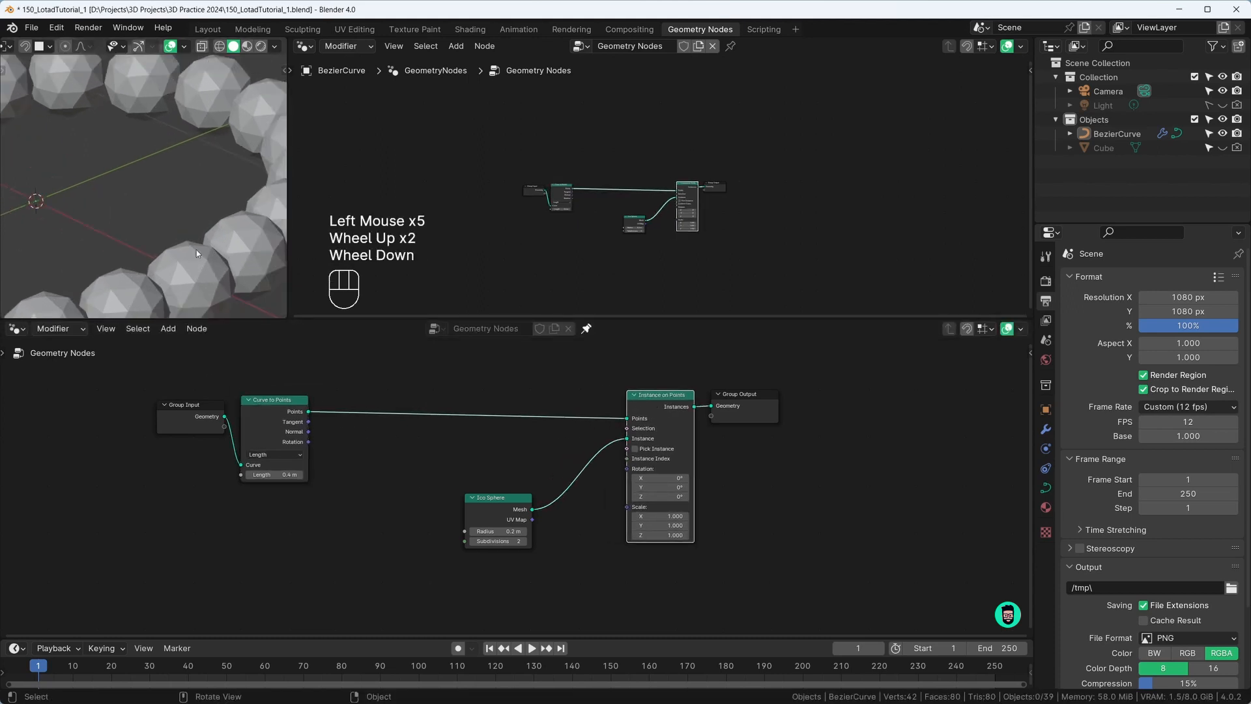
scroll(198, 272, down, 2)
click(134, 226)
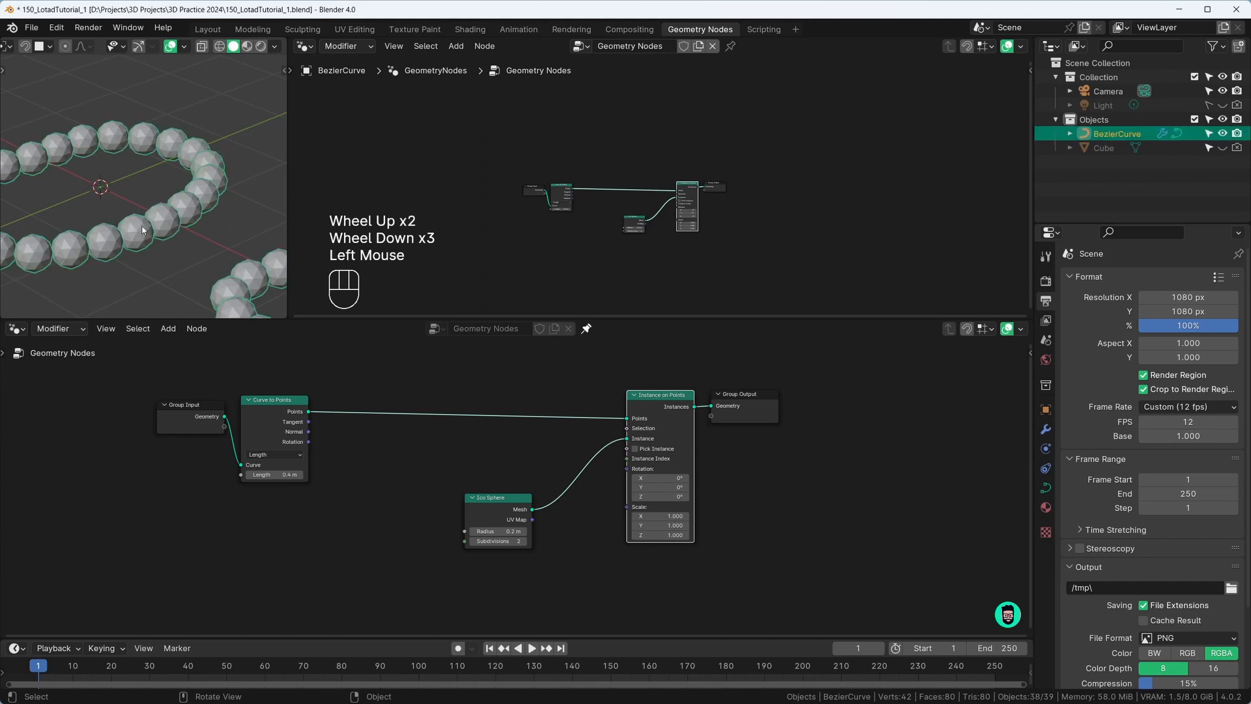
right_click(136, 217)
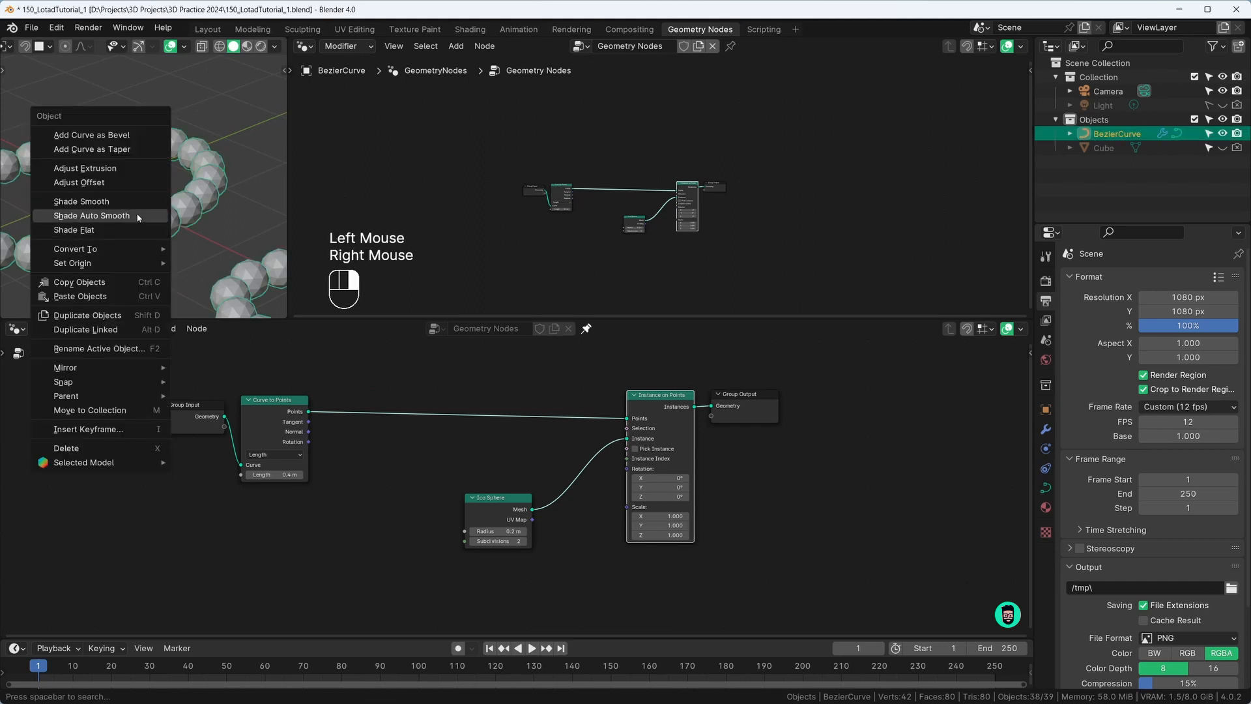
click(139, 215)
right_click(160, 217)
click(155, 205)
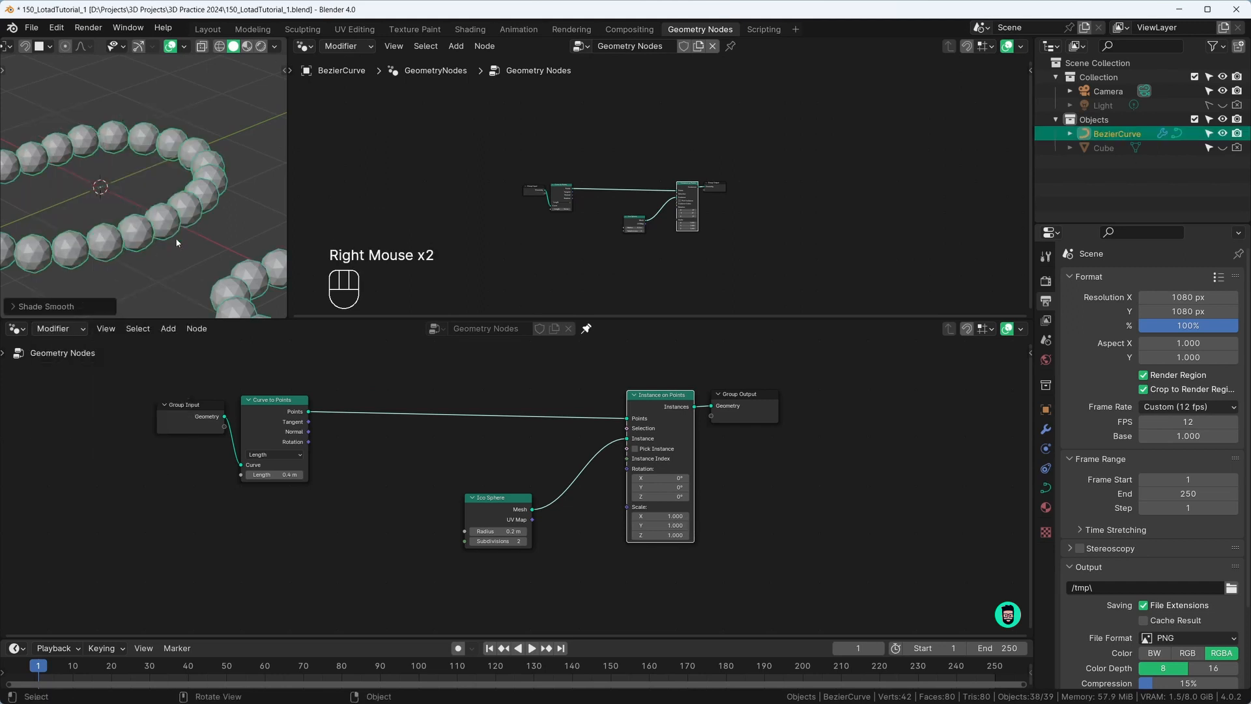
Move the Ico Sphere node beside Curve to Points and insert a Set Shade Smooth node between it and Instance on Points
drag(503, 507, 360, 442)
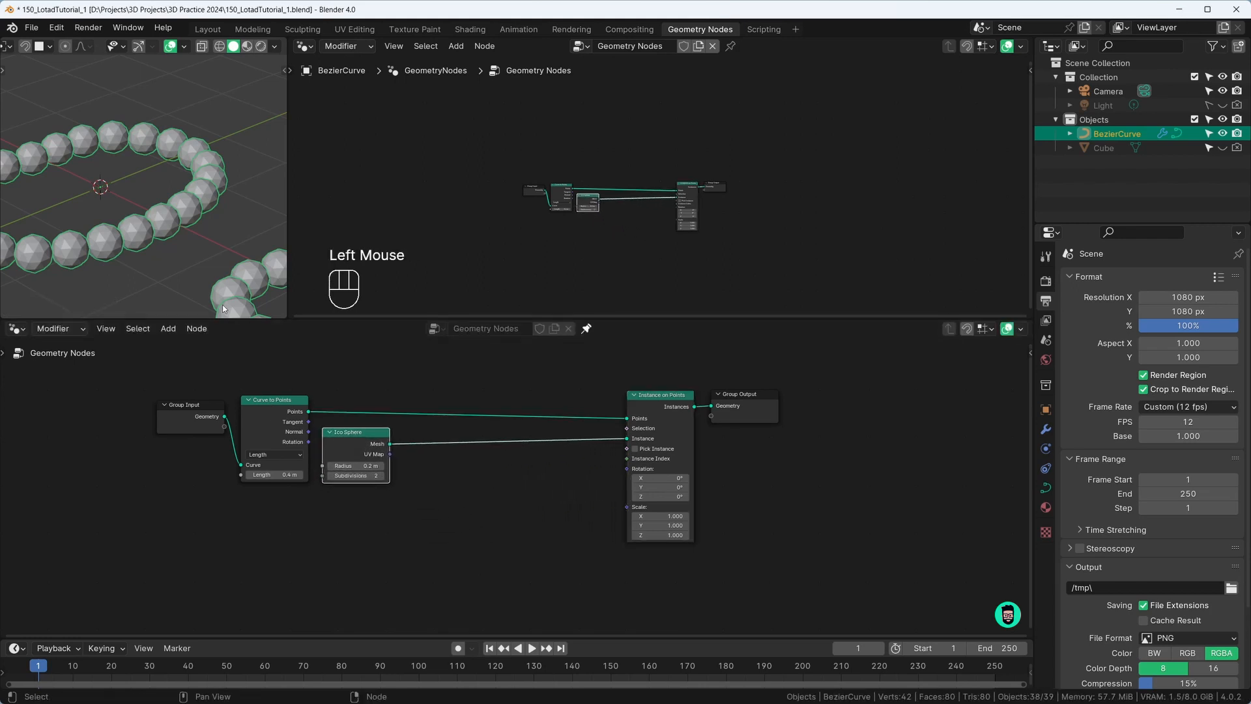
right_click(180, 236)
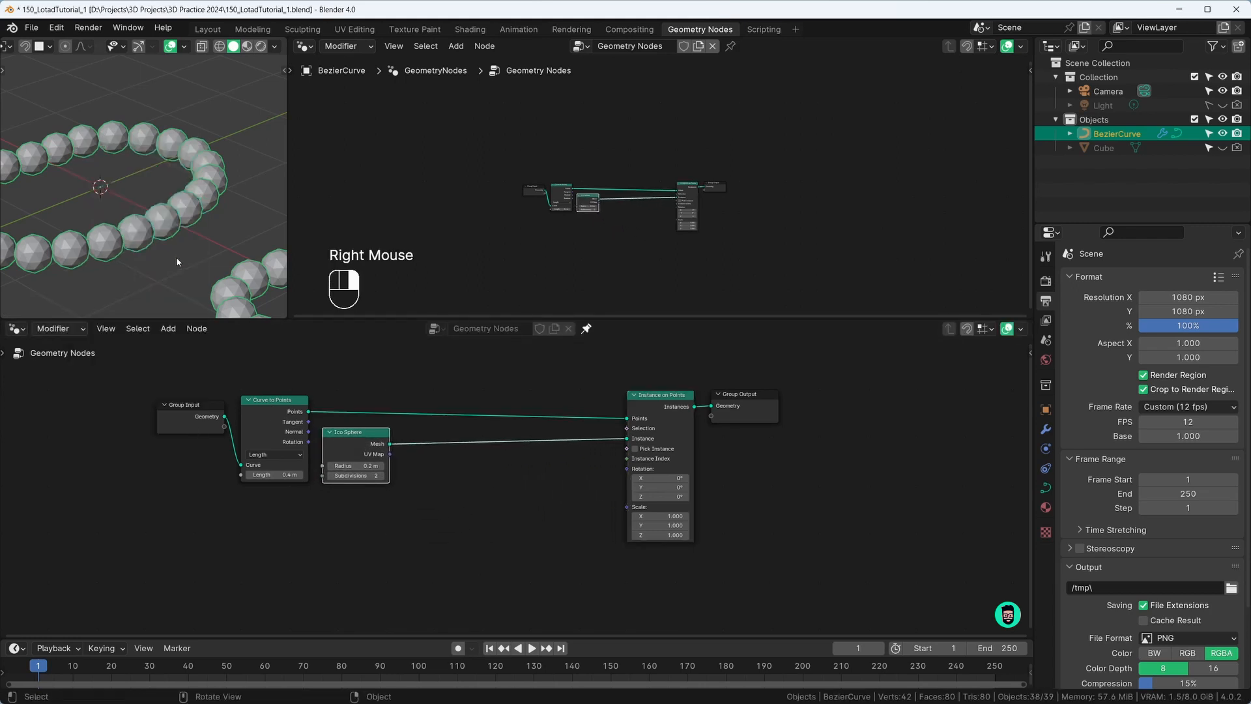
key(shift+a)
mouse_move(478, 463)
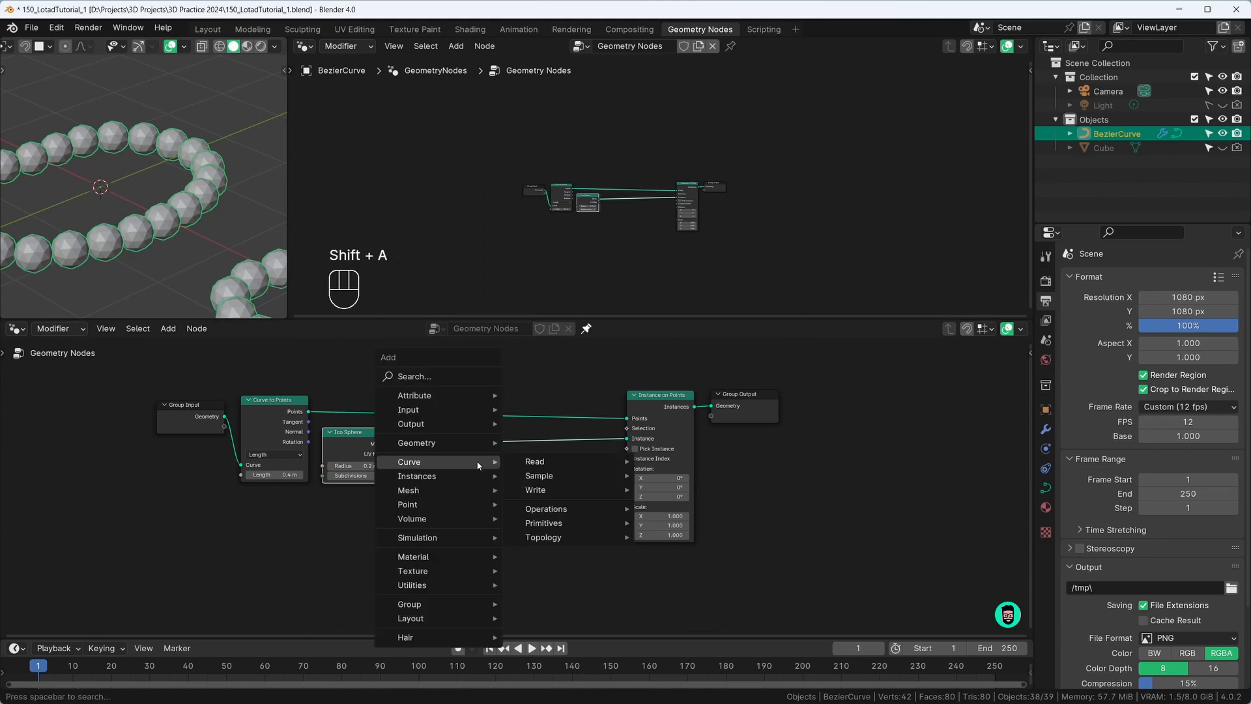
text(set sh)
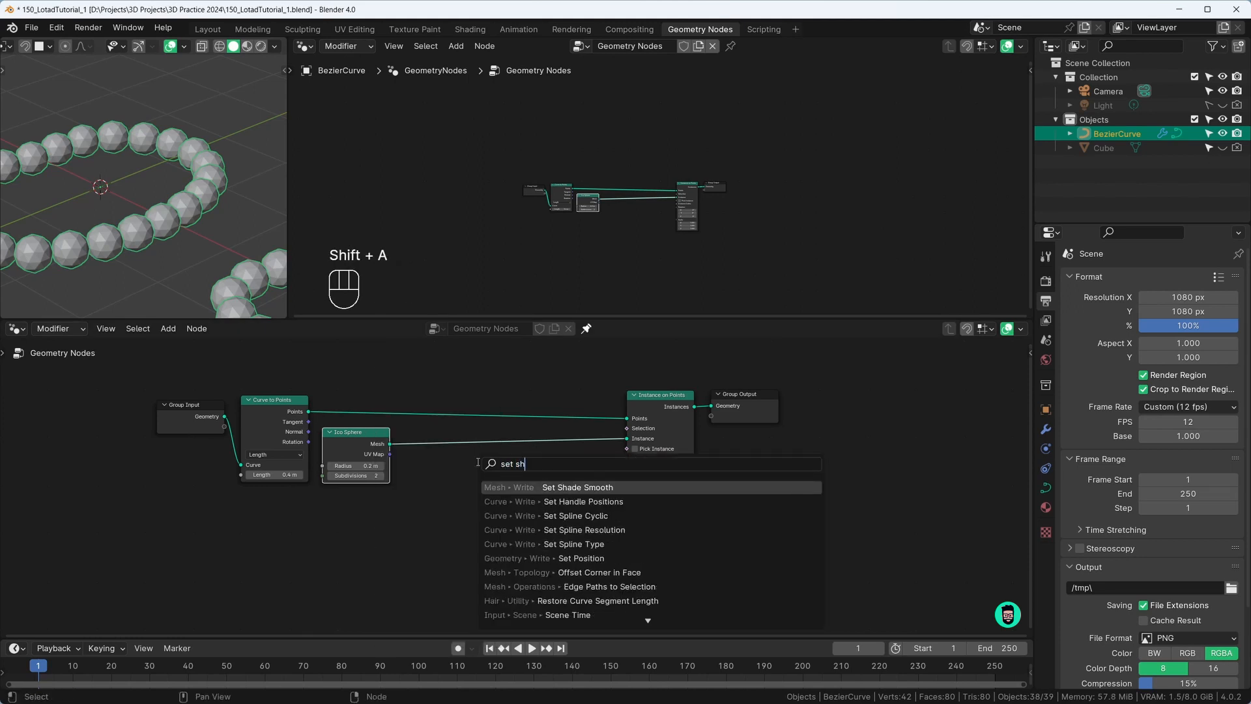
key(Return)
click(459, 449)
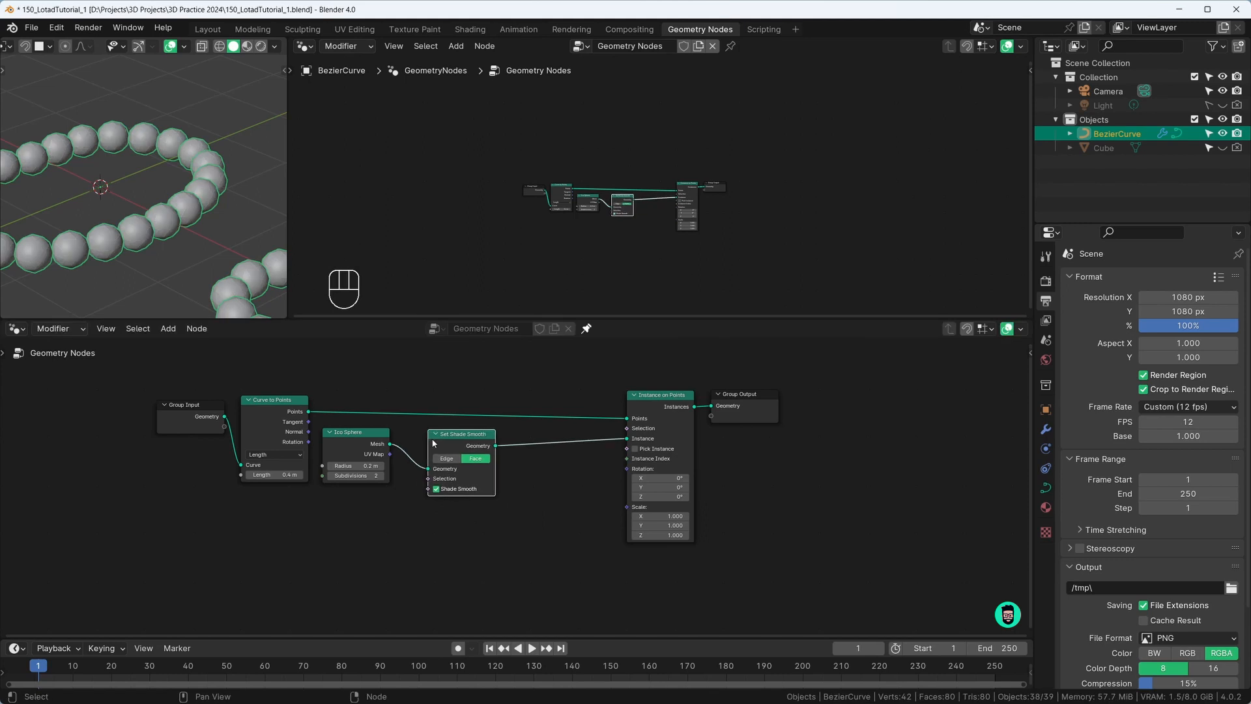
Toggle the Set Shade Smooth node's Shade Smooth option to compare flat and smooth stones, leaving it enabled
click(441, 490)
click(437, 490)
click(436, 490)
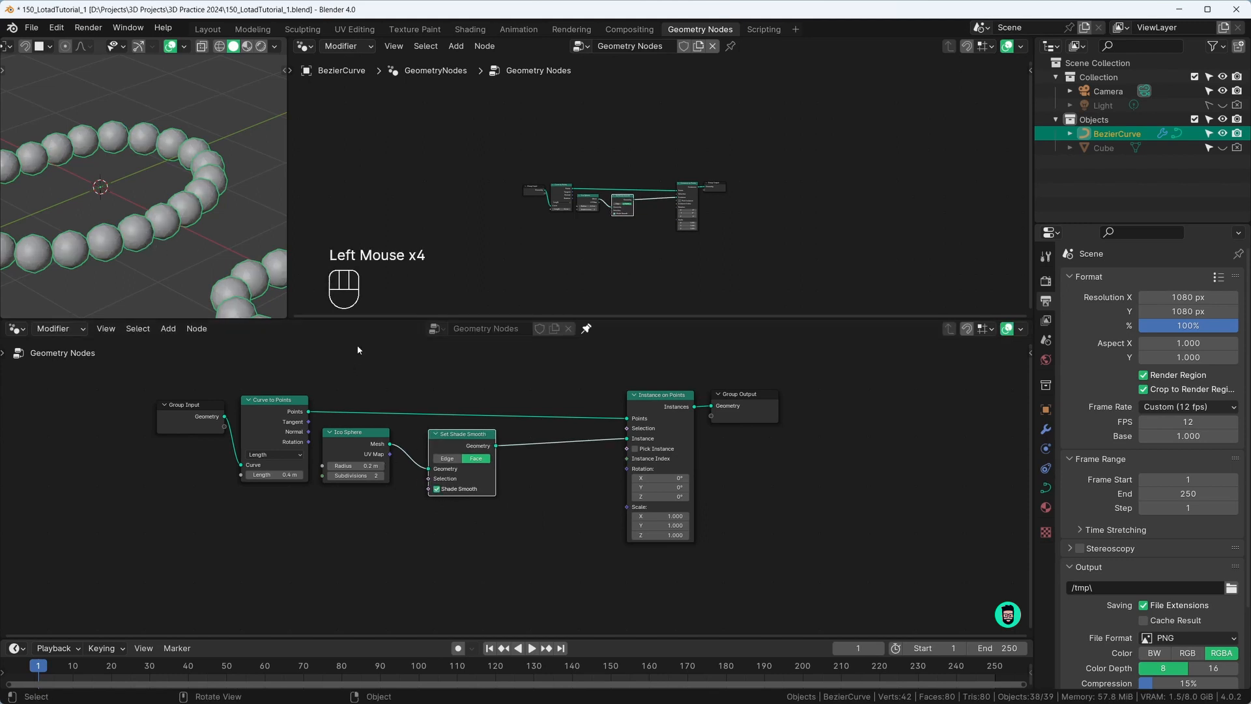
Place Set Shade Smooth close to the Ico Sphere node and collapse both nodes
scroll(617, 502, up, 2)
middle_drag(436, 424, 496, 410)
click(471, 409)
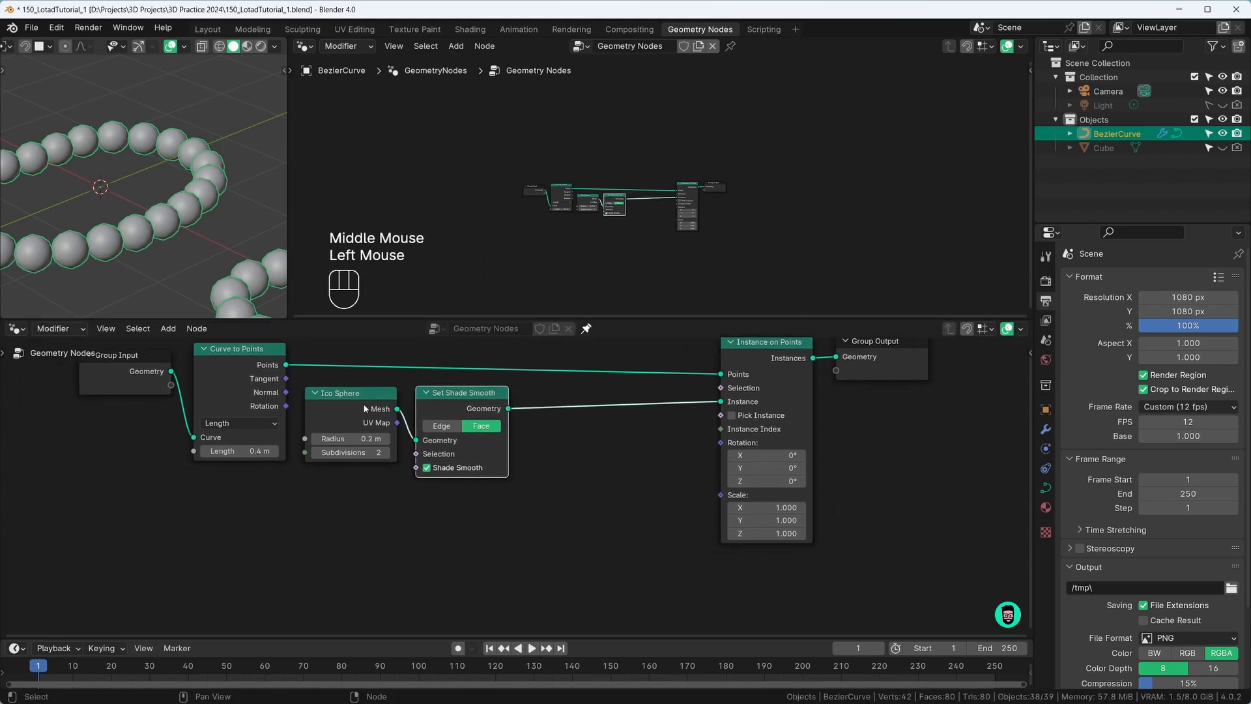
click(314, 393)
click(426, 393)
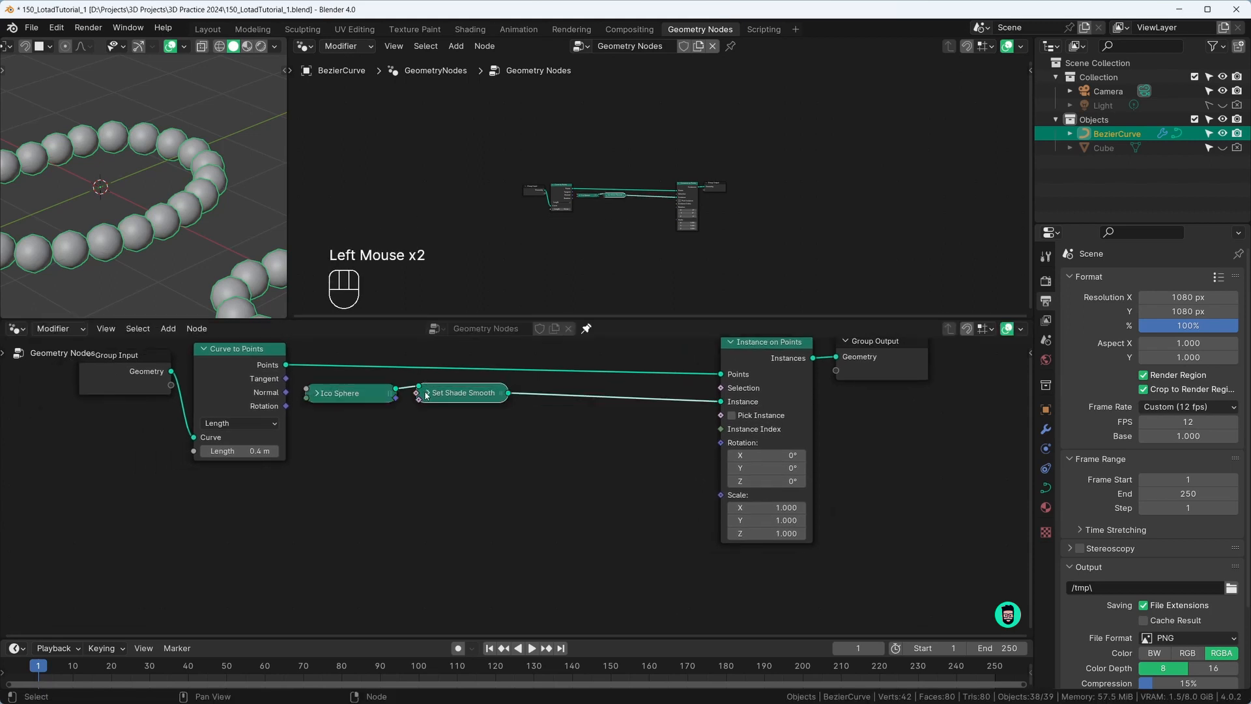
click(428, 394)
click(427, 393)
Stack the collapsed Ico Sphere and Set Shade Smooth nodes just before Instance on Points
drag(464, 395, 571, 391)
click(346, 377)
drag(799, 347, 799, 343)
scroll(600, 463, down, 1)
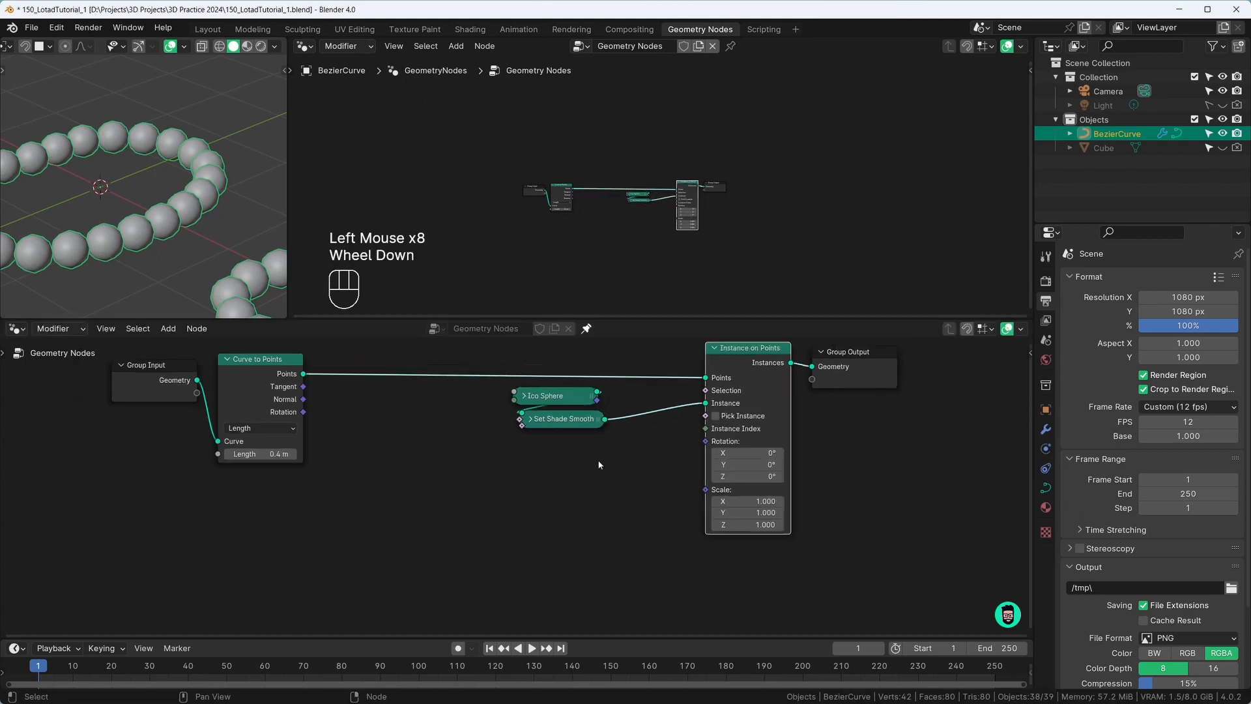
drag(548, 425, 542, 424)
middle_drag(620, 514, 628, 501)
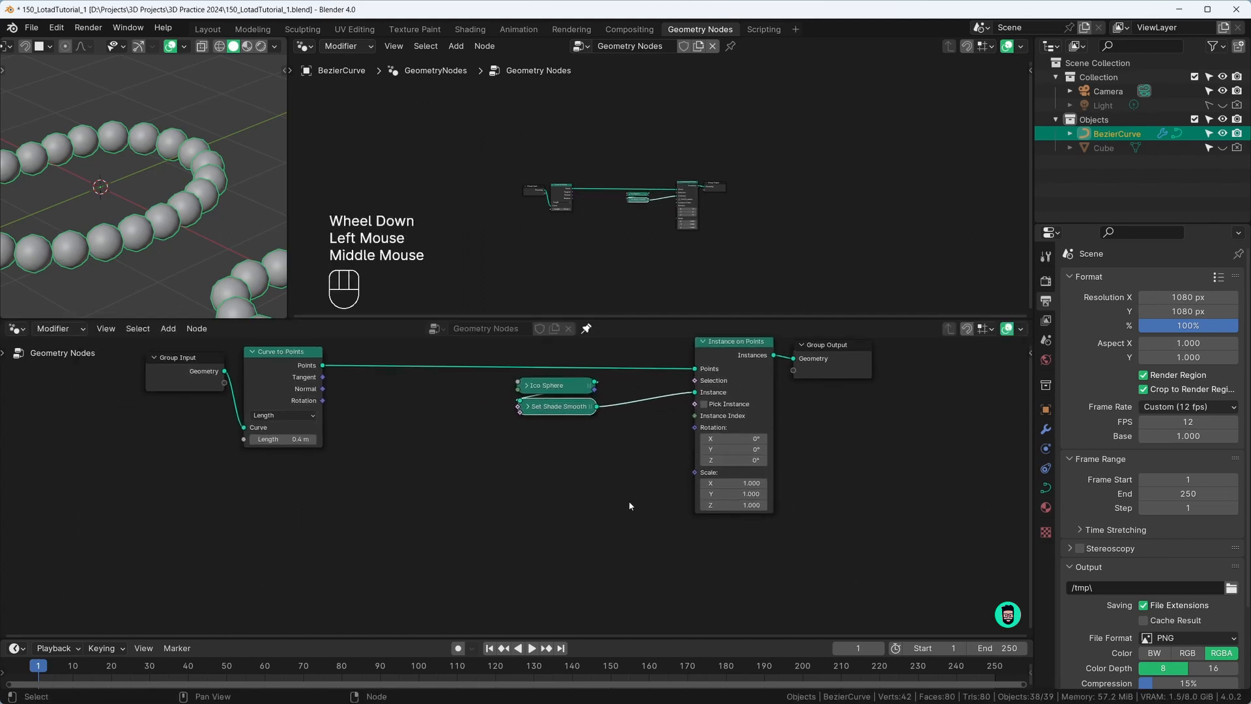
scroll(676, 485, down, 1)
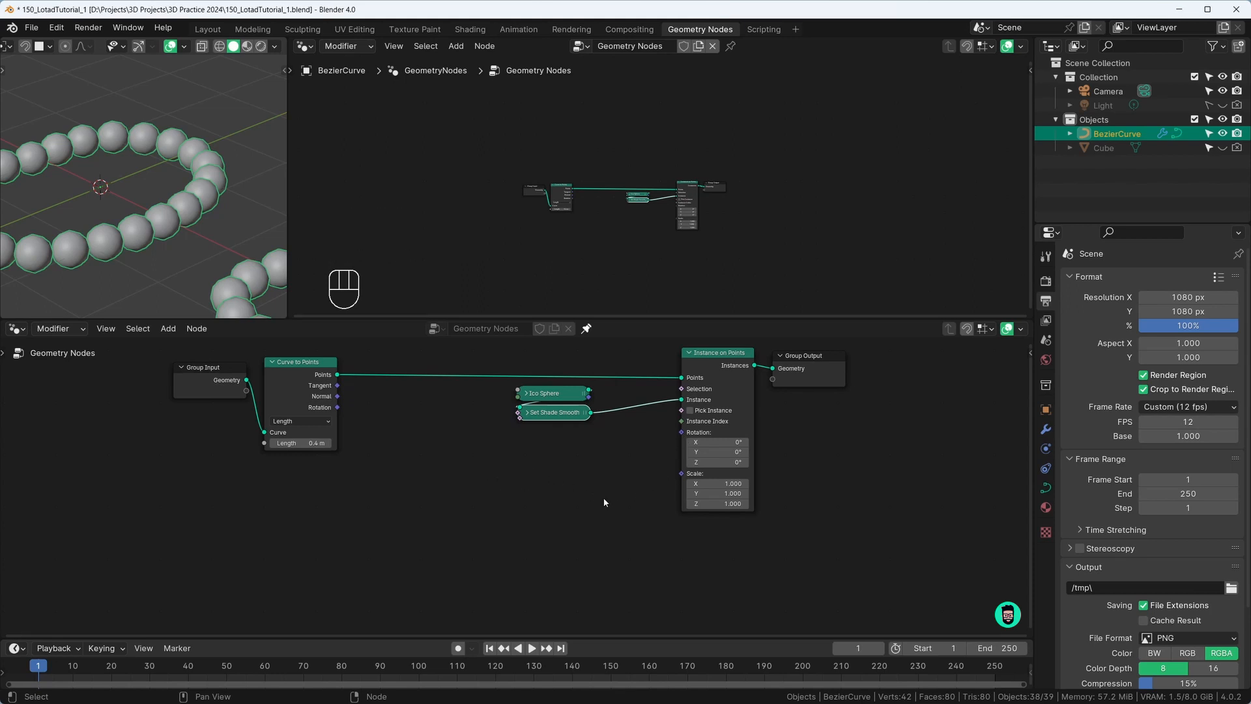
Add a Random Value node below the Set Shade Smooth node and set its data type to Vector
key(shift+a)
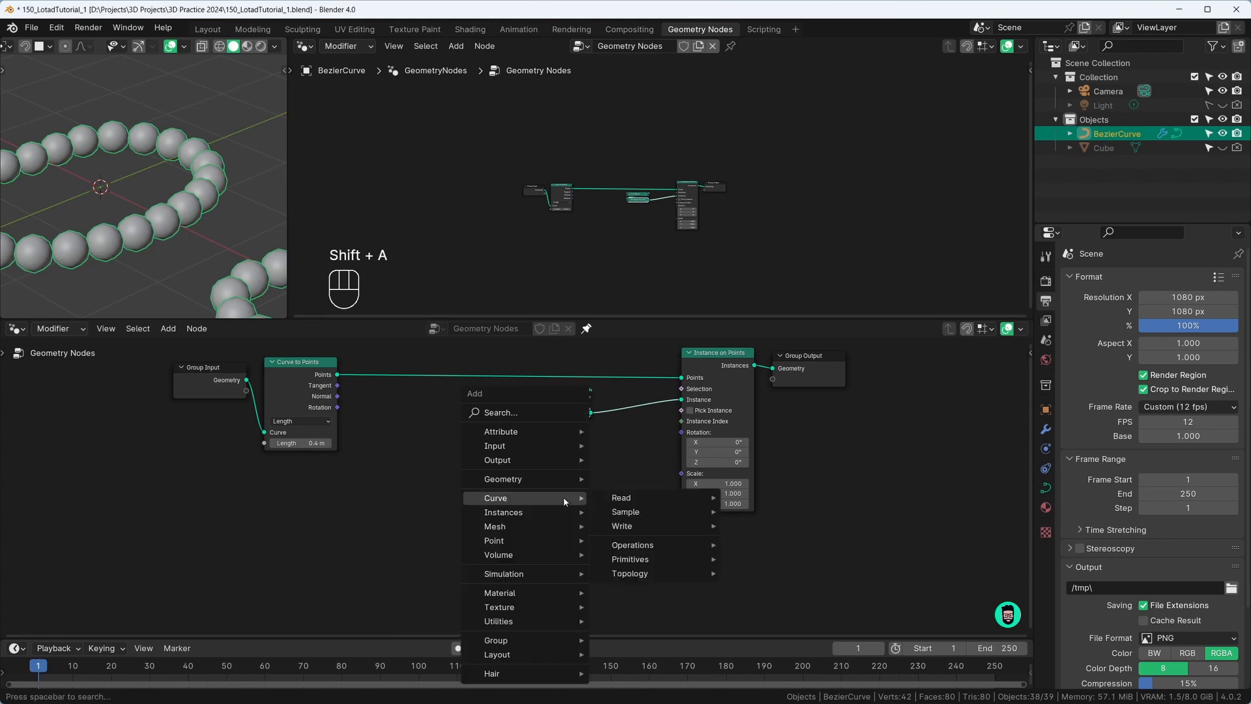
text(rando)
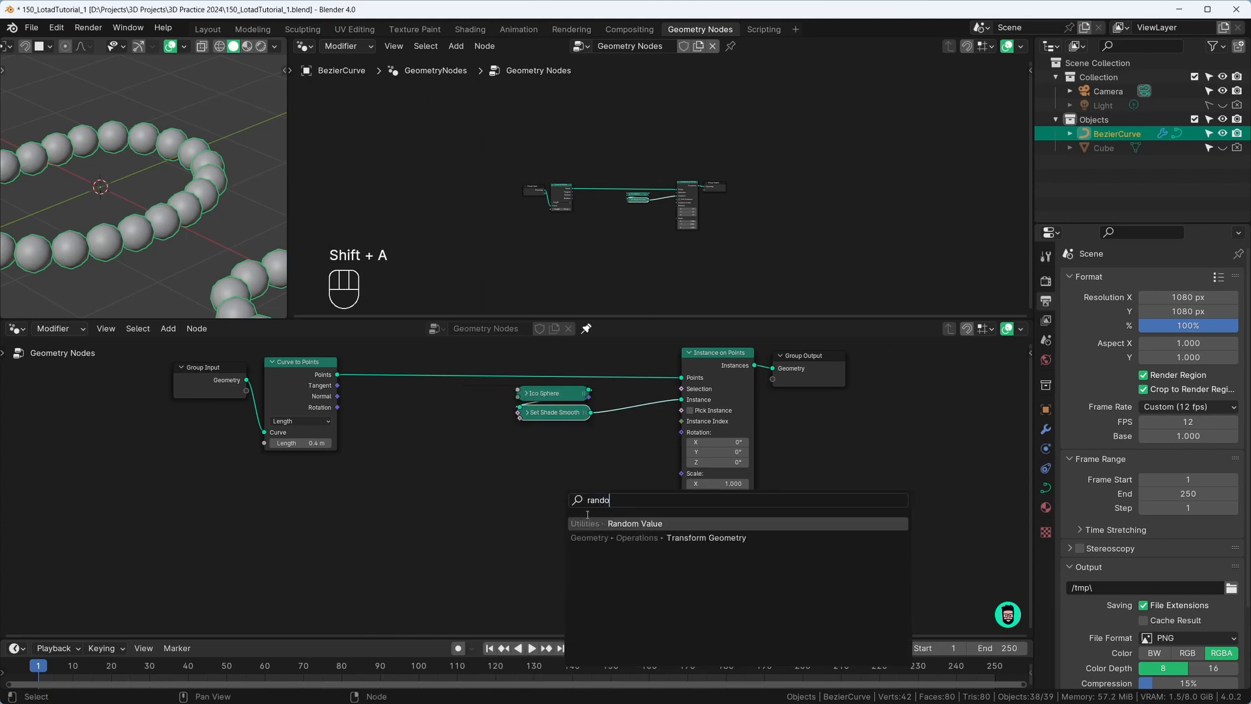
key(Return)
click(590, 515)
click(591, 517)
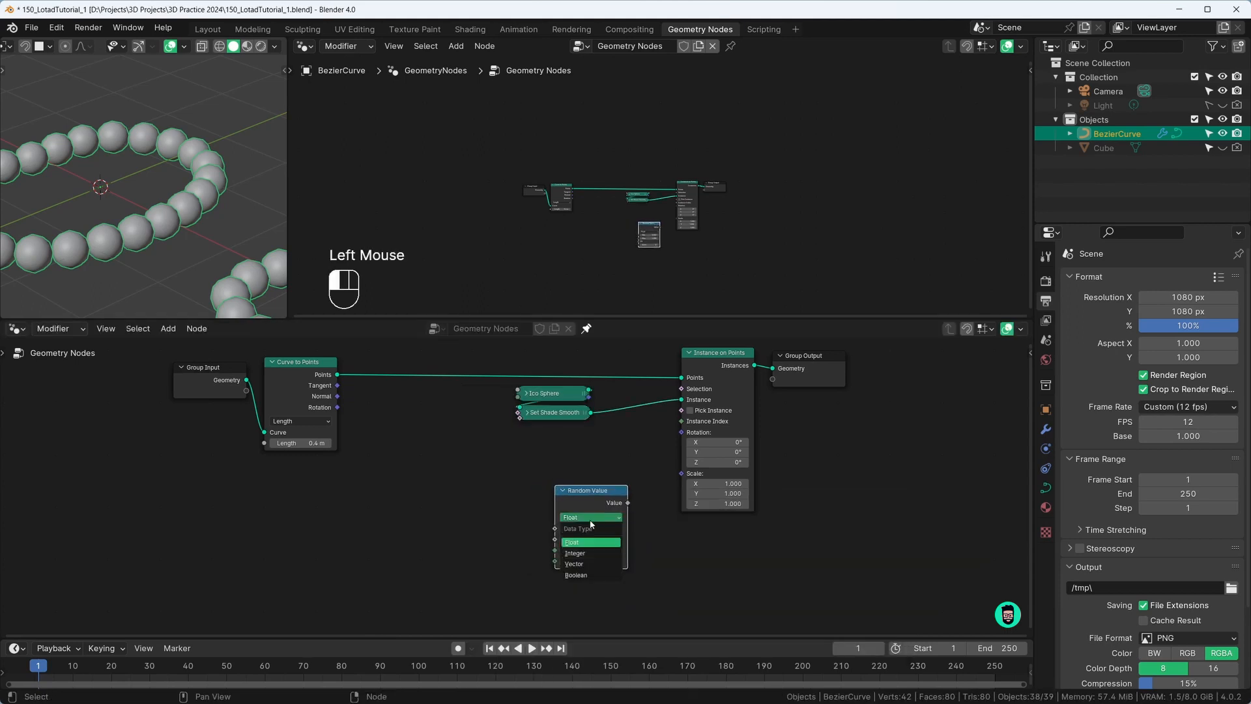
click(591, 563)
Connect the Random Value node's Value output to the Scale input of Instance on Points
scroll(591, 564, up, 2)
middle_drag(625, 384, 628, 347)
scroll(640, 249, up, 3)
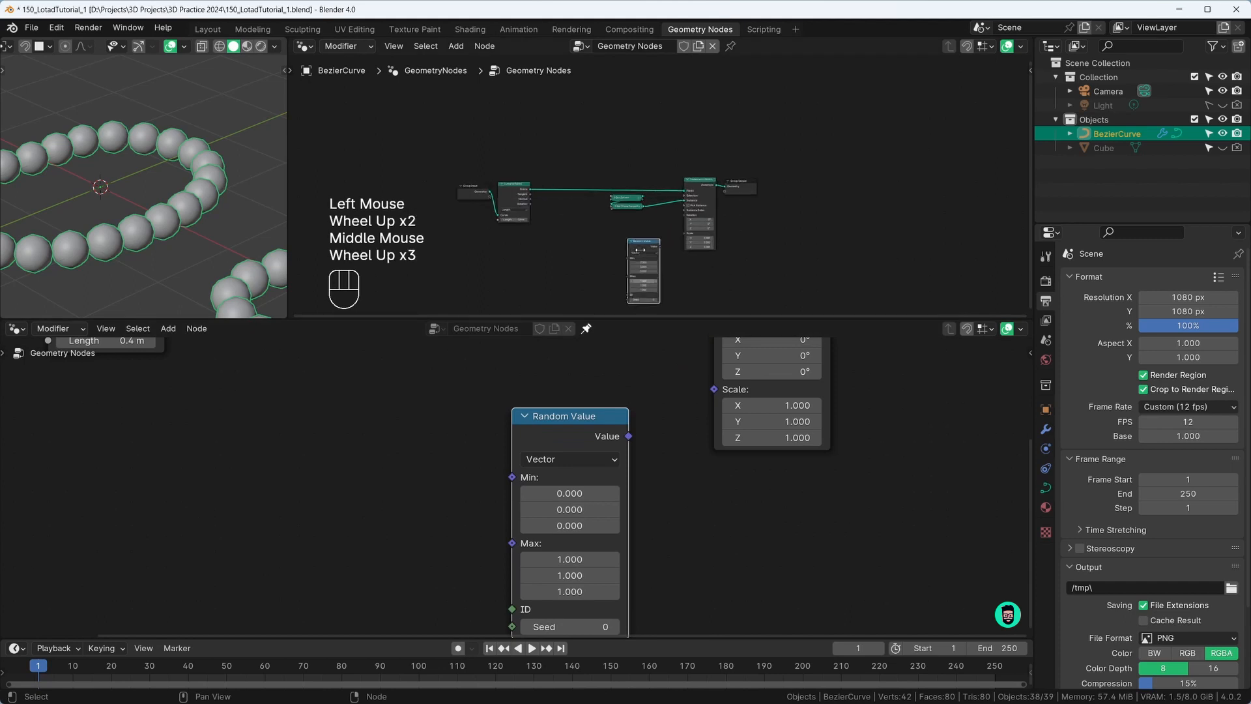
middle_drag(640, 249, 673, 175)
scroll(670, 166, down, 1)
scroll(671, 166, up, 5)
scroll(673, 174, down, 1)
middle_drag(588, 463, 581, 435)
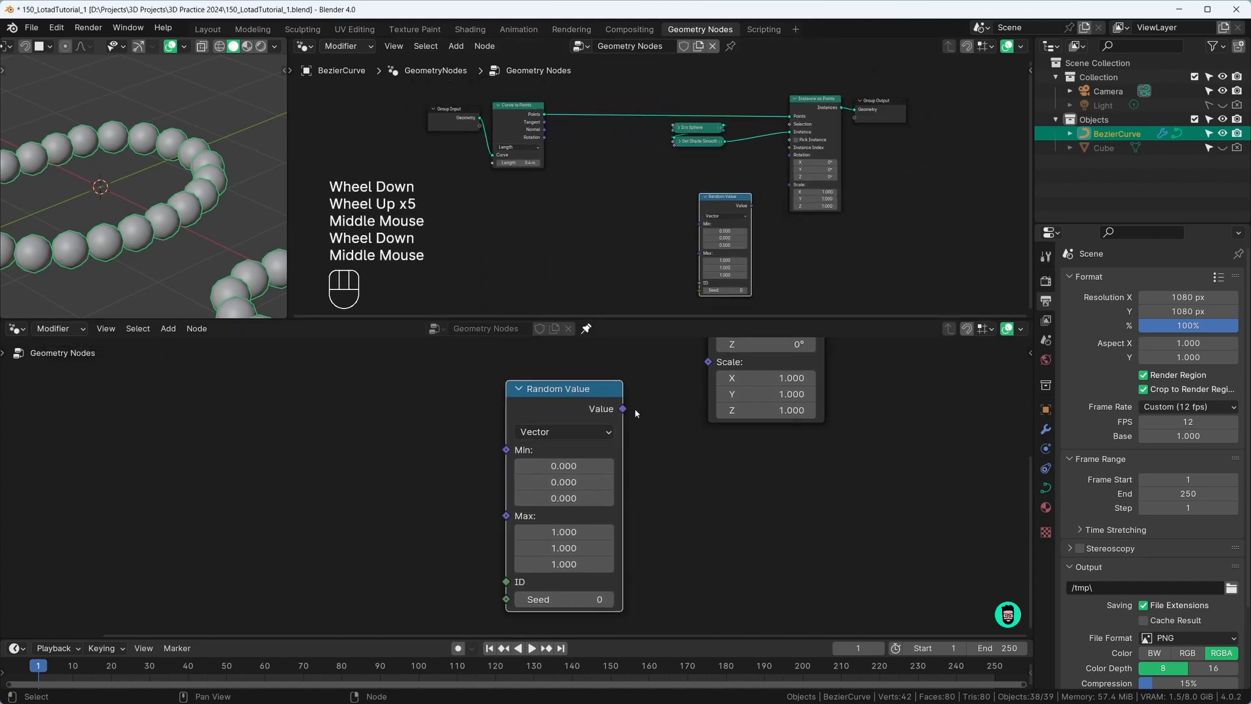
drag(623, 409, 704, 365)
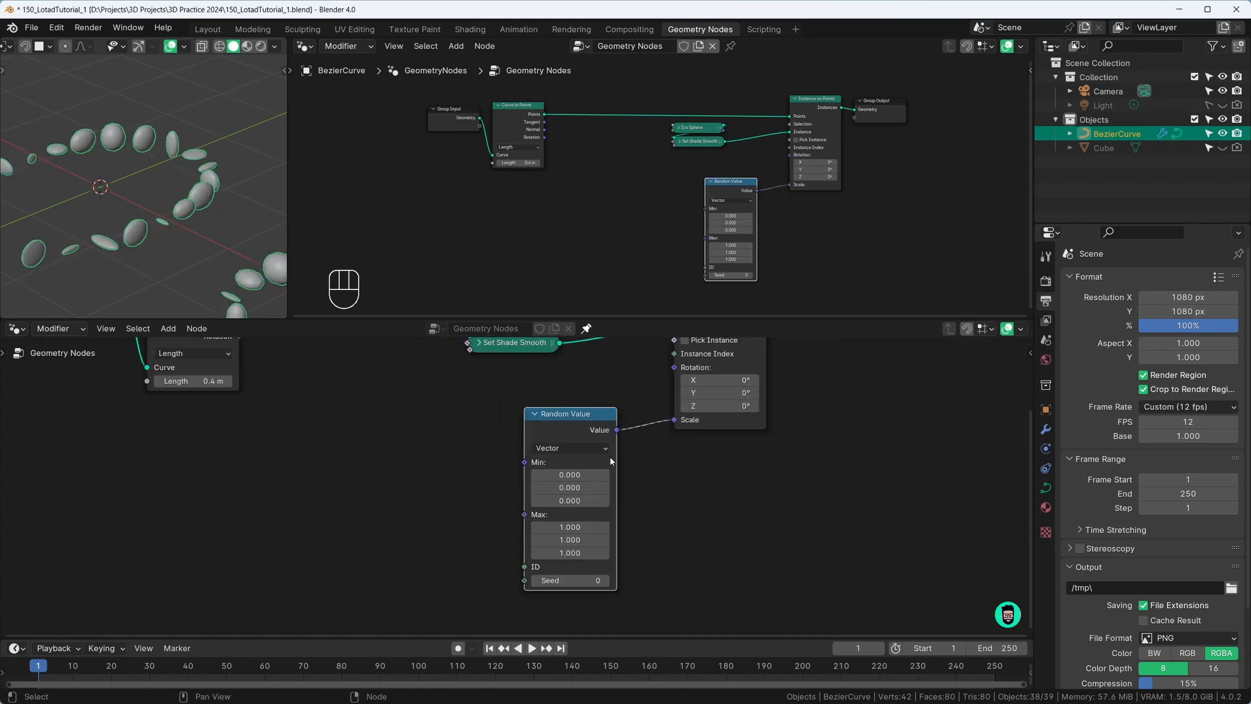
Set the Random Value node's minimum to 0.7 in X, 0.7 in Y and 0.3 in Z
mouse_move(567, 474)
mouse_down()
mouse_move(599, 475)
mouse_move(559, 475)
mouse_move(601, 487)
mouse_move(573, 487)
mouse_up()
double_click(566, 475)
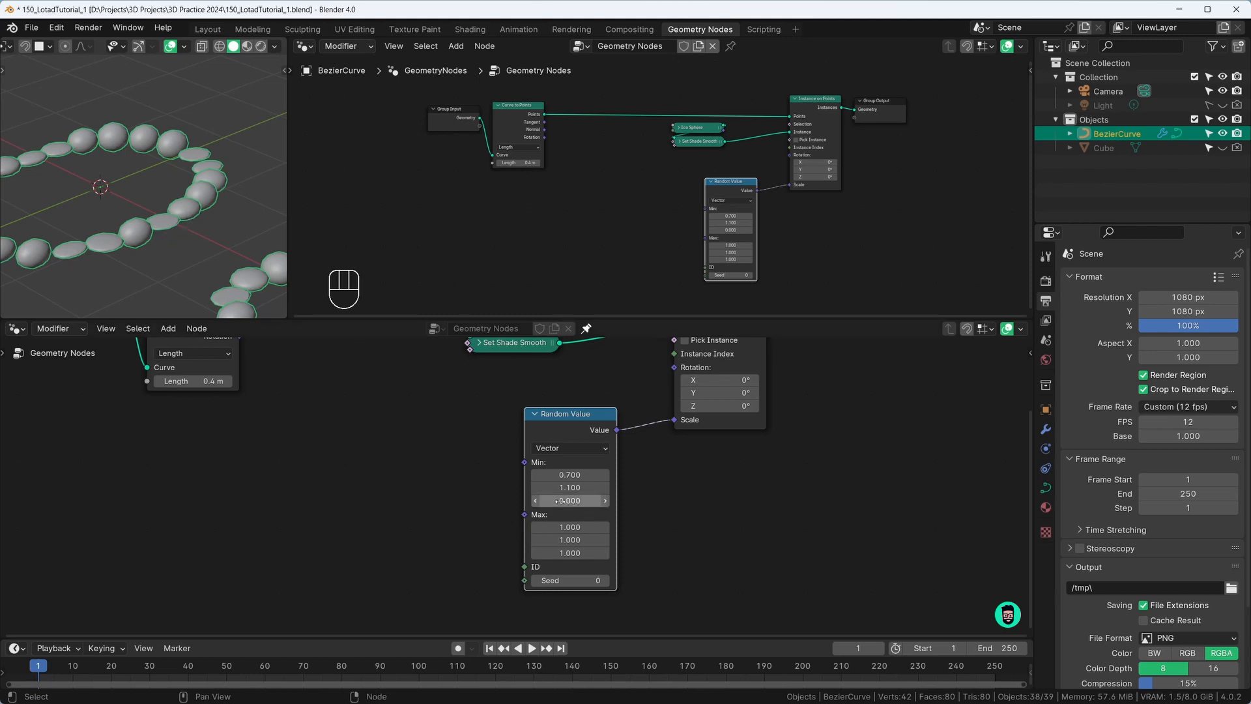
scroll(143, 201, down, 2)
middle_drag(161, 223, 135, 193)
scroll(147, 209, up, 5)
drag(569, 500, 543, 487)
scroll(88, 187, down, 2)
middle_drag(88, 187, 166, 224)
scroll(170, 252, up, 3)
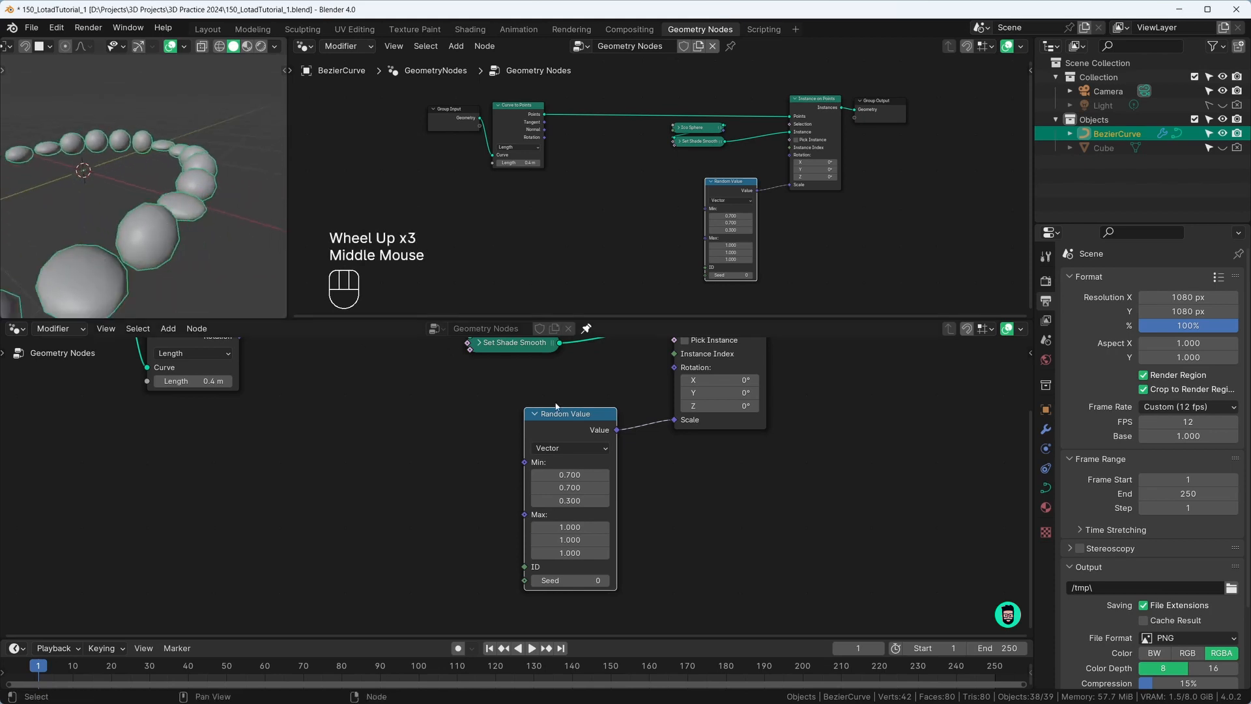
Set the Random Value node's Z maximum to 1.4 and check the stones' heights around the outline
drag(574, 553, 603, 552)
scroll(170, 215, down, 2)
middle_drag(169, 215, 181, 213)
Set the Random Value node's seed to 5
click(607, 580)
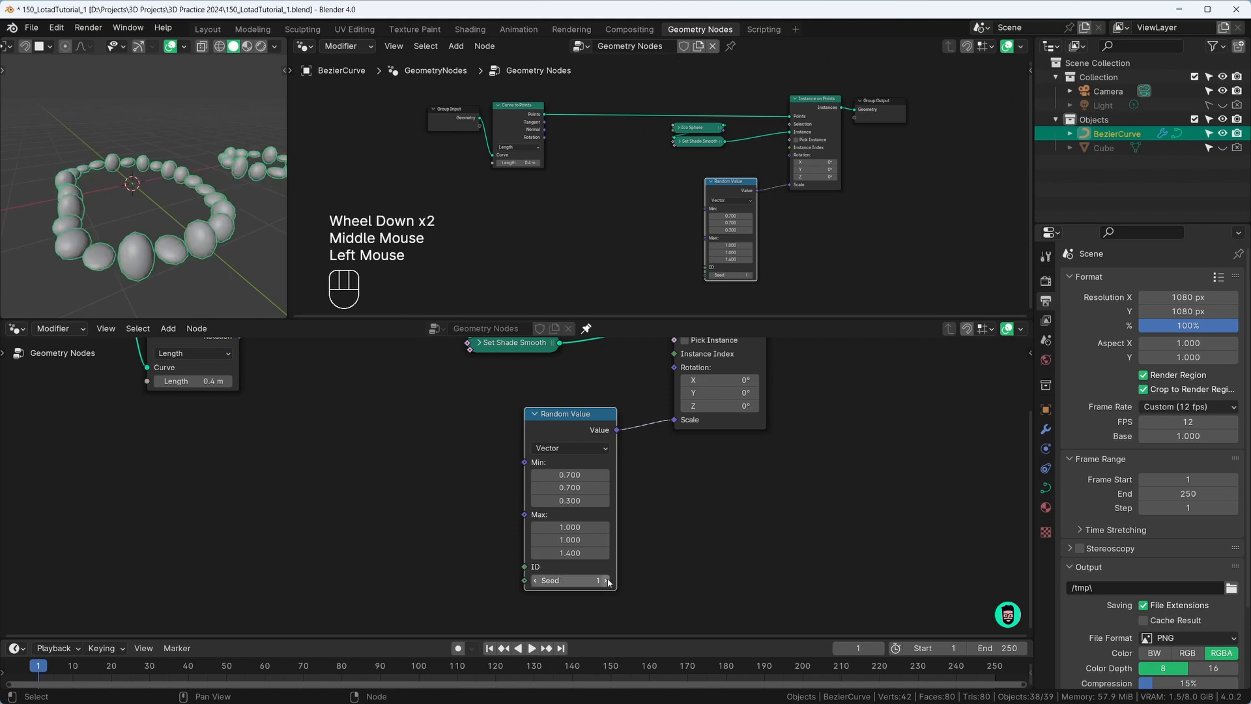
click(606, 580)
click(607, 580)
click(607, 580)
click(607, 580)
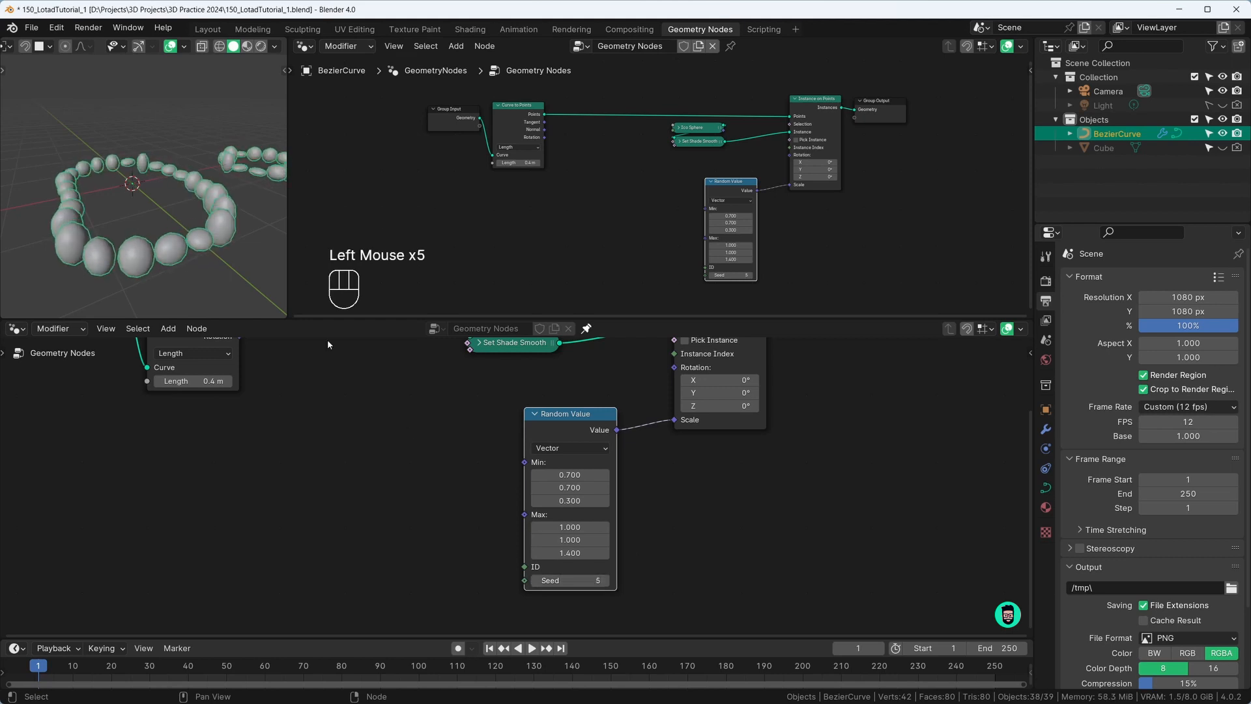
Inspect the stone rings and set the Random Value node's minimum to 0.2 in X and 0.6 in Y
middle_drag(130, 228, 204, 139)
scroll(164, 161, up, 1)
scroll(164, 161, up, 2)
scroll(163, 174, down, 3)
scroll(163, 173, up, 1)
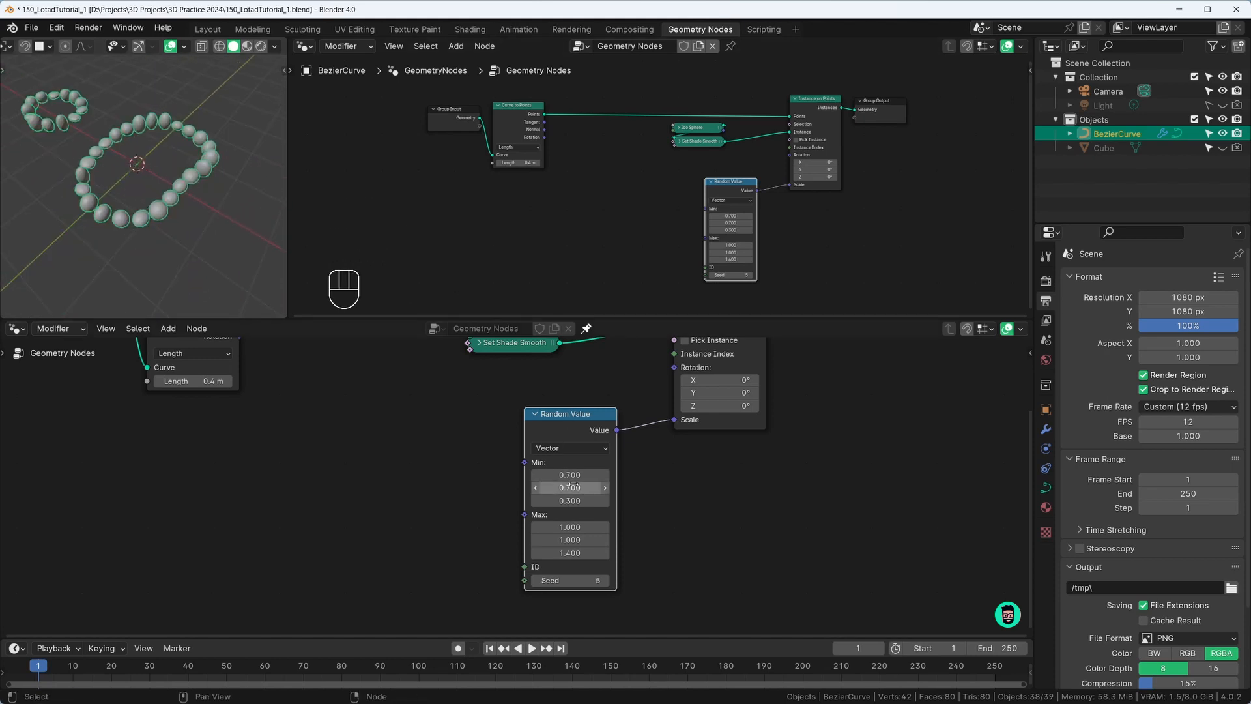
click(571, 474)
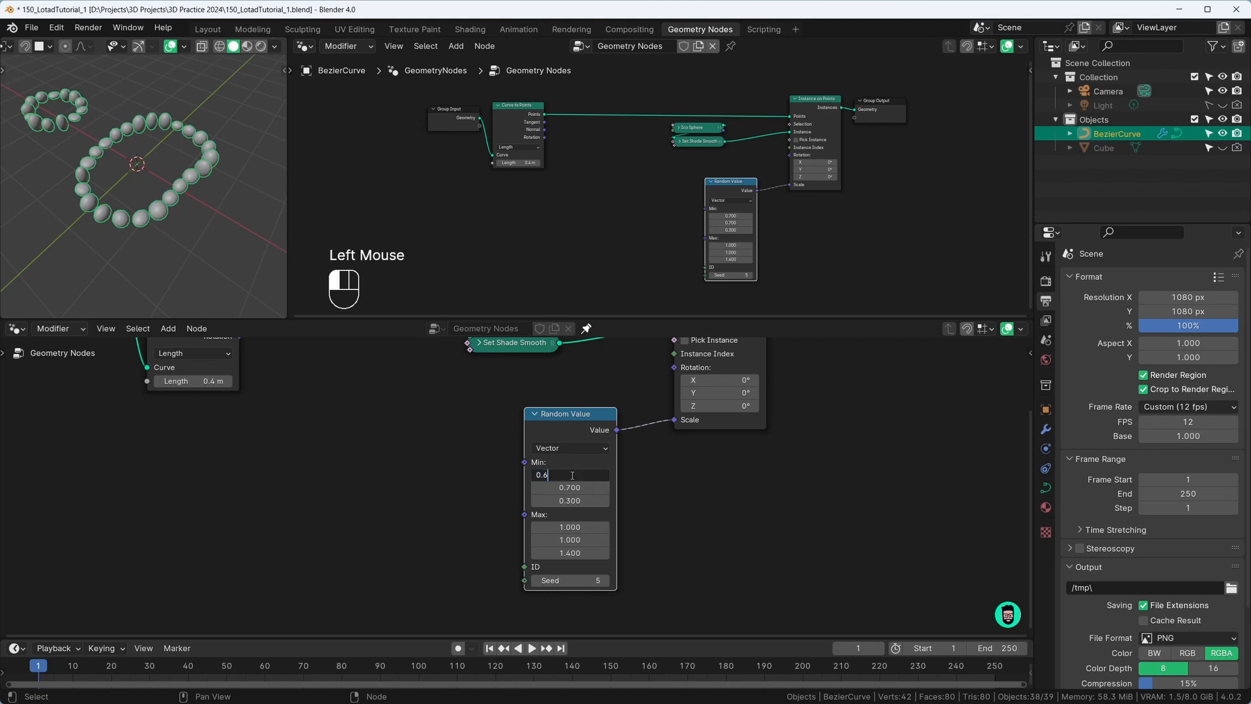
text(0.2)
key(Return)
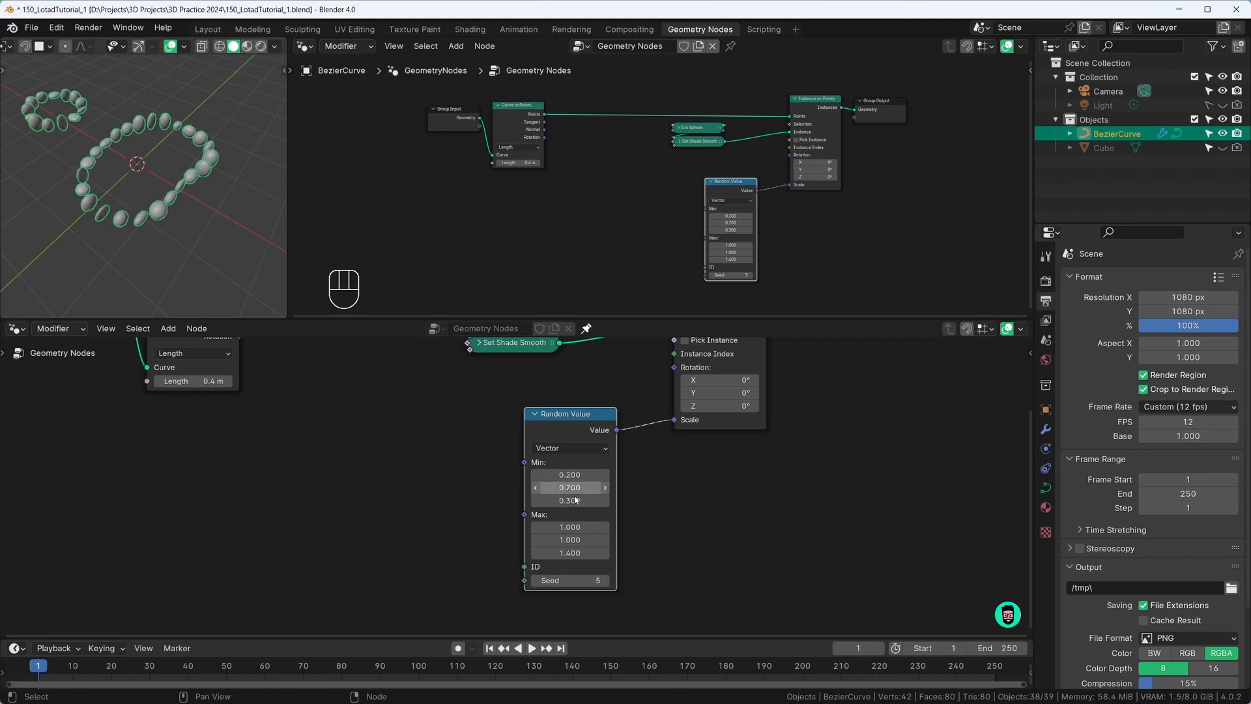
click(569, 489)
text(0.6)
key(Return)
scroll(195, 169, up, 2)
mouse_move(195, 169)
middle_down()
mouse_move(226, 160)
mouse_move(199, 186)
middle_up()
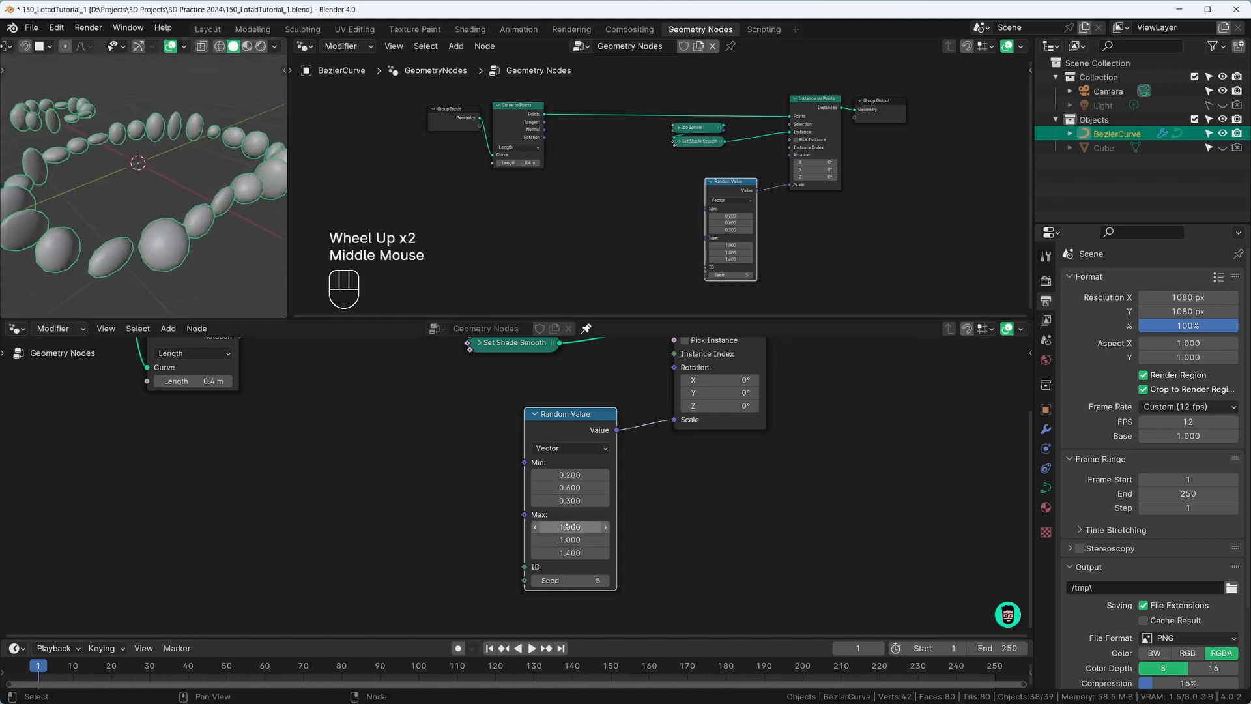
Set the Random Value node's maximum to 1.4 in X, 1.5 in Y and 1.7 in Z and check the stones
click(569, 526)
text(1.4)
key(Tab)
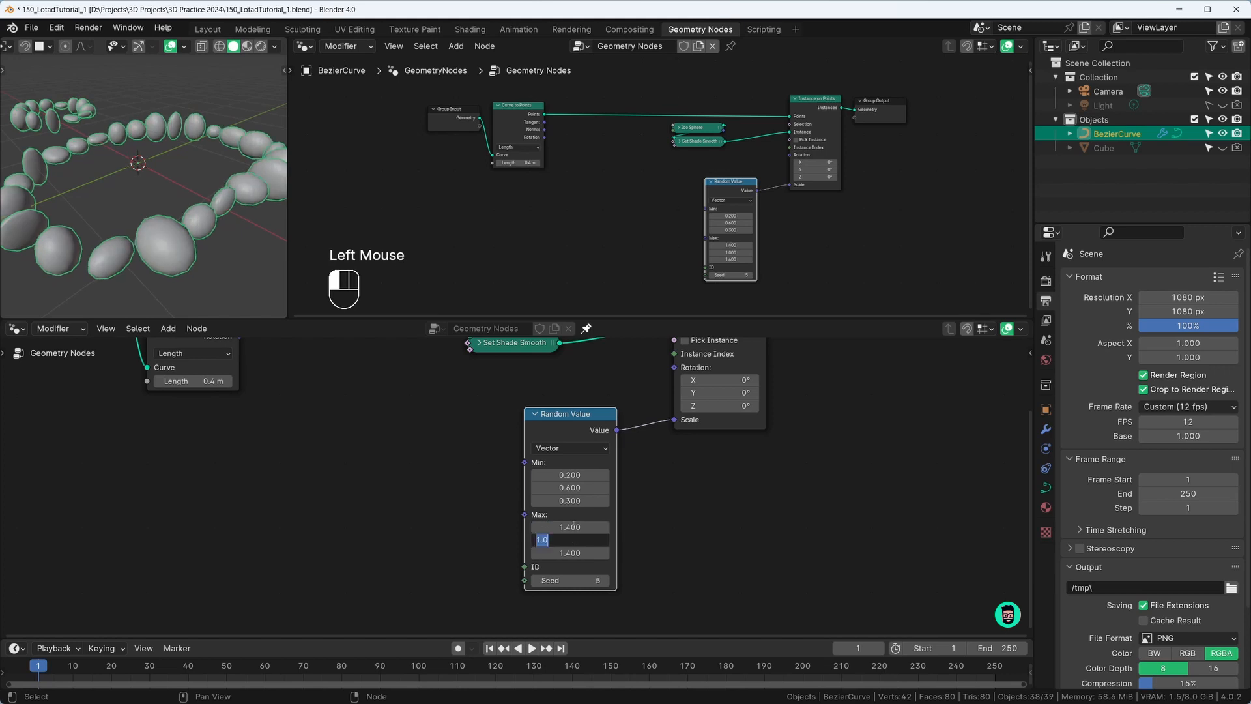
click(573, 524)
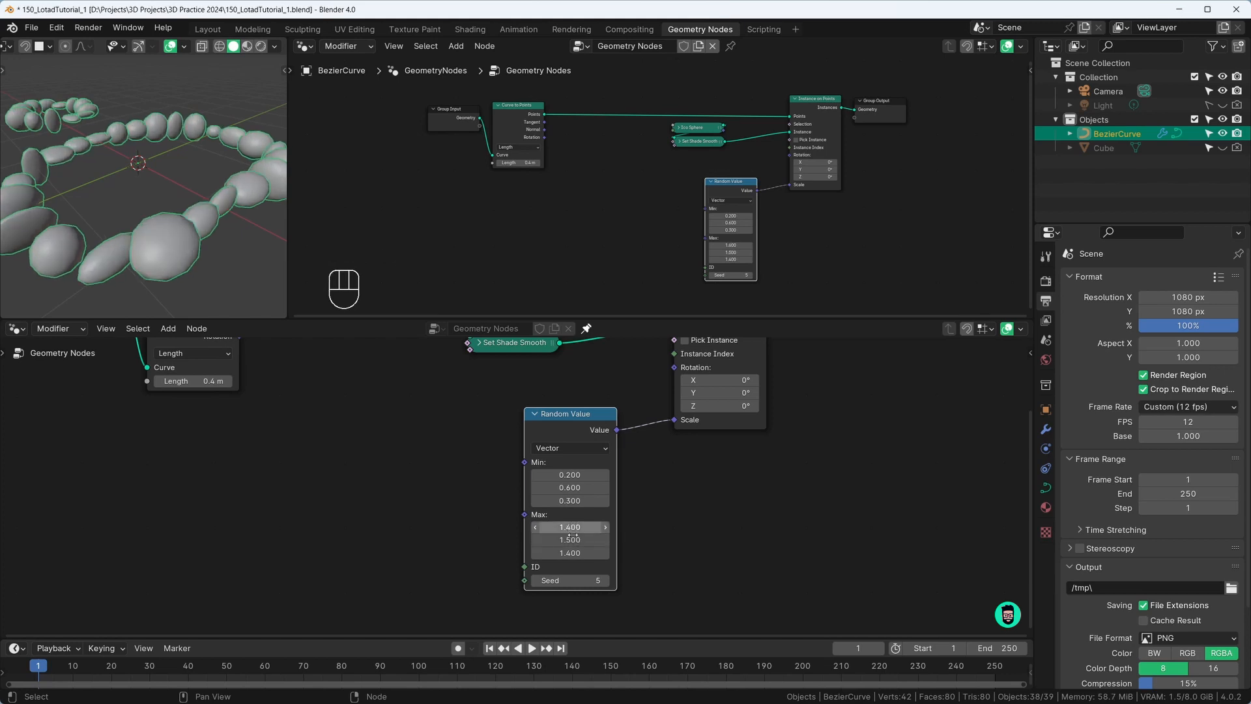
click(576, 552)
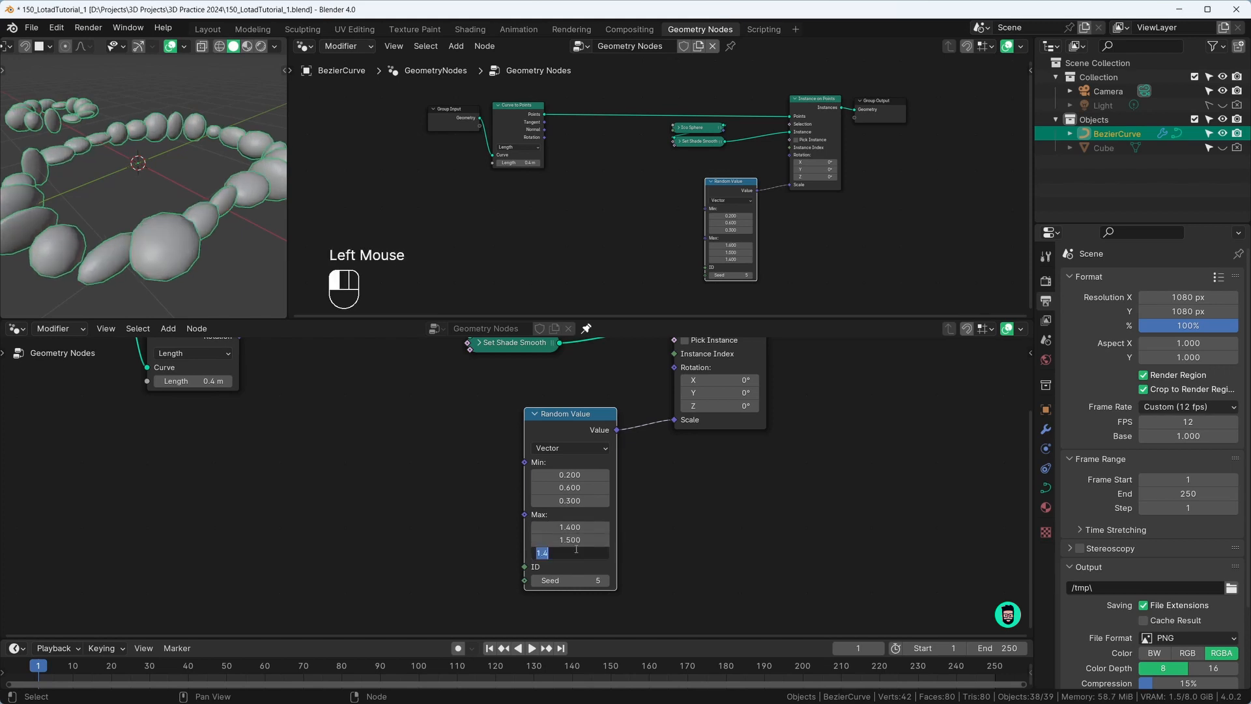
text(1.6)
key(BackSpace)
text(78)
key(BackSpace)
key(Return)
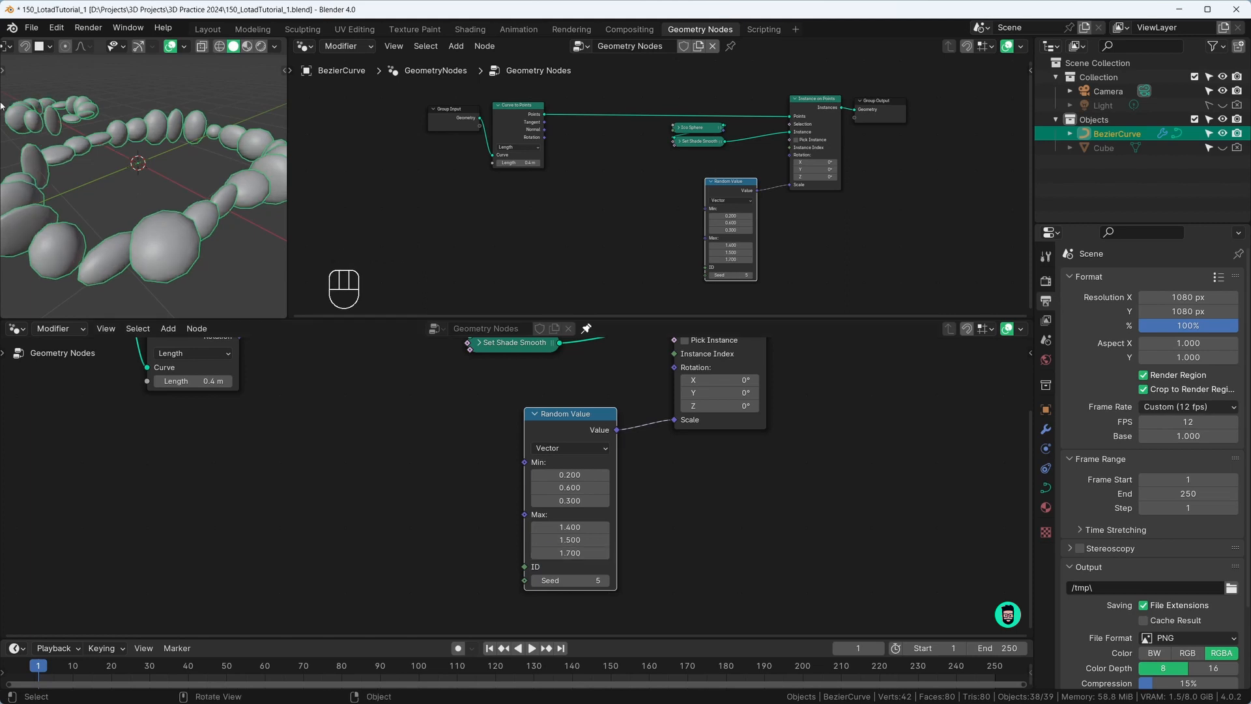
scroll(156, 215, down, 2)
middle_drag(157, 215, 131, 202)
scroll(150, 215, down, 1)
scroll(96, 249, up, 2)
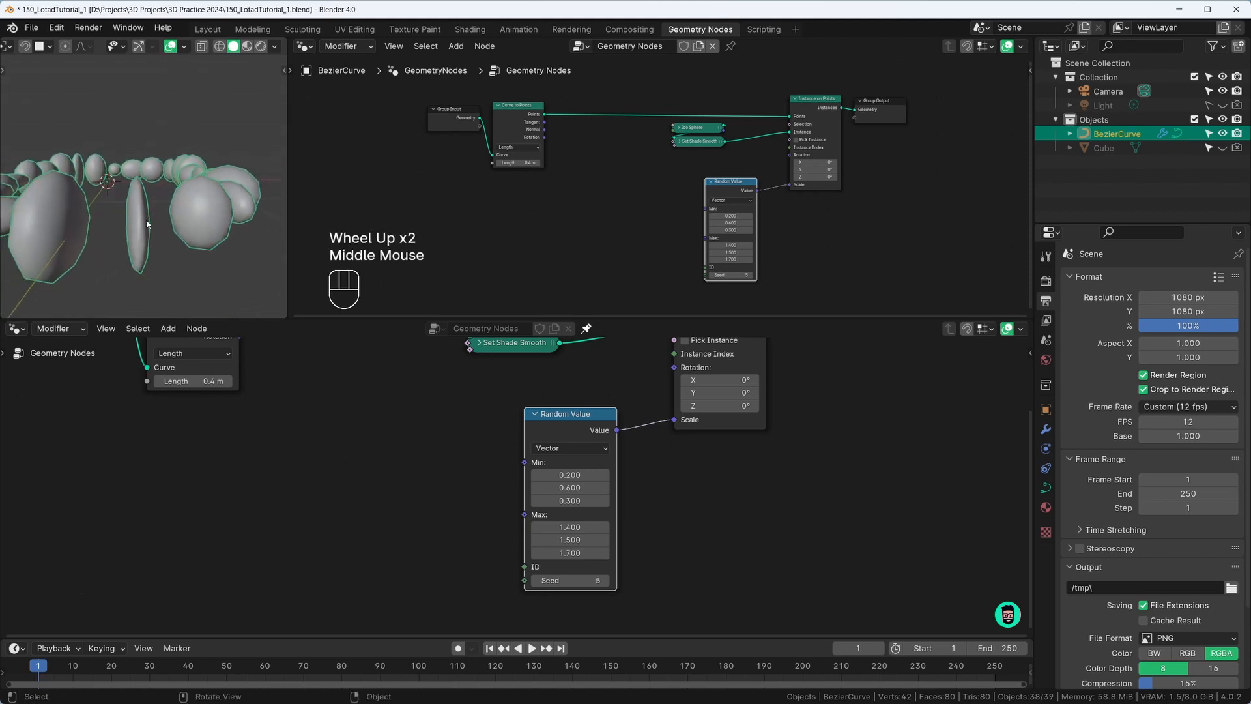
Collapse the scale Random Value node and place it directly below the Instance on Points node
double_click(515, 485)
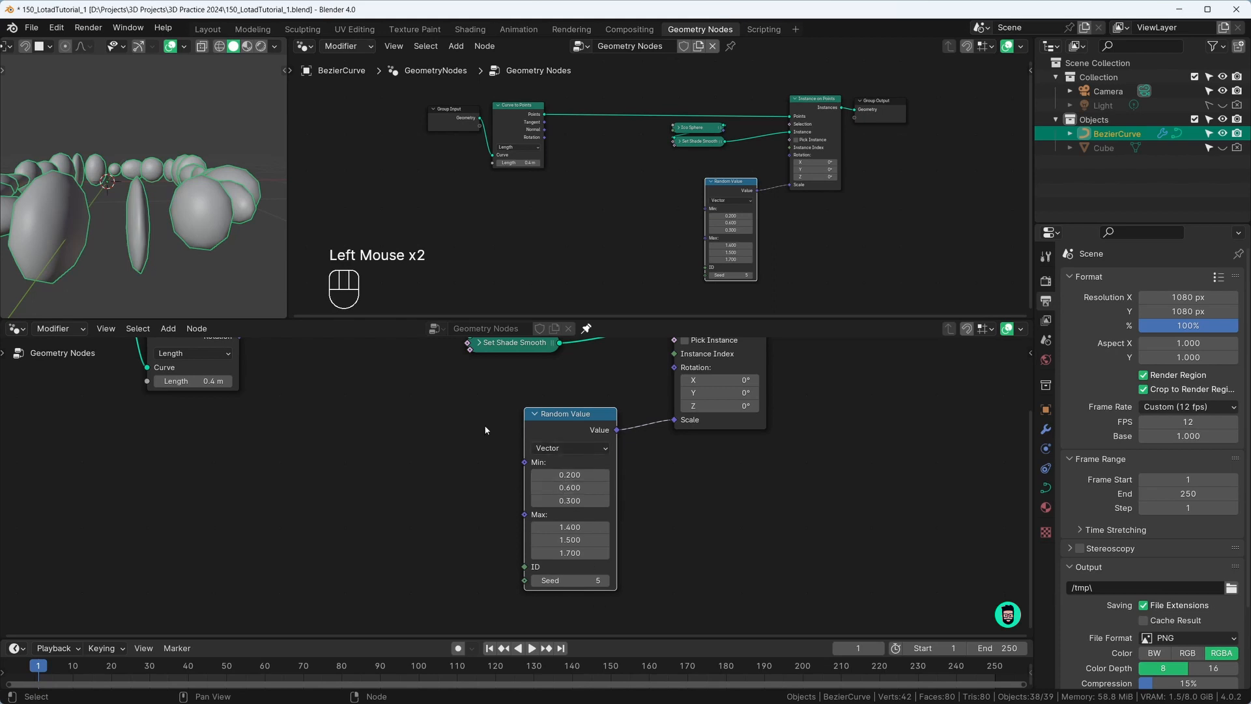
key(x)
middle_drag(539, 415, 548, 445)
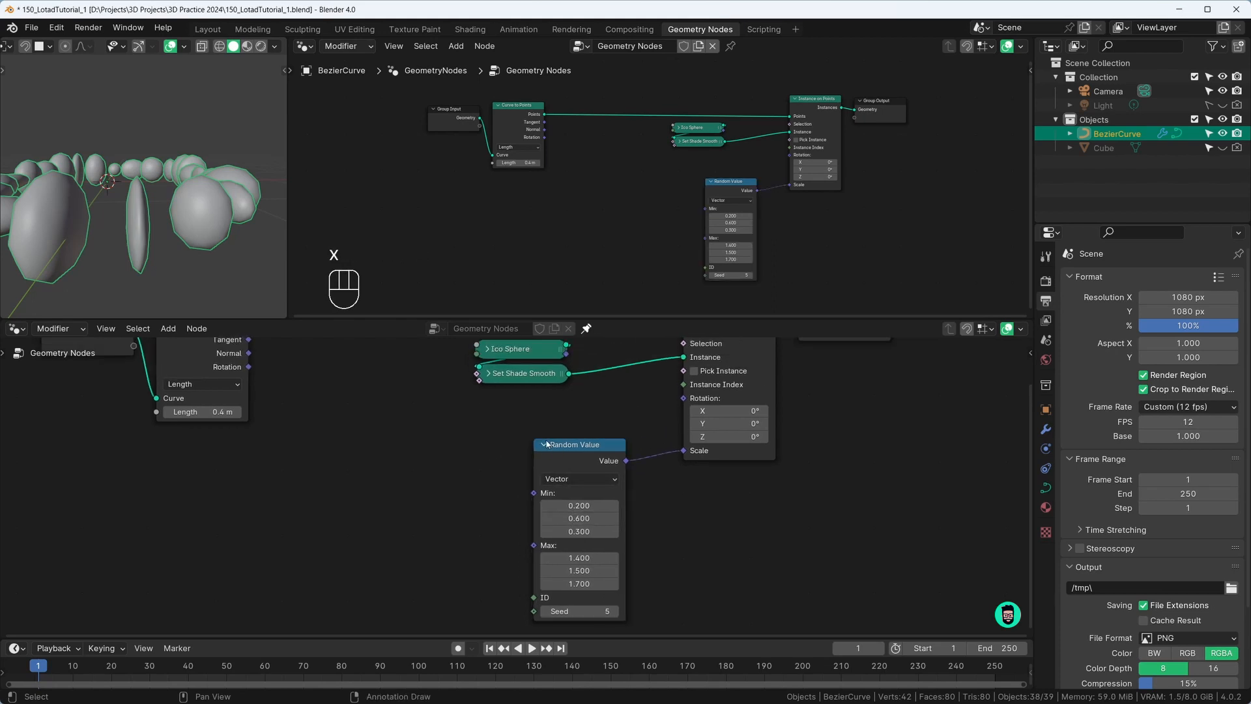
click(547, 443)
drag(568, 448, 728, 490)
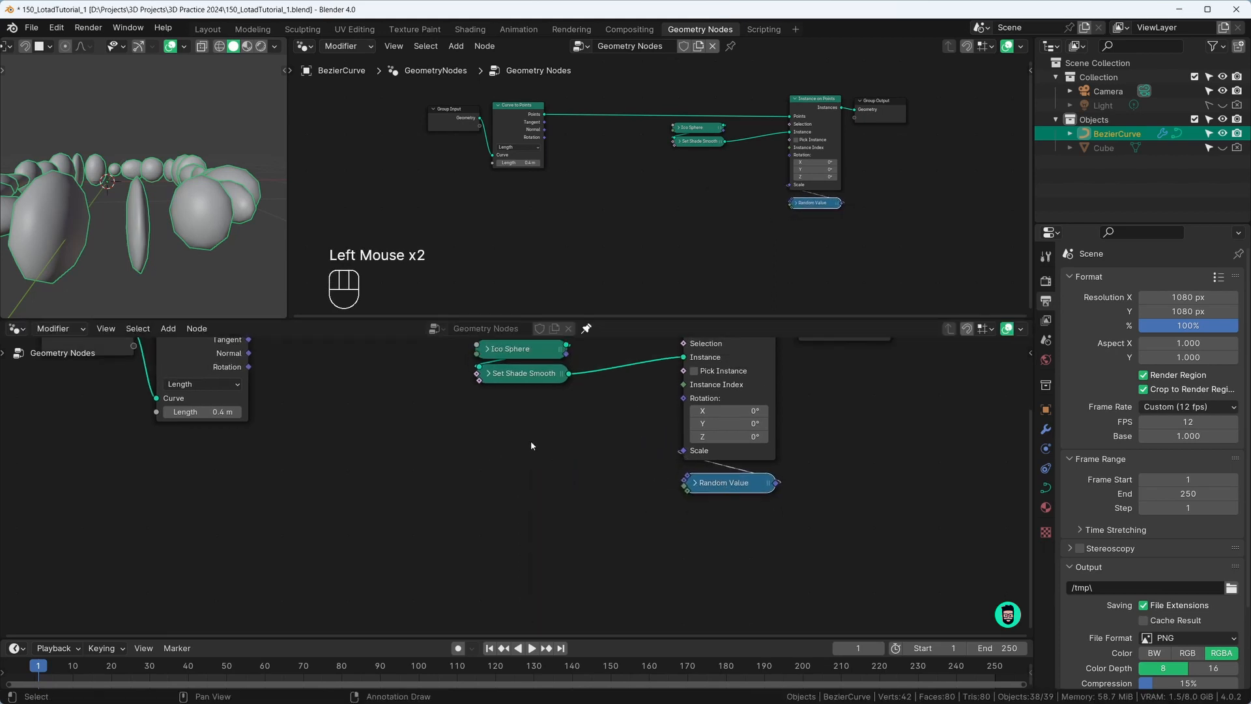
Add a second Random Value node below Curve to Points and set its data type to Vector
middle_drag(530, 446, 613, 456)
scroll(468, 439, down, 1)
key(shift+a)
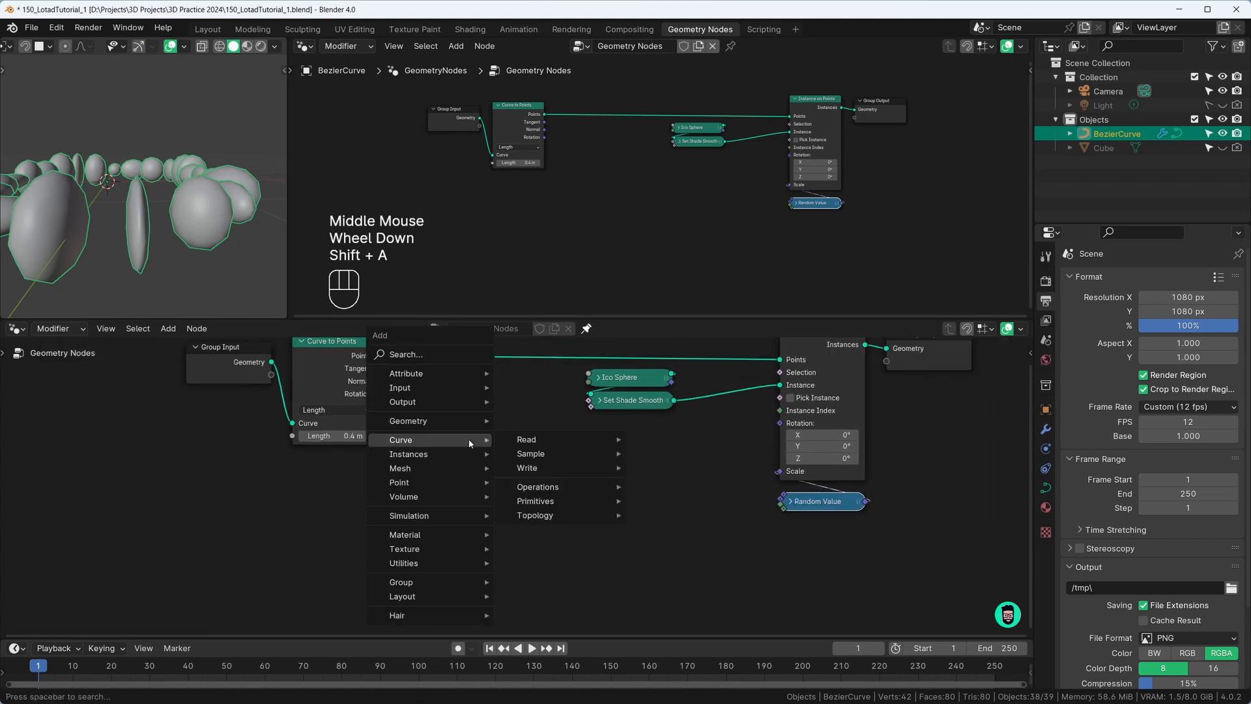
text(radno)
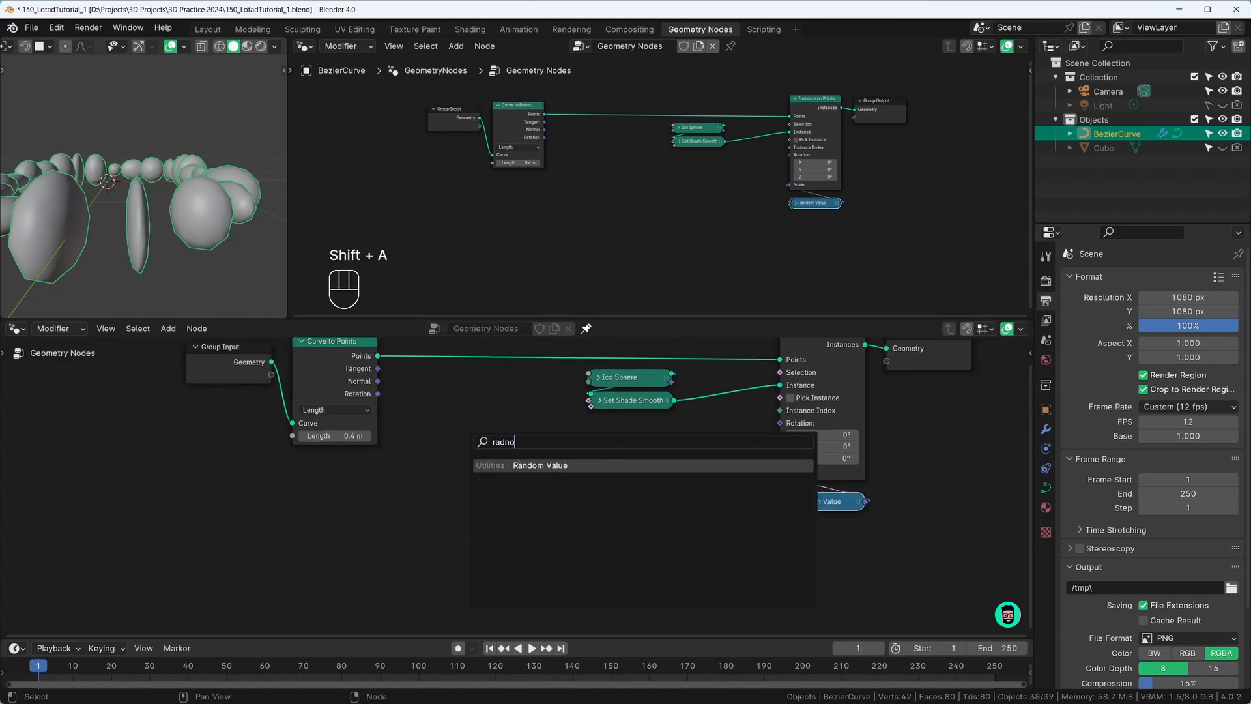
click(519, 463)
click(420, 502)
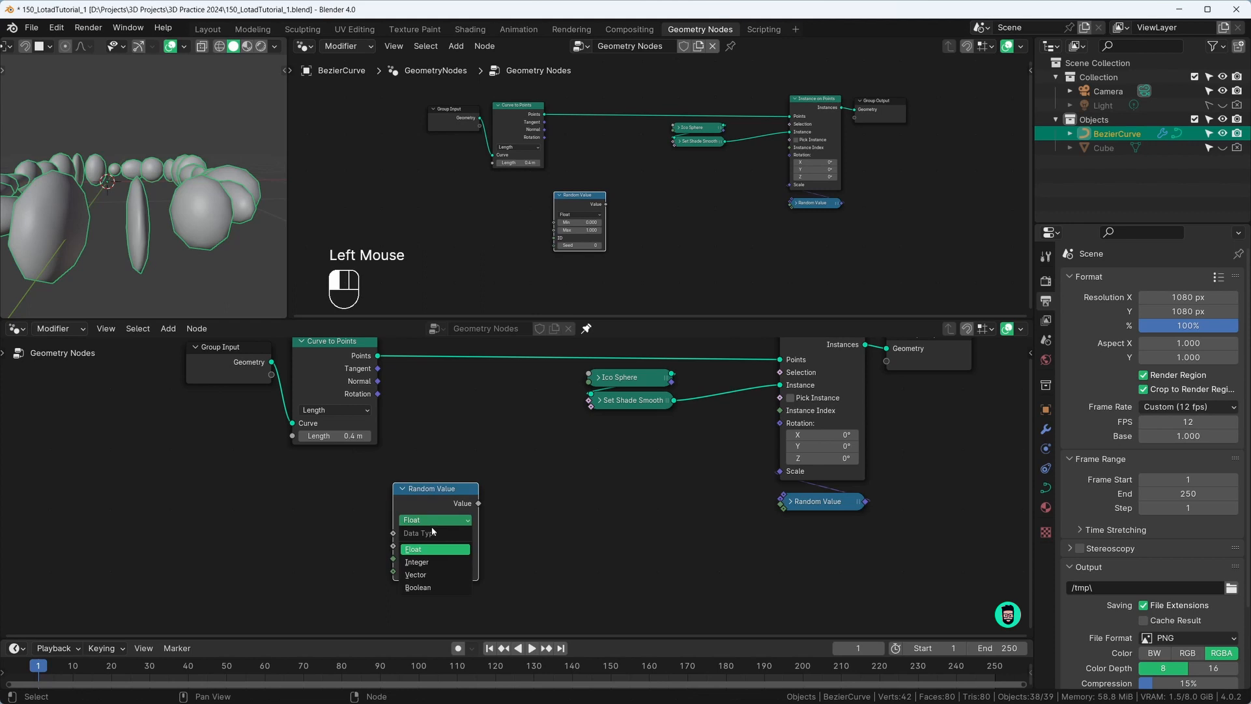
click(415, 574)
Try driving the Instance on Points rotation directly with the new Random Value node, check the stones and remove the link
drag(478, 507, 780, 423)
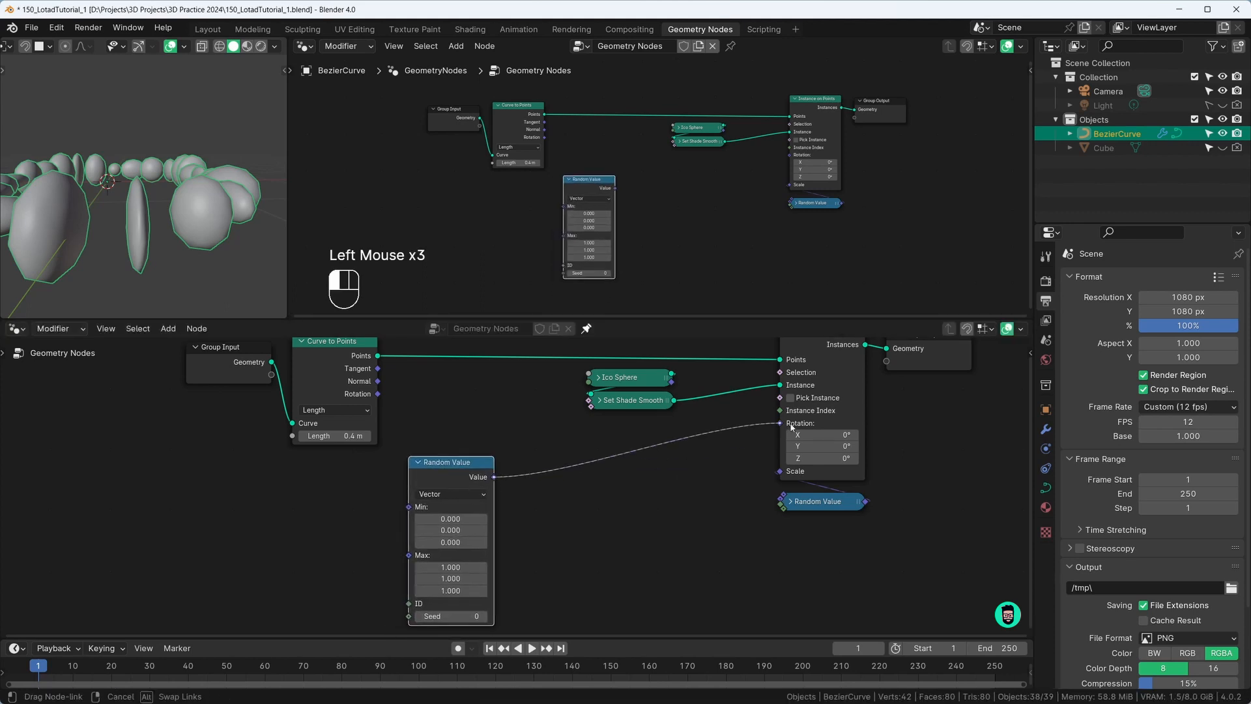
middle_drag(146, 224, 55, 233)
scroll(130, 211, down, 2)
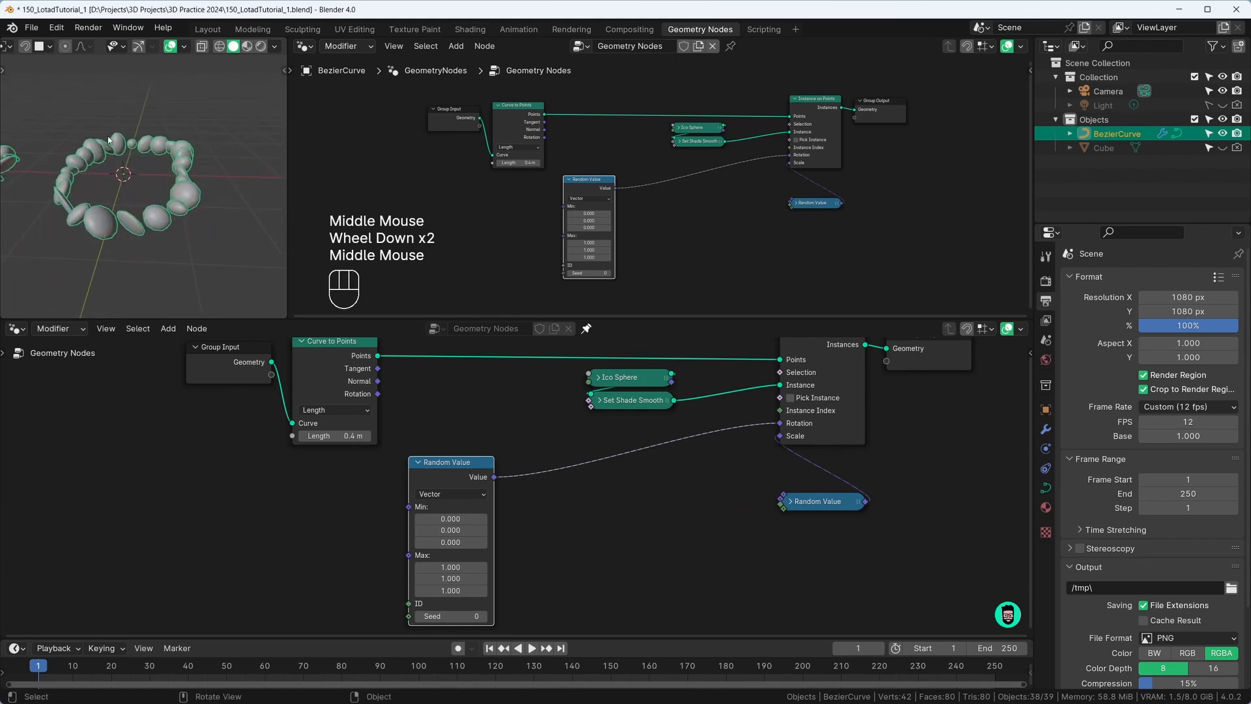
drag(779, 424, 598, 501)
drag(438, 468, 445, 480)
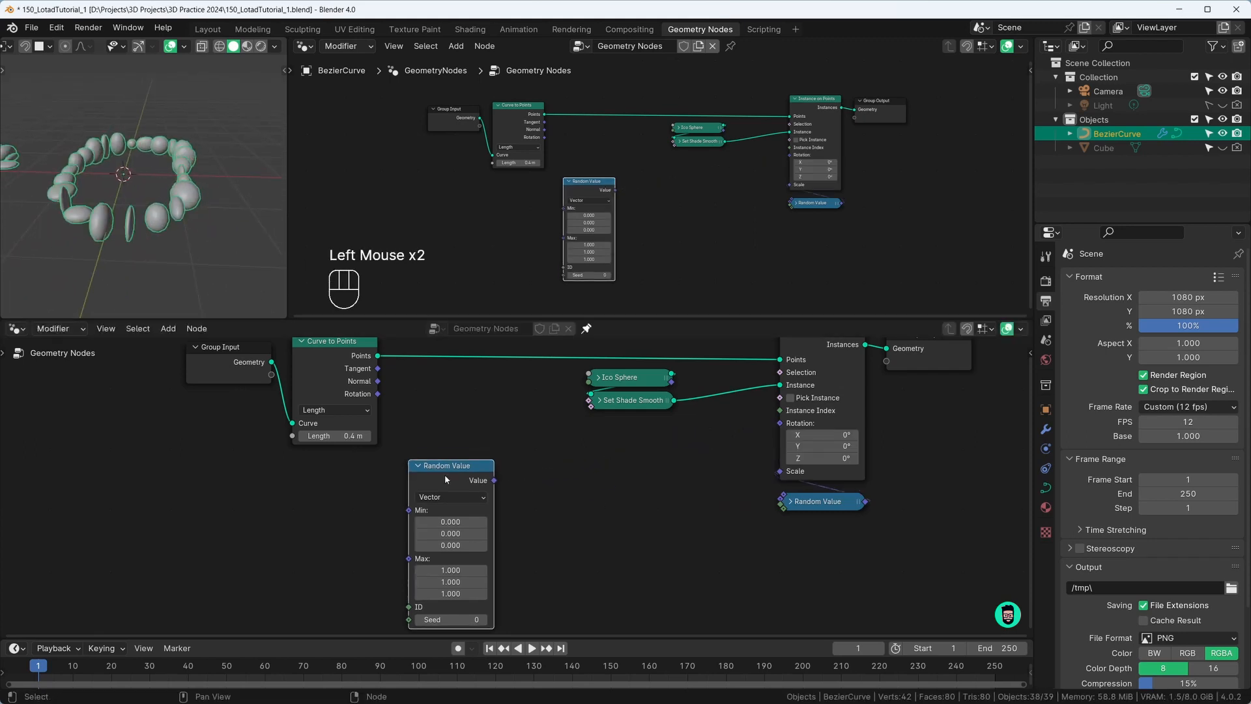
Add an Align Euler to Vector node between the new Random Value node and Instance on Points
key(shift+a)
text(ali)
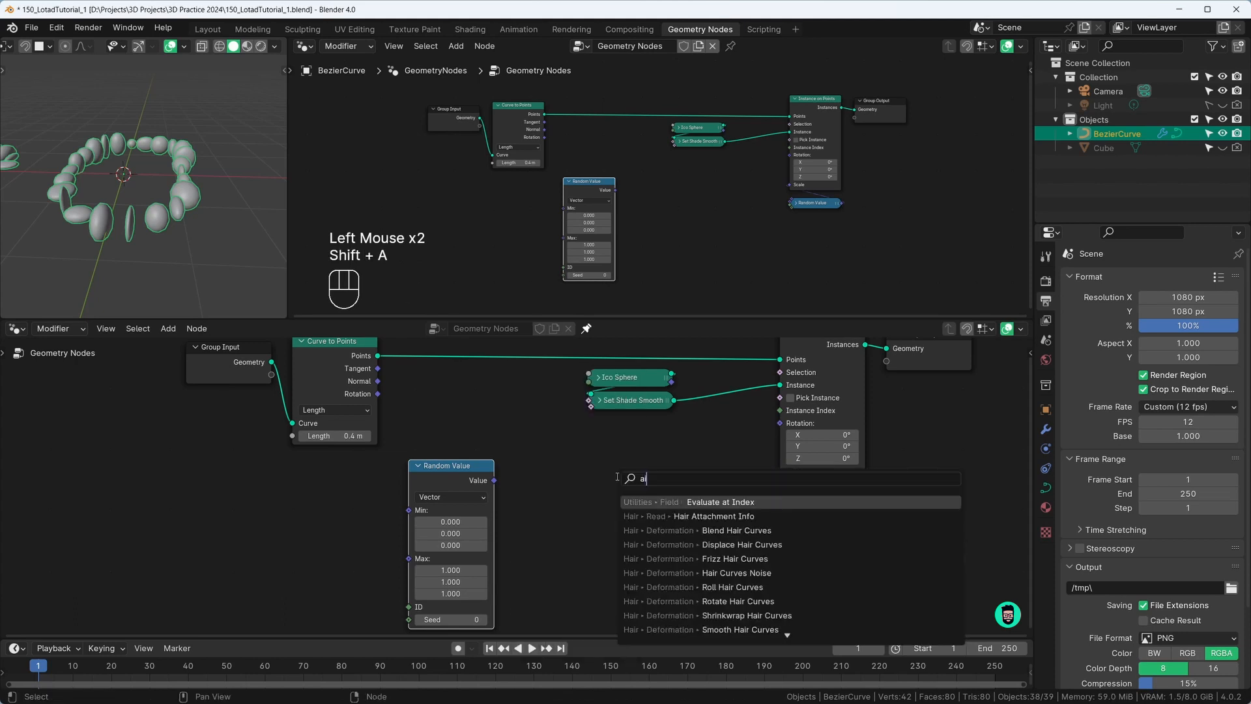
key(BackSpace)
key(BackSpace)
text(lign)
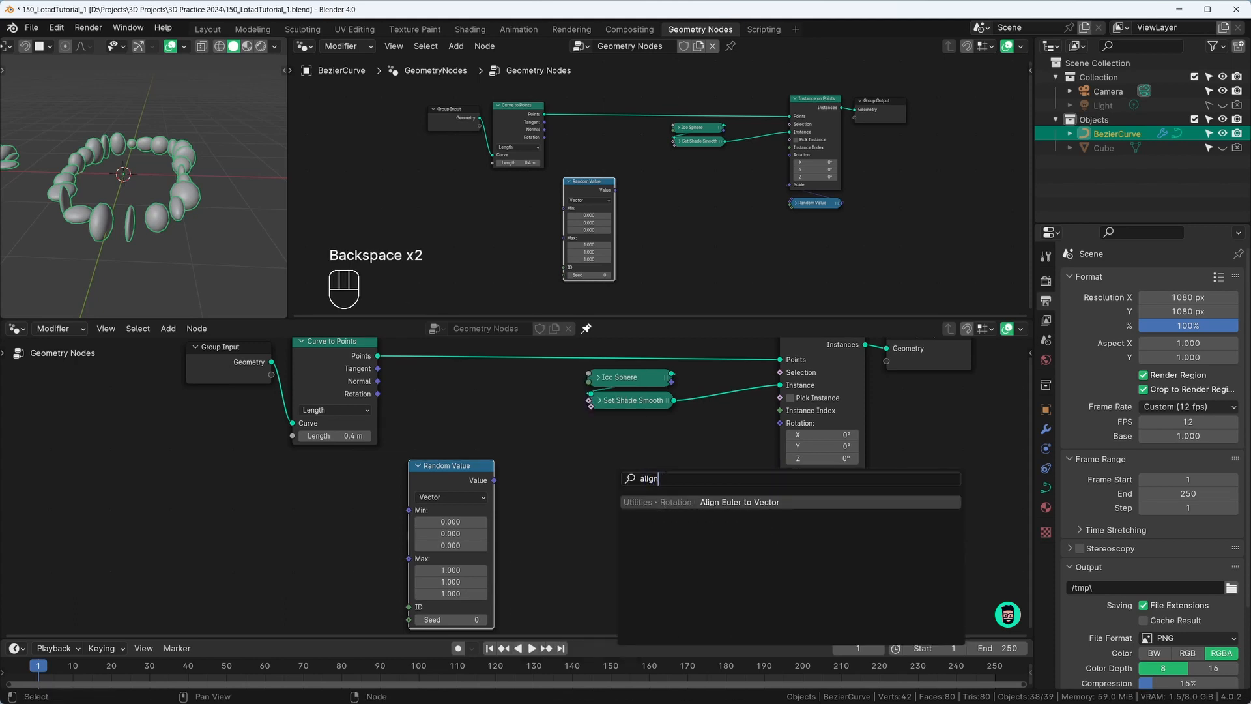
click(663, 502)
click(641, 469)
Connect Curve to Points' Rotation and the new Random Value's output into Align Euler to Vector, and its output into Instance on Points' Rotation
mouse_move(342, 366)
mouse_down()
mouse_move(357, 377)
mouse_move(348, 370)
mouse_up()
middle_drag(449, 391, 450, 416)
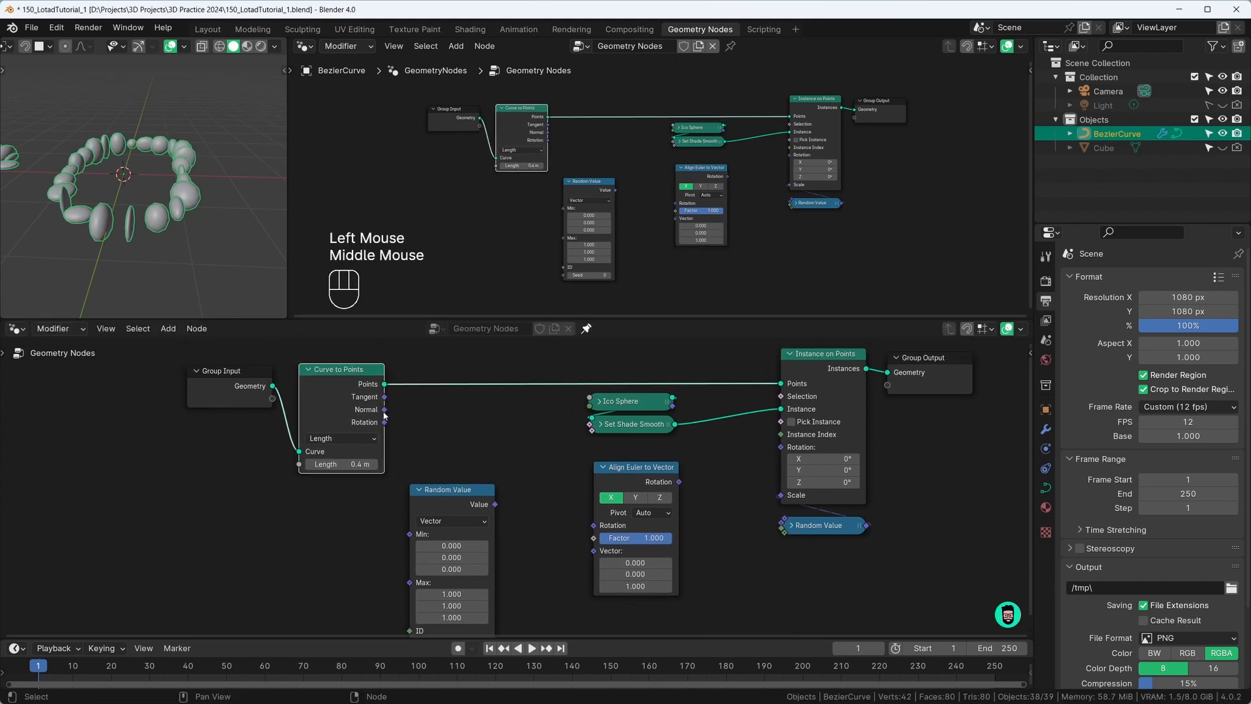
drag(384, 422, 593, 525)
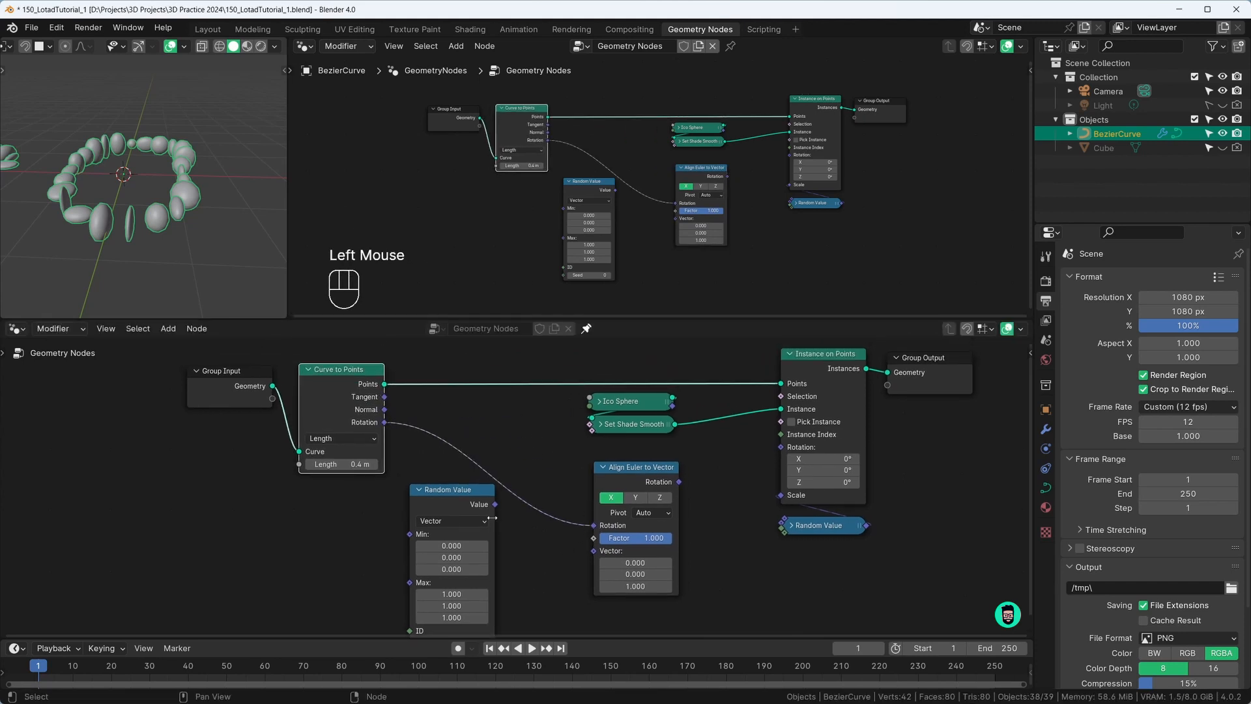
drag(492, 518, 490, 519)
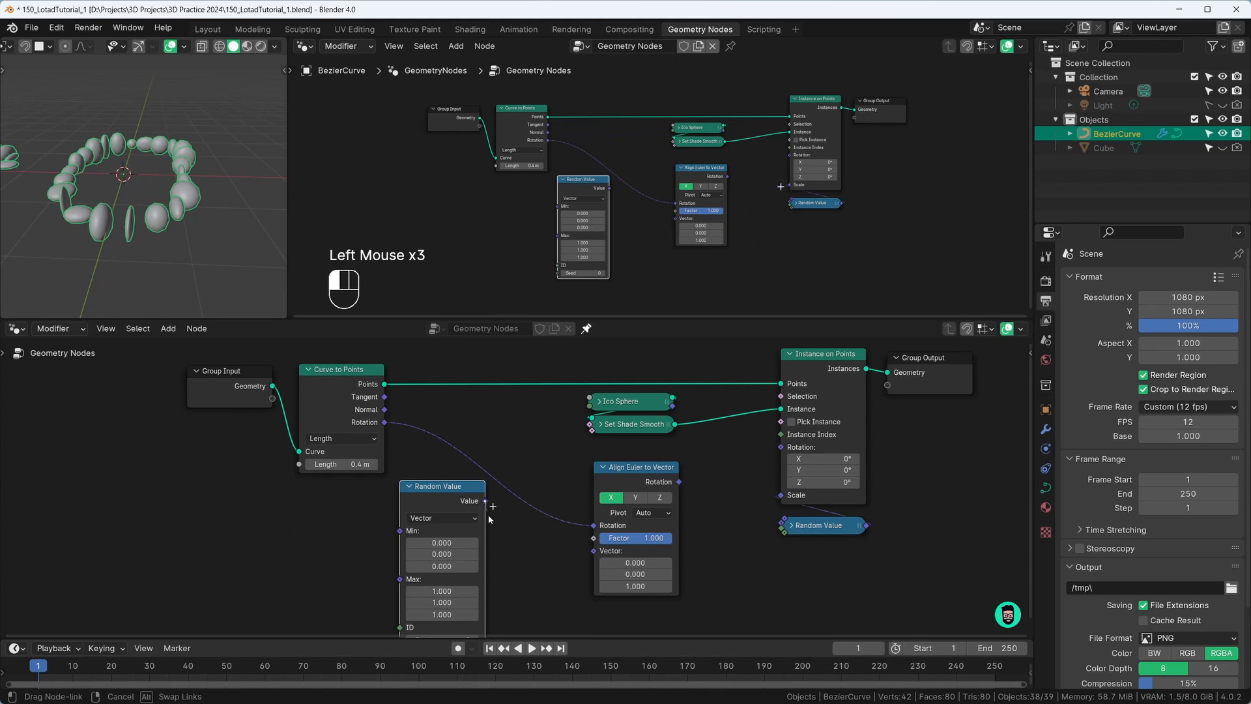
drag(593, 558, 594, 551)
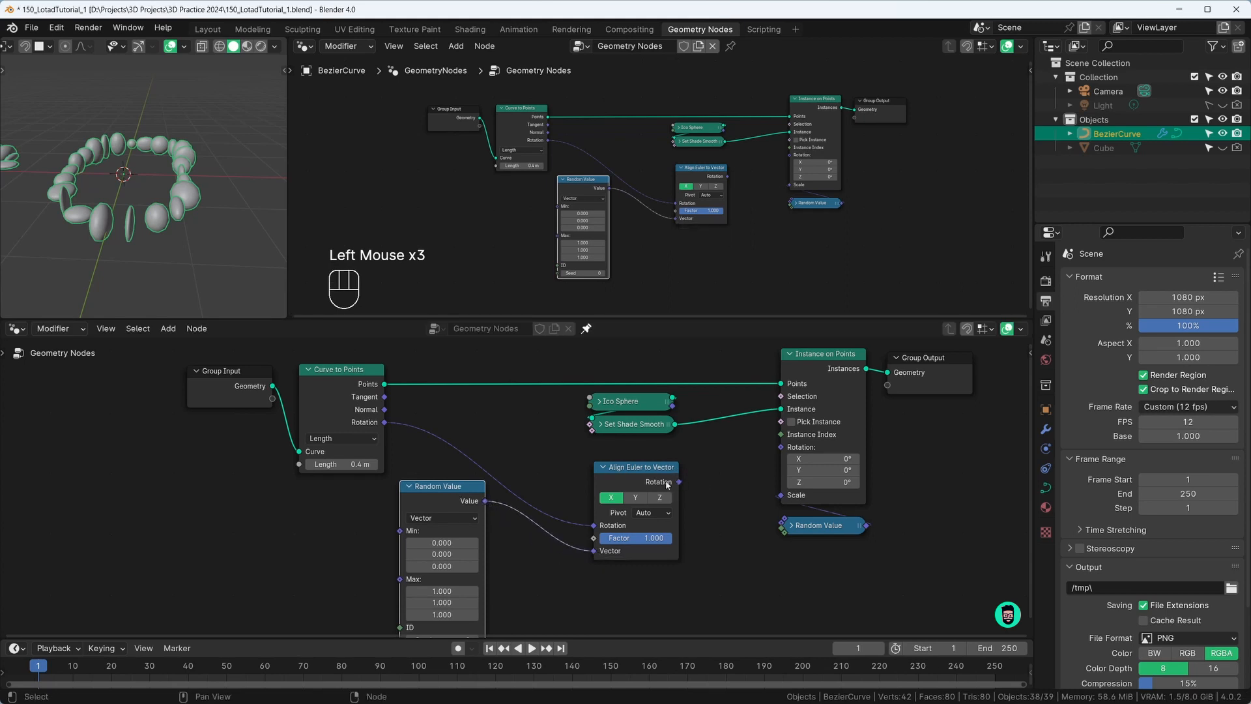
drag(679, 482, 782, 447)
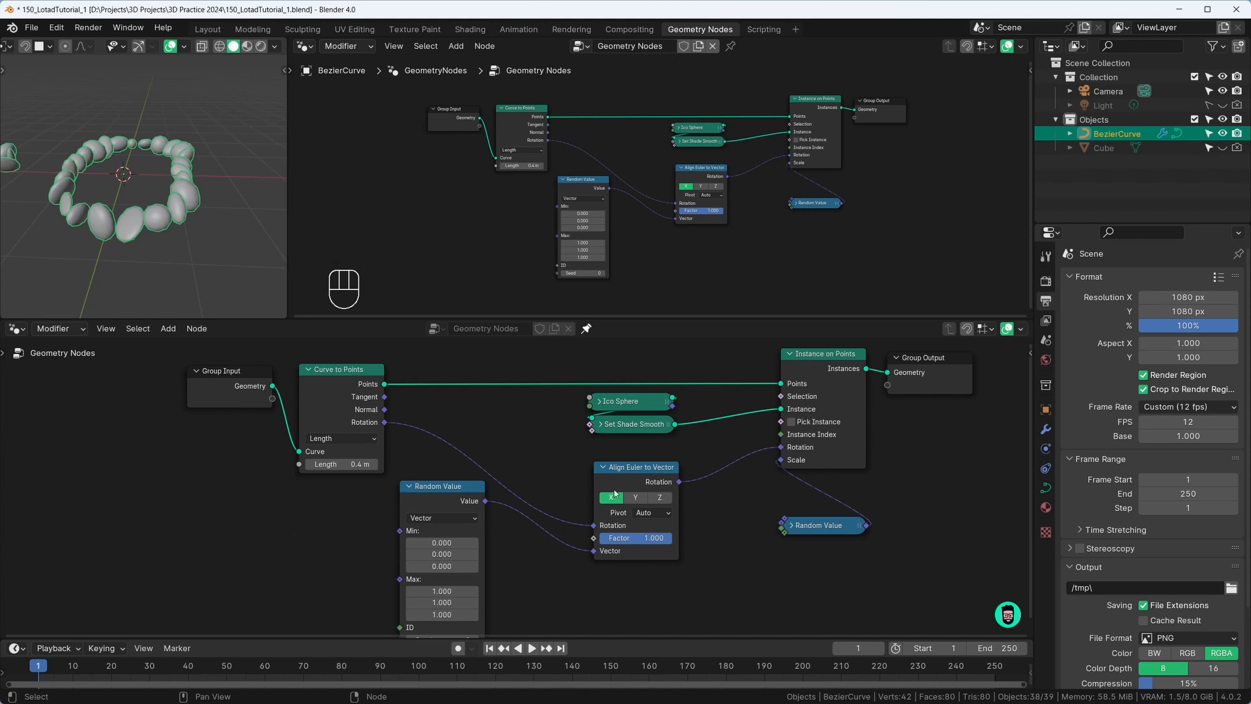
Set the Align Euler to Vector axis to Z and check how the stones turn along the ring
click(659, 497)
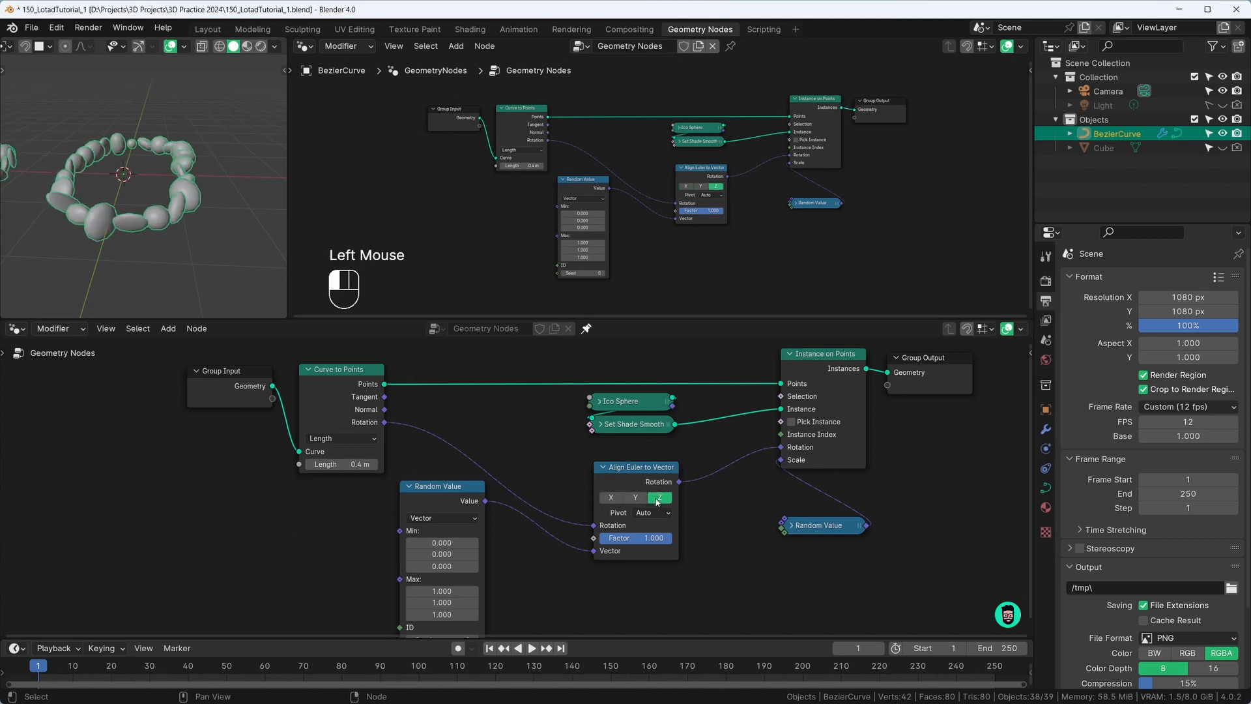
middle_drag(189, 215, 226, 176)
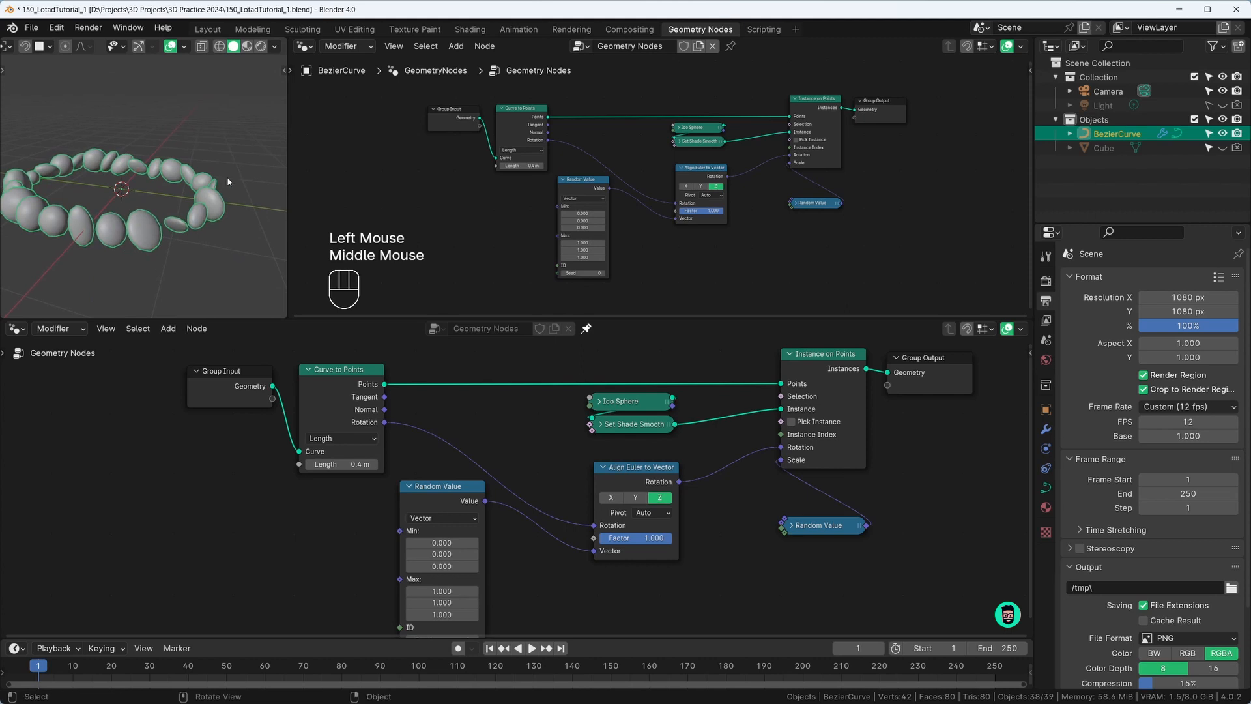
middle_drag(468, 509, 503, 459)
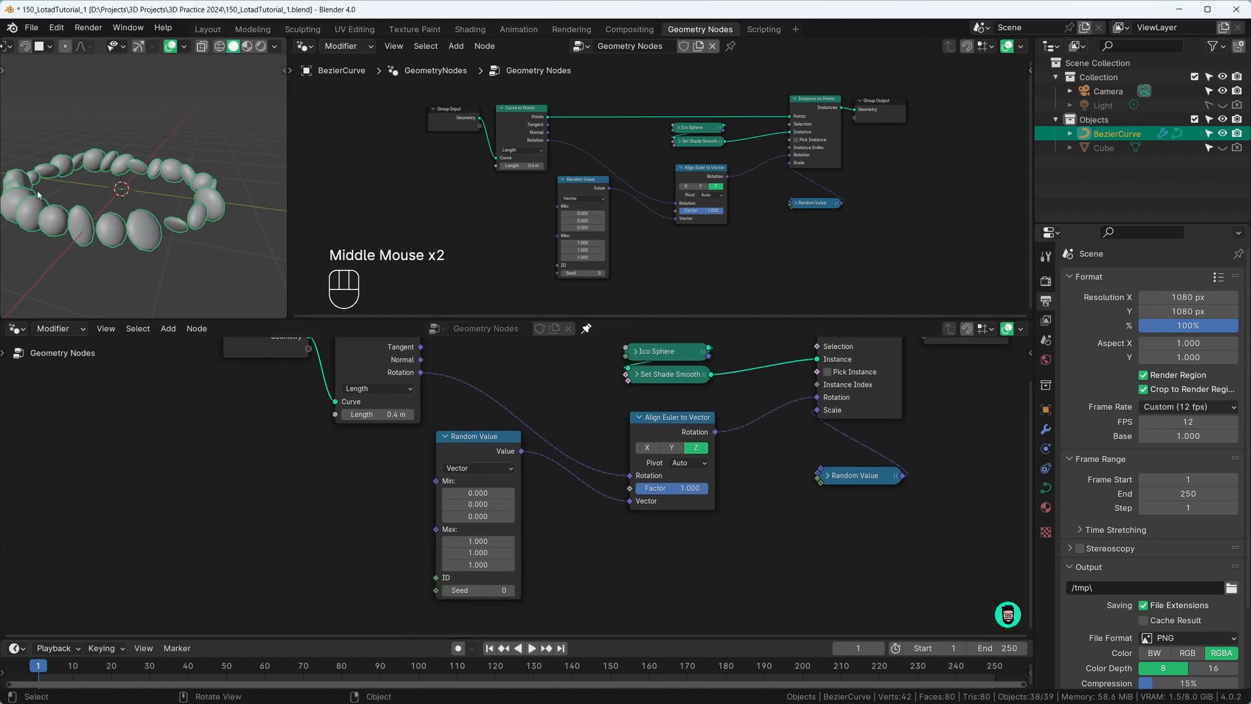
middle_drag(186, 224, 98, 228)
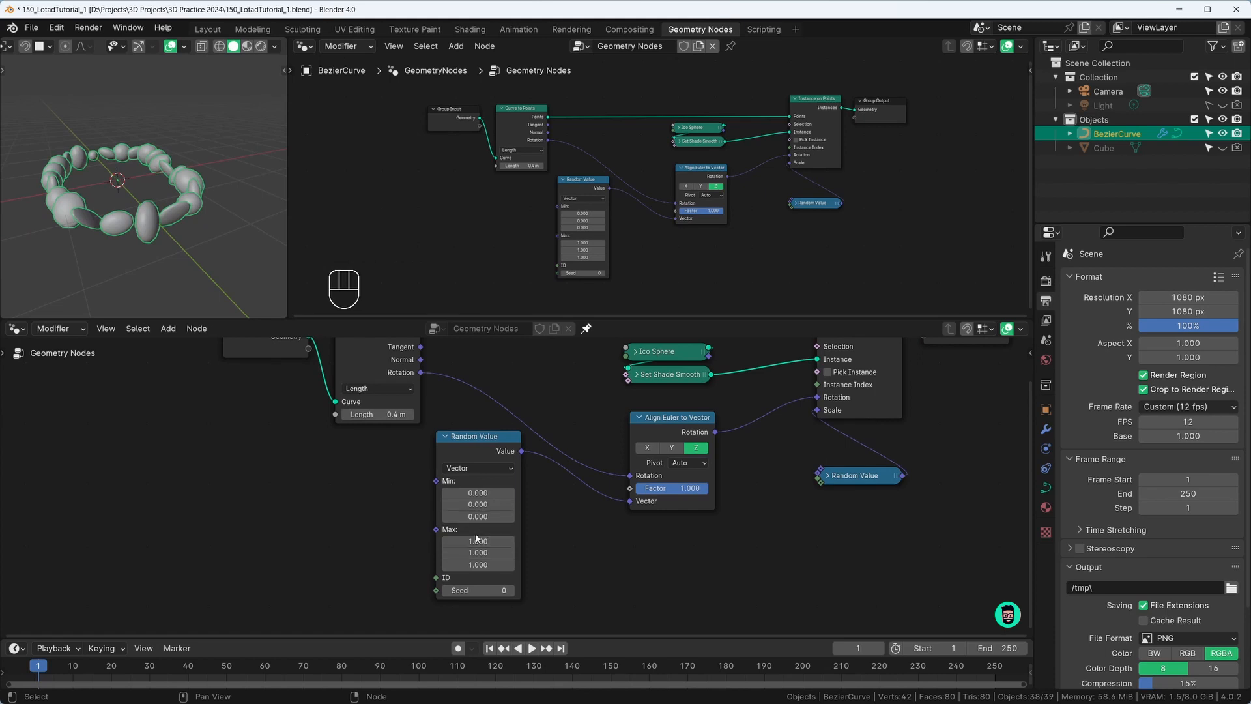
Set the rotation Random Value node's maximum to 0 in X and Y and inspect the stone ring
drag(477, 540, 477, 552)
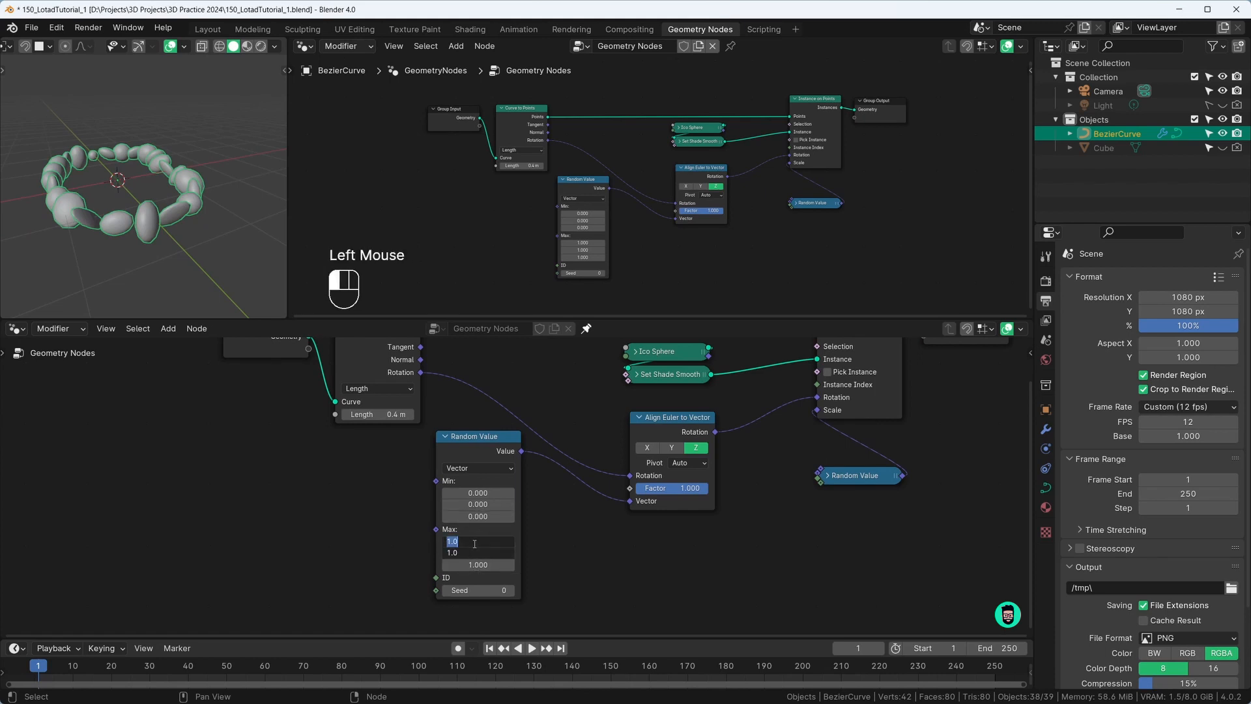
key(Return)
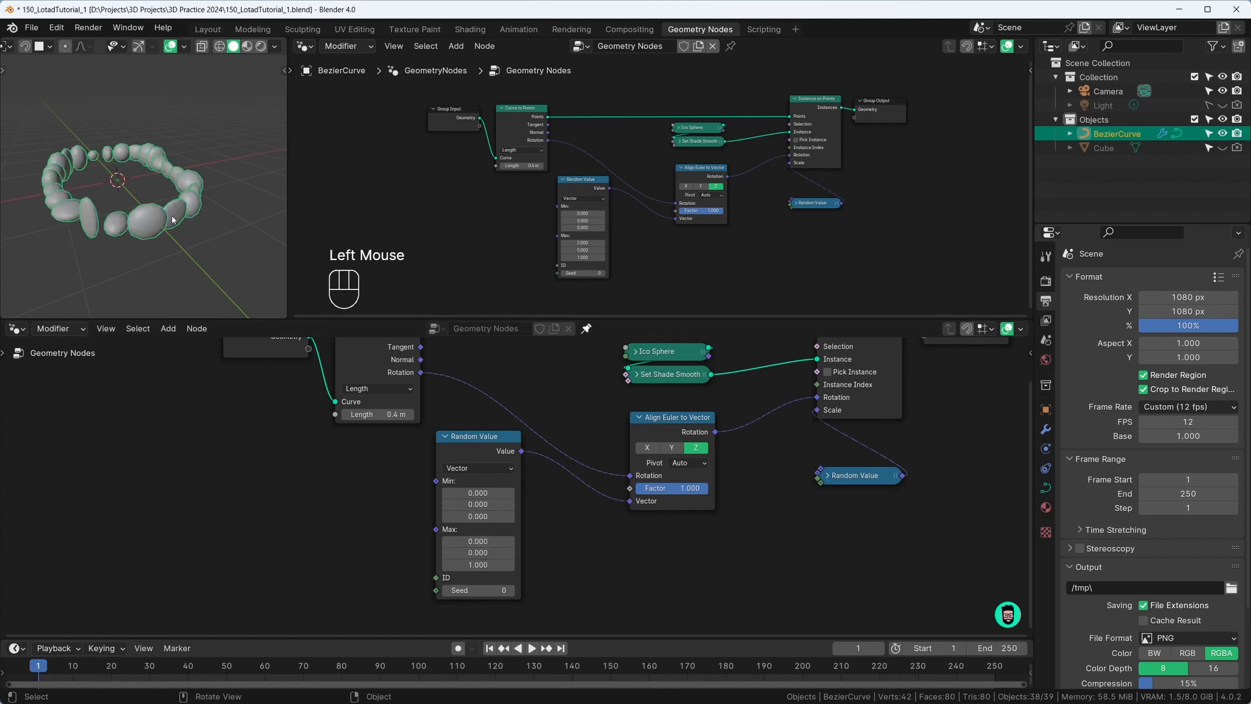
middle_drag(104, 224, 192, 209)
scroll(127, 246, up, 2)
scroll(134, 244, down, 3)
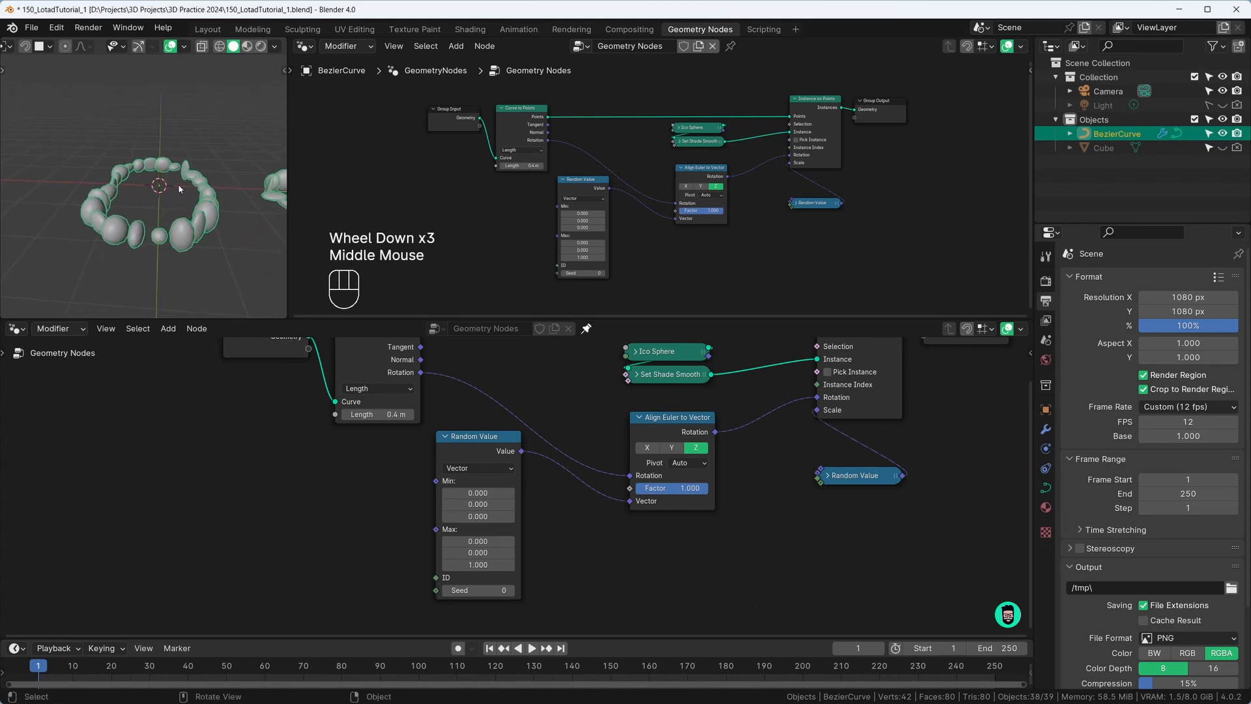
Set the rotation Random Value node's Z maximum to tau and check the stones from several angles
drag(471, 565, 515, 565)
double_click(476, 565)
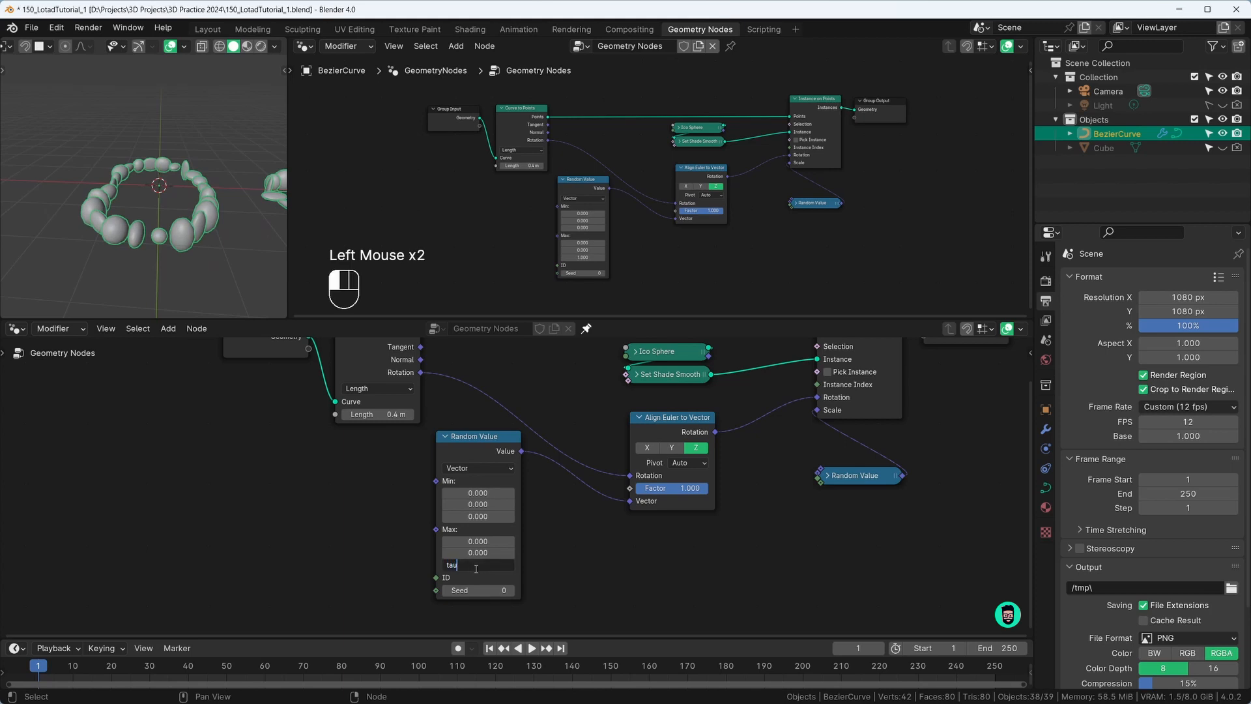
text(tau)
key(Return)
scroll(476, 566, up, 3)
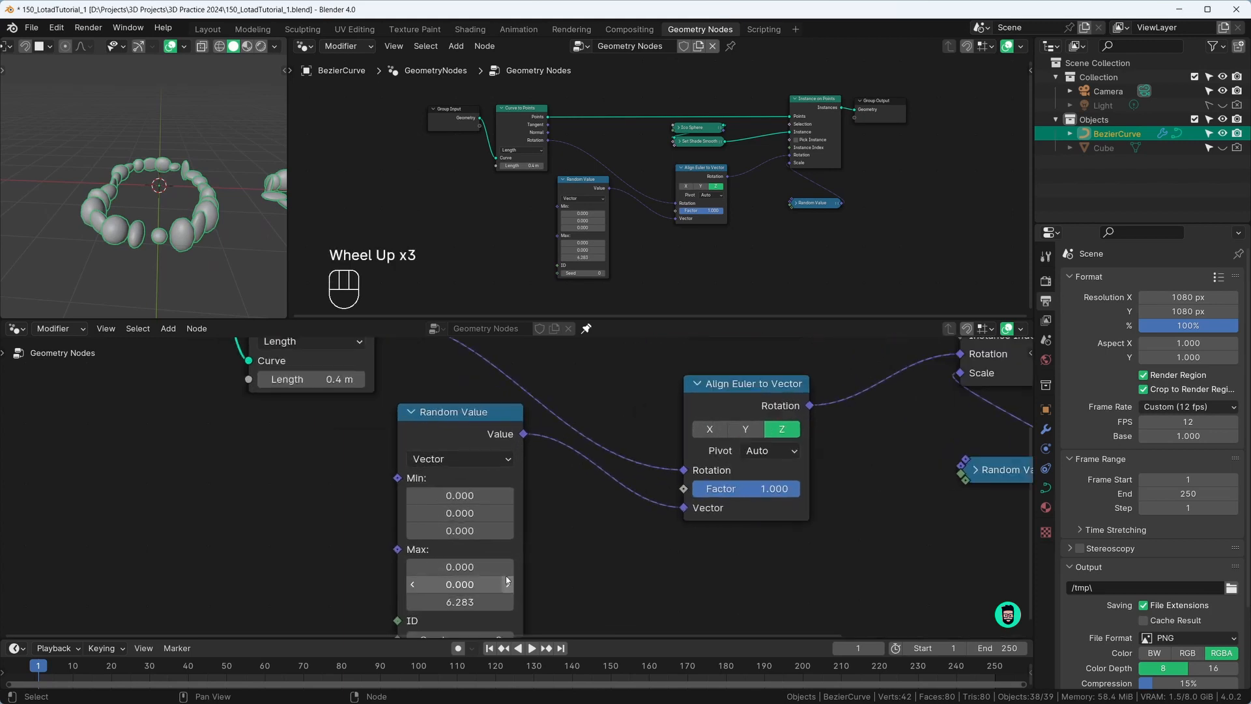
middle_drag(476, 566, 463, 515)
scroll(462, 515, down, 1)
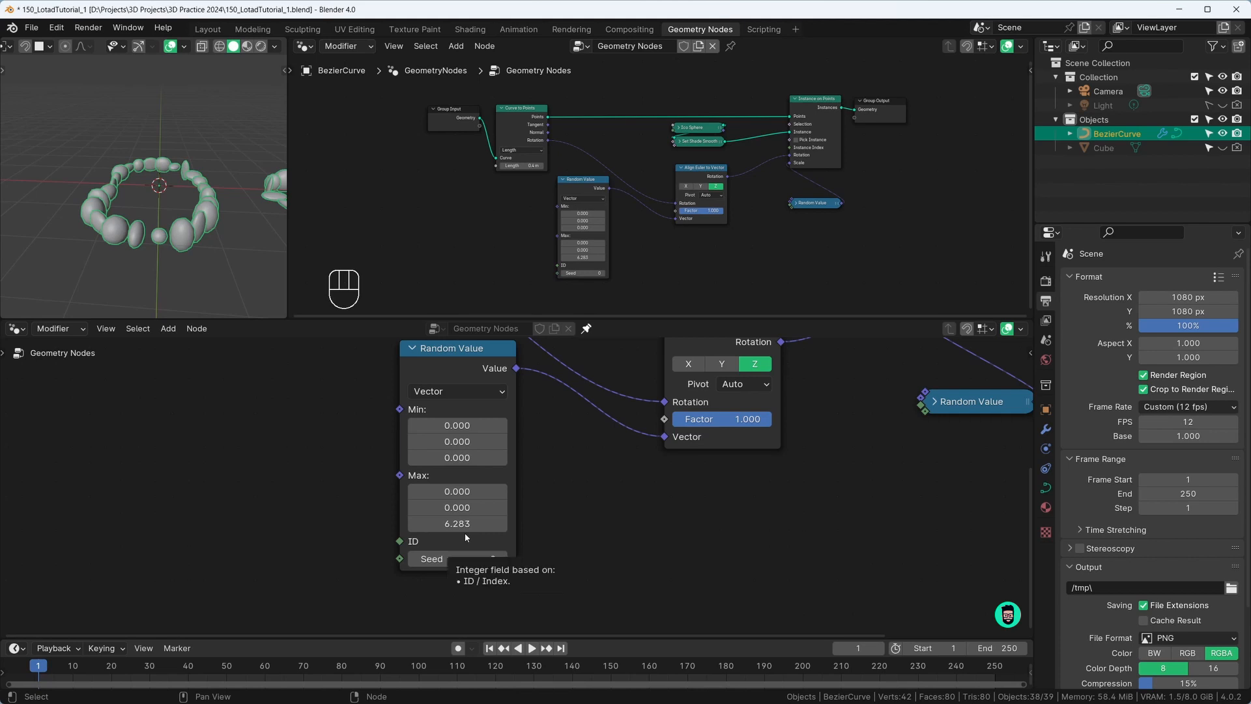
middle_drag(208, 273, 129, 207)
scroll(103, 221, up, 2)
scroll(193, 222, down, 1)
scroll(194, 222, down, 2)
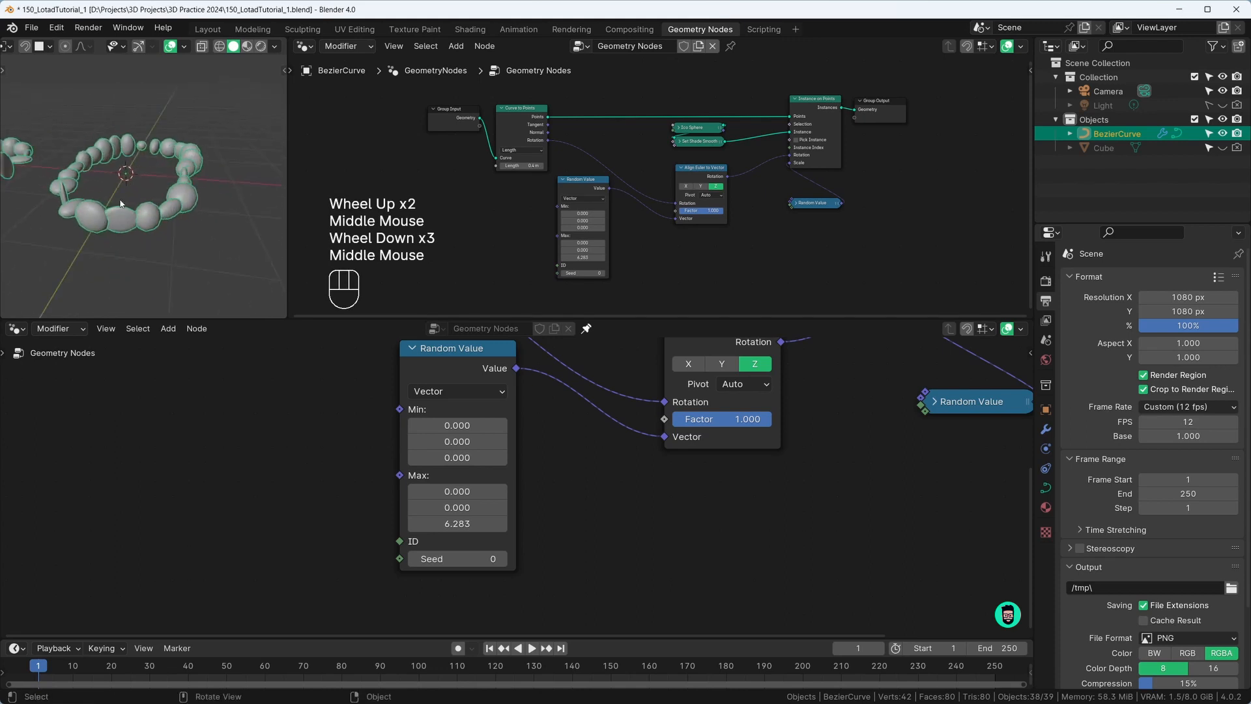
Expand the scale Random Value node and set its minimum to 0.5 in Y and 1 in Z
middle_drag(570, 478, 401, 538)
scroll(417, 531, down, 2)
middle_drag(717, 451, 622, 401)
click(535, 581)
middle_drag(623, 534, 623, 486)
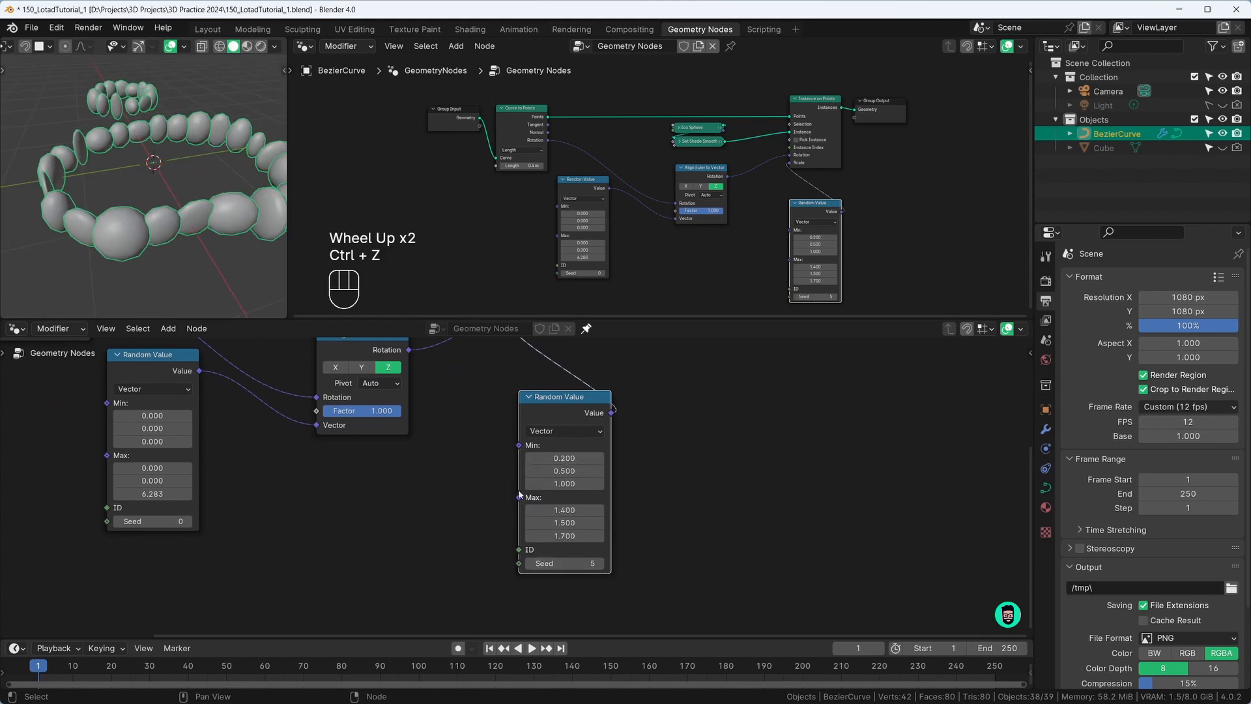
Lower the scale Random Value node's seed to 1 and check the stones' arrangement around the ring
click(530, 564)
click(530, 564)
click(530, 563)
click(531, 564)
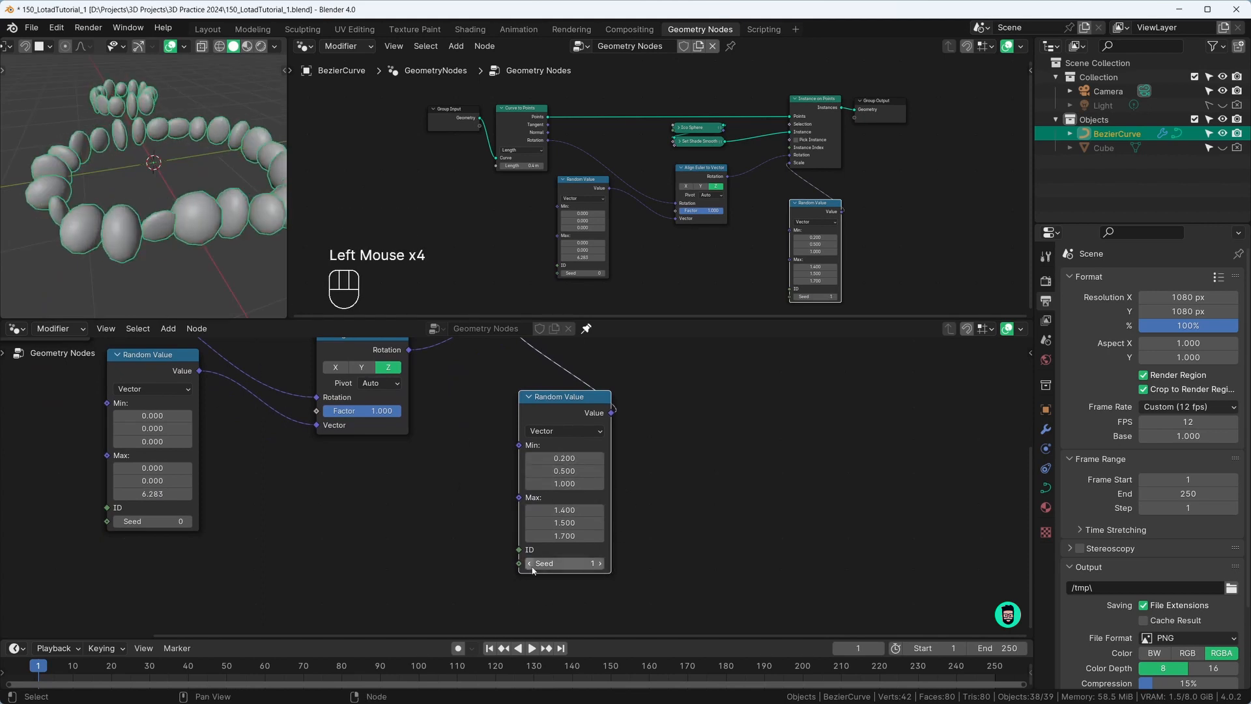
click(532, 567)
scroll(211, 170, down, 2)
middle_drag(212, 166, 205, 195)
middle_drag(205, 196, 94, 218)
middle_drag(94, 218, 49, 225)
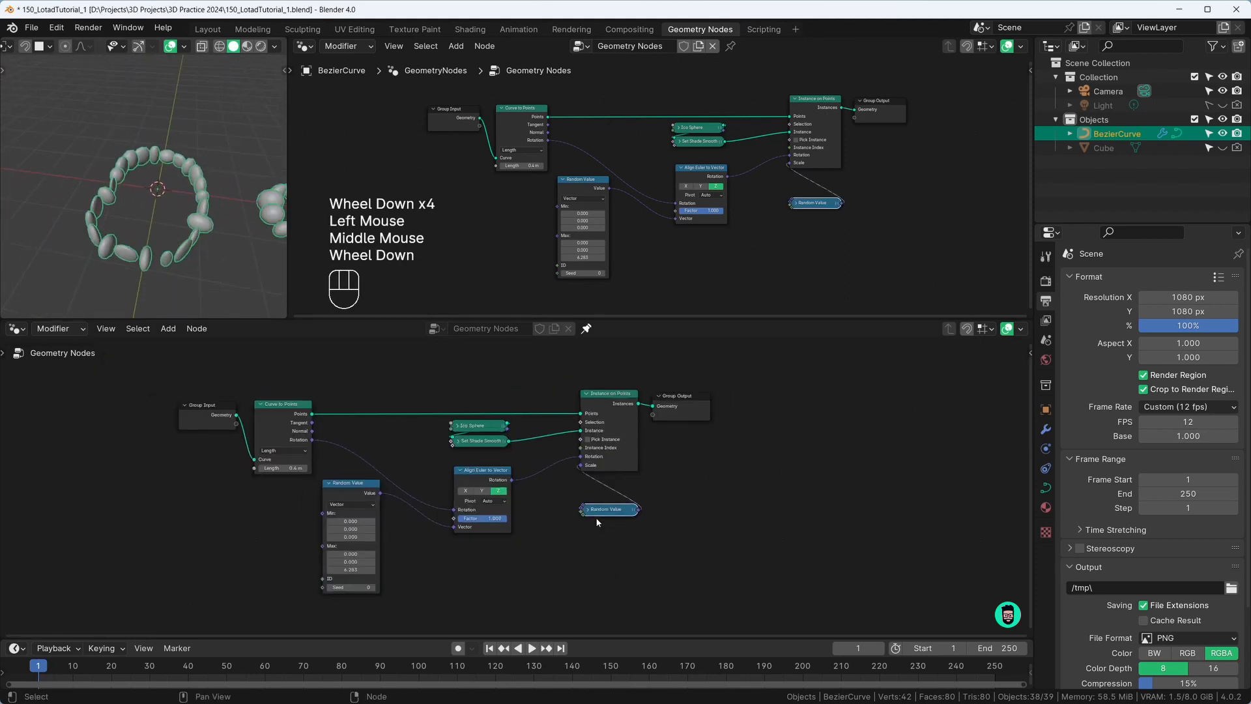
Expand the scale Random Value node and move the Group Input and Group Output nodes well away from the stone nodes
click(586, 509)
drag(592, 511, 591, 492)
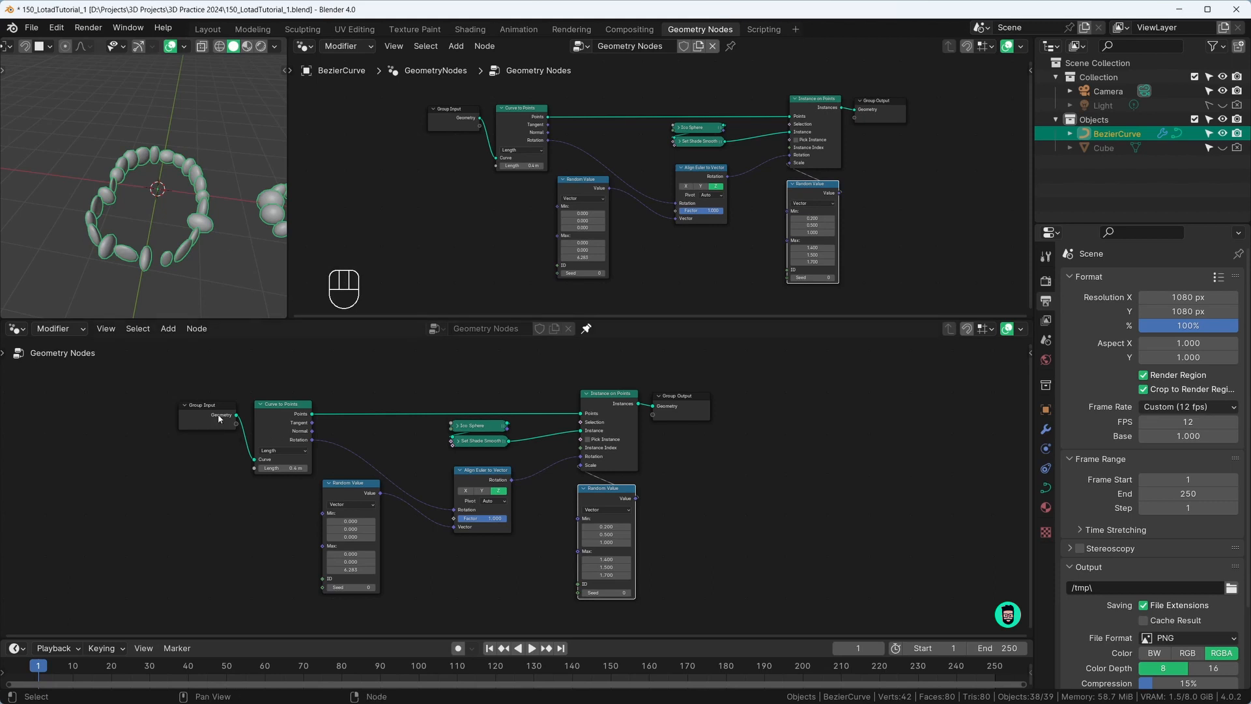
drag(219, 418, 99, 429)
drag(682, 402, 927, 396)
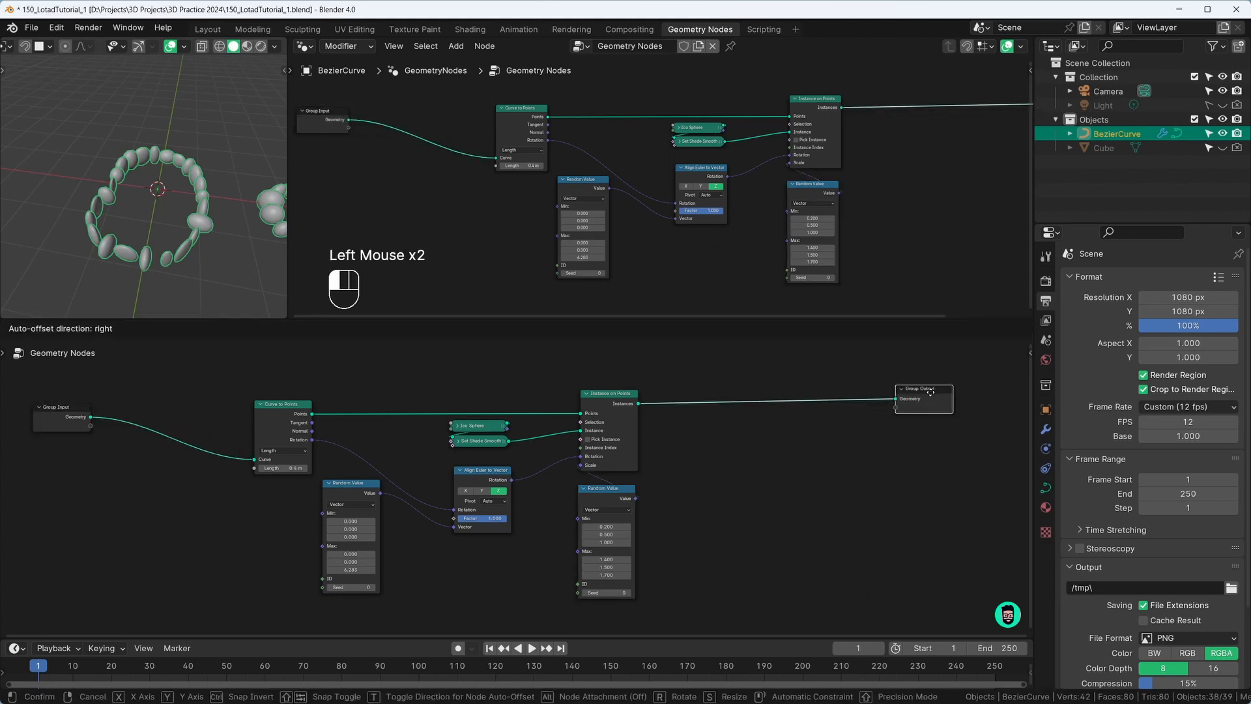
drag(281, 415, 280, 412)
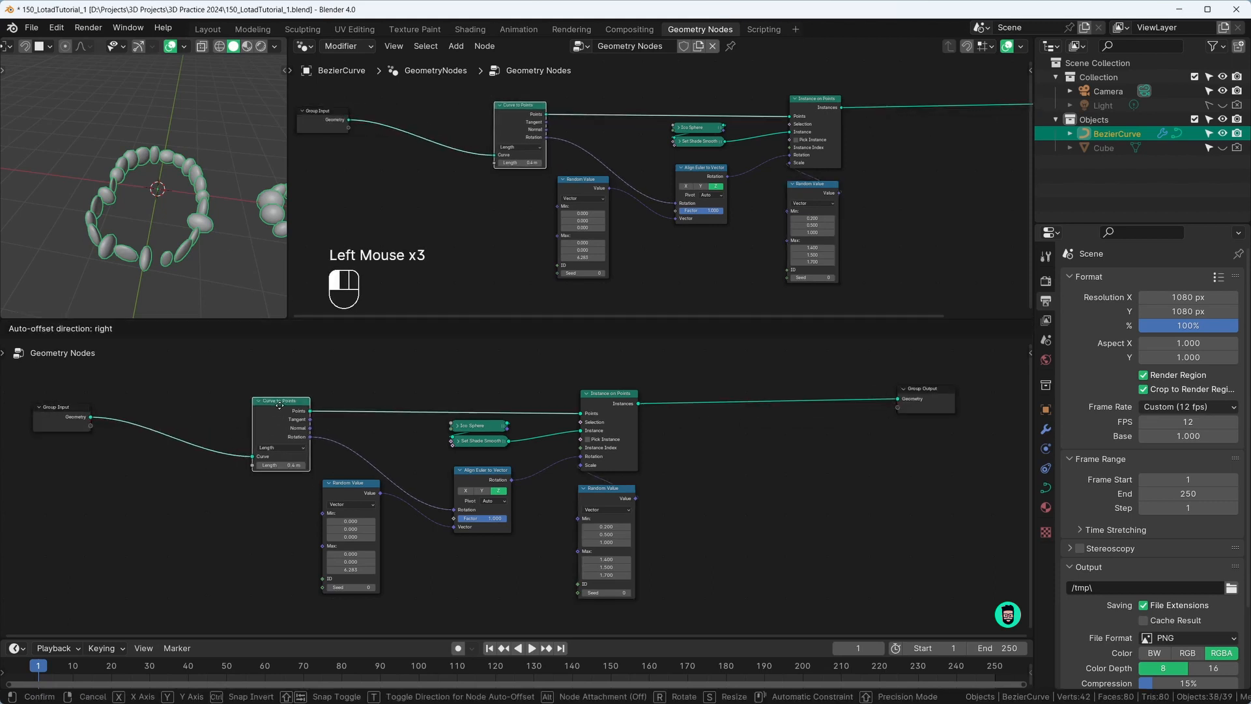
click(368, 483)
middle_drag(300, 387, 325, 381)
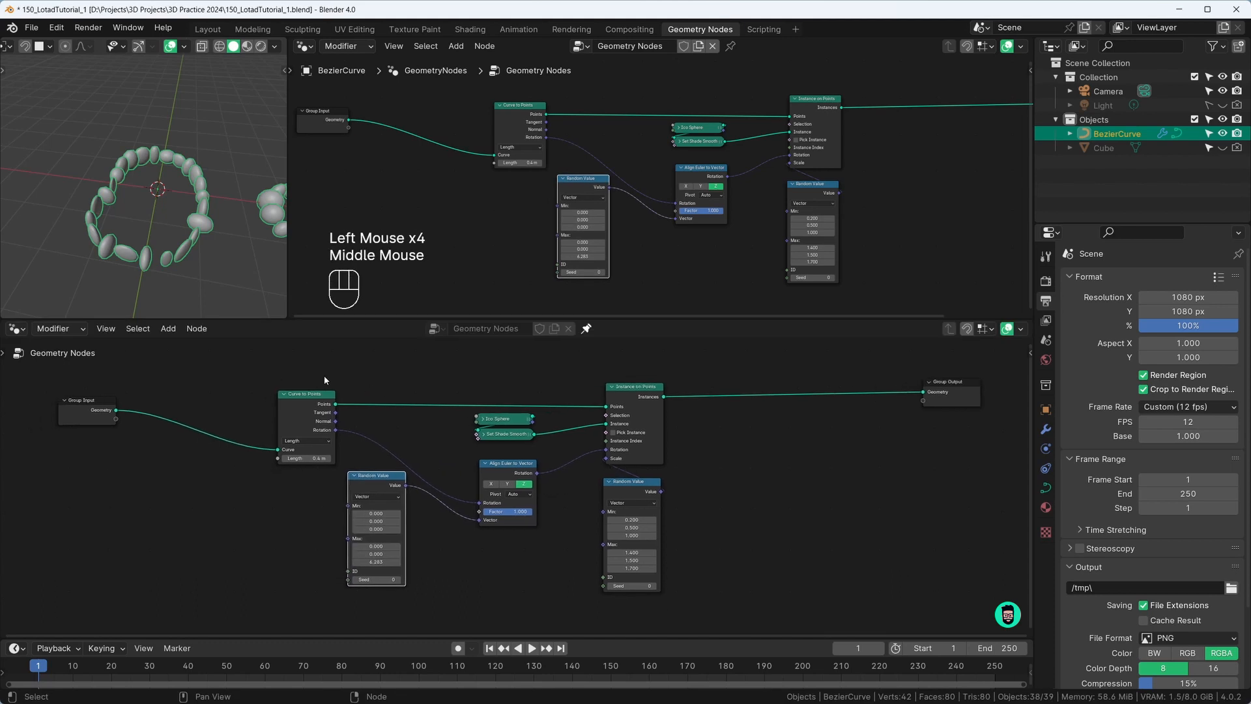
Frame all stone nodes between Group Input and Group Output, label the frame STONE BORDER, and reposition it
drag(243, 364, 708, 588)
key(ctrl+j)
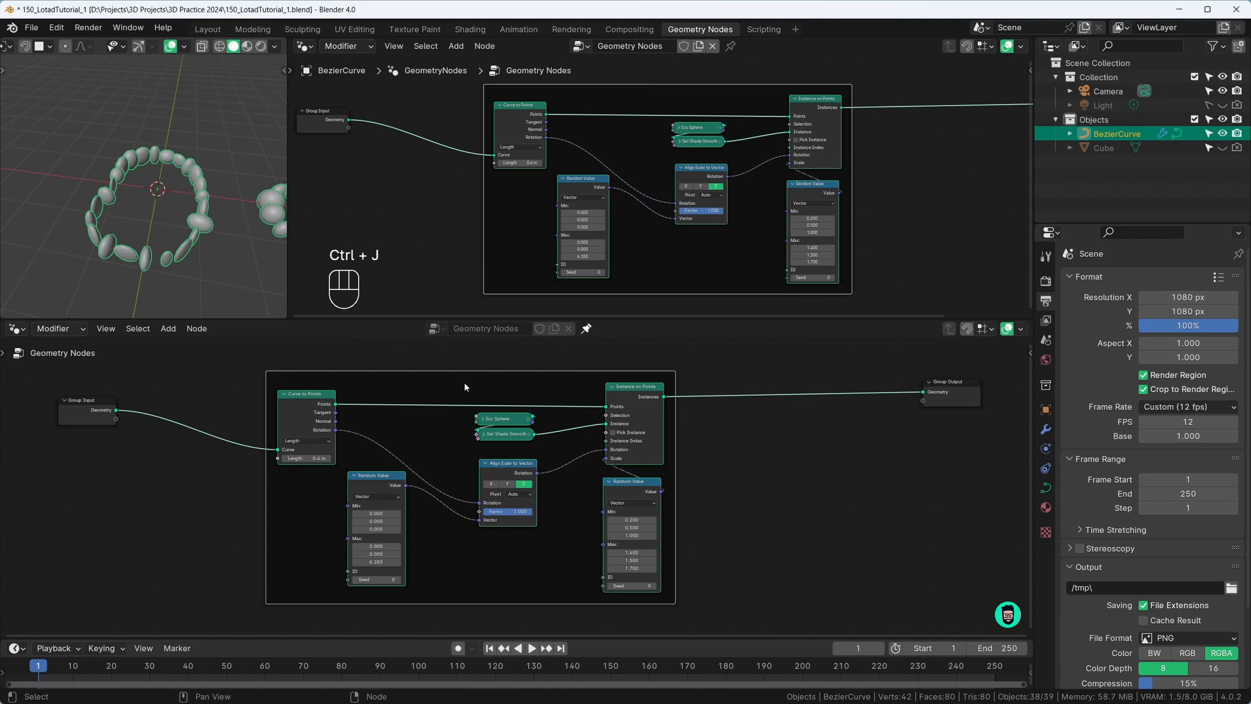
key(F2)
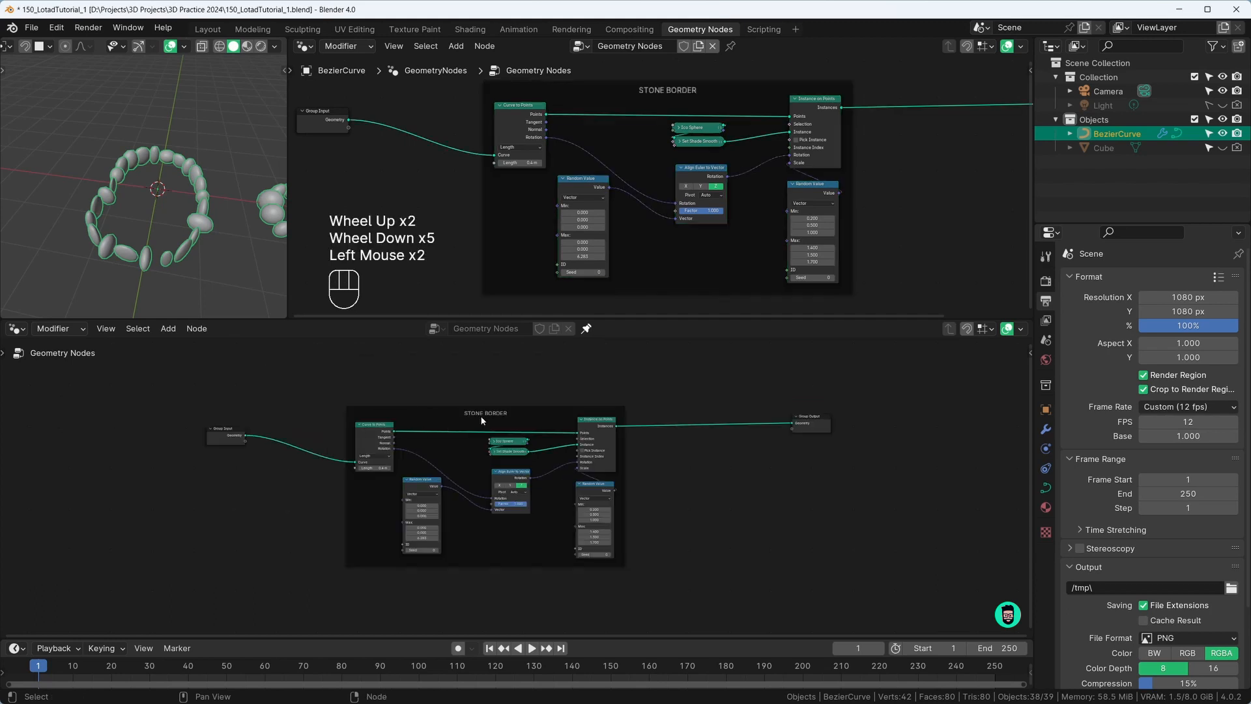
click(483, 420)
drag(500, 410, 440, 400)
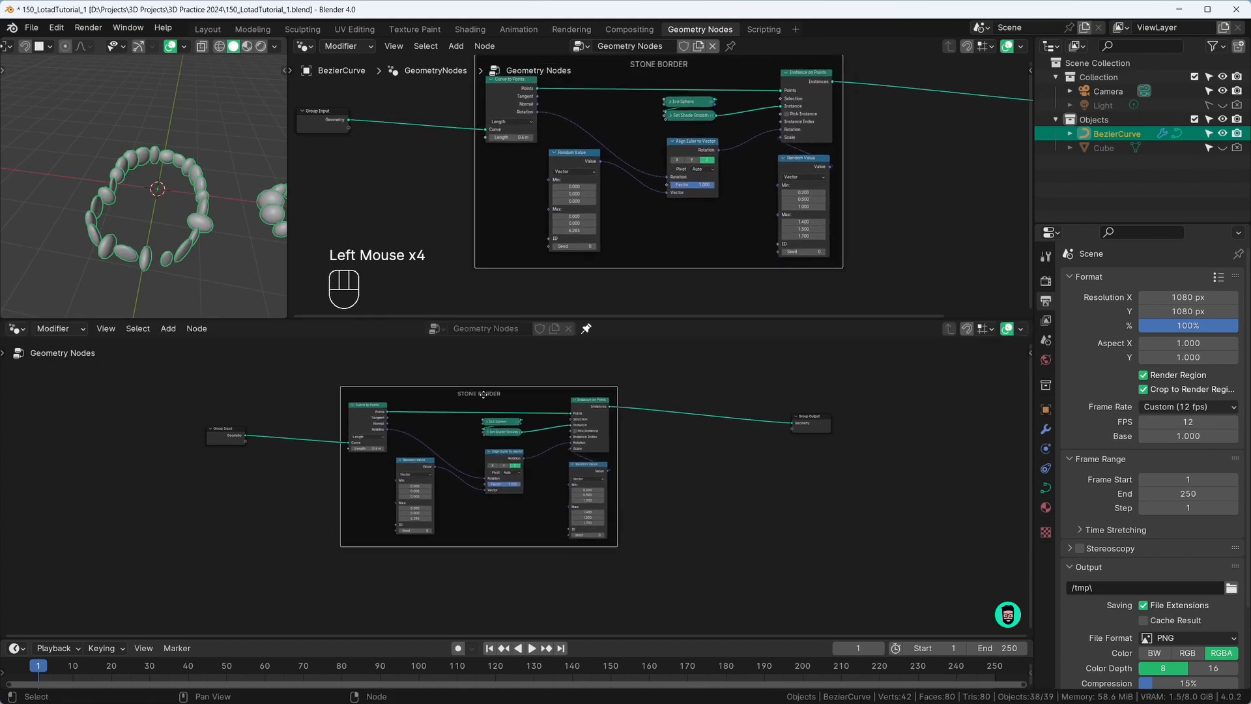
Set the STONE BORDER frame's label size to 61 and try its Shrink option on and off
key(n)
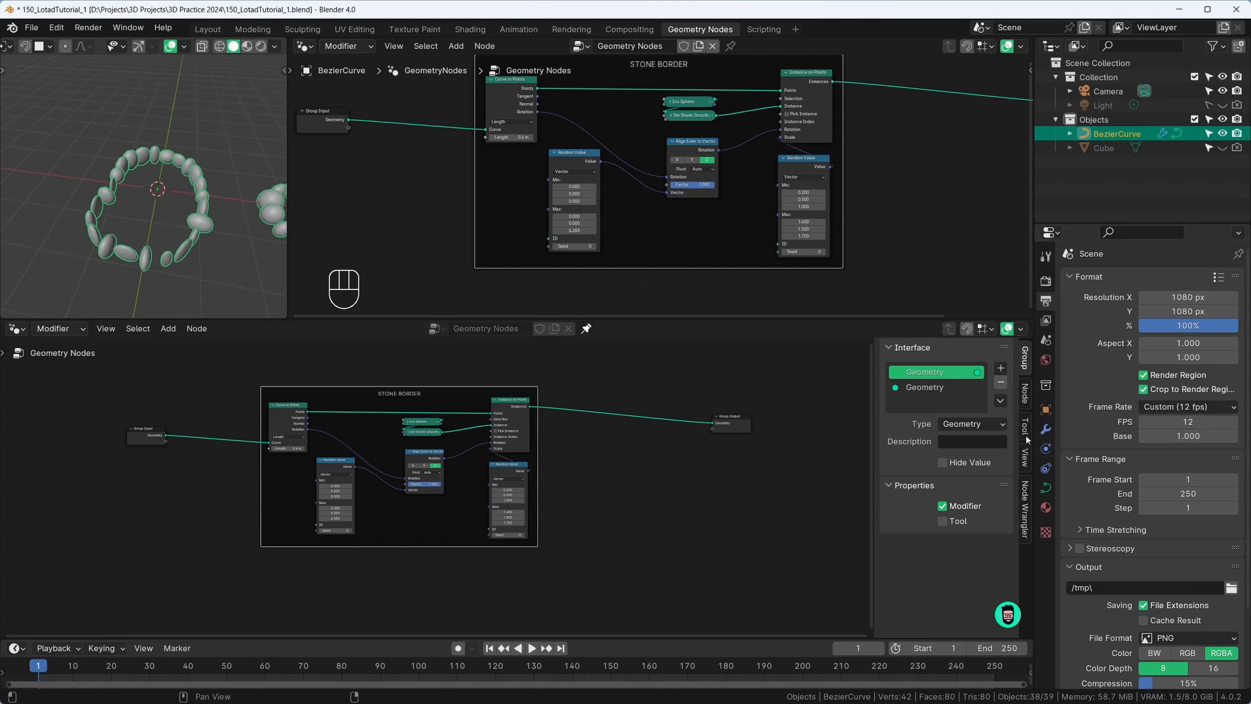
click(1024, 396)
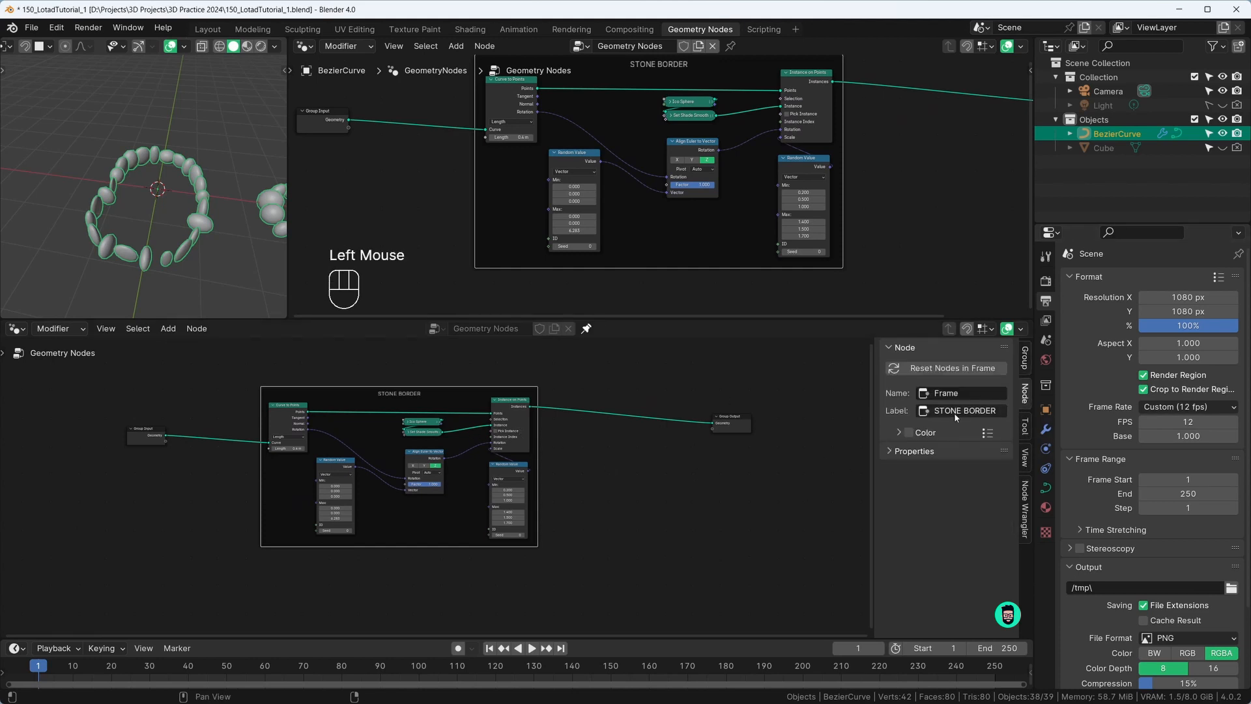
click(923, 452)
drag(944, 472, 1030, 472)
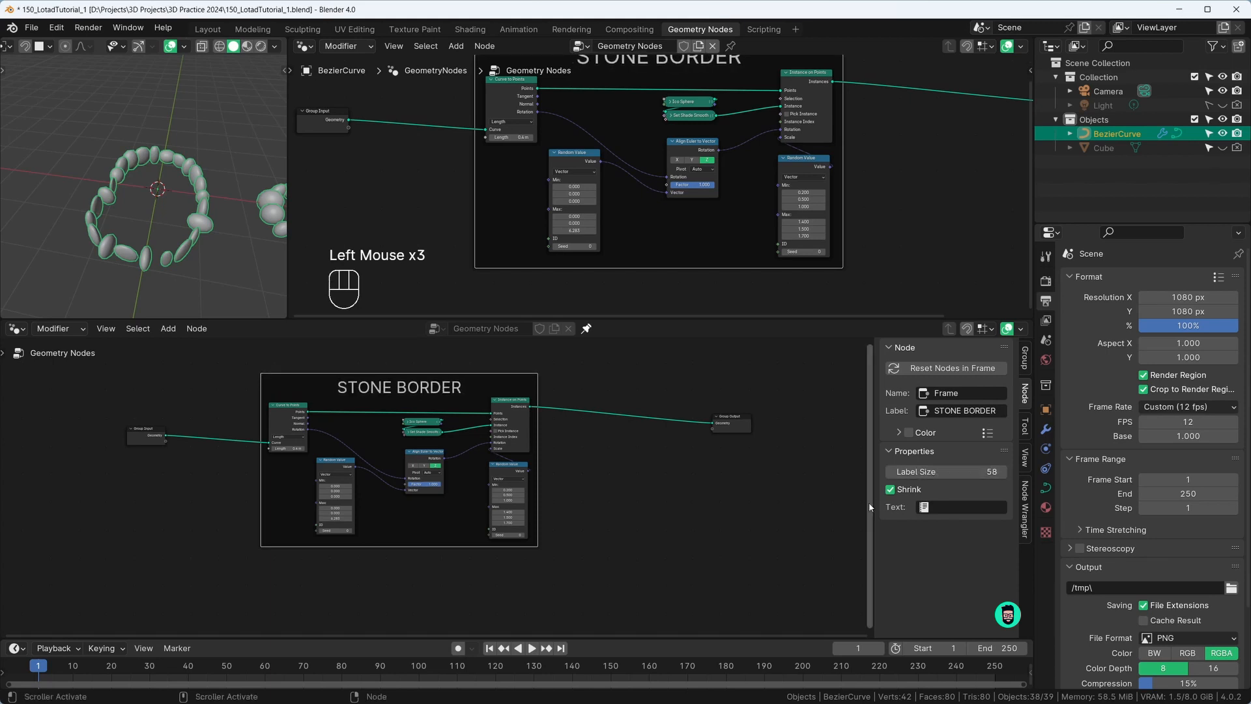
click(890, 489)
click(899, 492)
click(893, 491)
click(892, 491)
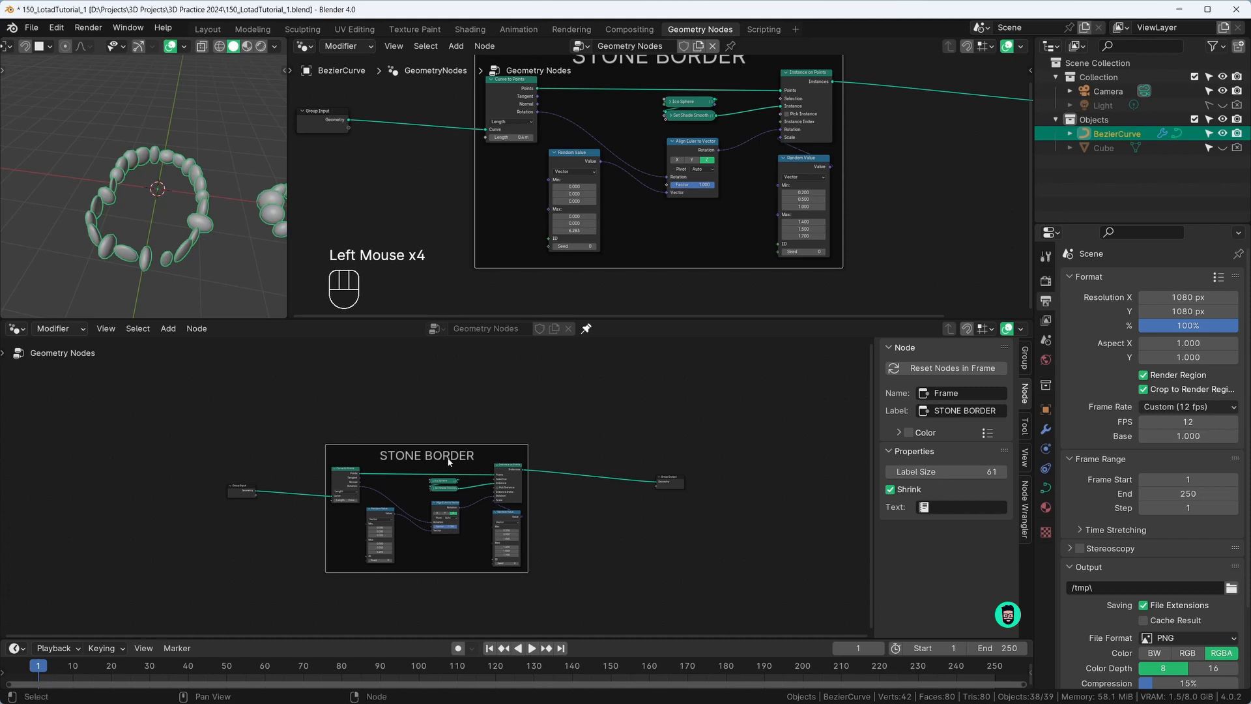
Turn off Shrink for the STONE BORDER frame and check the label at several zoom levels
scroll(449, 462, up, 5)
scroll(452, 459, down, 1)
scroll(455, 459, up, 2)
scroll(457, 457, down, 3)
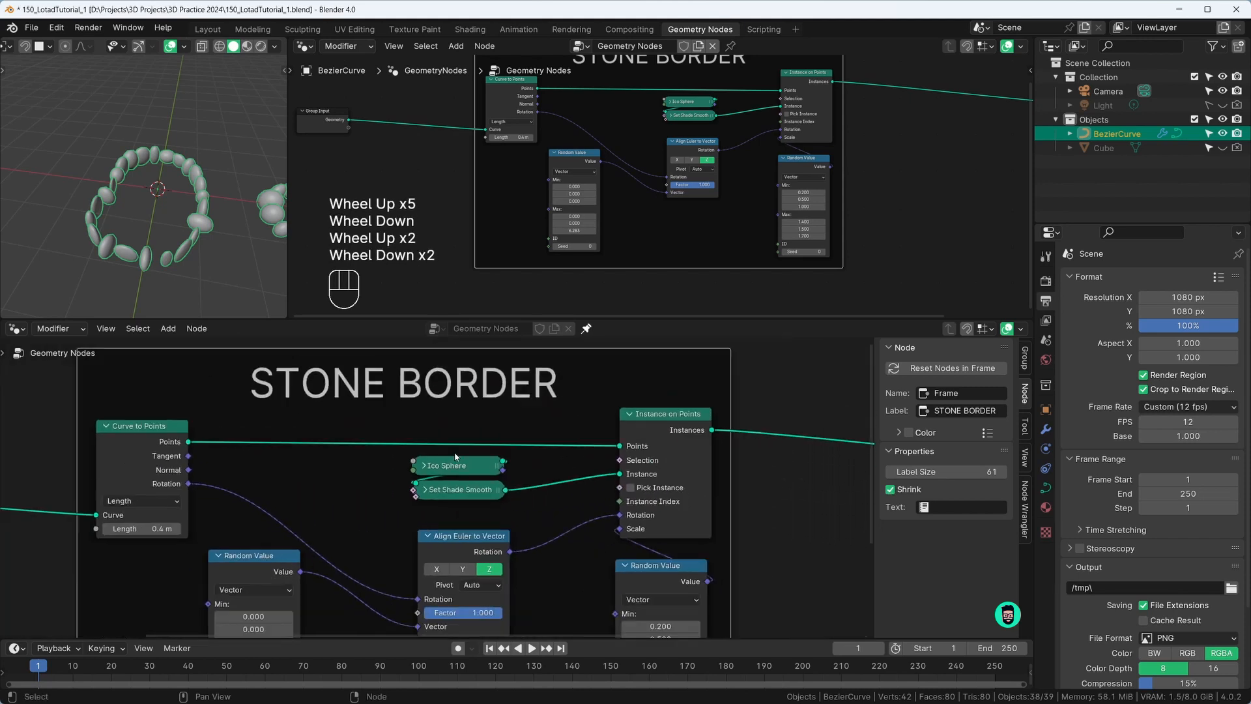
scroll(455, 456, up, 3)
middle_drag(456, 458, 511, 464)
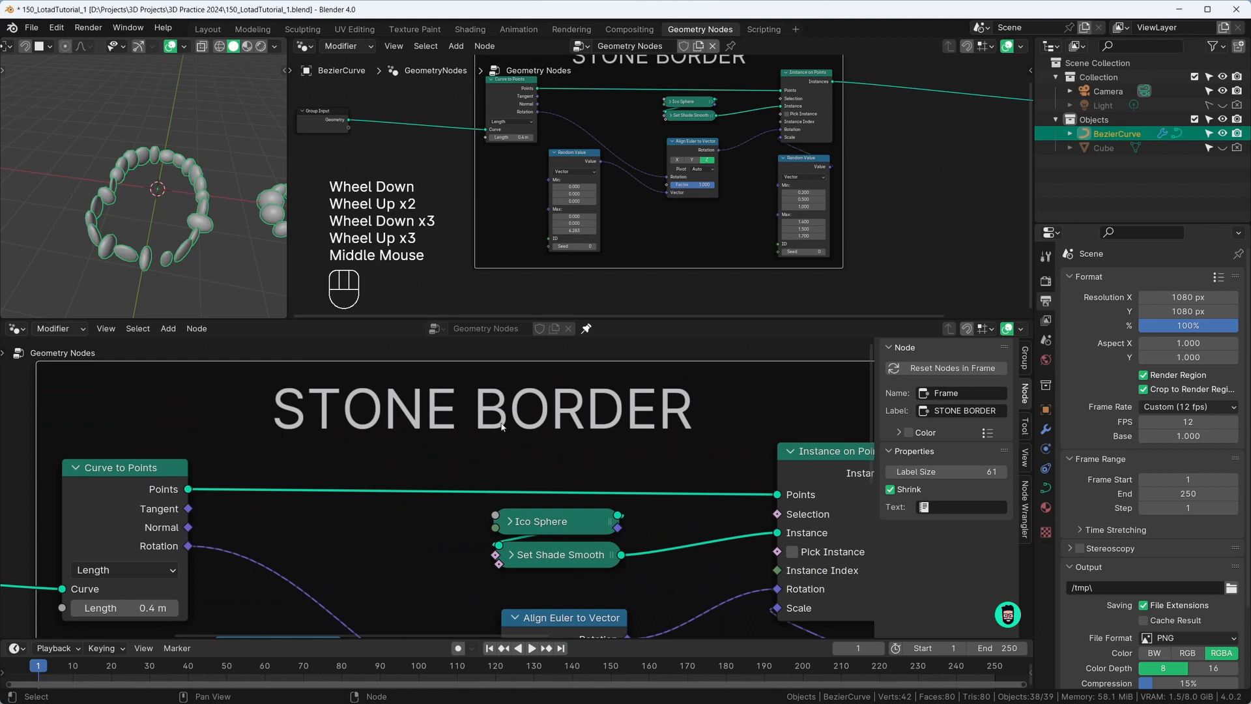
click(891, 490)
scroll(487, 459, down, 15)
scroll(487, 459, up, 4)
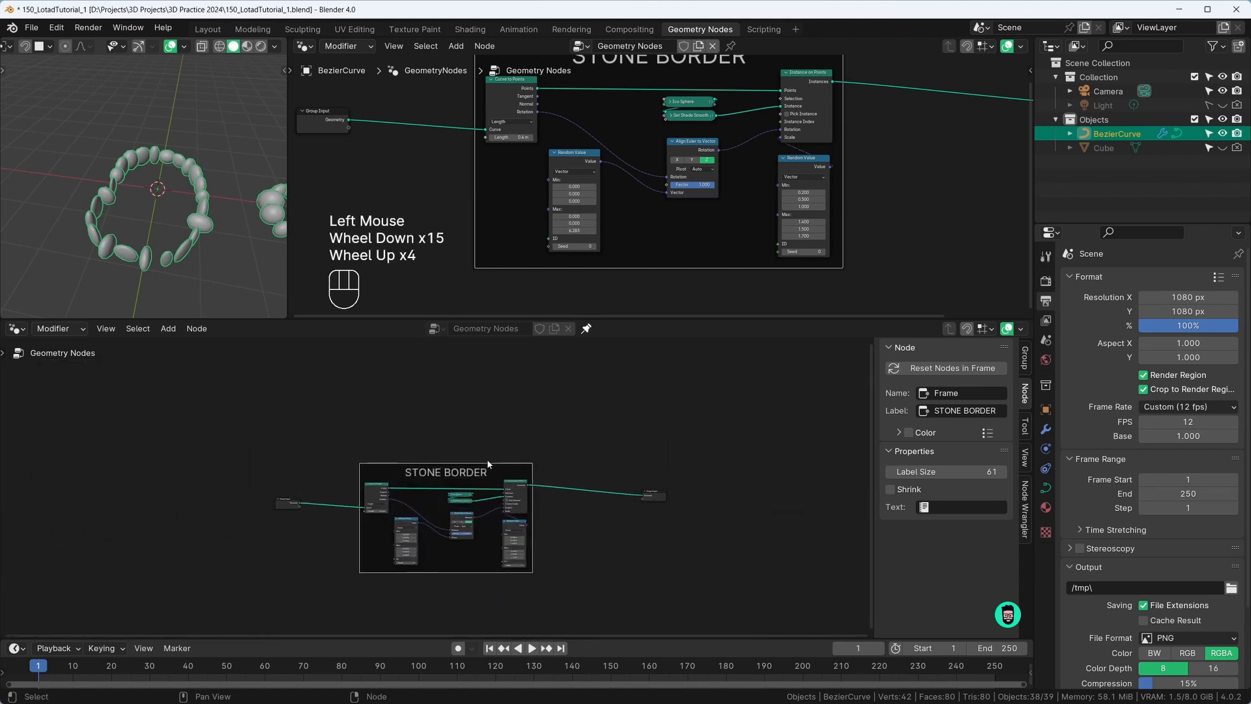
scroll(487, 462, up, 16)
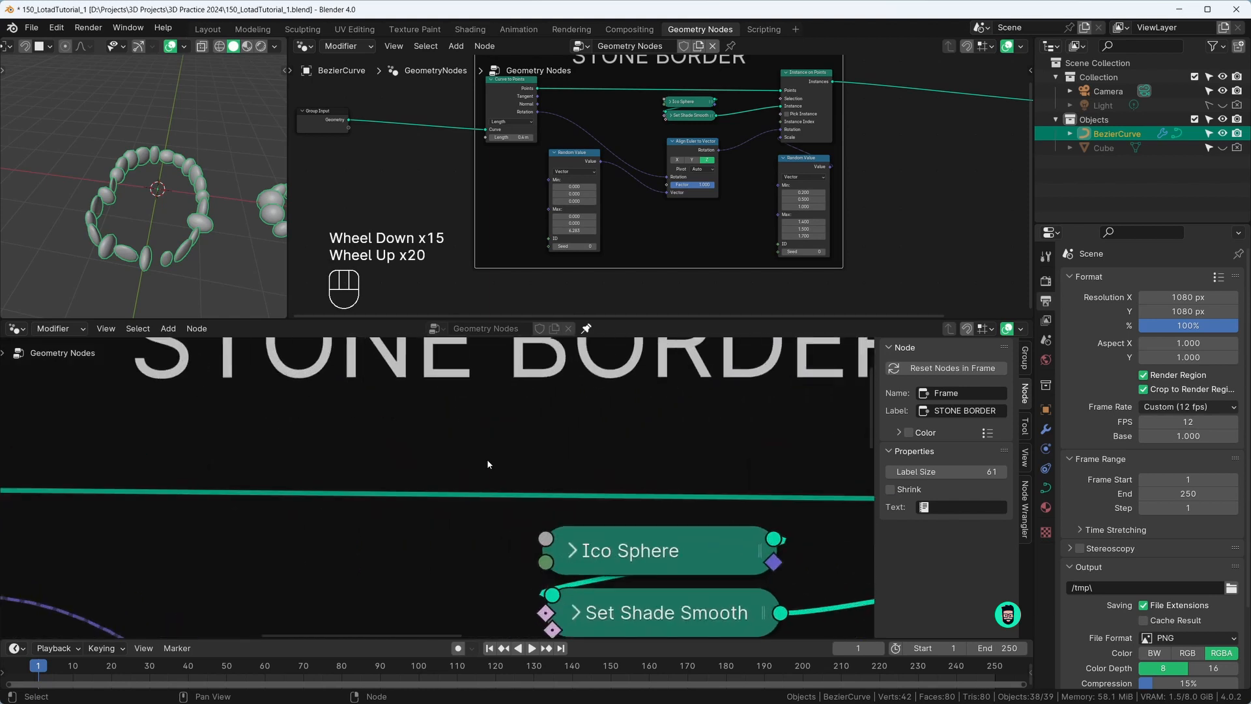
scroll(488, 462, down, 11)
scroll(487, 462, up, 5)
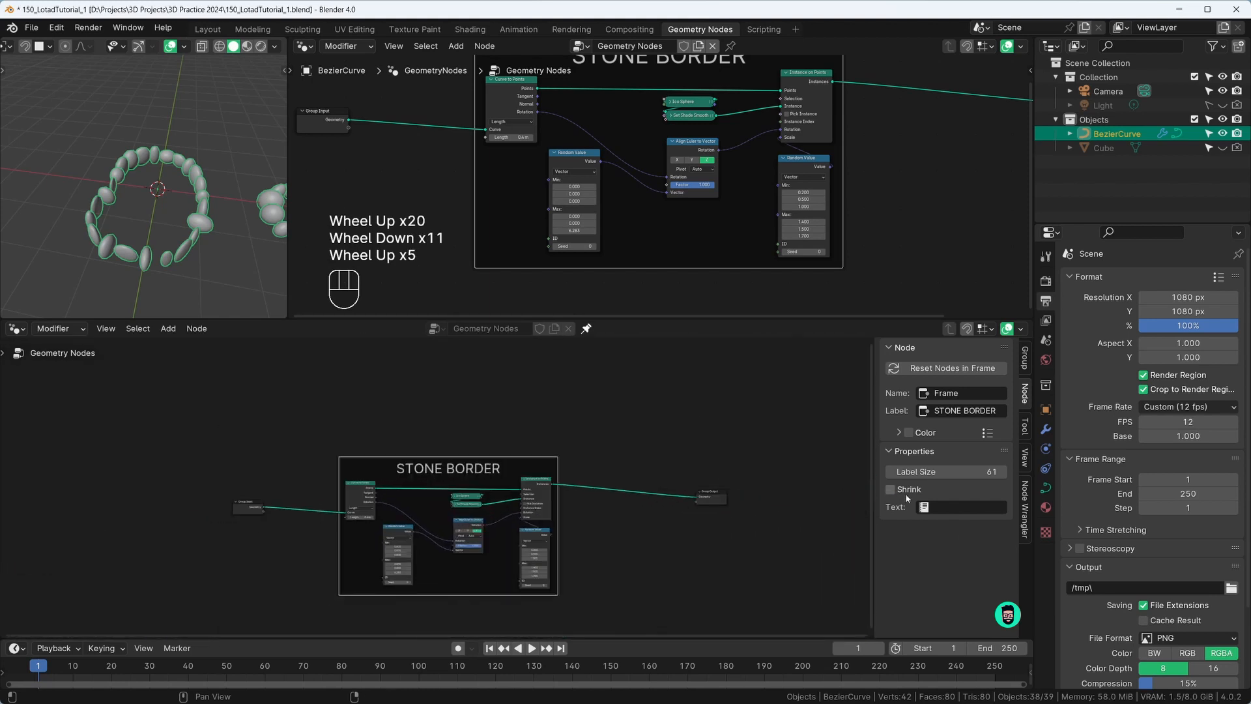
scroll(454, 487, down, 2)
scroll(455, 487, up, 1)
Rearrange the Group Input, STONE BORDER frame and Group Output to leave free space between them
click(246, 502)
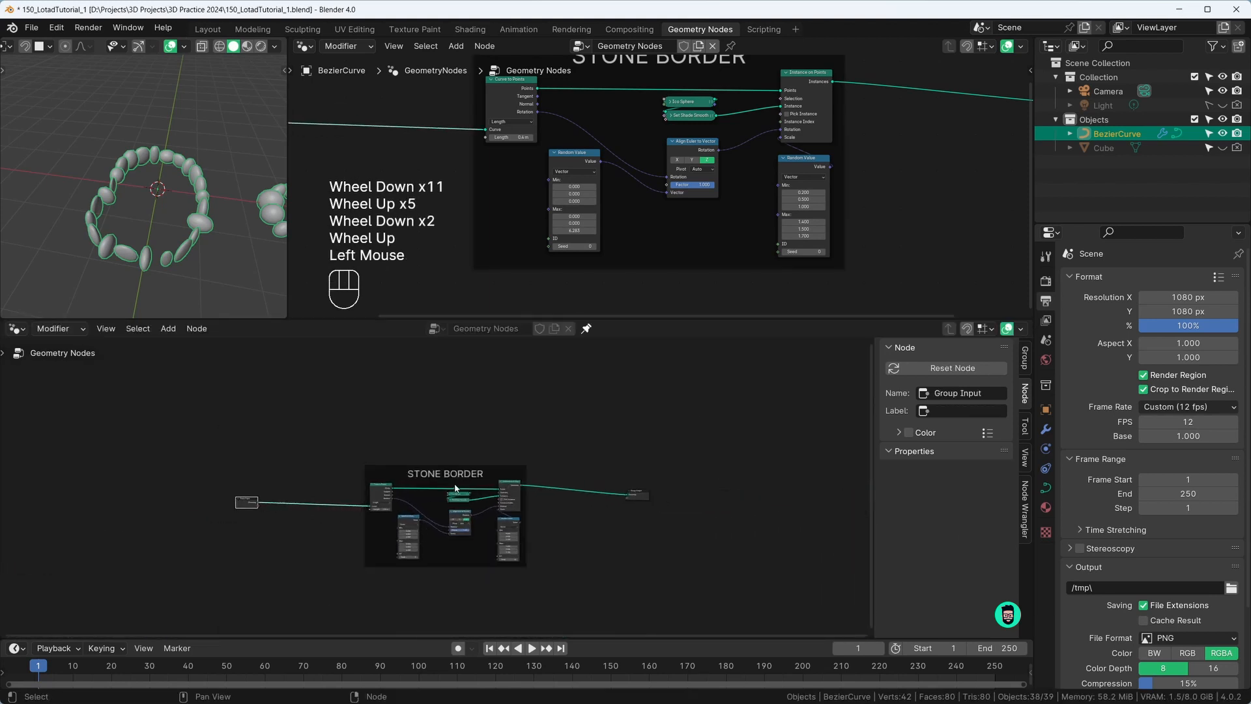
drag(455, 487, 402, 489)
drag(636, 494, 637, 489)
drag(431, 477, 457, 478)
scroll(639, 222, down, 5)
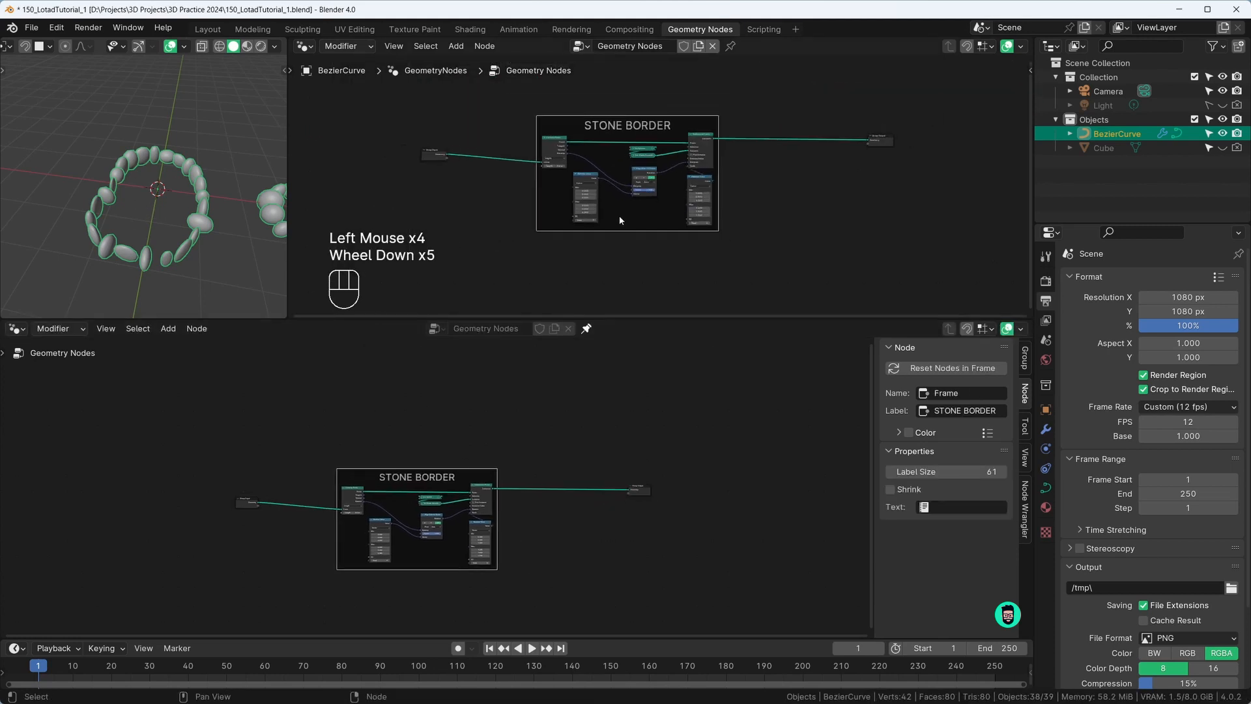
scroll(619, 217, up, 4)
middle_drag(277, 515, 378, 489)
drag(378, 498, 349, 465)
drag(350, 478, 318, 479)
scroll(323, 482, up, 4)
middle_drag(311, 478, 395, 572)
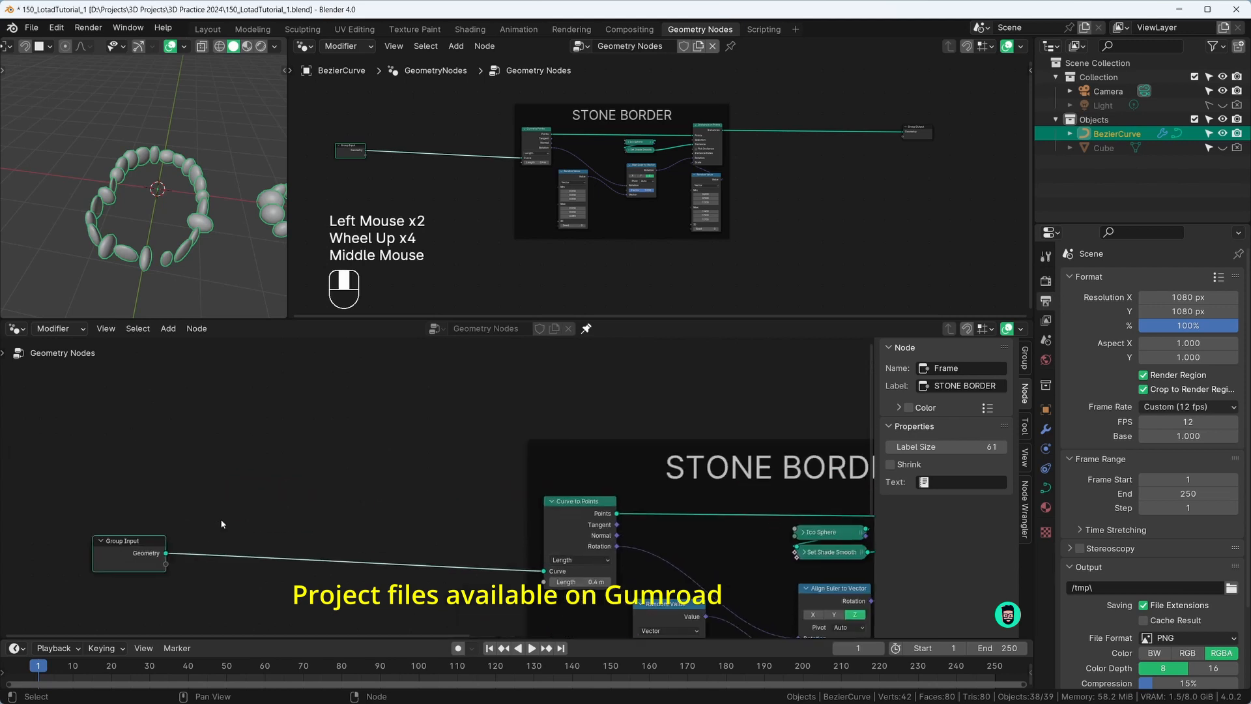
Add a Fill Curve node fed by the Group Input's Geometry, placed above the STONE BORDER frame
drag(169, 556, 346, 399)
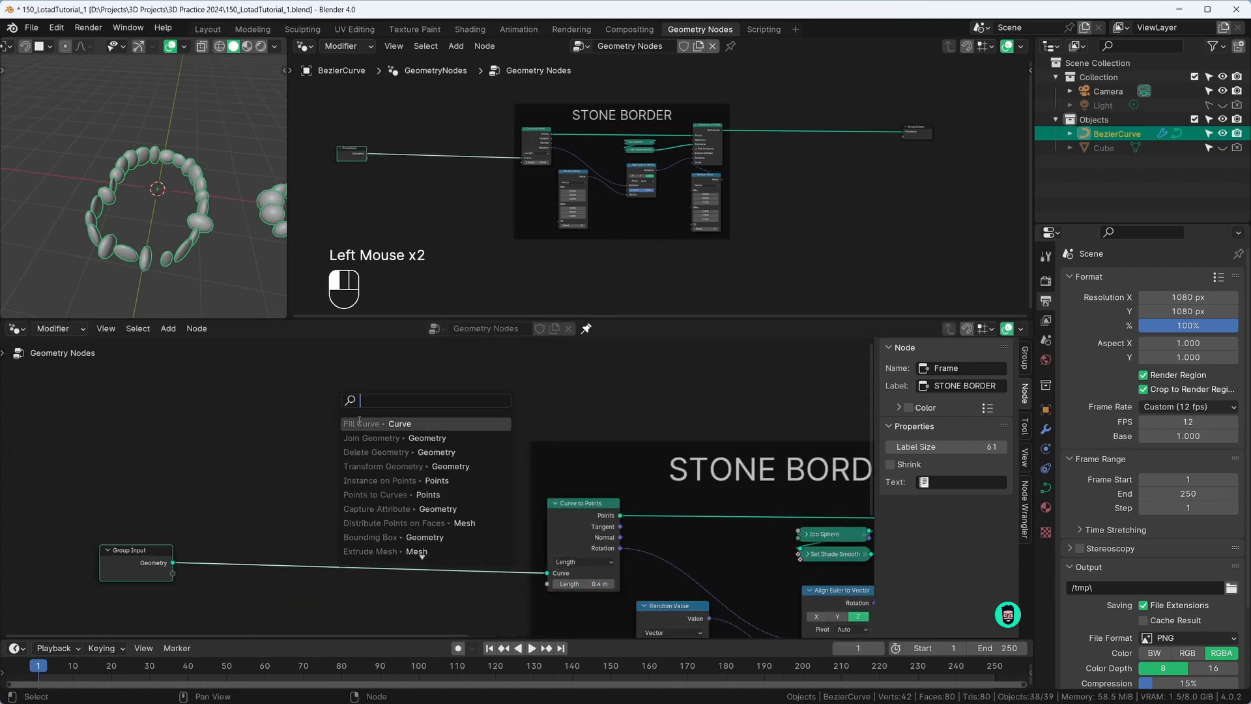
text(fill c)
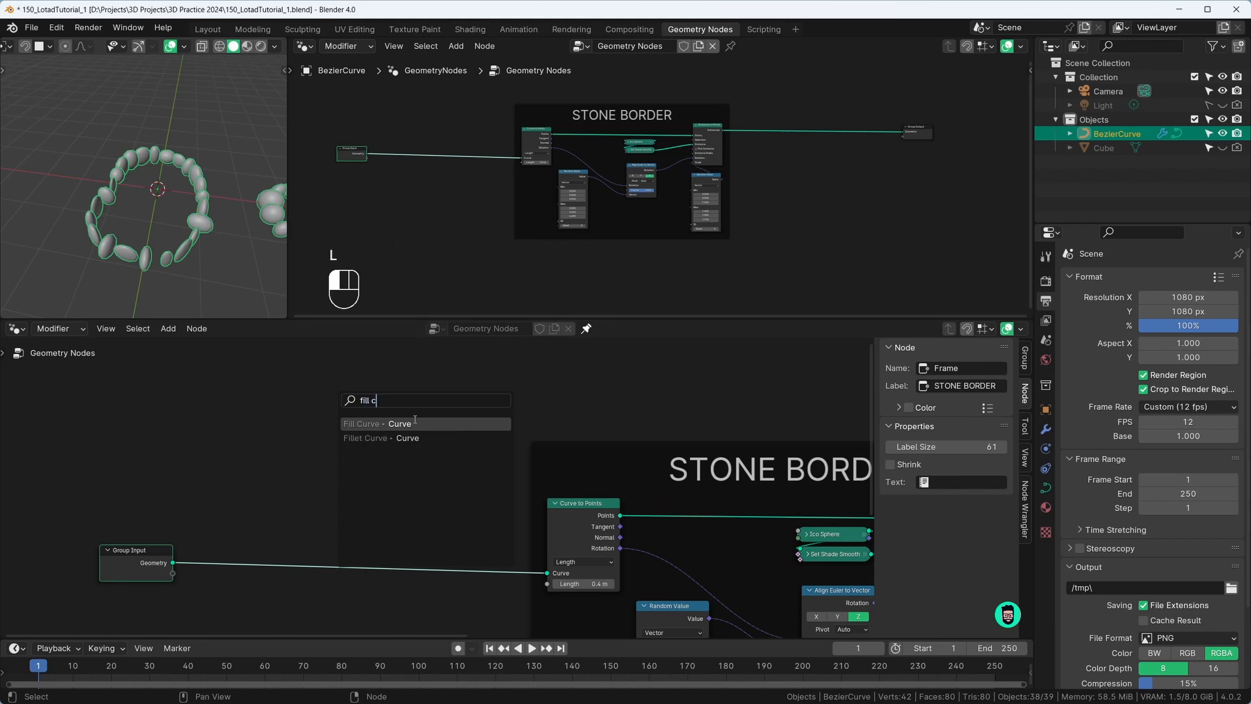
text(u)
click(415, 423)
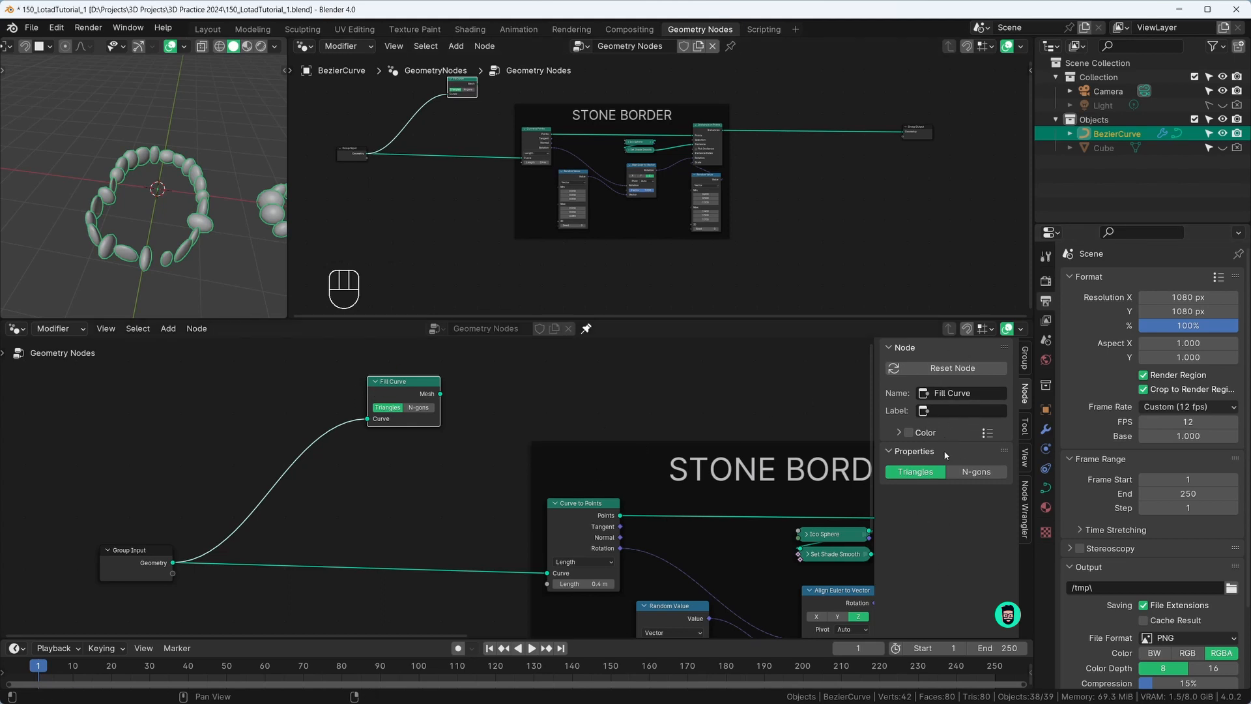
key(n)
Shift the Fill Curve node slightly and move the Group Output farther from the STONE BORDER frame
scroll(893, 466, down, 5)
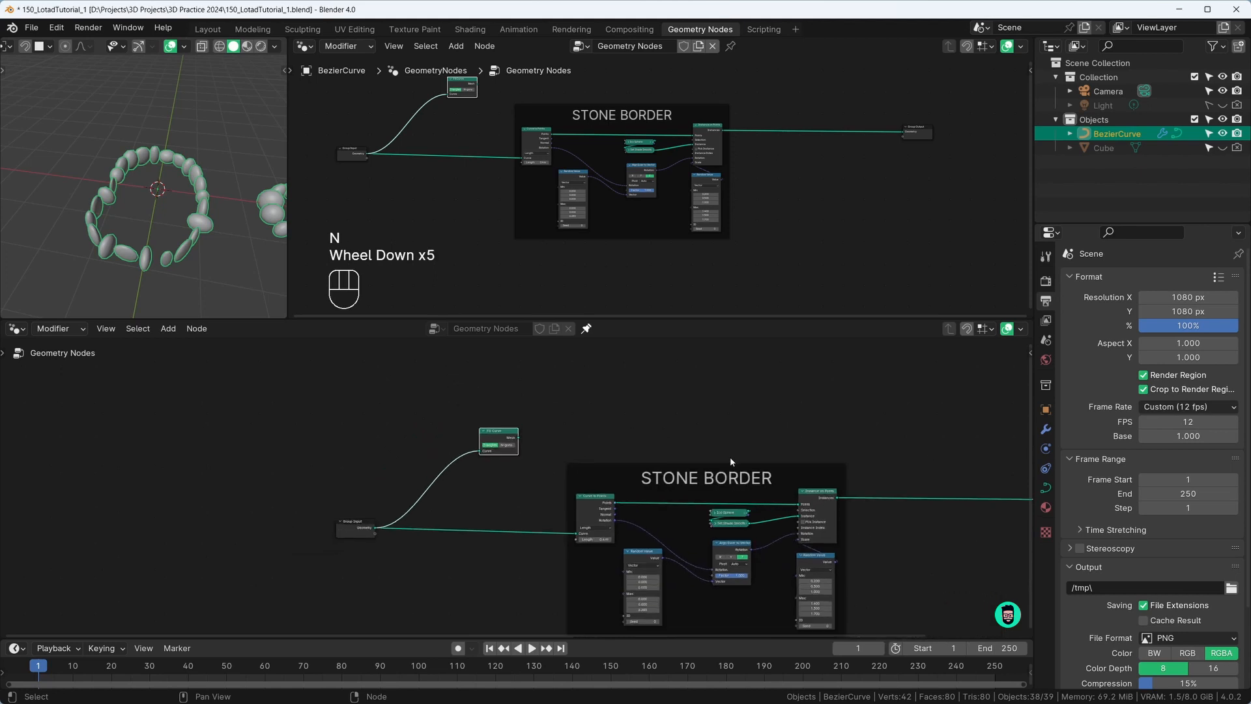
middle_drag(661, 460, 400, 461)
drag(251, 442, 257, 437)
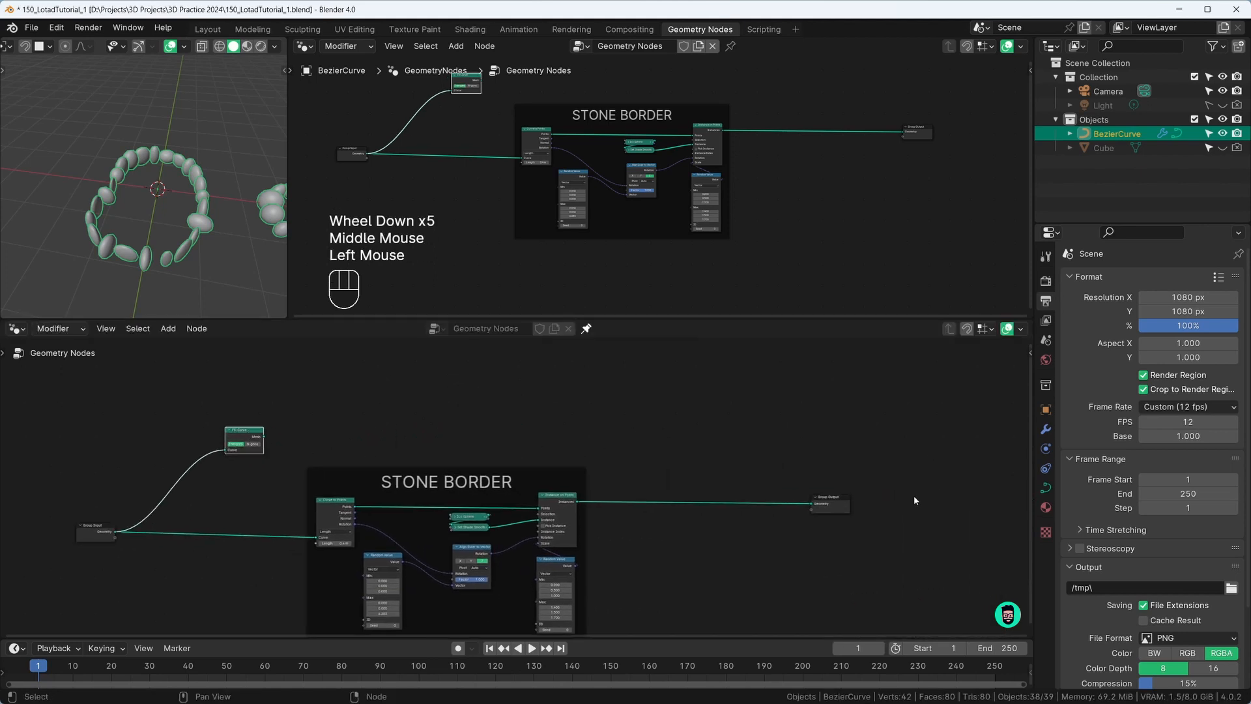
drag(837, 505, 901, 504)
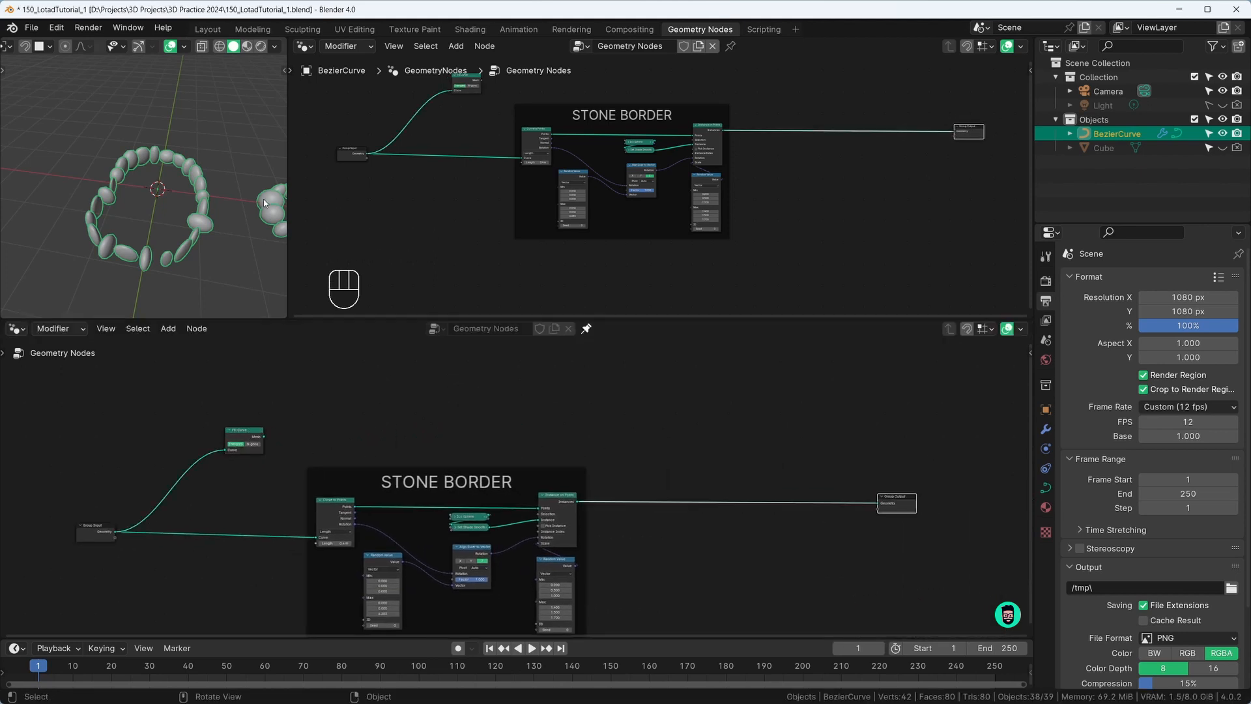
middle_drag(263, 198, 182, 219)
Try feeding the Fill Curve mesh directly into the Group Output, and undo that connection
drag(247, 428, 881, 503)
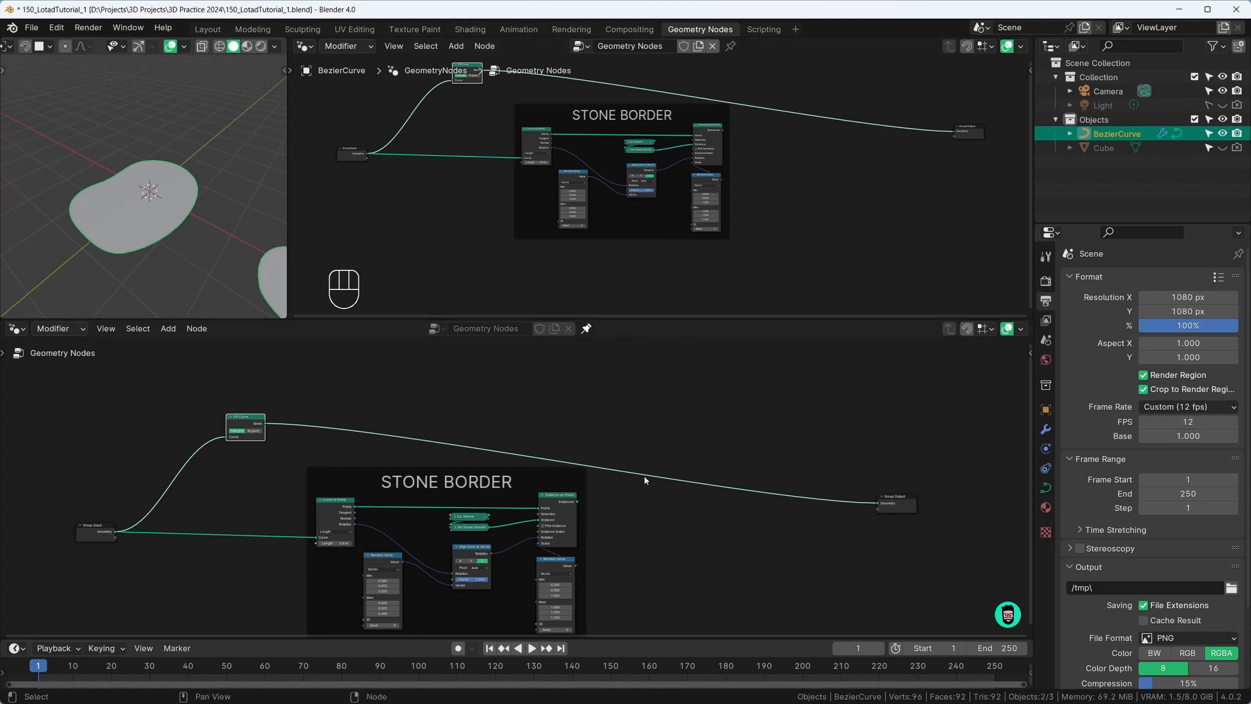
key(ctrl)
key(ctrl+z)
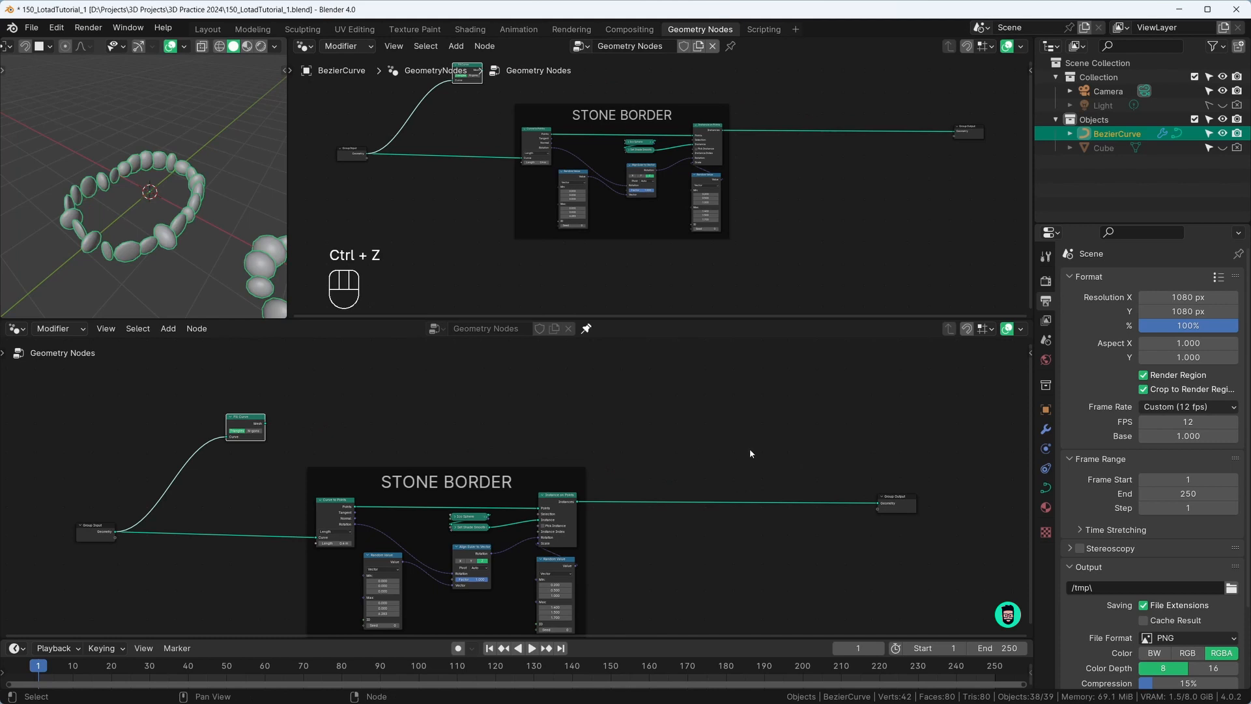
Insert a Join Geometry node before the Group Output and connect the Fill Curve mesh to it alongside the stones
key(shift+a)
text(join)
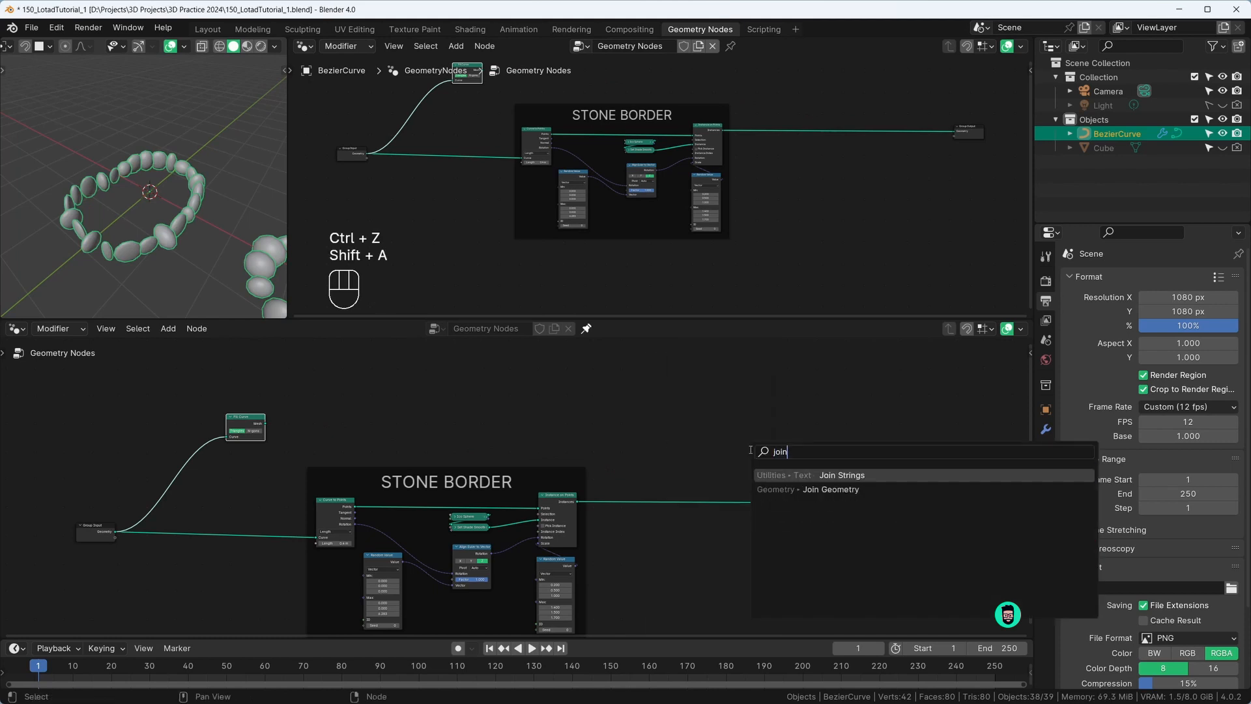
click(795, 489)
click(829, 494)
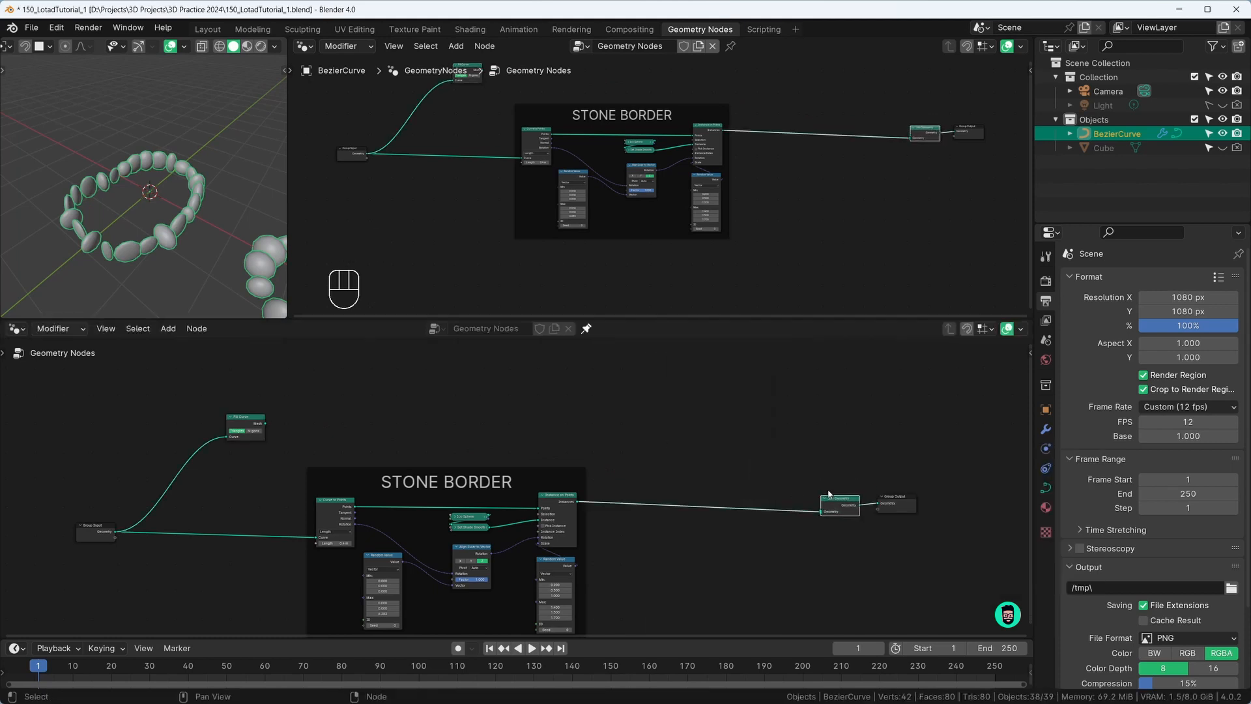
drag(265, 423, 823, 513)
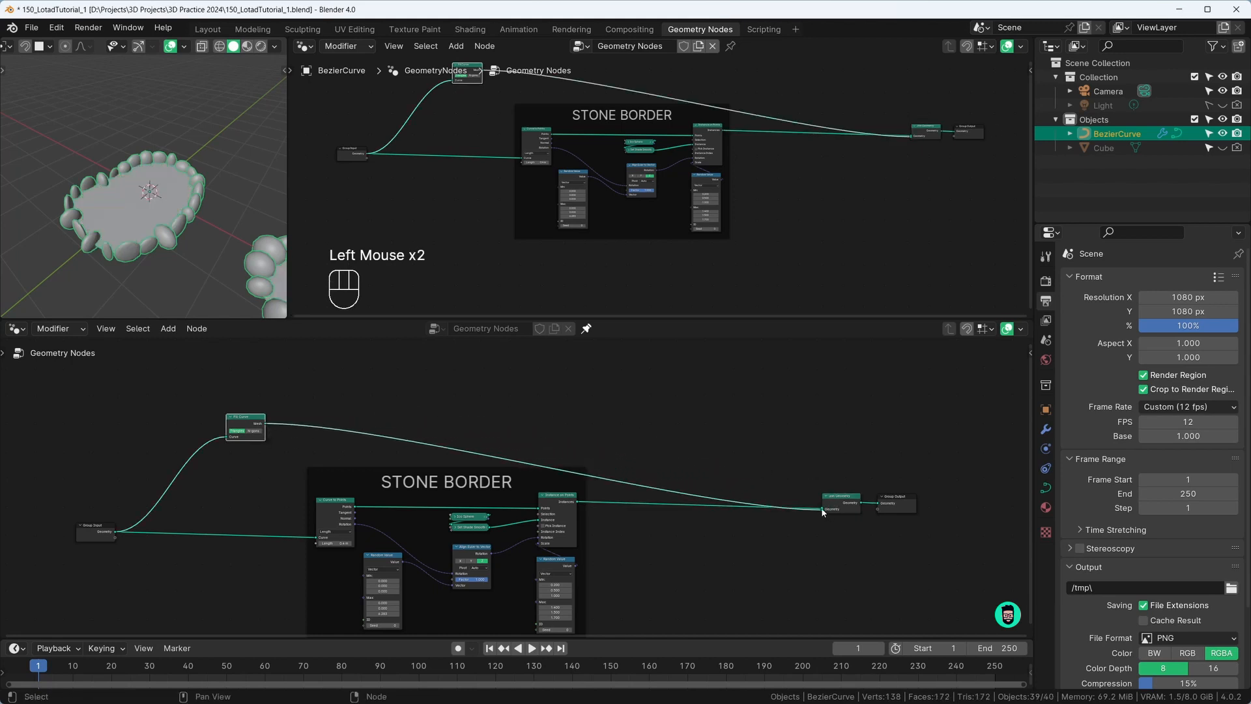
middle_drag(111, 208, 120, 238)
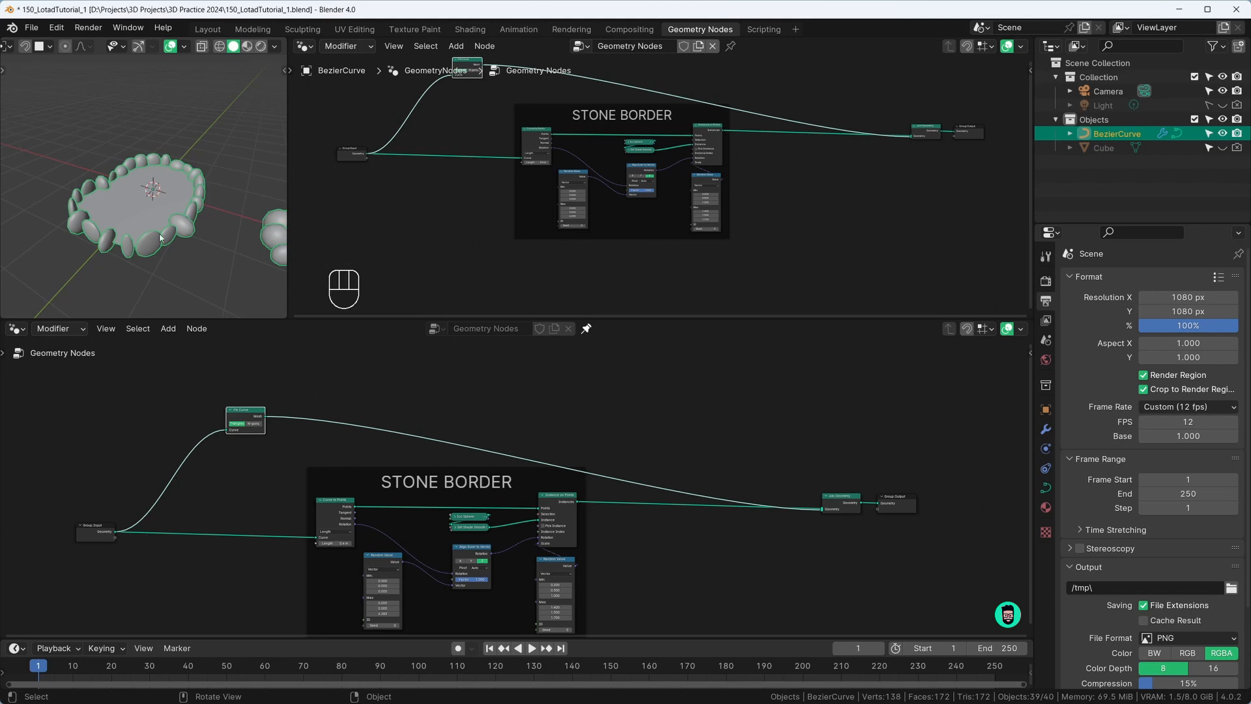
Create a new material on the BezierCurve object and name it Water
click(1046, 507)
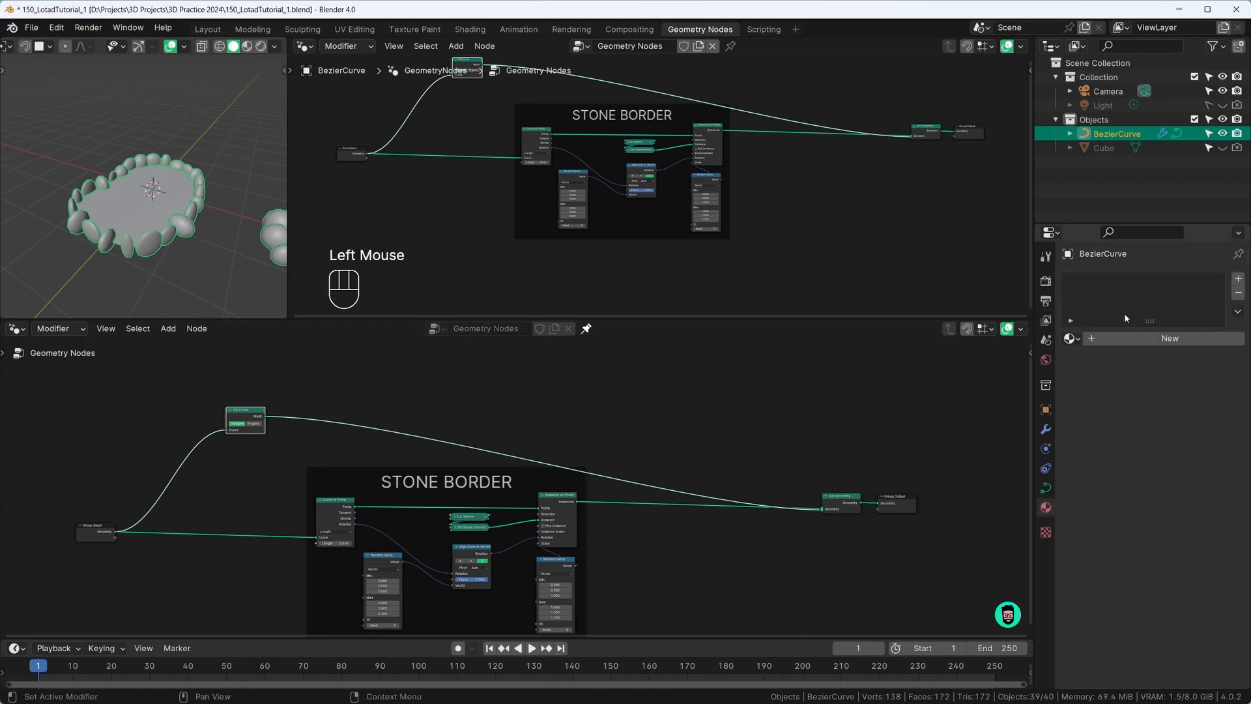
click(1113, 338)
click(1121, 338)
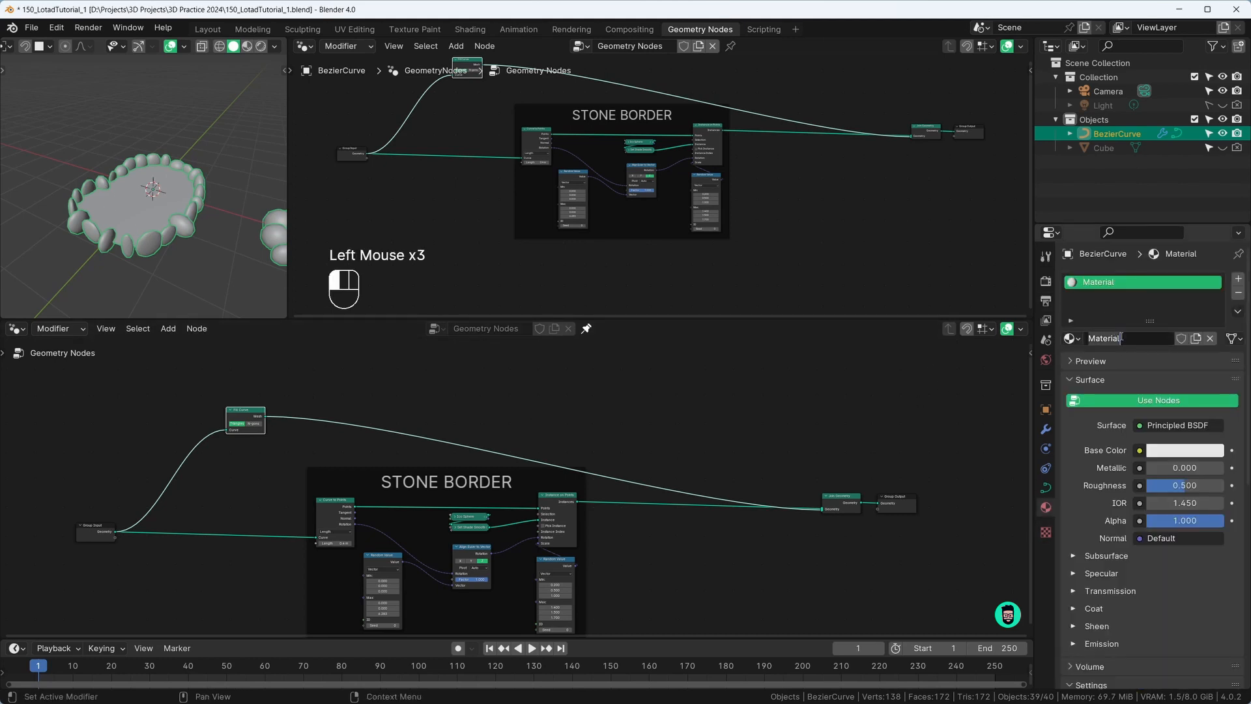
text(Water)
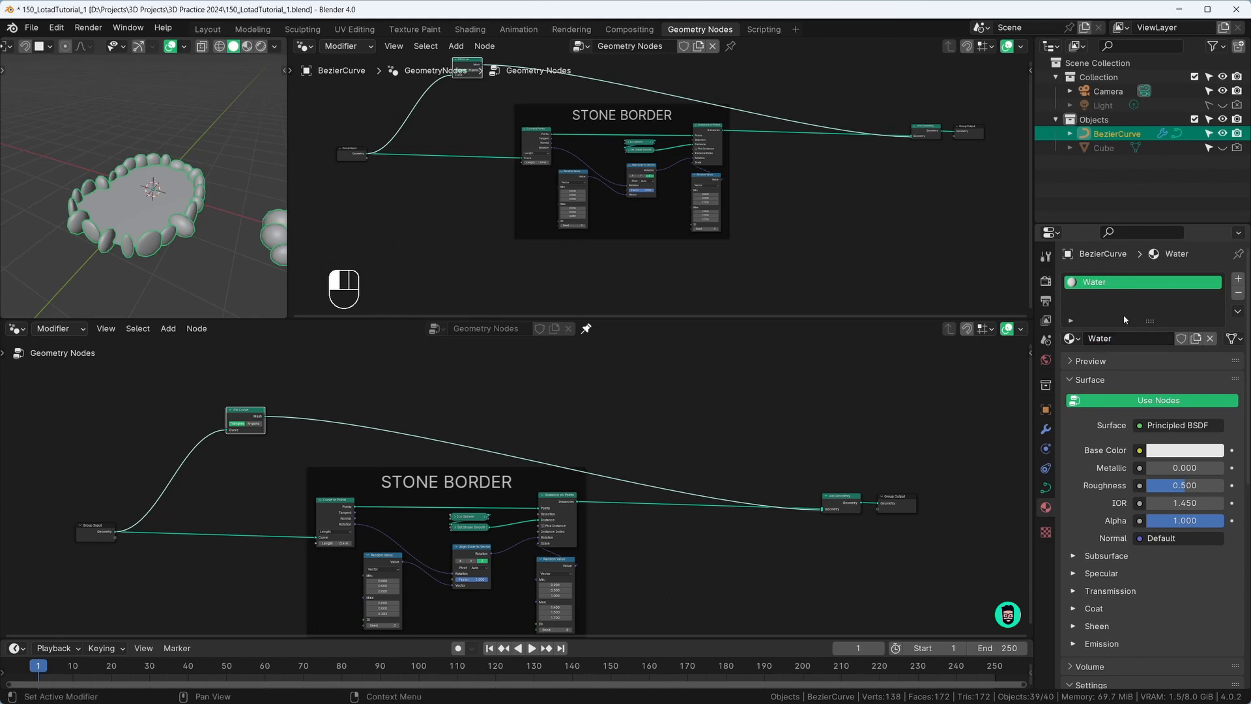
Set the Water material's base color to blue with hue 0.594 and saturation 0.915
click(1169, 447)
drag(1137, 267, 1155, 246)
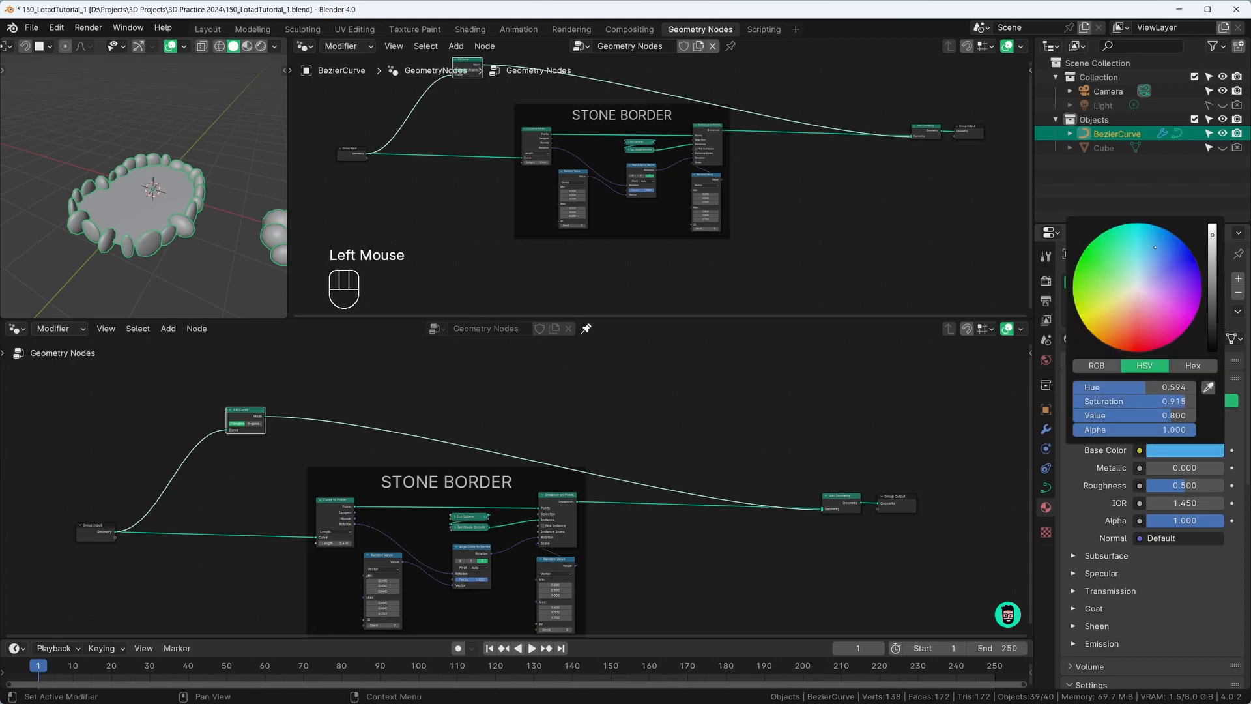
click(1100, 459)
Add a second material slot to the BezierCurve object and create a material named Stone in it
click(1235, 282)
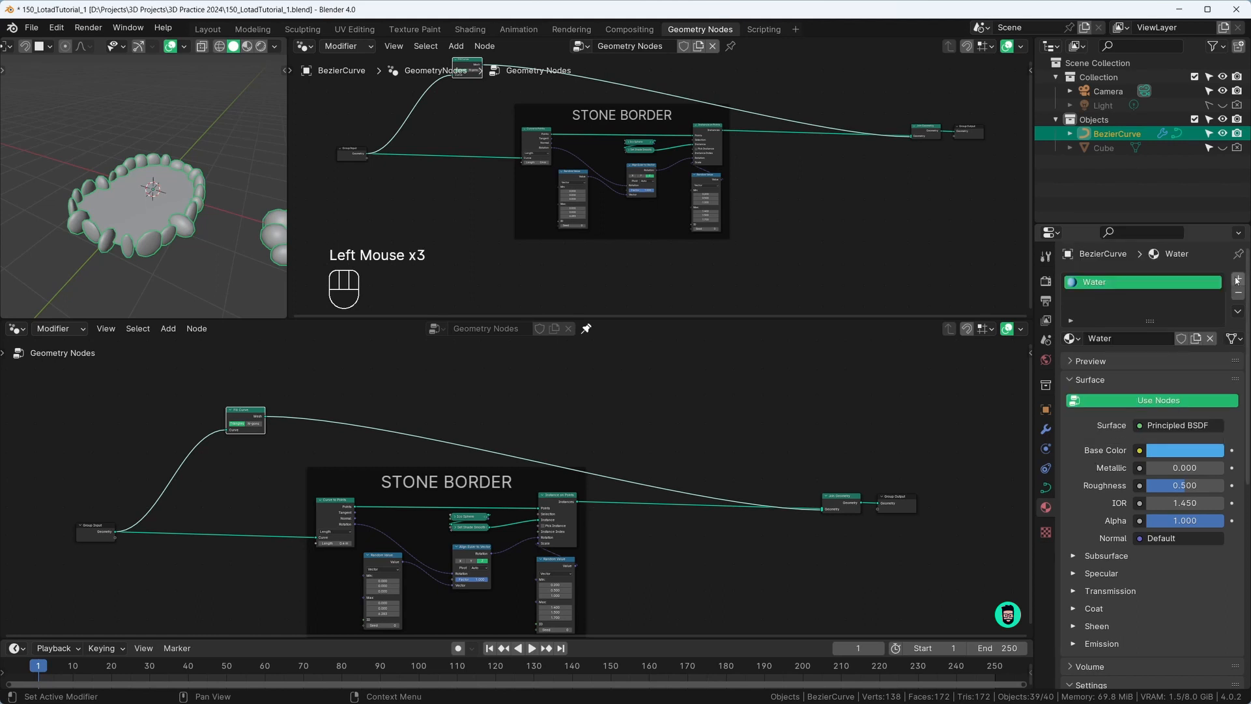
click(1237, 280)
click(1111, 368)
click(1111, 366)
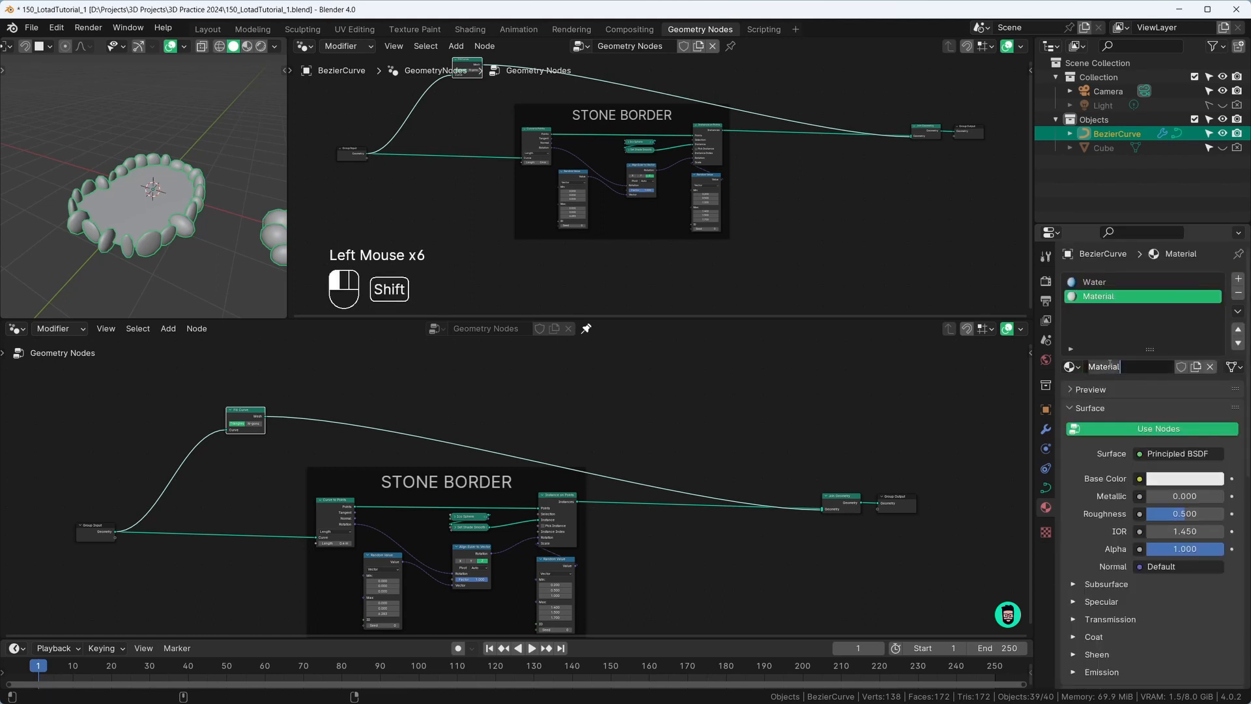
text(Stone)
key(Return)
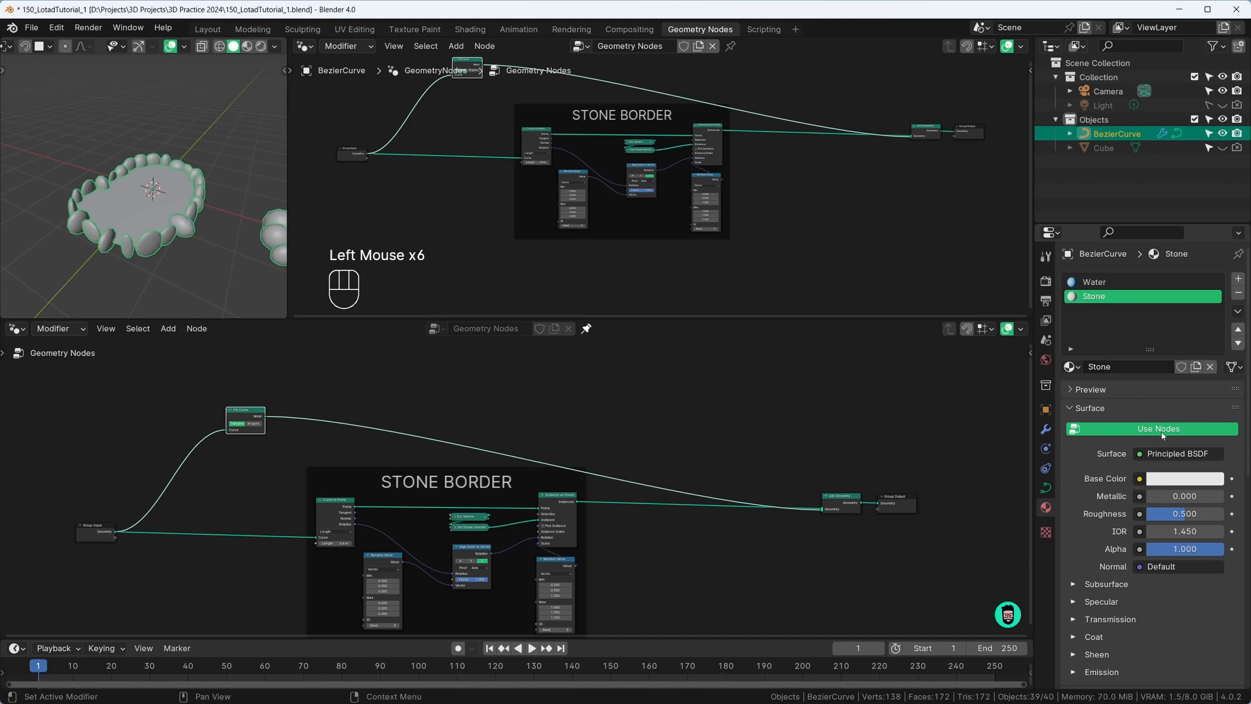
Set the Stone material's base color to a darkened, slightly bluish grey
click(1171, 478)
drag(1147, 300, 1145, 308)
drag(1213, 264, 1143, 309)
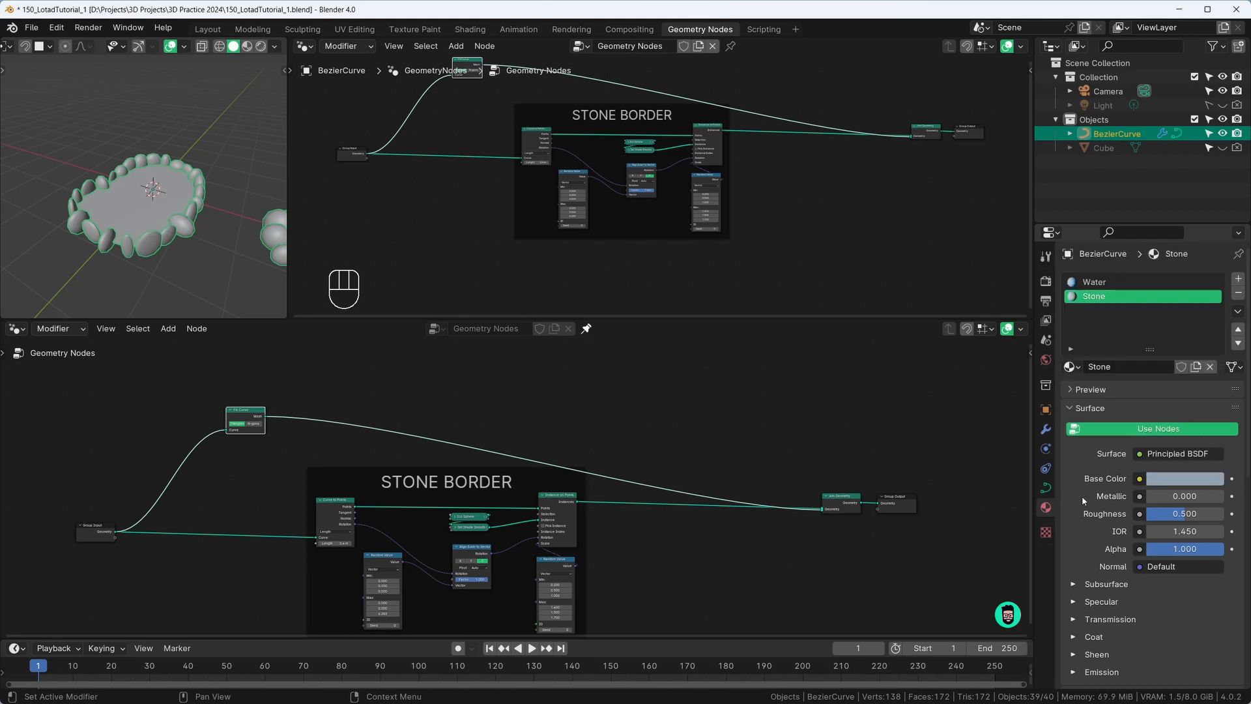
Add a third material slot to the BezierCurve object and create a material named Grass in it
click(1238, 278)
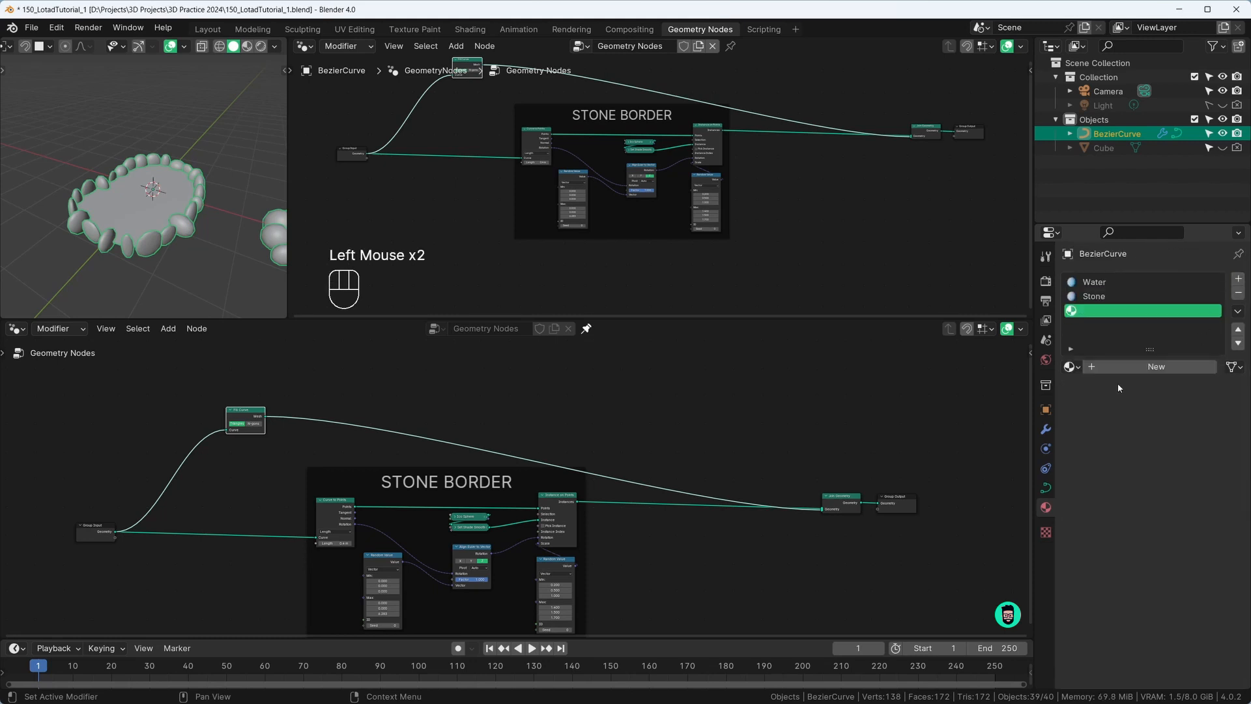
click(1124, 366)
click(1118, 366)
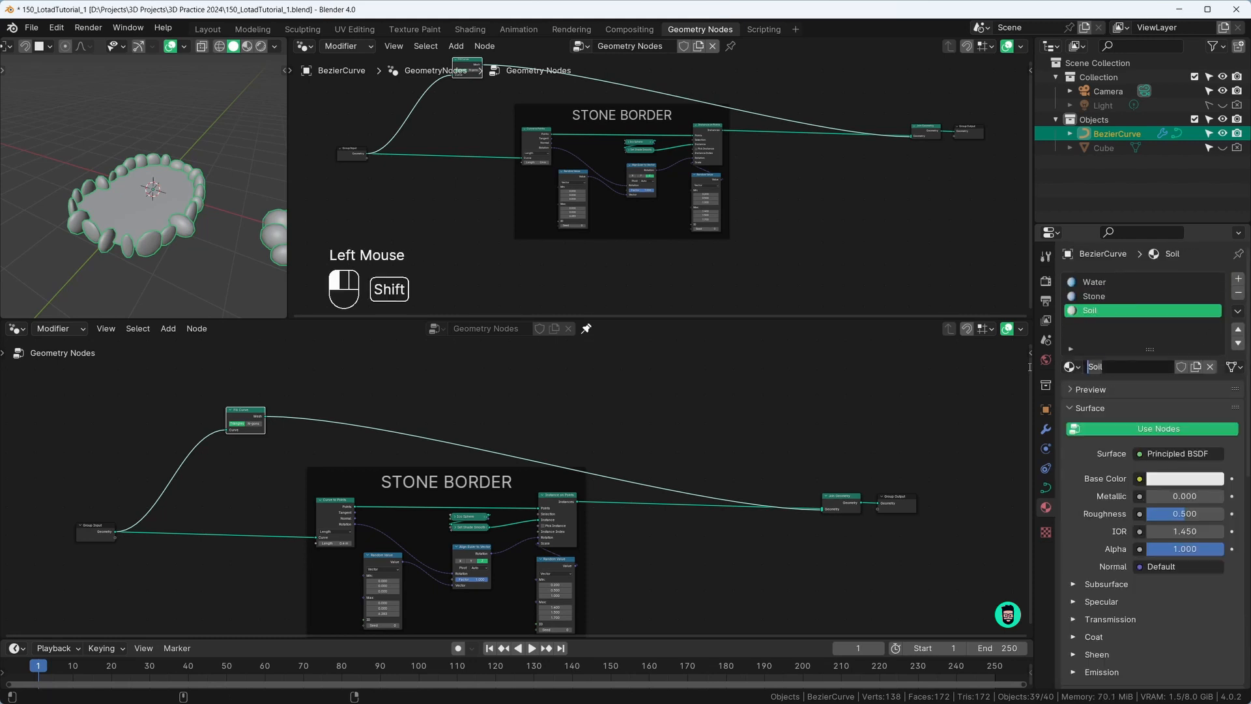
text(Grass)
key(Return)
Set the Grass material's base color to green with a hue of about 0.297 and saturation of about 0.884
click(1175, 479)
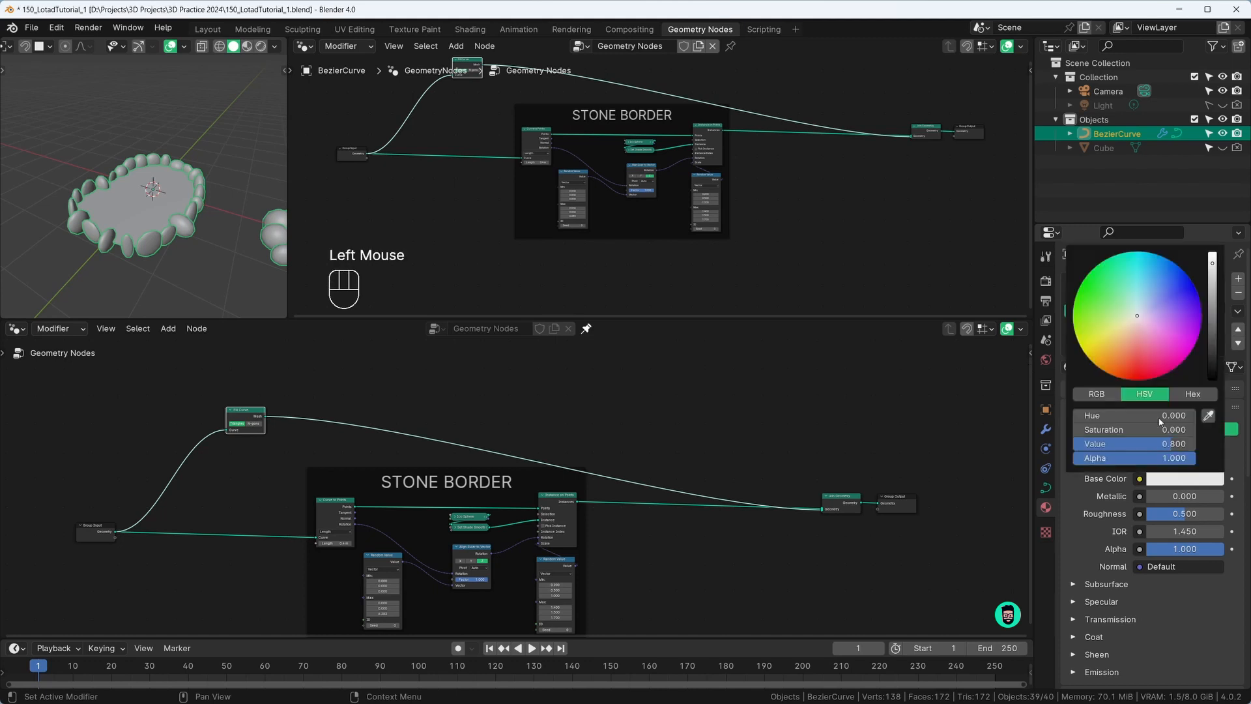
drag(1119, 329, 1097, 310)
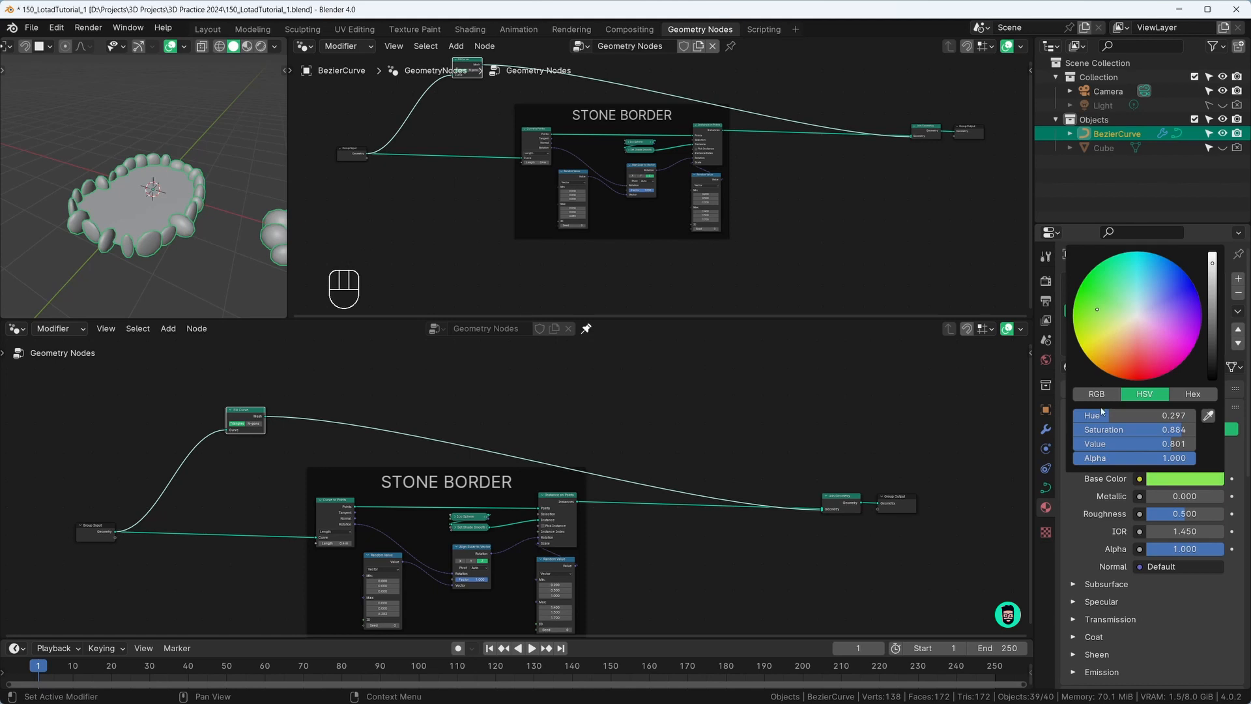
scroll(1166, 304, down, 3)
scroll(1166, 304, up, 1)
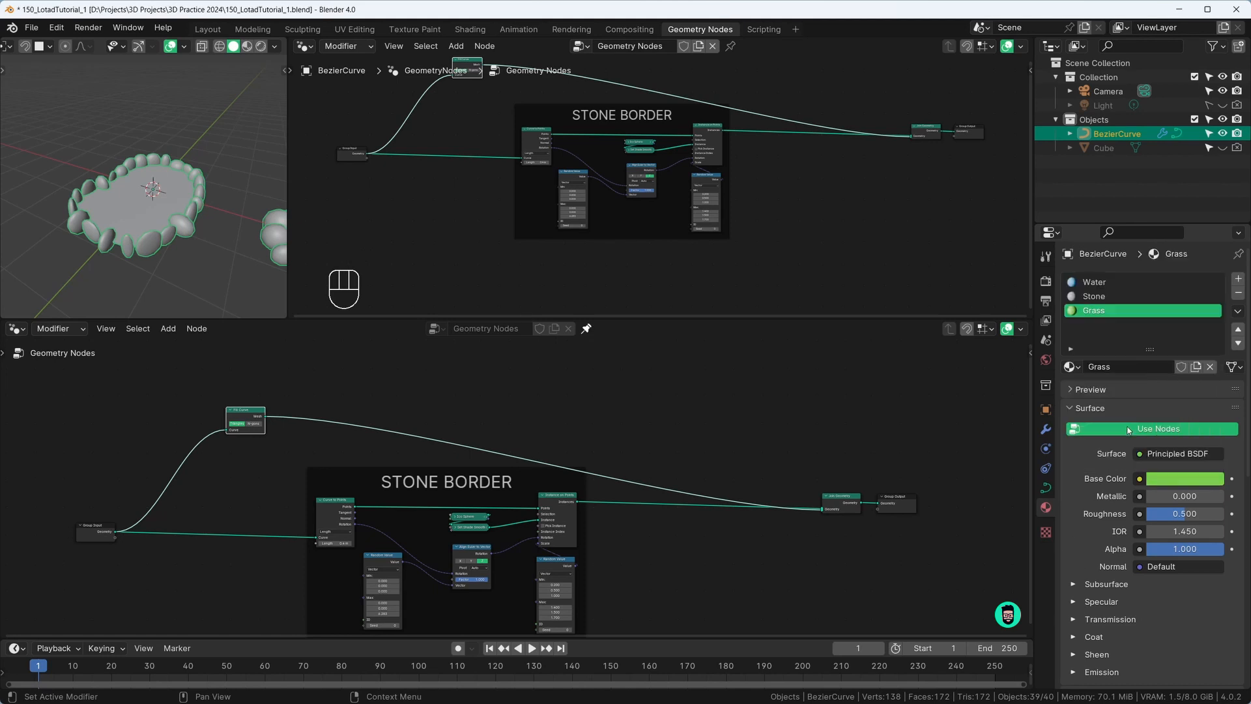
Insert a Set Material node after Instance on Points inside the STONE BORDER frame and assign the Stone material to it
scroll(609, 549, up, 2)
middle_drag(609, 549, 512, 504)
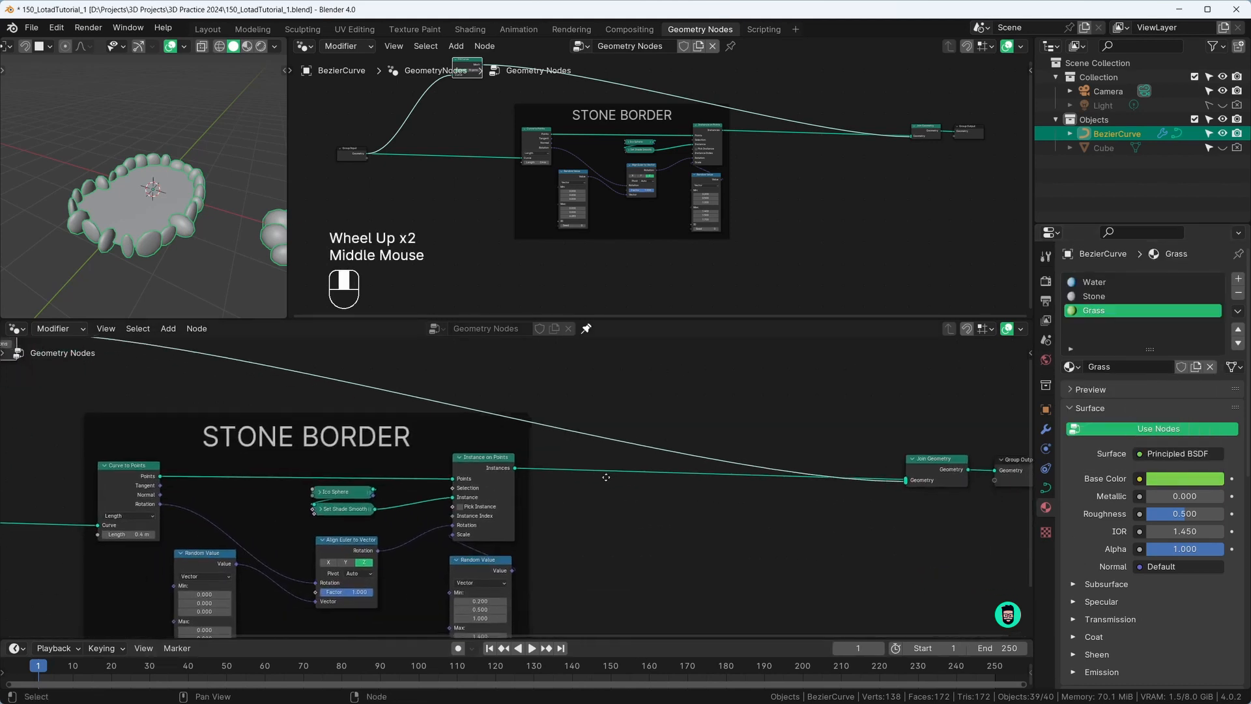
middle_drag(610, 505, 593, 486)
key(shift+a)
text(set)
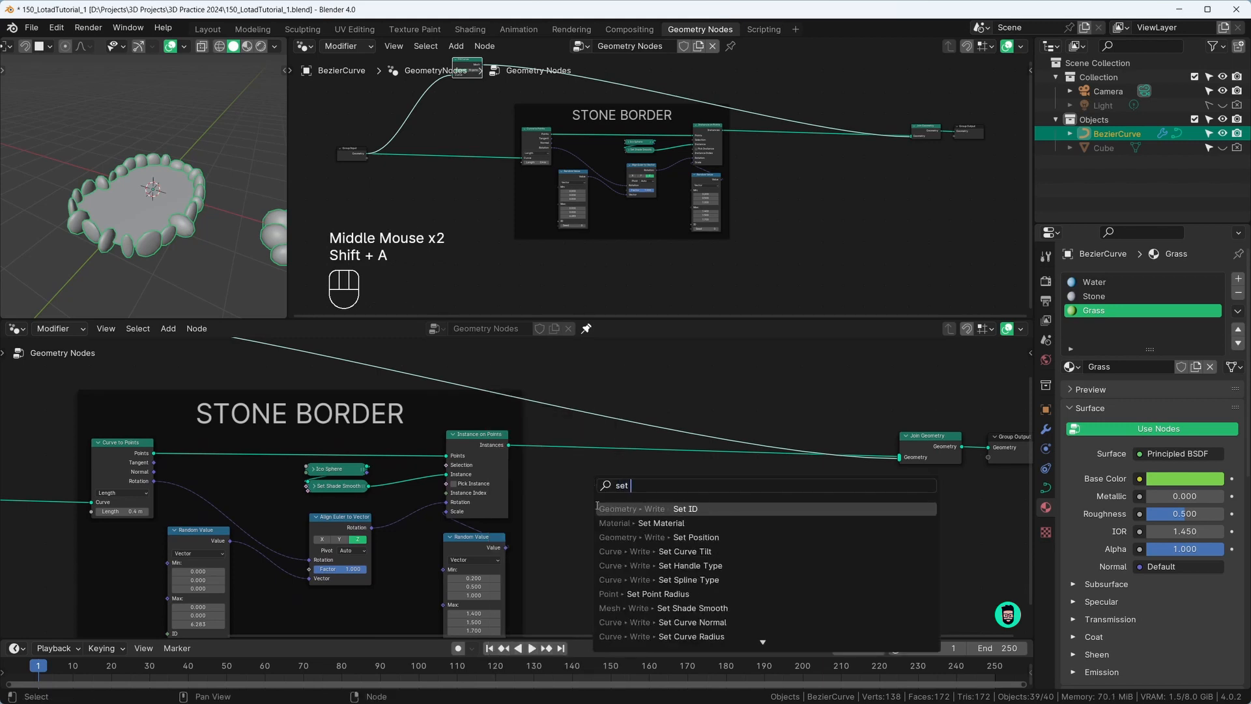
click(626, 523)
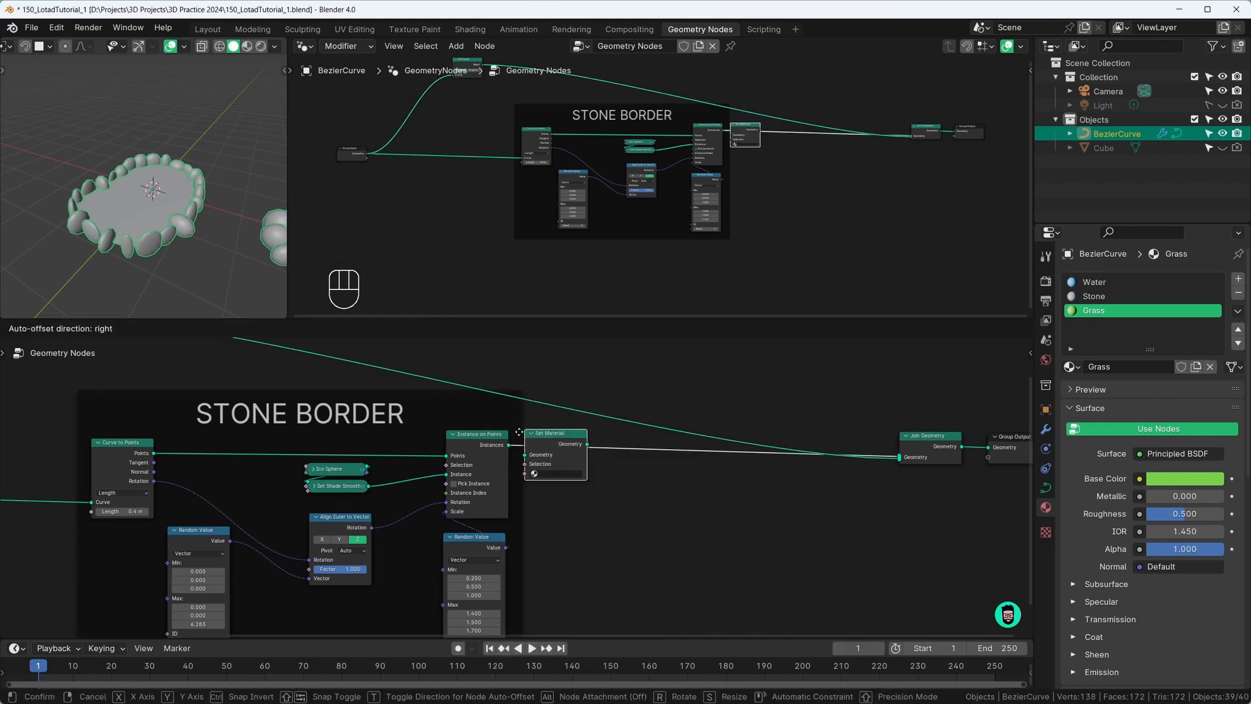
click(513, 434)
drag(567, 444, 543, 439)
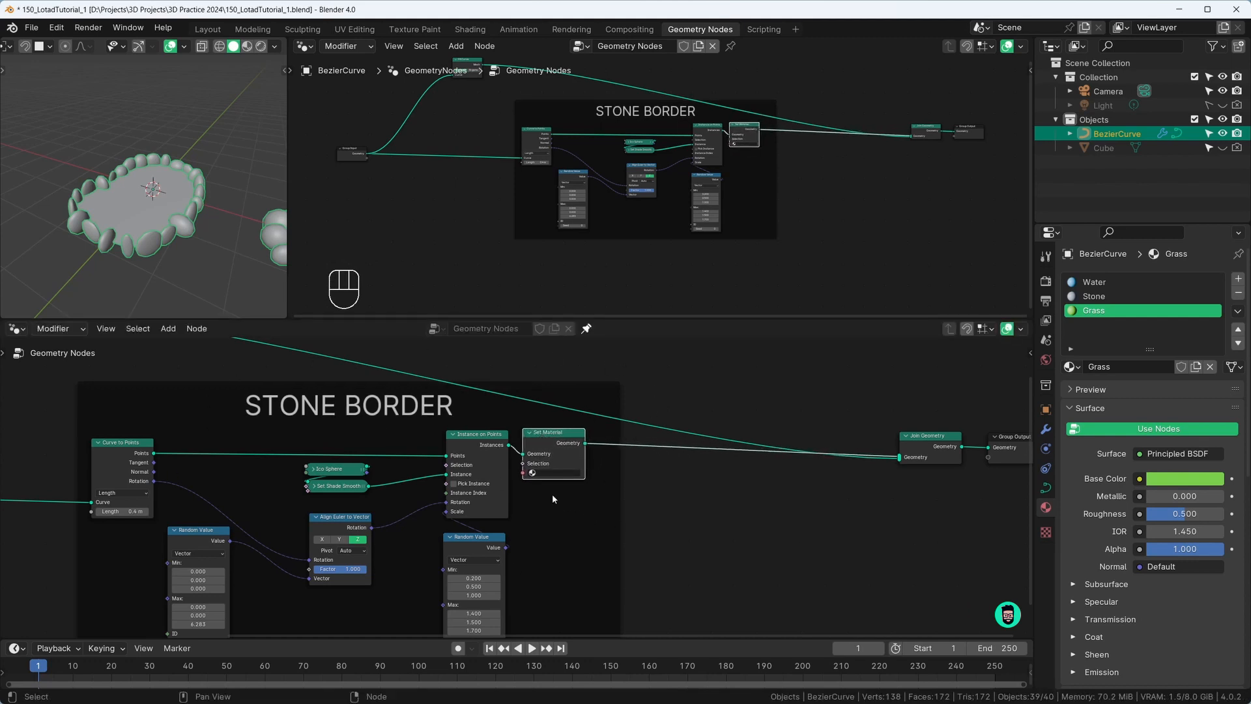
click(554, 473)
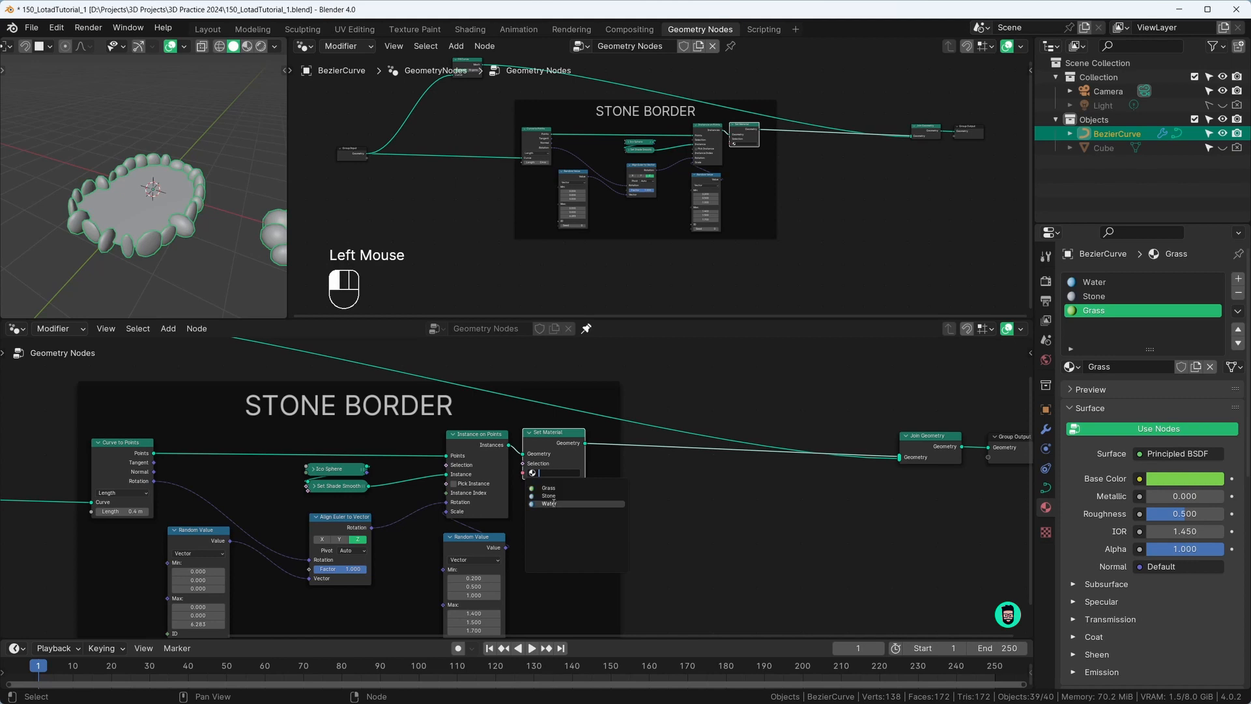
click(551, 496)
Insert a Set Material node between Fill Curve and Join Geometry and assign the Water material to it
middle_drag(447, 402, 633, 510)
key(shift+a)
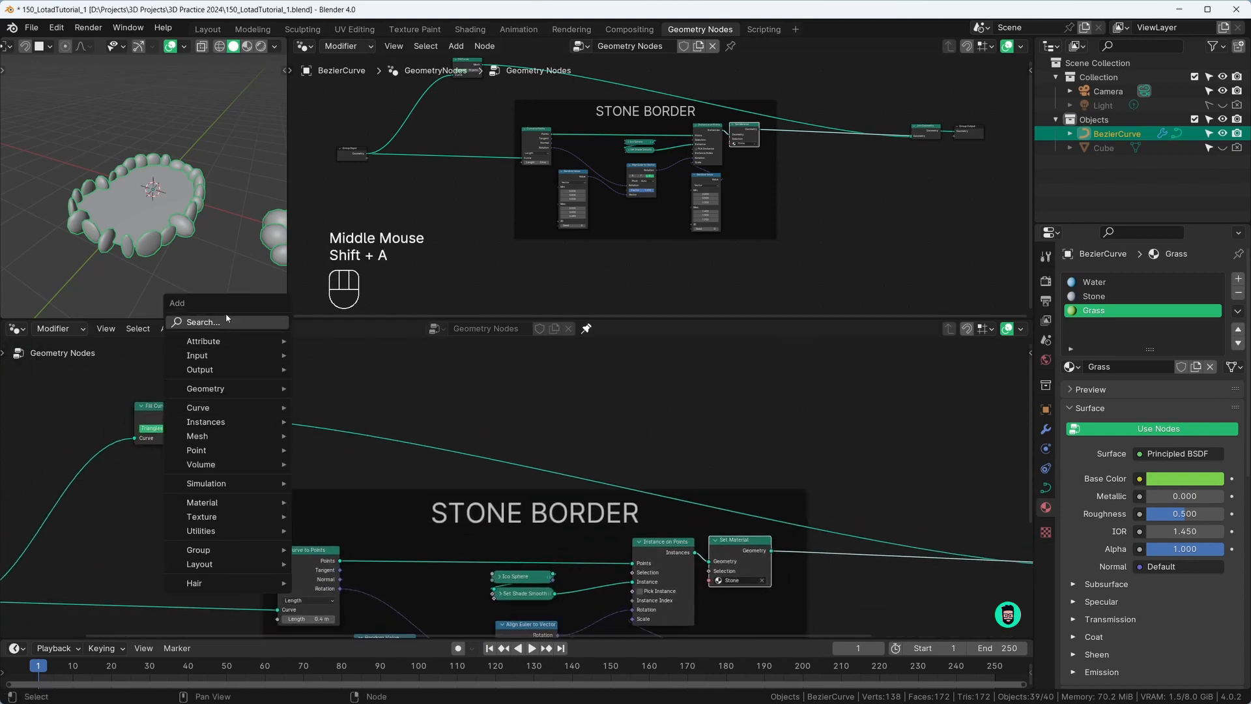
text(set)
key(Return)
click(240, 416)
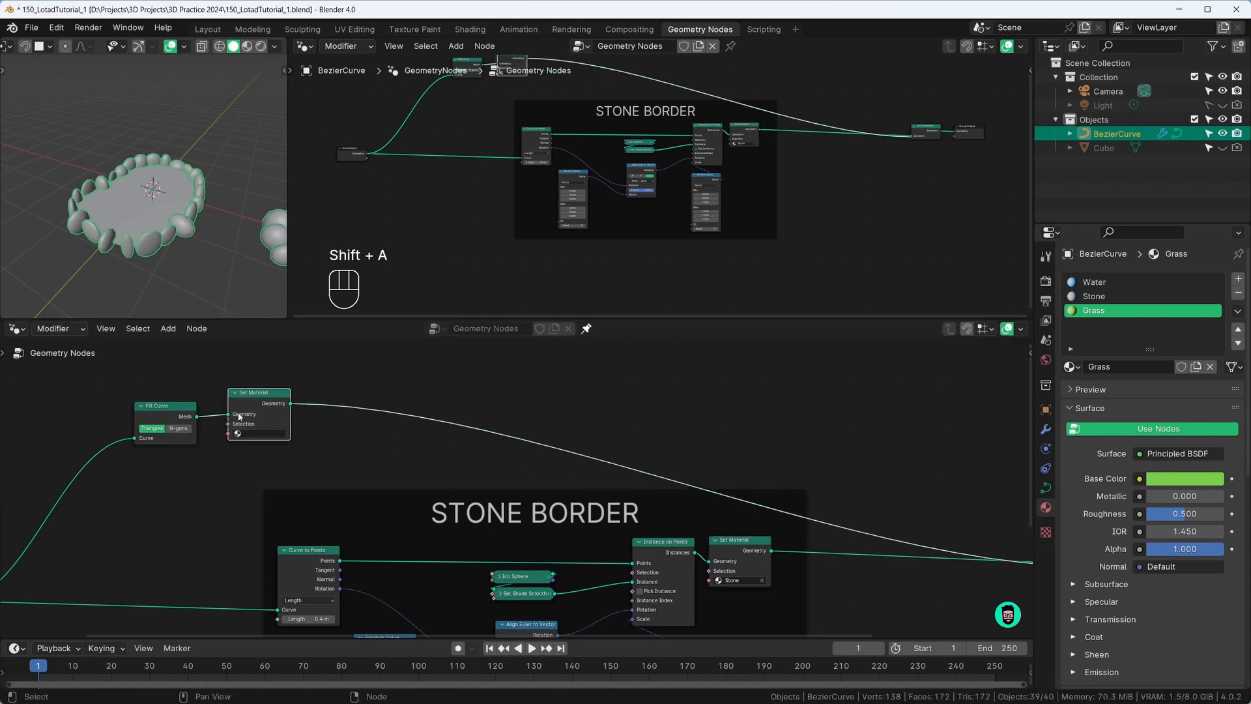
click(257, 433)
click(274, 462)
Show the pond in rendered viewport shading and examine the water and stone colors
scroll(391, 437, up, 3)
middle_drag(391, 436, 382, 479)
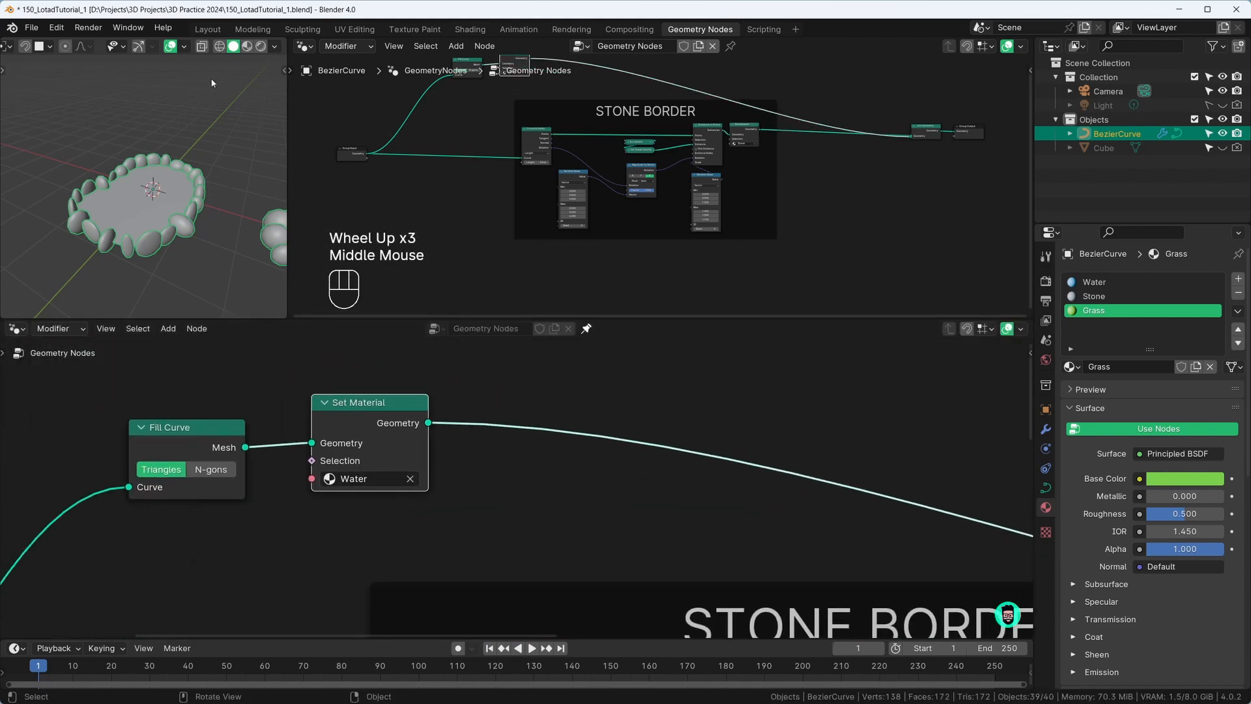
click(248, 47)
mouse_move(166, 206)
middle_down()
mouse_move(181, 241)
mouse_move(162, 217)
mouse_move(216, 169)
mouse_move(257, 240)
mouse_move(103, 215)
mouse_move(138, 198)
mouse_move(92, 194)
mouse_move(218, 225)
middle_up()
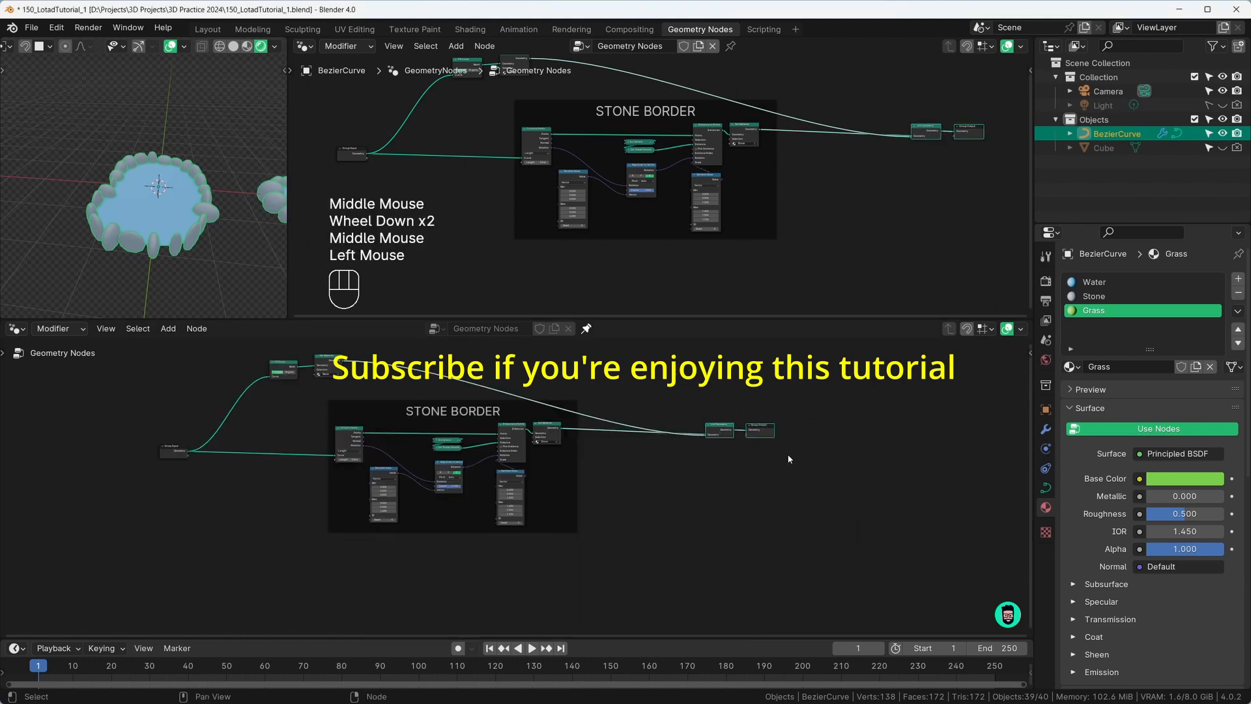
Move the Join Geometry and Group Output nodes farther from the STONE BORDER frame and nudge the Water Set Material node
key(g)
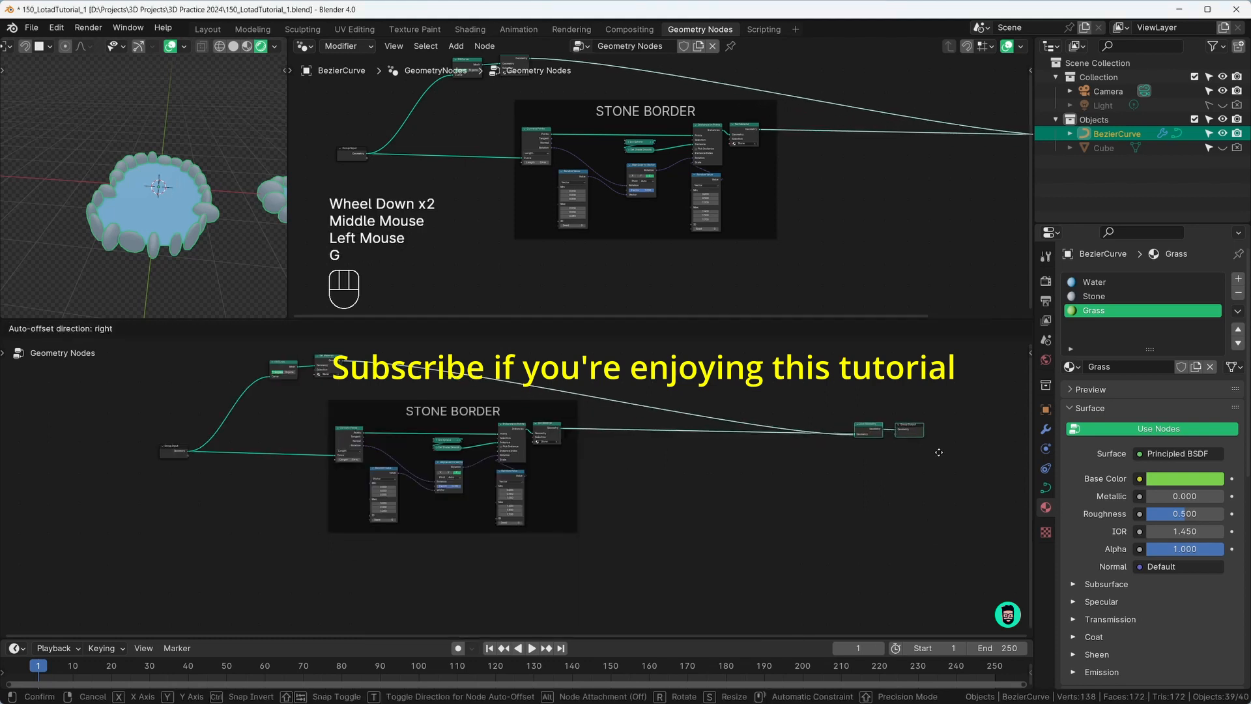
click(951, 453)
drag(329, 361, 326, 364)
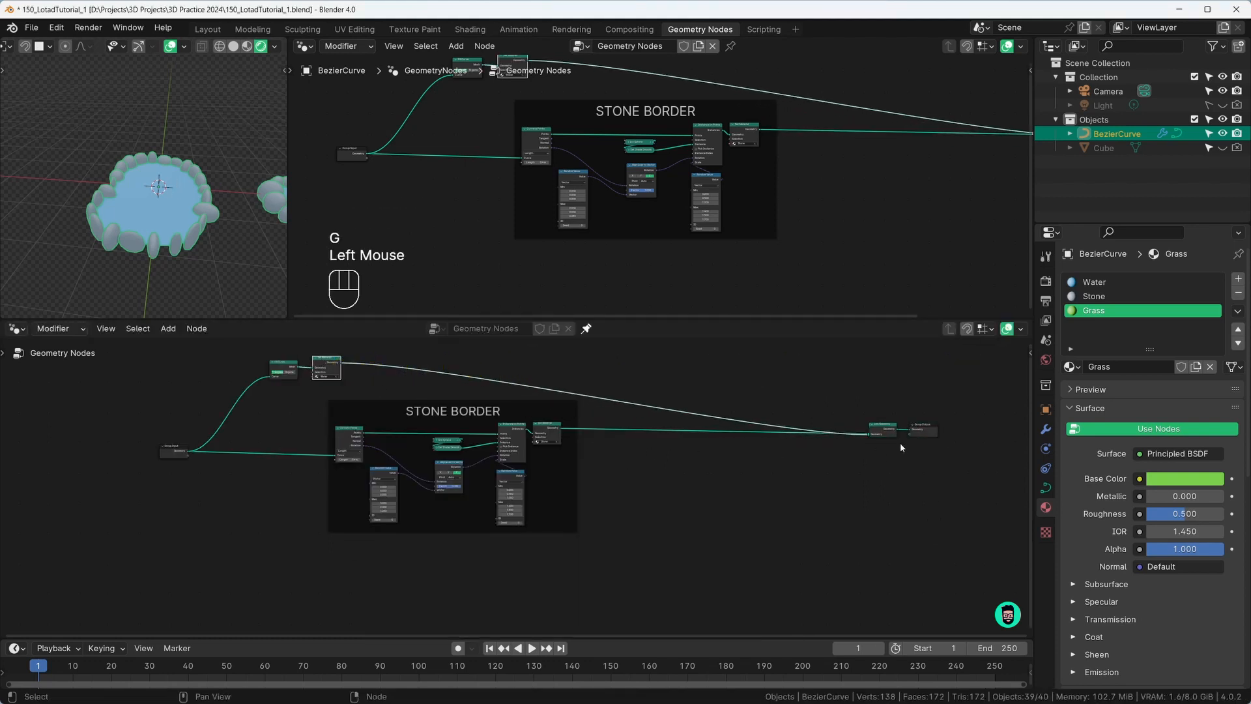
click(884, 434)
Add a Grid mesh primitive node below the stone link and connect its Mesh output to Join Geometry
scroll(841, 486, up, 5)
middle_drag(840, 487, 523, 462)
scroll(543, 450, down, 2)
scroll(491, 440, down, 1)
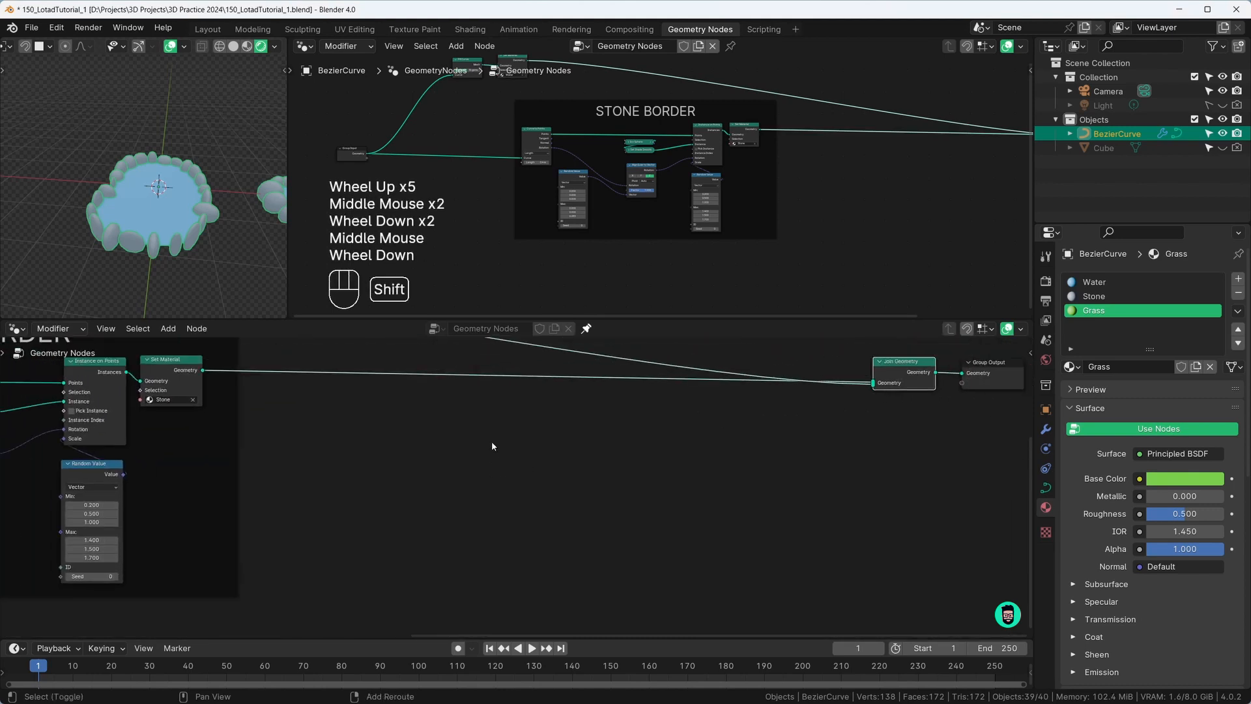
key(shift+a)
text(grid)
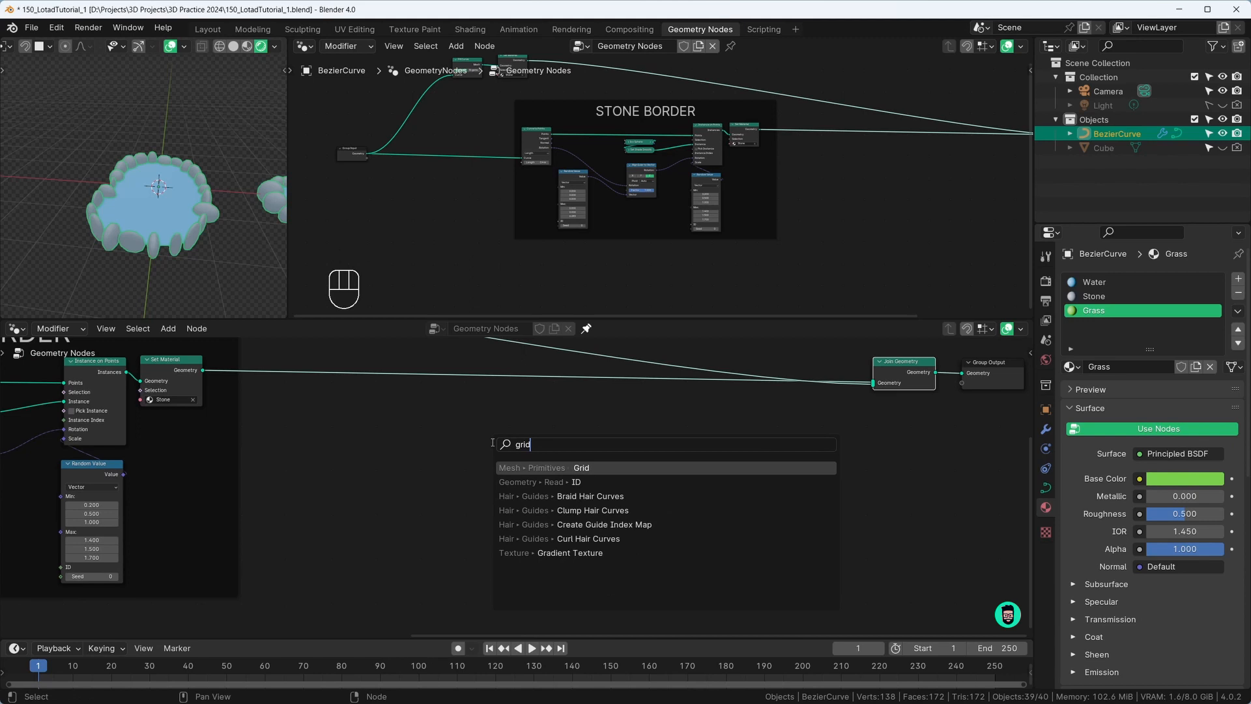
key(Return)
click(531, 471)
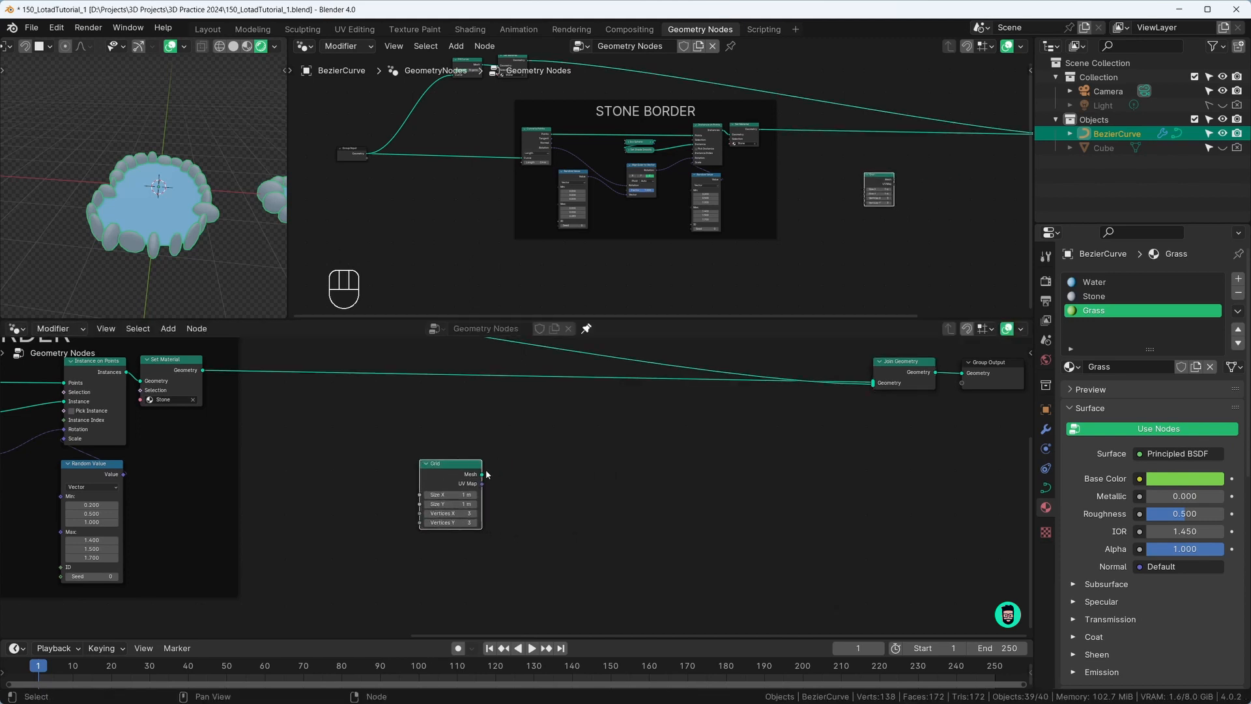
drag(482, 475, 874, 385)
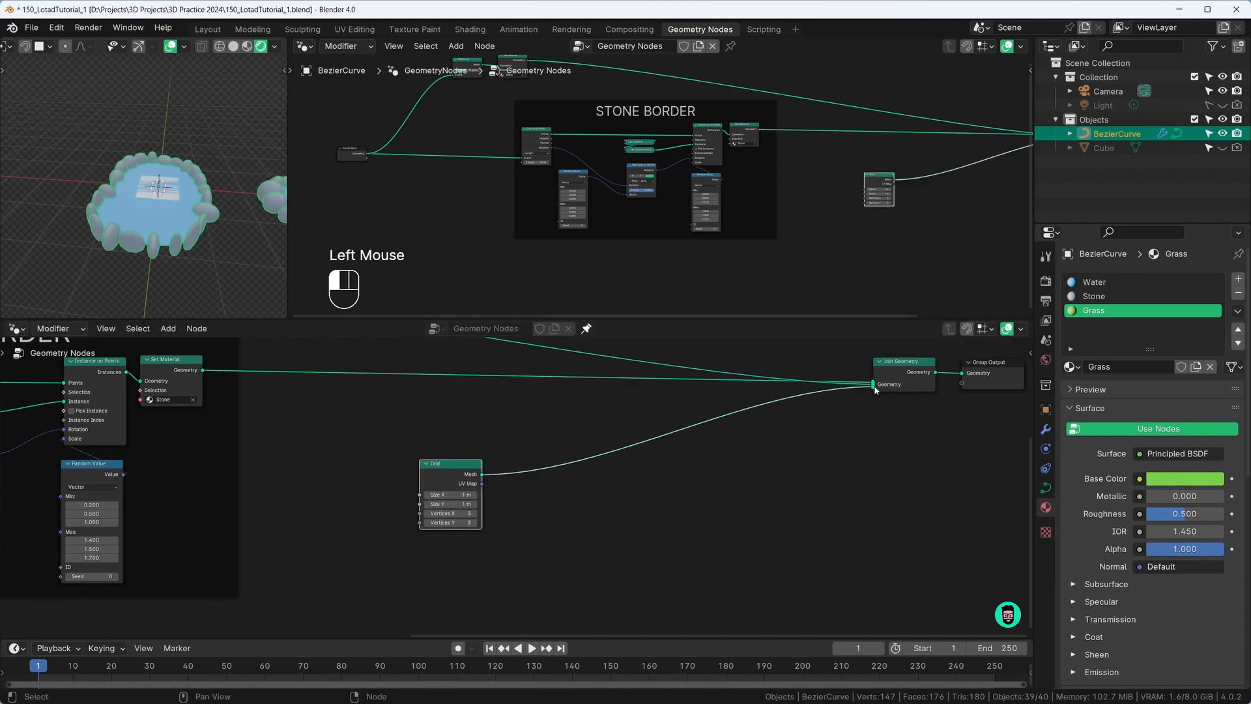
Set the Grid node's Size X and Size Y to 10 m
scroll(183, 199, up, 3)
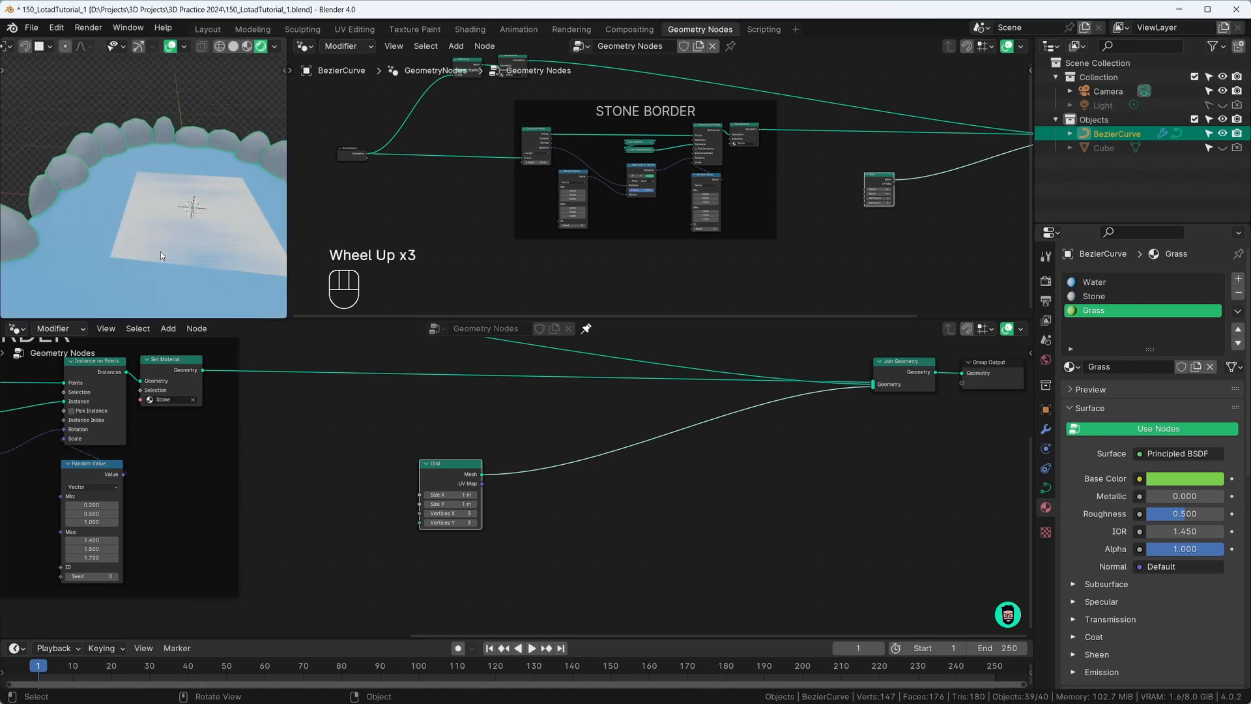
scroll(495, 492, up, 2)
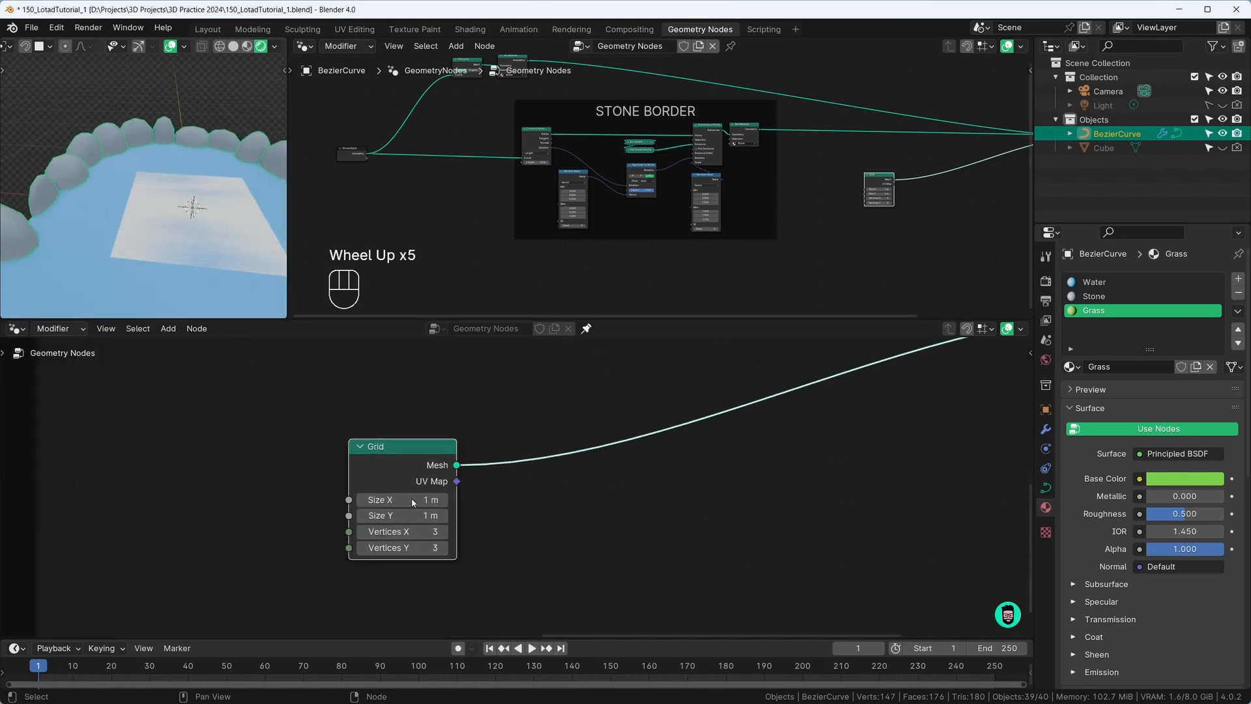
click(412, 500)
drag(416, 498, 416, 514)
text(10)
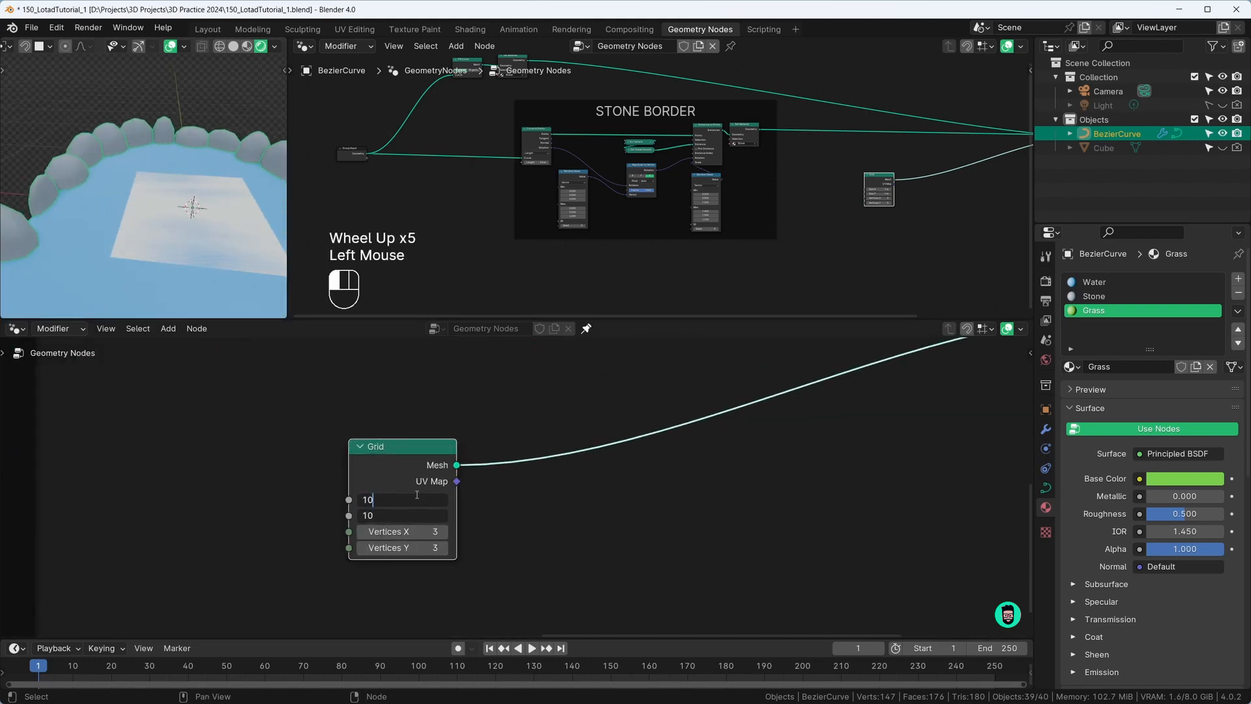
key(Return)
scroll(213, 227, down, 3)
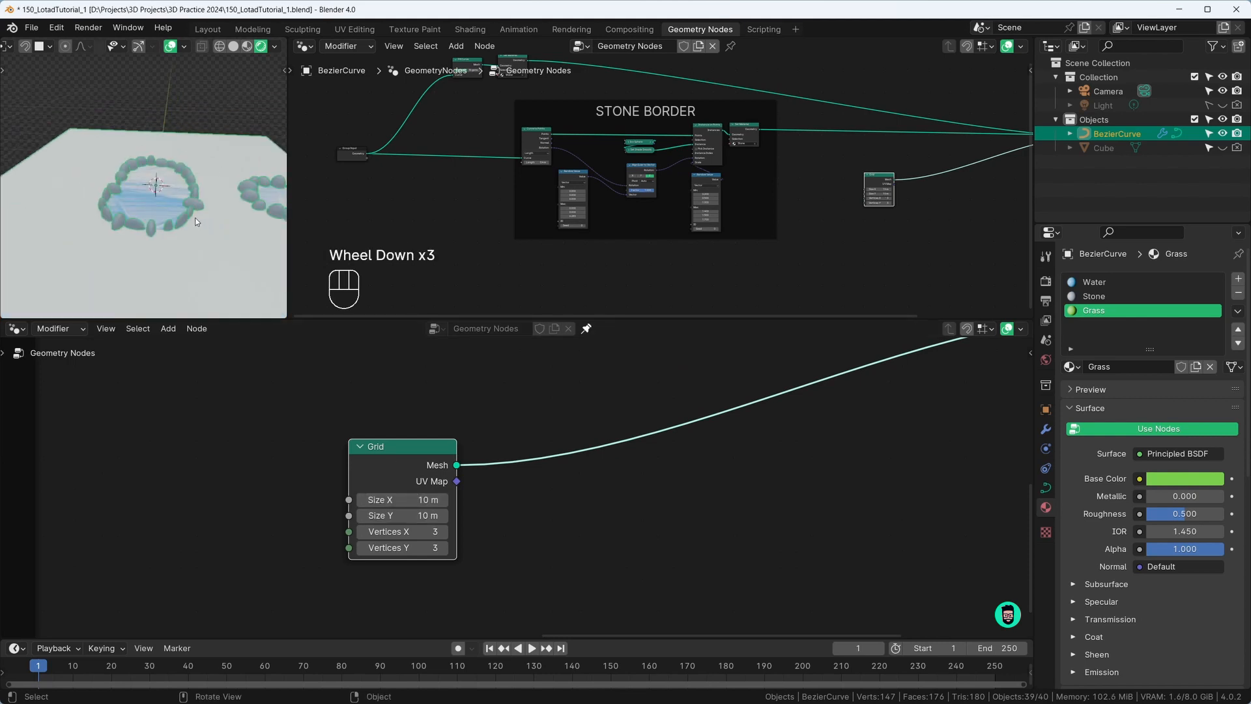
scroll(202, 222, down, 2)
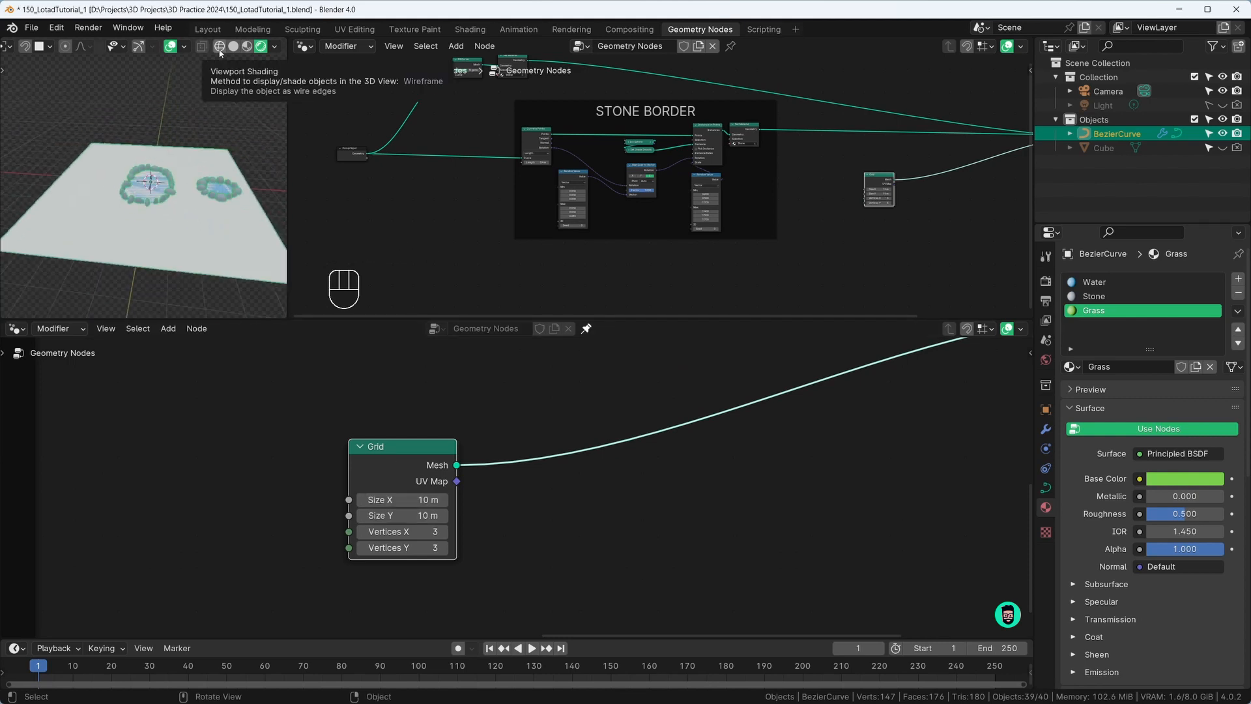
Show the viewport in wireframe shading without overlays and examine the grid's subdivisions around the ponds
click(220, 47)
scroll(163, 202, up, 2)
mouse_move(153, 215)
middle_down()
mouse_move(198, 192)
mouse_move(123, 232)
mouse_move(156, 224)
middle_up()
scroll(123, 232, down, 4)
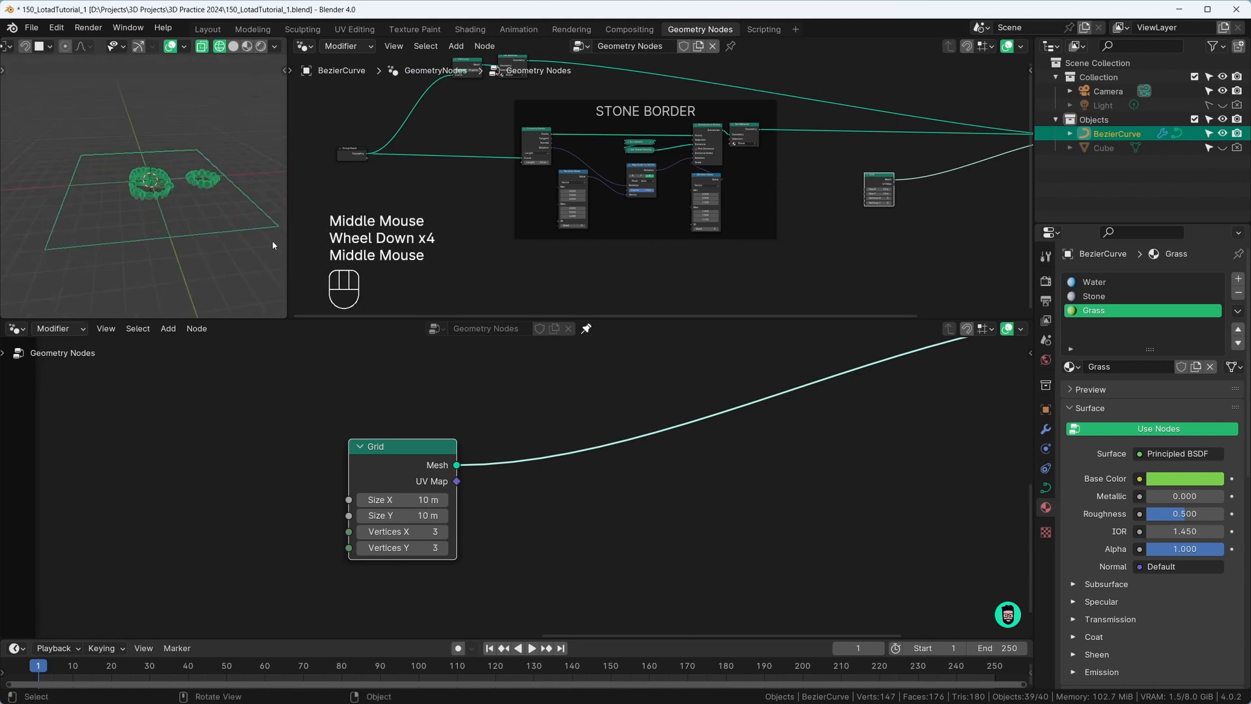
click(169, 49)
scroll(156, 238, up, 2)
scroll(156, 239, down, 2)
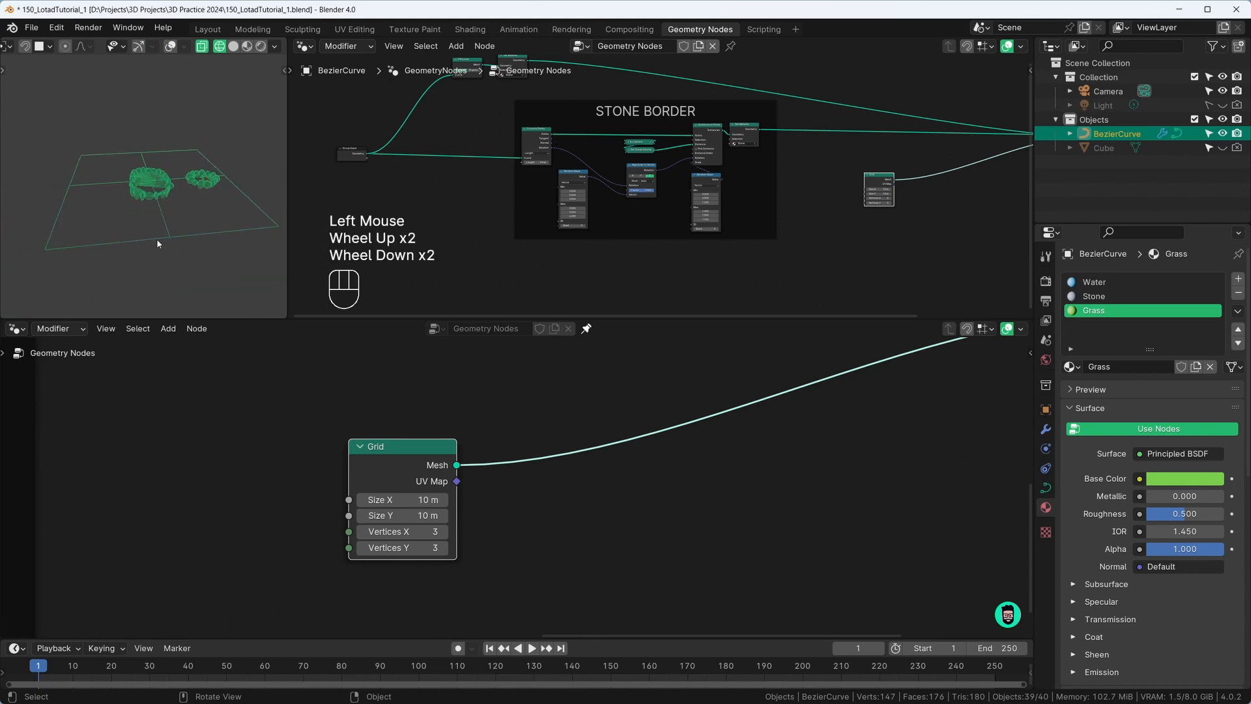
middle_drag(156, 238, 140, 261)
click(125, 258)
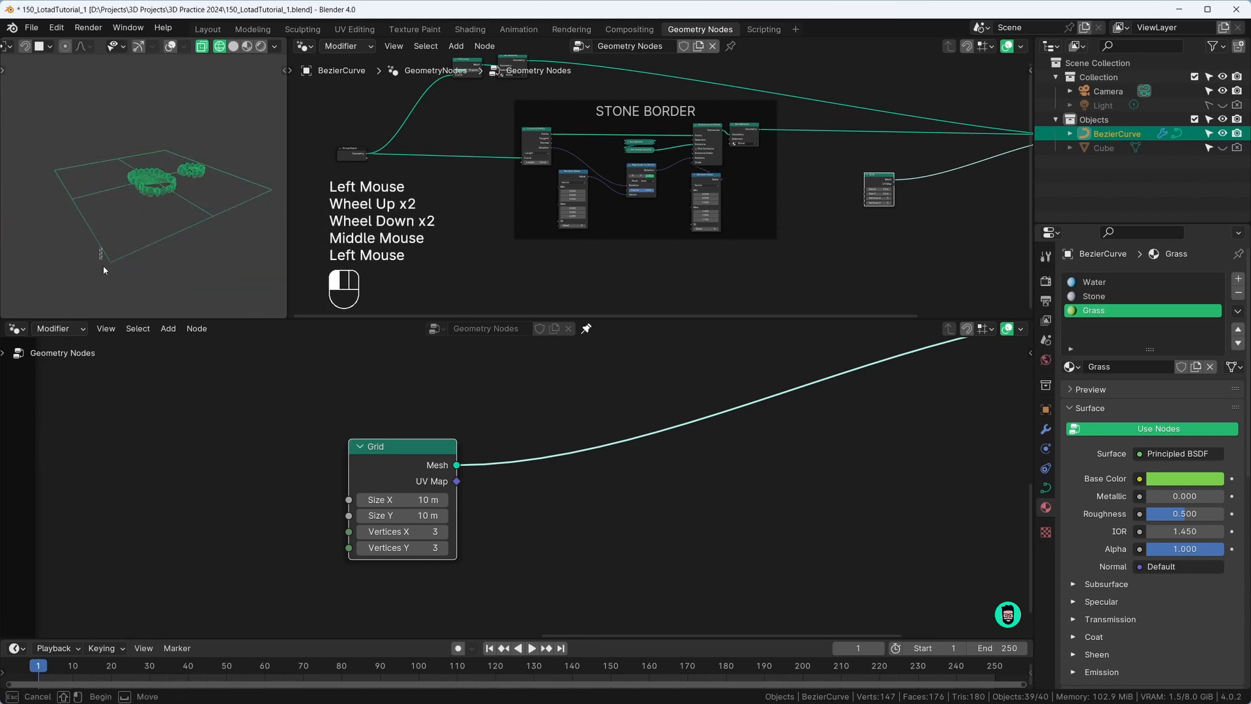
click(194, 217)
click(243, 196)
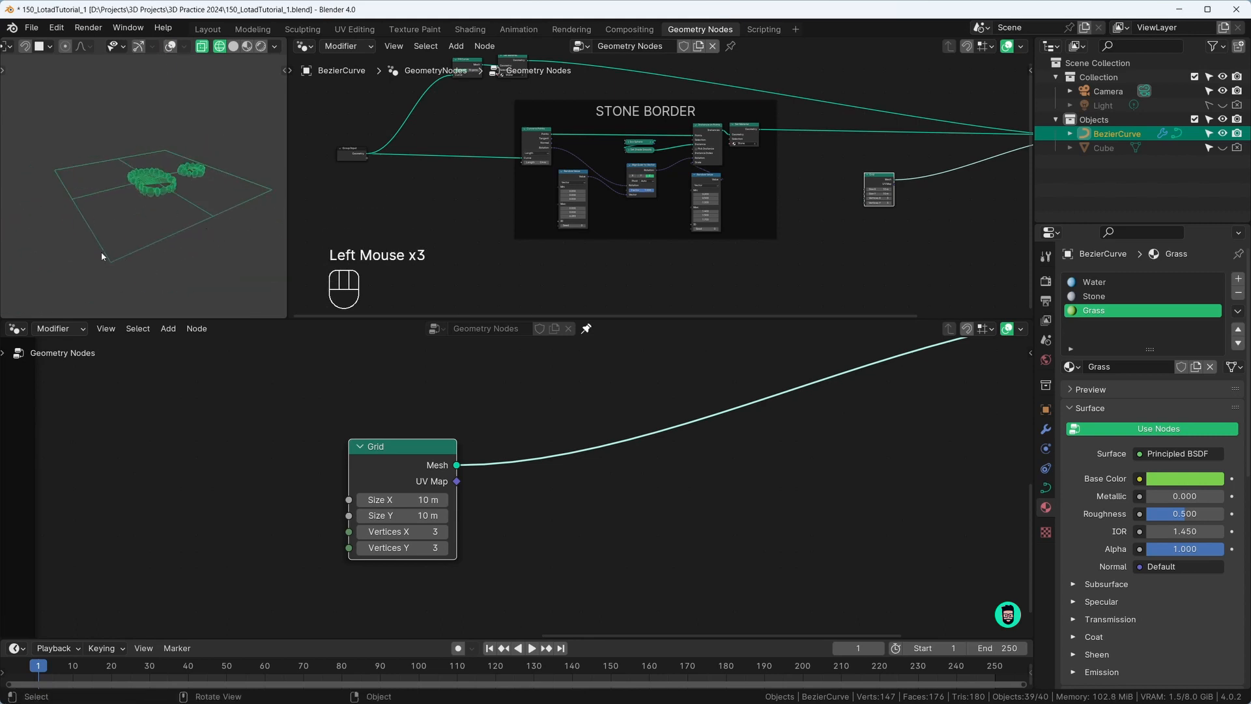
Set the Grid node's Vertices X and Vertices Y to 10
drag(407, 548, 410, 535)
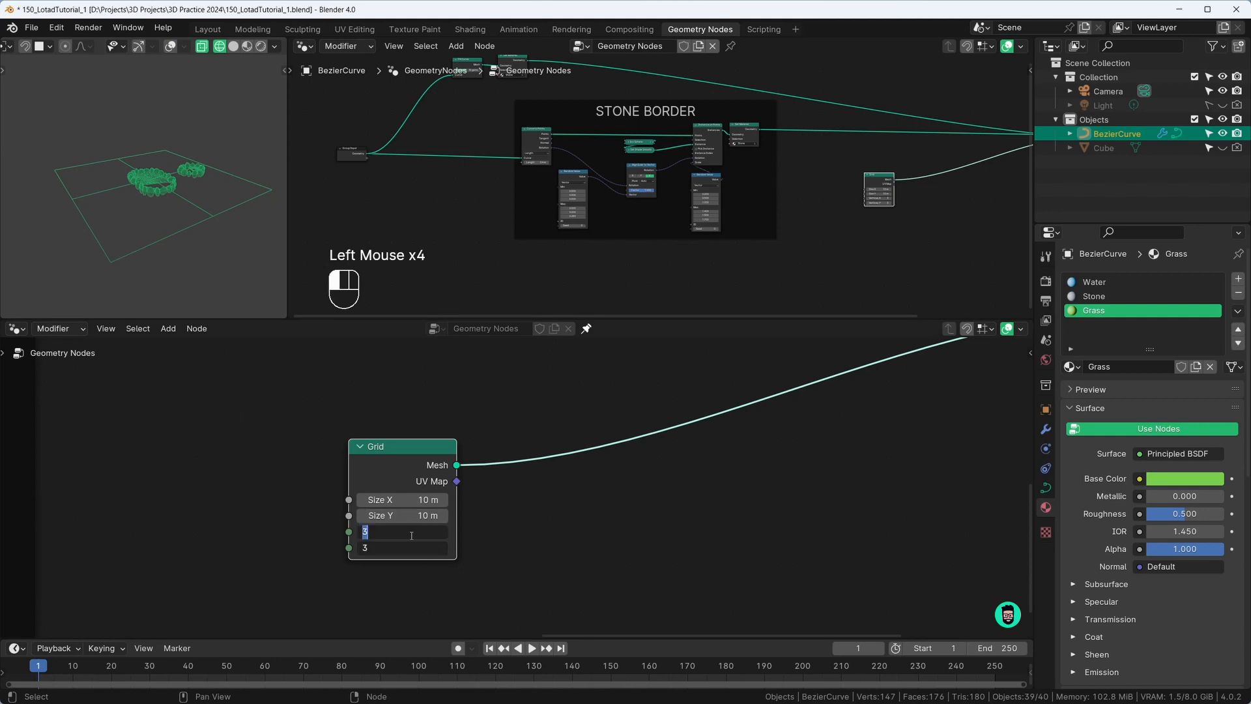
text(10)
key(Return)
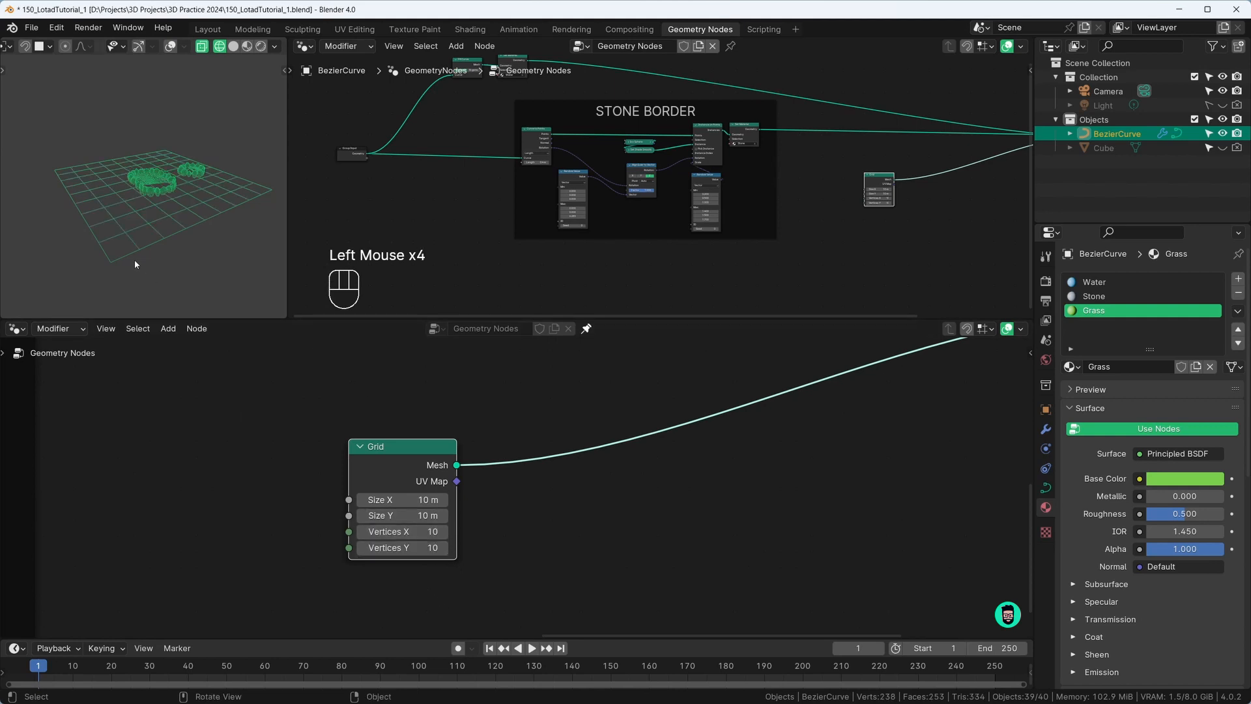
Set the Grid node's Vertices X and Vertices Y to 20 and shift the node slightly farther from Join Geometry
middle_drag(223, 209, 202, 213)
scroll(202, 212, down, 1)
key(KP_5)
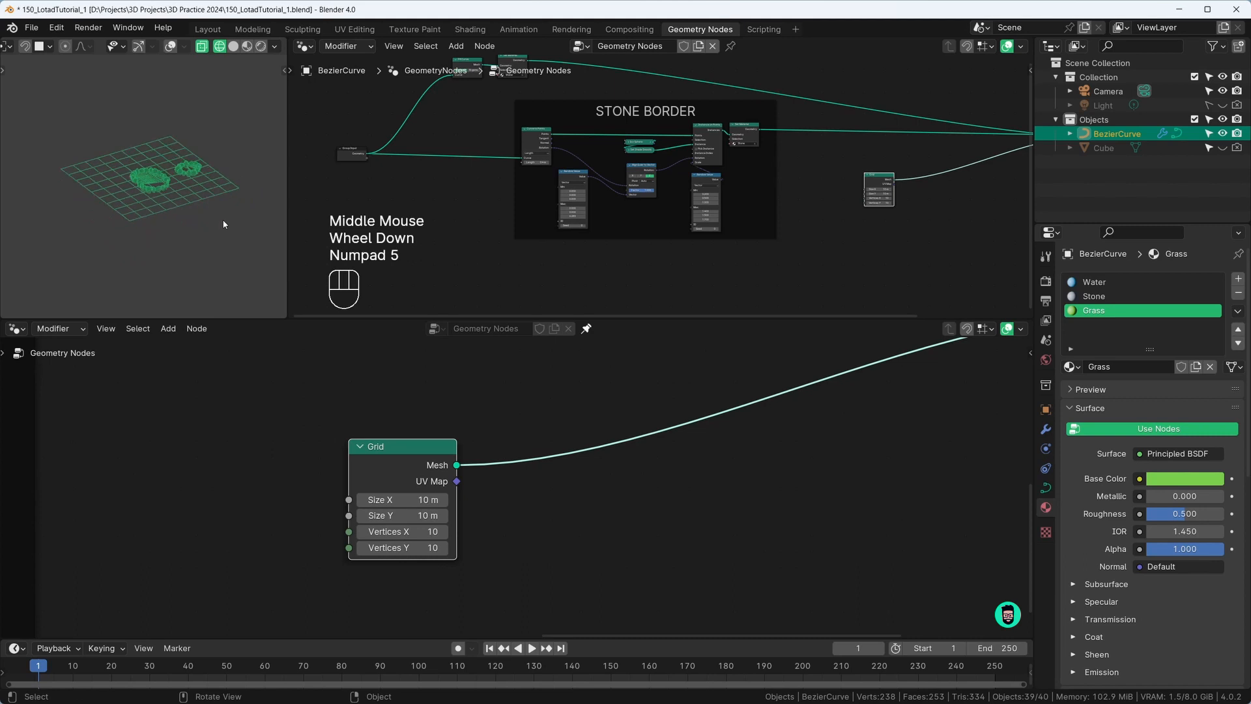
scroll(198, 213, up, 2)
drag(402, 532, 403, 547)
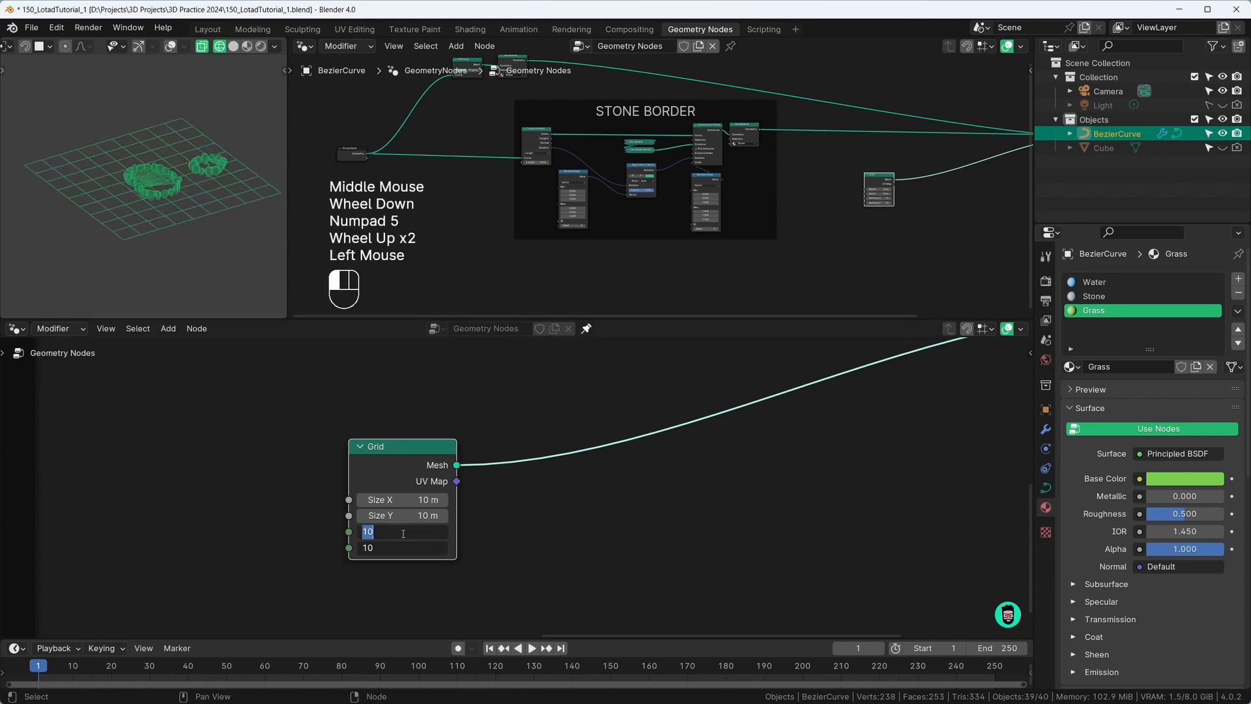
text(20)
key(Return)
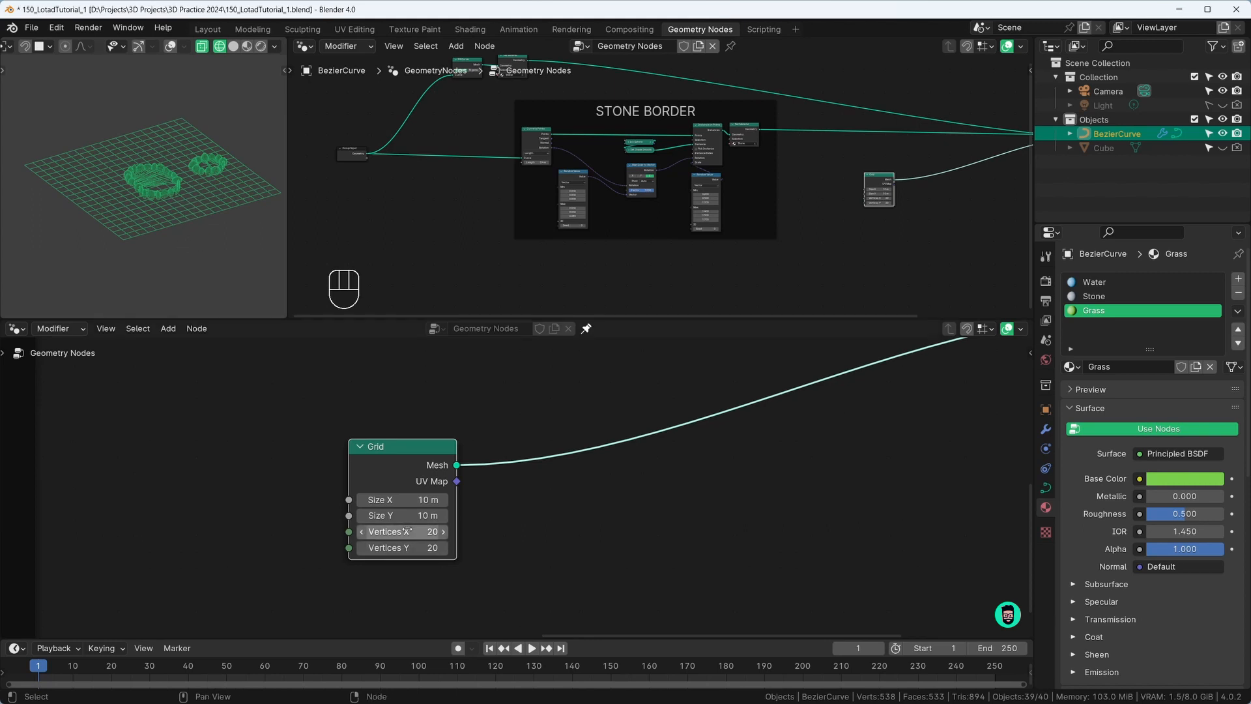
drag(381, 450, 339, 446)
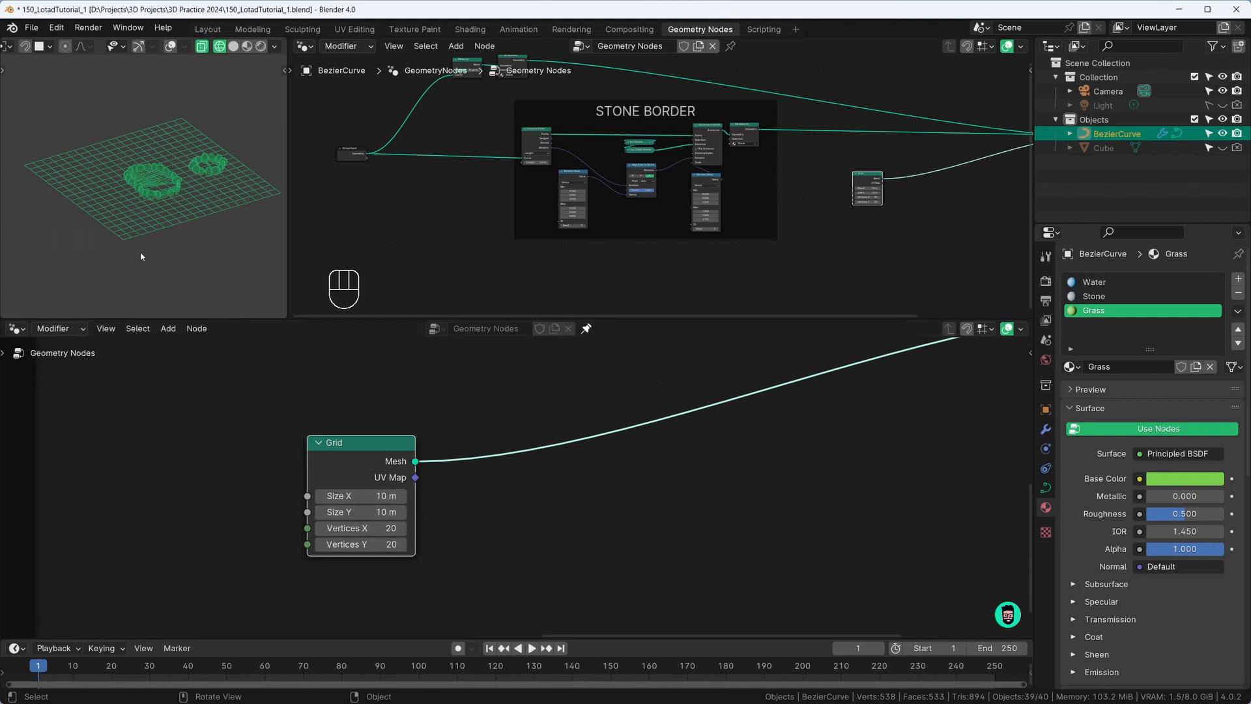
Set the water surface's Fill Curve node to N-gons instead of Triangles
mouse_move(141, 256)
middle_down()
mouse_move(193, 256)
mouse_move(148, 238)
middle_up()
scroll(200, 275, up, 3)
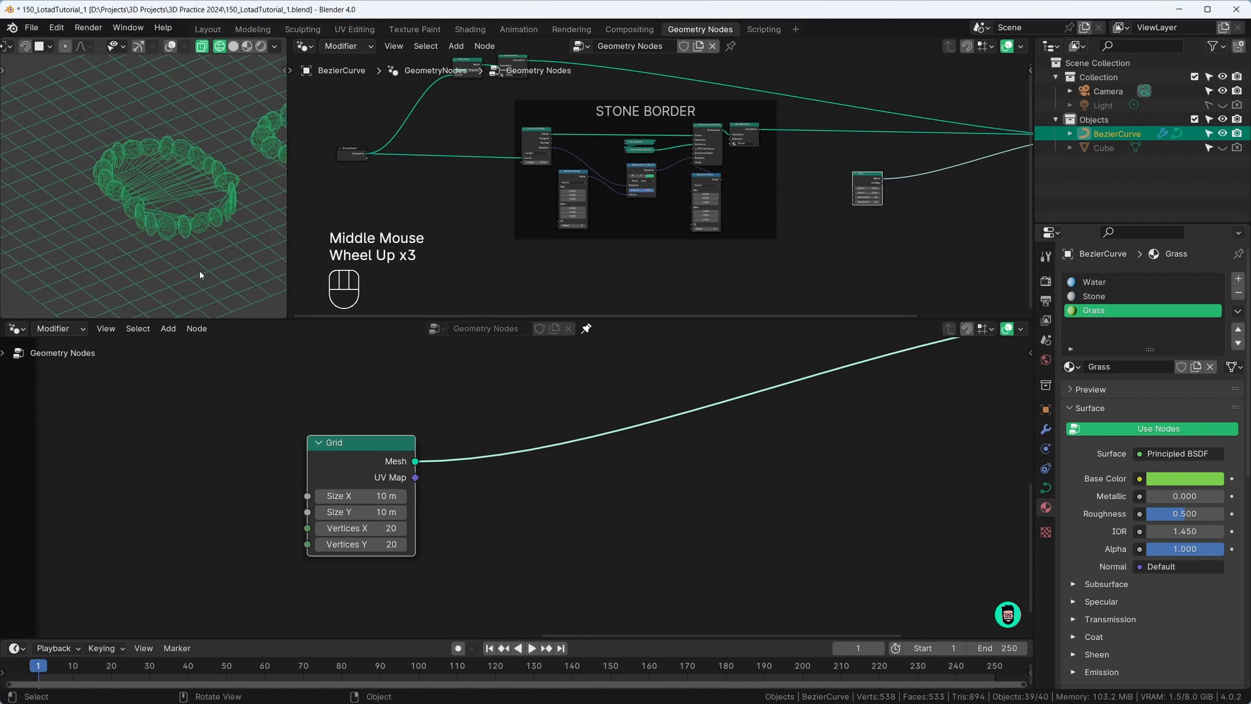
scroll(142, 178, up, 2)
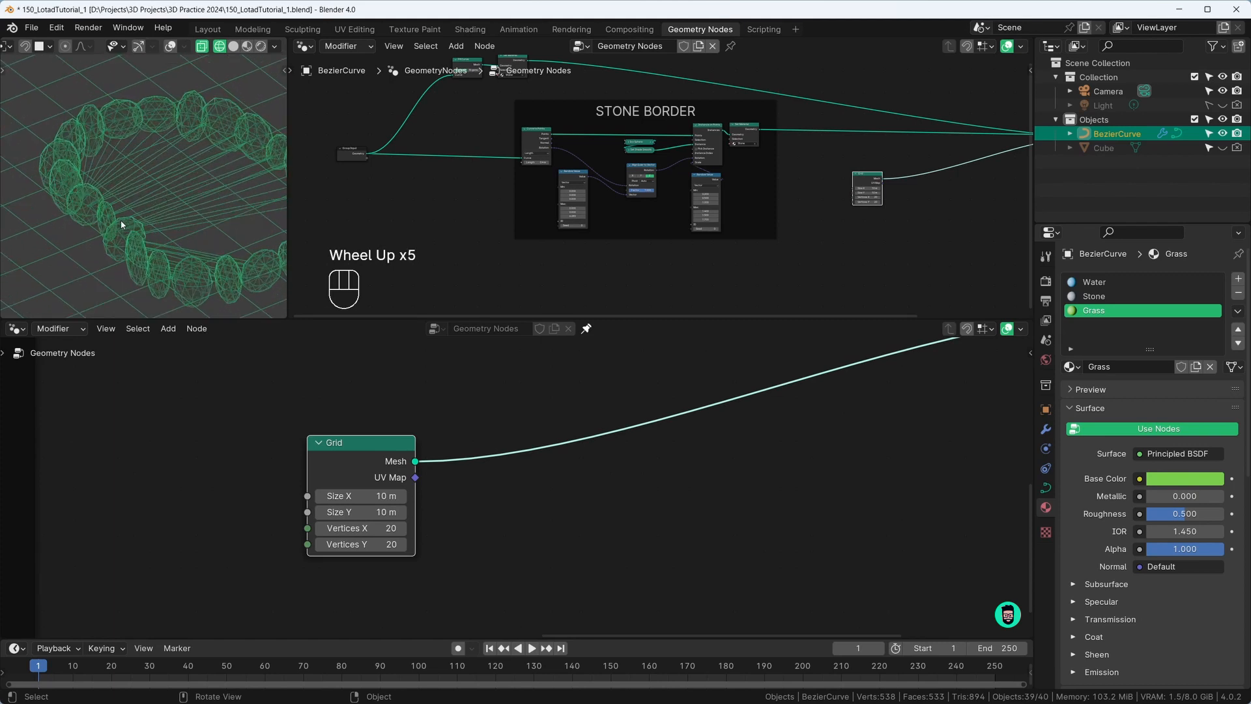
middle_drag(300, 474, 640, 365)
scroll(338, 591, down, 2)
scroll(641, 365, up, 3)
middle_drag(136, 417, 298, 442)
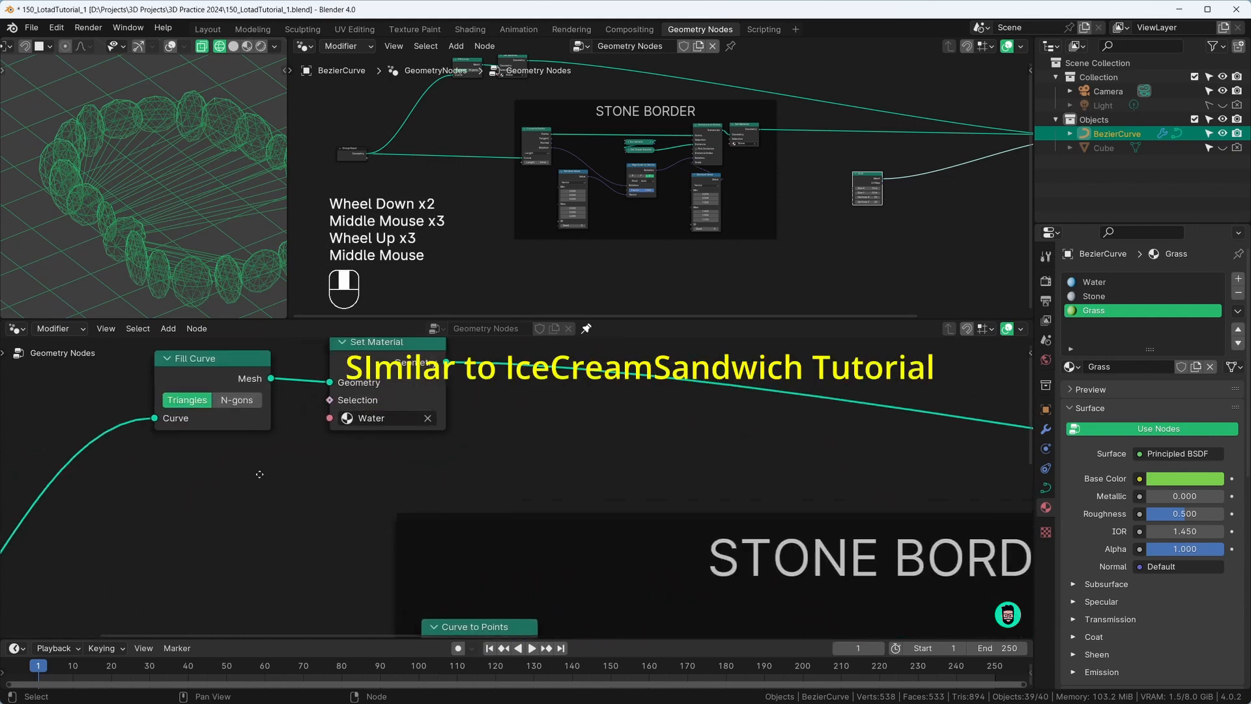
scroll(299, 442, down, 1)
click(310, 458)
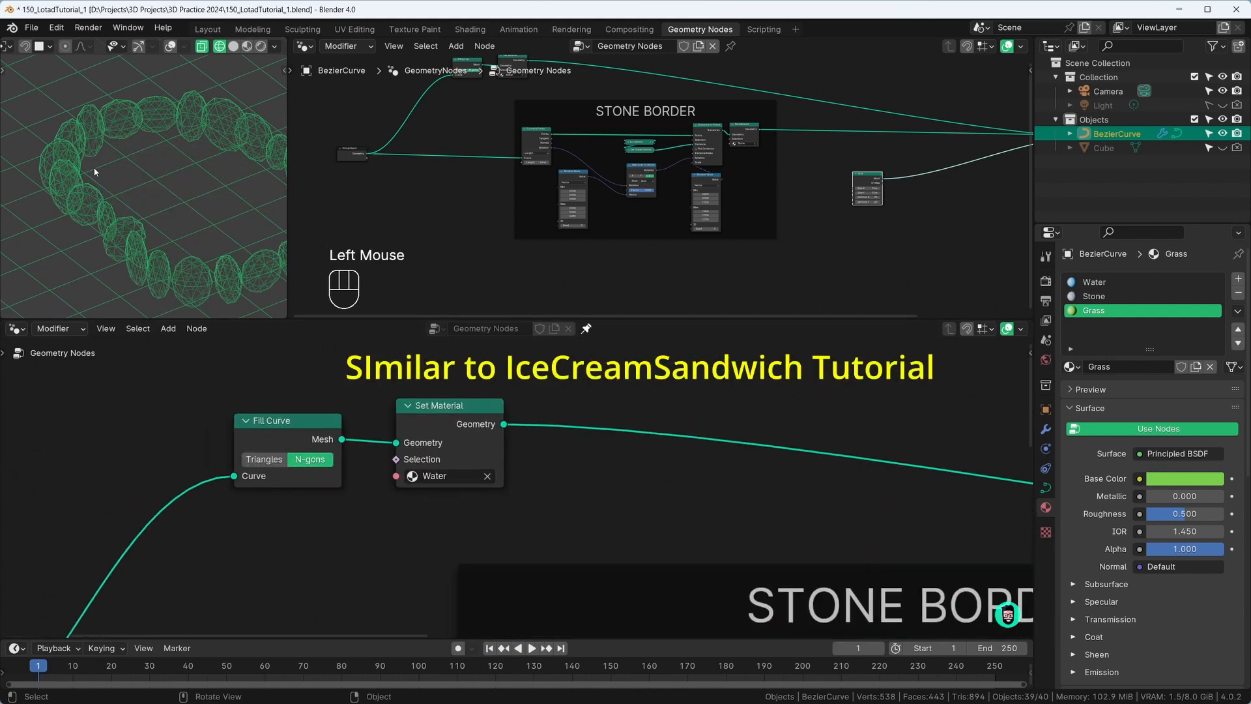
Show the viewport in solid shading to view the stone ring on the ground, and nudge the Grid node slightly toward the STONE BORDER frame
scroll(276, 376, down, 2)
middle_drag(752, 585, 423, 486)
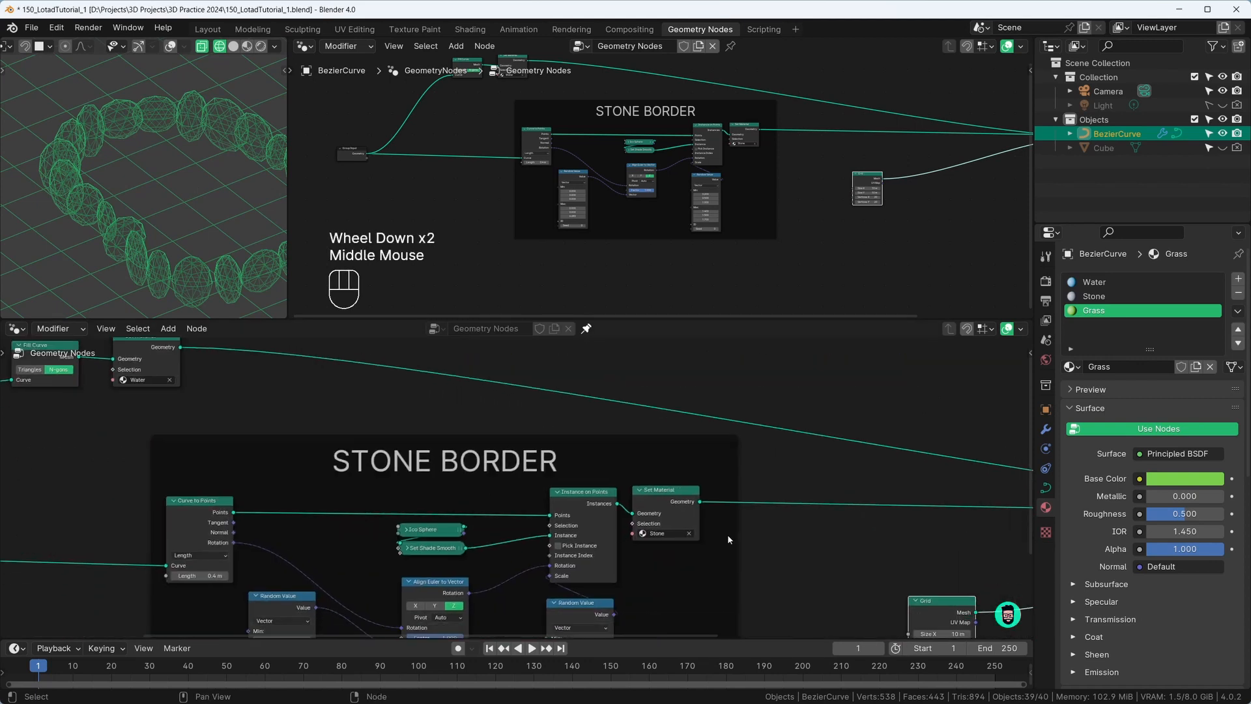
scroll(393, 465, down, 3)
middle_drag(749, 547, 267, 449)
click(234, 46)
middle_drag(182, 198, 138, 166)
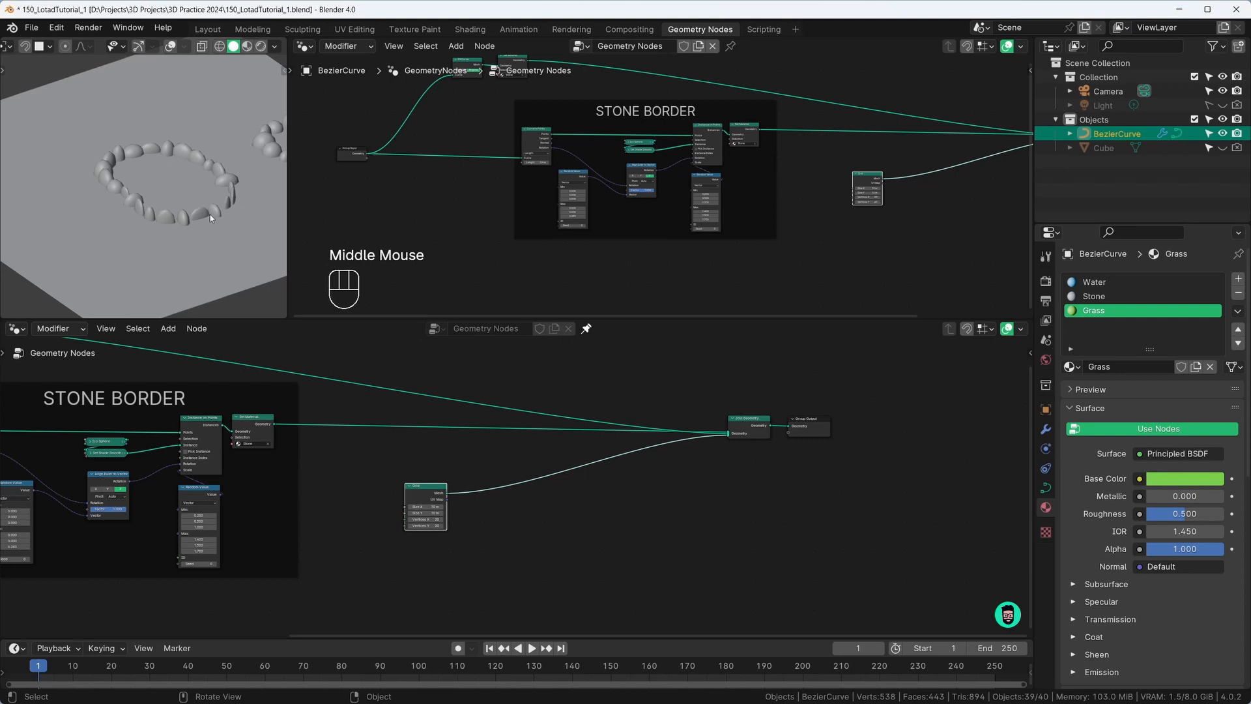
click(228, 226)
middle_drag(210, 255, 116, 215)
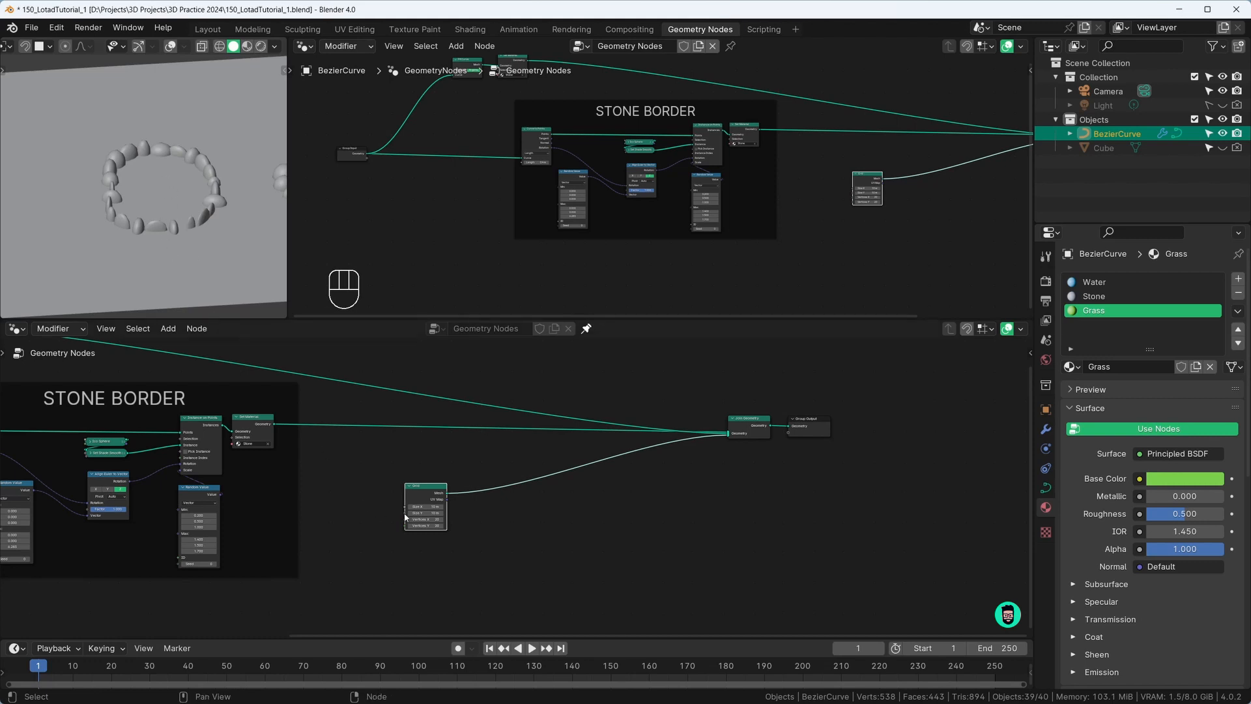
drag(421, 490, 415, 498)
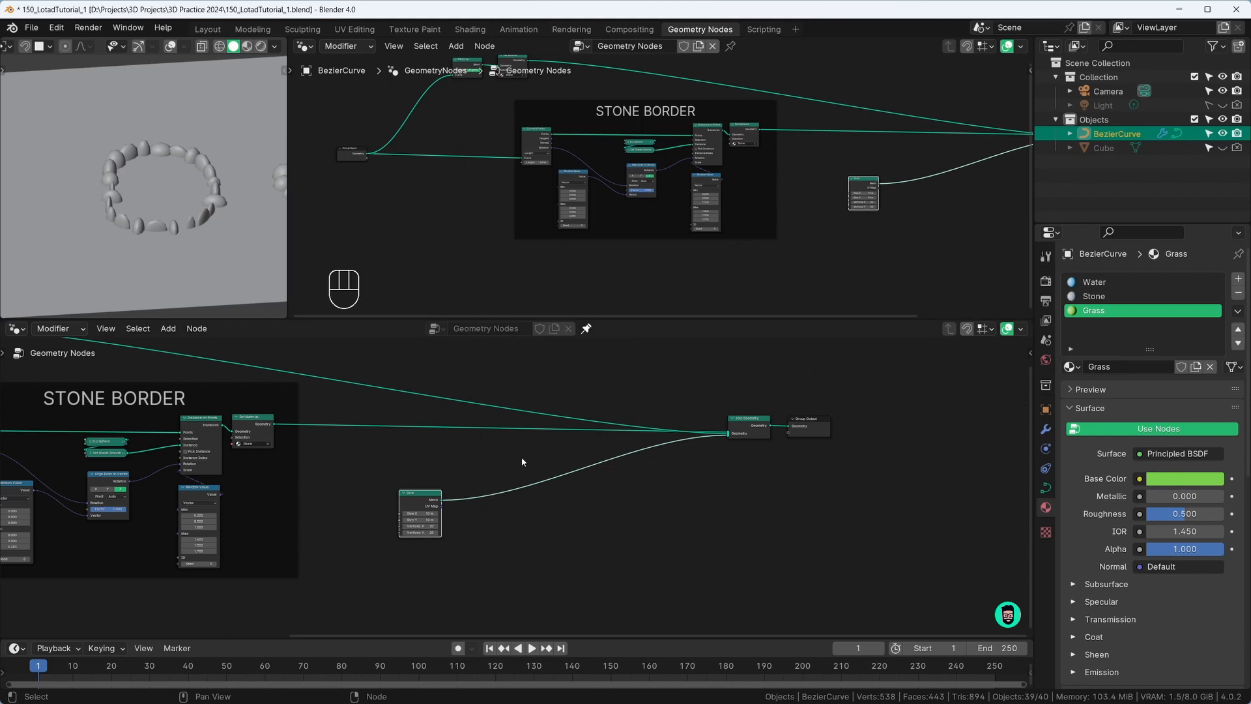
Add an Extrude Mesh node on the link between the Grid node and Join Geometry
scroll(577, 531, up, 2)
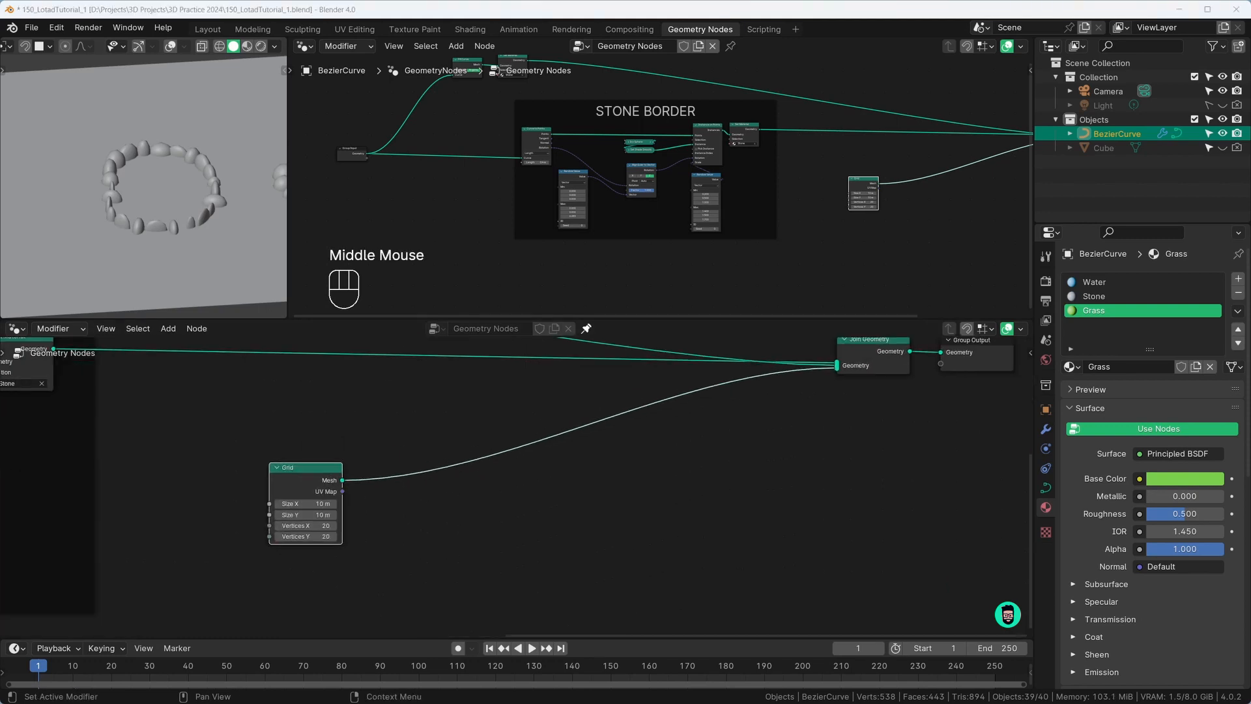
click(418, 543)
key(shift+a)
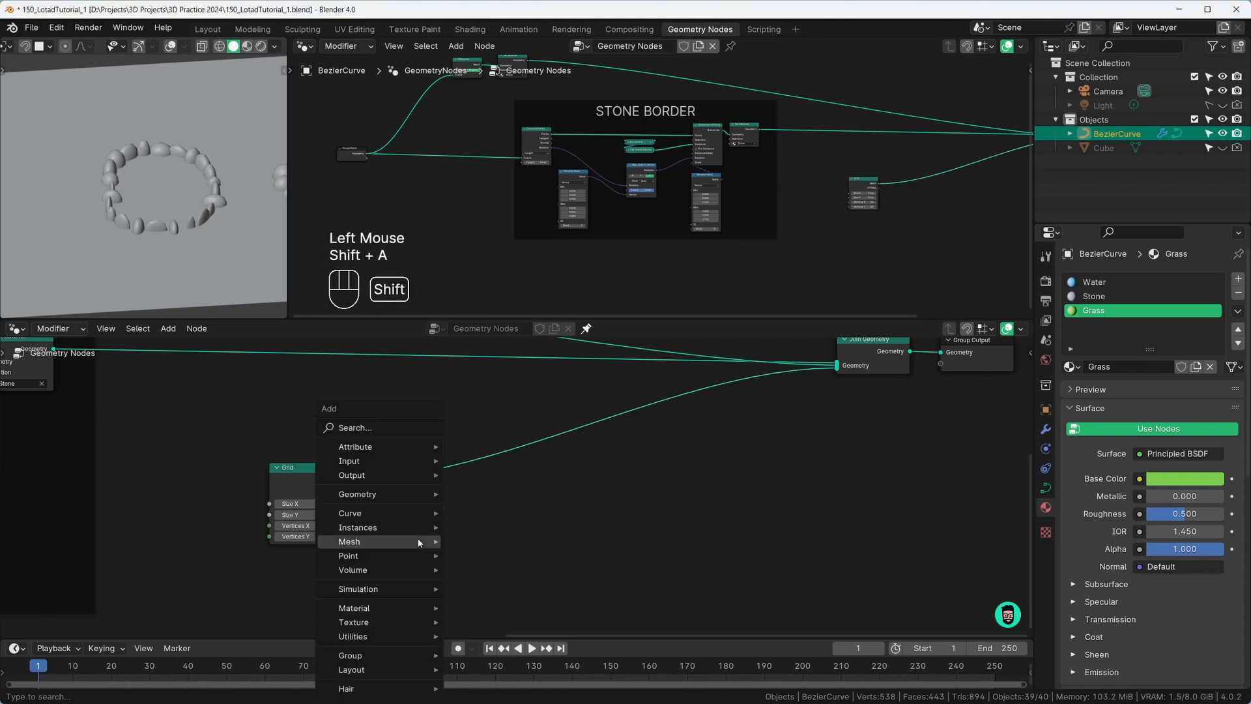
text(extru)
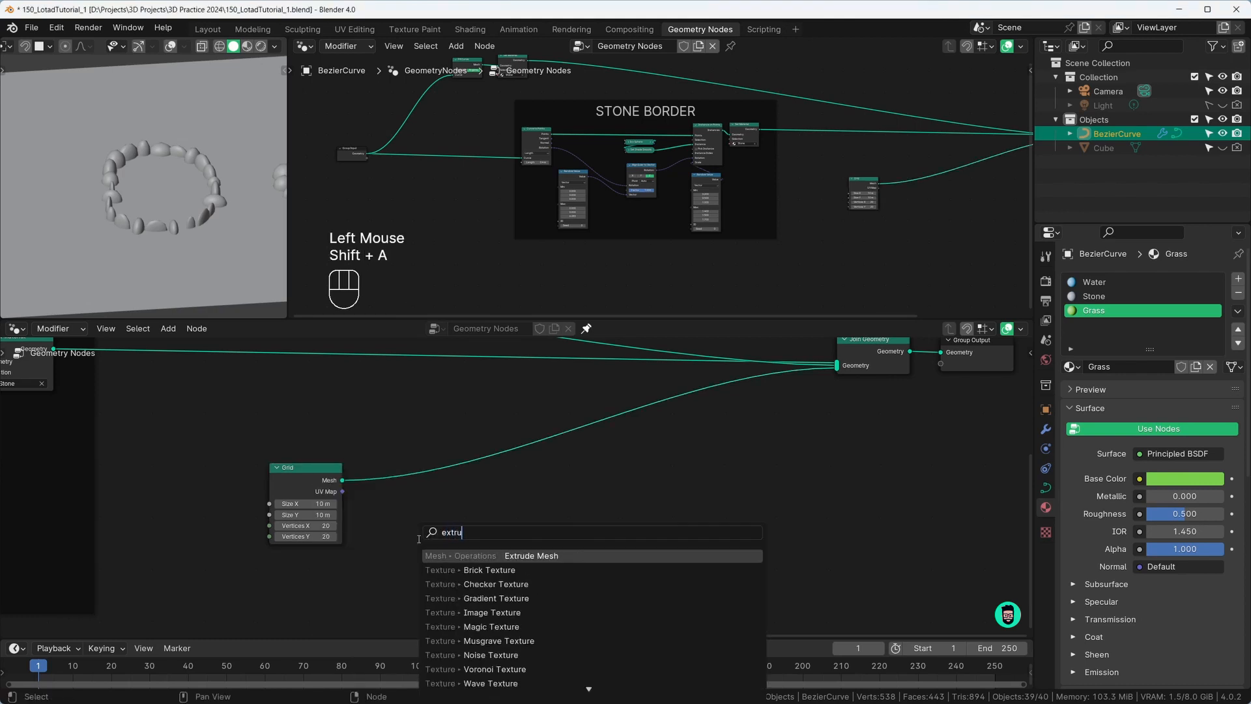
key(Return)
click(433, 496)
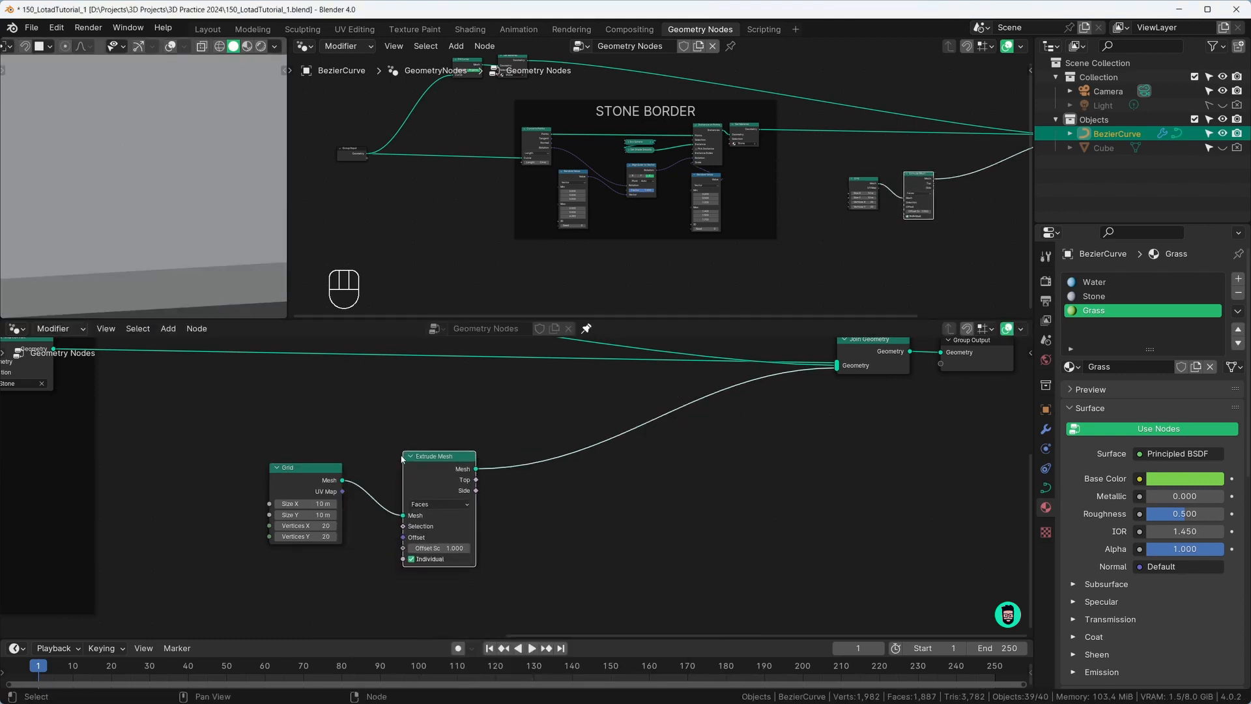
Turn off Individual on the Extrude Mesh node and set its offset scale to -0.700
scroll(176, 294, down, 3)
middle_drag(163, 267, 150, 156)
scroll(157, 221, up, 2)
middle_drag(159, 221, 190, 214)
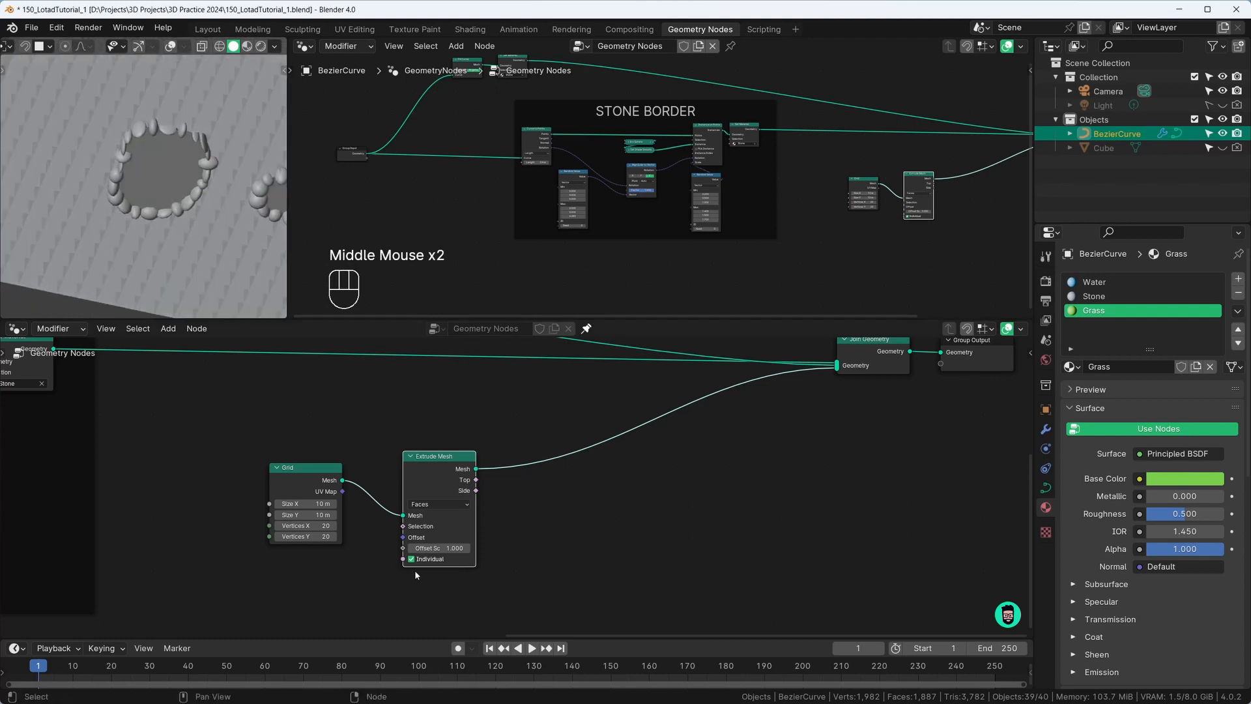
click(411, 559)
middle_drag(160, 210, 185, 187)
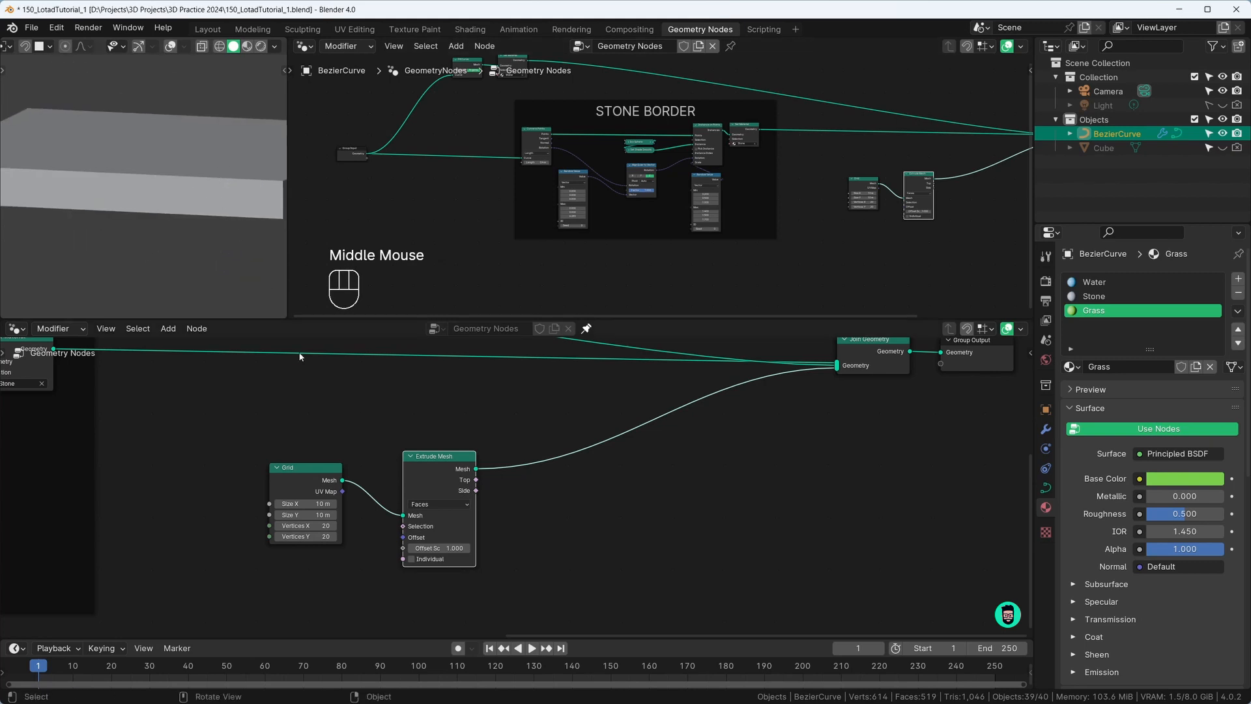
drag(456, 549, 419, 549)
middle_drag(217, 201, 9, 178)
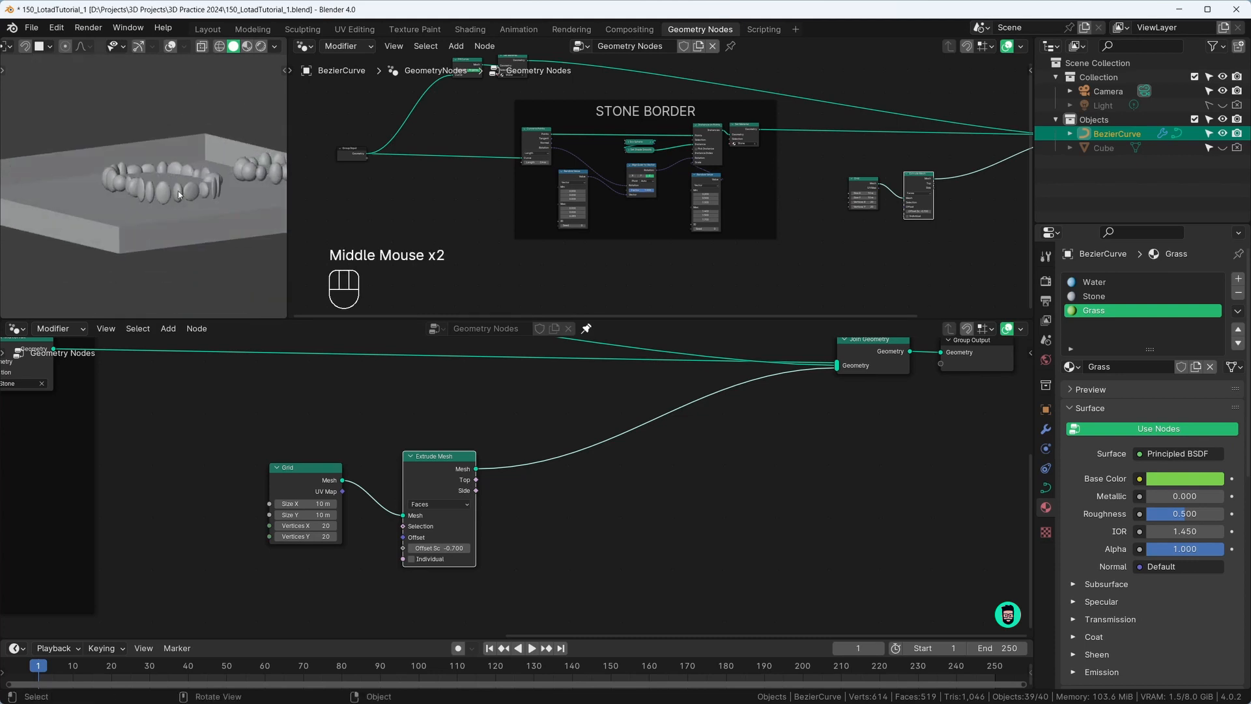
Widen the 3D viewport and switch it to Material Preview shading
drag(287, 192, 379, 186)
middle_drag(264, 164, 190, 200)
middle_drag(281, 223, 229, 200)
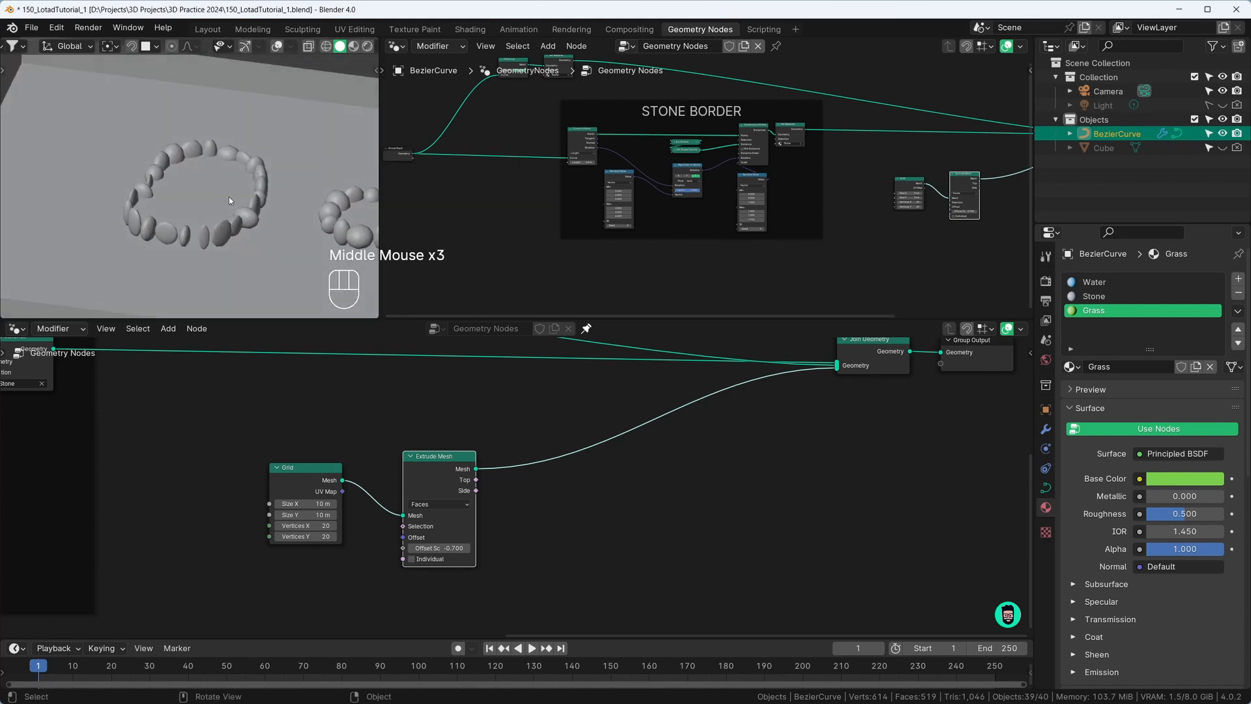
click(354, 46)
mouse_move(241, 163)
middle_down()
mouse_move(163, 192)
mouse_move(307, 295)
middle_up()
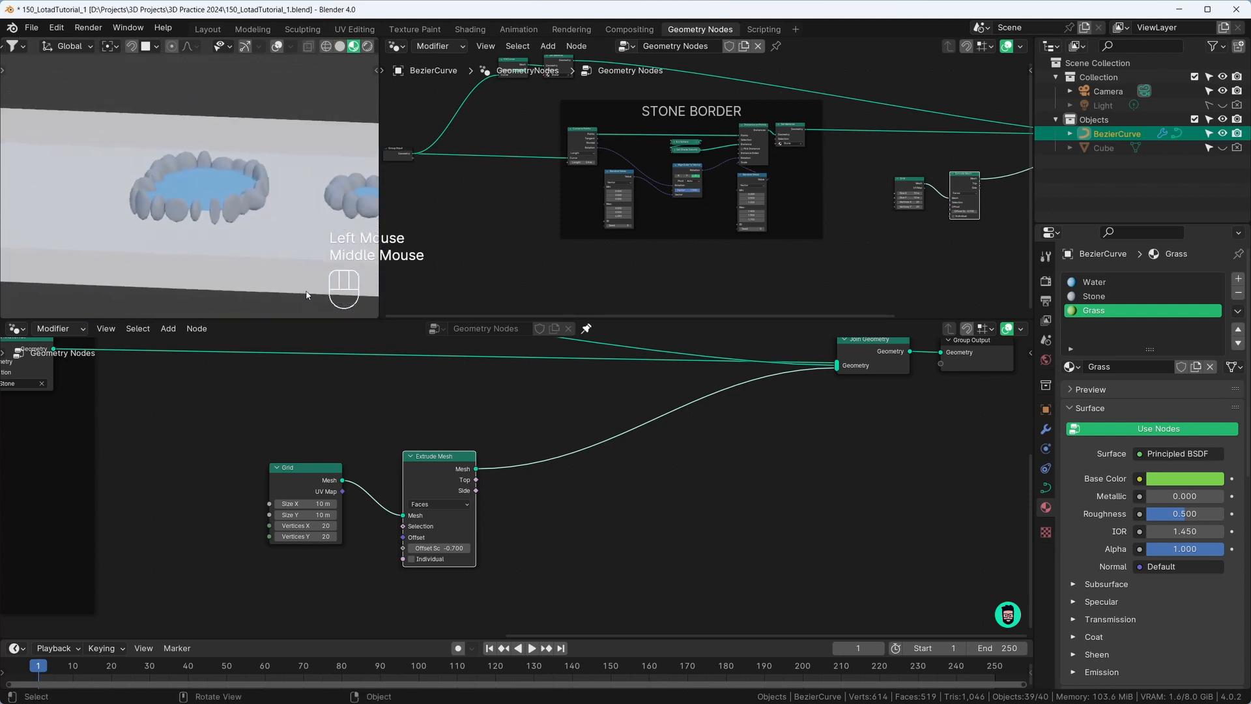
Insert a Set Material node after Extrude Mesh and assign the Grass material to it
key(shift+a)
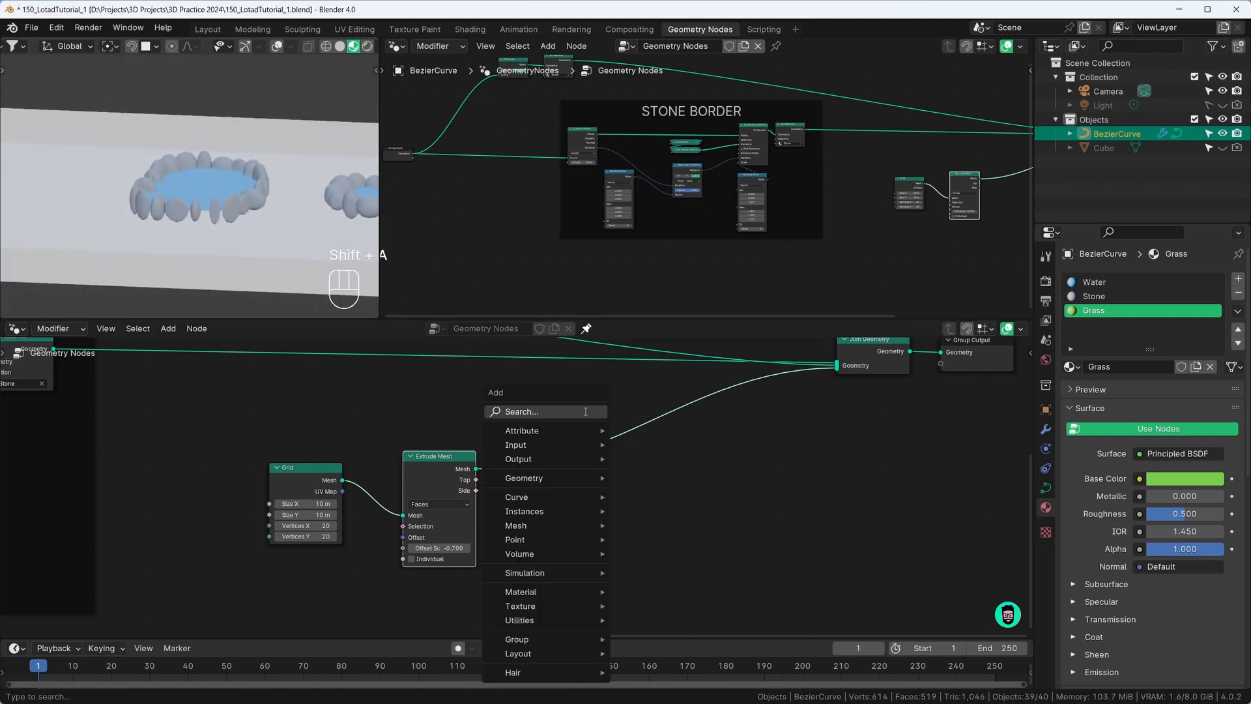
text(set)
click(539, 449)
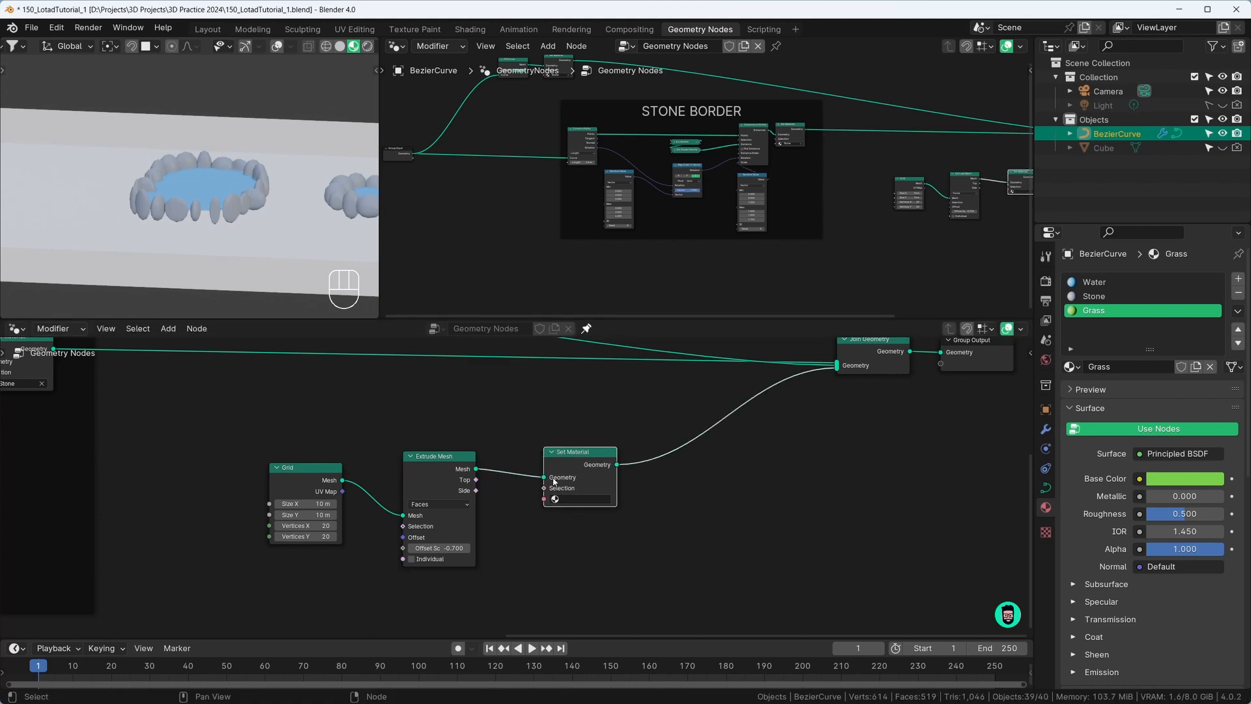
click(573, 500)
click(576, 516)
middle_drag(134, 240, 199, 247)
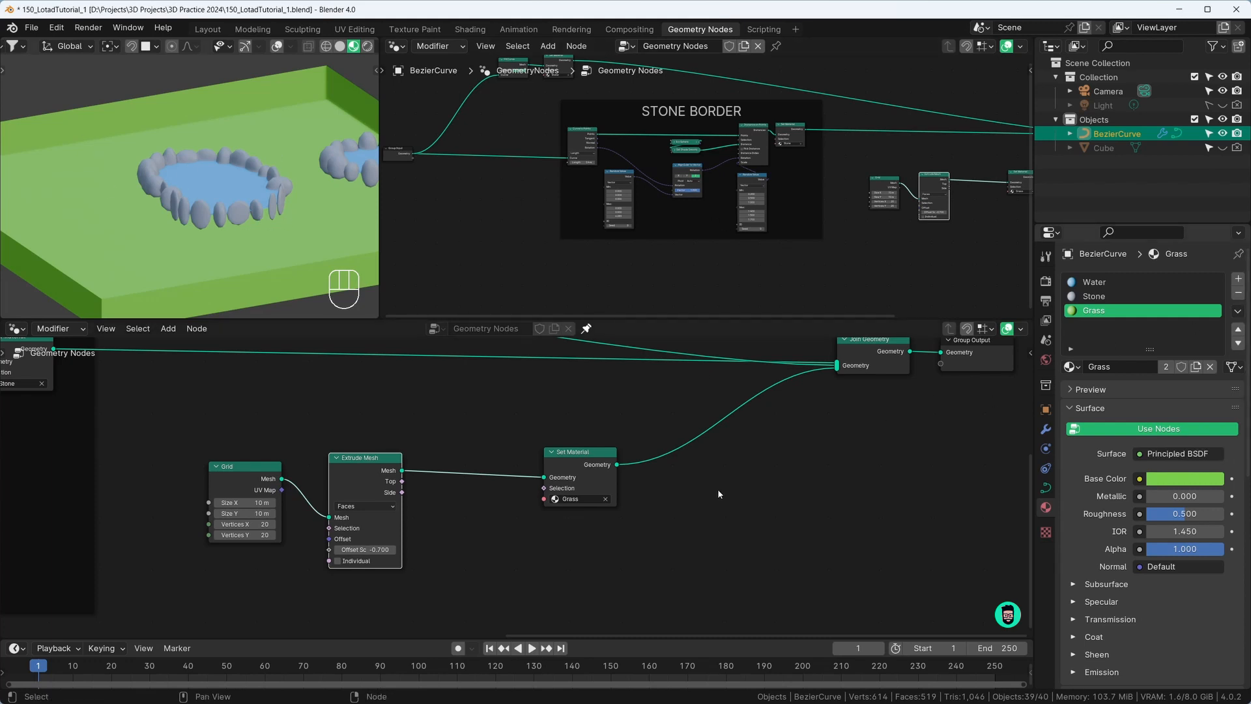
Move the Extrude Mesh node next to the Grass Set Material node, leaving space after the Grid node
middle_drag(422, 480, 583, 440)
drag(582, 441, 645, 434)
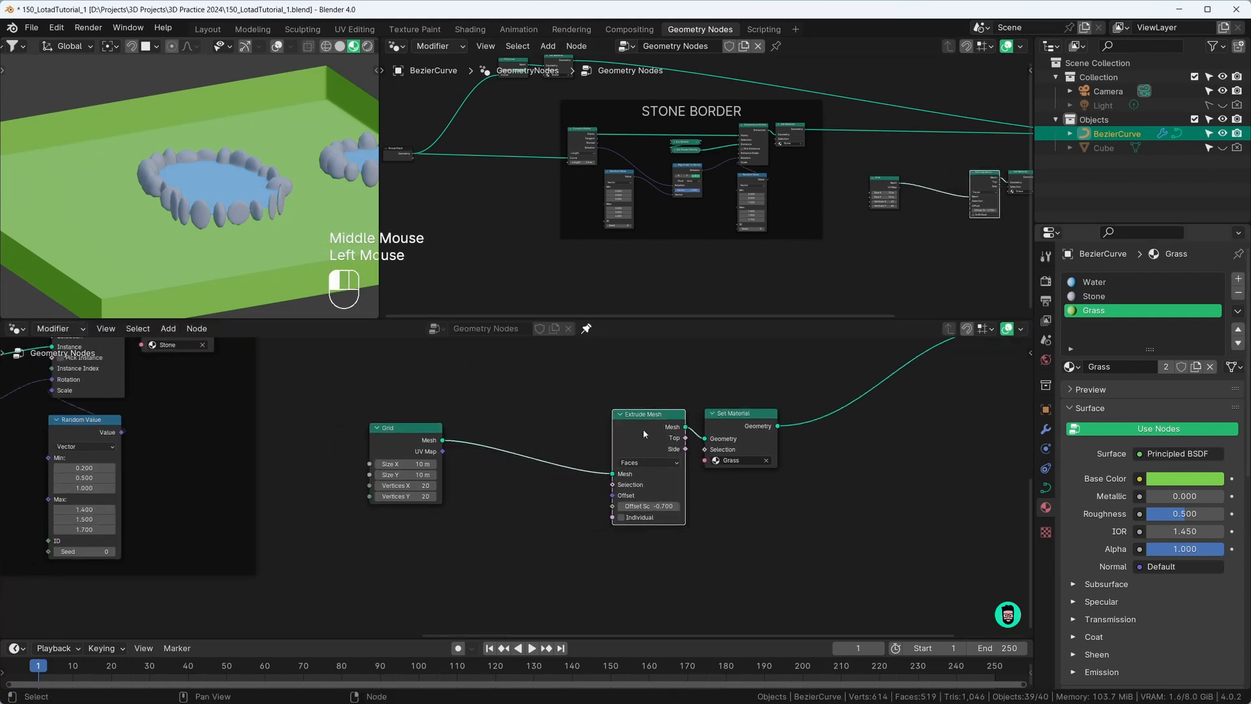
double_click(615, 488)
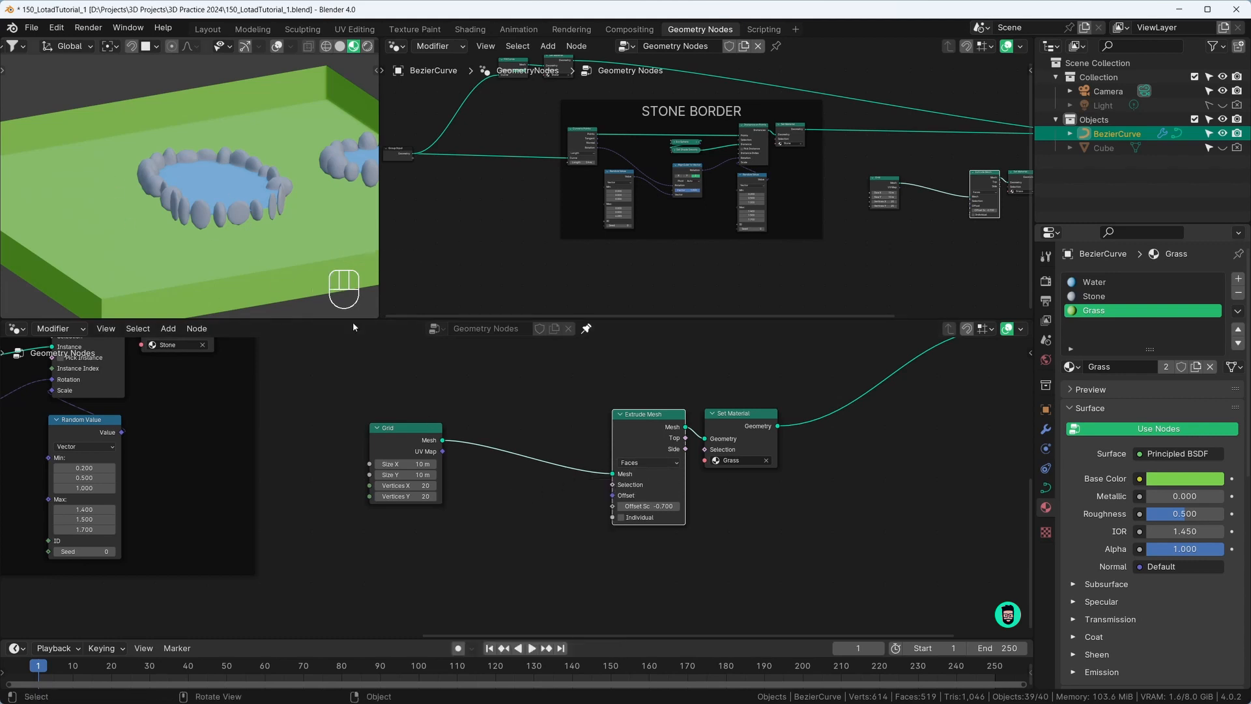
Add a Raycast node and place it below the gap between the Grid and Extrude Mesh nodes
middle_drag(508, 510, 512, 440)
key(shift+a)
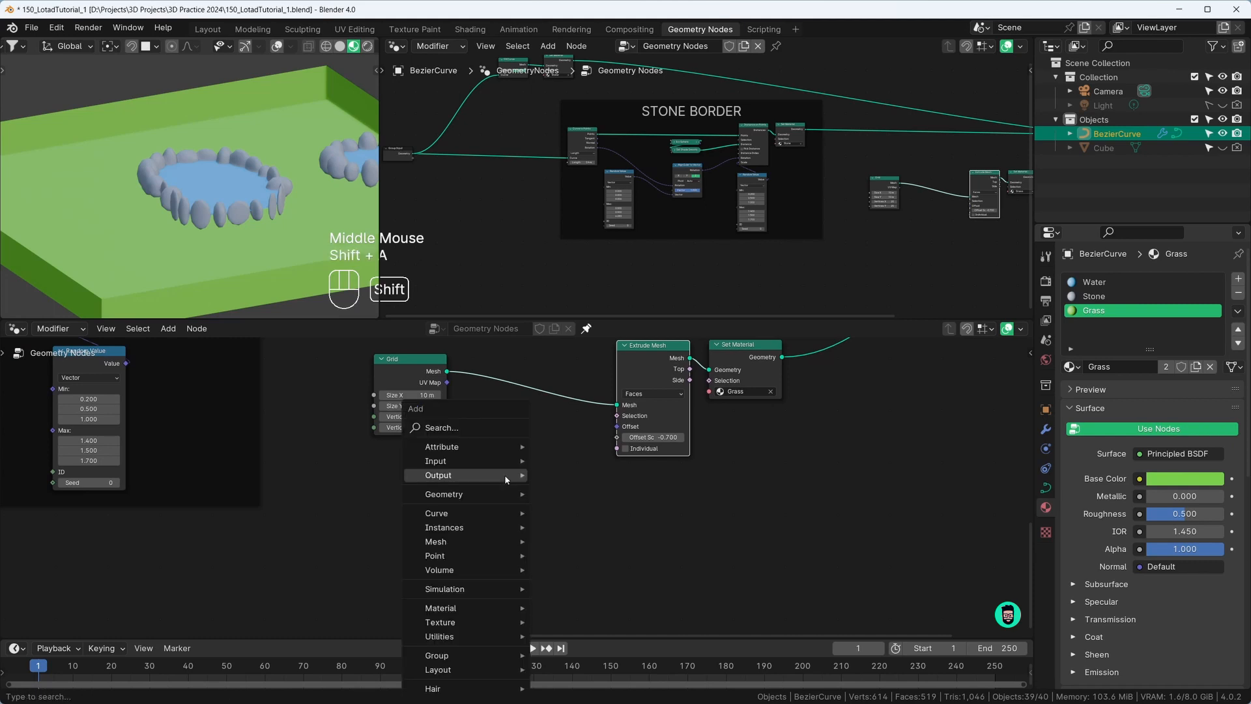
text(rayca)
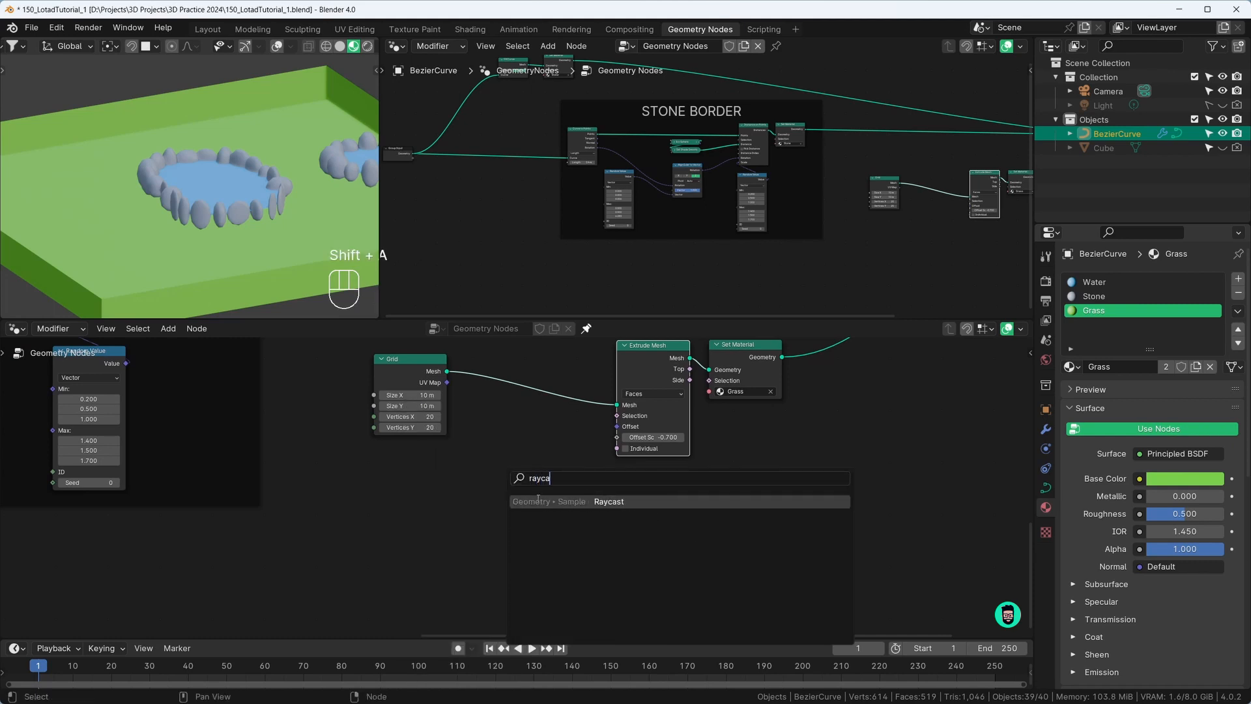
key(Return)
click(542, 482)
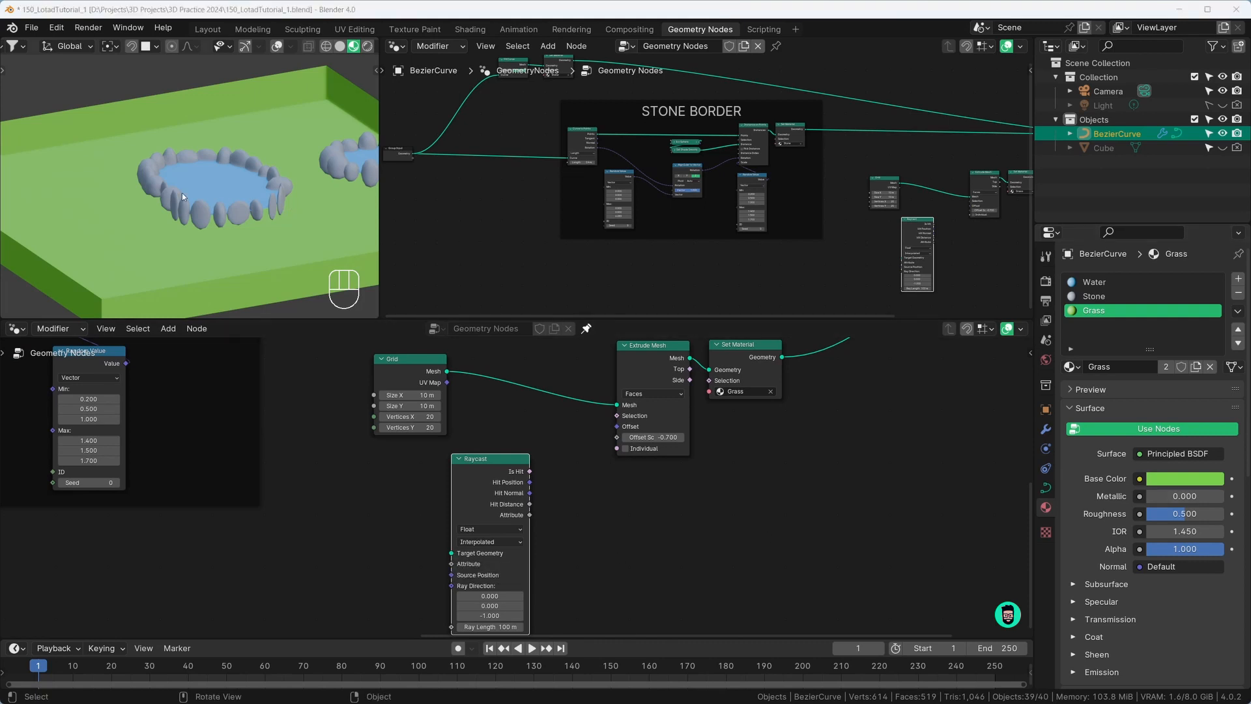
Move the Fill Curve node farther away from the Water Set Material node
scroll(348, 357, down, 3)
middle_drag(348, 357, 177, 427)
scroll(190, 424, down, 3)
drag(229, 365, 193, 365)
click(185, 356)
scroll(185, 358, up, 4)
middle_drag(185, 357, 565, 511)
scroll(261, 397, up, 3)
middle_drag(260, 397, 277, 454)
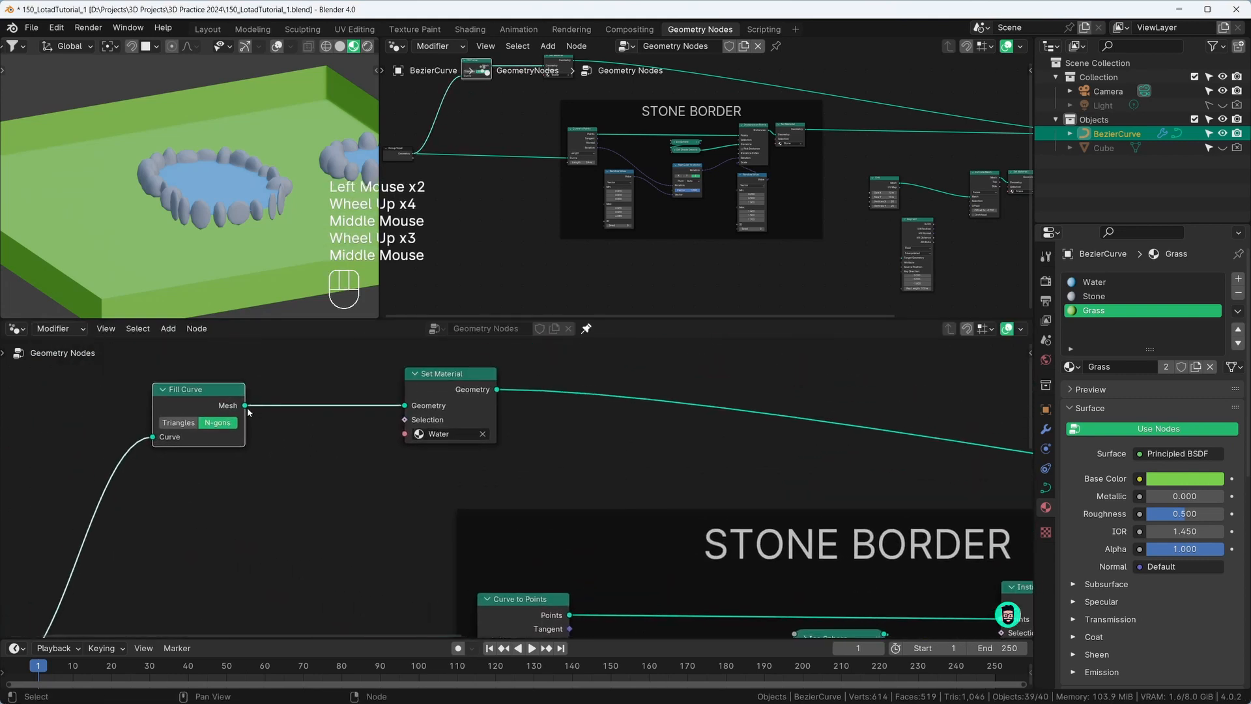
Examine the node tree to see how the Fill Curve node can reach the Raycast node's Target Geometry input
scroll(515, 489, down, 2)
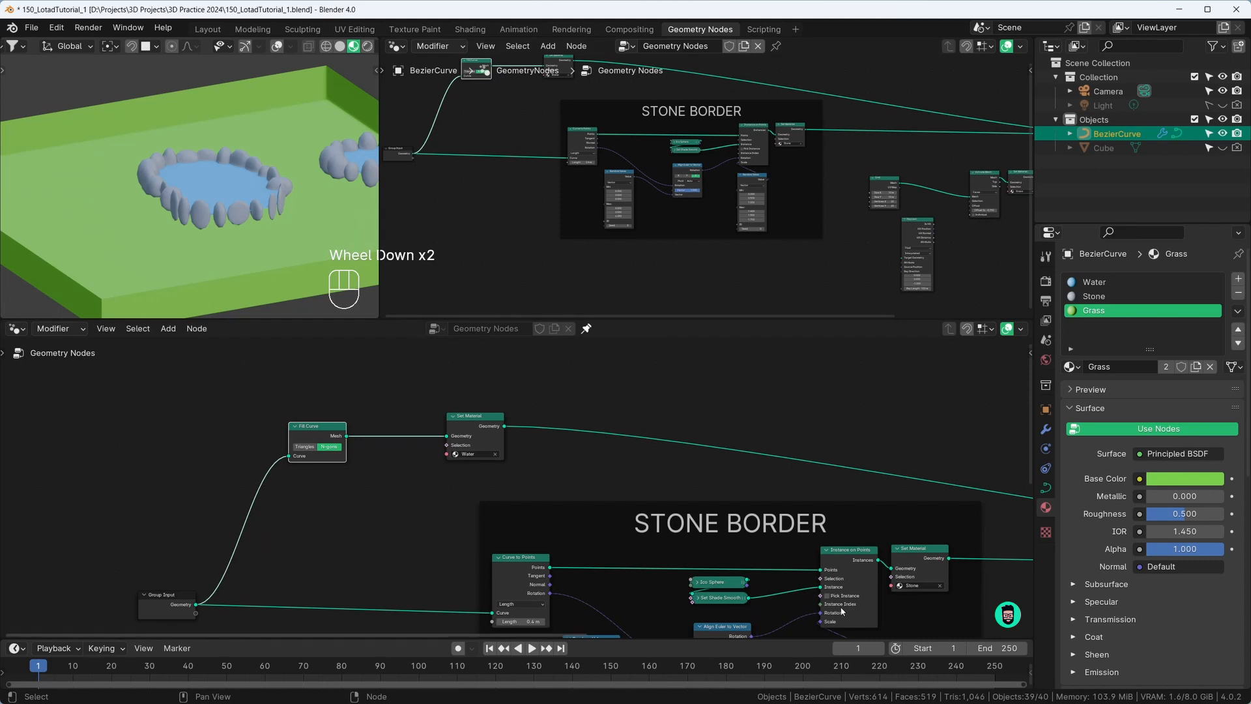
middle_drag(843, 611, 582, 389)
scroll(894, 522, up, 3)
middle_drag(912, 559, 582, 471)
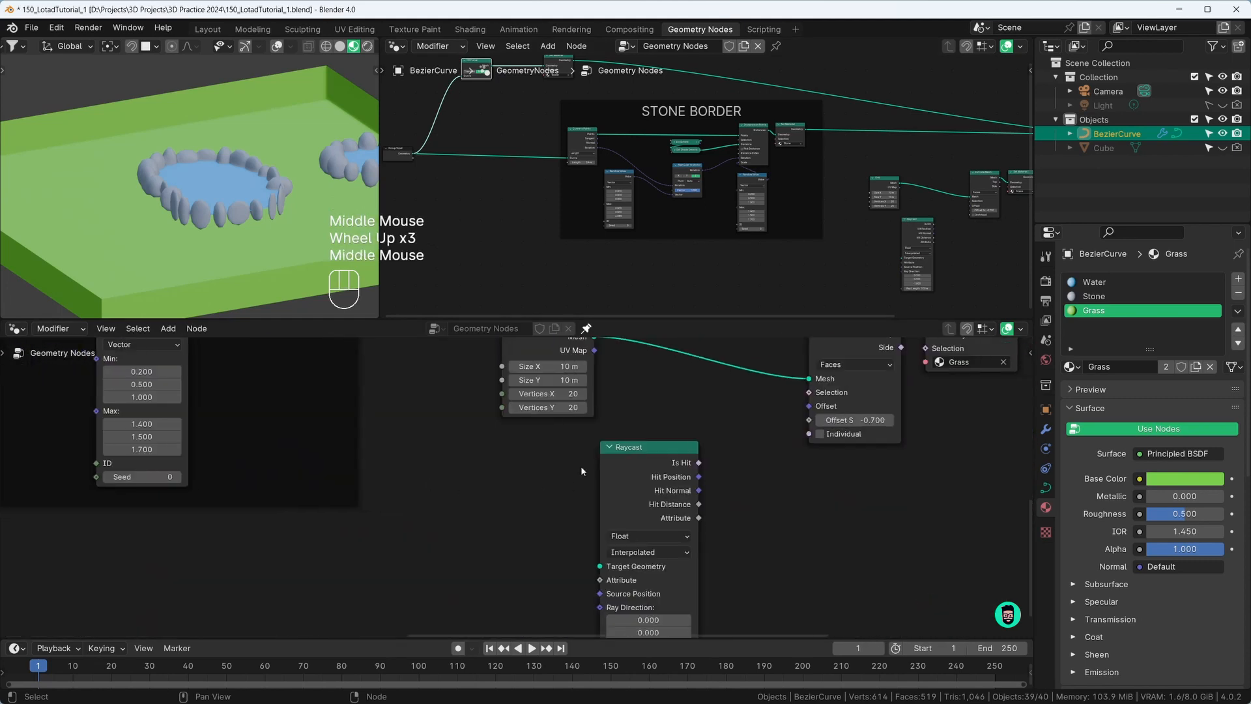
scroll(353, 465, down, 5)
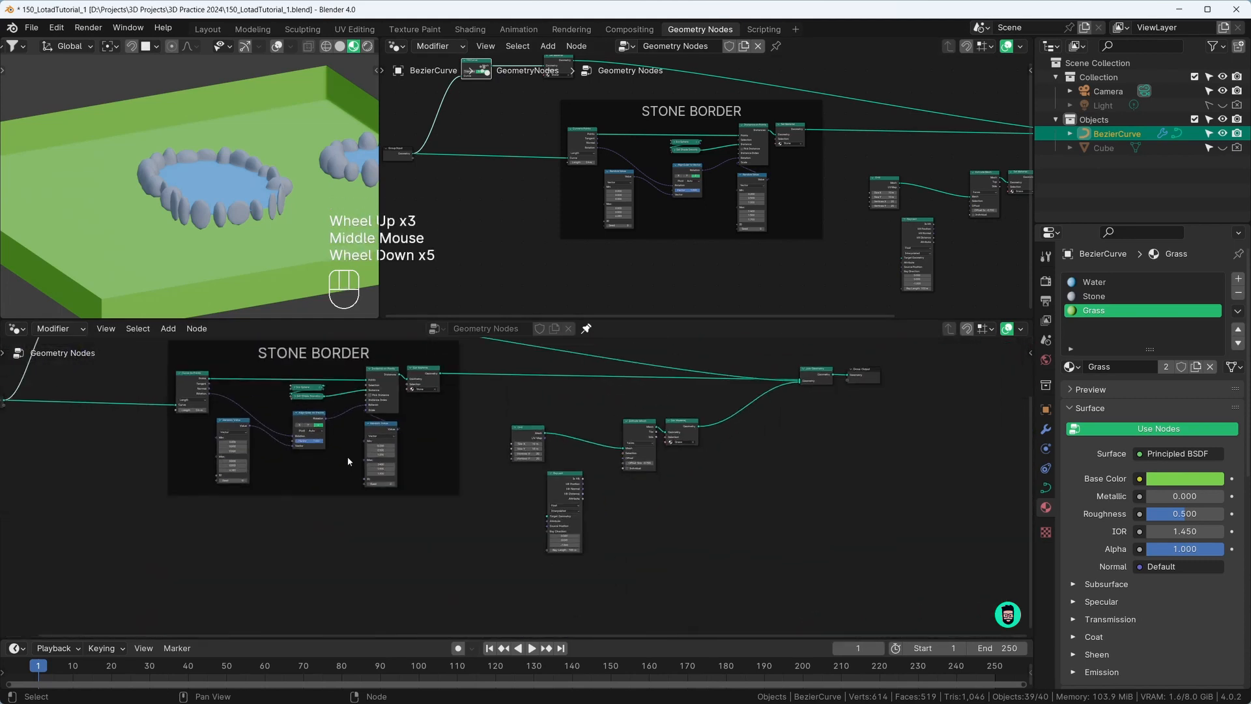
middle_drag(347, 456, 448, 519)
scroll(207, 409, down, 2)
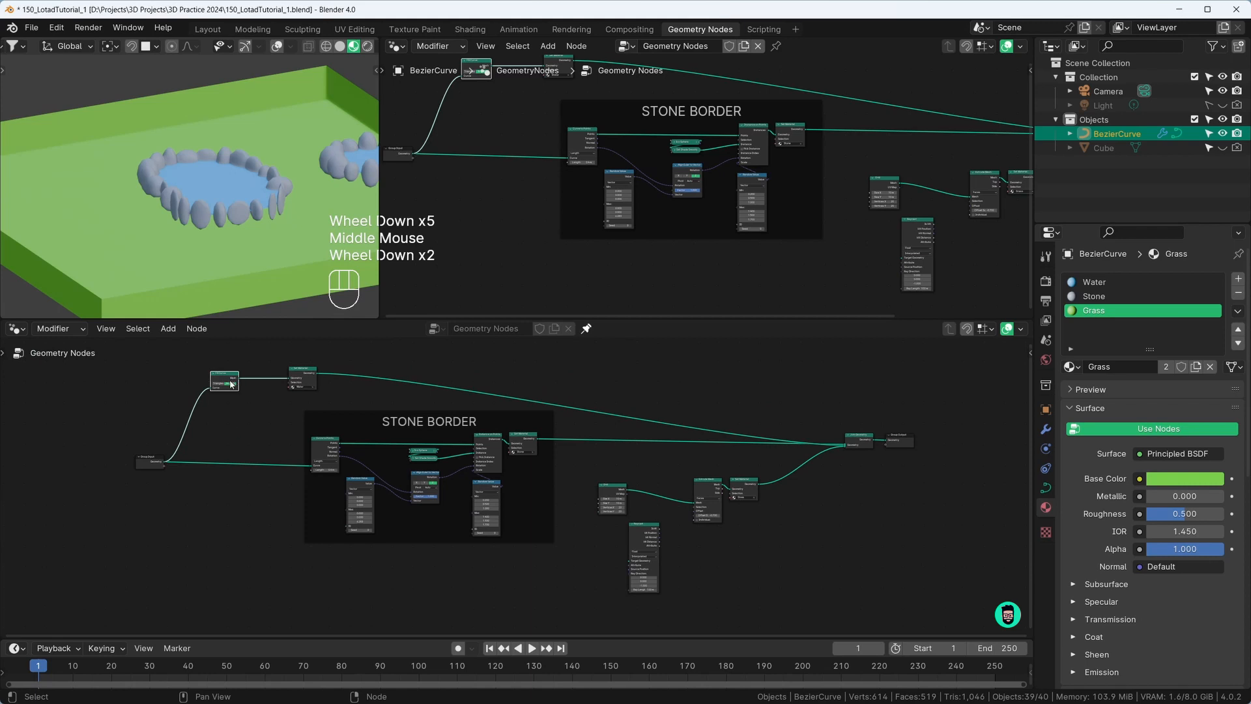
drag(233, 382, 587, 579)
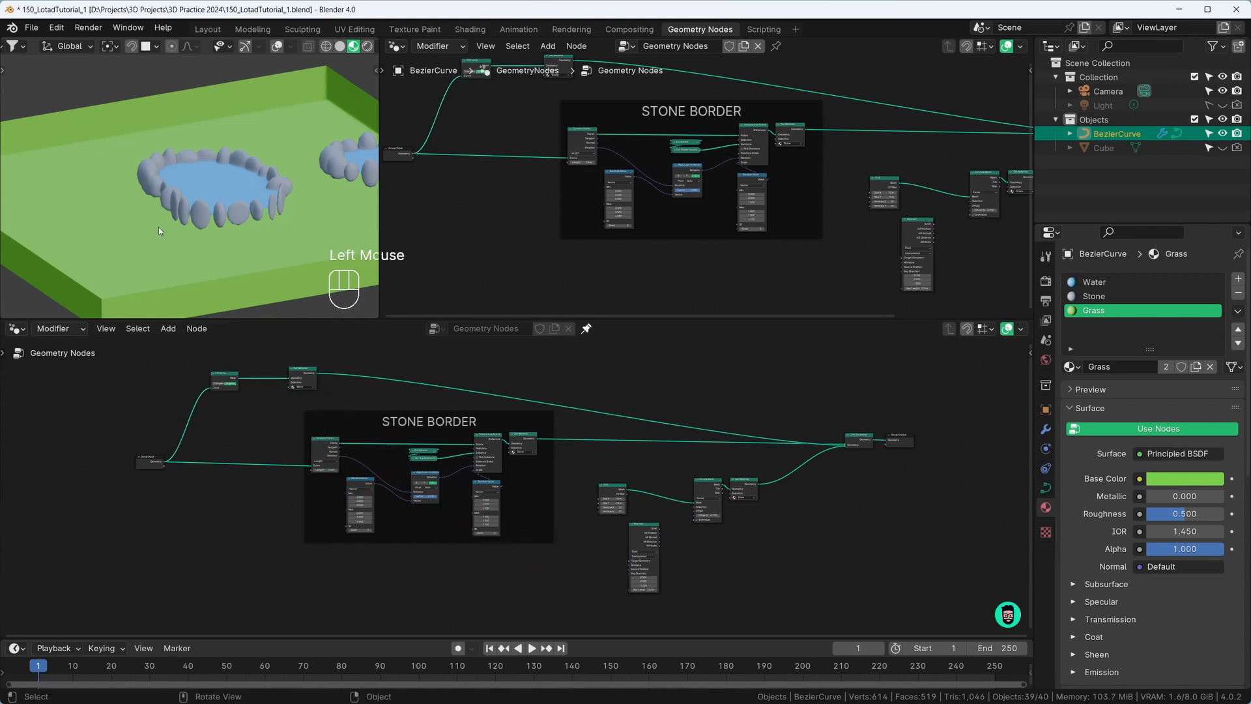
Search the add-ons in Preferences for "node" and check whether Node Wrangler is enabled, closing Preferences when done
click(56, 30)
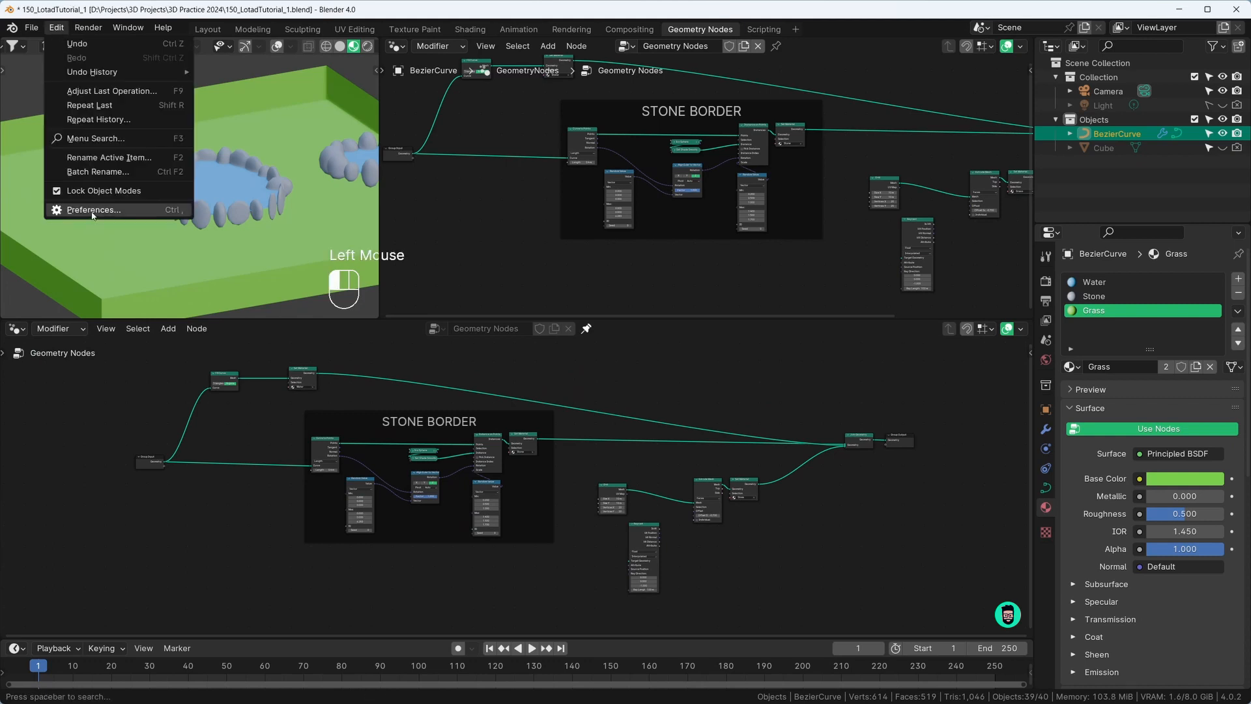
click(93, 210)
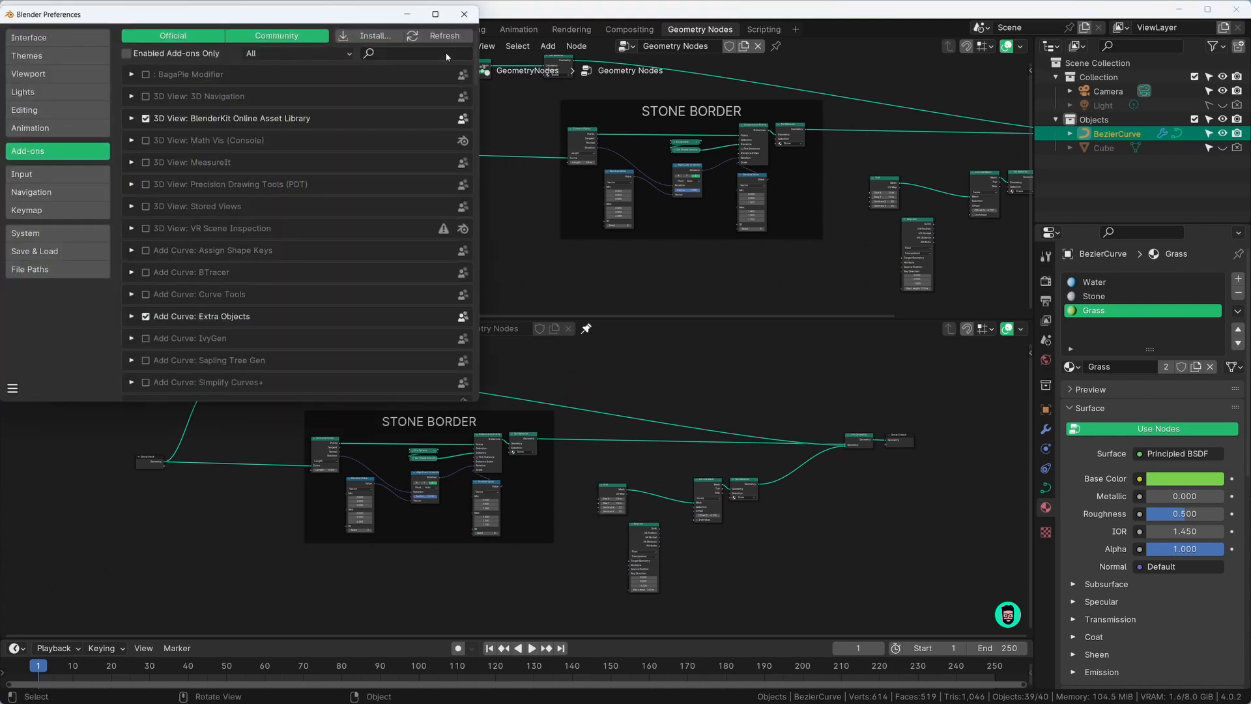
click(400, 54)
text(node)
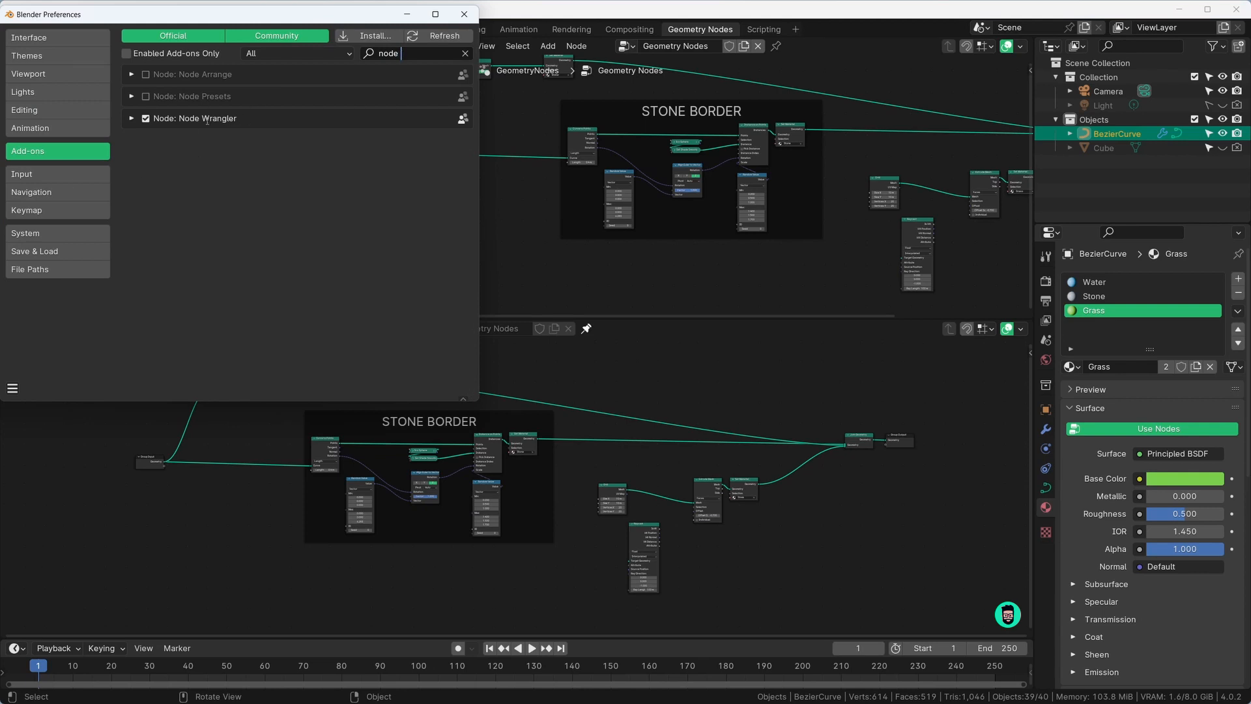
click(464, 13)
Connect the Fill Curve node's Mesh output to the Raycast node's Target Geometry and shift Fill Curve slightly away from Set Material
scroll(228, 397, up, 3)
scroll(229, 397, down, 1)
scroll(296, 433, down, 2)
middle_drag(228, 398, 234, 449)
key(alt)
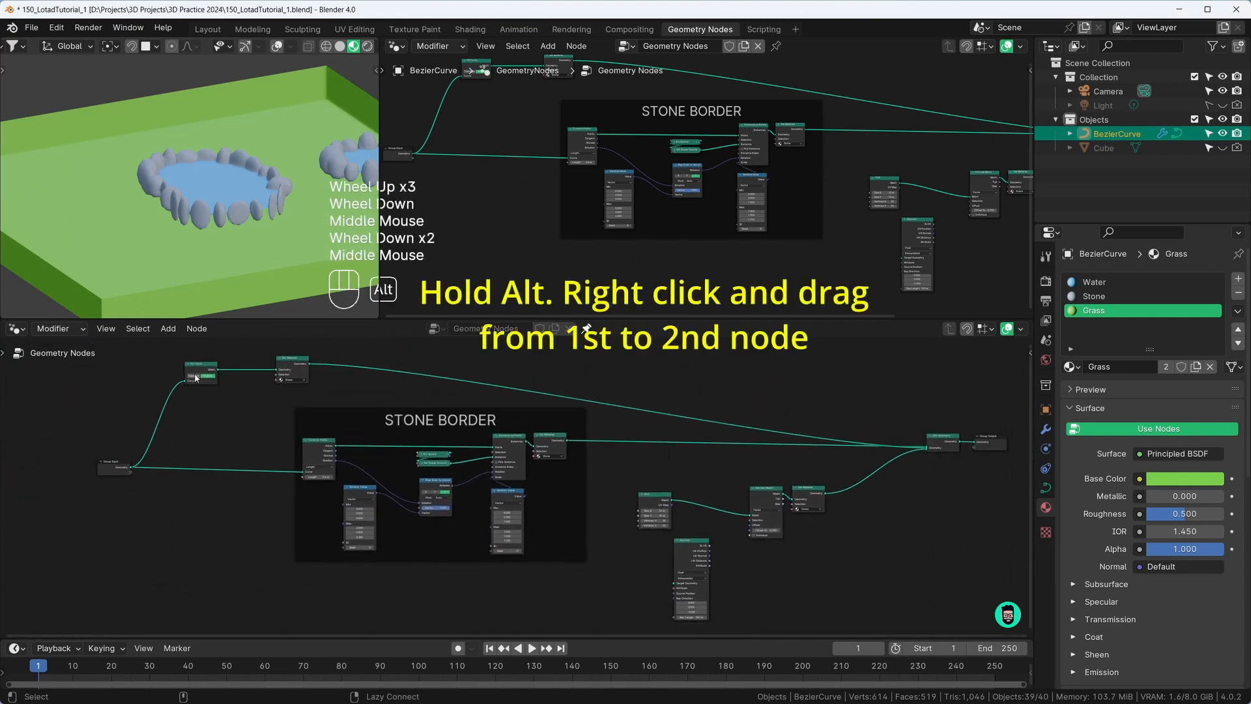
mouse_move(195, 377)
alt+right_down()
mouse_move(326, 555)
mouse_move(565, 667)
mouse_move(683, 560)
alt+right_up()
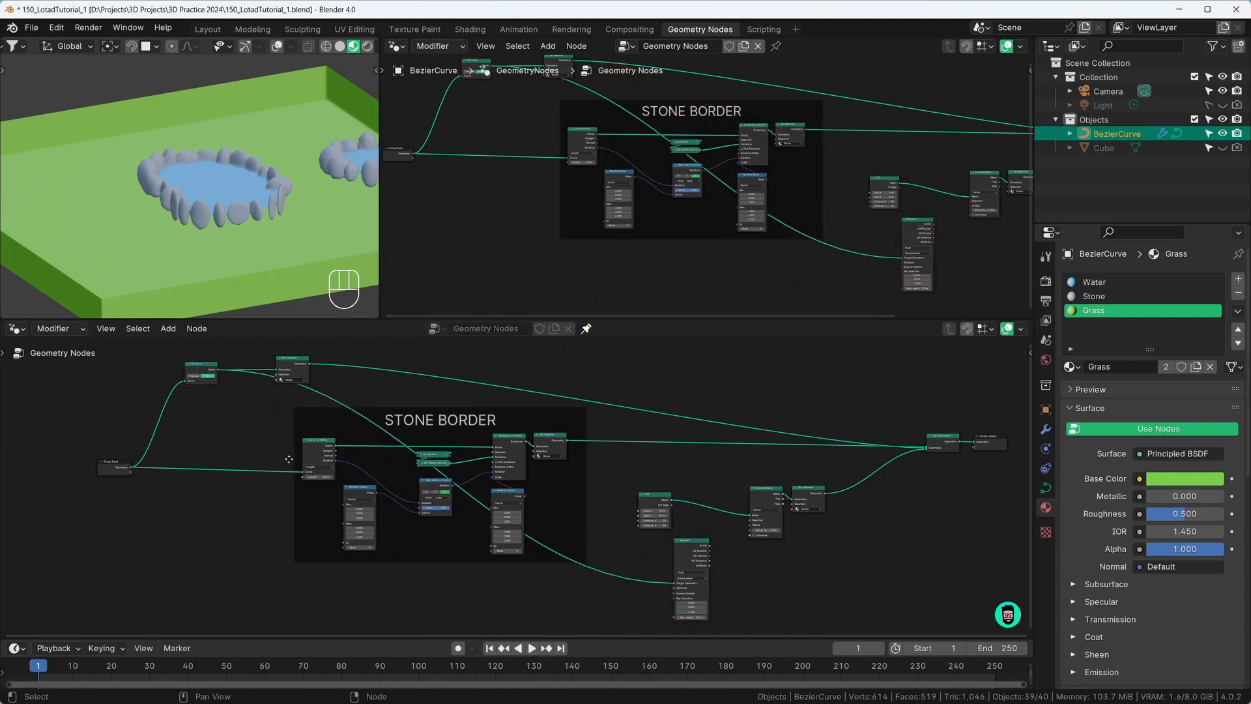
click(200, 372)
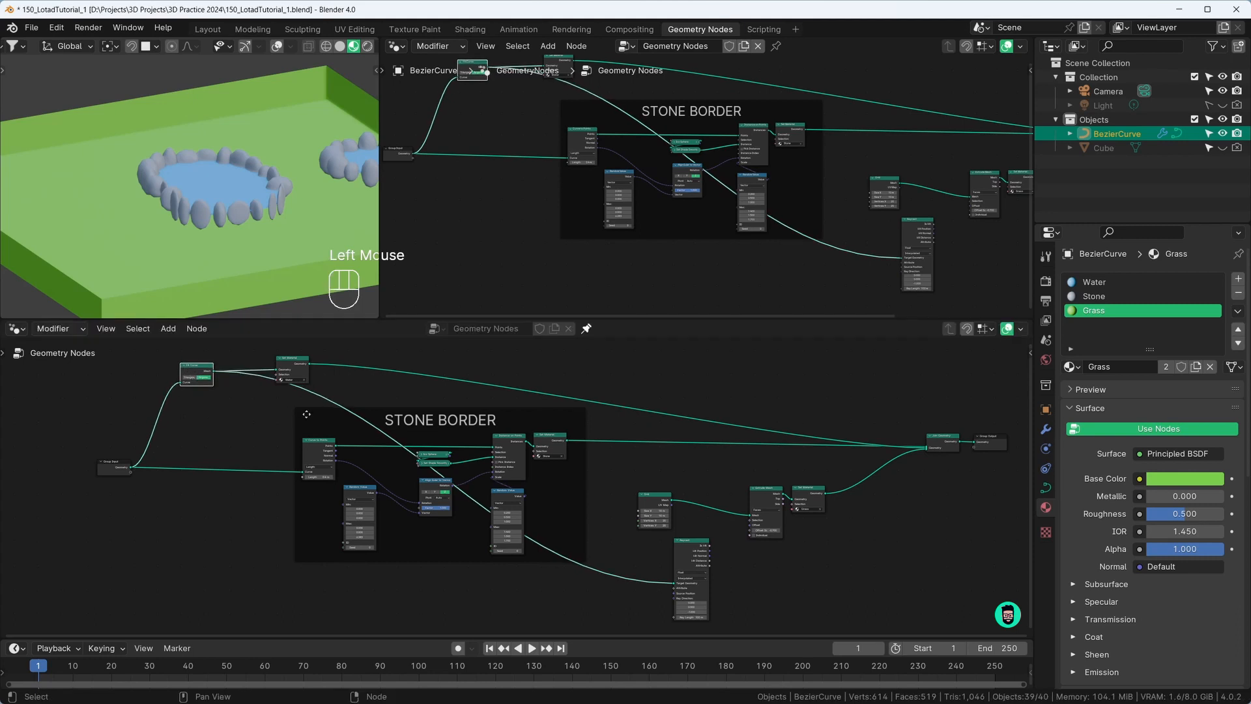
Add a reroute to the link feeding Raycast's Target Geometry and move it below the start of the STONE BORDER frame
scroll(579, 544, up, 3)
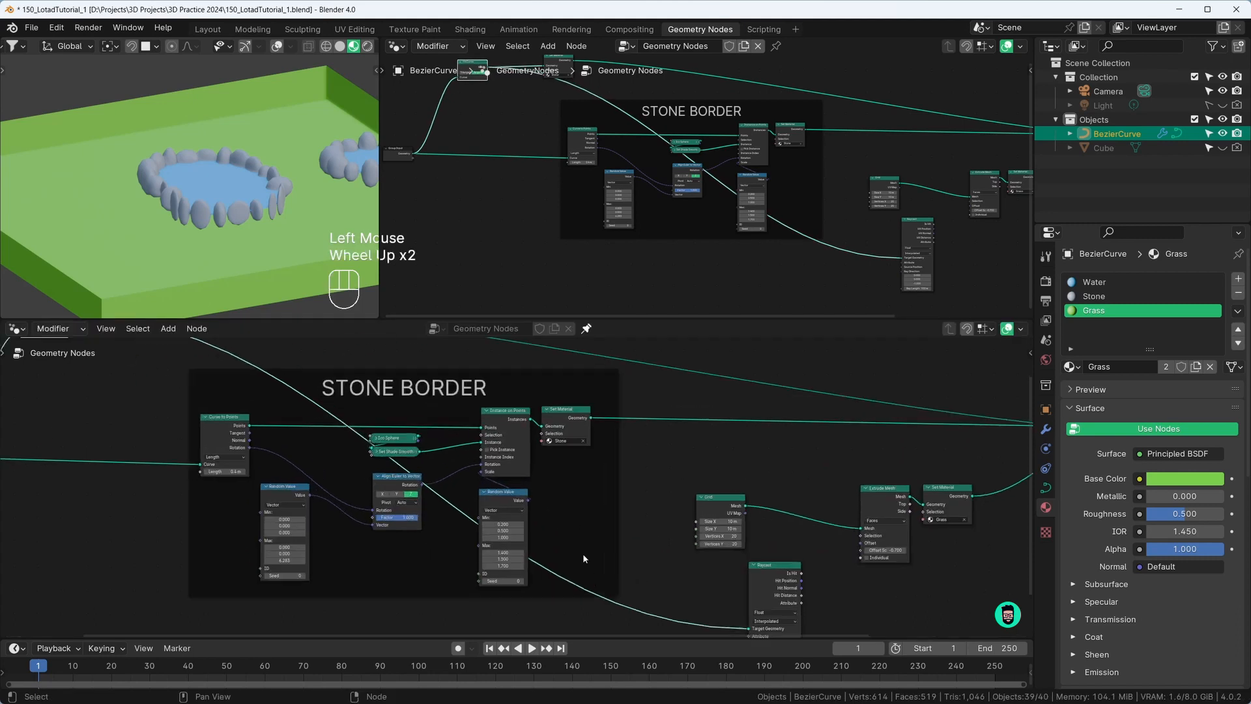
middle_drag(583, 553, 527, 474)
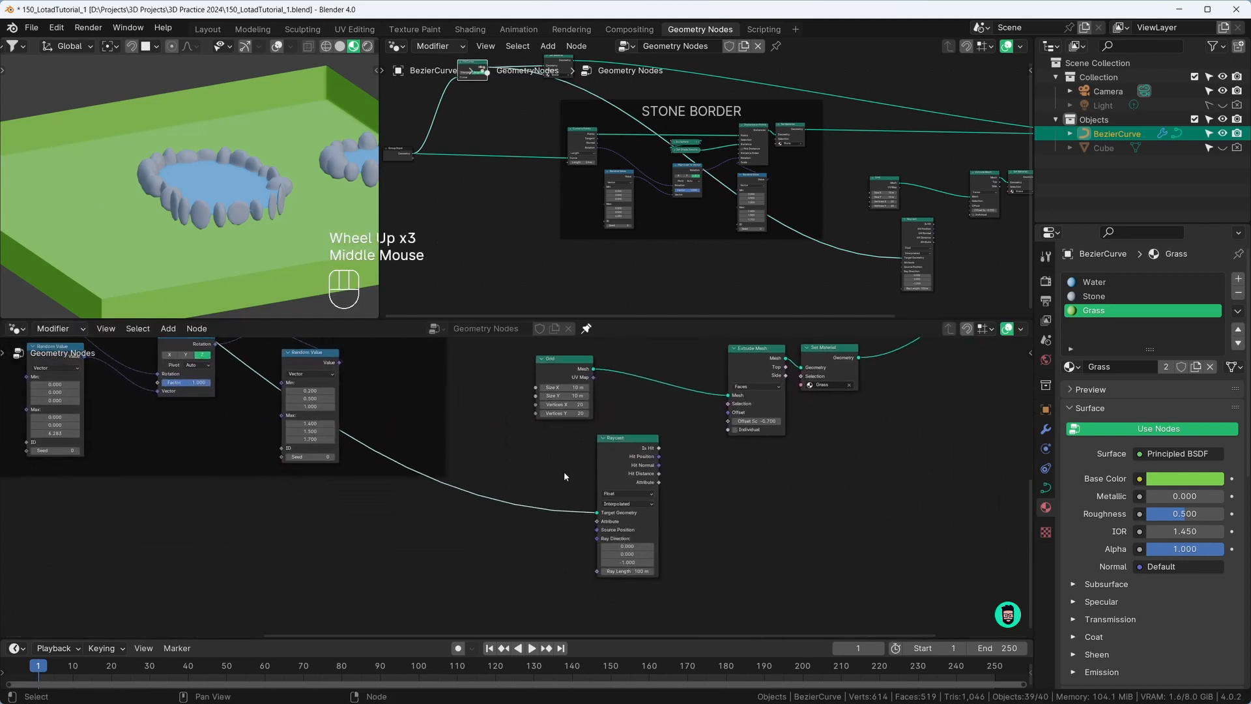
shift+right_click(531, 476)
shift+right_drag(531, 476, 529, 552)
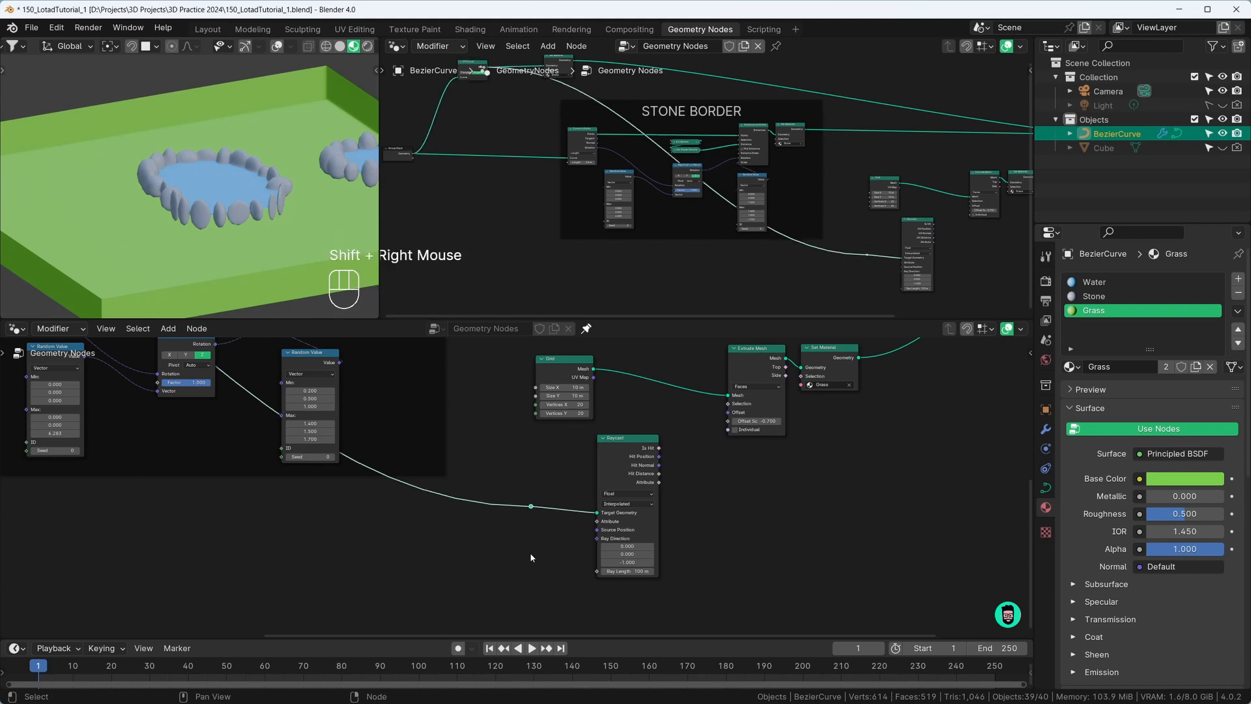
click(538, 510)
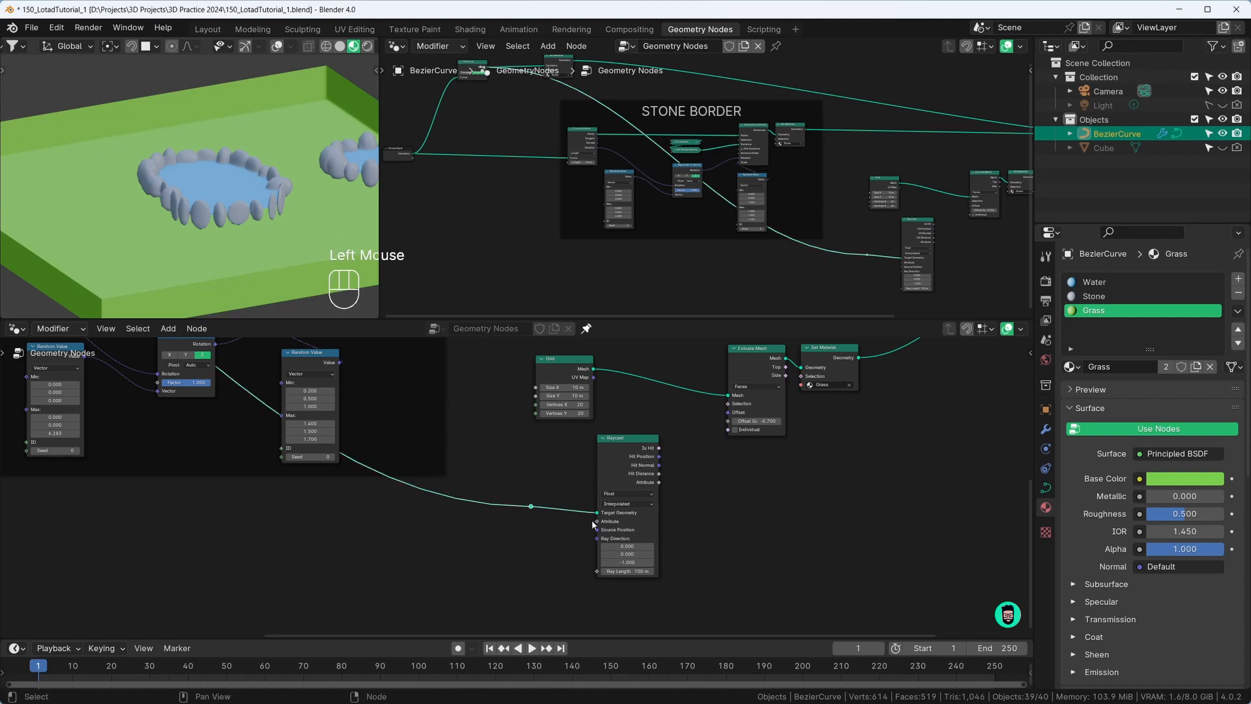
key(g)
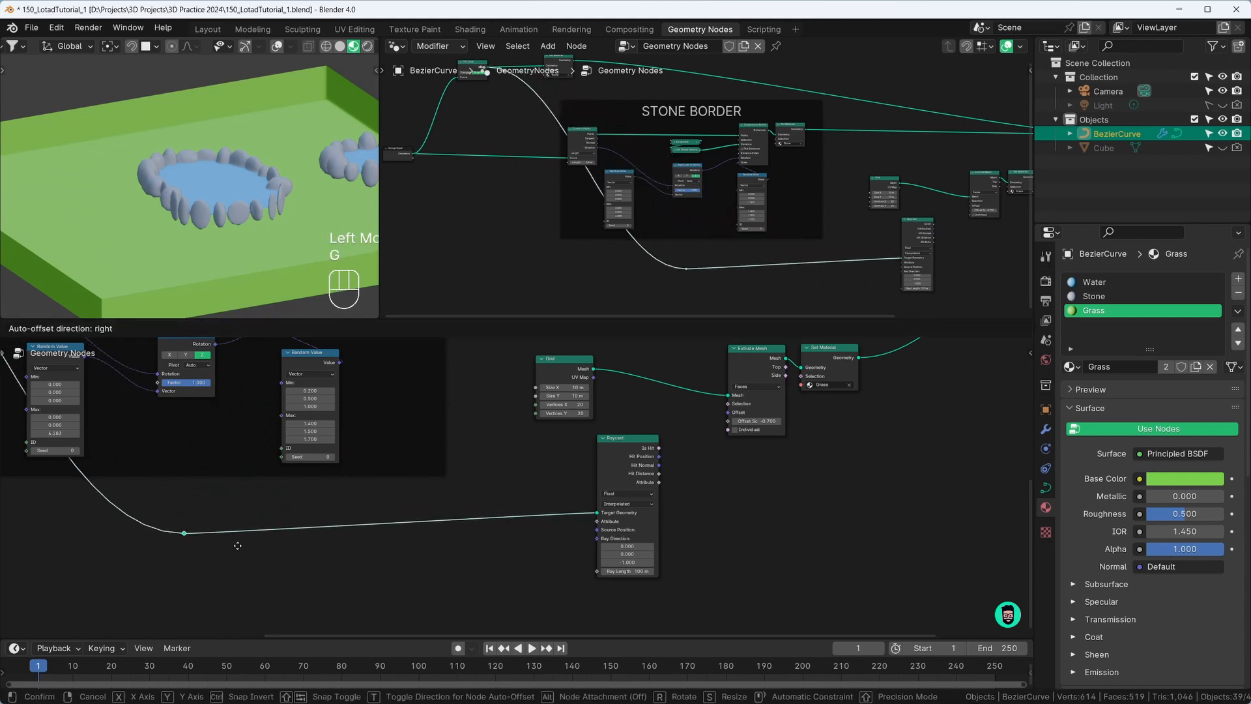
click(79, 528)
middle_drag(202, 537, 629, 541)
scroll(600, 545, down, 2)
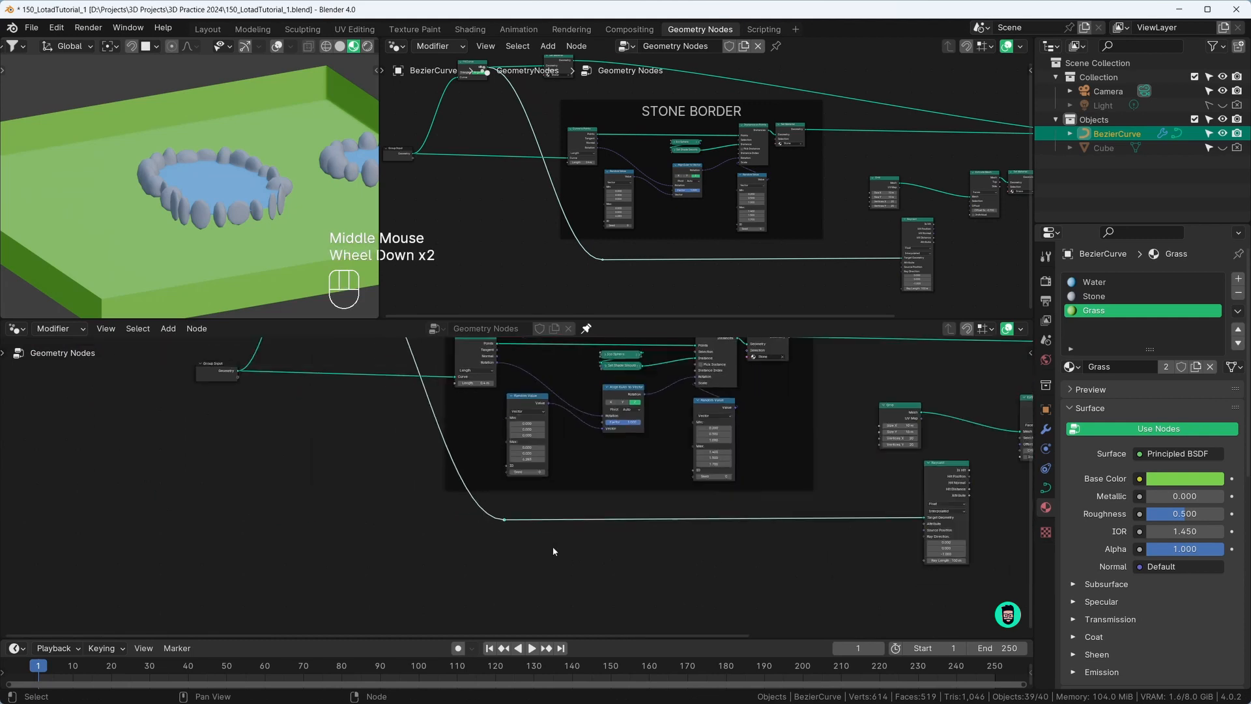
Shift the lower reroute left of the STONE BORDER frame and add reroutes along the link coming from Fill Curve
key(g)
click(477, 545)
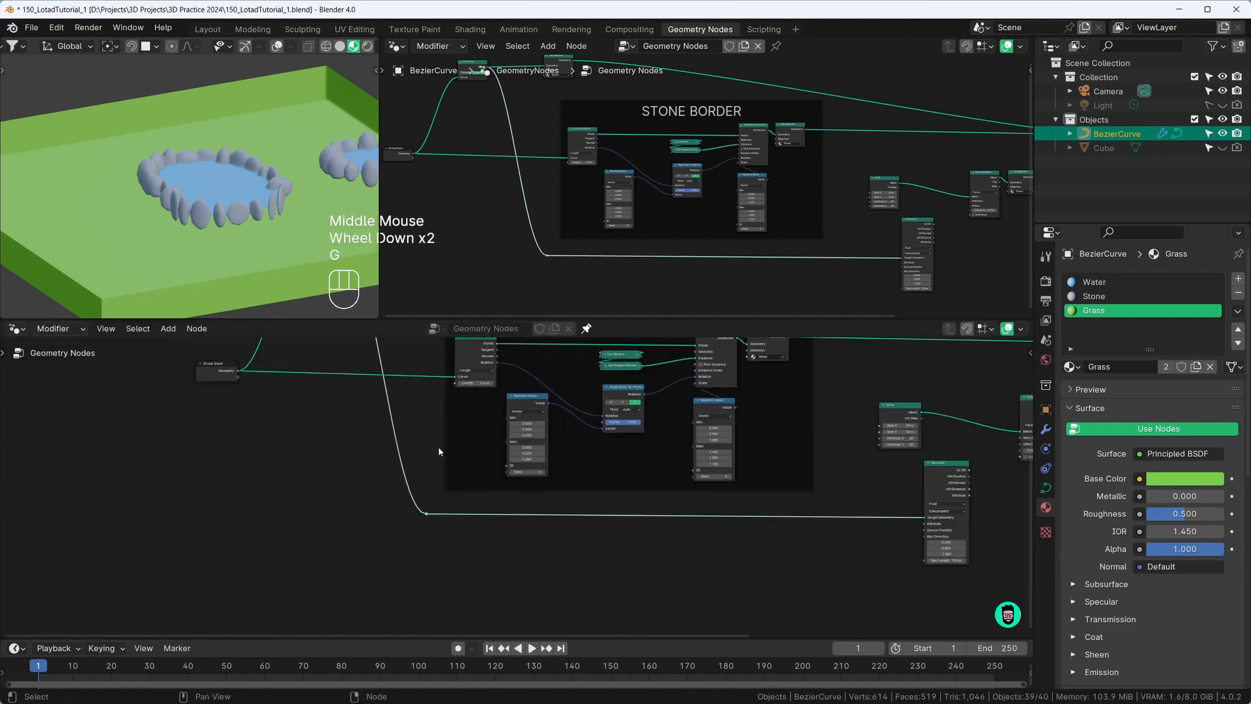
middle_drag(437, 447, 429, 507)
scroll(377, 440, up, 2)
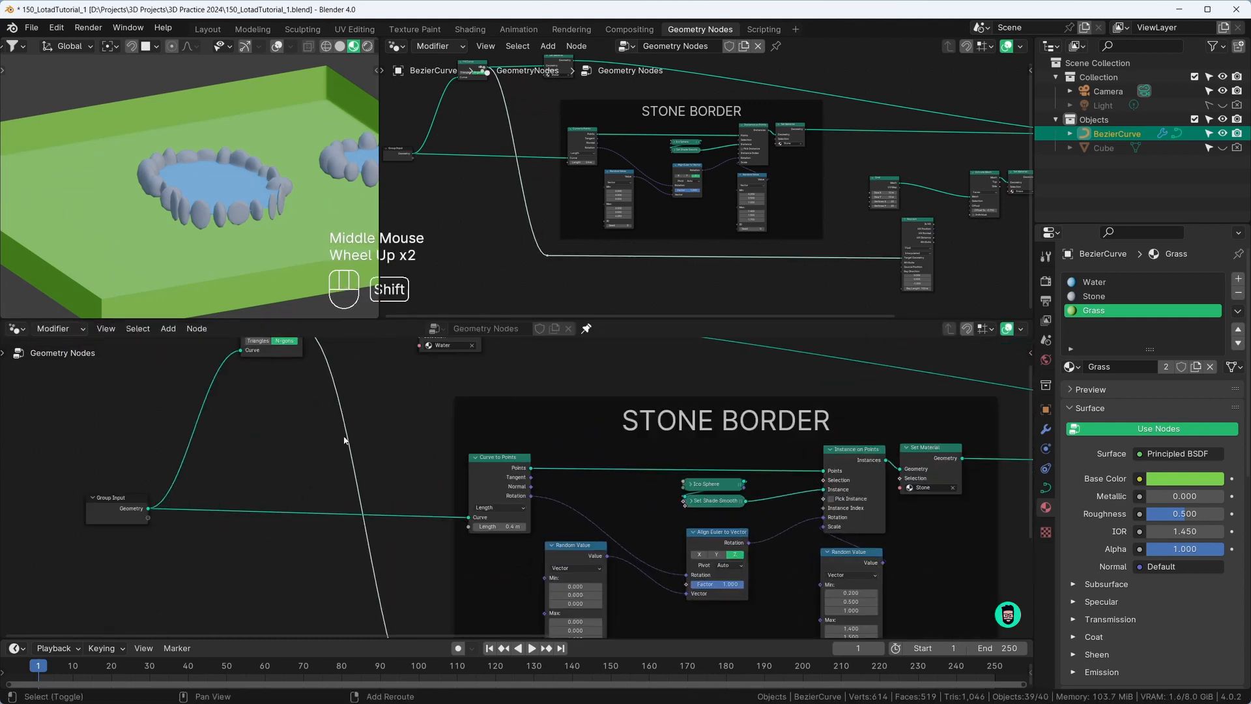
shift+right_drag(358, 425, 334, 439)
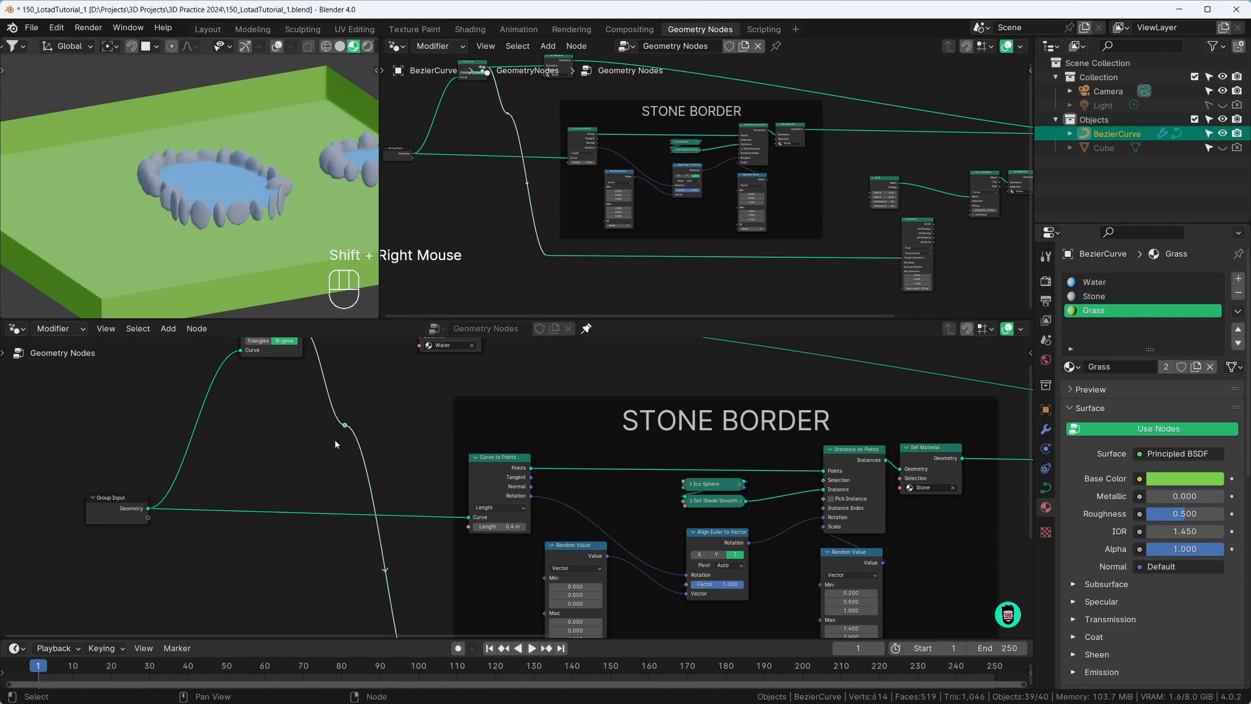
middle_drag(334, 439, 445, 495)
key(g)
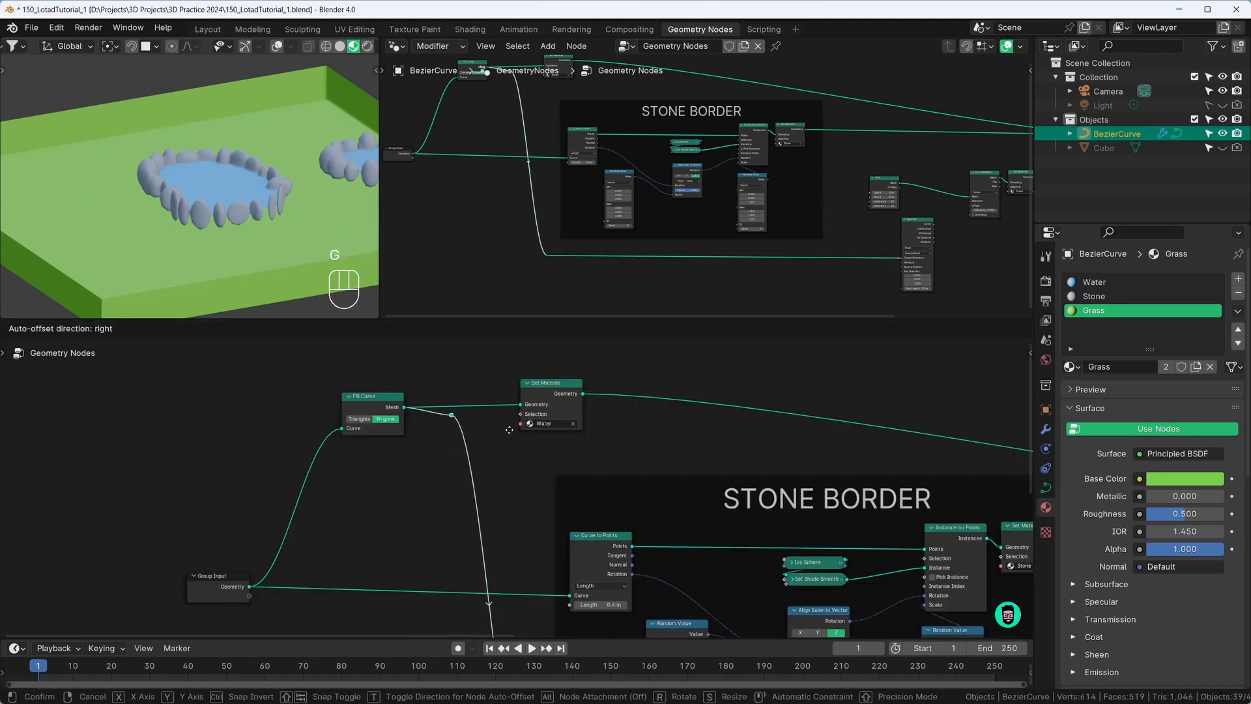
scroll(563, 429, down, 2)
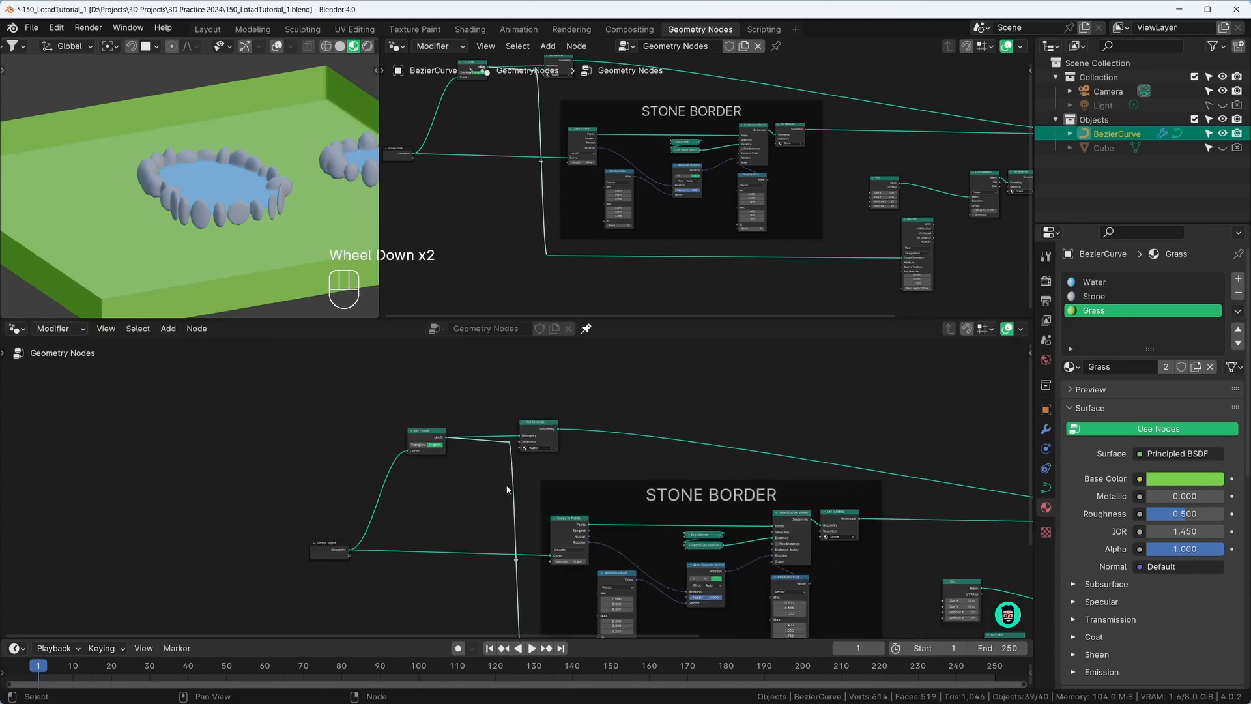
Align the reroutes so the Raycast link runs straight down between the Group Input node and the STONE BORDER frame
middle_drag(482, 476, 494, 423)
click(492, 576)
key(g)
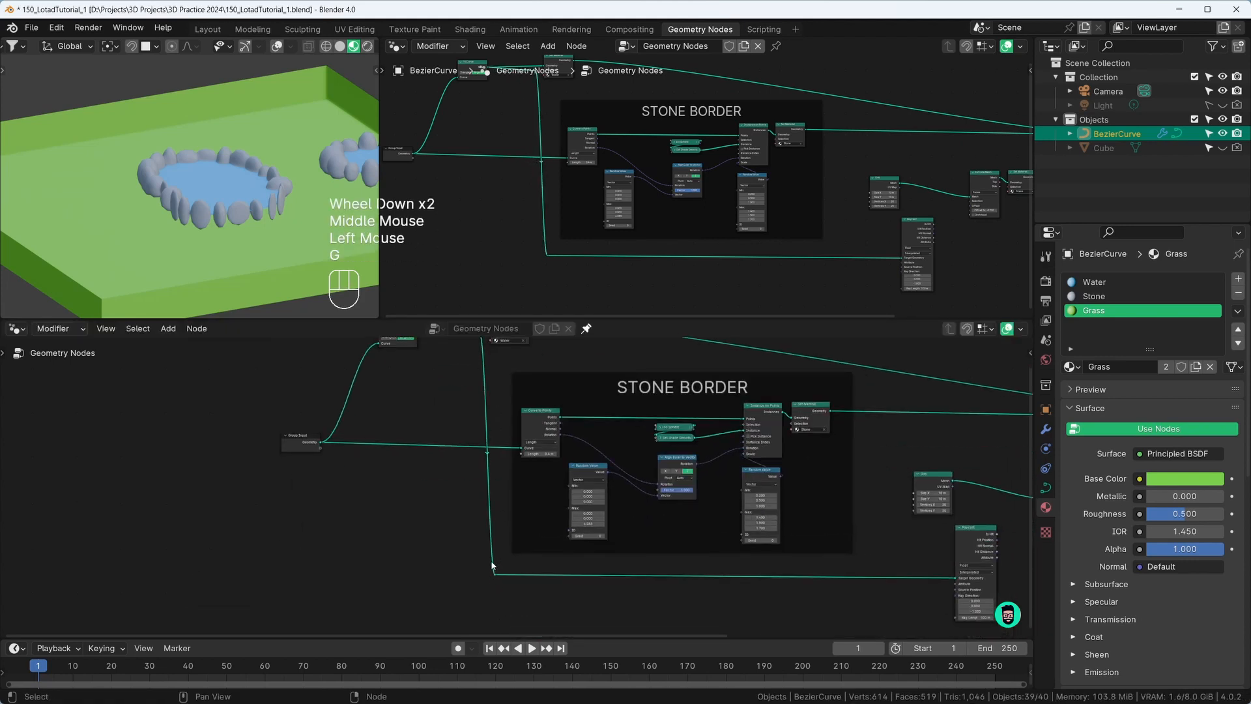
click(495, 573)
key(g)
click(449, 574)
middle_drag(463, 380, 489, 446)
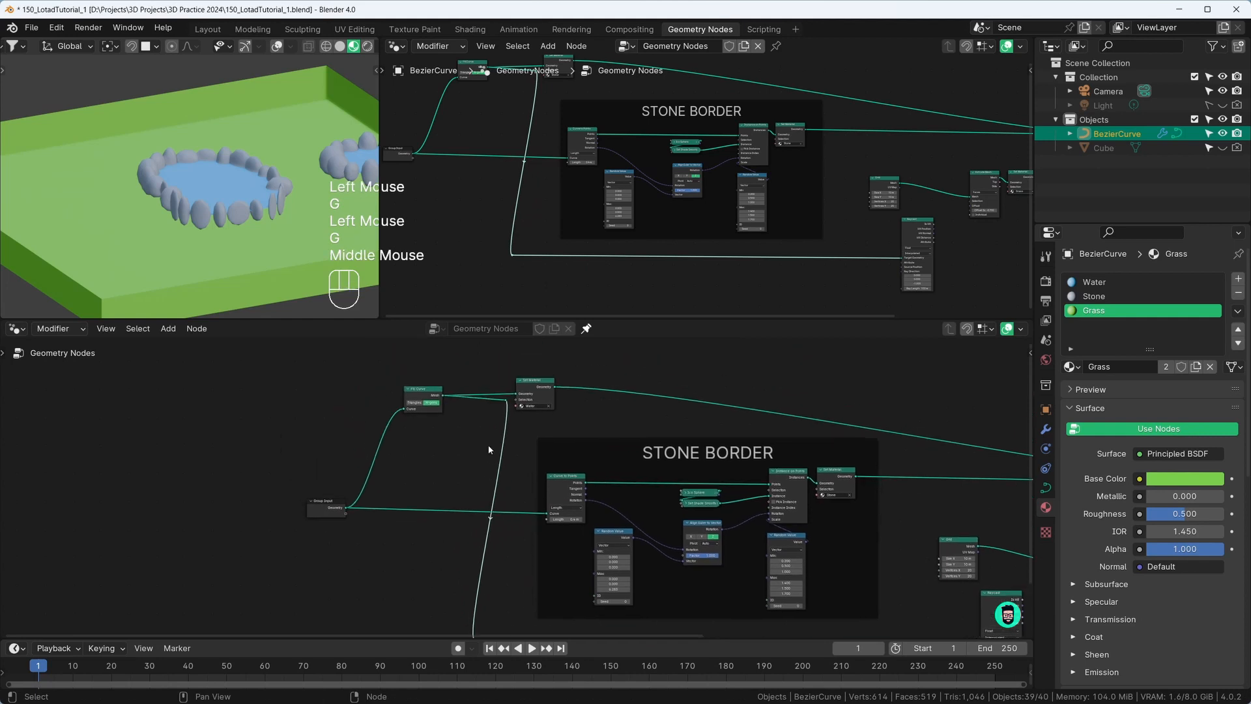
click(506, 401)
key(g)
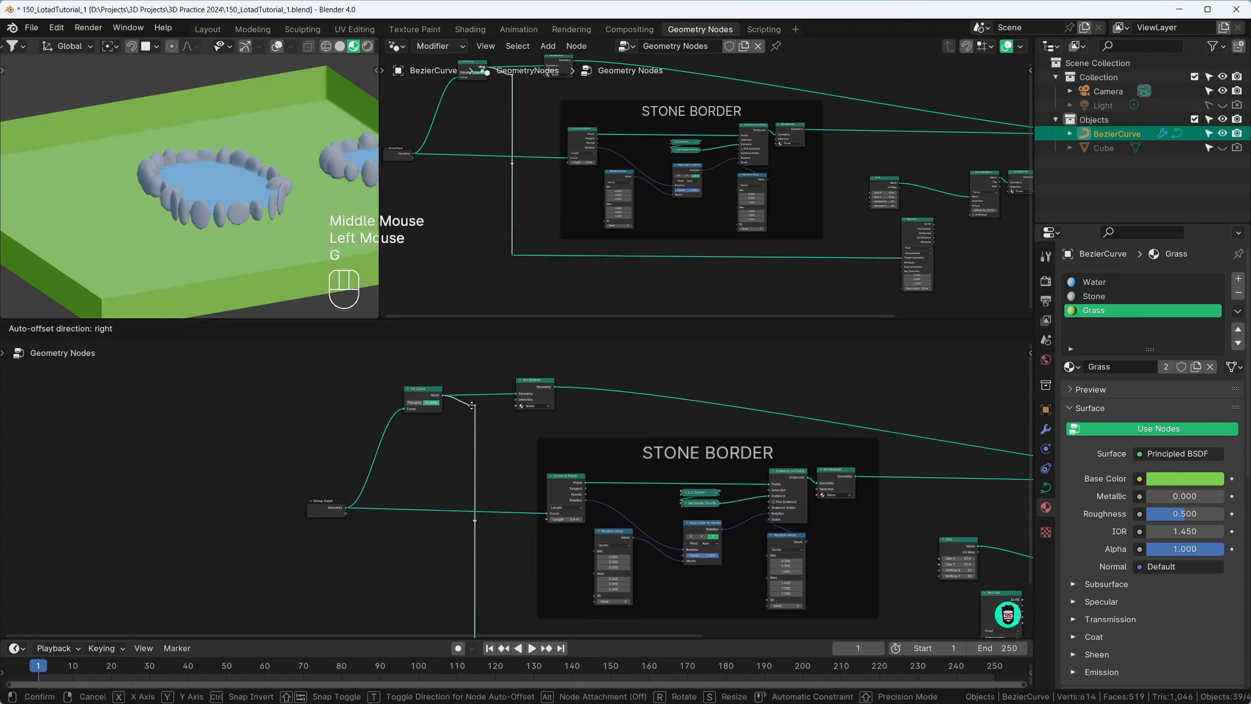
click(472, 405)
middle_drag(648, 456, 472, 409)
scroll(692, 552, down, 3)
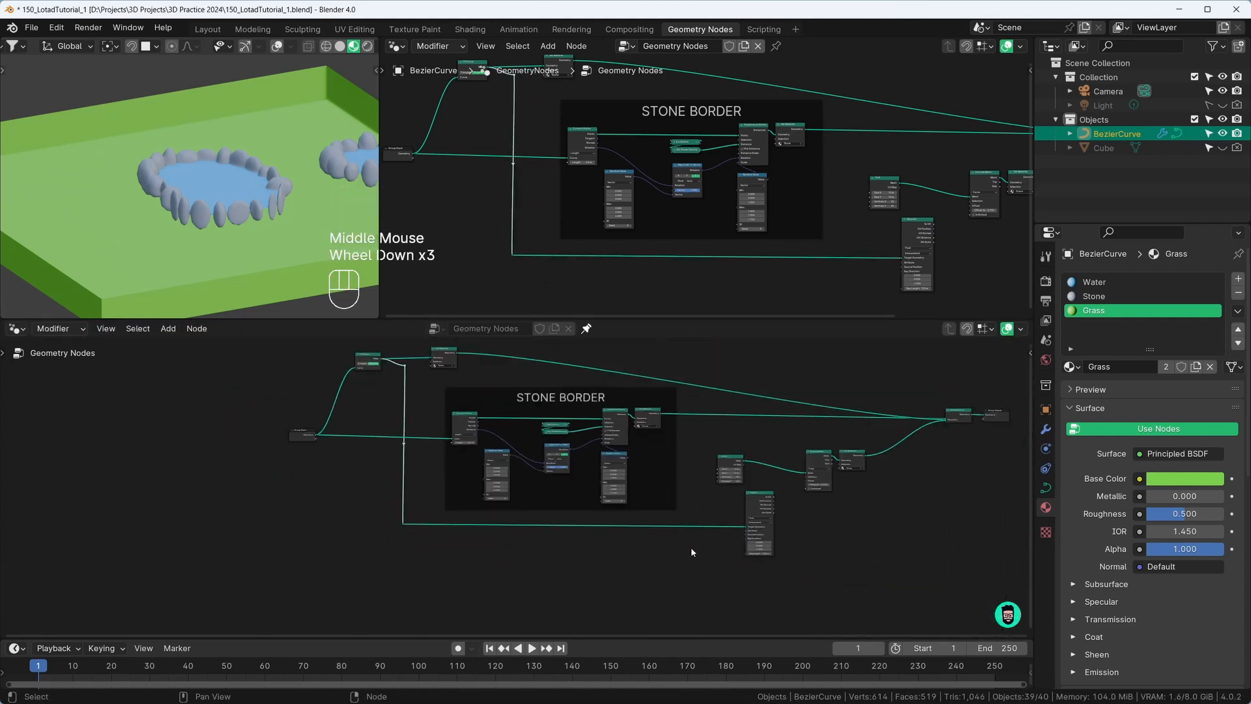
Examine the Raycast node's Is Hit output, Target Geometry input, Ray Direction and Ray Length
scroll(692, 552, up, 1)
middle_drag(692, 552, 642, 574)
middle_drag(705, 471, 437, 399)
scroll(534, 537, up, 5)
click(497, 449)
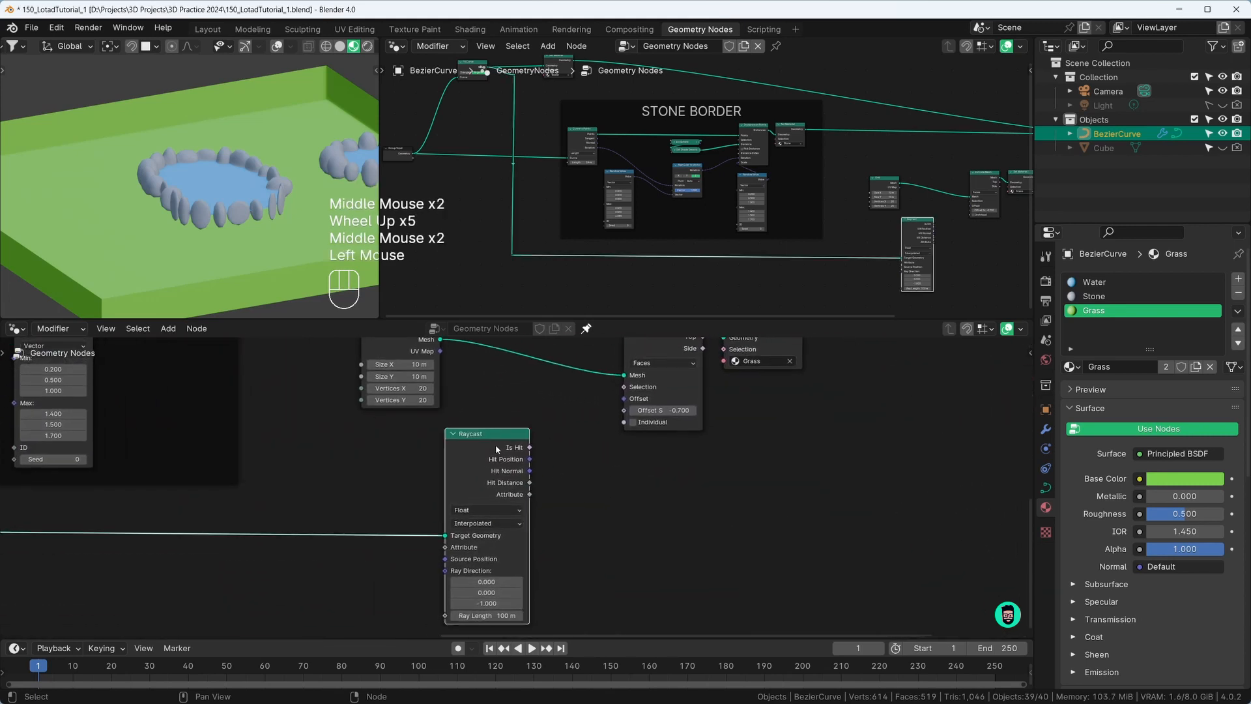
drag(497, 449, 495, 447)
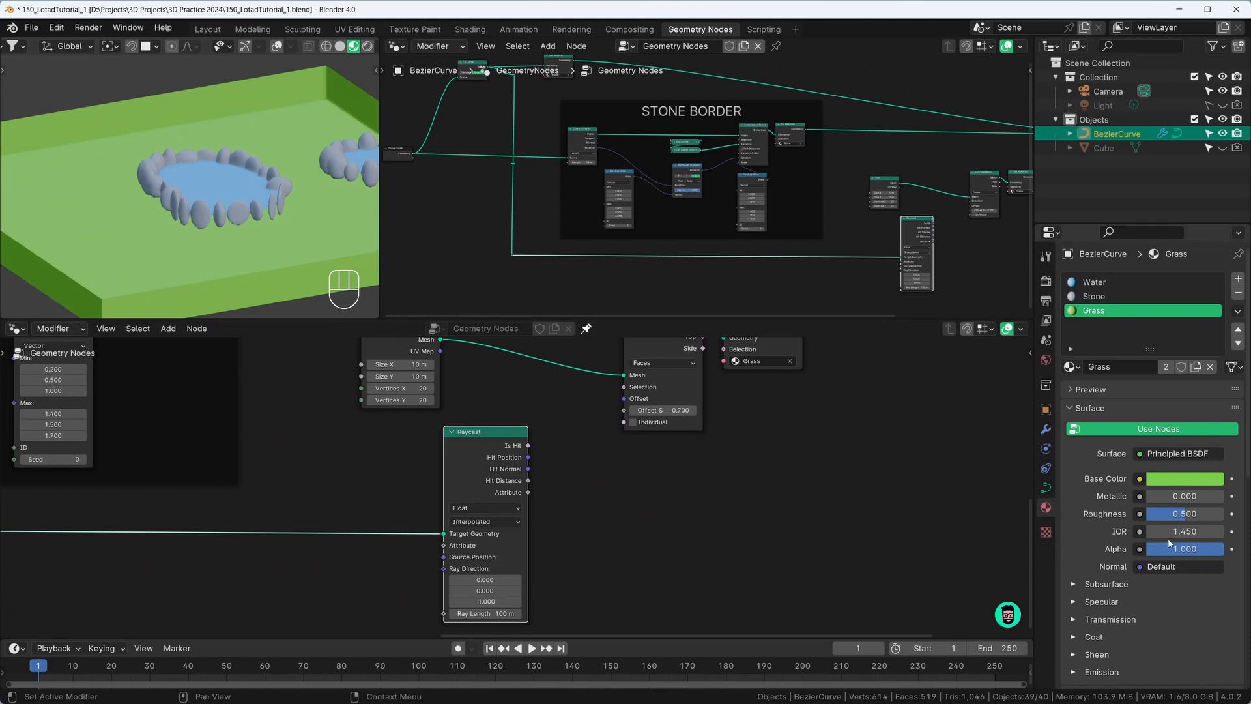
scroll(519, 451, up, 2)
scroll(531, 456, down, 1)
middle_drag(521, 451, 540, 465)
drag(527, 455, 586, 446)
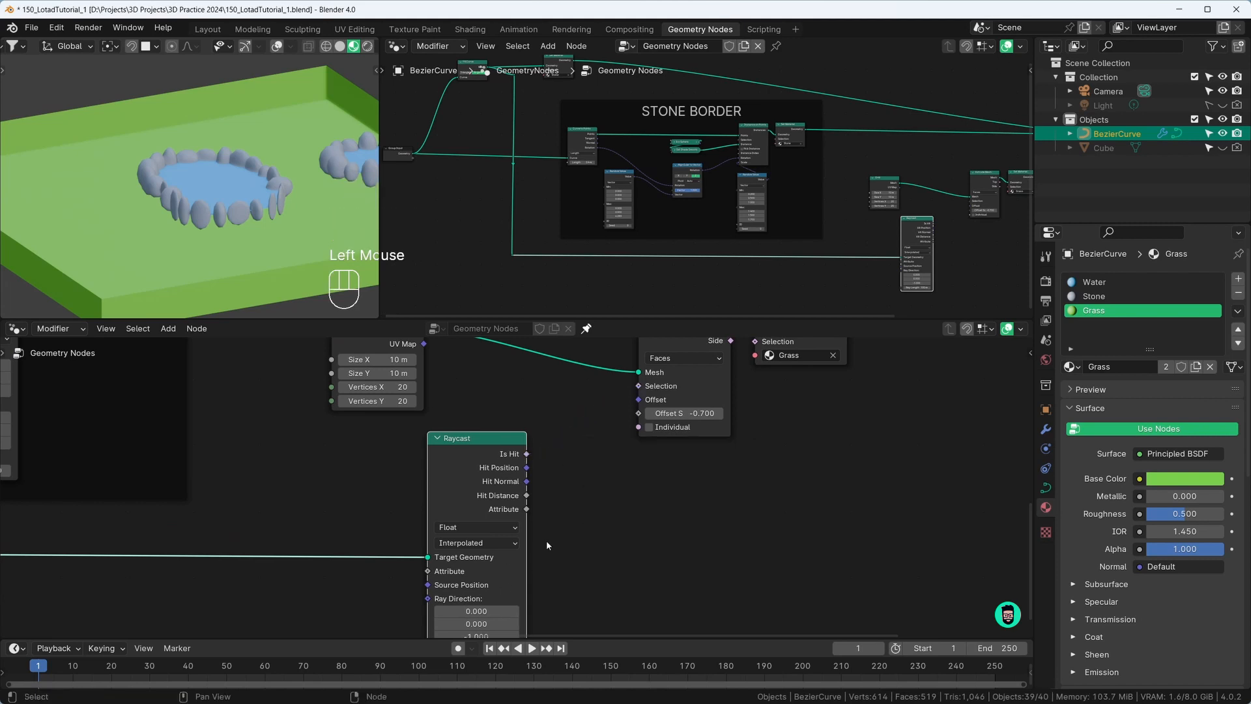
scroll(546, 541, up, 1)
middle_drag(546, 540, 513, 552)
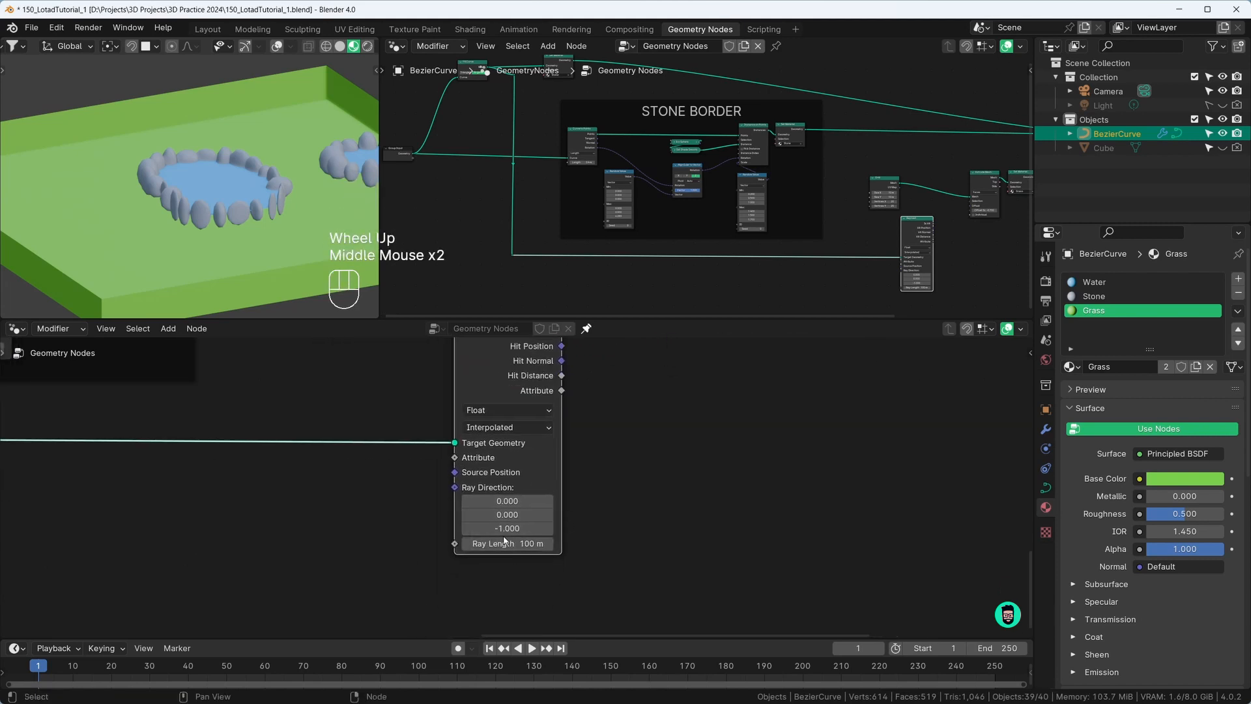
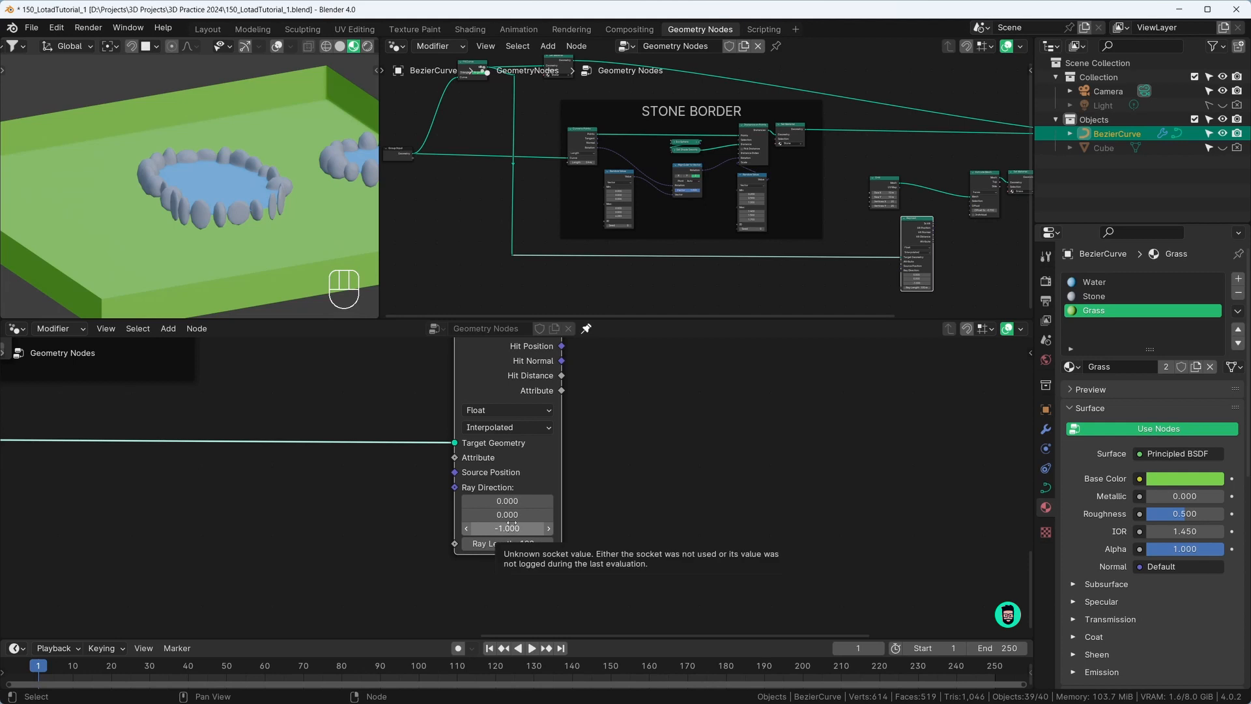
scroll(590, 404, down, 2)
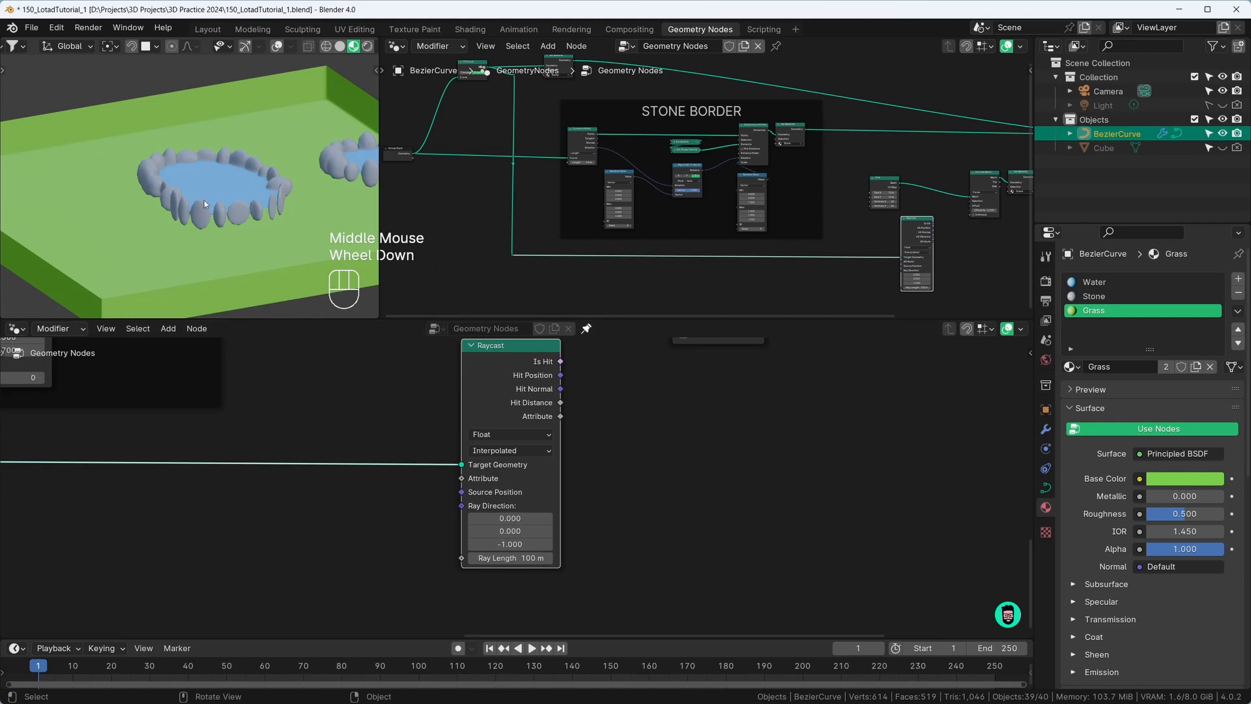
Connect the Raycast node's Is Hit output to the Extrude Mesh node's Selection, nudging the Grid node slightly aside
middle_drag(538, 388, 508, 560)
drag(359, 397, 352, 401)
middle_drag(501, 541, 511, 458)
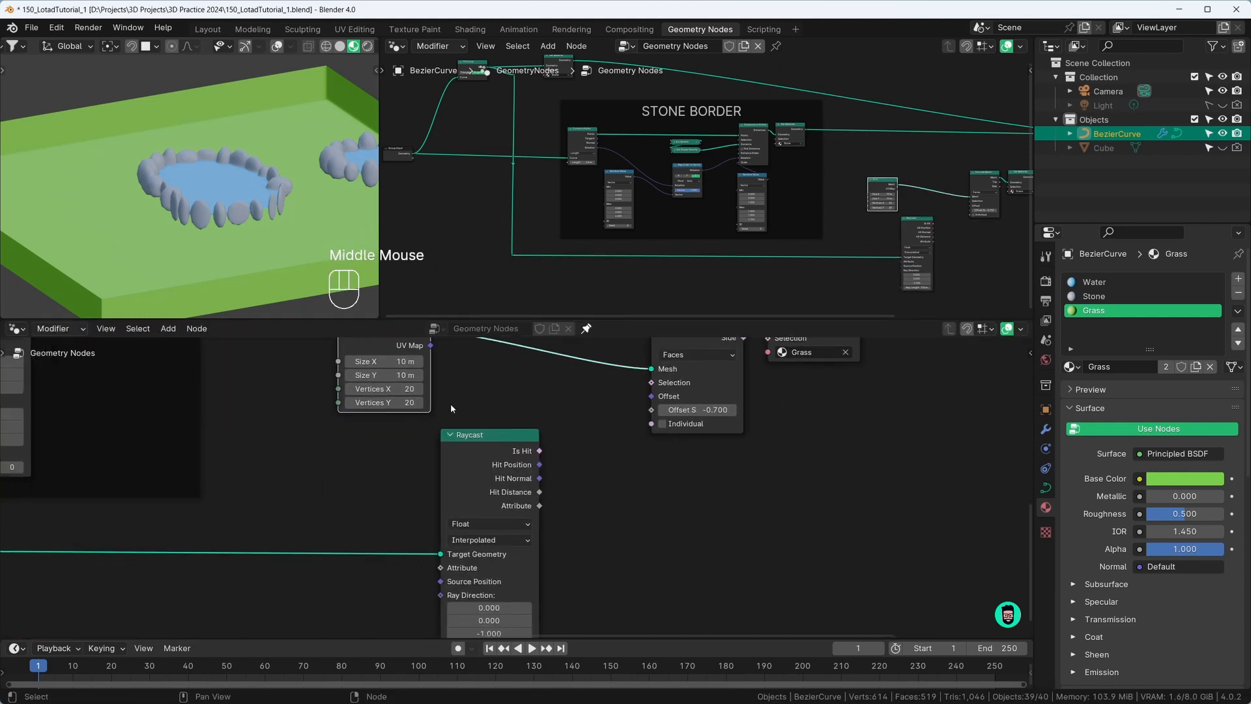
middle_drag(546, 451, 526, 498)
drag(526, 498, 648, 430)
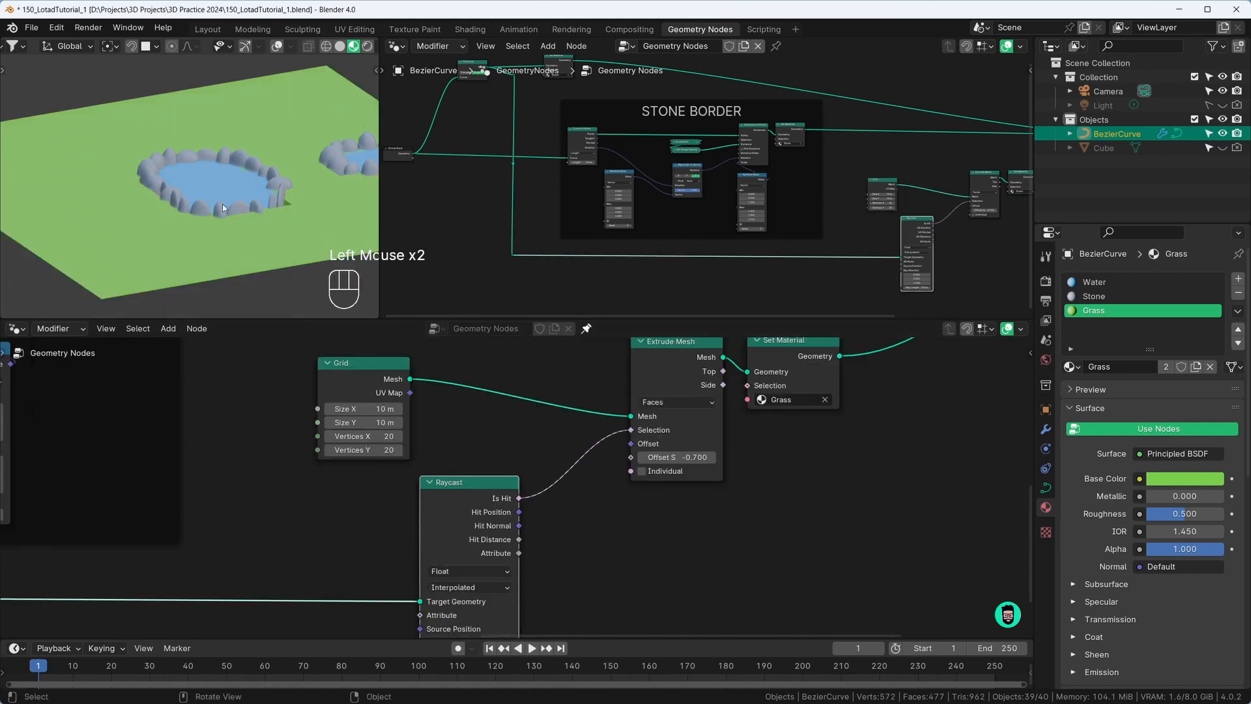
Inspect the extruded area along the pond's stone border from above, including the grid faces in wireframe shading
mouse_move(241, 249)
middle_down()
mouse_move(265, 162)
mouse_move(150, 233)
mouse_move(186, 202)
mouse_move(208, 213)
mouse_move(218, 196)
mouse_move(236, 224)
mouse_move(240, 153)
mouse_move(241, 176)
mouse_move(275, 194)
mouse_move(240, 232)
mouse_move(240, 222)
mouse_move(235, 269)
middle_up()
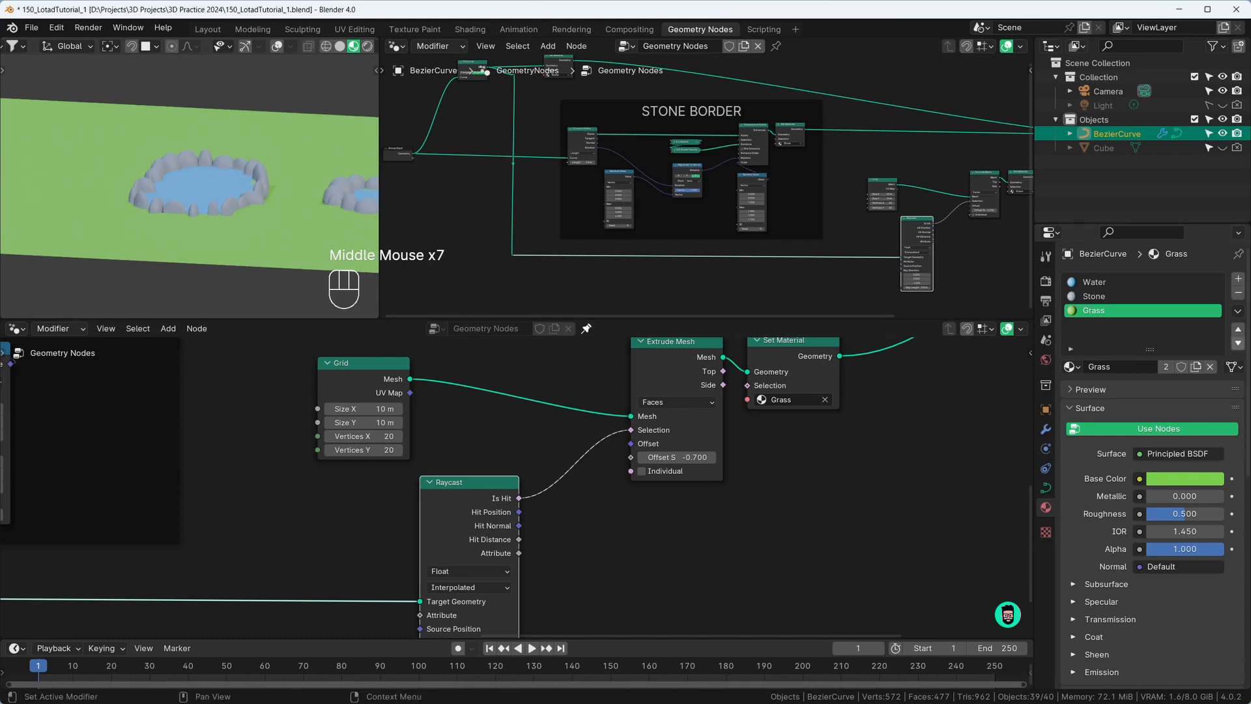
middle_drag(196, 194, 224, 215)
scroll(285, 223, up, 2)
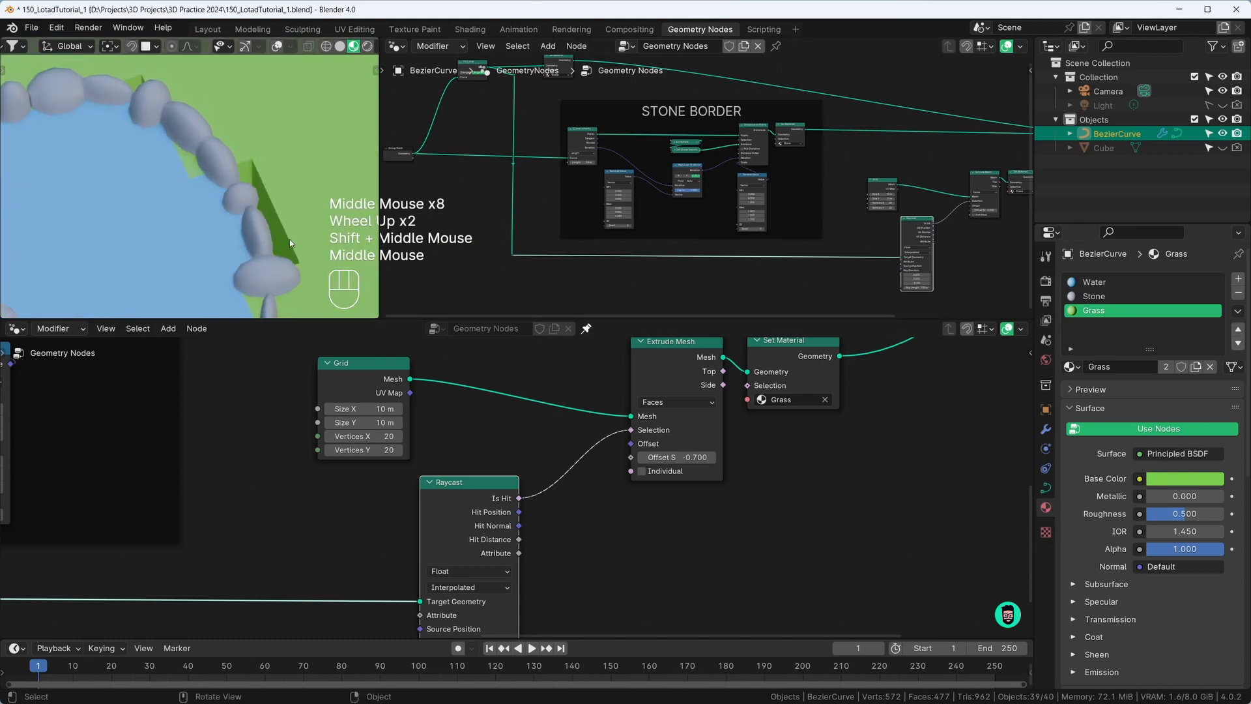
middle_drag(289, 240, 226, 245)
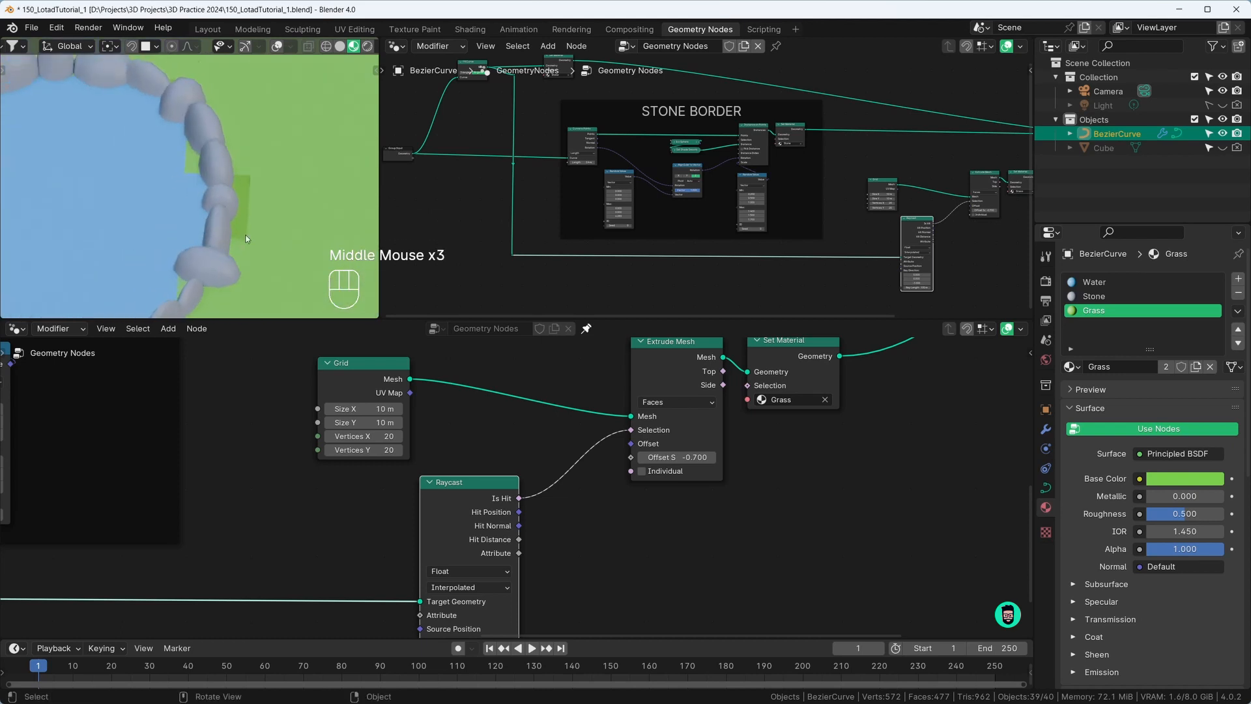
scroll(248, 220, down, 3)
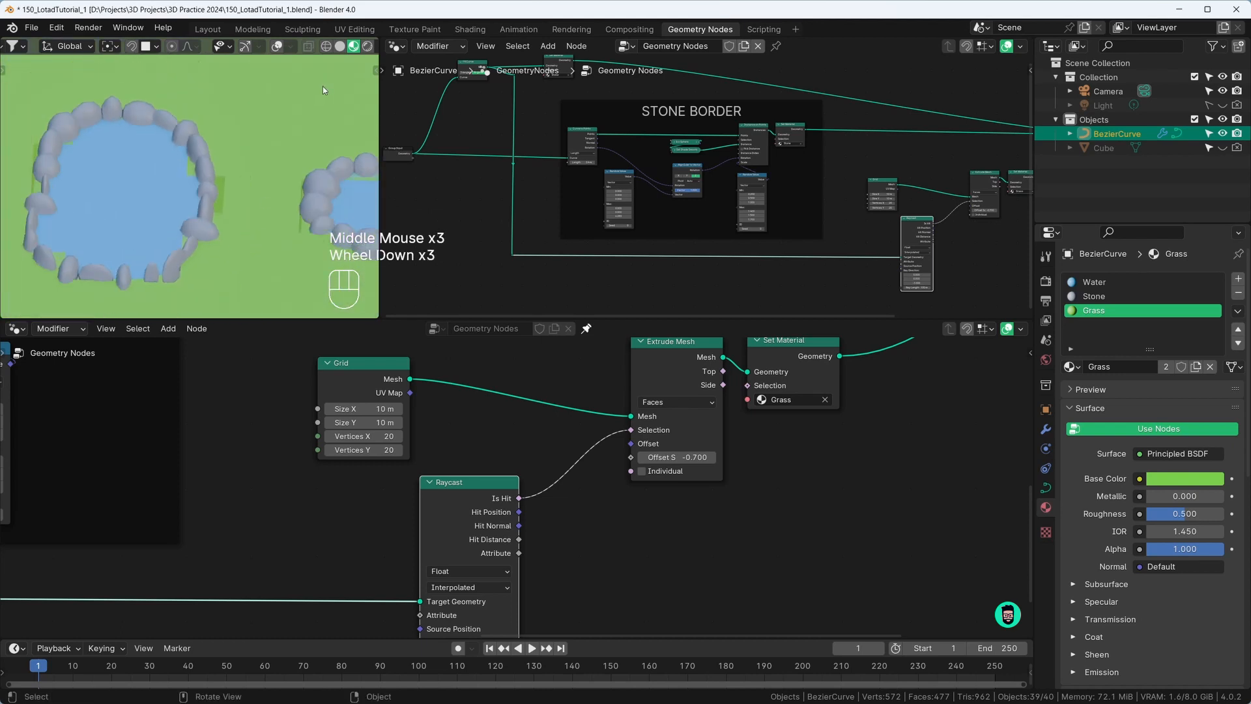
click(326, 46)
mouse_move(289, 88)
middle_down()
mouse_move(207, 201)
mouse_move(245, 190)
mouse_move(164, 263)
mouse_move(221, 203)
middle_up()
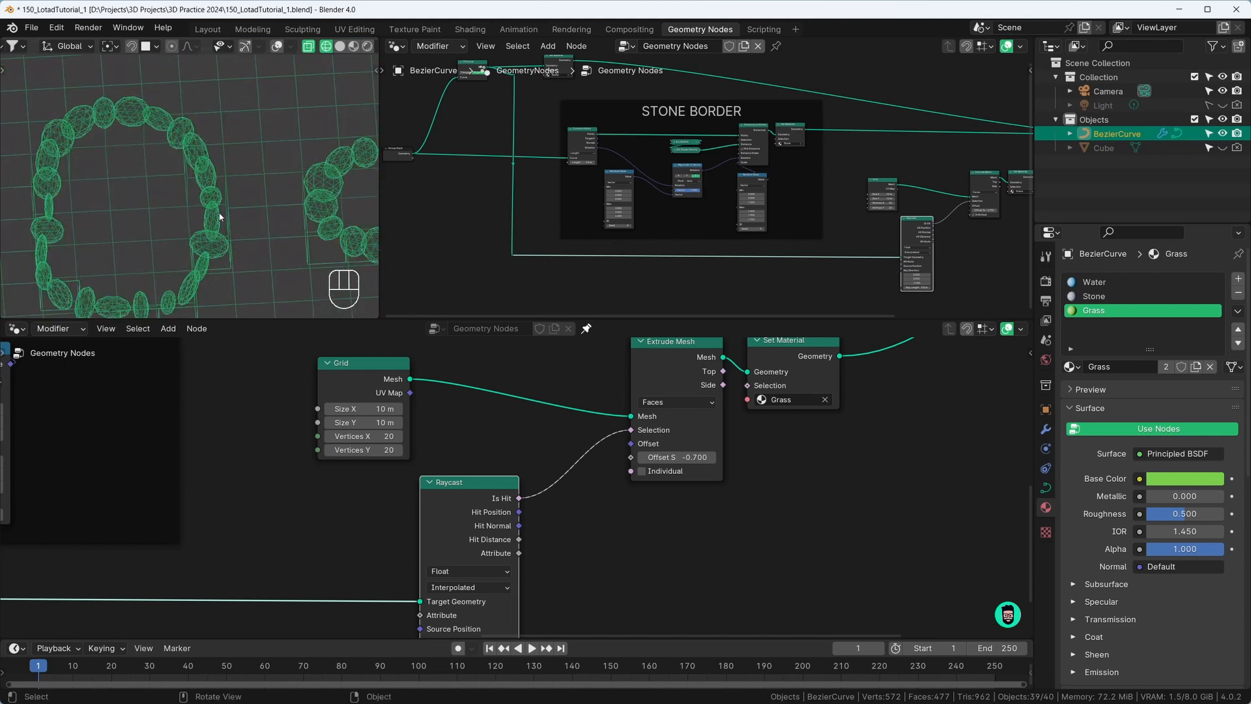
Move the Grid node farther from Extrude Mesh and set its Vertices X and Vertices Y to 40
drag(365, 363, 290, 385)
double_click(286, 458)
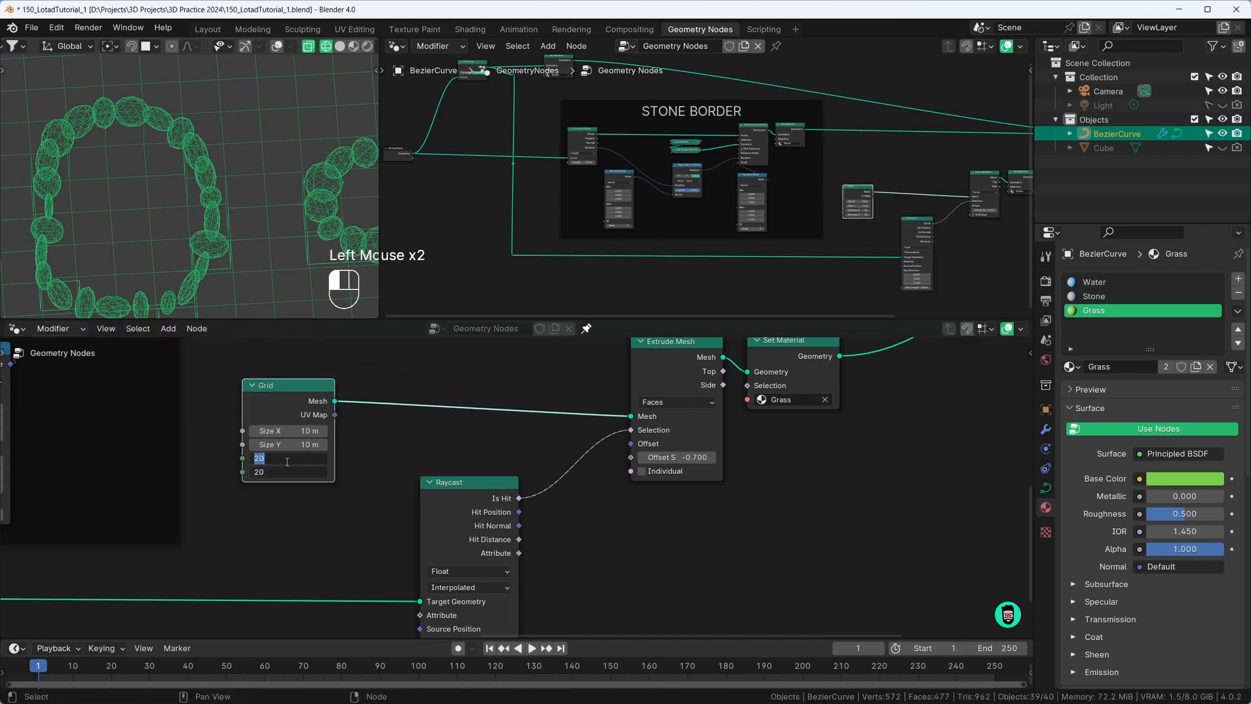
text(40)
key(Return)
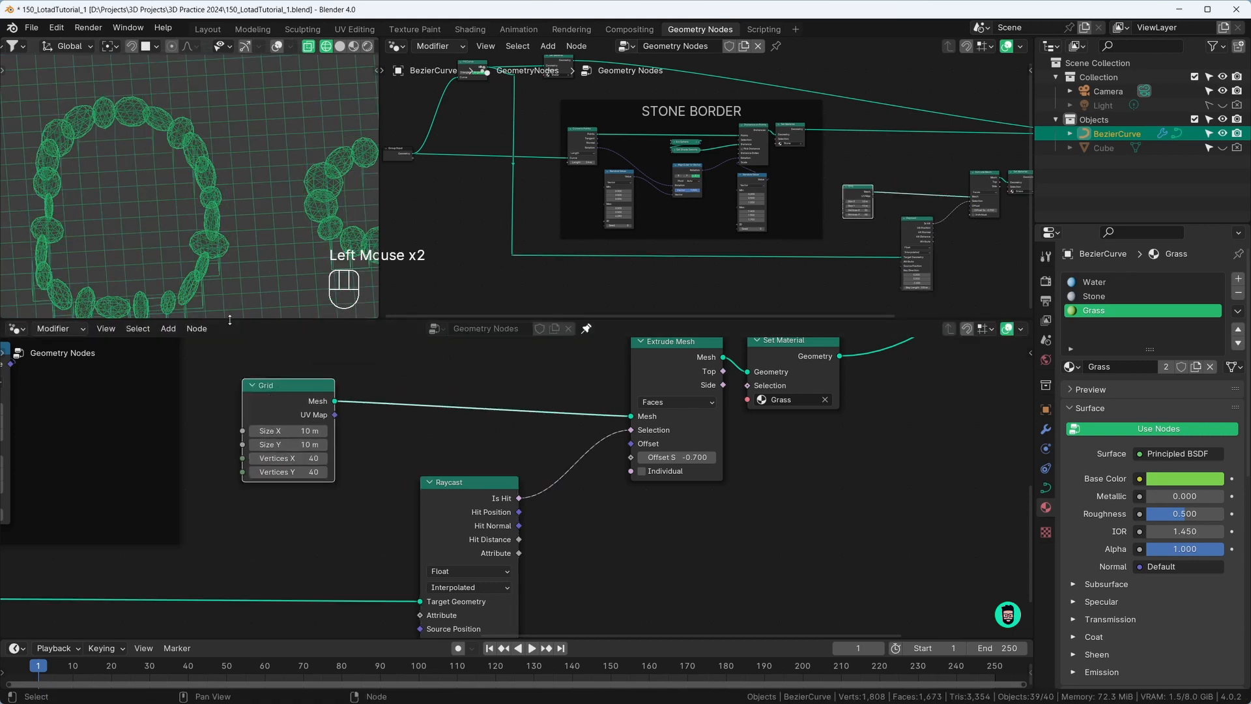
Check the pond edge against the denser grid in solid shading and return the viewport to Material Preview
mouse_move(195, 274)
middle_down()
mouse_move(180, 256)
mouse_move(272, 232)
mouse_move(225, 245)
mouse_move(209, 282)
middle_up()
click(340, 46)
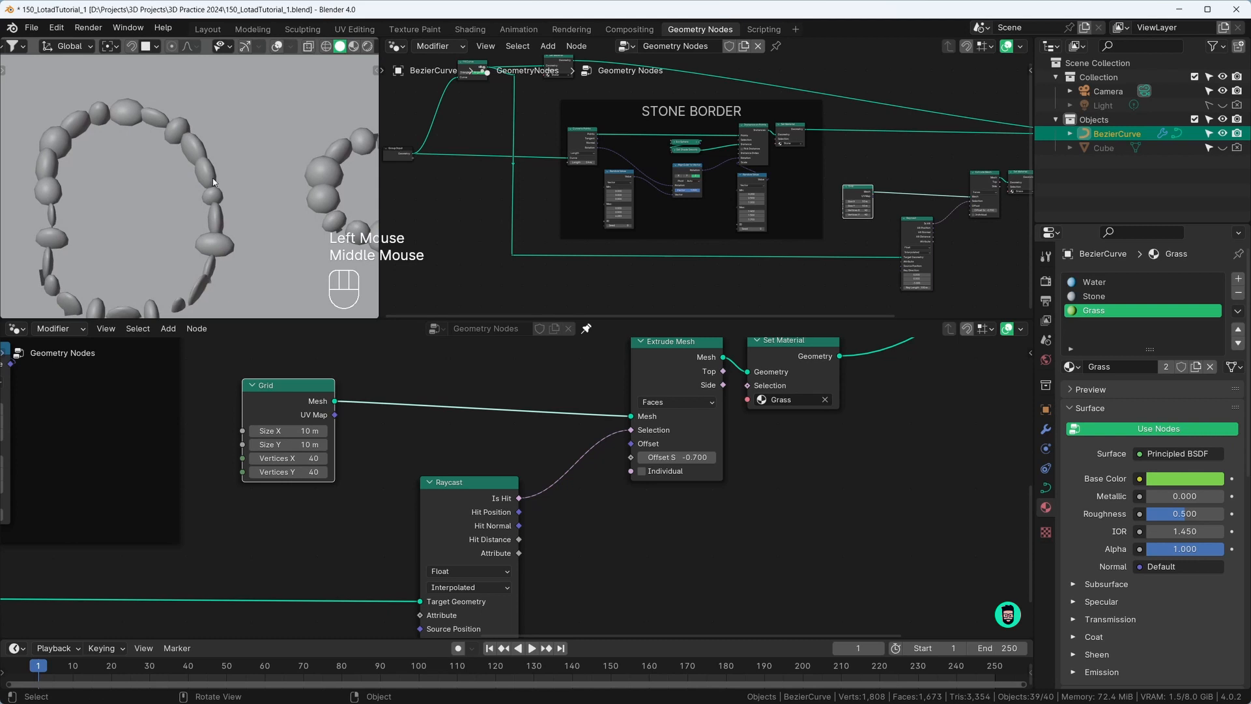
middle_drag(175, 240, 326, 58)
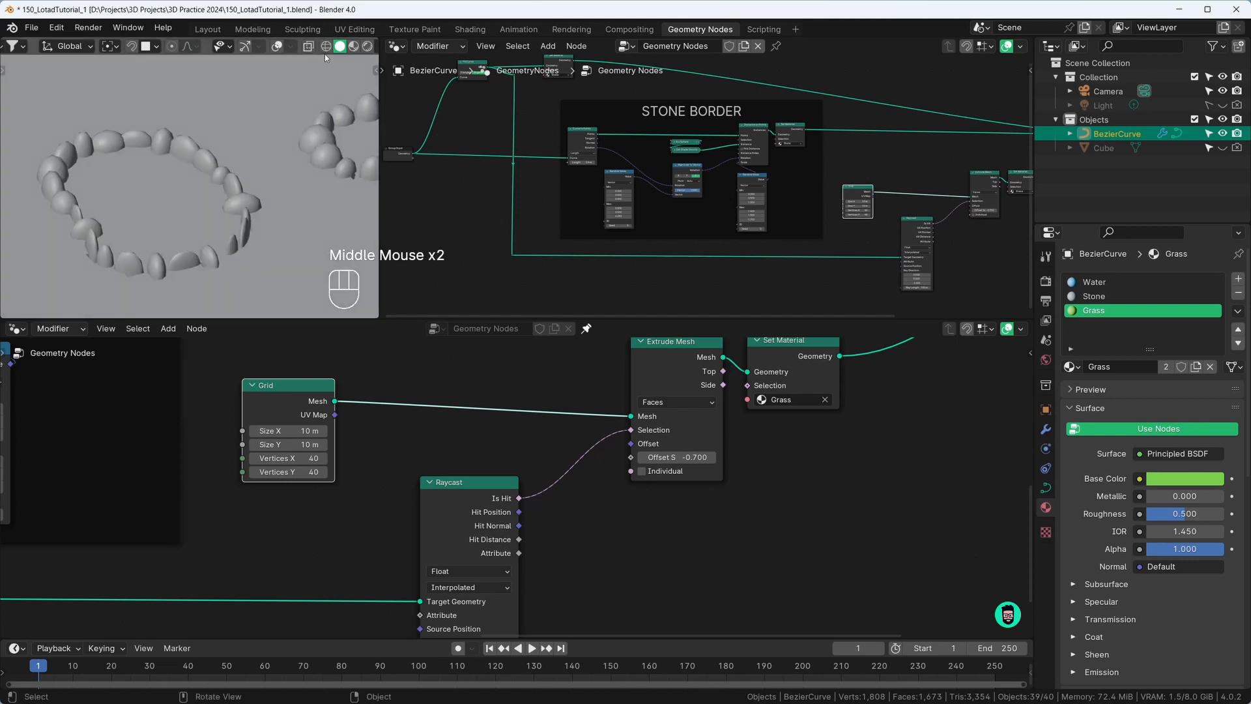
click(354, 46)
middle_drag(263, 163, 248, 208)
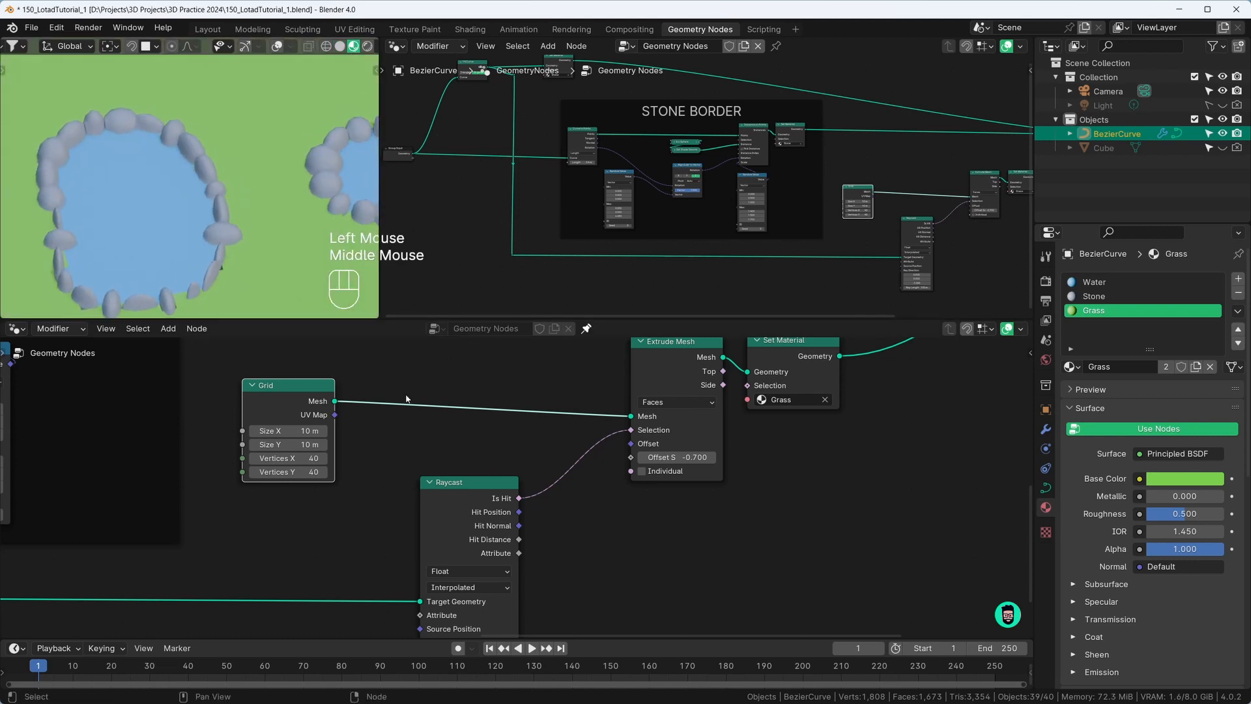
Insert a Subdivide Mesh node between the Grid and Extrude Mesh nodes and check the pond edge
middle_drag(415, 408, 416, 436)
key(shift+a)
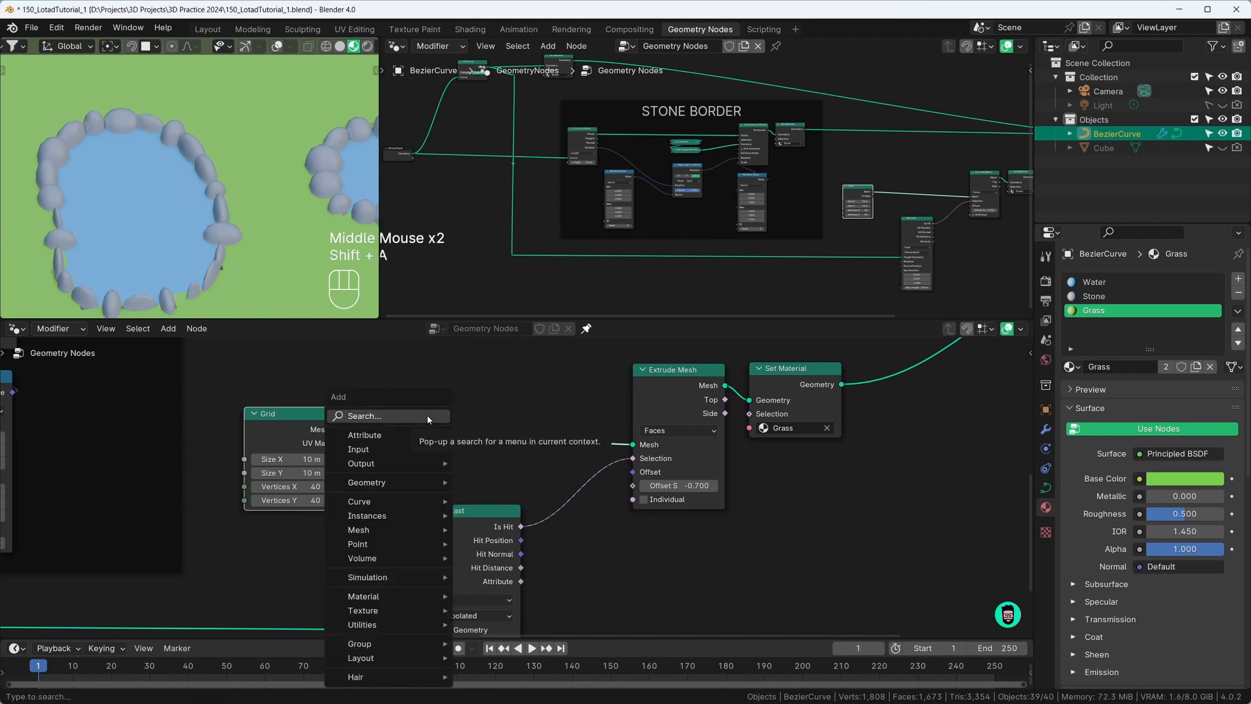
text(sudvi)
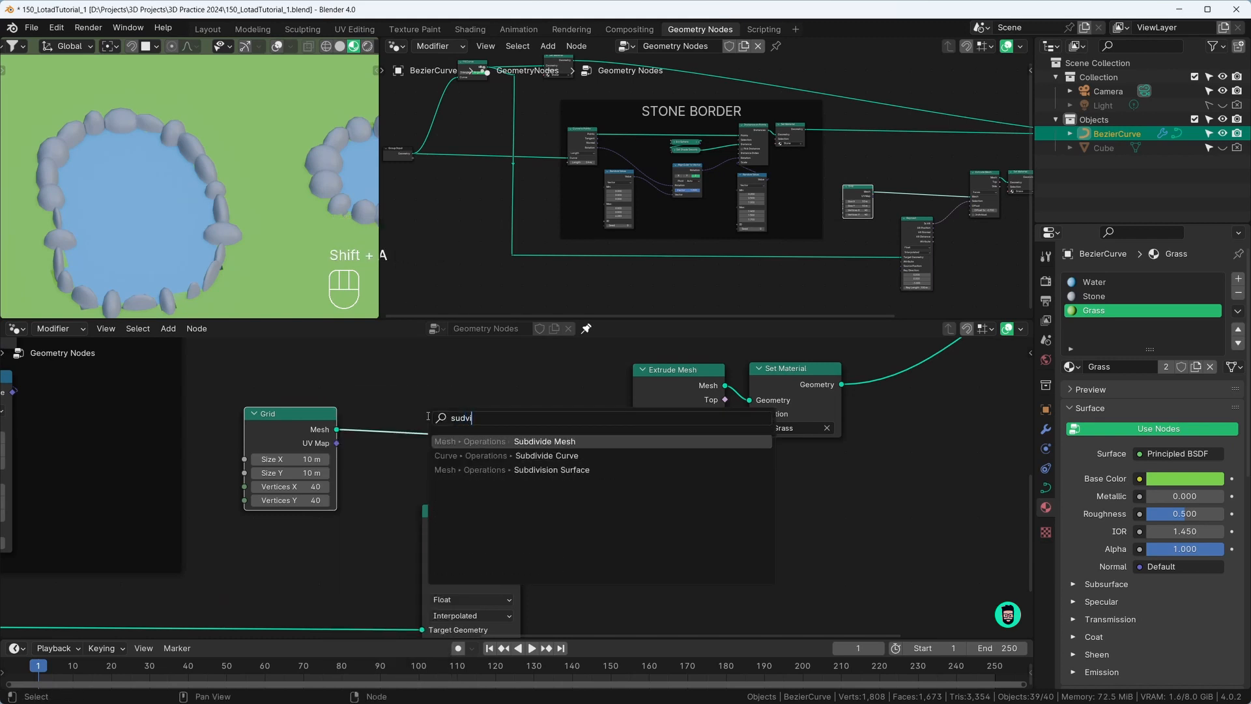
key(Return)
click(401, 405)
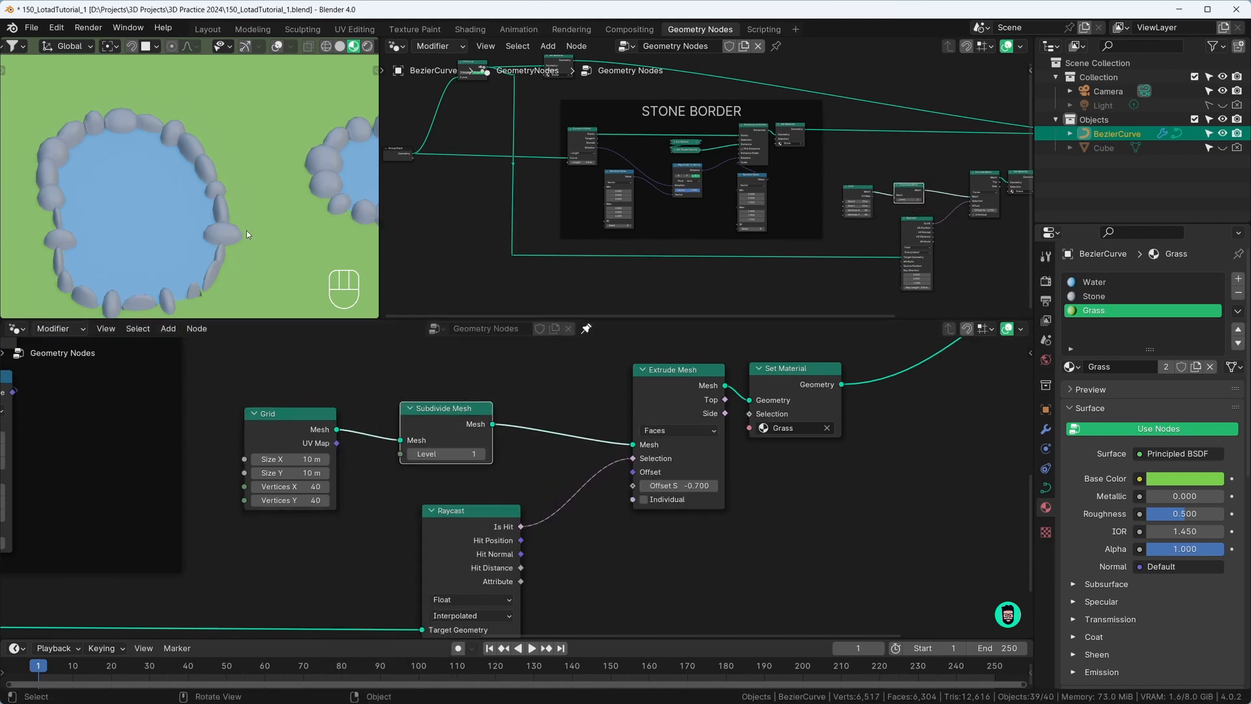
middle_drag(246, 229, 287, 248)
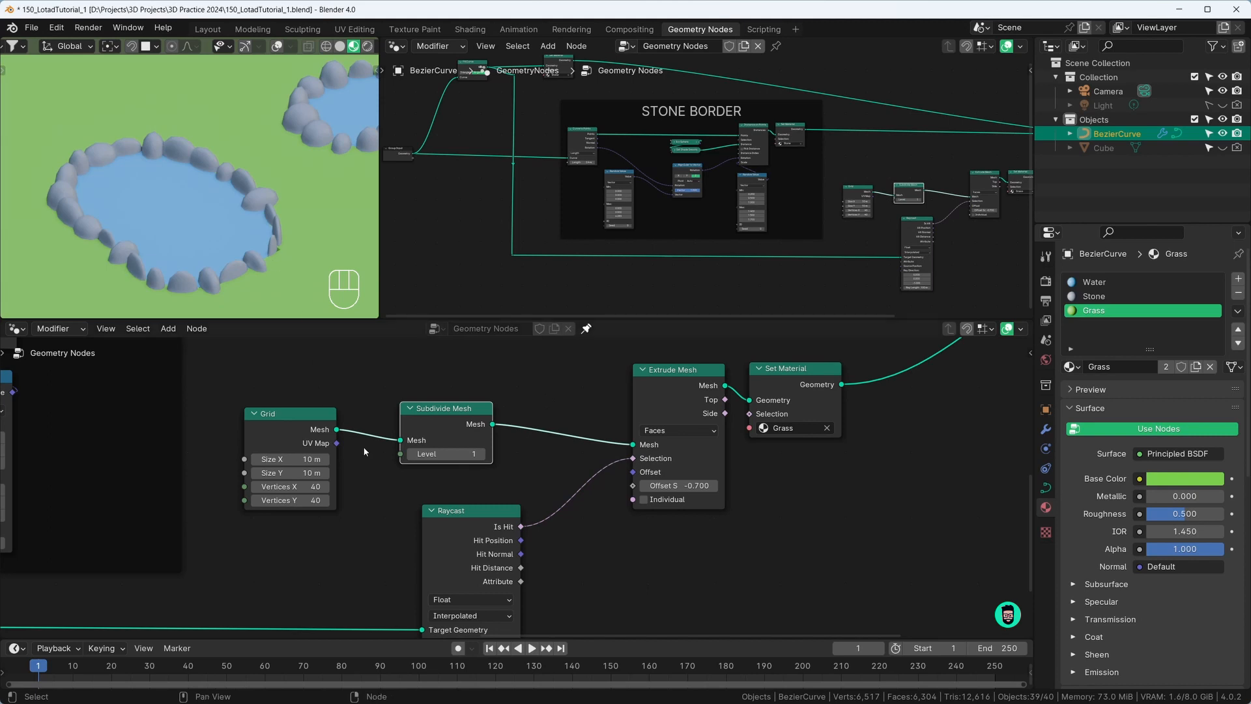
Try Subdivide Mesh levels 0 and 2, set the level back to 1, and mute the node
click(412, 454)
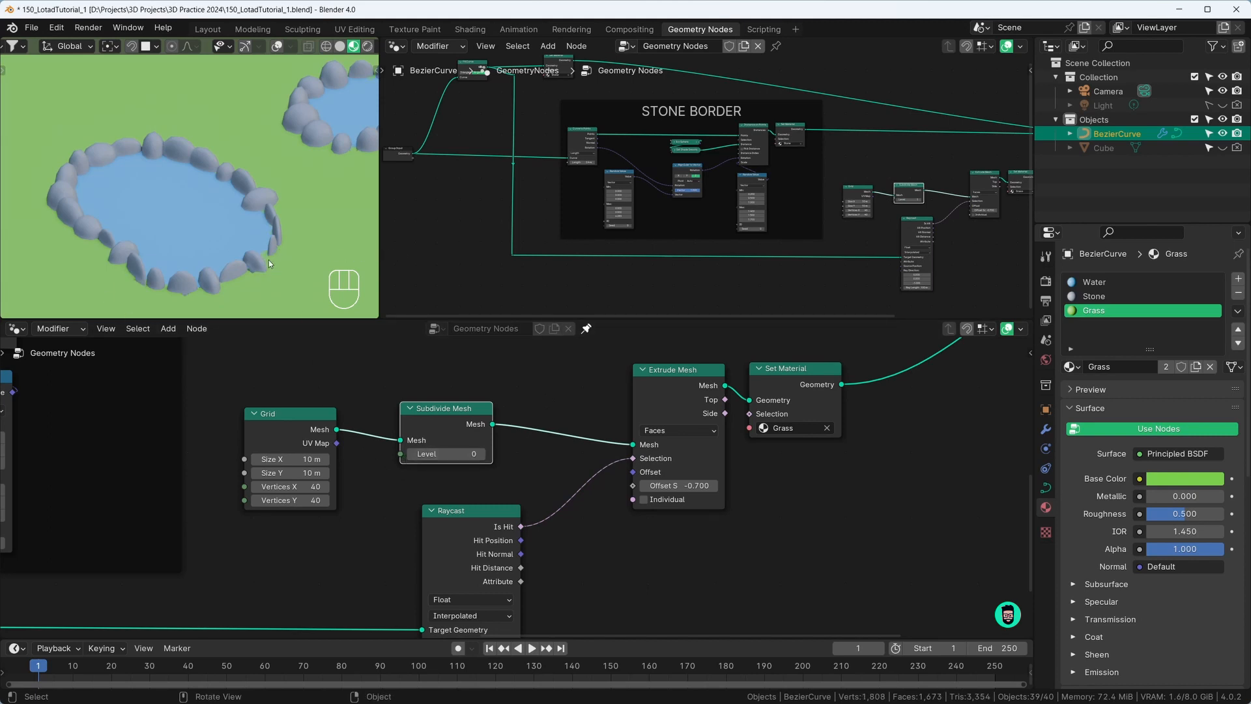
click(484, 457)
click(484, 456)
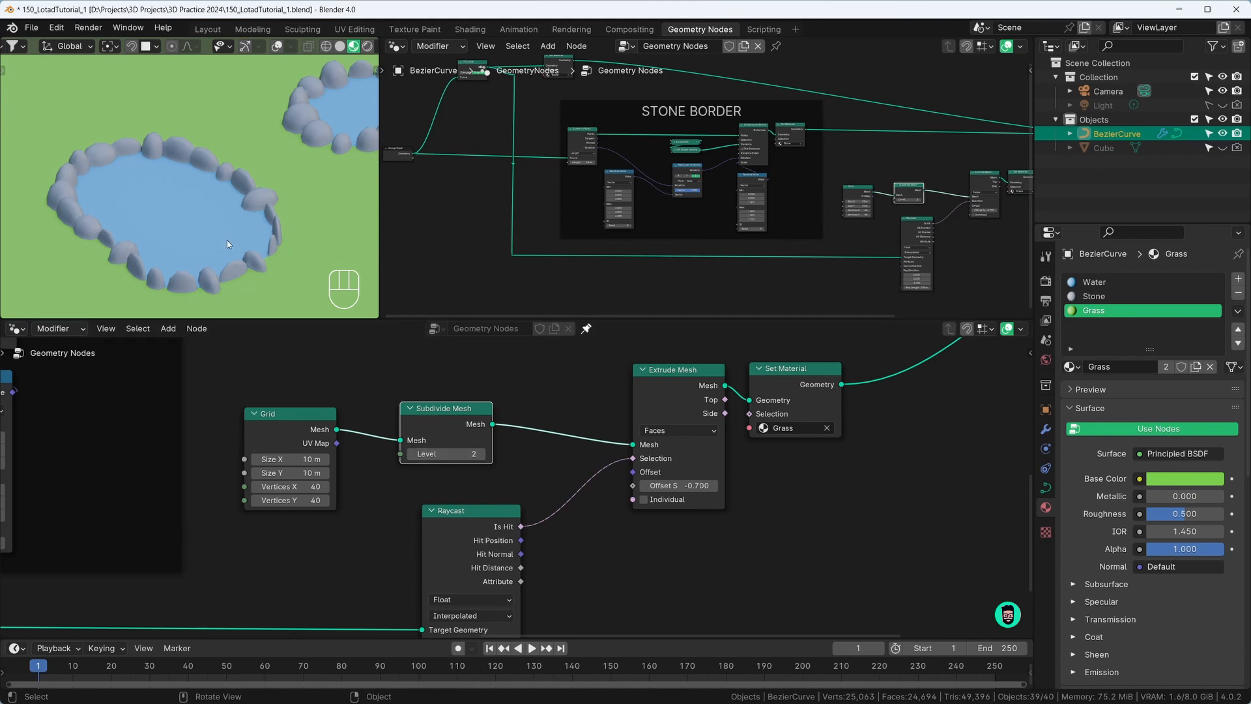
click(449, 429)
click(410, 454)
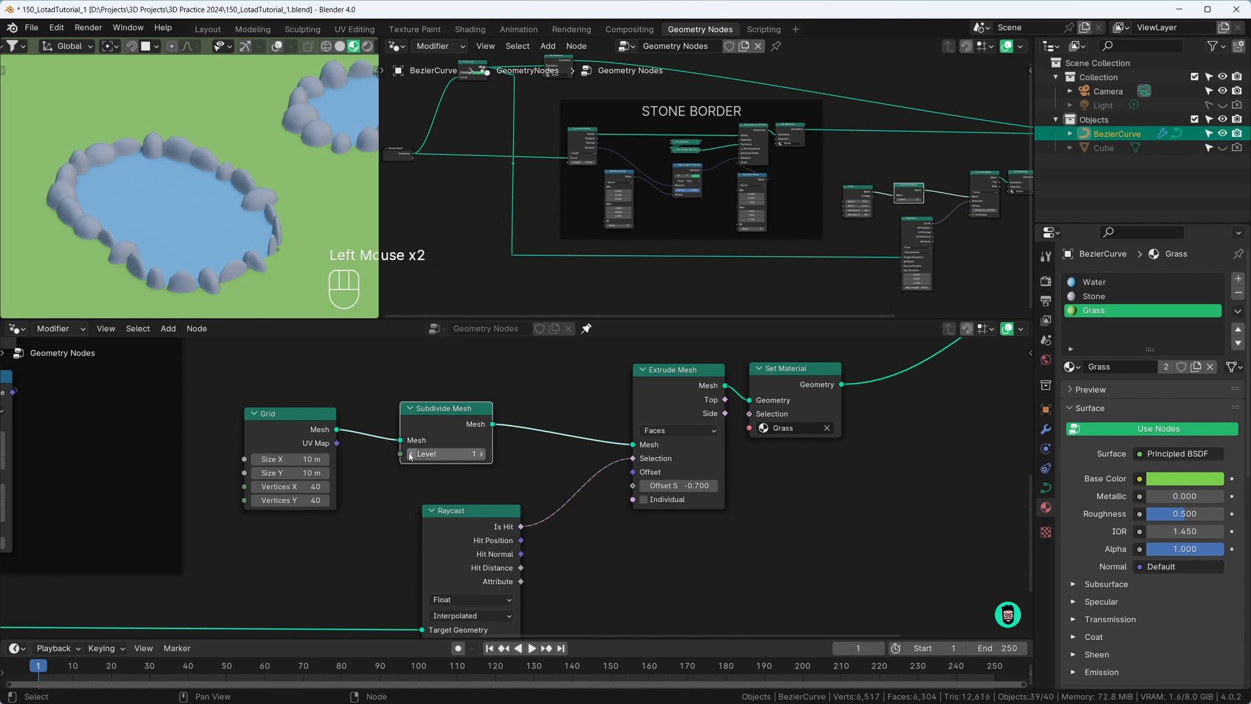
key(m)
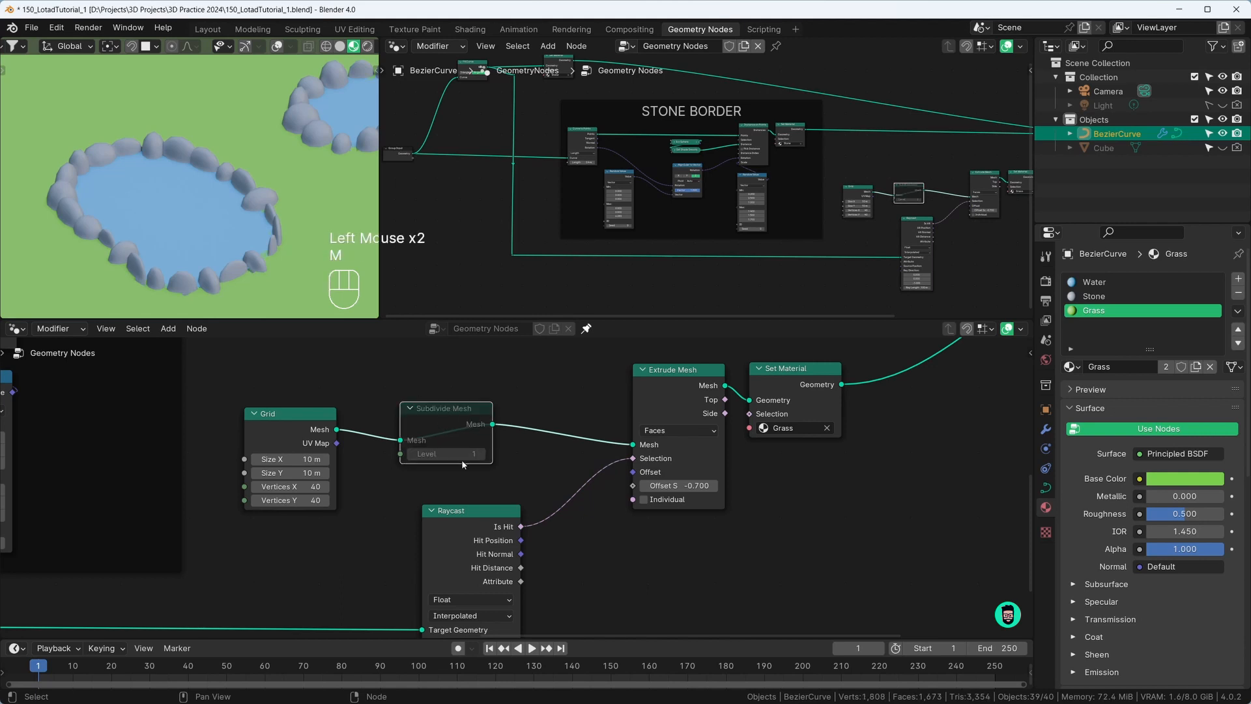
Narrow the 3D viewport to widen the node editor and examine the pond's stones and grass edge up close
scroll(285, 249, down, 2)
drag(379, 206, 318, 210)
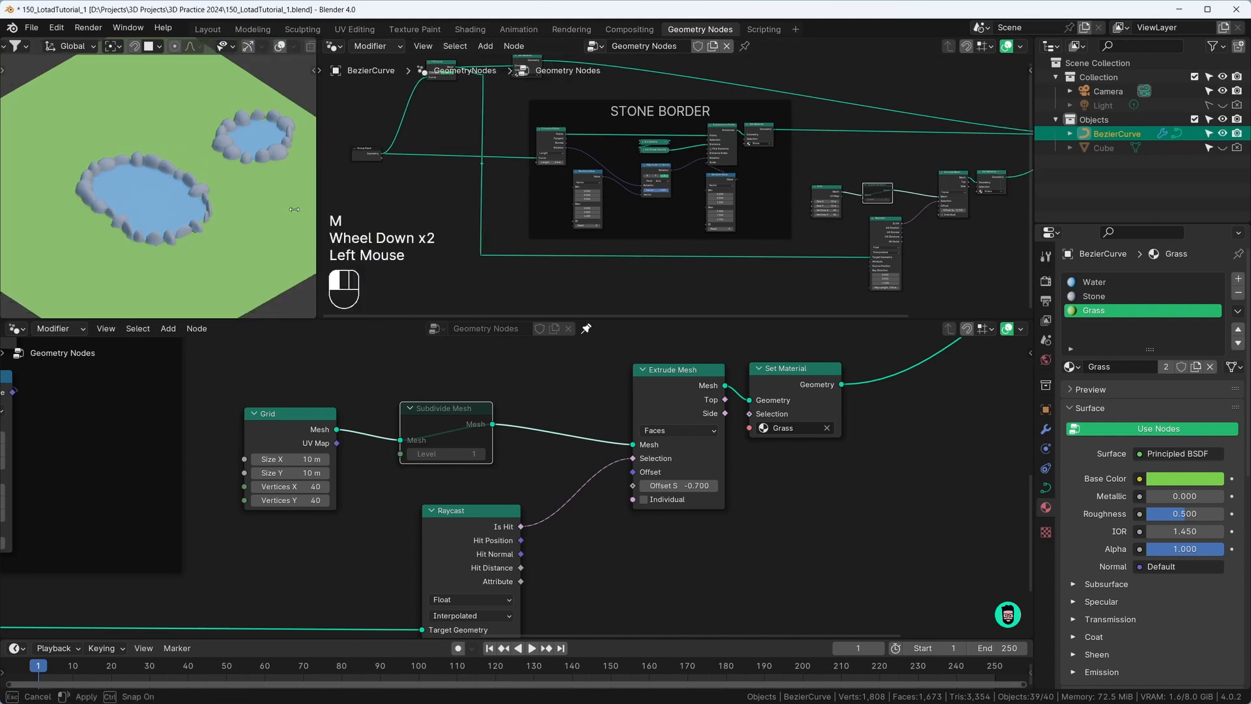
shift+middle_drag(306, 213, 186, 220)
scroll(221, 233, down, 2)
key(KP_0)
scroll(221, 233, up, 3)
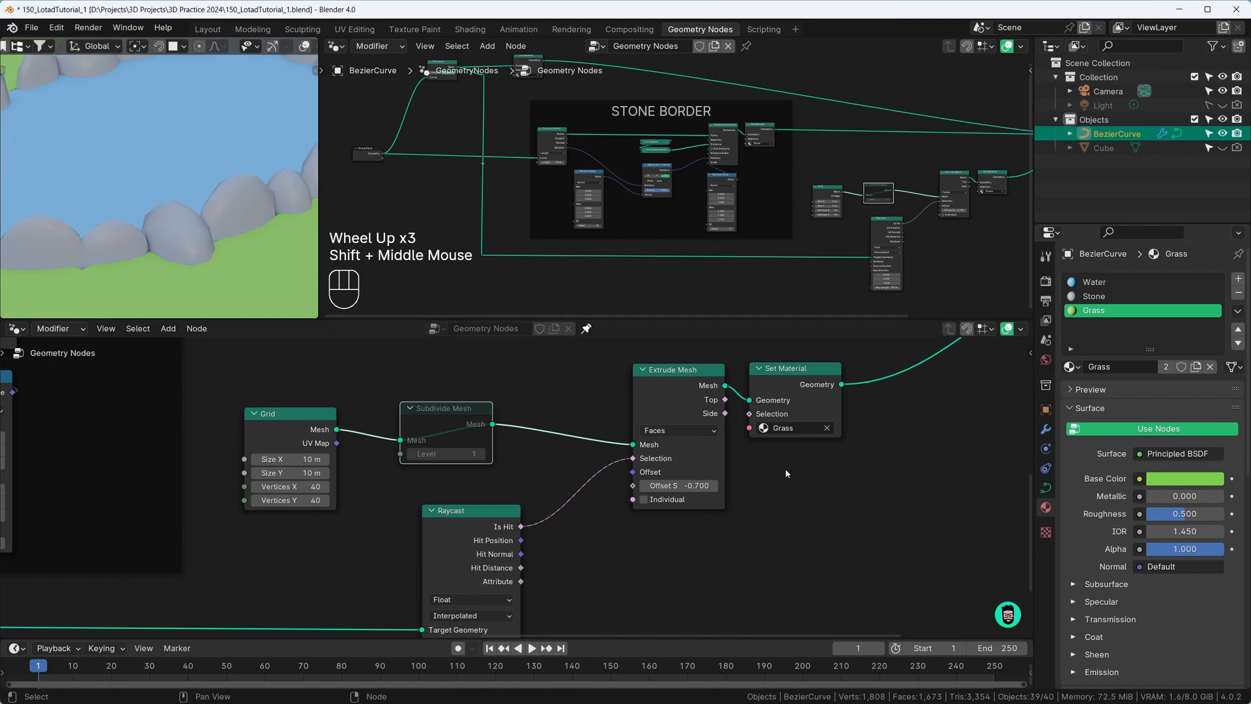
middle_drag(133, 177, 132, 210)
mouse_move(182, 178)
middle_down()
mouse_move(158, 201)
mouse_move(124, 181)
mouse_move(193, 193)
mouse_move(176, 195)
mouse_move(184, 188)
middle_up()
scroll(150, 183, up, 2)
scroll(195, 46, down, 6)
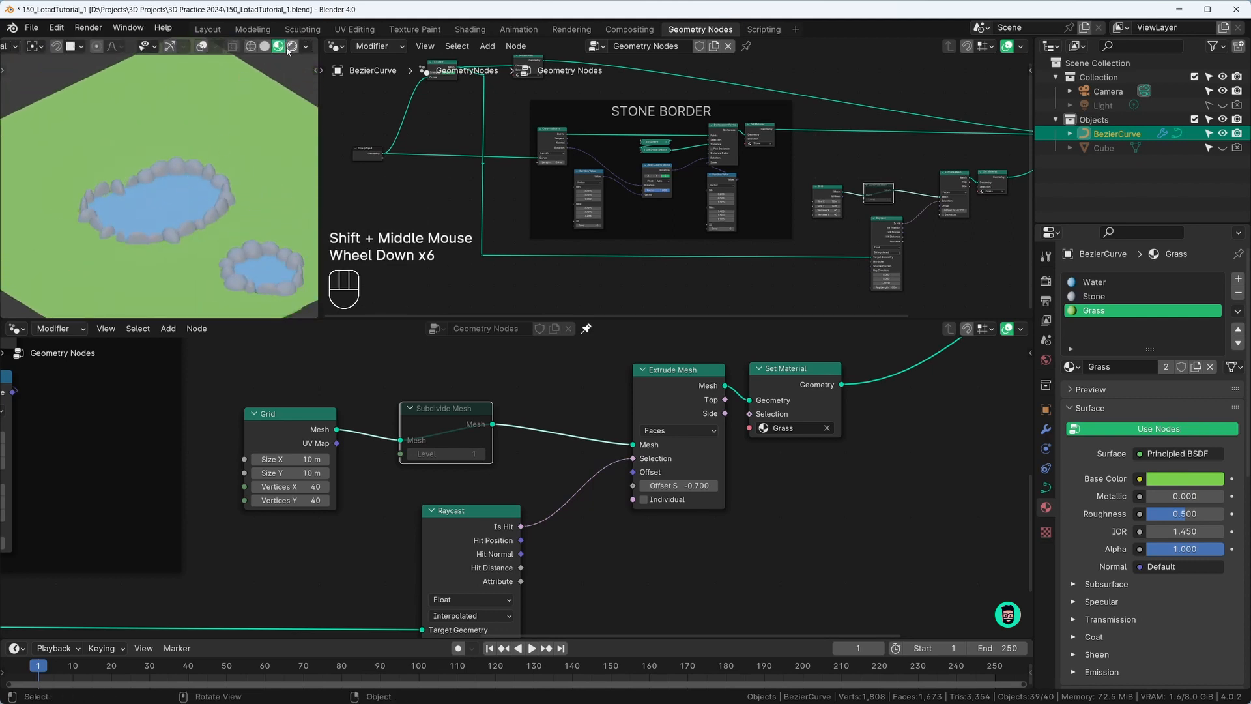
Switch the viewport to Rendered shading and set the Water material's Base Color alpha to 0.545
click(292, 45)
scroll(199, 241, up, 2)
shift+middle_drag(198, 240, 185, 152)
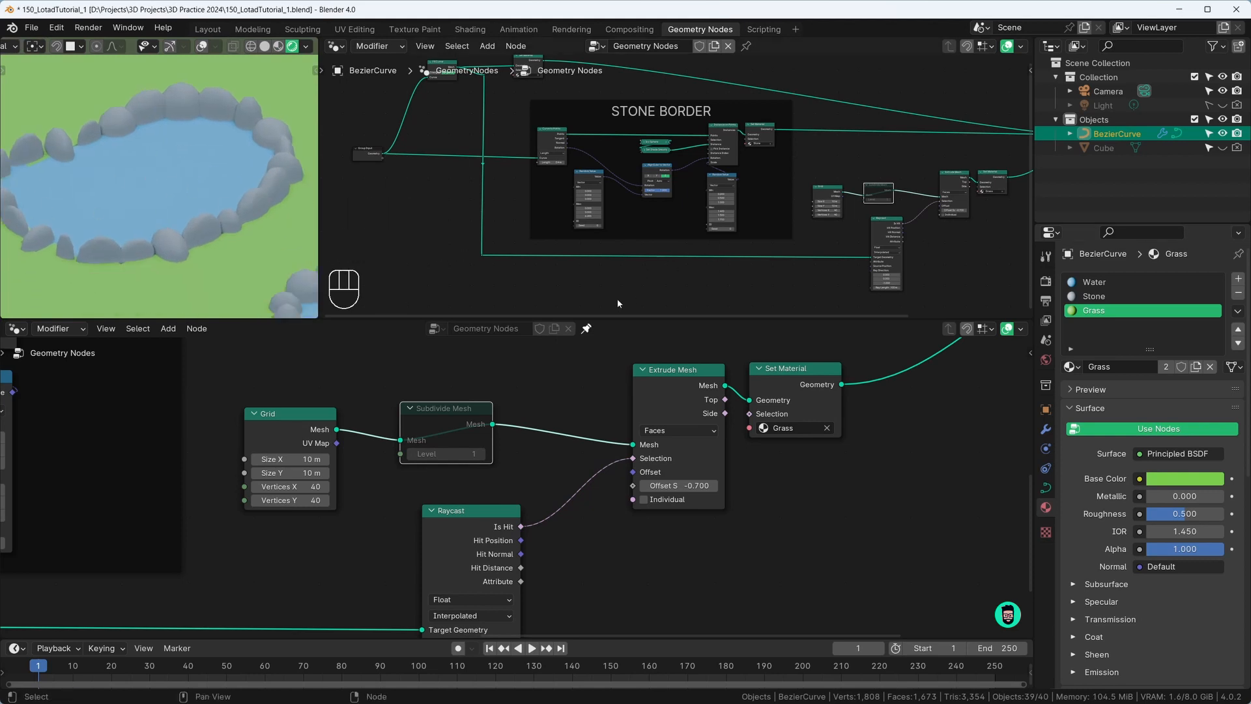
click(1046, 507)
click(1094, 283)
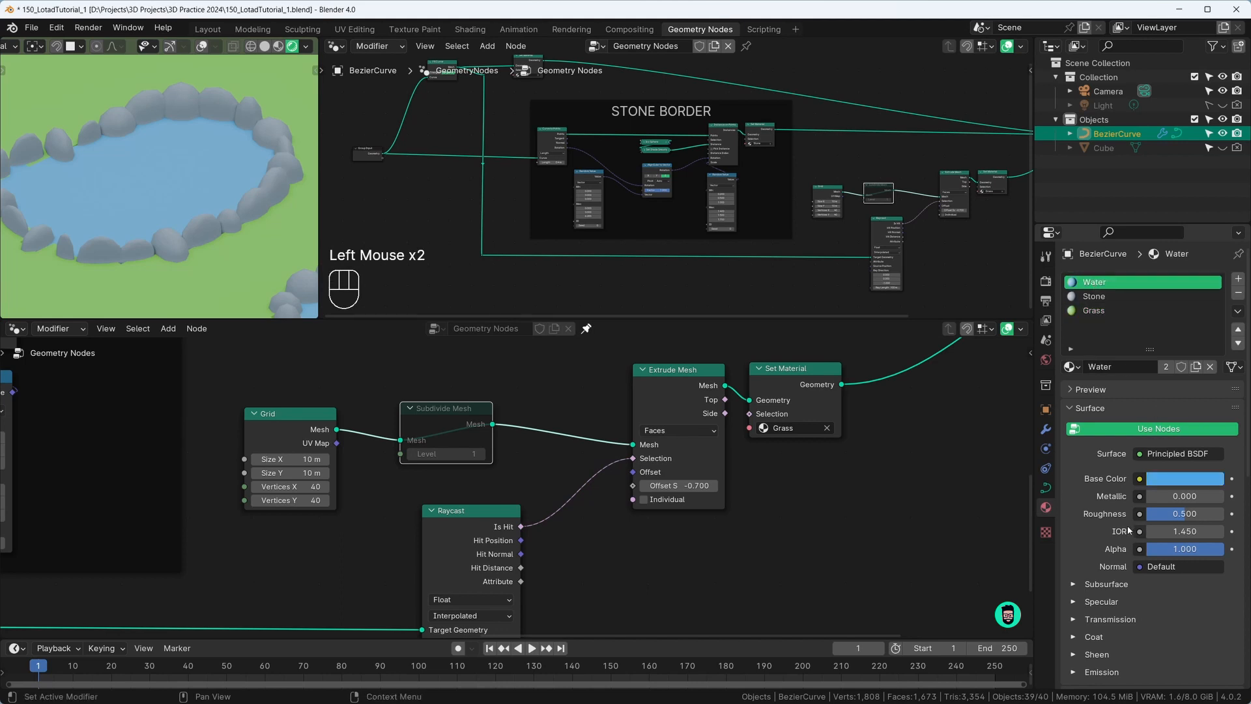
scroll(1129, 530, down, 2)
click(1166, 421)
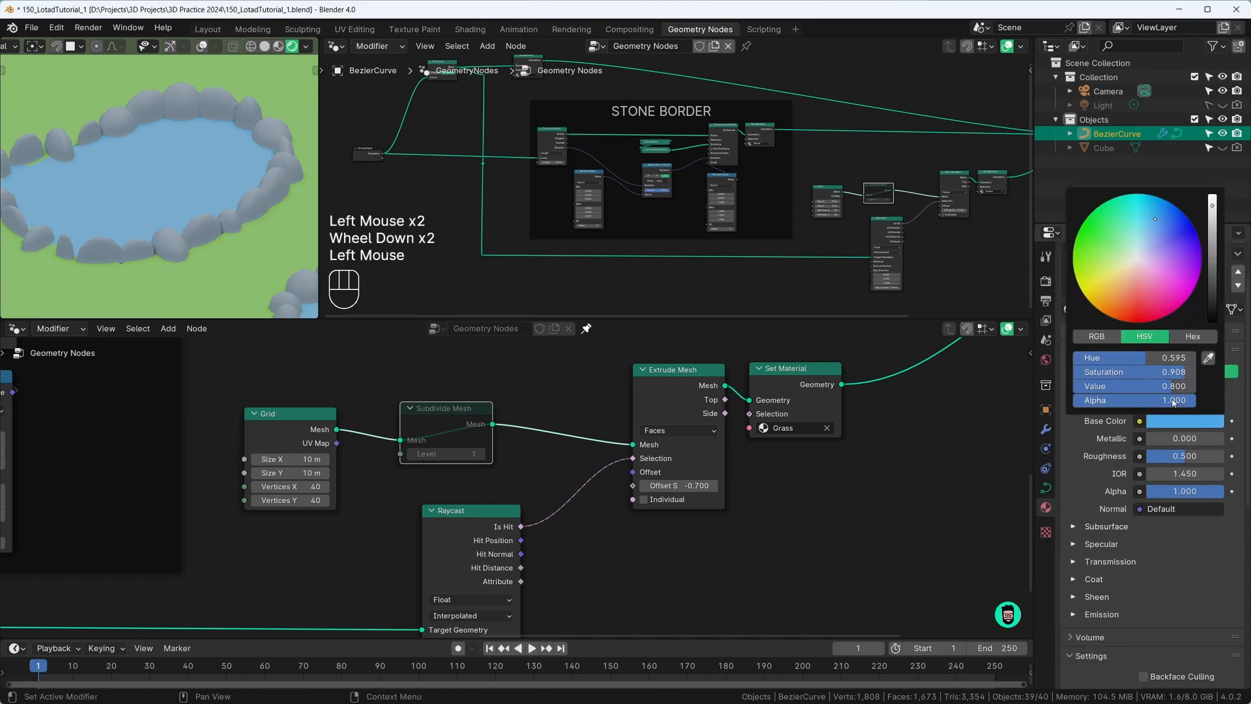
drag(1173, 402, 1144, 402)
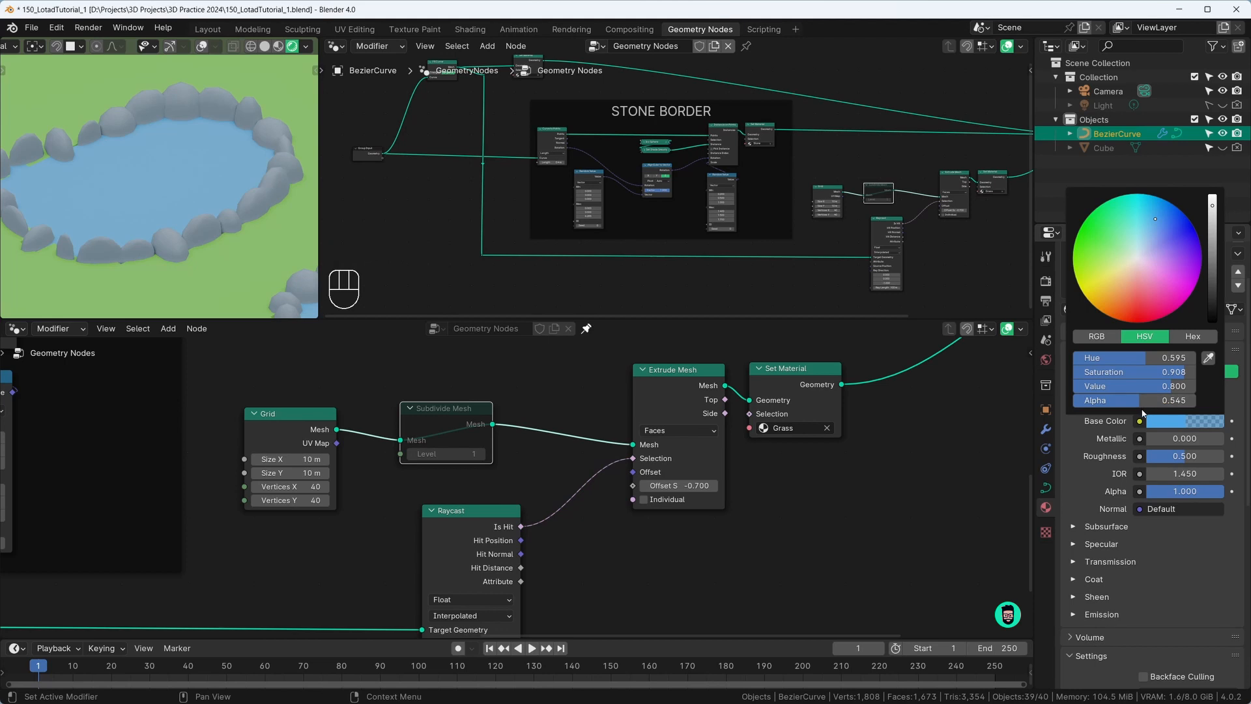
Set the Water material's Blend Mode to Alpha Blend and Shadow Mode to None, and turn off Show Backface
scroll(1127, 465, down, 2)
scroll(1110, 528, down, 1)
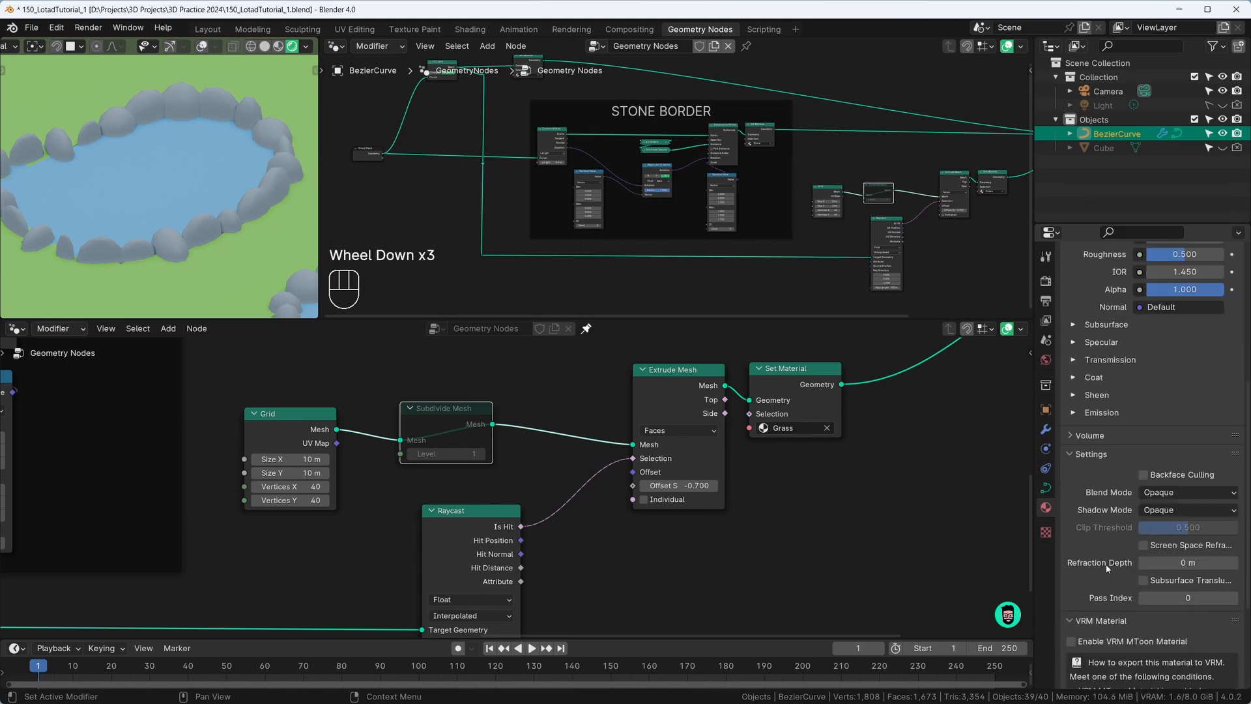
click(1160, 494)
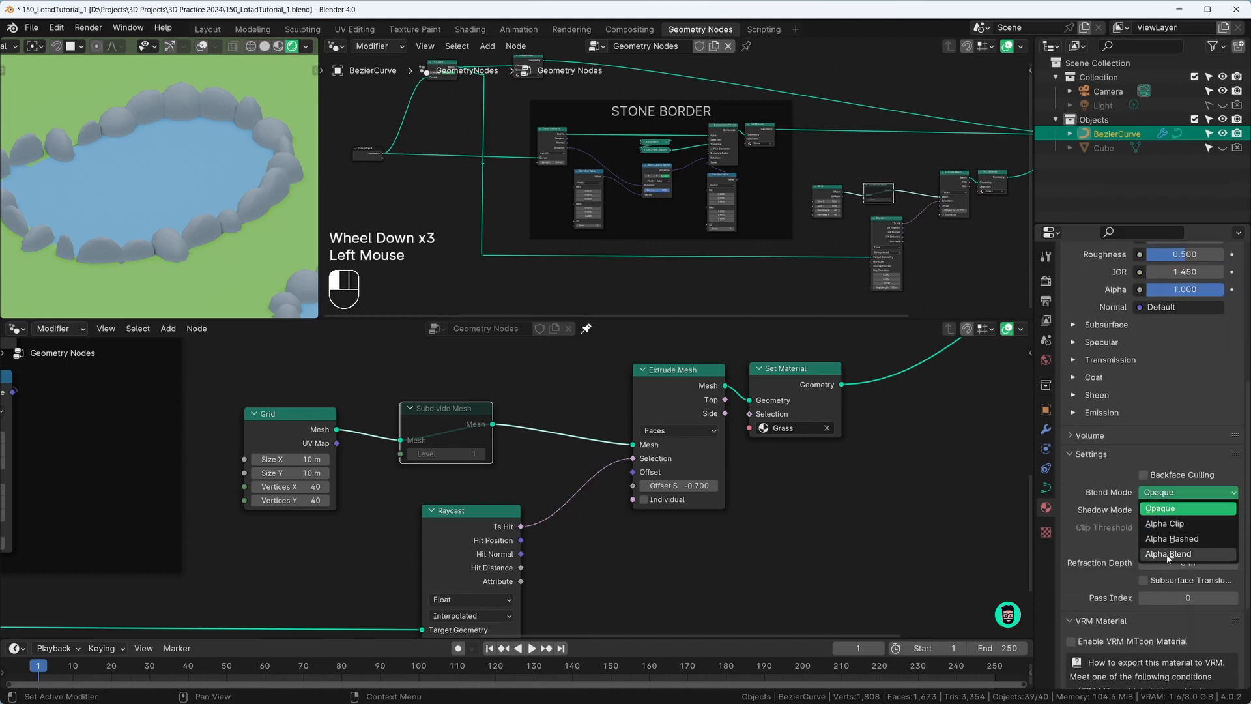
click(1168, 554)
click(1166, 510)
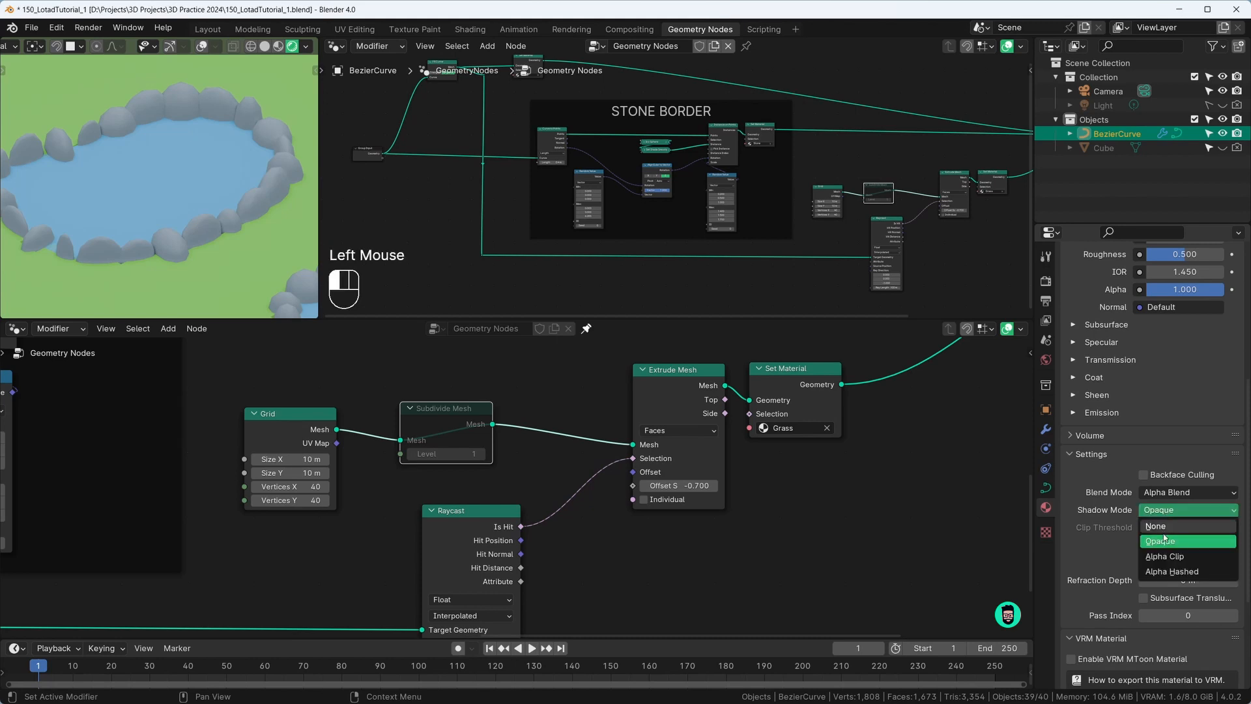
click(1163, 527)
click(1143, 547)
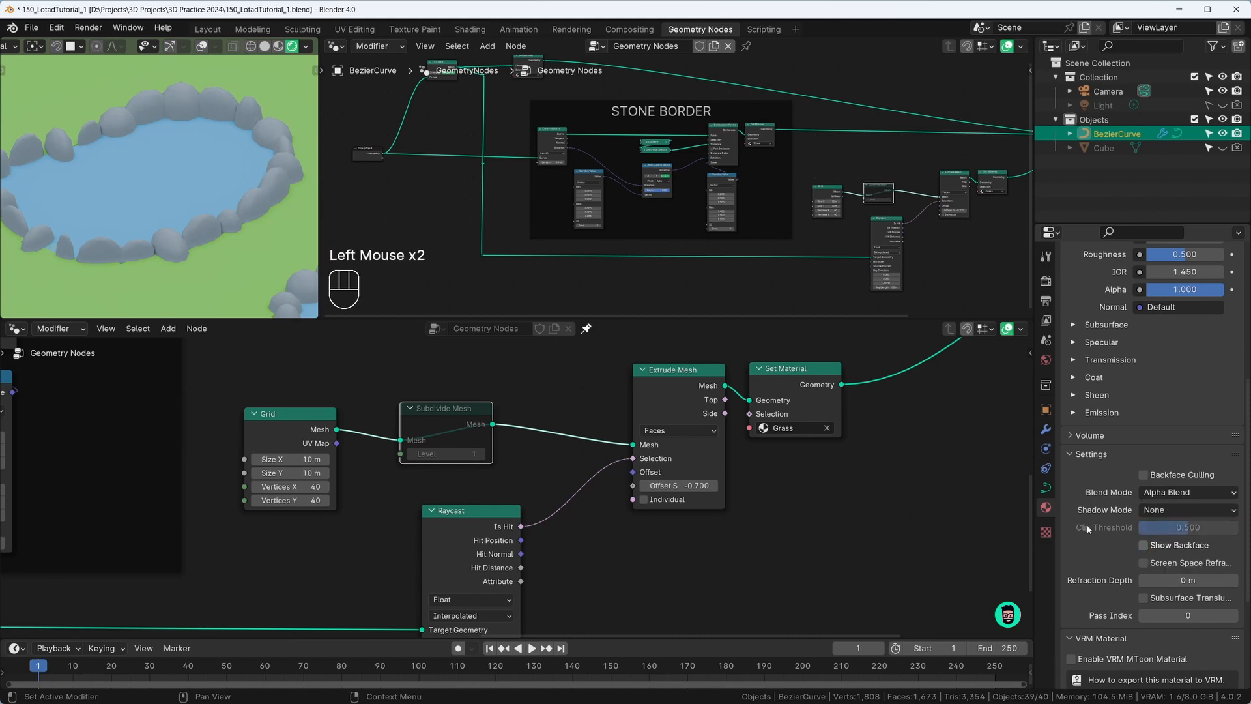
Set the Water material's Transmission Weight to 1.000 and check the water from a different angle
middle_drag(154, 185, 172, 208)
click(1116, 361)
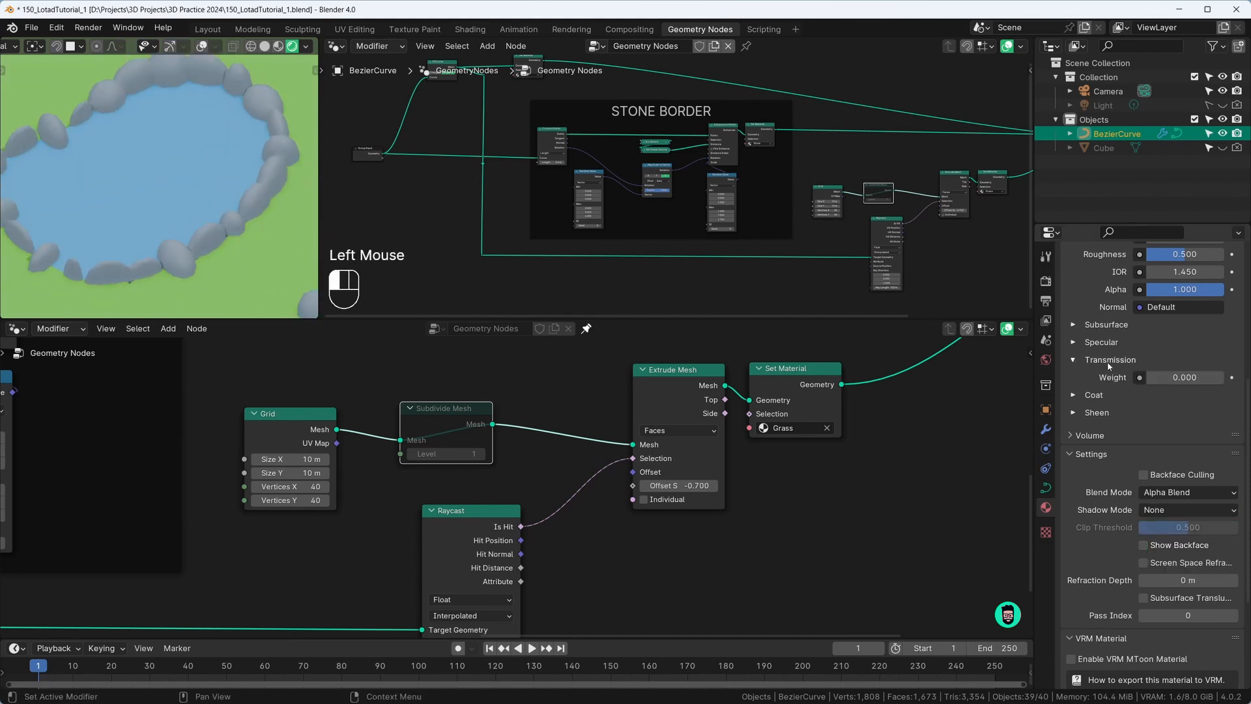
drag(1164, 378, 1225, 378)
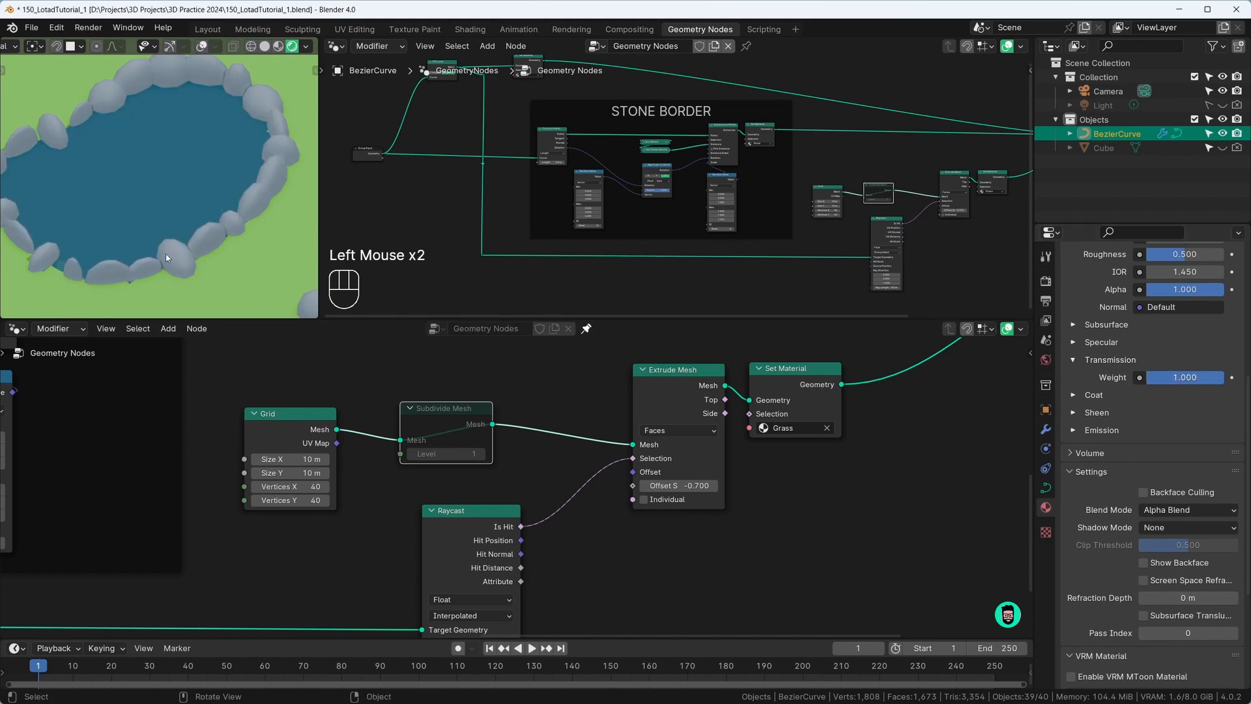
middle_drag(166, 253, 264, 195)
scroll(1153, 456, up, 3)
Set the Water material's Alpha to 0.756 so the pond floor shows through
drag(1192, 405, 1172, 405)
click(1190, 334)
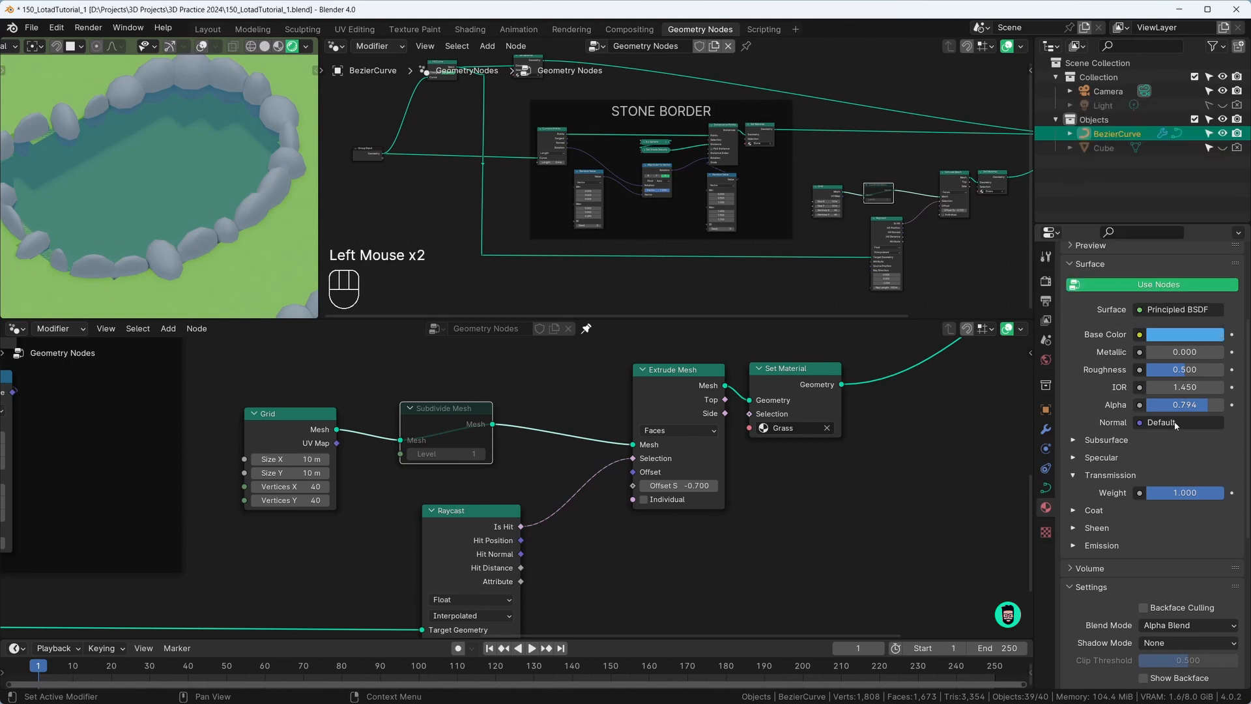
click(1216, 405)
drag(1216, 405, 1211, 405)
middle_drag(175, 235, 90, 235)
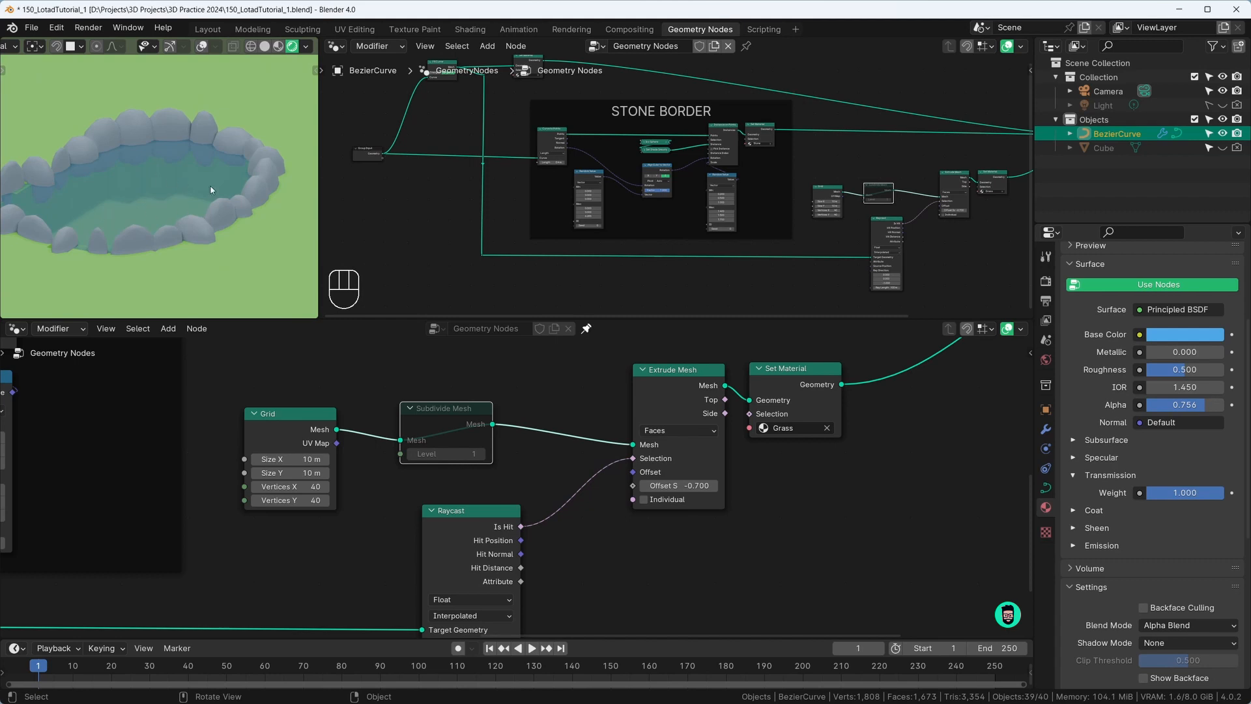
Try a lower water Transmission Weight and a different Extrude Mesh Offset Scale, and inspect the pond from below and above
drag(1214, 493, 1134, 493)
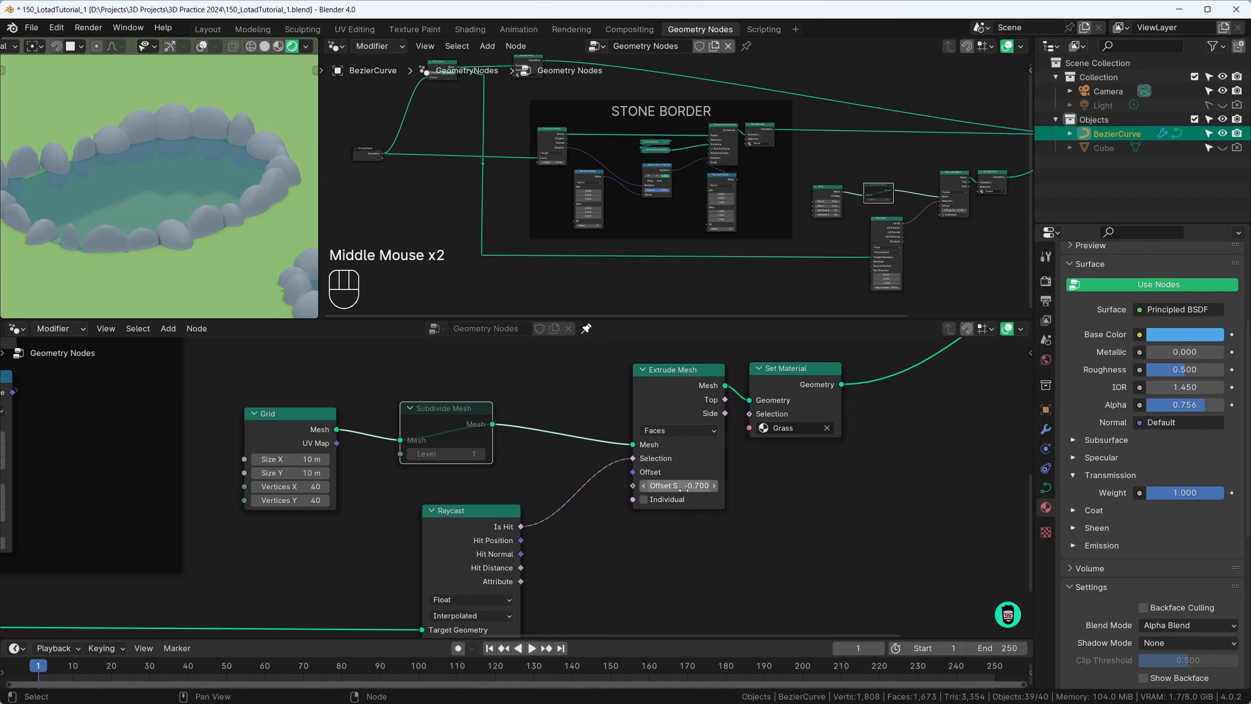
drag(678, 486, 753, 486)
scroll(195, 195, down, 3)
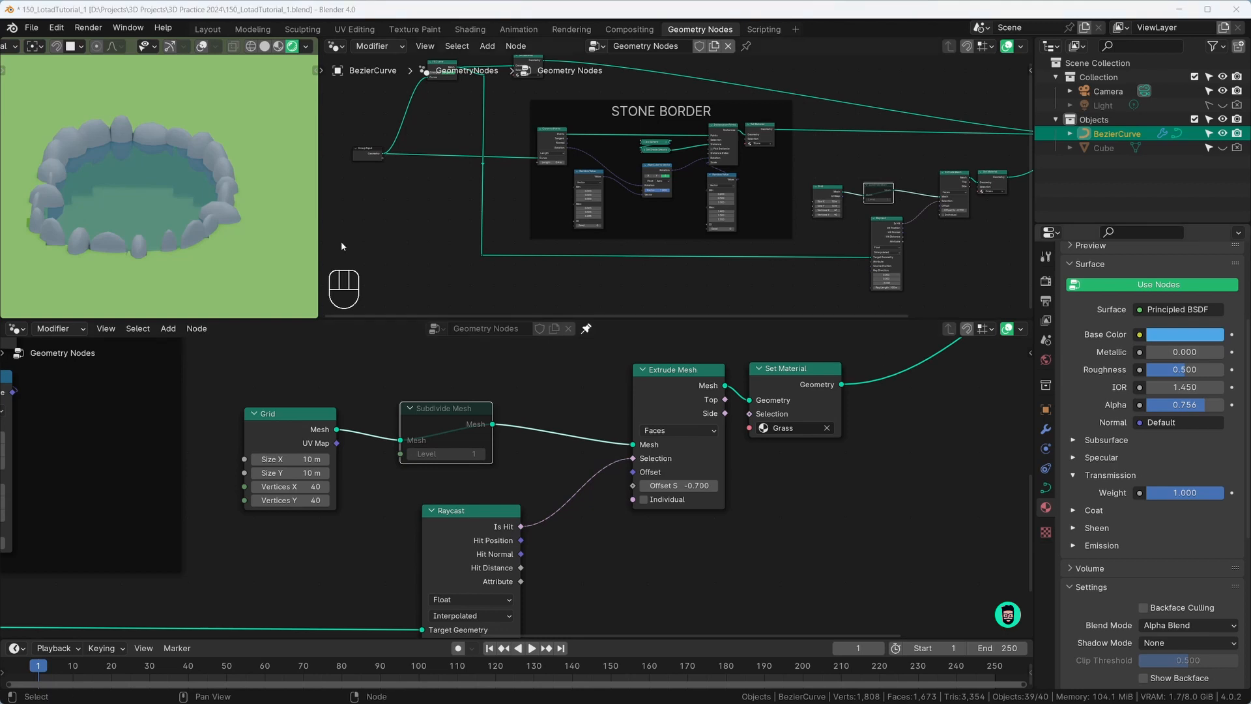
middle_drag(168, 214, 147, 233)
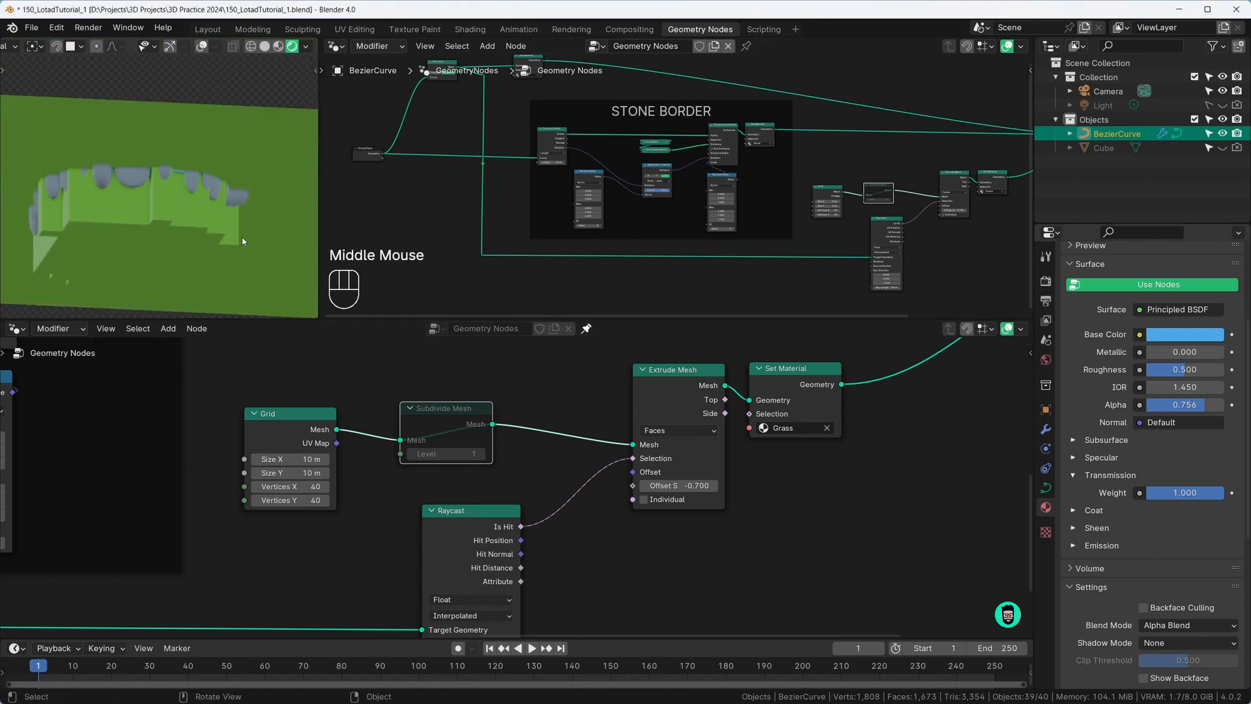
middle_drag(188, 167, 146, 245)
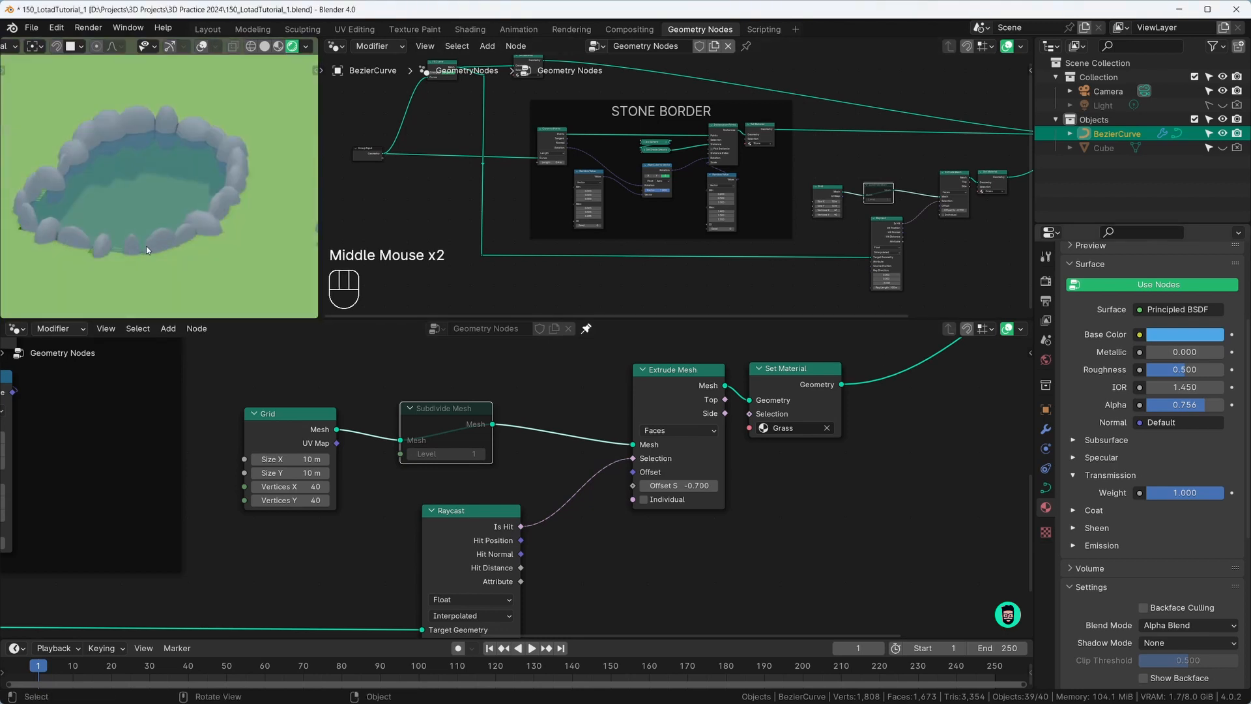
scroll(188, 292, up, 2)
scroll(569, 452, down, 2)
scroll(570, 452, up, 2)
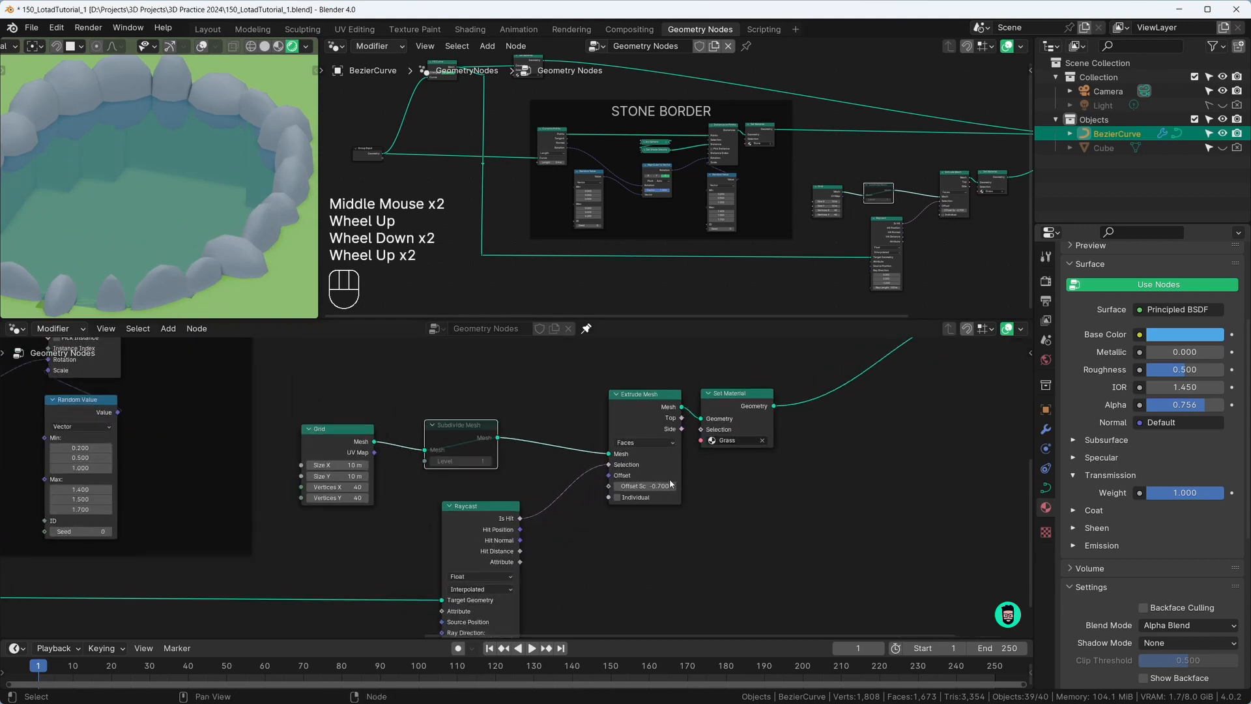
Move the grass Set Material node farther from Extrude Mesh to make room for another node
middle_drag(570, 452, 508, 424)
drag(479, 412, 715, 421)
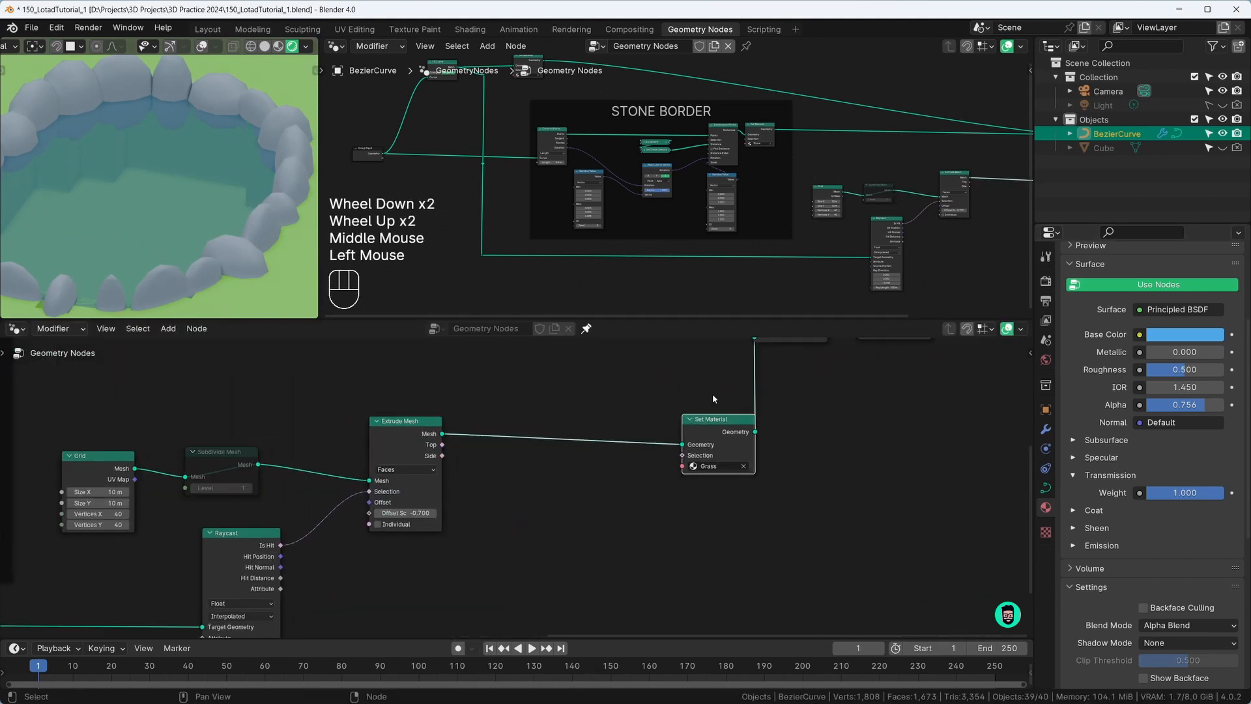
scroll(652, 195, down, 3)
middle_drag(651, 195, 627, 185)
middle_drag(307, 610, 388, 556)
scroll(949, 423, down, 1)
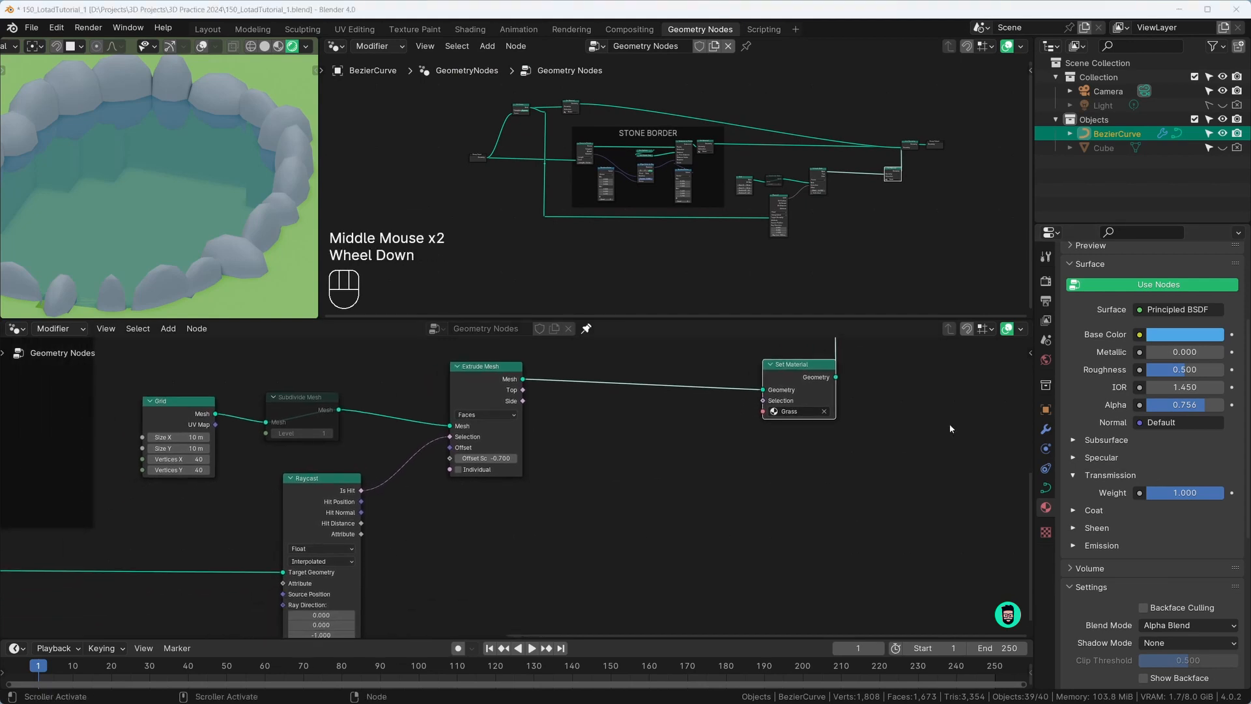
middle_drag(454, 400, 429, 436)
Insert a Scale Elements node between Extrude Mesh and Set Material and try out its Scale value
key(shift+a)
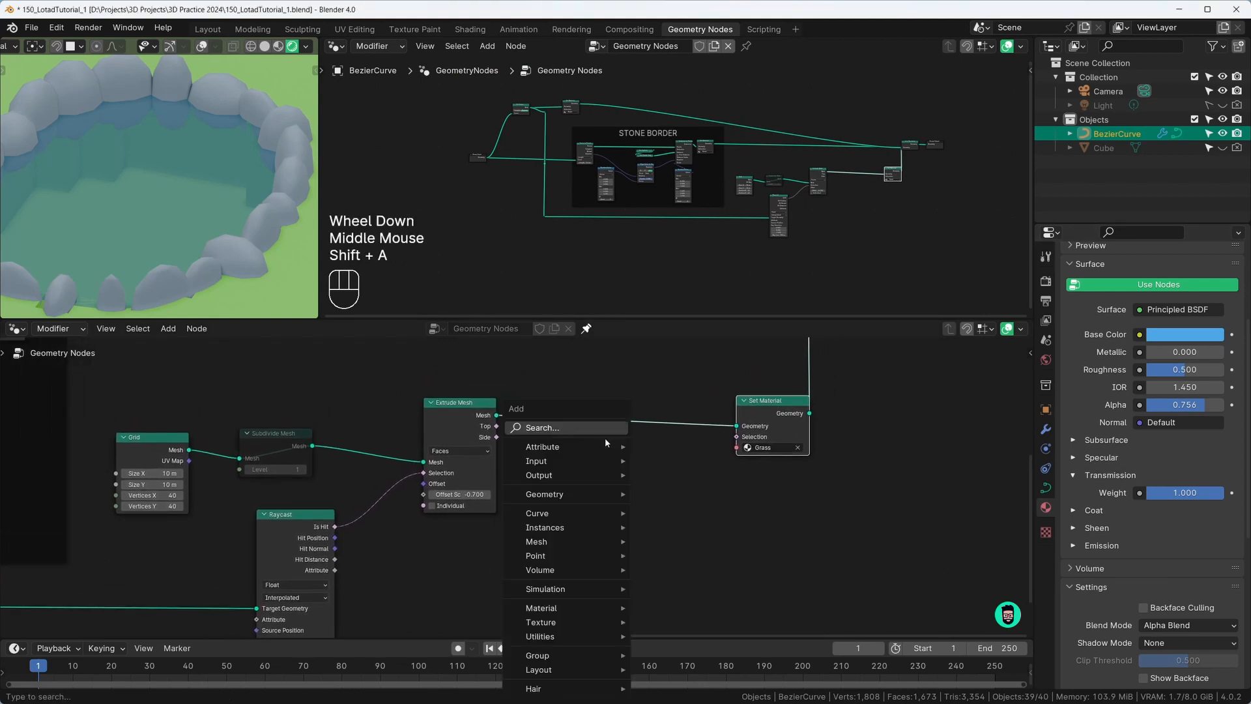
text(sca)
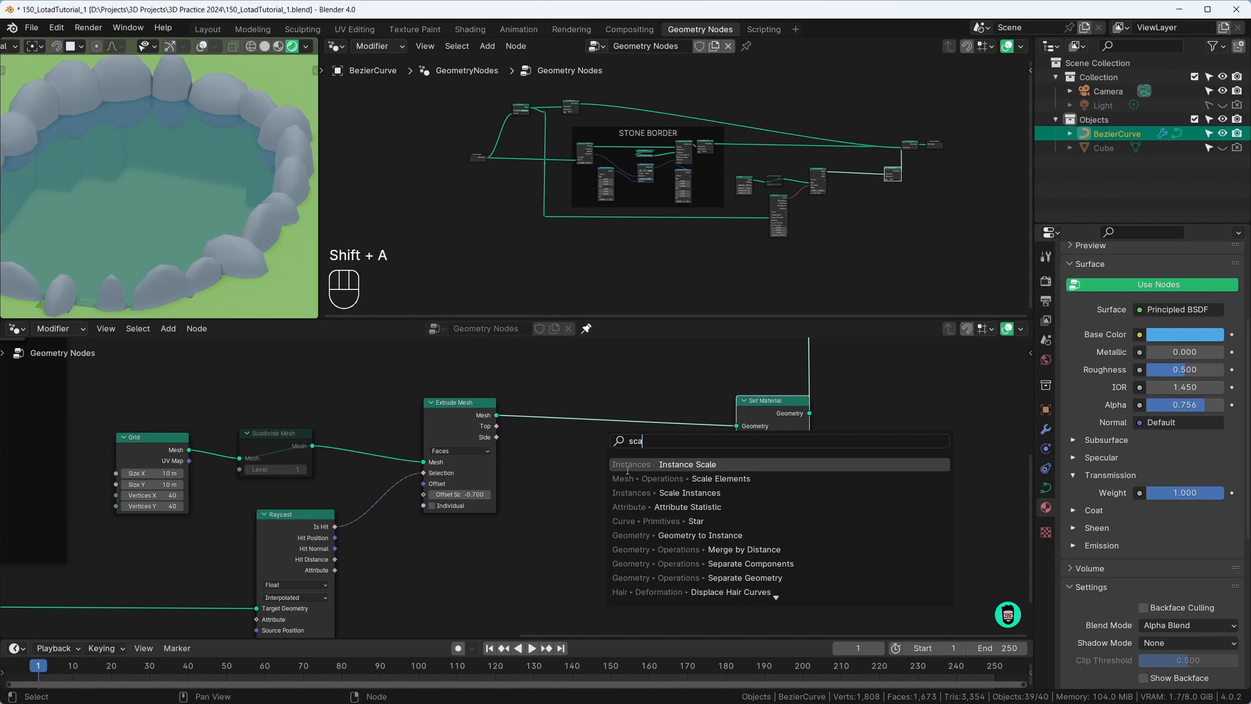
key(Down)
key(Return)
click(675, 415)
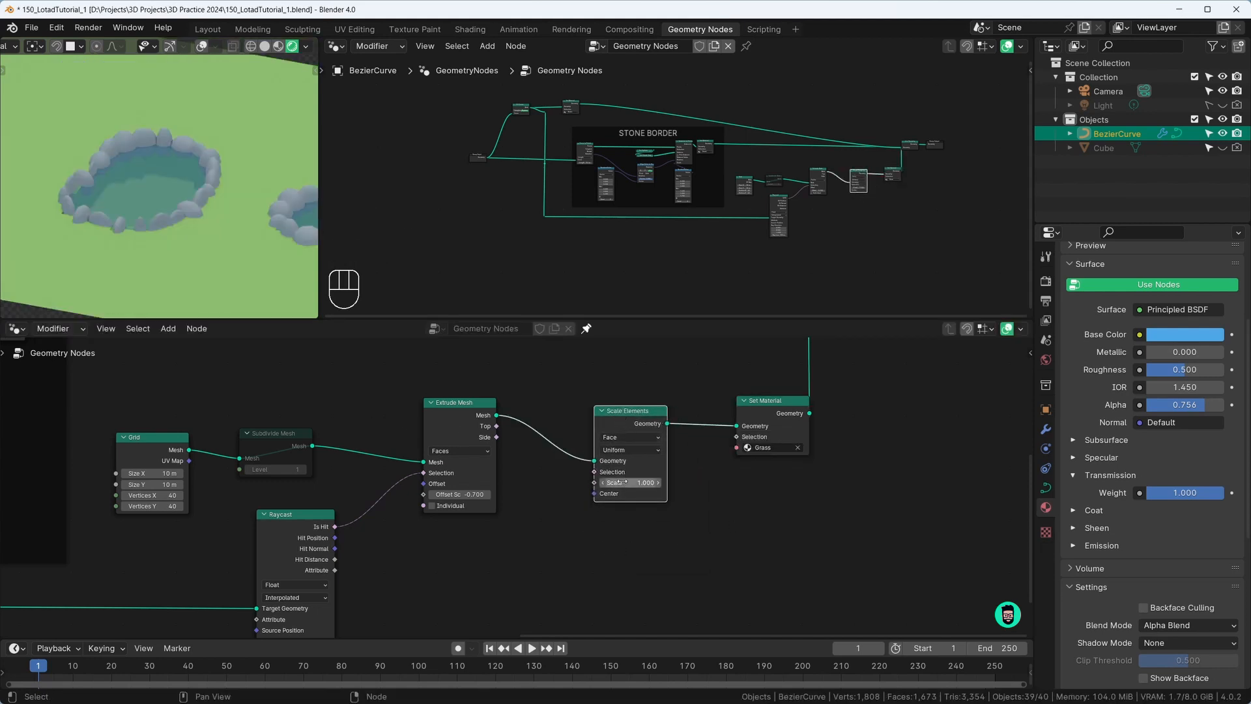
mouse_move(624, 483)
mouse_down()
mouse_move(664, 483)
mouse_move(625, 483)
mouse_up()
Connect the Top output of Extrude Mesh to the Selection input of Scale Elements
scroll(564, 488, up, 2)
middle_drag(493, 436, 483, 450)
drag(445, 405, 441, 410)
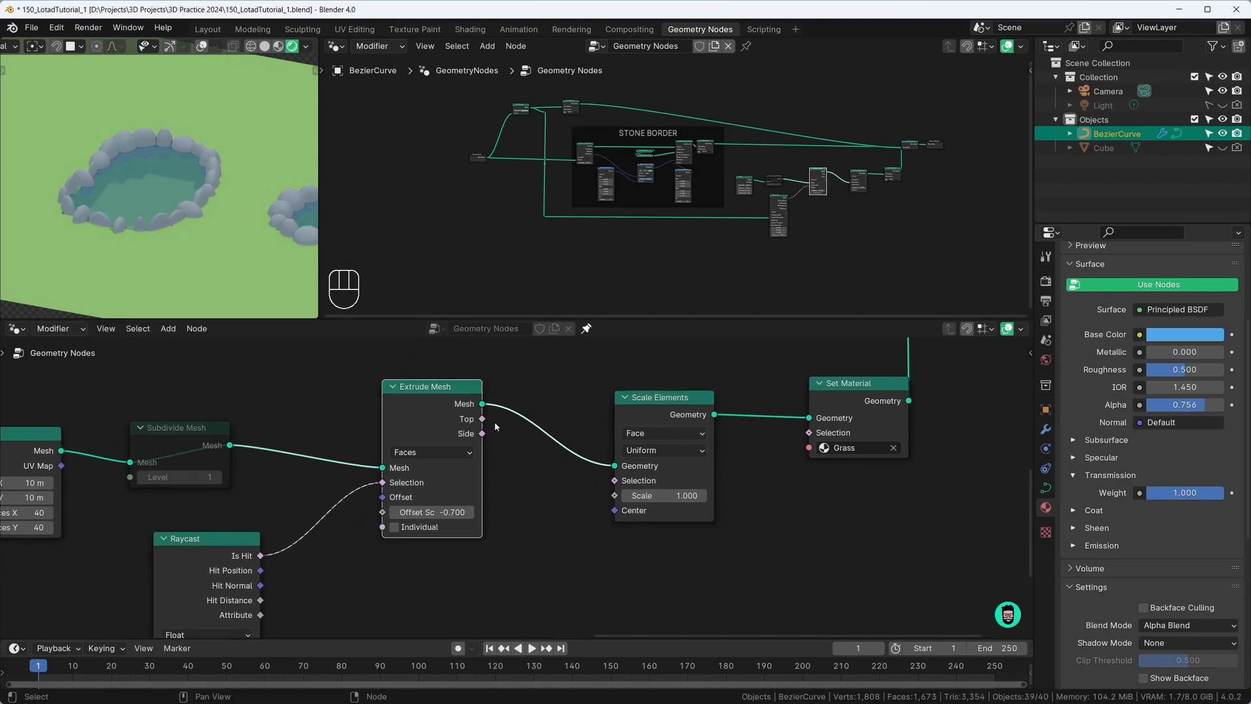
drag(483, 419, 536, 455)
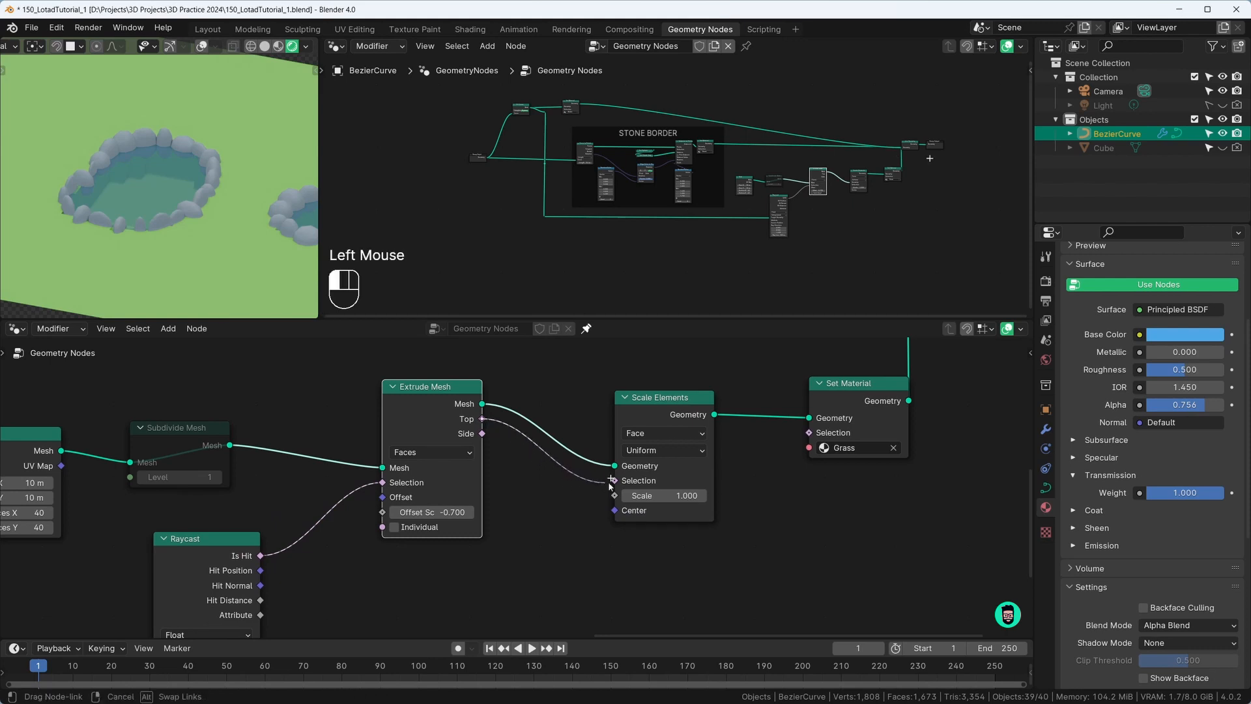
drag(610, 482, 612, 481)
Try a Scale of 1.200 on Scale Elements, set it to 0.800, and check the pond basin's tapered walls
middle_drag(203, 242, 166, 273)
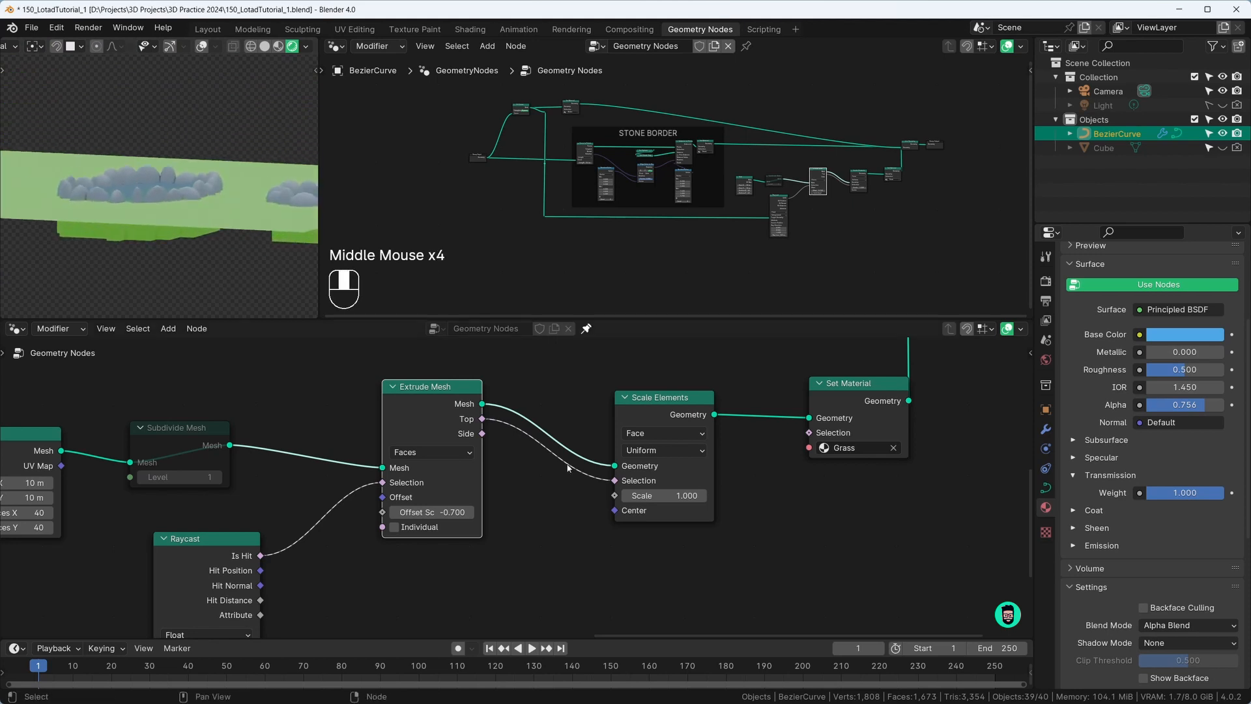
drag(674, 493, 676, 493)
middle_drag(145, 245, 143, 200)
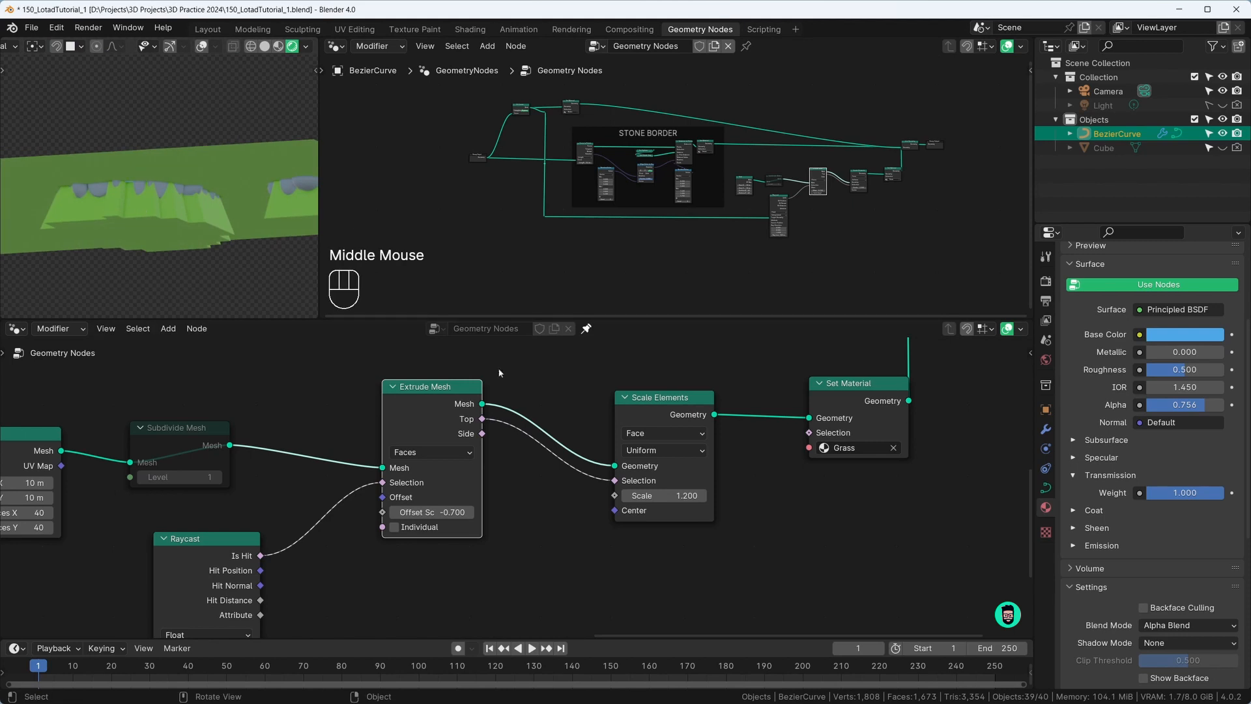
drag(659, 489, 652, 490)
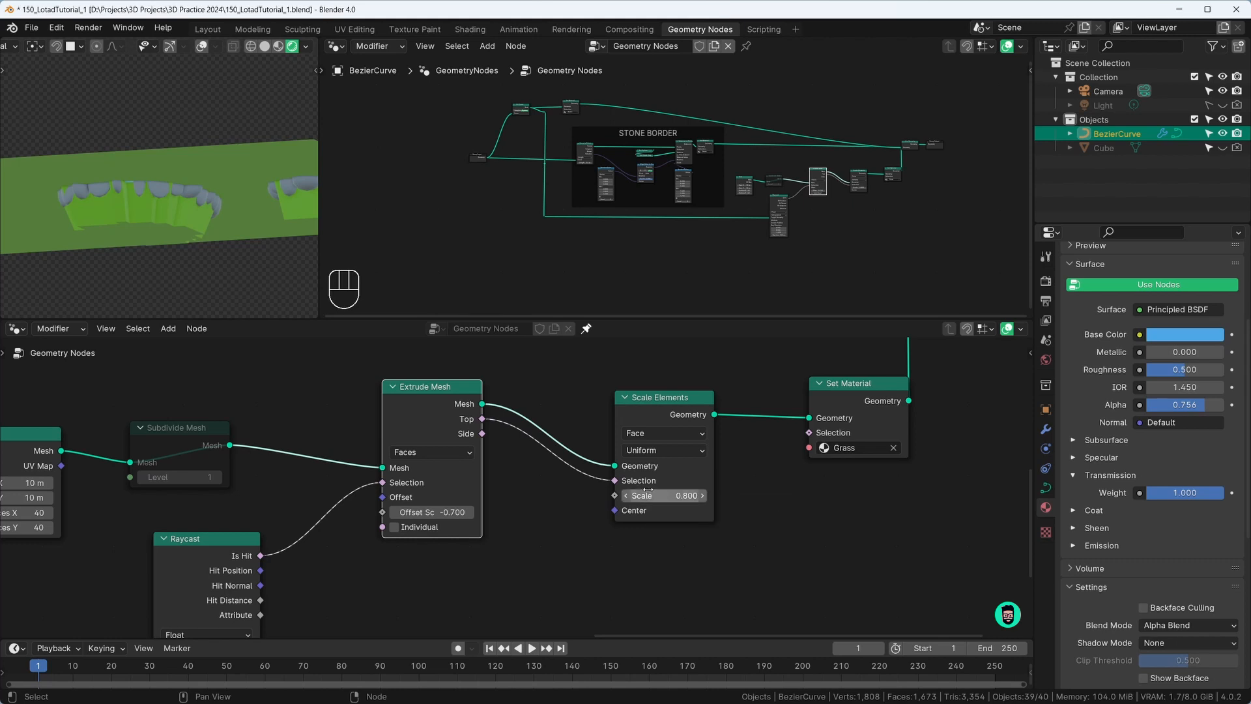
middle_drag(179, 180, 173, 258)
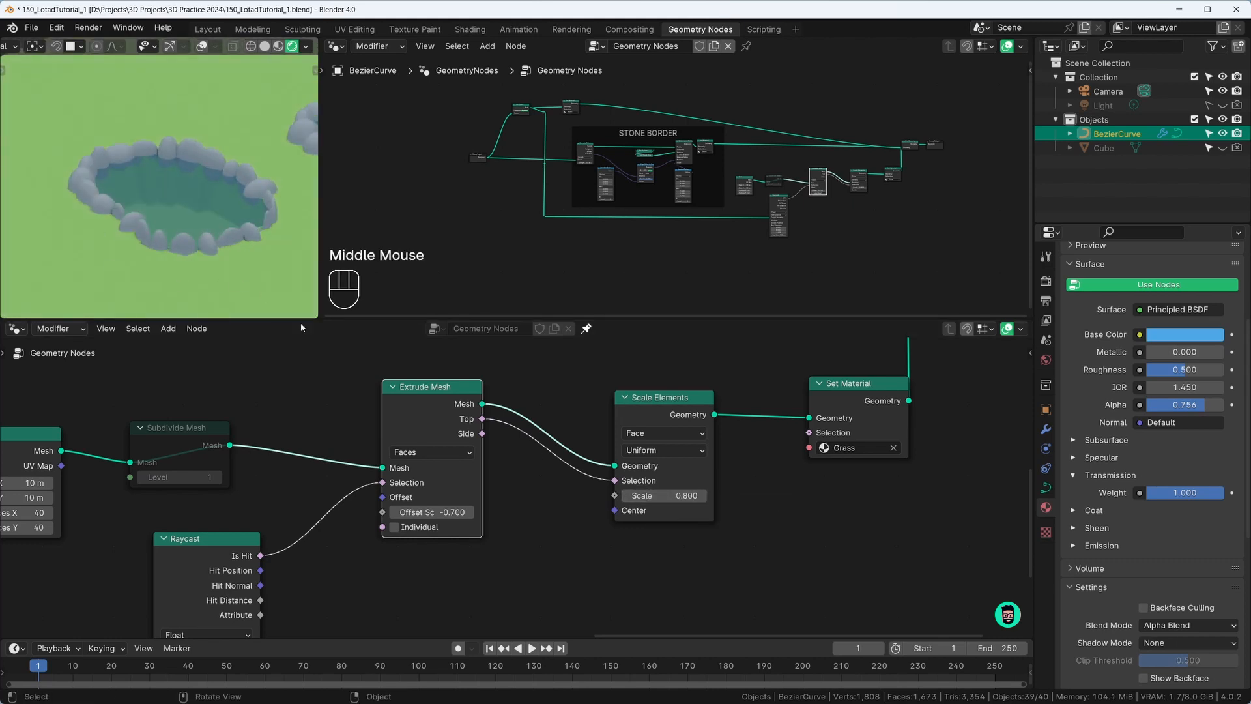
Arrange the Grid, Subdivide Mesh, Raycast, Extrude Mesh, Scale Elements and Set Material nodes into a compact cluster
scroll(711, 449, down, 2)
middle_drag(711, 450, 634, 401)
scroll(634, 401, down, 3)
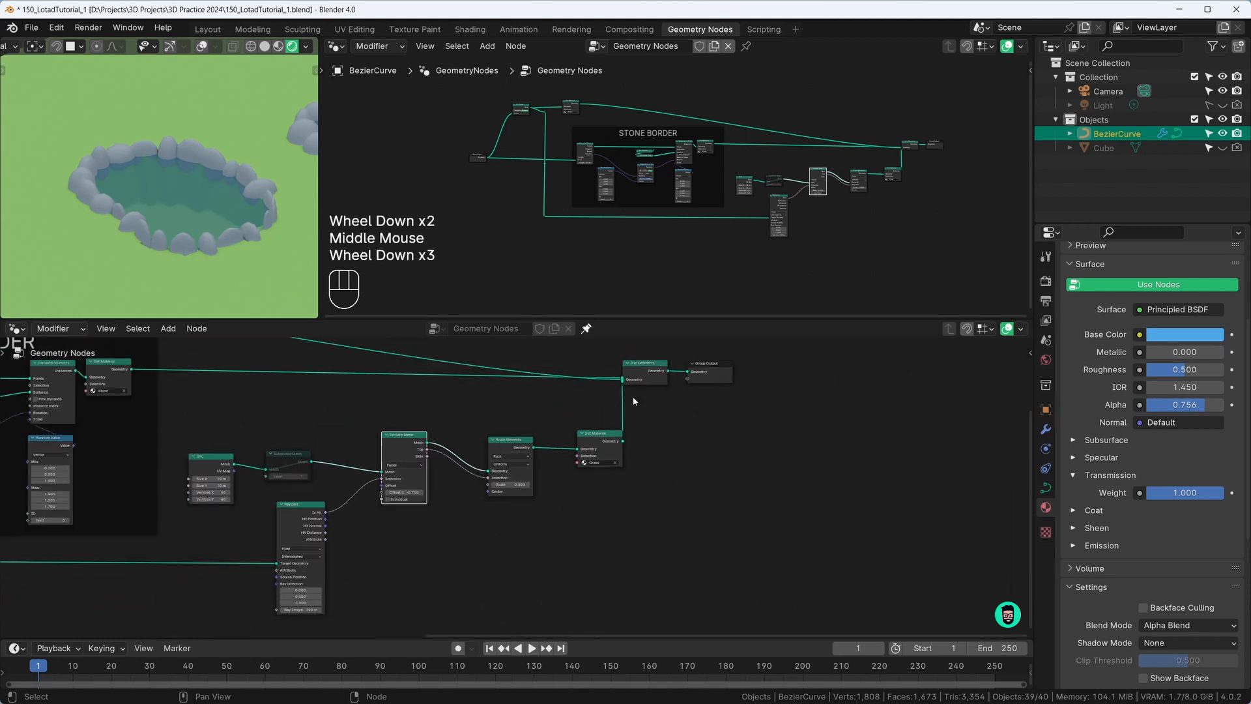
scroll(634, 400, down, 1)
middle_drag(559, 449, 621, 439)
drag(307, 443, 372, 440)
drag(470, 433, 450, 440)
drag(371, 508, 340, 493)
drag(580, 435, 520, 444)
drag(663, 434, 577, 438)
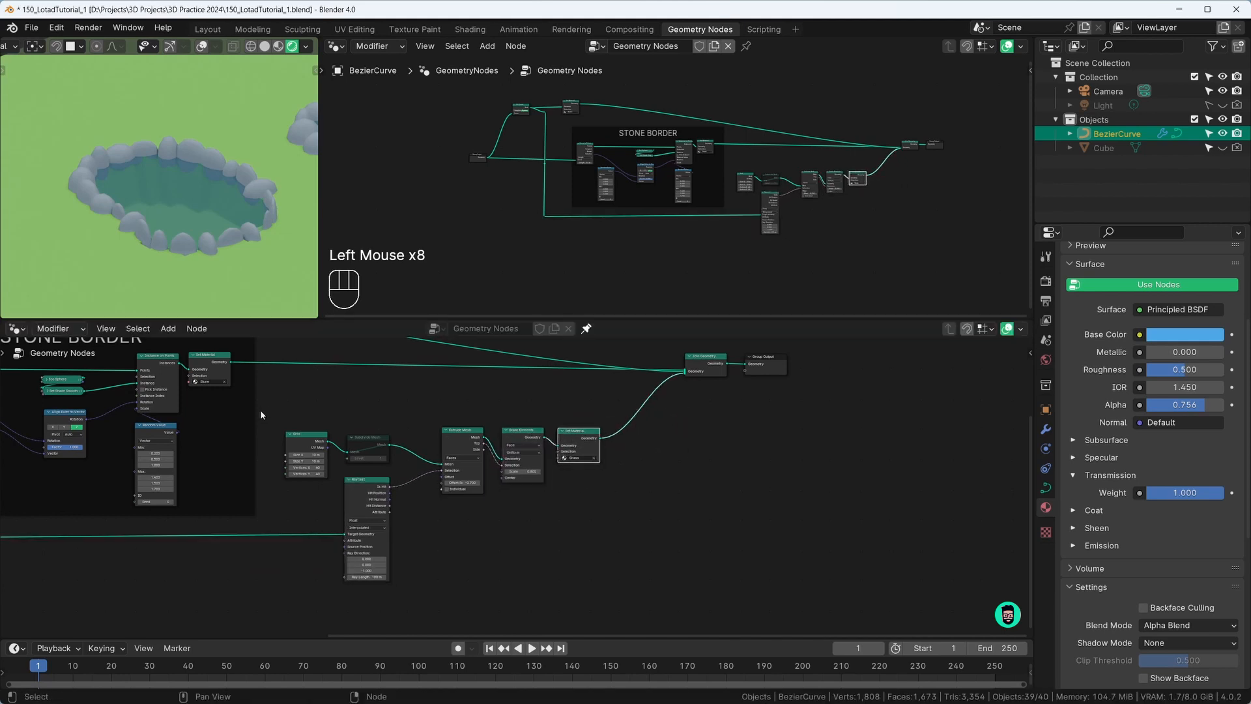
Group the Grid, Subdivide Mesh, Raycast, Extrude Mesh, Scale Elements and Set Material nodes in a frame labelled GRASS
drag(266, 404, 628, 604)
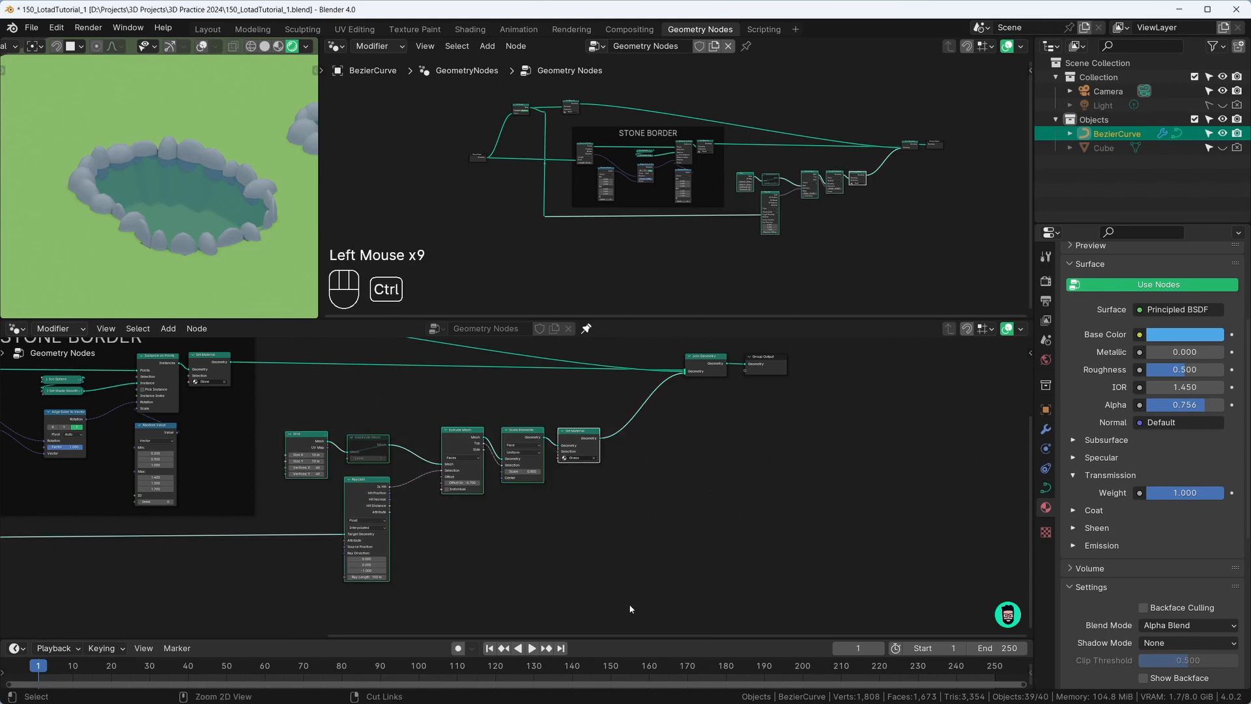
key(ctrl+j)
key(F2)
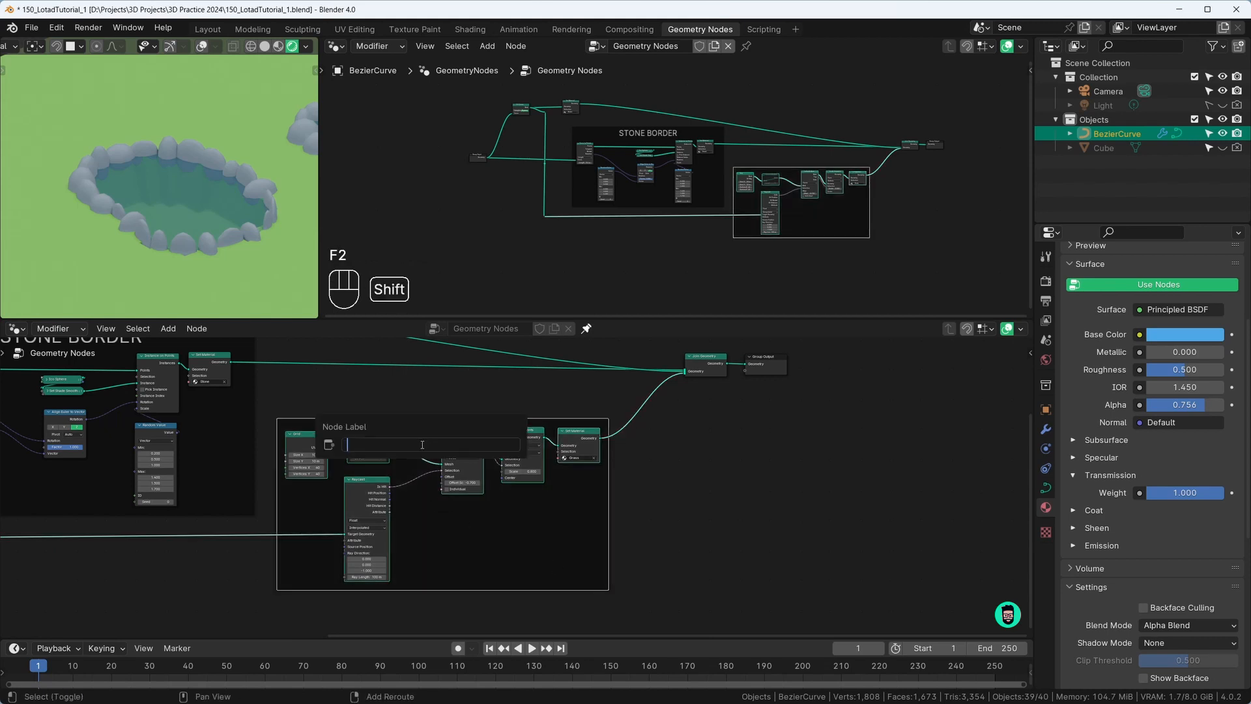
text(Grass)
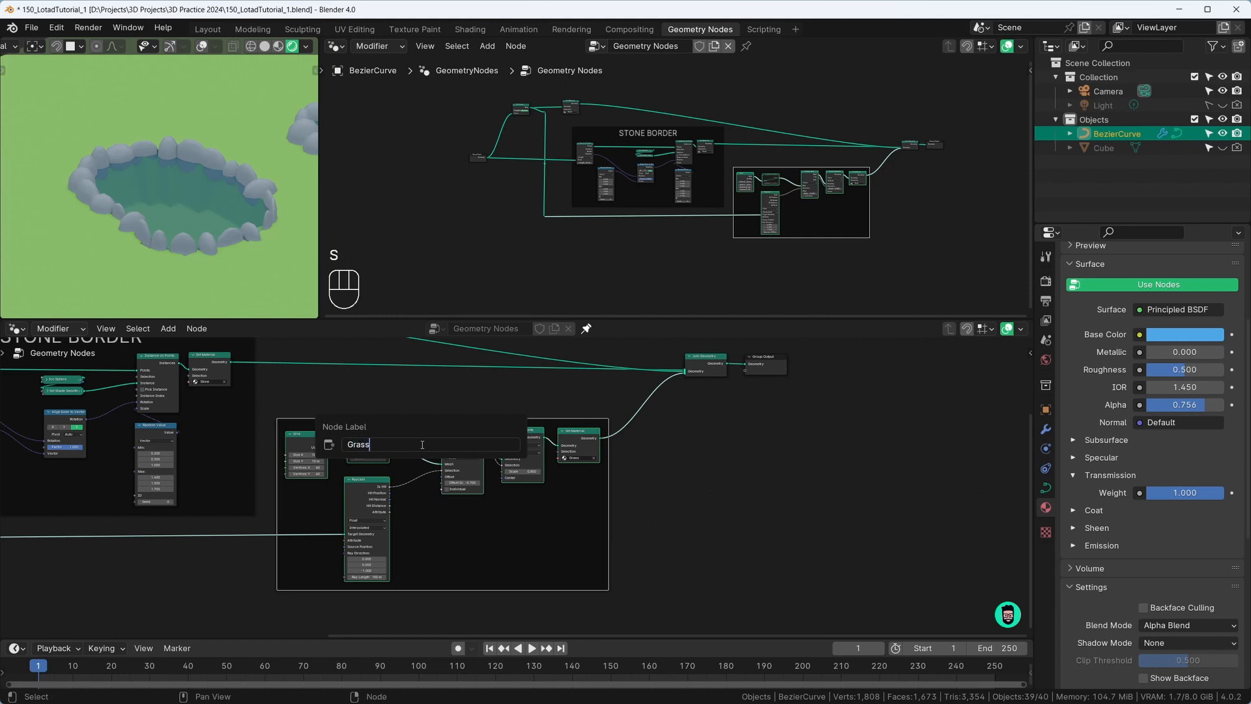
key(Return)
Set the GRASS frame's label size to 60
key(n)
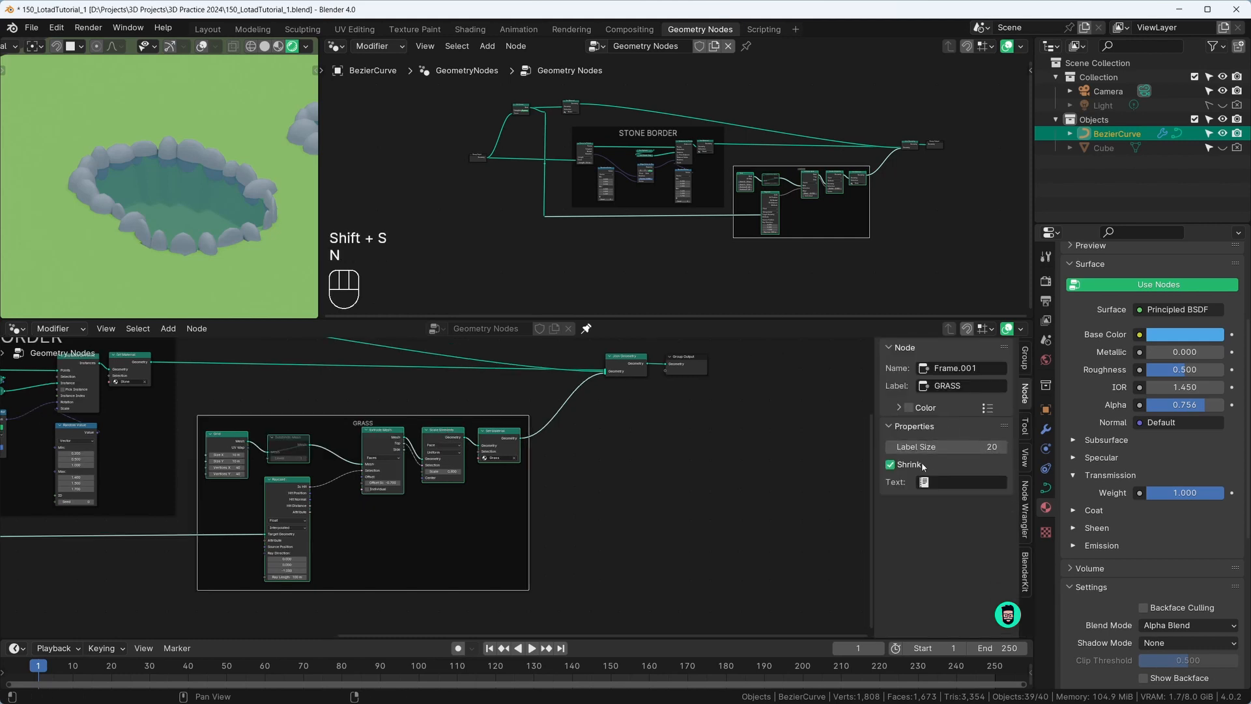
click(945, 446)
drag(928, 447, 965, 447)
click(927, 447)
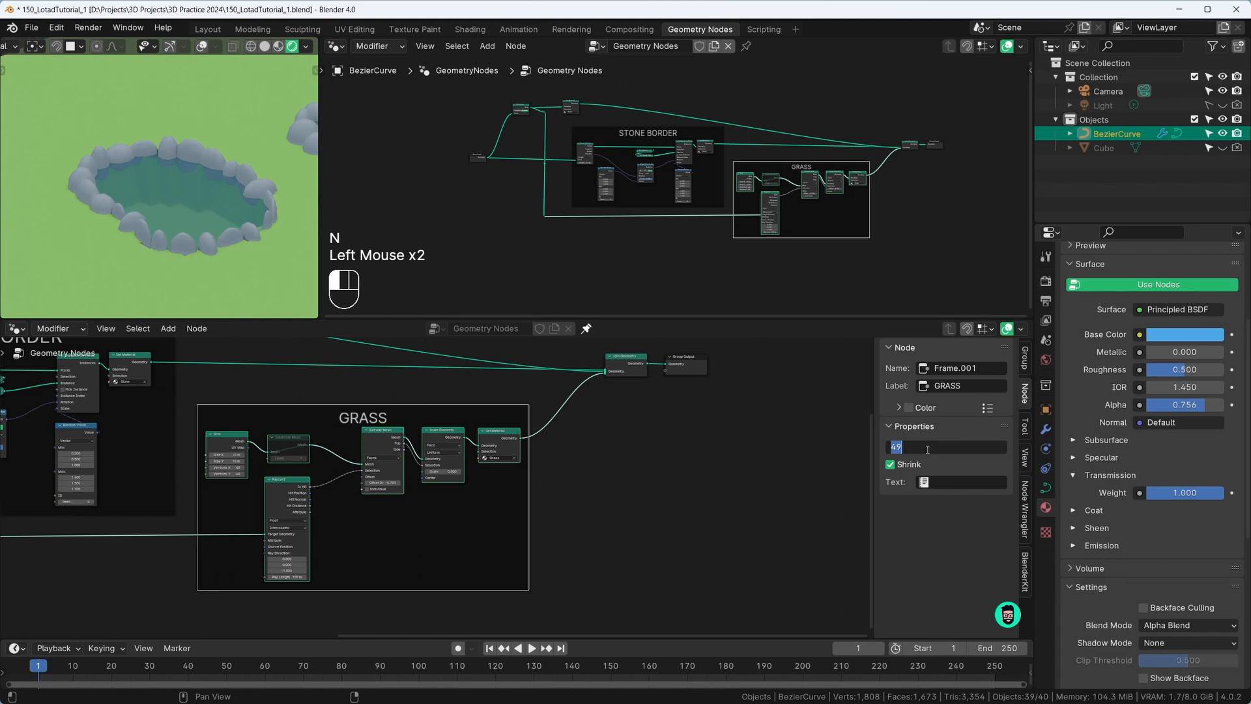
text(60)
key(Return)
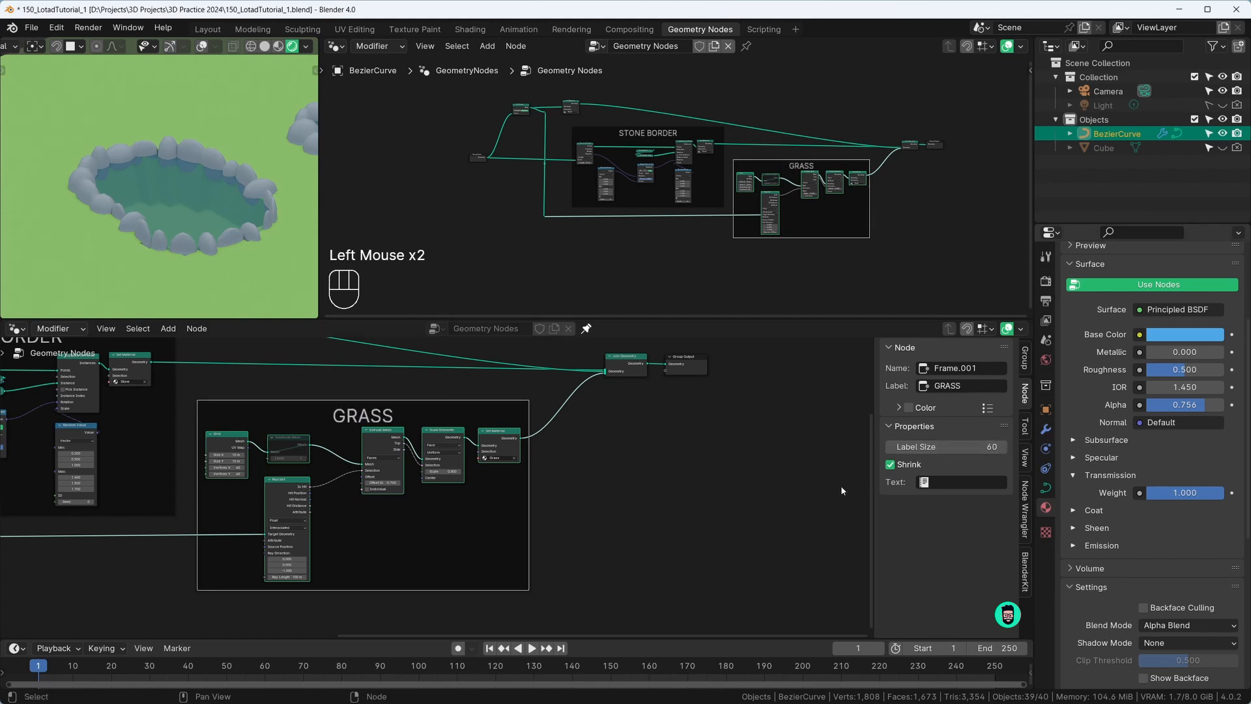
key(n)
Move the Join Geometry and Group Output nodes farther away from the frames to free space in the node tree
scroll(531, 462, down, 3)
middle_drag(531, 463, 518, 453)
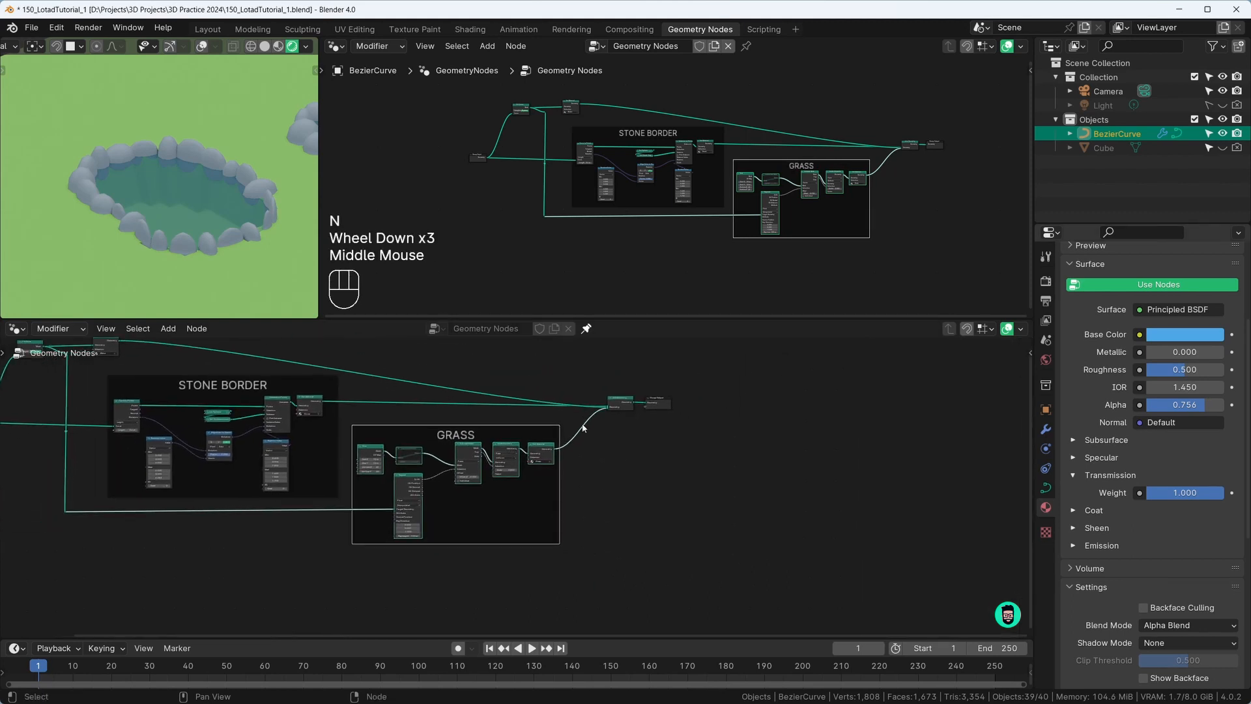
drag(605, 386, 690, 428)
key(h)
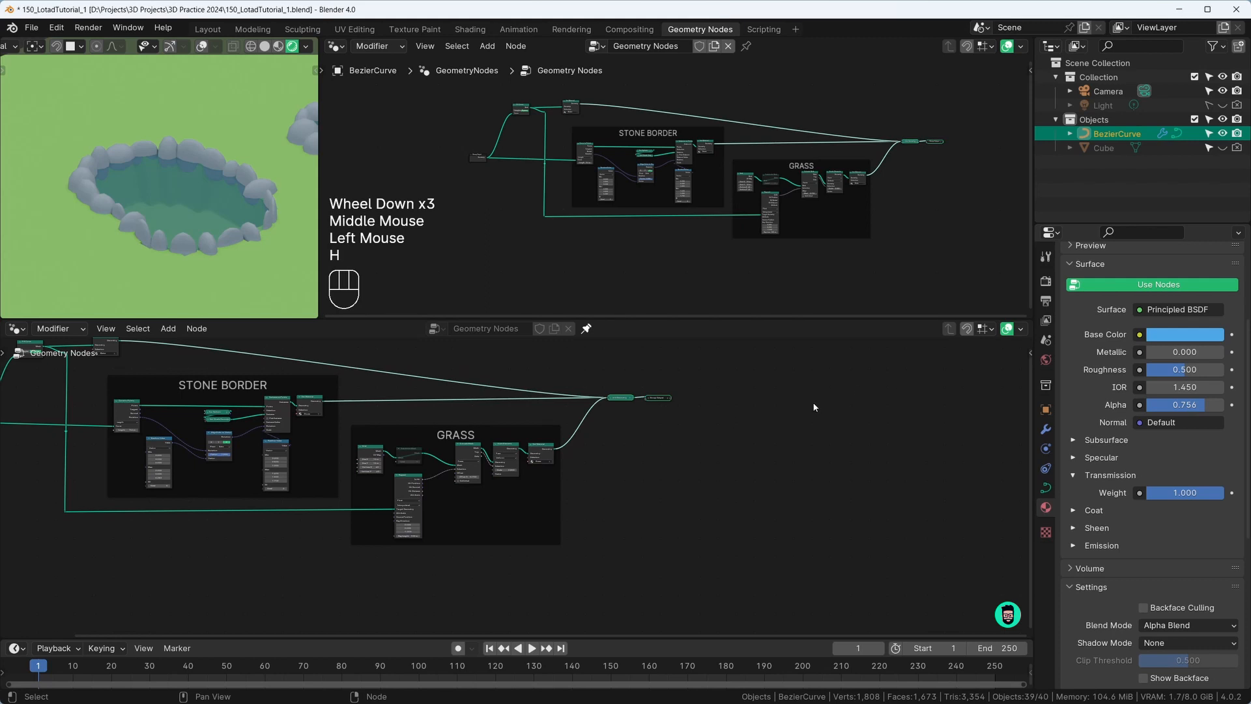
key(h)
key(g)
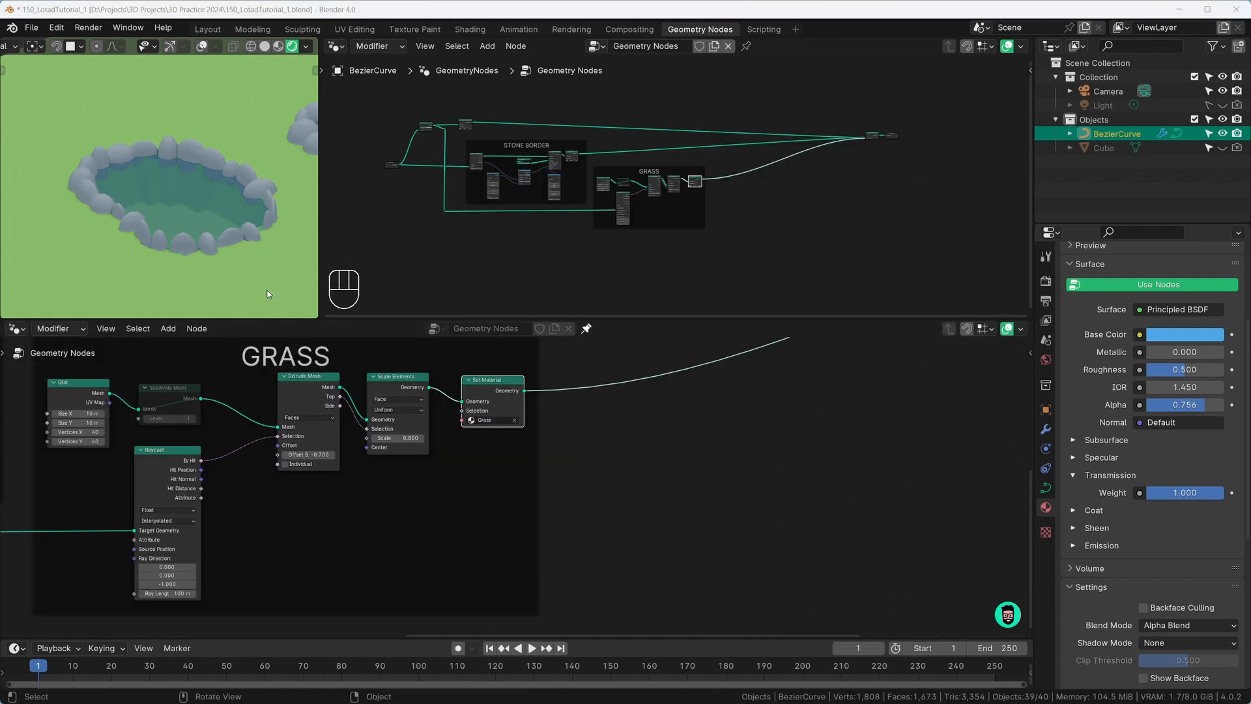
Add a Separate Geometry node below the GRASS frame, fed by the Geometry output of Scale Elements
scroll(114, 235, down, 2)
click(129, 236)
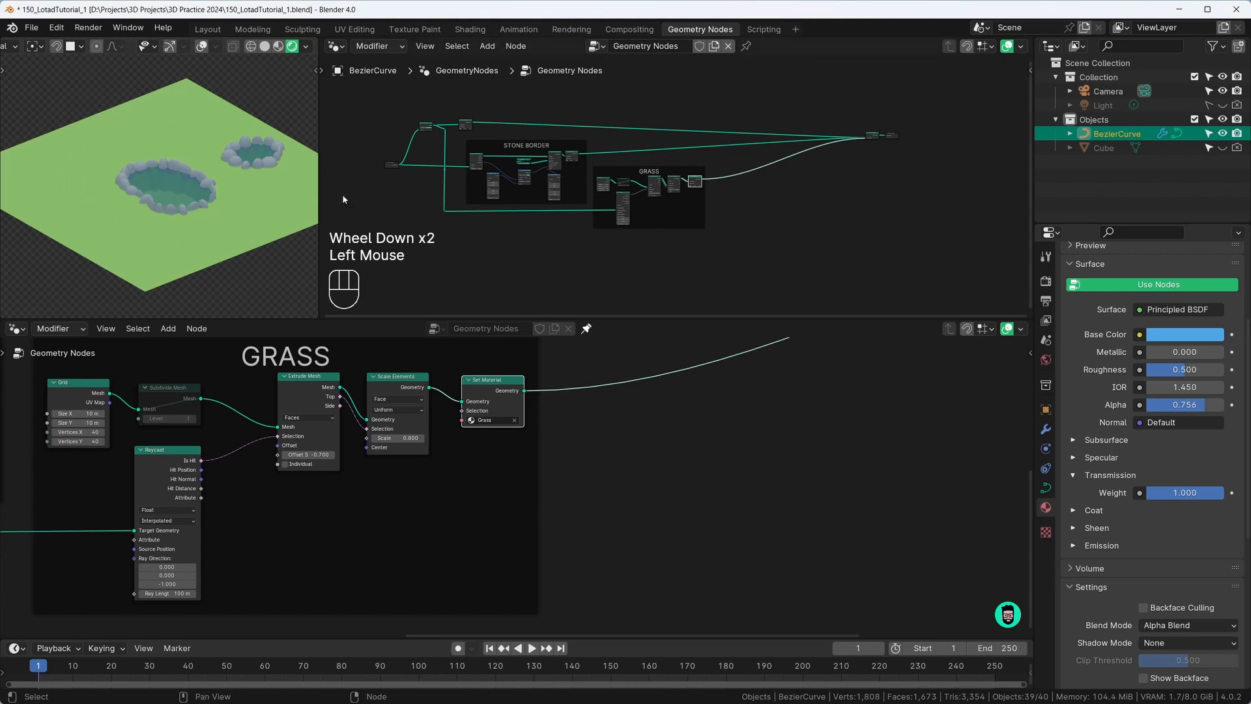
middle_drag(195, 244, 285, 189)
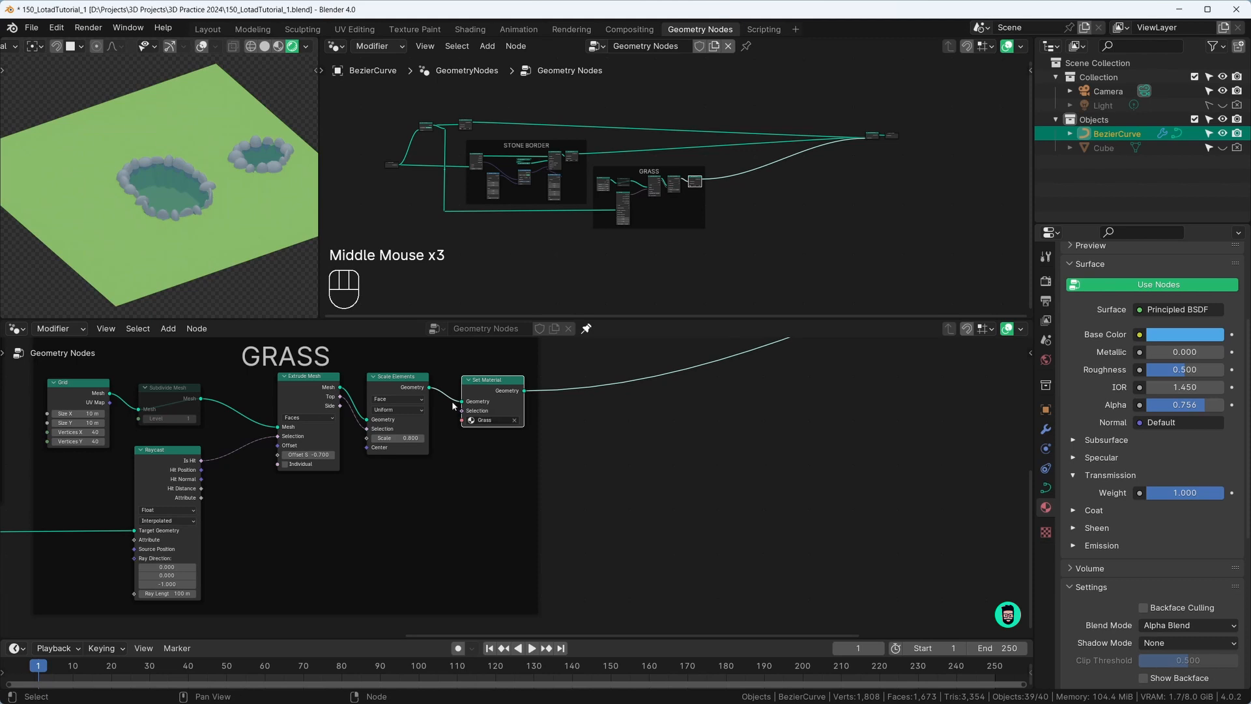
middle_drag(453, 405, 451, 391)
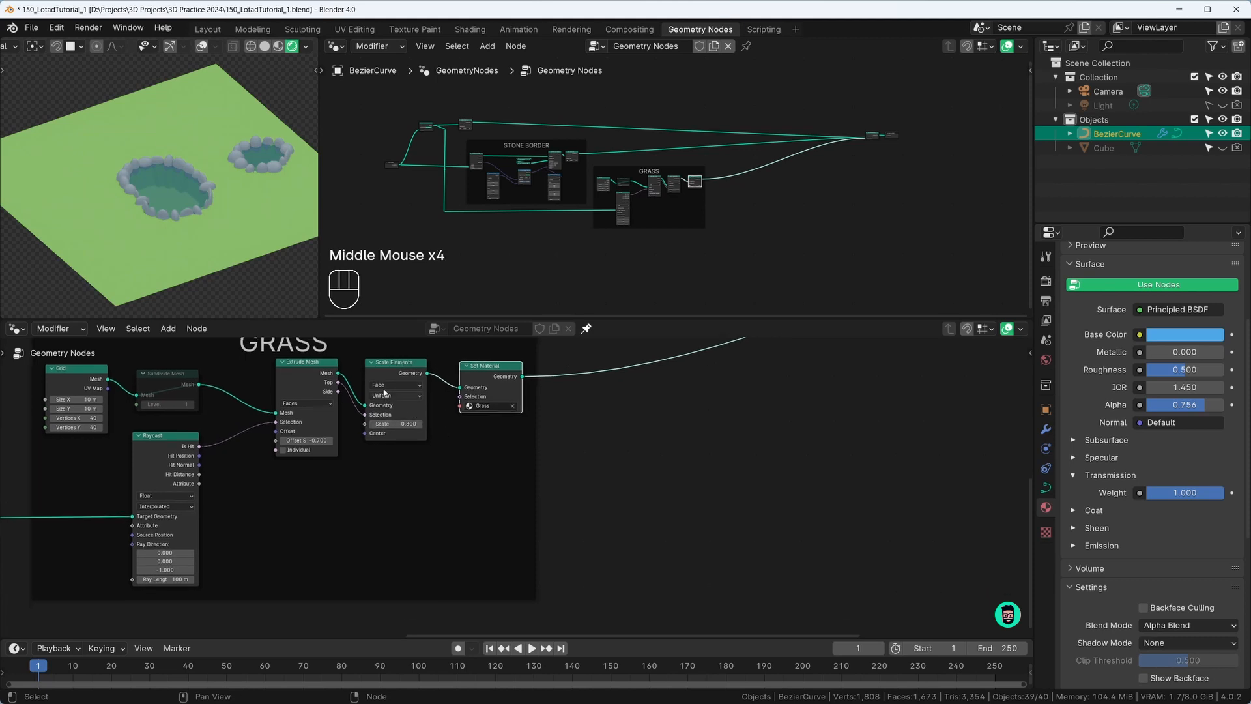
drag(385, 393, 574, 561)
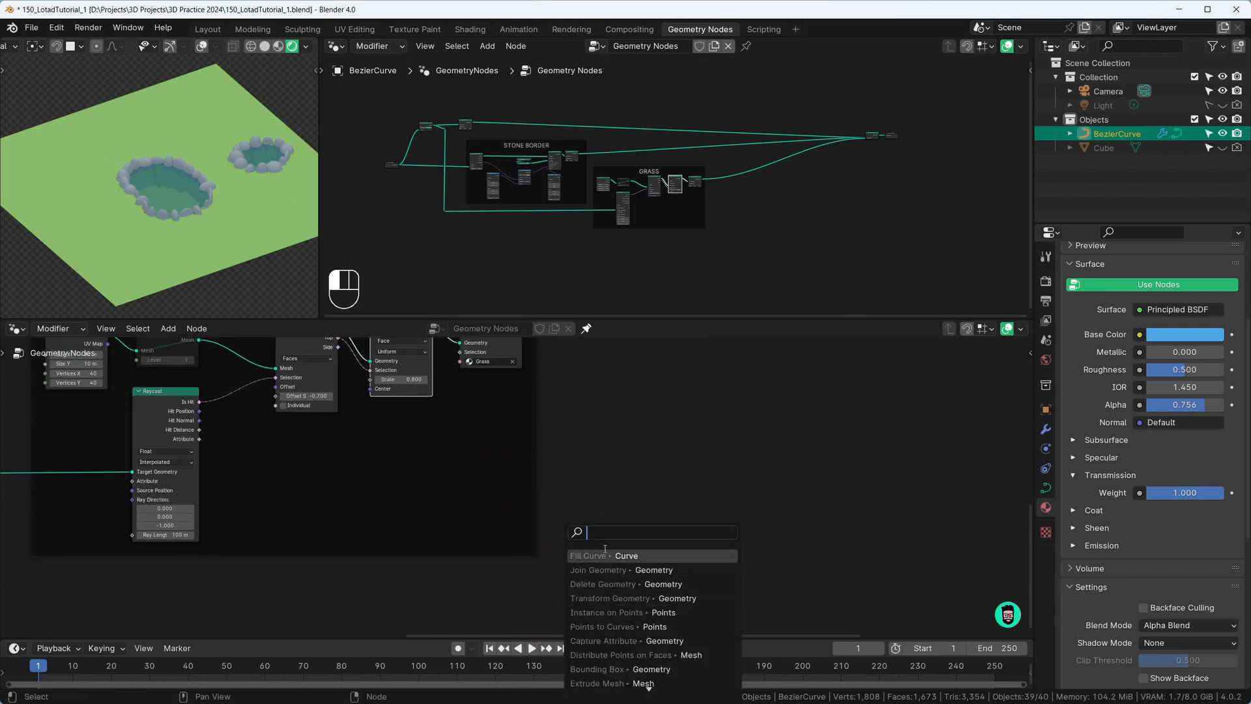
text(seper)
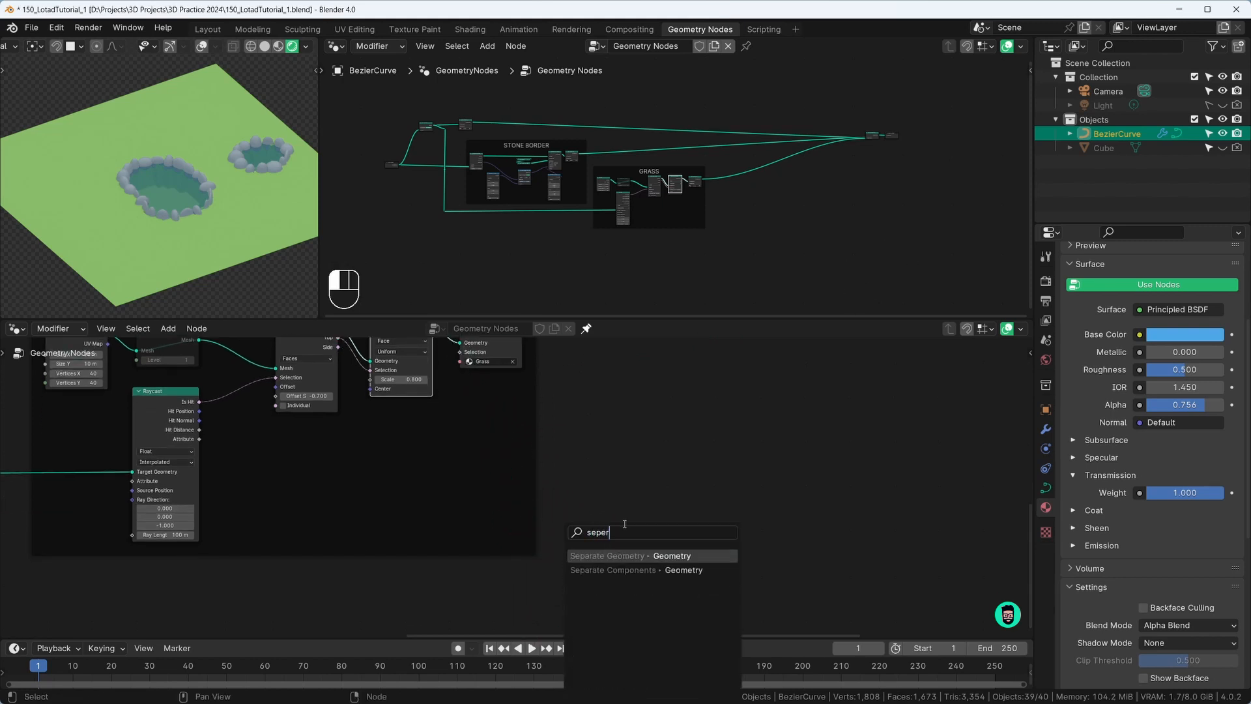
click(626, 555)
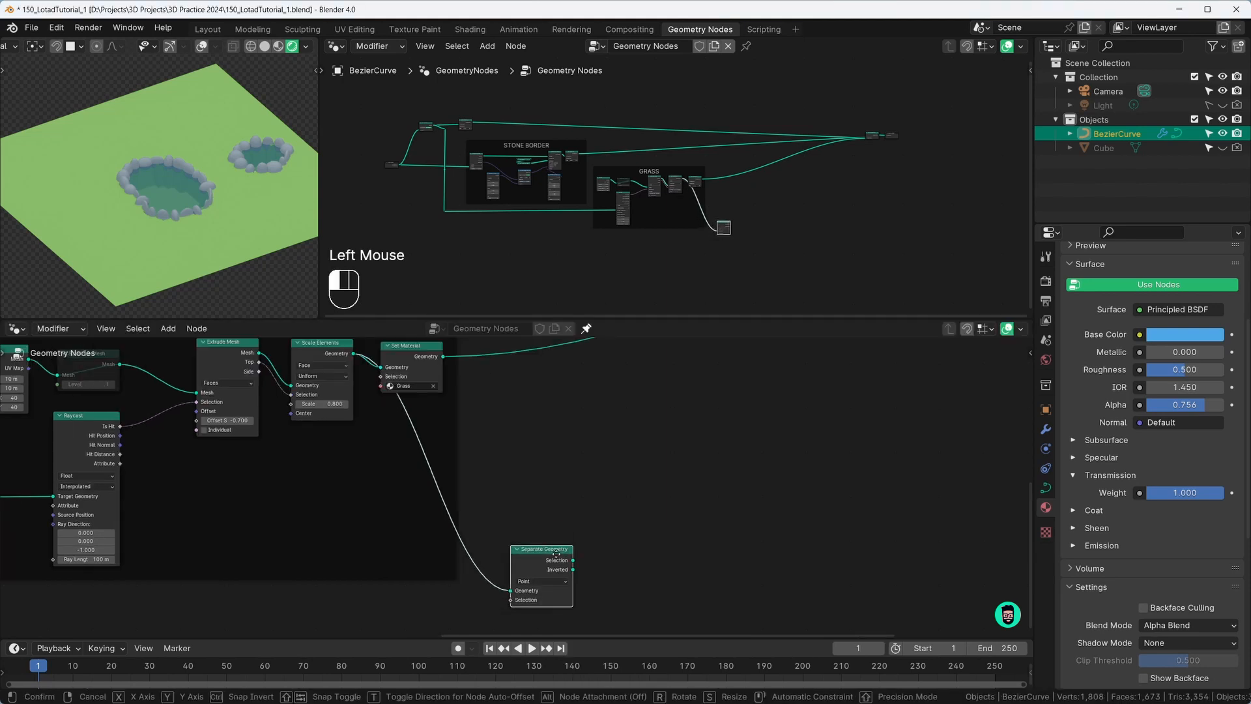
click(569, 564)
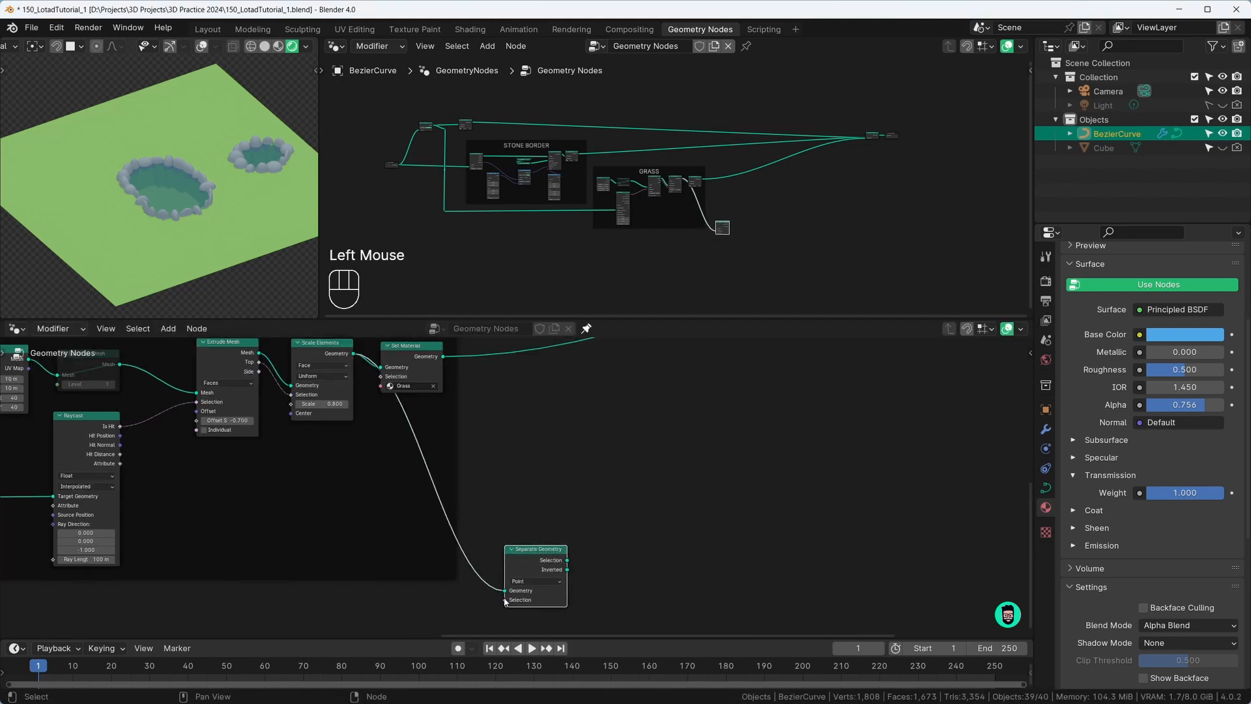
drag(504, 600, 336, 606)
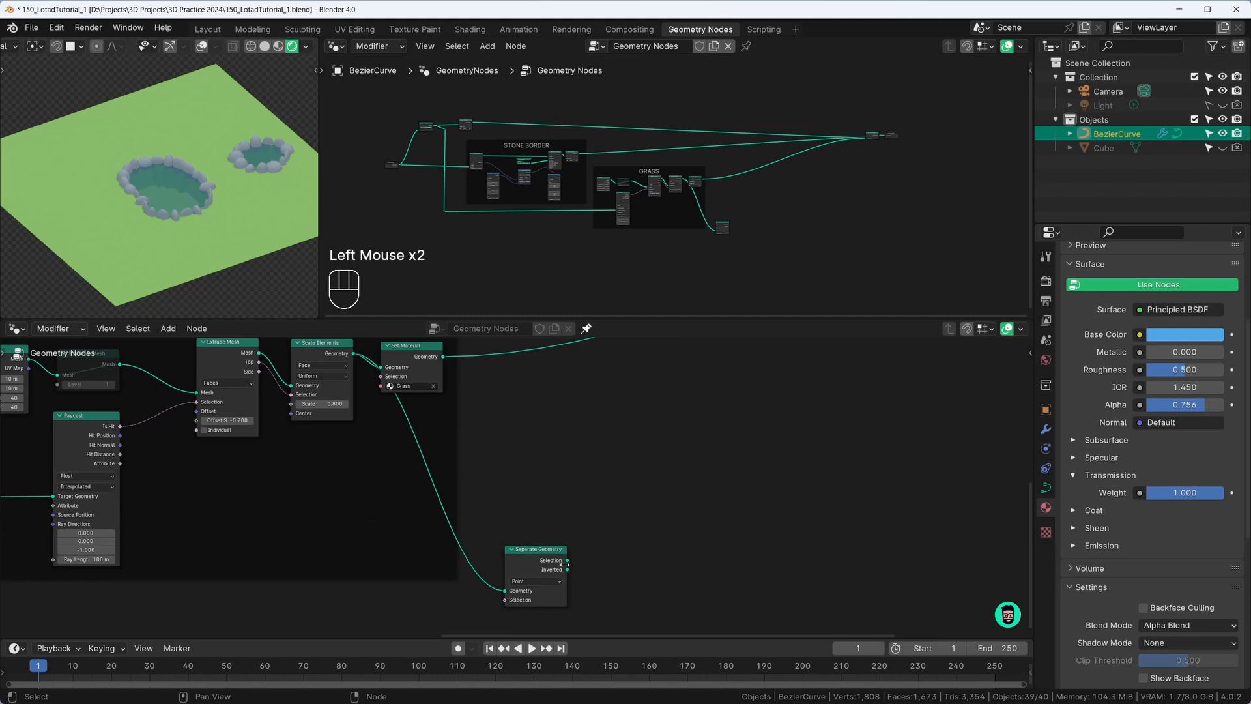
click(509, 603)
drag(566, 559, 587, 527)
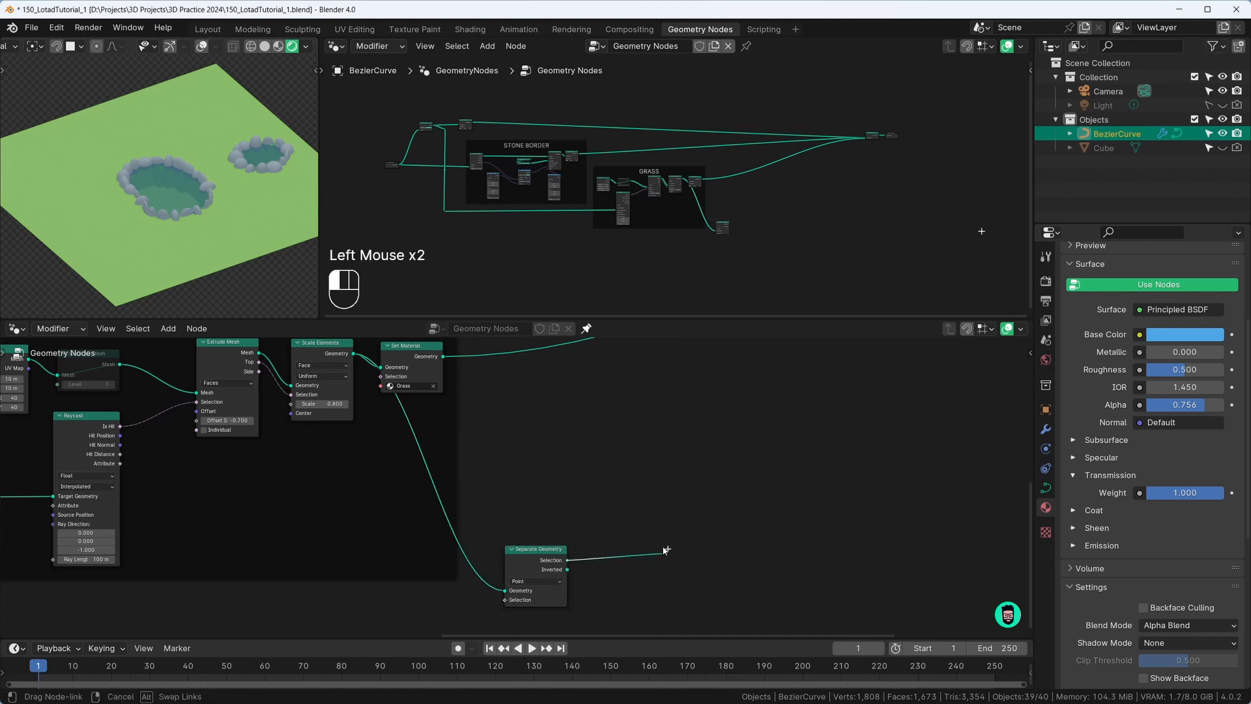
drag(638, 561, 614, 582)
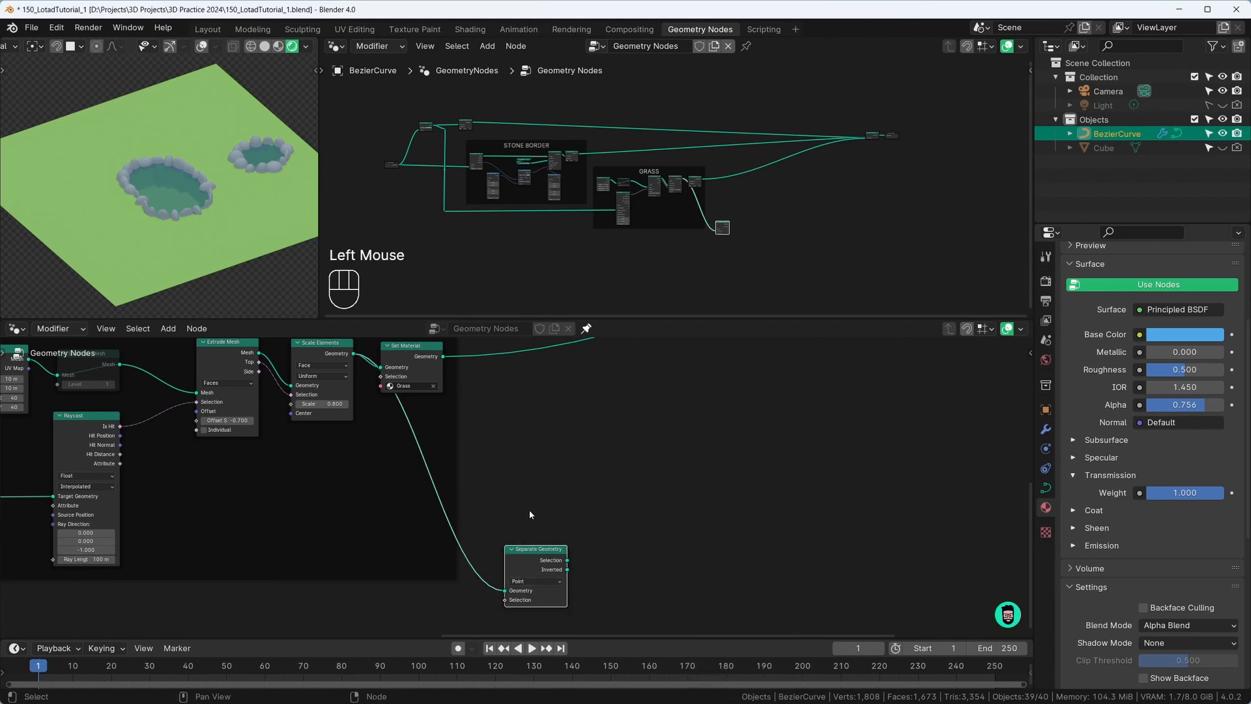
Connect the Top output of Extrude Mesh to the Selection input of Separate Geometry, shifting both nodes slightly for clearer links
middle_drag(270, 432, 355, 429)
drag(312, 365, 279, 391)
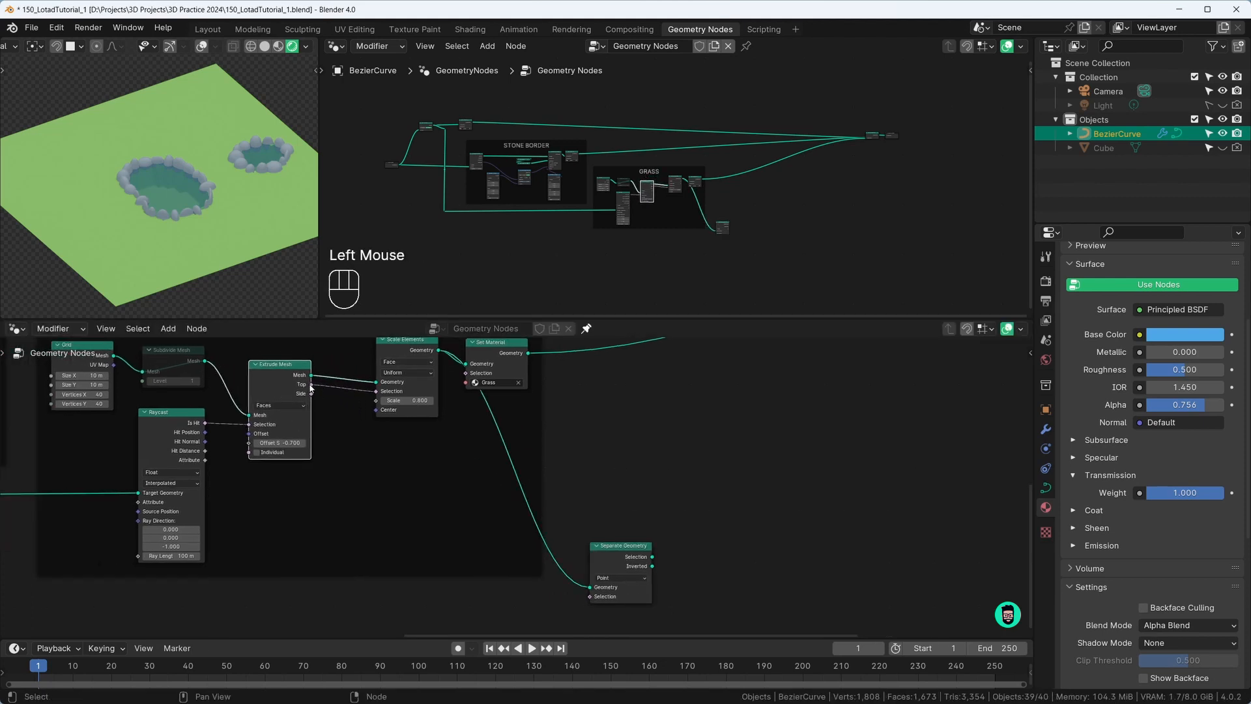
scroll(309, 403, up, 2)
scroll(396, 407, down, 2)
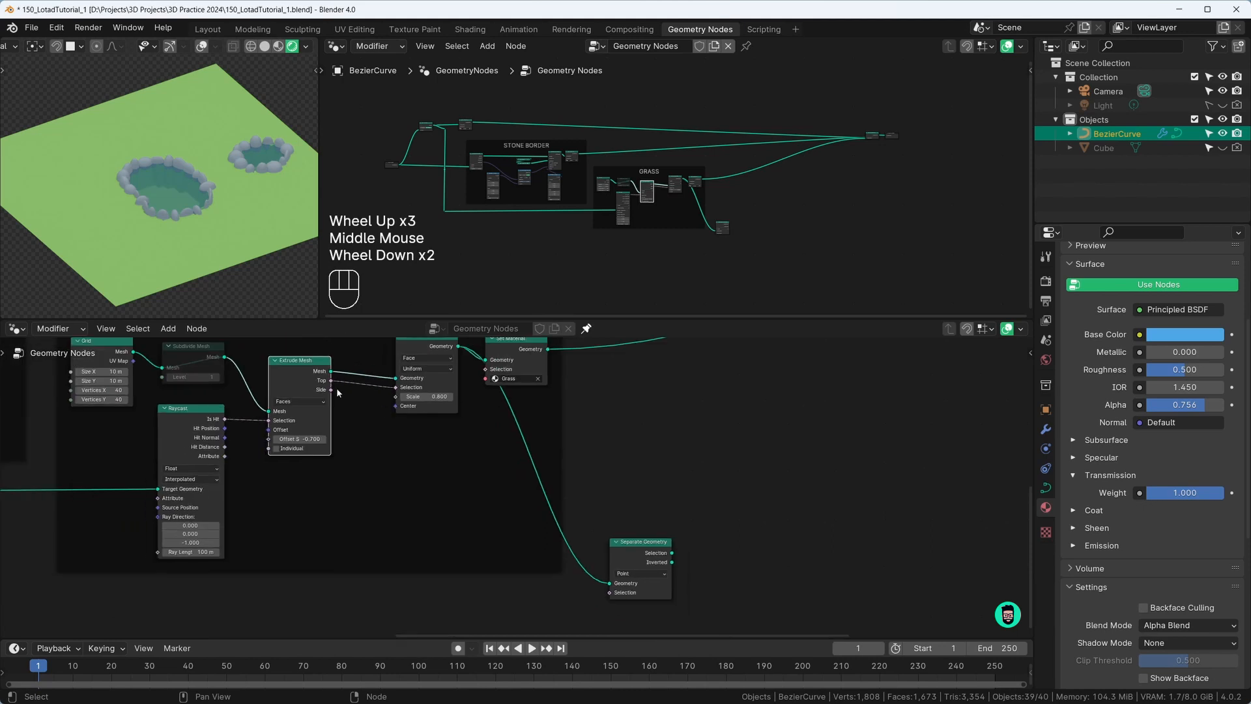
drag(331, 380, 611, 592)
drag(624, 545, 614, 542)
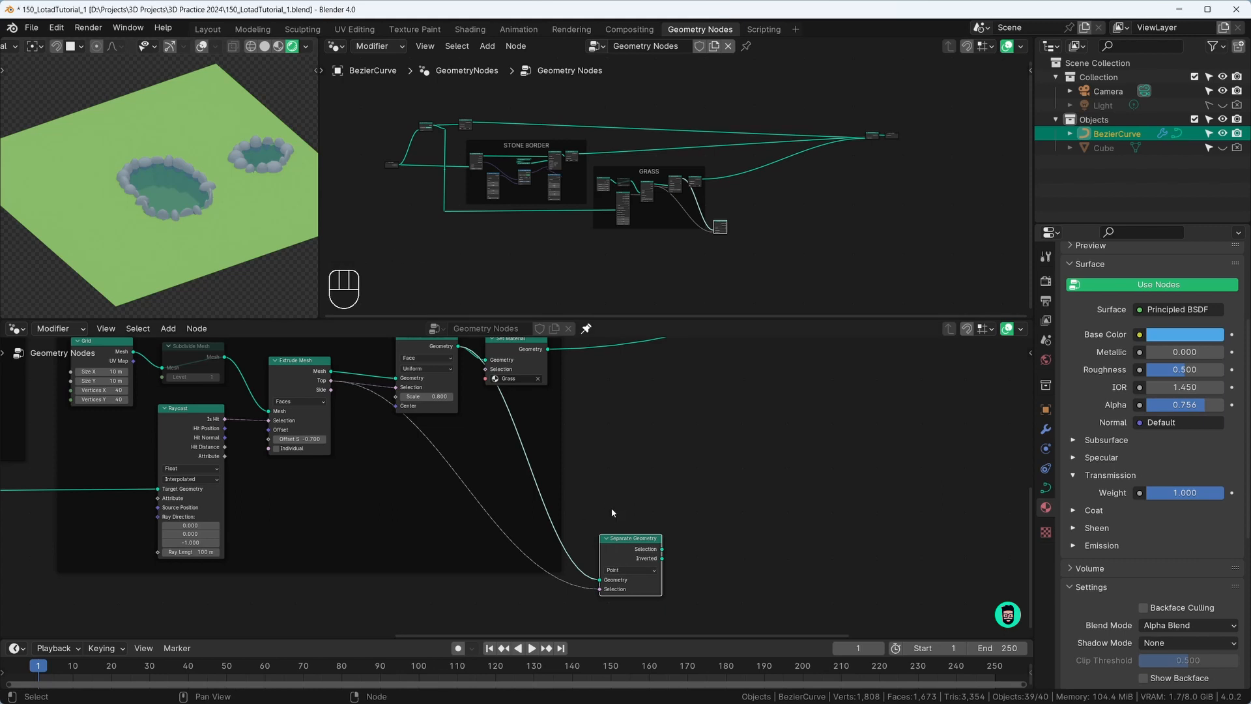
Preview the Selection output of Separate Geometry through a Viewer node and examine the separated pond floor faces
key(ctrl)
ctrl+shift+click(629, 542)
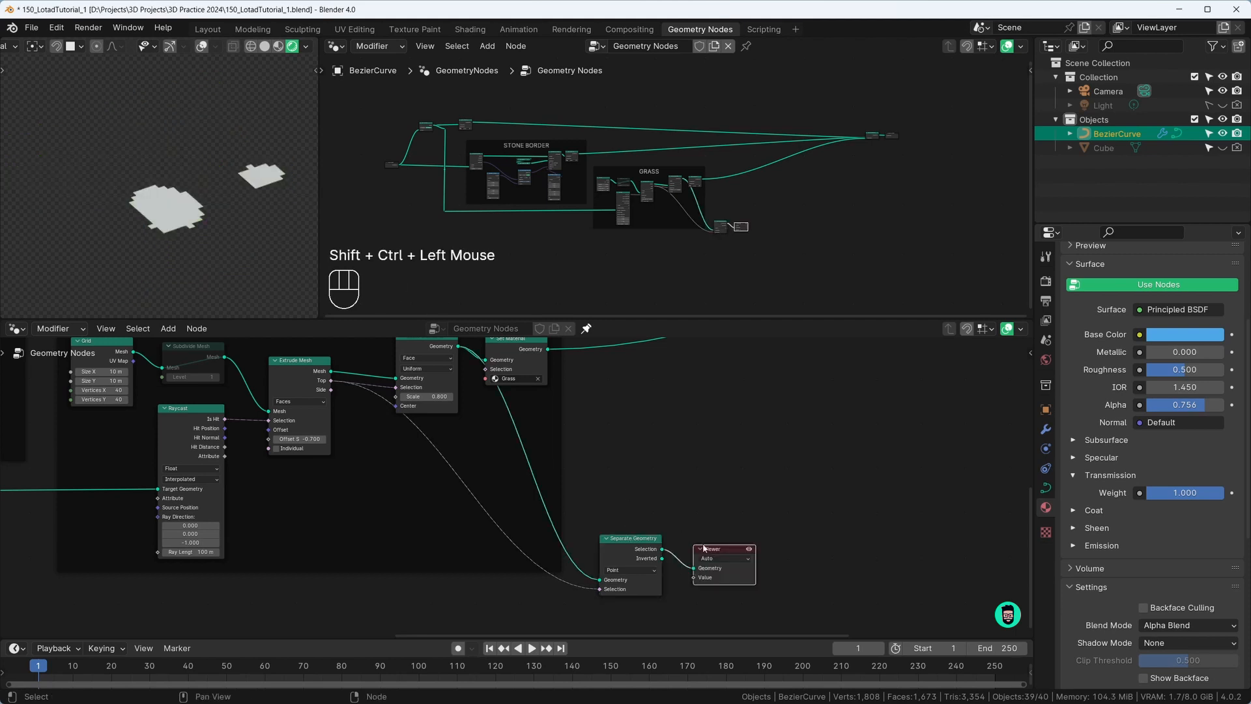
drag(719, 552, 720, 527)
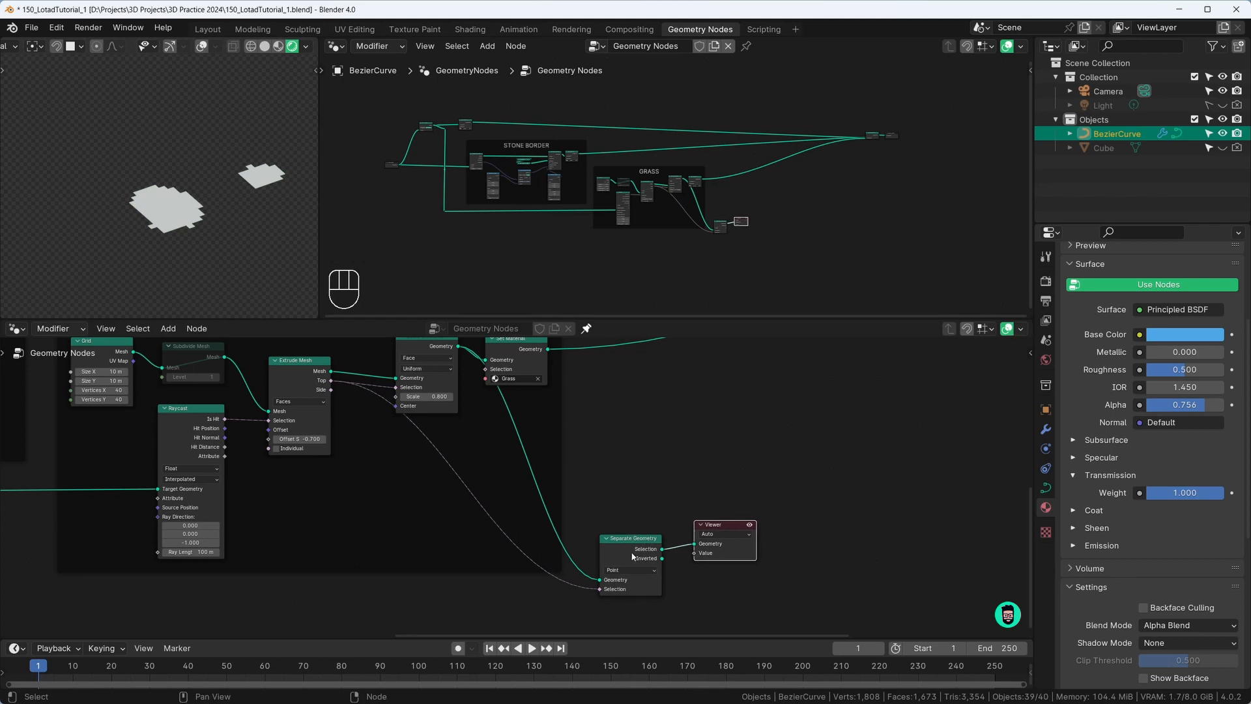
drag(645, 545, 648, 538)
middle_drag(289, 363, 332, 421)
ctrl+shift+click(402, 485)
ctrl+shift+click(645, 578)
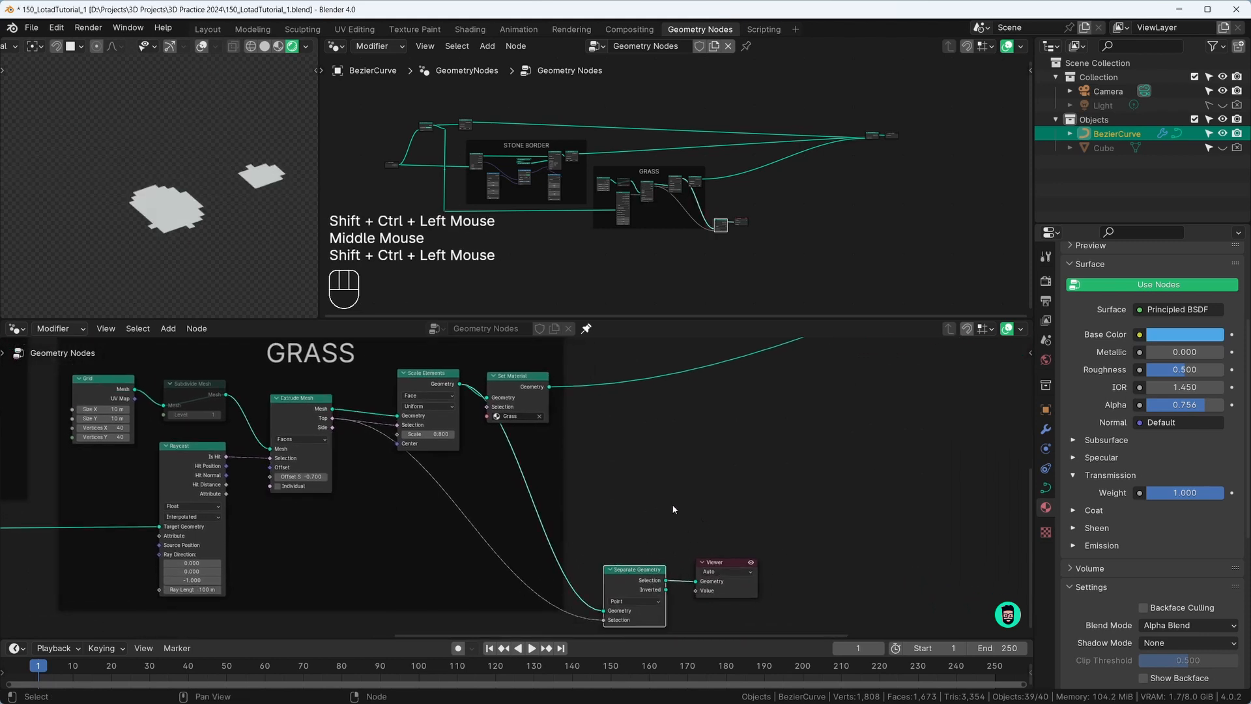
middle_drag(161, 245, 169, 226)
scroll(169, 226, up, 2)
click(304, 415)
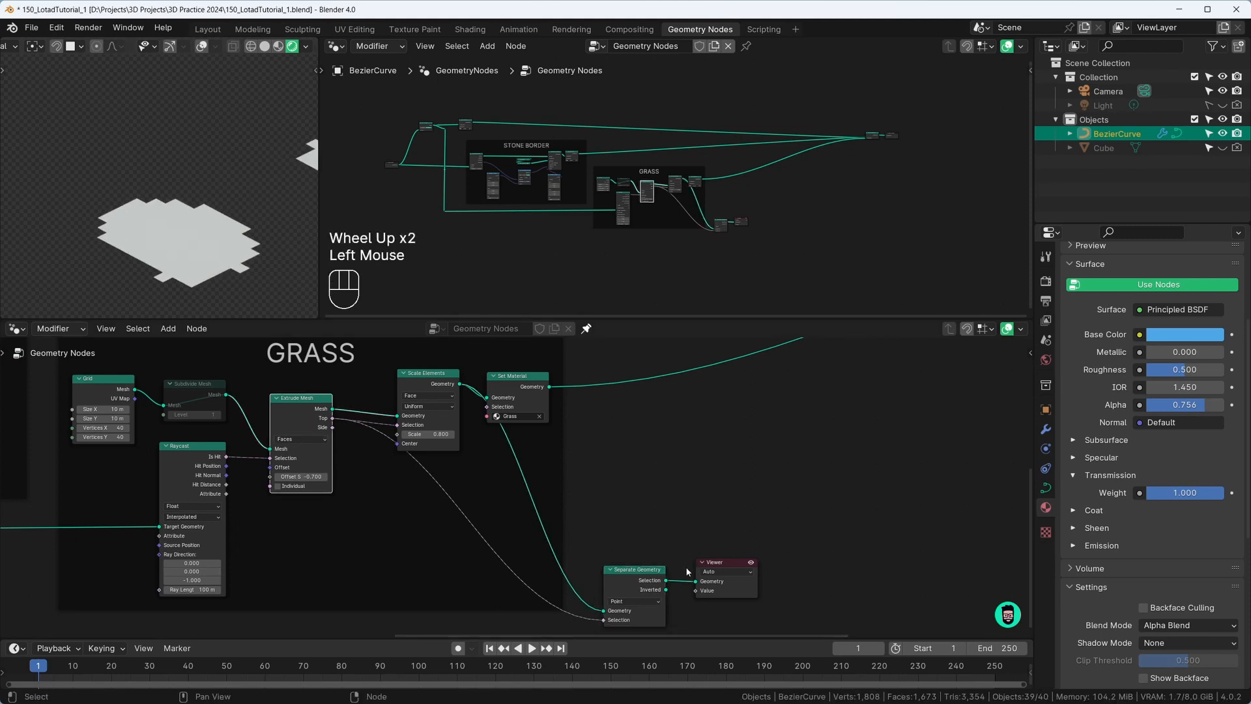
Disconnect the Selection input of Separate Geometry to compare the preview, and reconnect it to the Top output of Extrude Mesh
drag(625, 590, 627, 581)
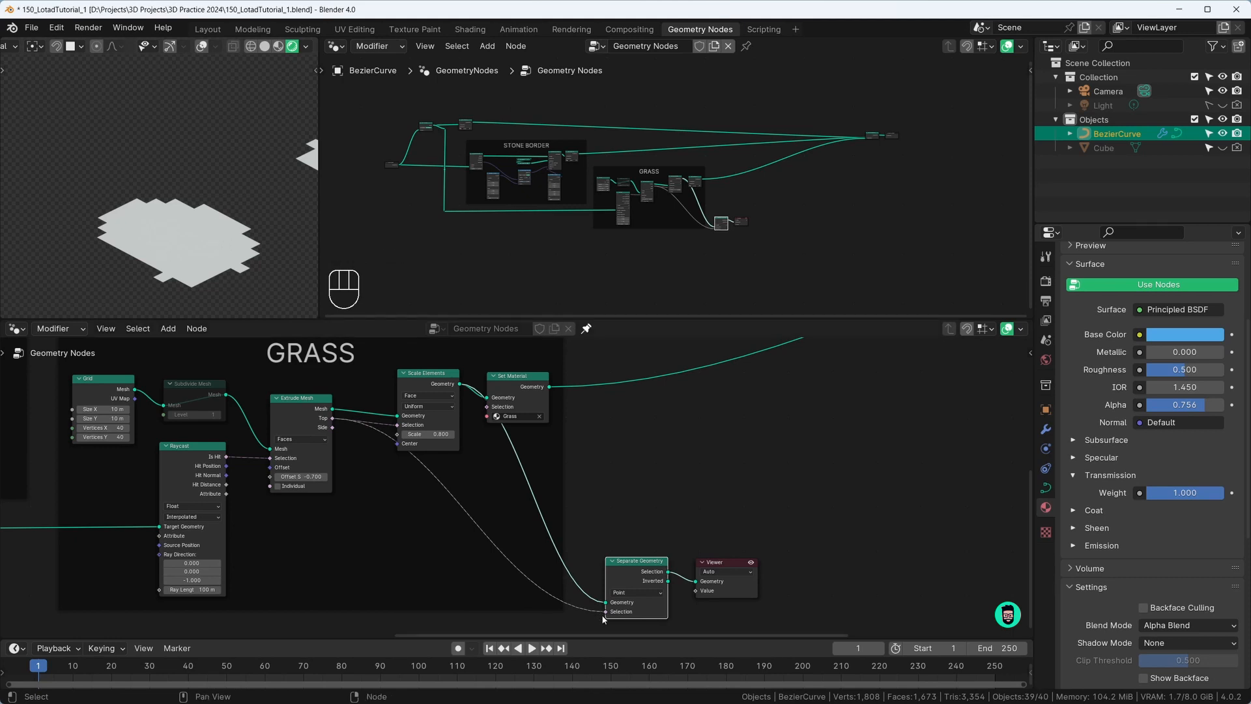
drag(605, 612, 581, 617)
scroll(197, 185, down, 4)
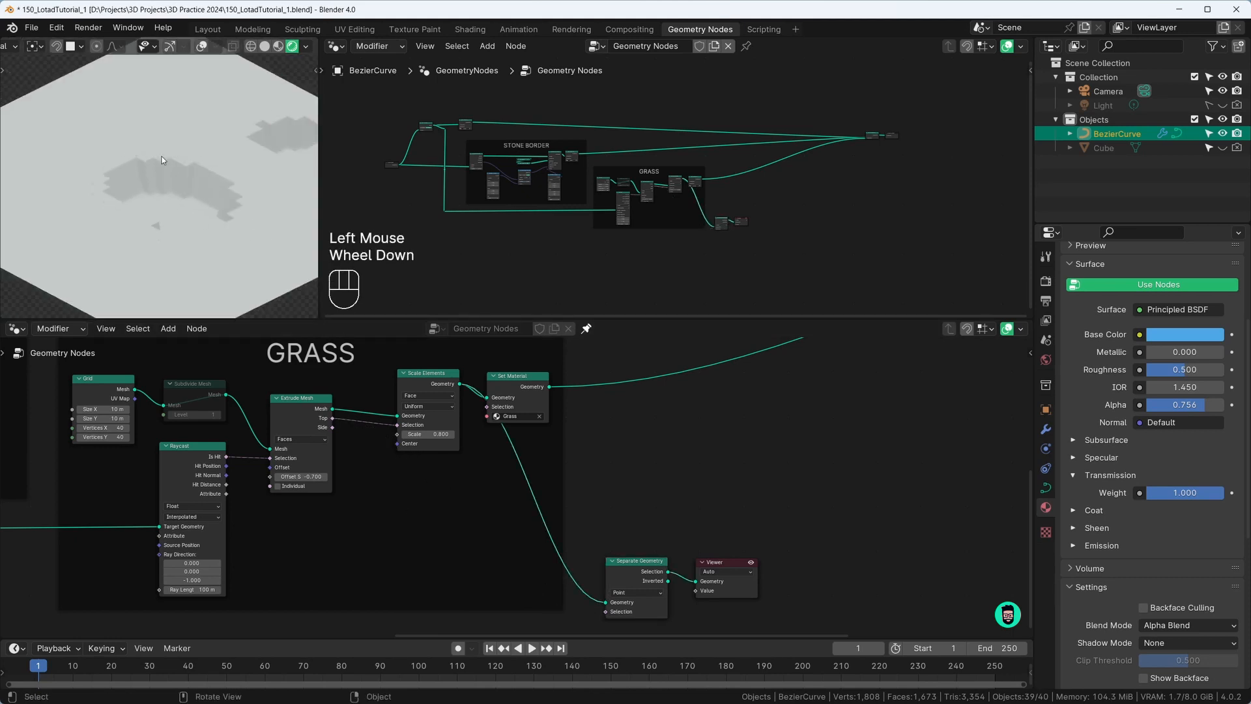
scroll(196, 185, up, 1)
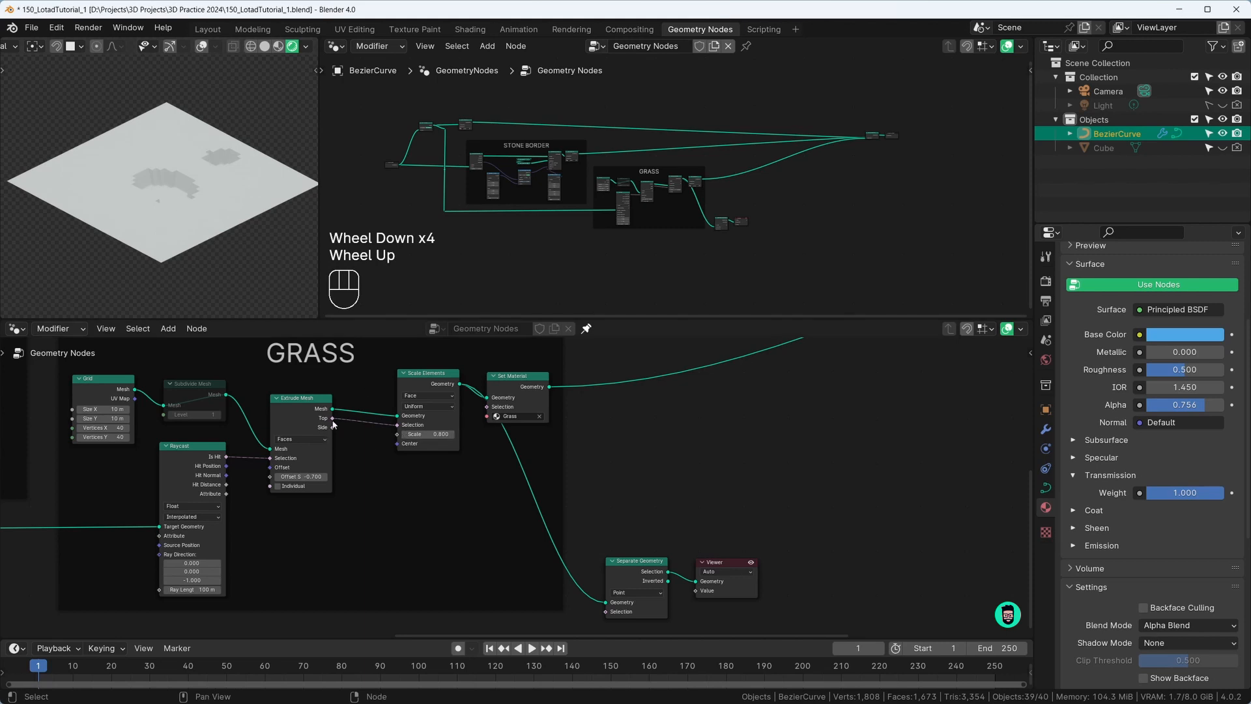
drag(332, 418, 604, 548)
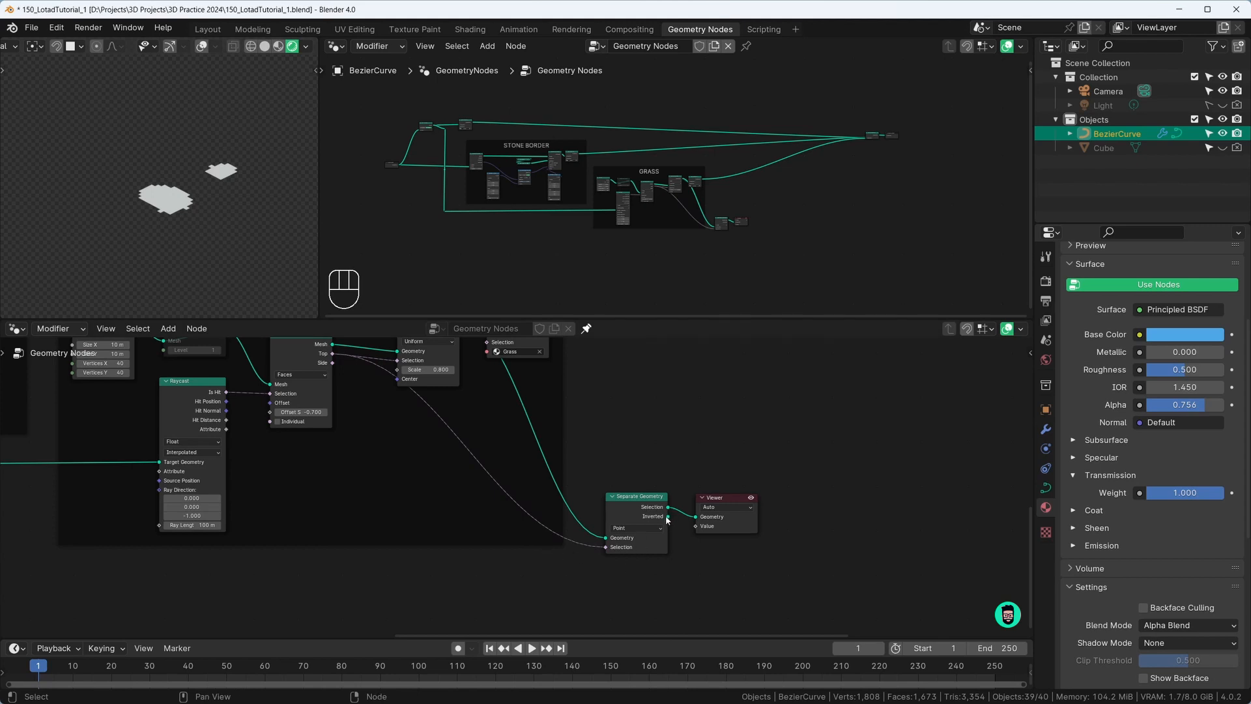
Connect the Inverted output of Separate Geometry to the Viewer and examine the ground around the ponds
drag(669, 520, 695, 516)
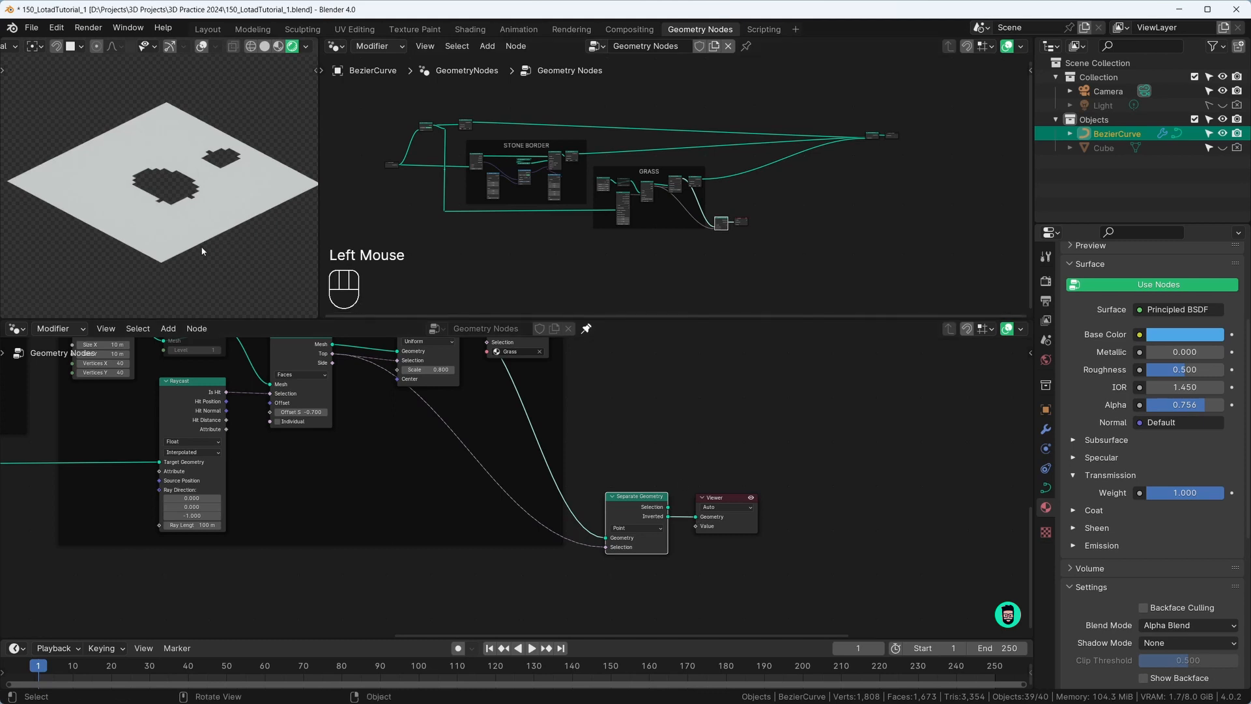
middle_drag(199, 241, 147, 255)
scroll(147, 241, up, 4)
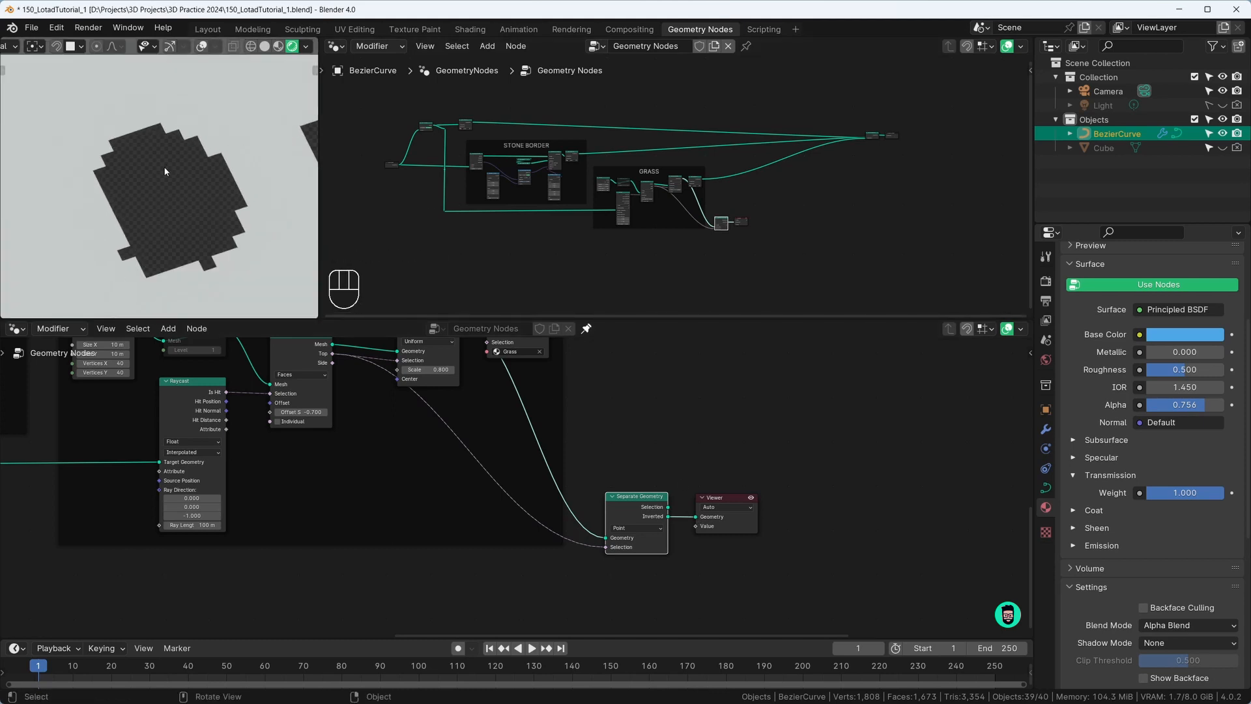
scroll(178, 172, down, 3)
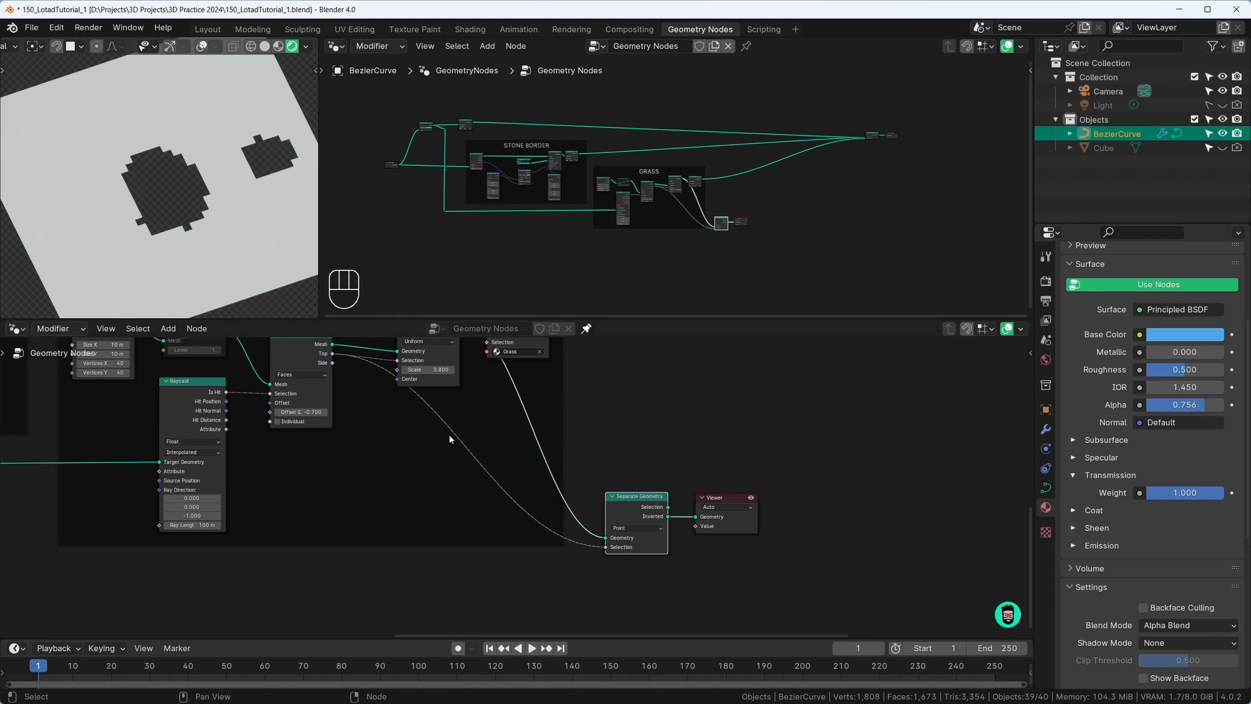
Delete the Viewer node attached to Separate Geometry
middle_drag(714, 495, 548, 533)
drag(548, 533, 563, 531)
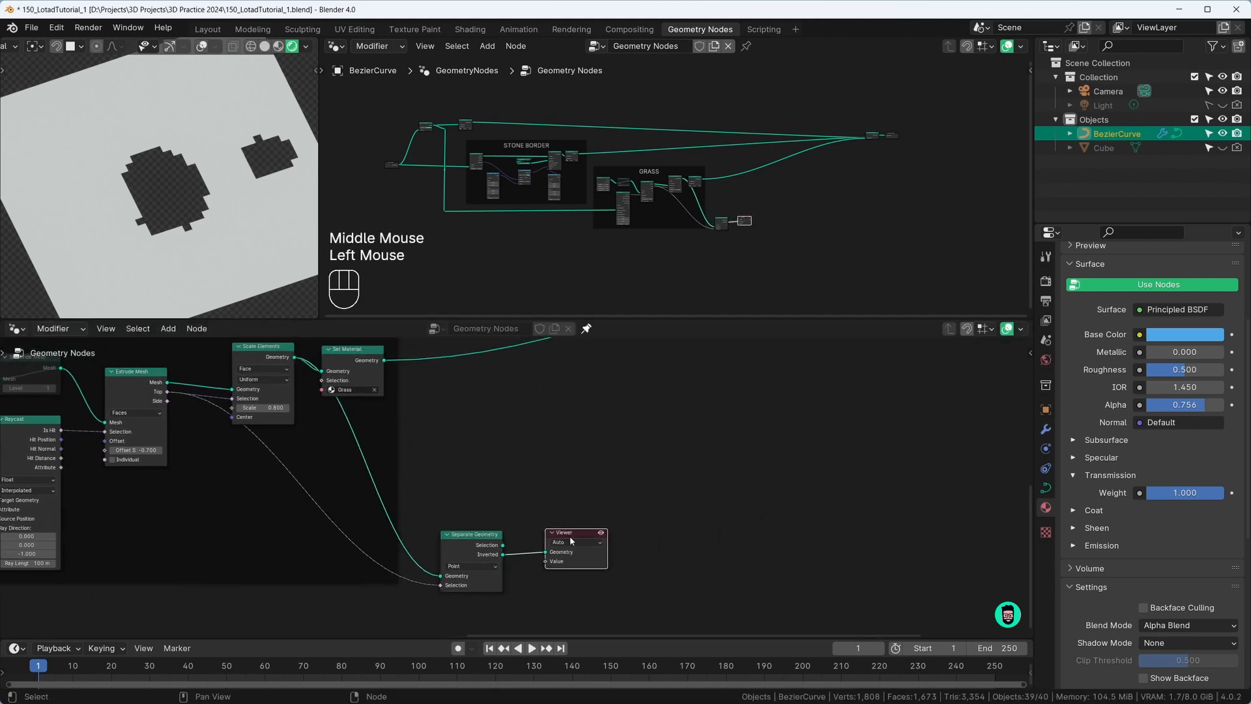
key(x)
scroll(558, 515, down, 2)
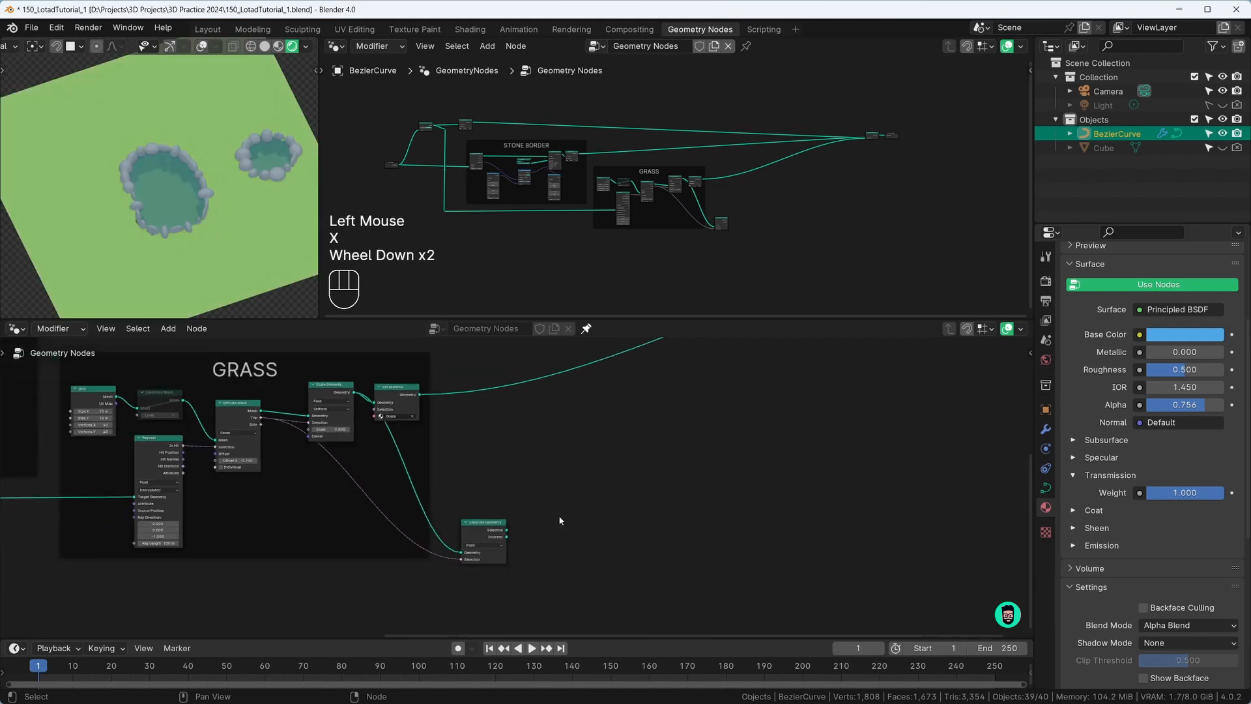
Connect the Inverted output of Separate Geometry to the Join Geometry node before the group output
middle_drag(558, 514, 503, 561)
scroll(503, 560, down, 1)
scroll(515, 551, down, 2)
scroll(565, 515, up, 1)
middle_drag(566, 515, 540, 551)
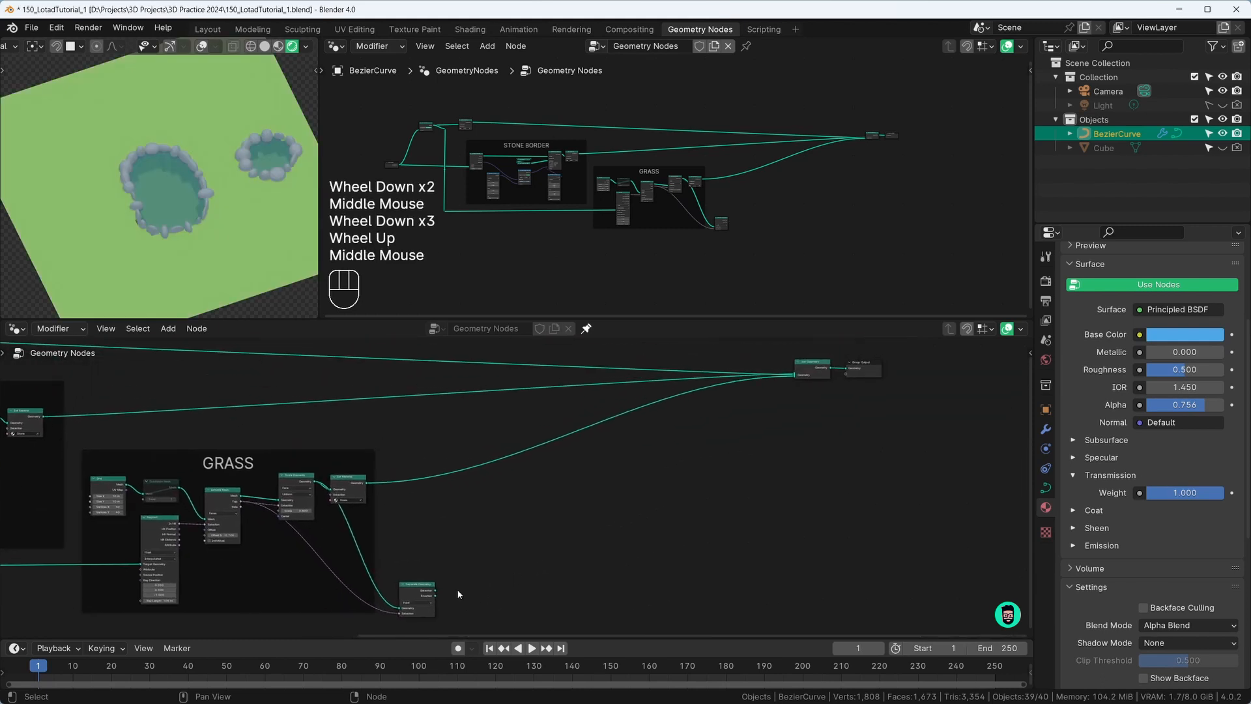
scroll(489, 562, up, 2)
middle_drag(489, 562, 446, 537)
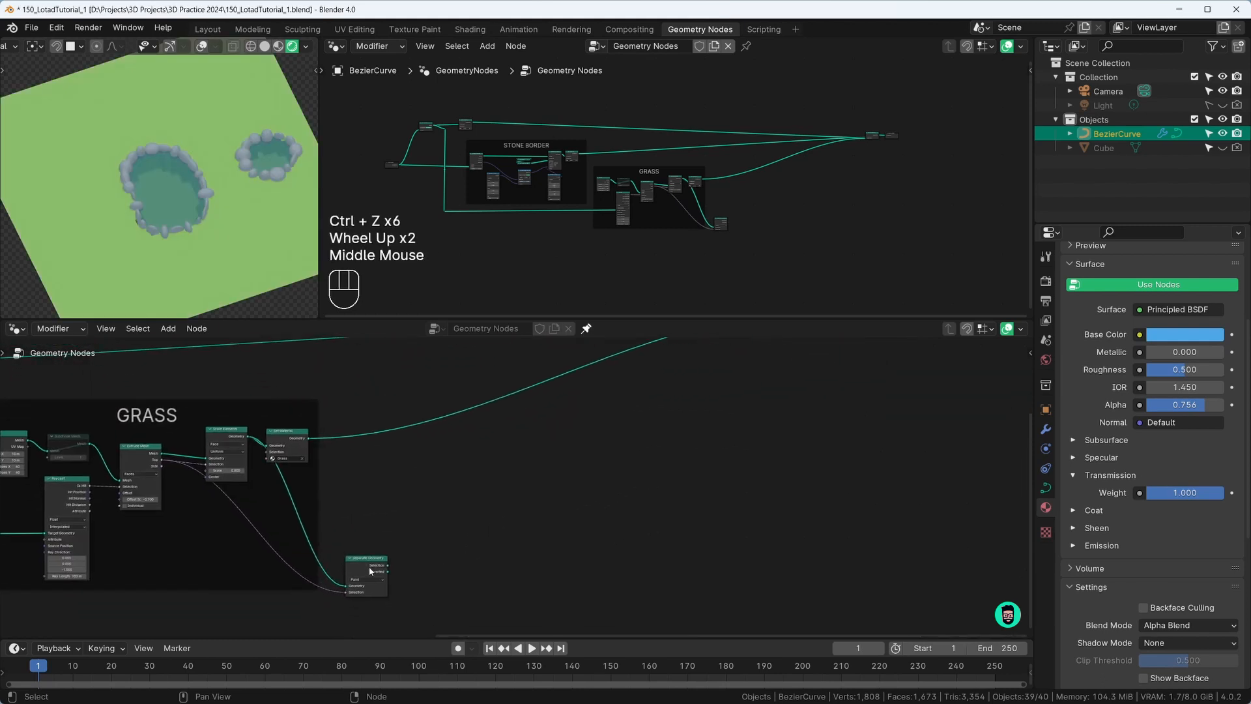
scroll(370, 571, up, 2)
middle_drag(369, 570, 334, 581)
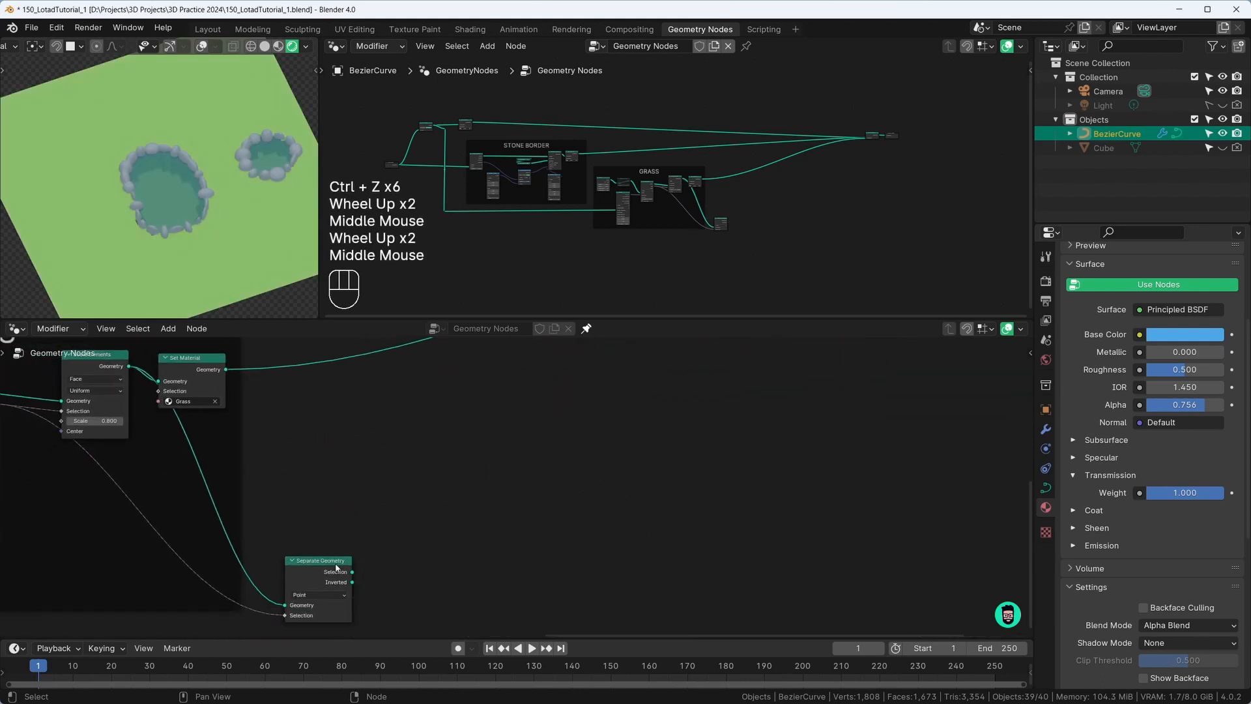
scroll(860, 152, up, 2)
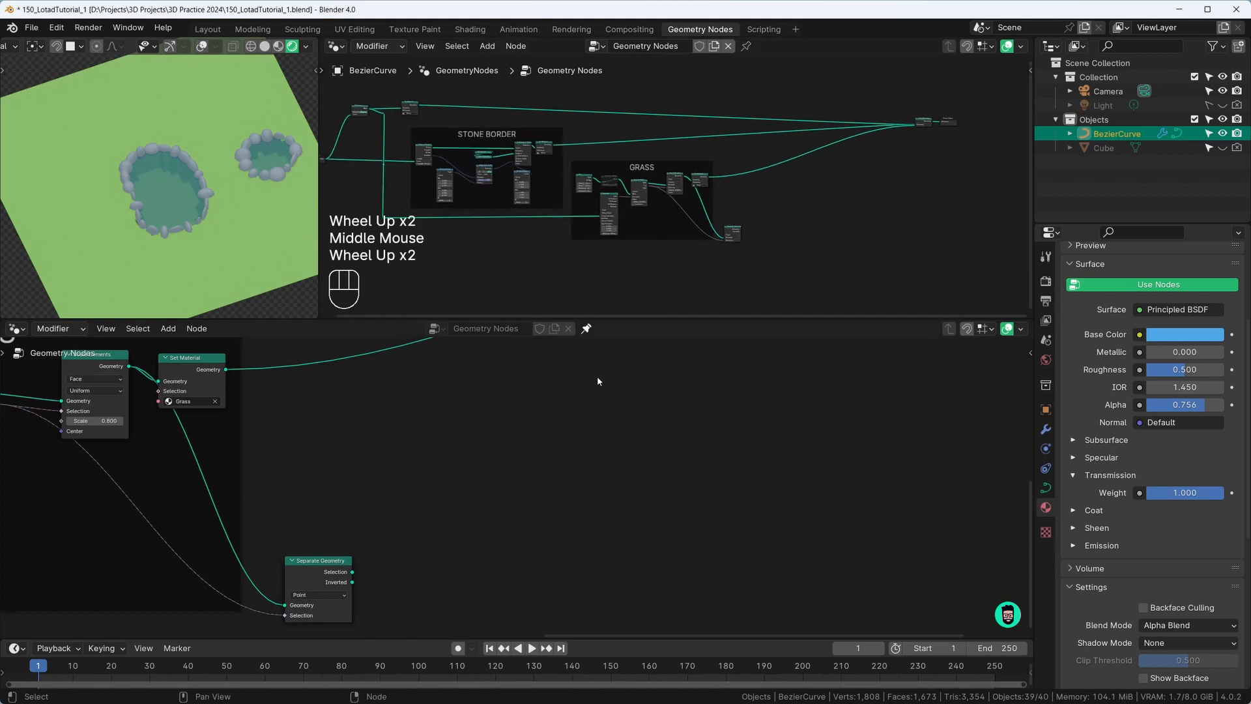
scroll(598, 381, down, 3)
middle_drag(598, 381, 570, 515)
scroll(415, 585, down, 2)
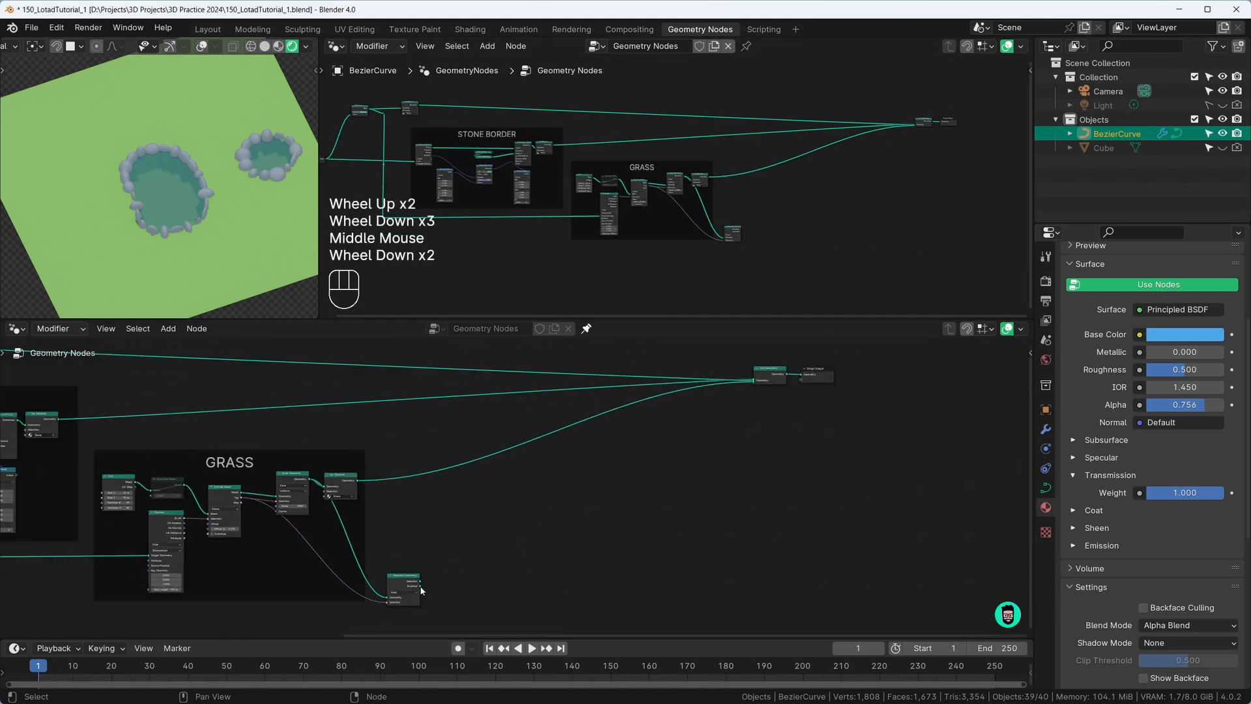
drag(420, 586, 756, 387)
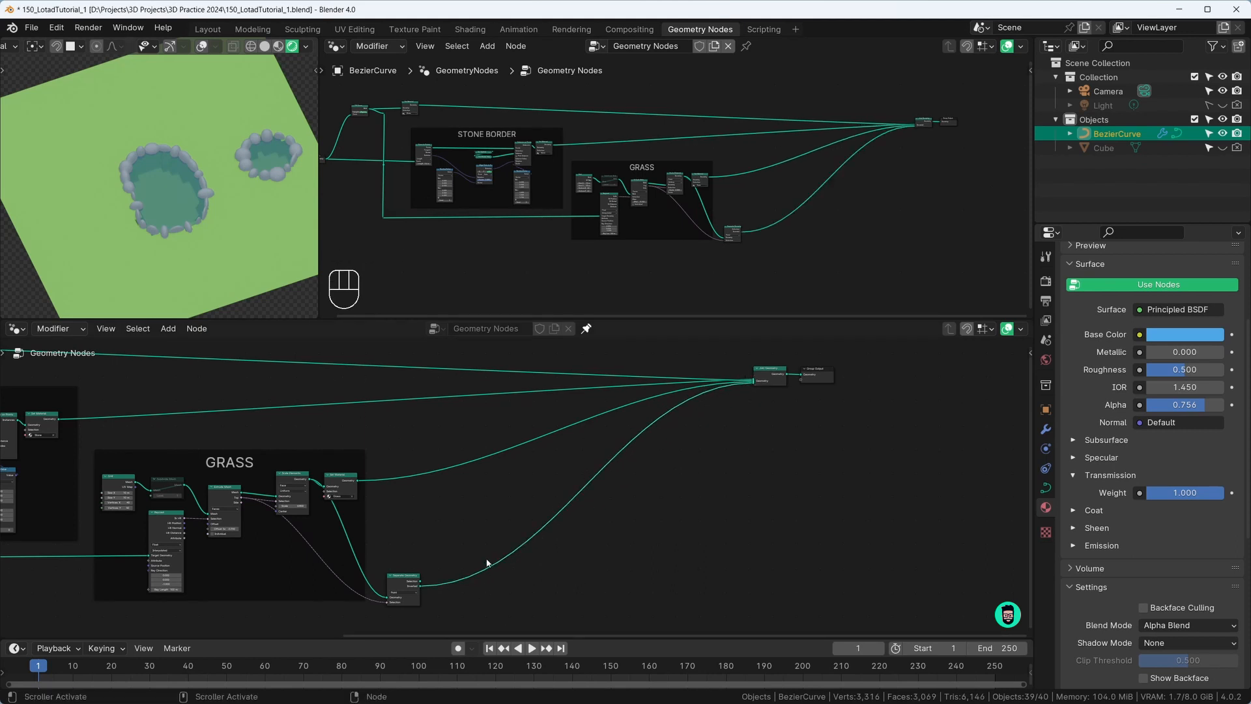
Insert a Distribute Points on Faces node on the link between Separate Geometry's Inverted output and Join Geometry
middle_drag(489, 567, 507, 484)
scroll(495, 531, up, 6)
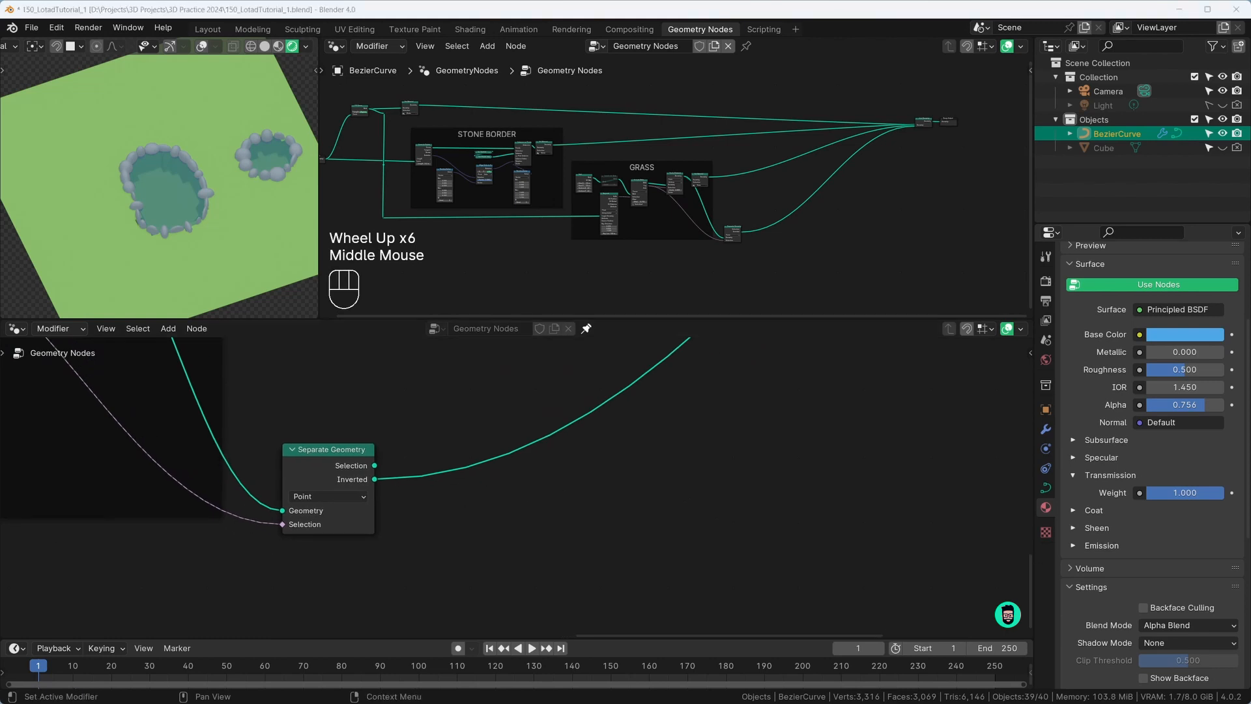
click(487, 433)
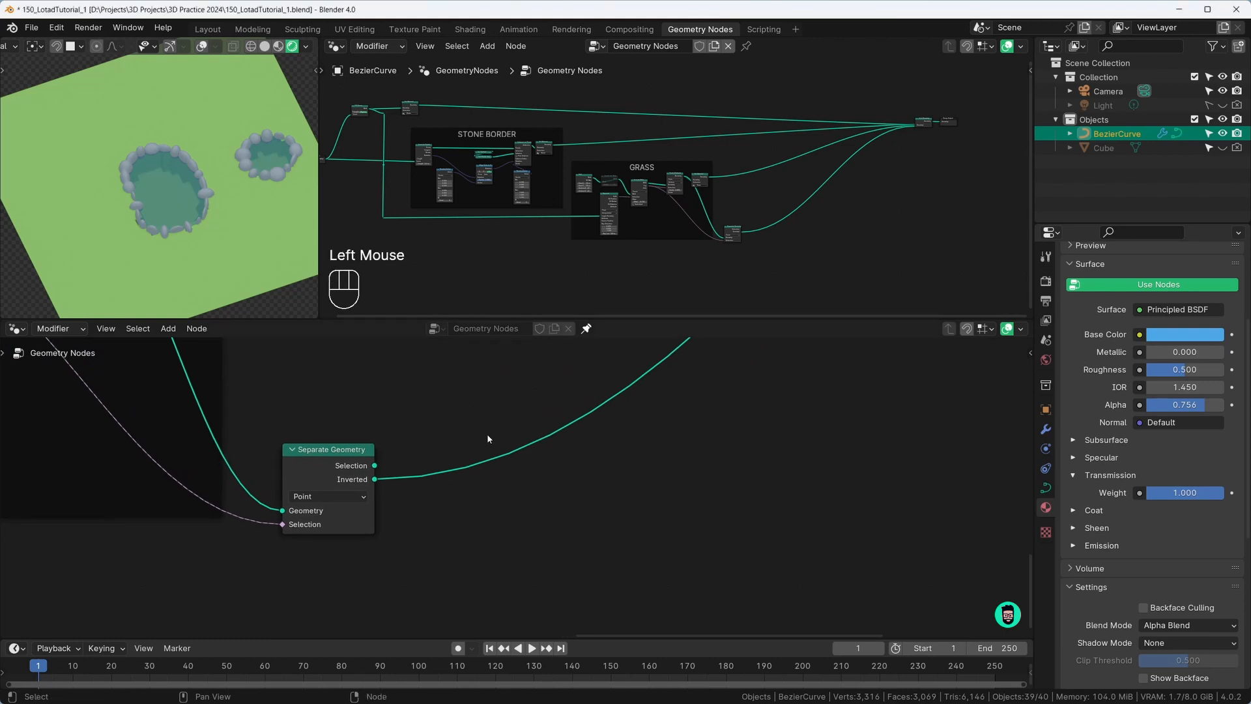
key(shift+a)
text(distr)
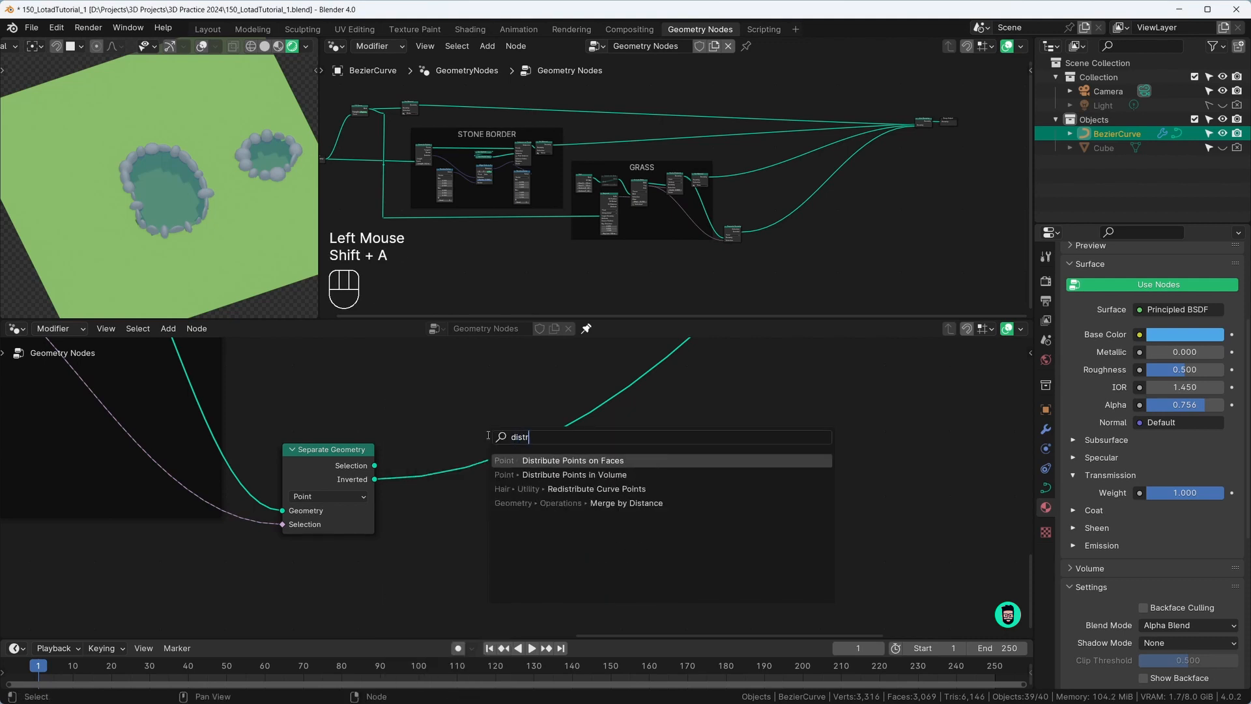
key(Return)
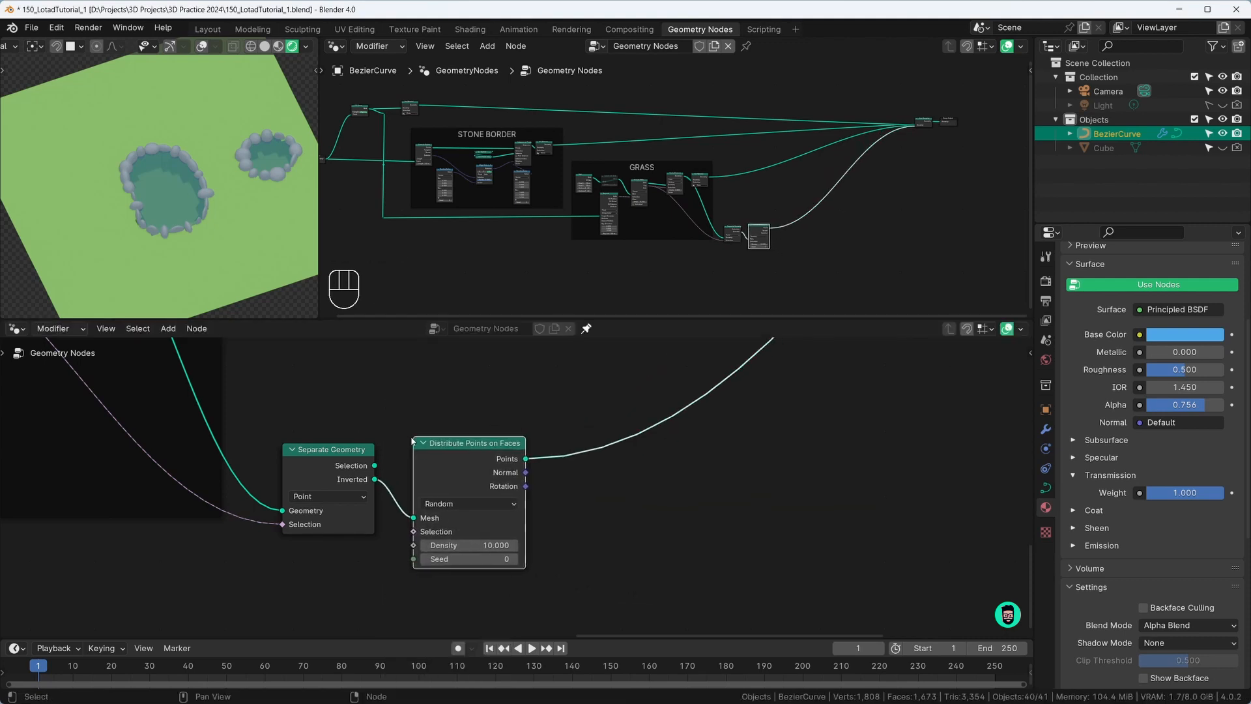
click(545, 522)
Insert an Instance on Points node after Distribute Points on Faces, leaving a wide gap between the two nodes
middle_drag(545, 521, 592, 496)
scroll(610, 491, down, 1)
key(shift+a)
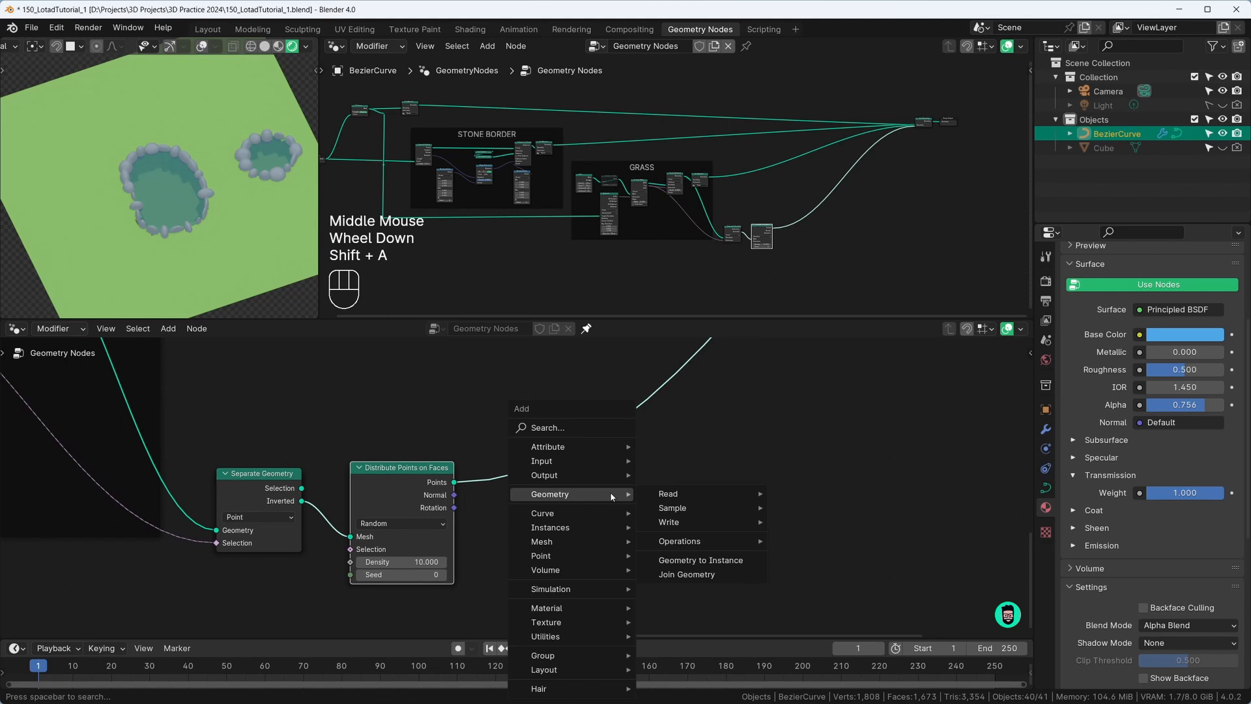
text(instan)
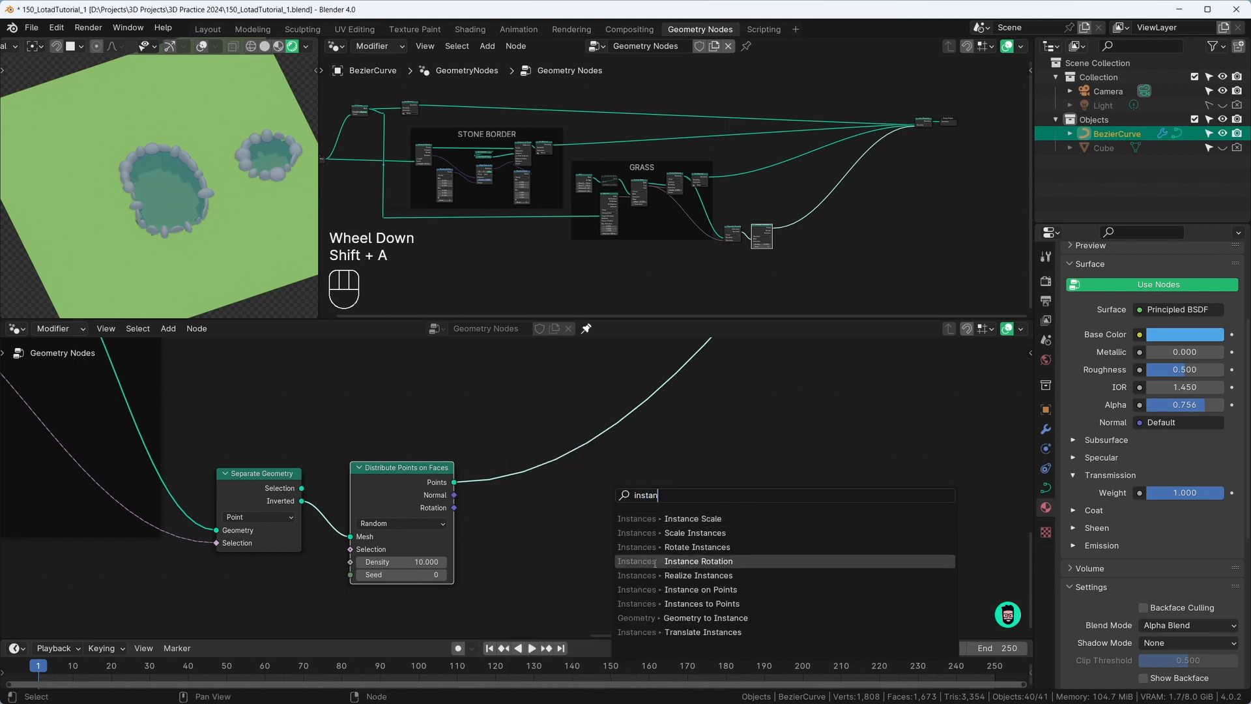
click(701, 589)
click(512, 435)
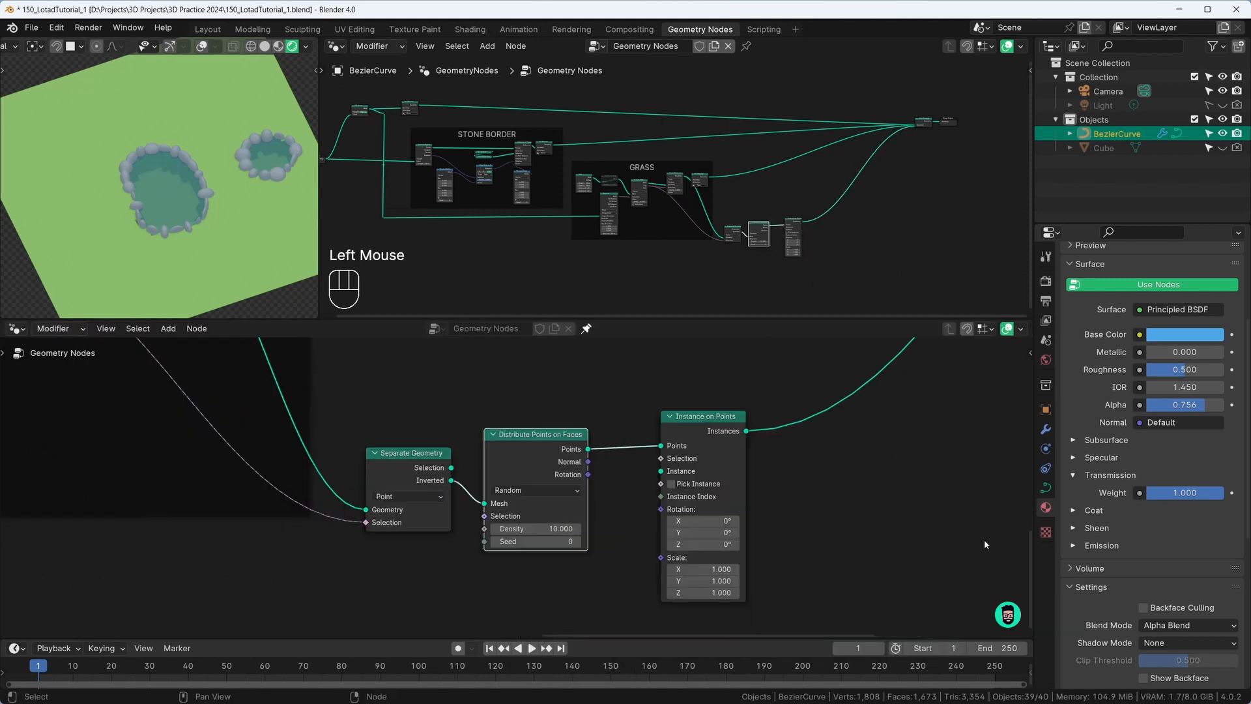
drag(712, 430, 943, 429)
Add a Cone mesh primitive node and connect its Mesh output to the Instance input of Instance on Points
middle_drag(736, 513, 688, 472)
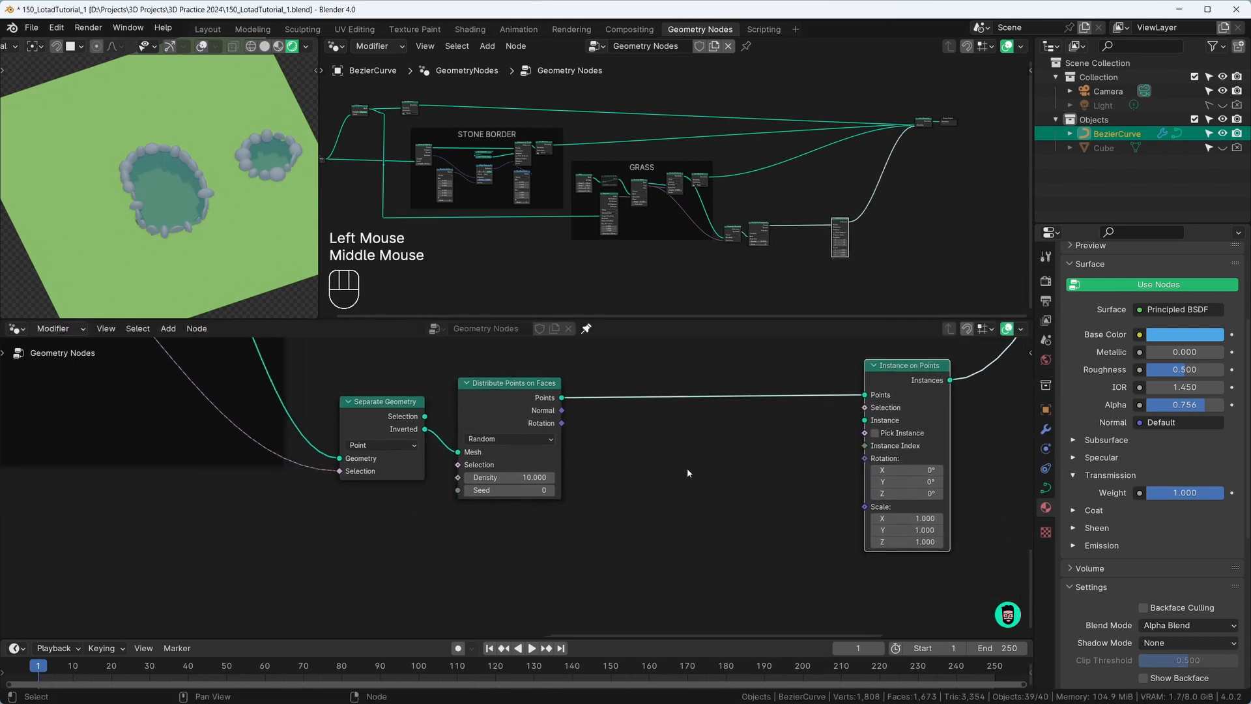
key(shift+a)
mouse_move(691, 468)
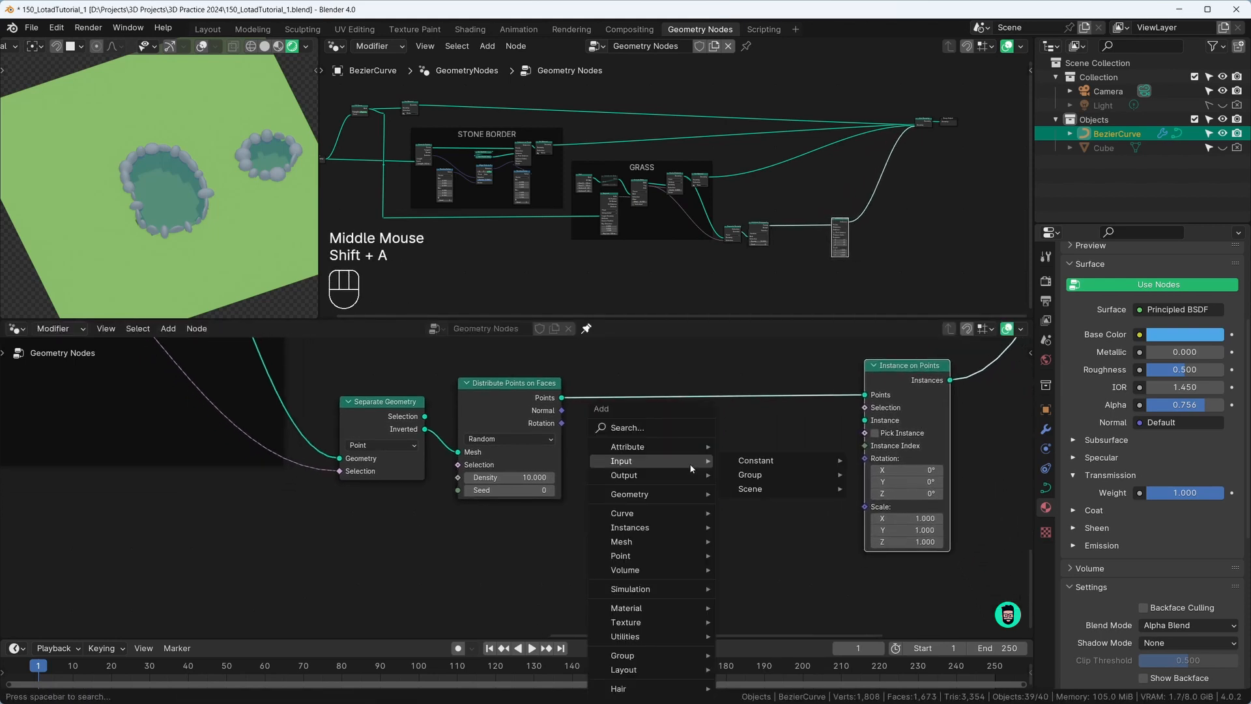
text(con)
key(Return)
click(608, 439)
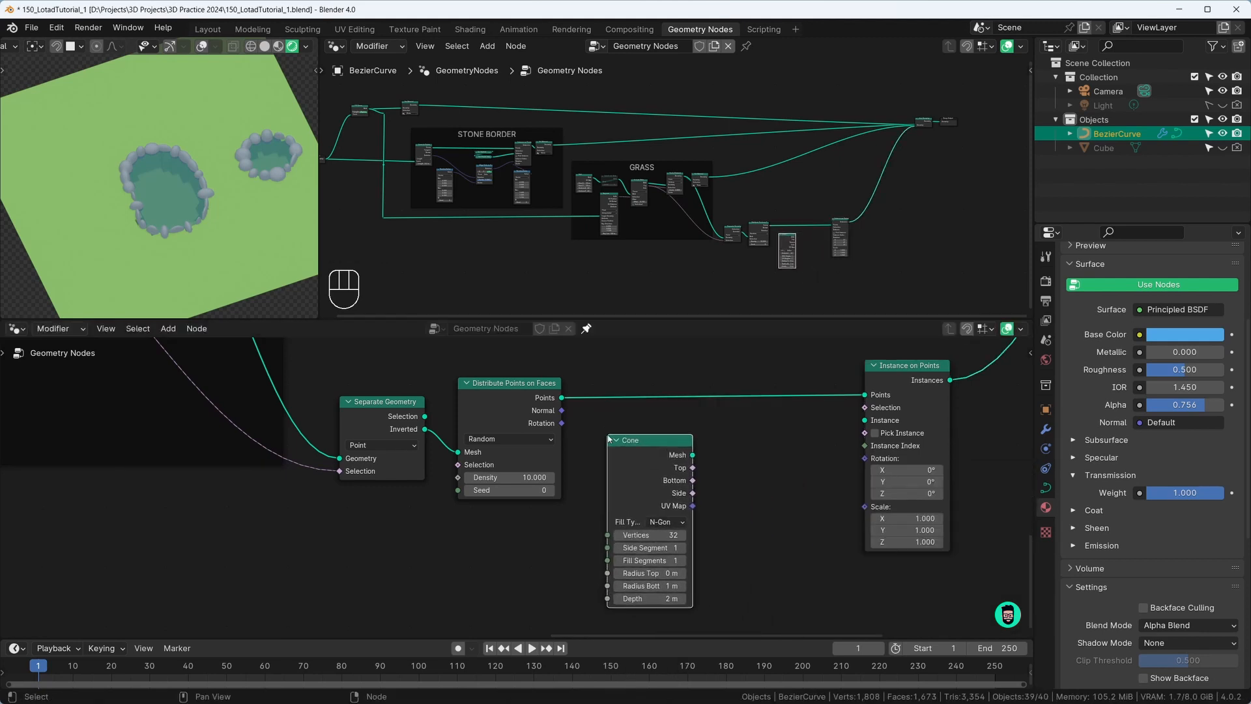
drag(692, 455, 865, 421)
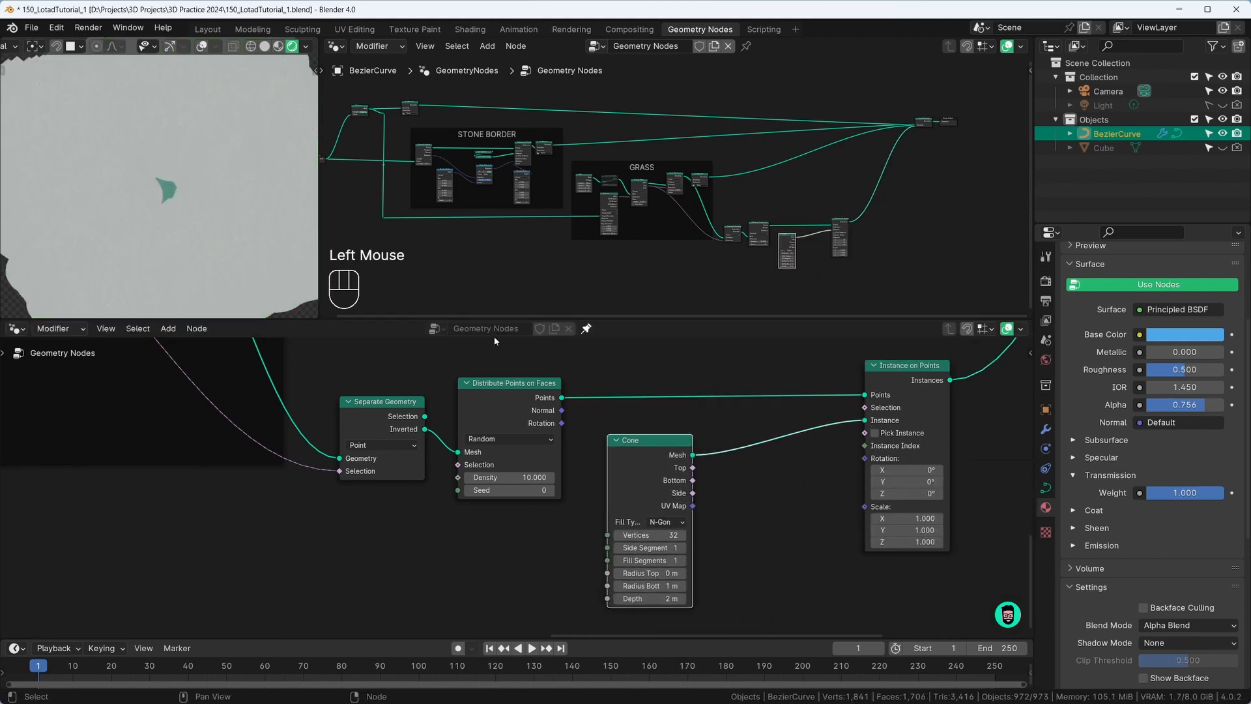
Switch the 3D viewport to solid shading and examine the cones scattered over the ground
scroll(174, 213, down, 2)
scroll(173, 214, down, 1)
mouse_move(174, 214)
middle_down()
mouse_move(200, 173)
mouse_move(171, 189)
mouse_move(257, 270)
mouse_move(34, 236)
mouse_move(58, 221)
middle_up()
scroll(171, 189, up, 2)
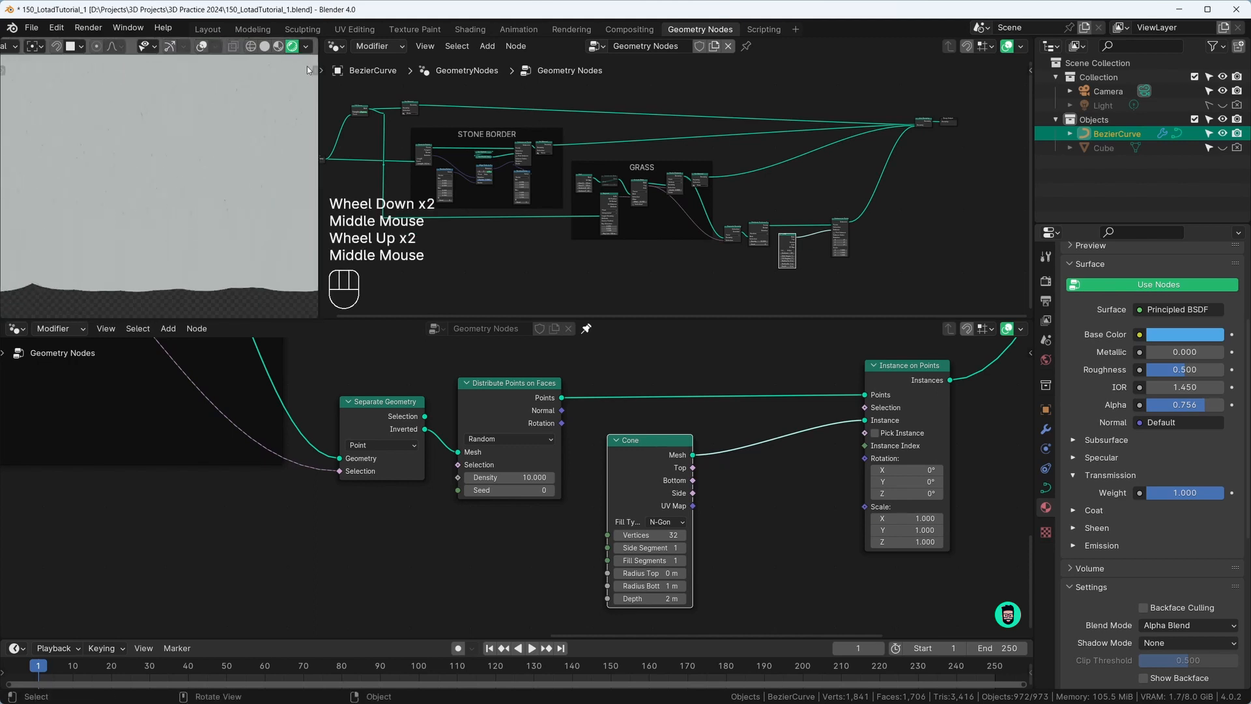
click(266, 46)
mouse_move(157, 197)
middle_down()
mouse_move(78, 209)
mouse_move(98, 280)
mouse_move(155, 198)
middle_up()
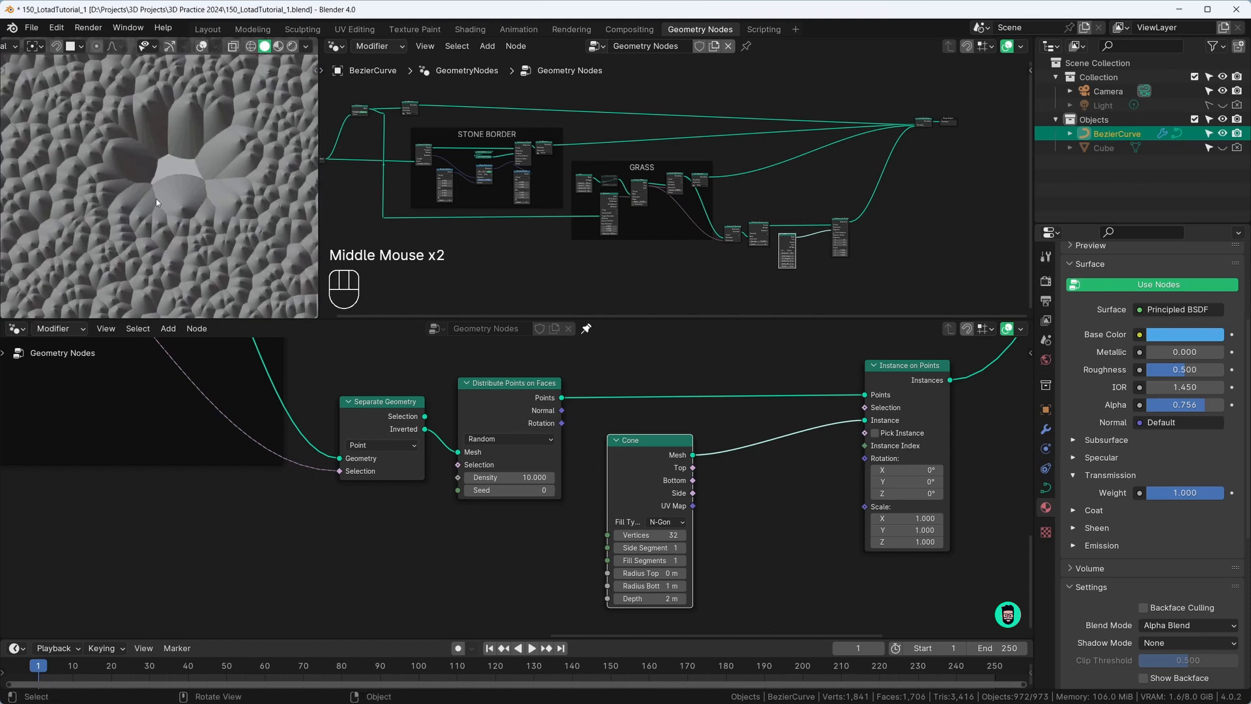
scroll(166, 179, down, 3)
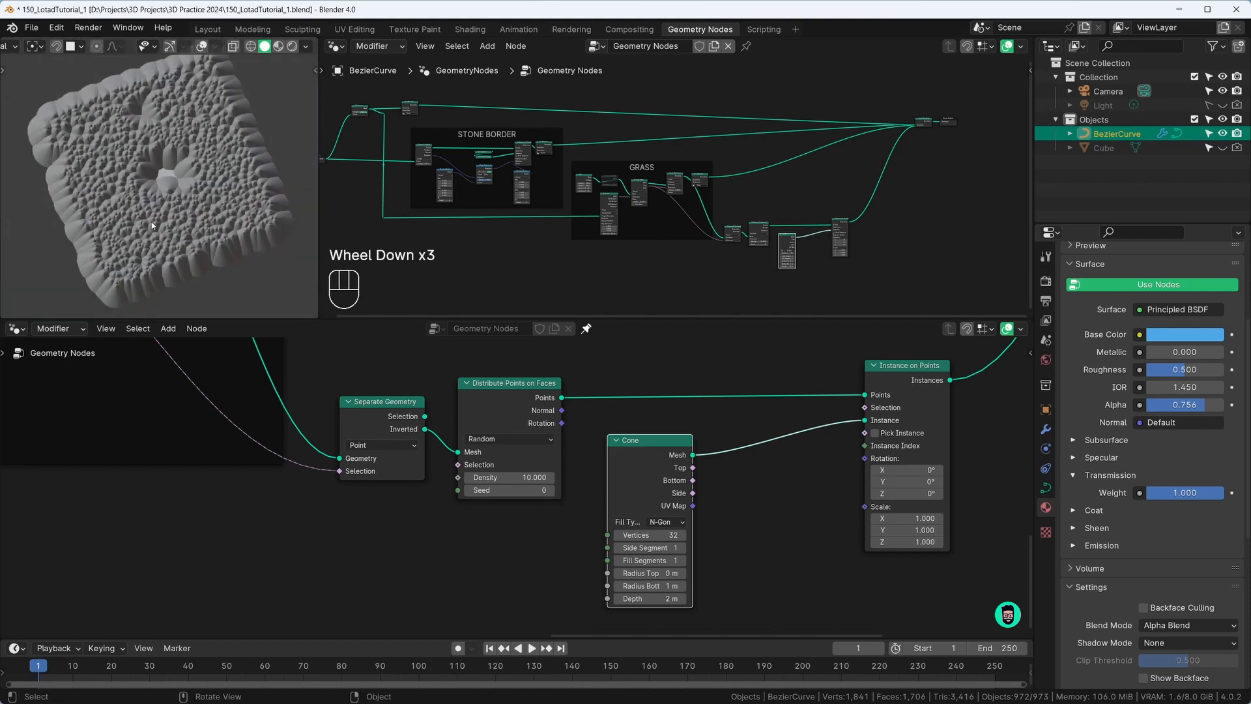
middle_drag(166, 178, 163, 221)
scroll(625, 542, up, 2)
Set the X, Y and Z scale of Instance on Points to 0.2
middle_drag(691, 561, 612, 492)
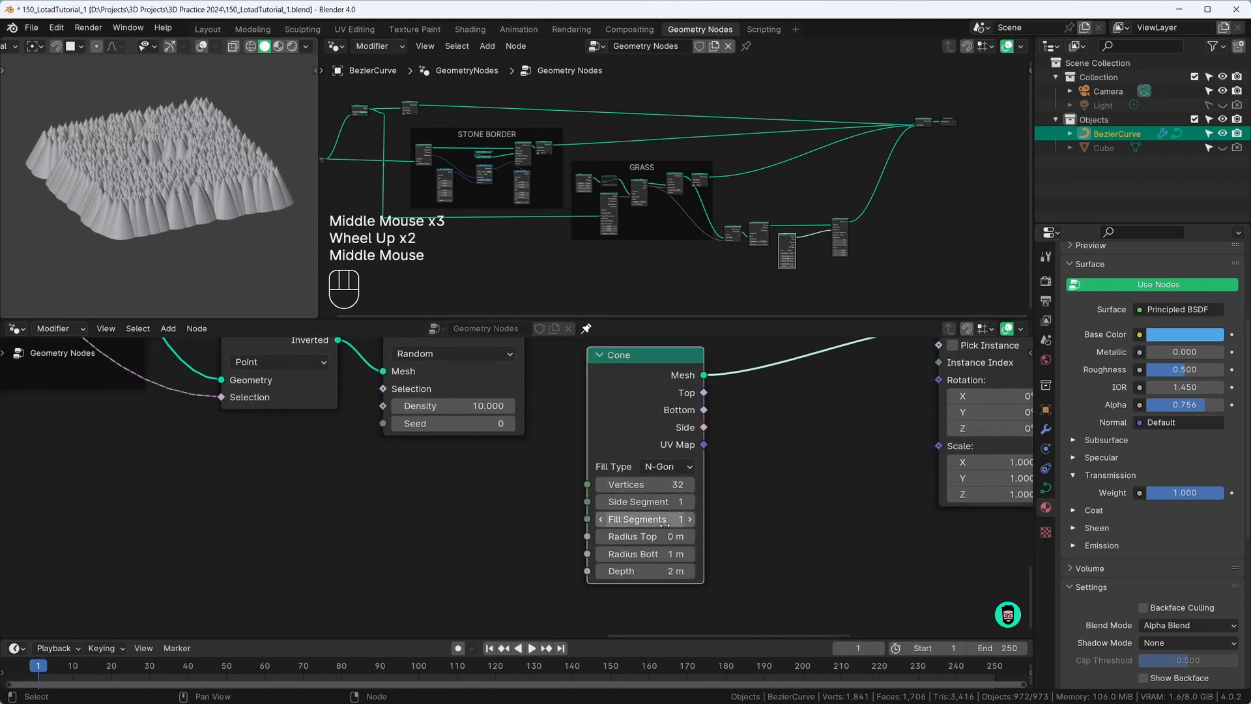
middle_drag(793, 490, 739, 479)
drag(893, 460, 893, 492)
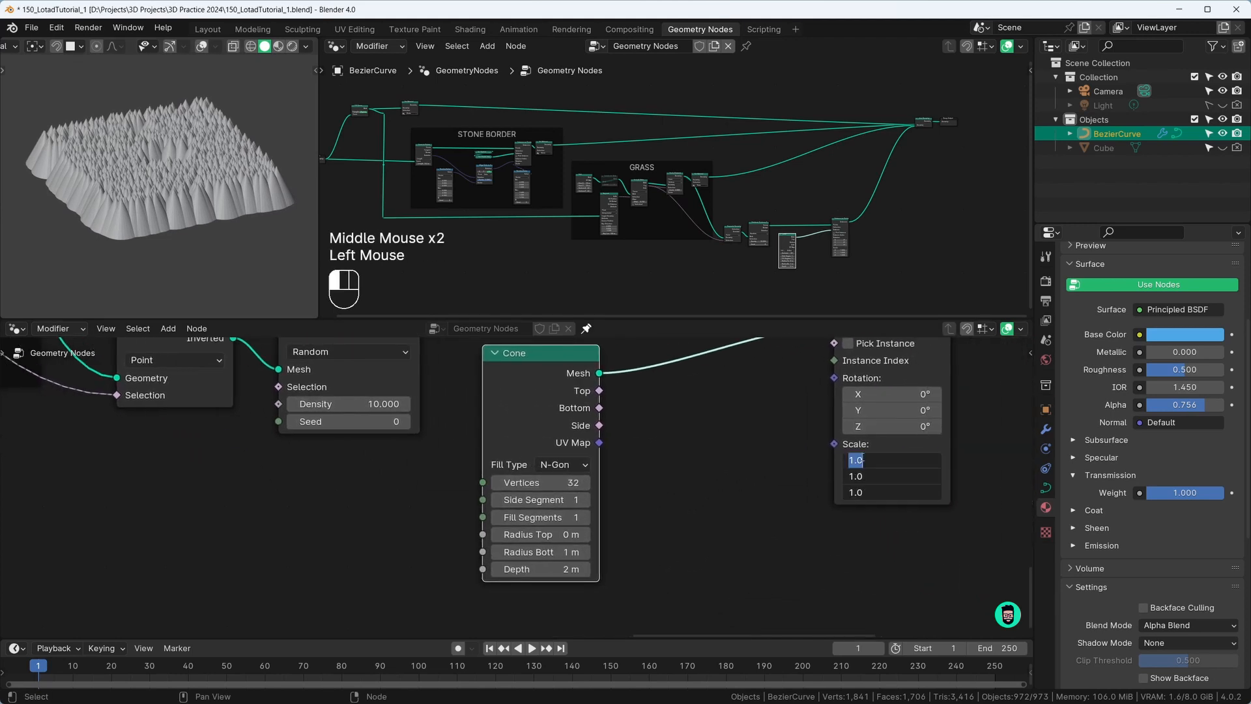
text(0.2)
key(Return)
Examine the scaled-down cones around the ponds from several angles and through the scene camera
scroll(101, 198, up, 3)
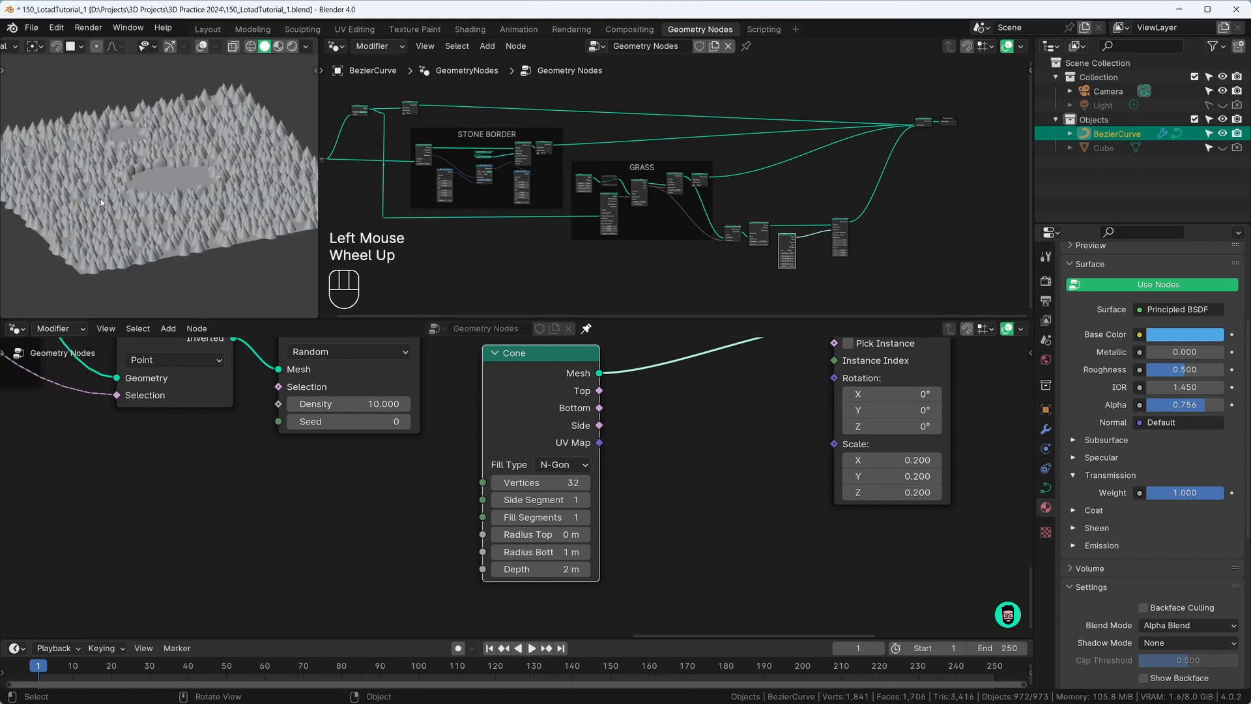
middle_drag(100, 198, 185, 193)
scroll(106, 188, down, 3)
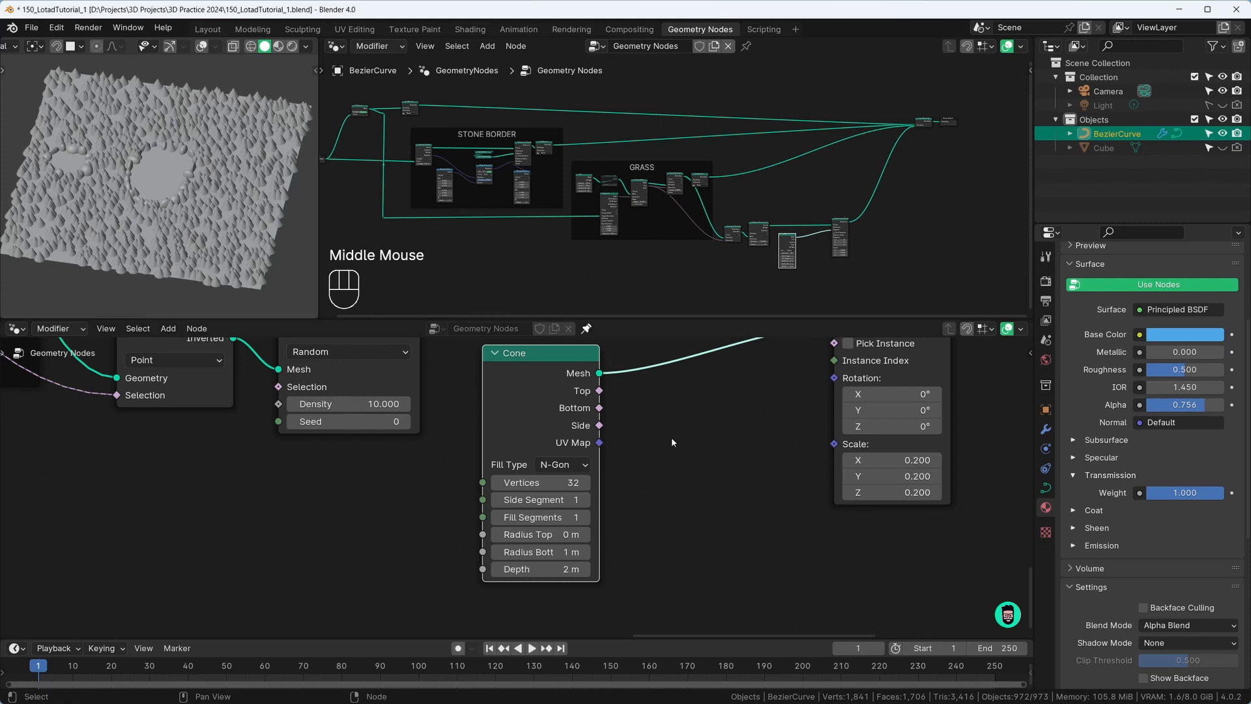
scroll(207, 254, up, 1)
middle_drag(207, 255, 204, 236)
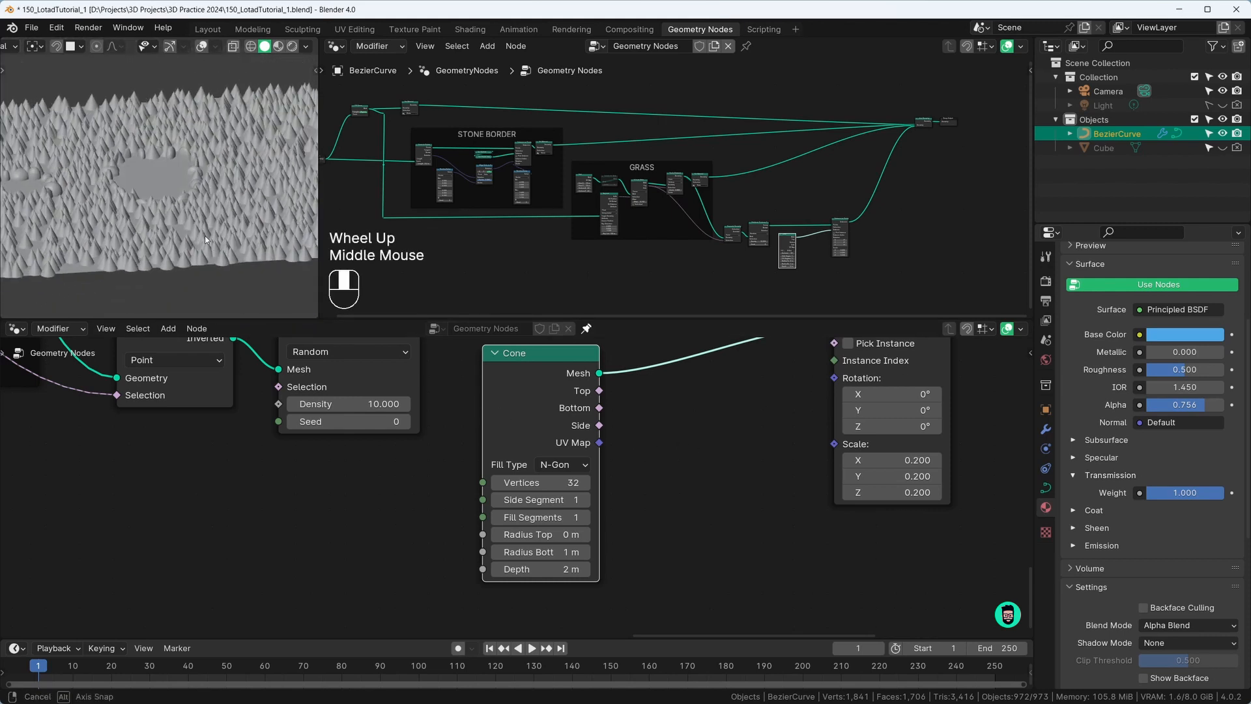
key(KP_0)
scroll(165, 222, down, 5)
scroll(164, 222, up, 1)
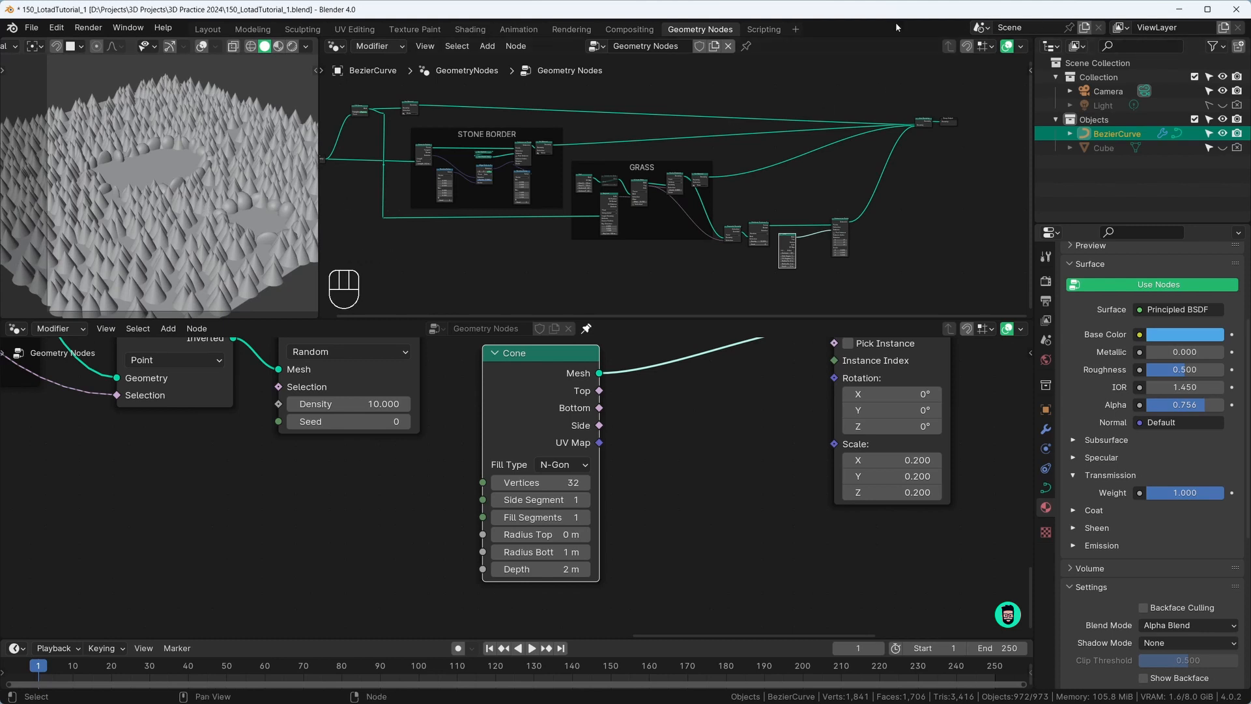
Set the Cone node's vertices to 6 and its bottom radius to 0.02 m
middle_drag(561, 409, 561, 420)
click(537, 493)
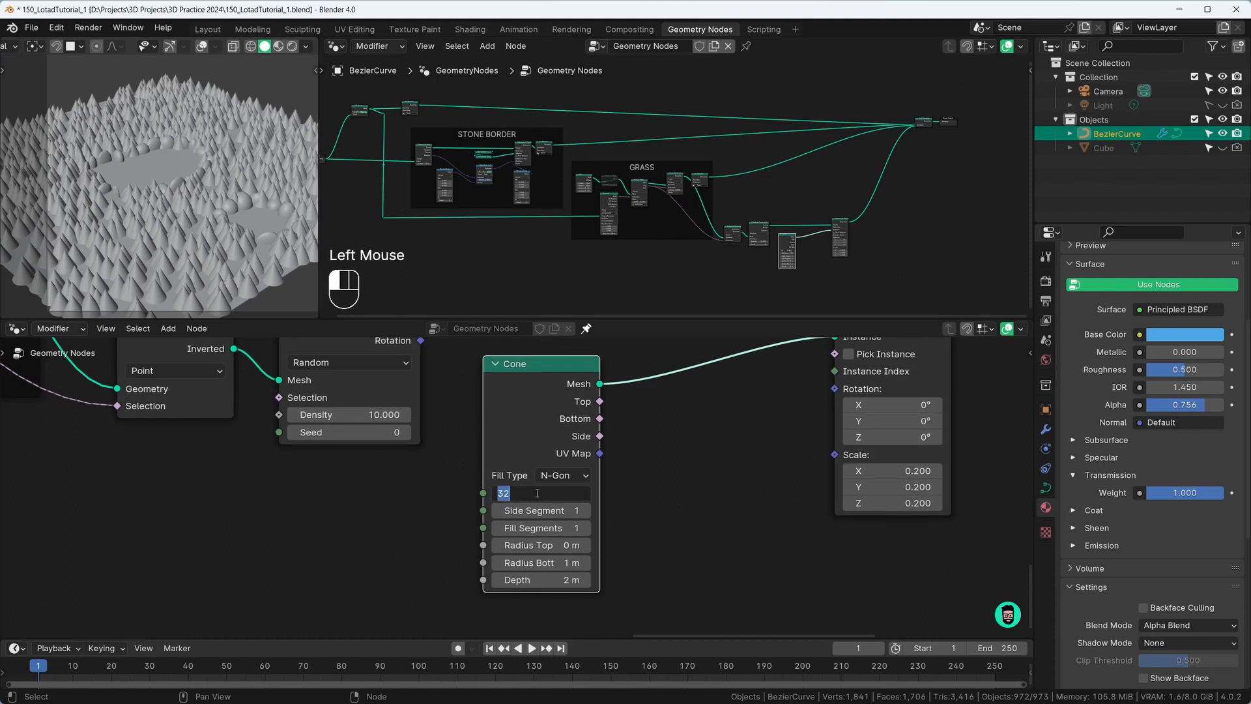
key(Return)
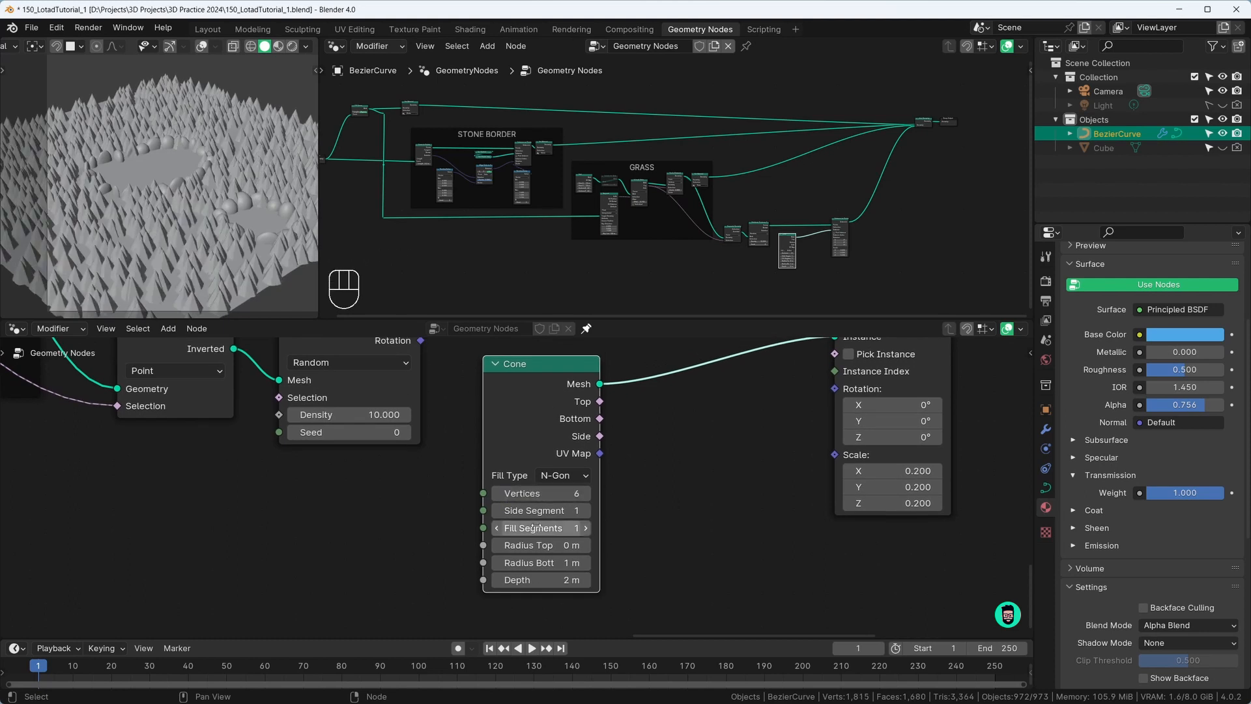
click(536, 561)
key(BackSpace)
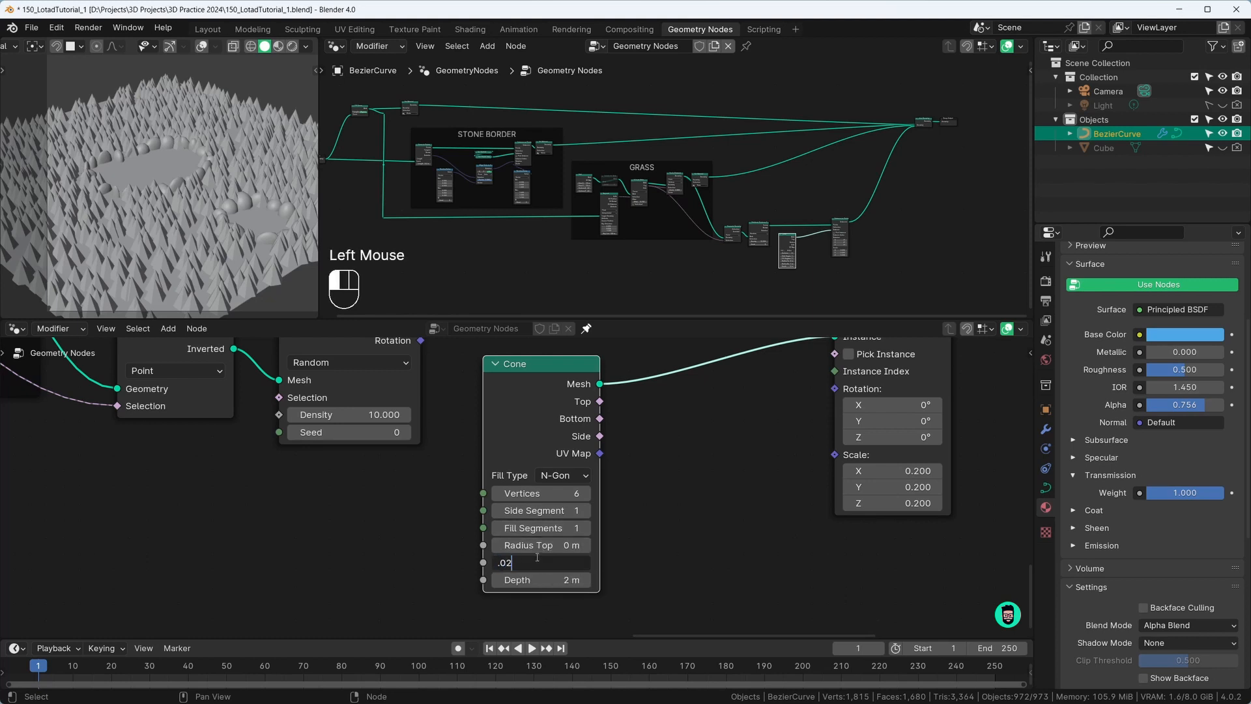
text(.02)
key(Return)
Examine up close how the thin cone blades sit relative to the ground surface and the border stones
scroll(199, 260, up, 3)
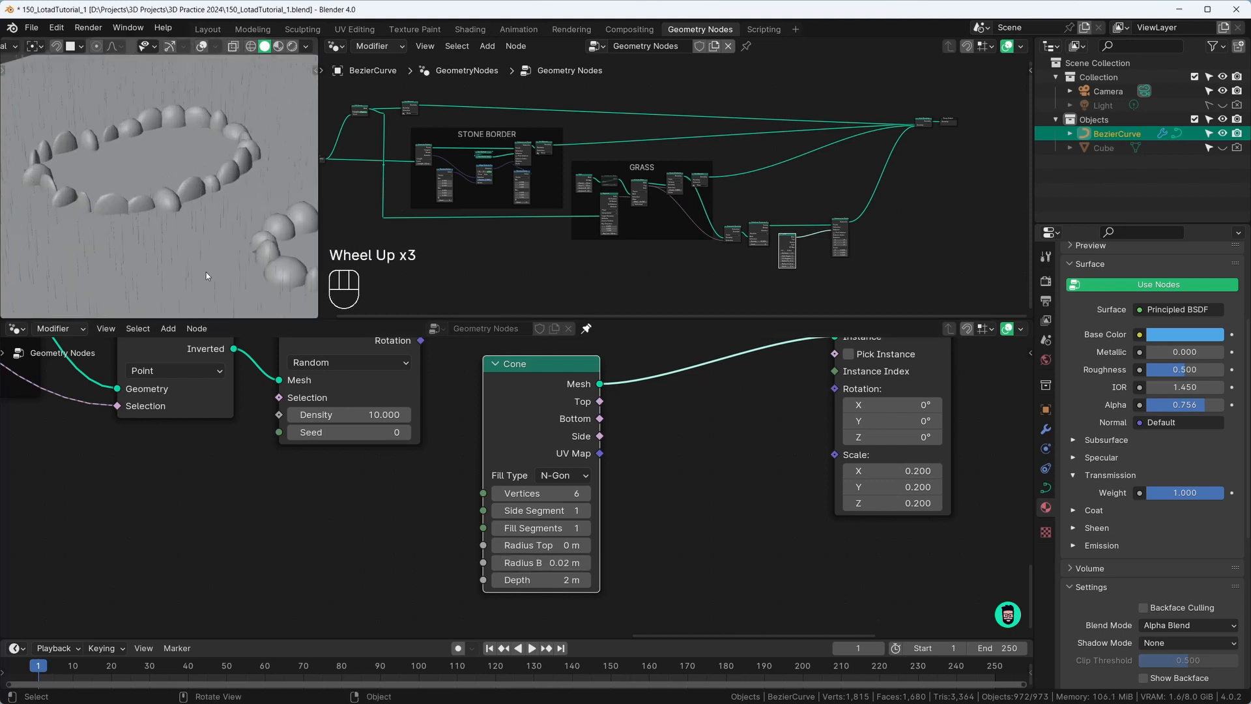
middle_drag(206, 272, 174, 181)
scroll(135, 216, up, 4)
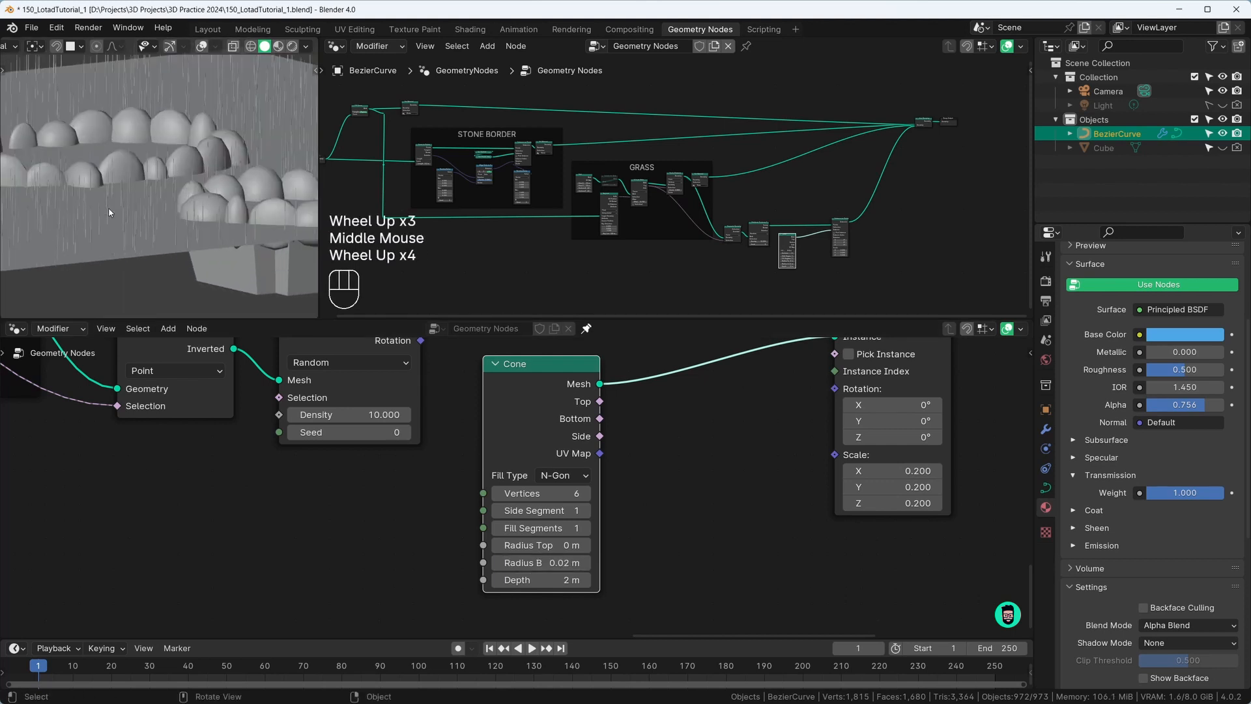
middle_drag(108, 212, 249, 200)
scroll(208, 224, up, 1)
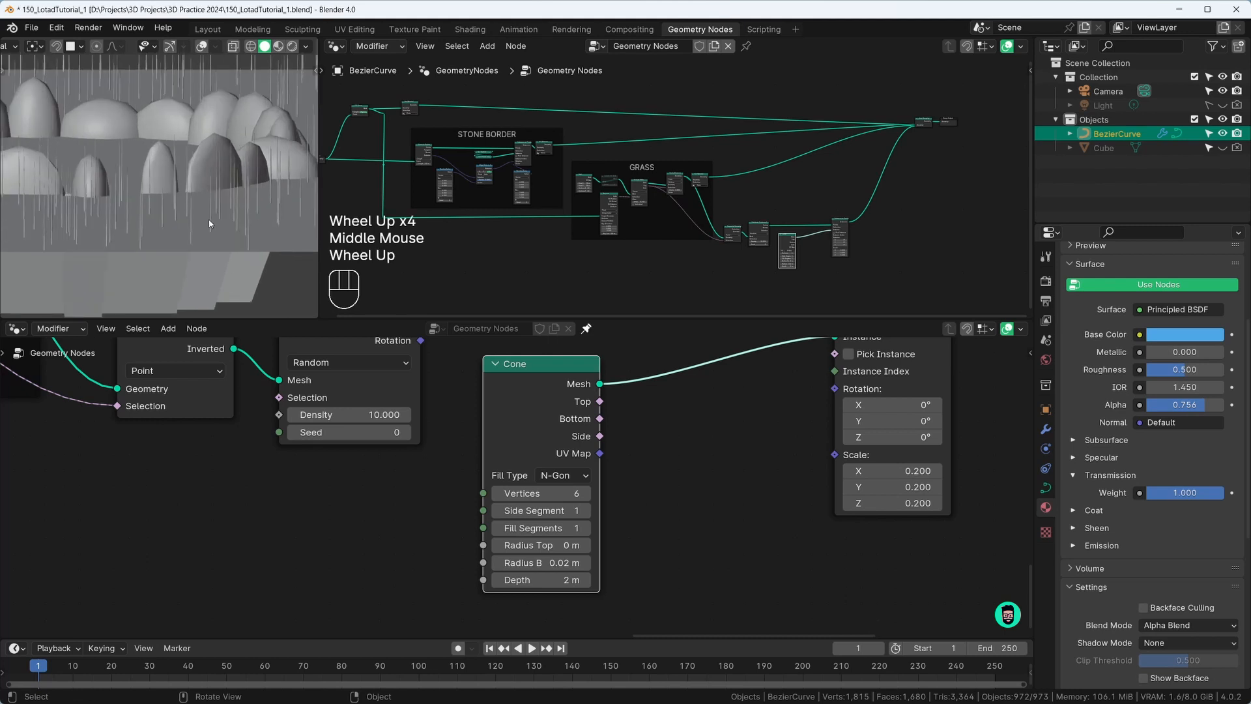
click(185, 228)
click(163, 293)
scroll(160, 300, up, 2)
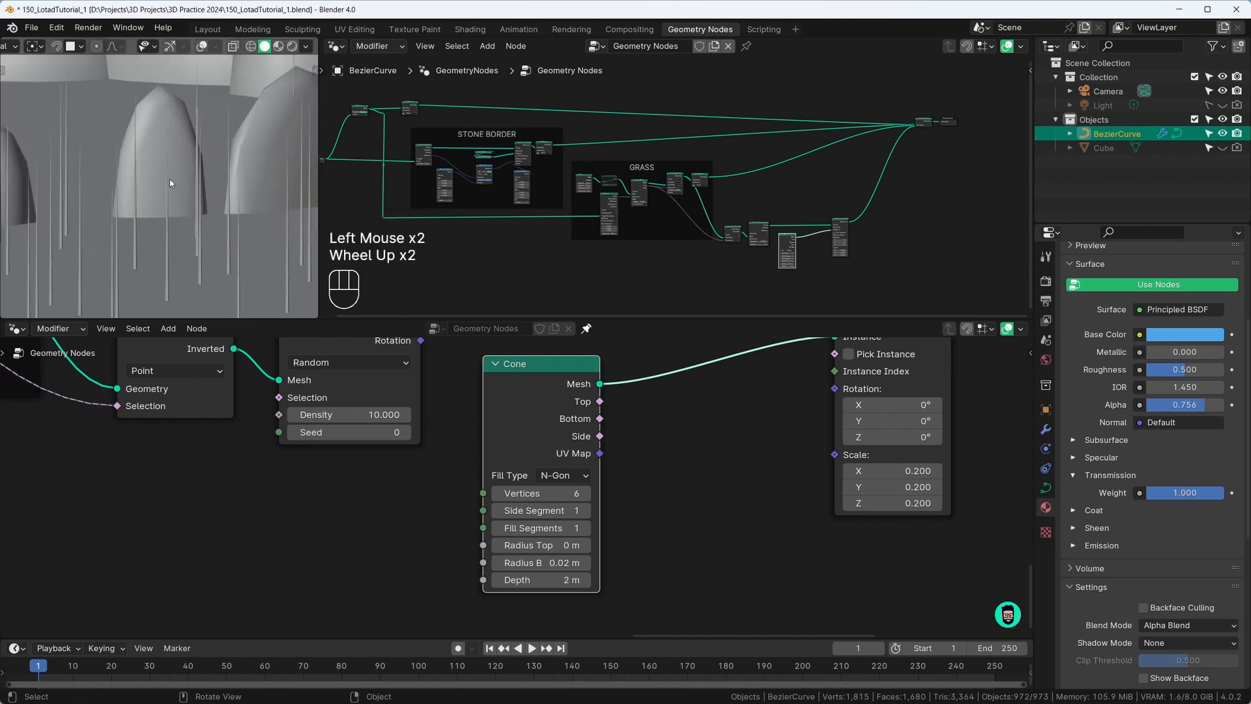
scroll(176, 213, down, 3)
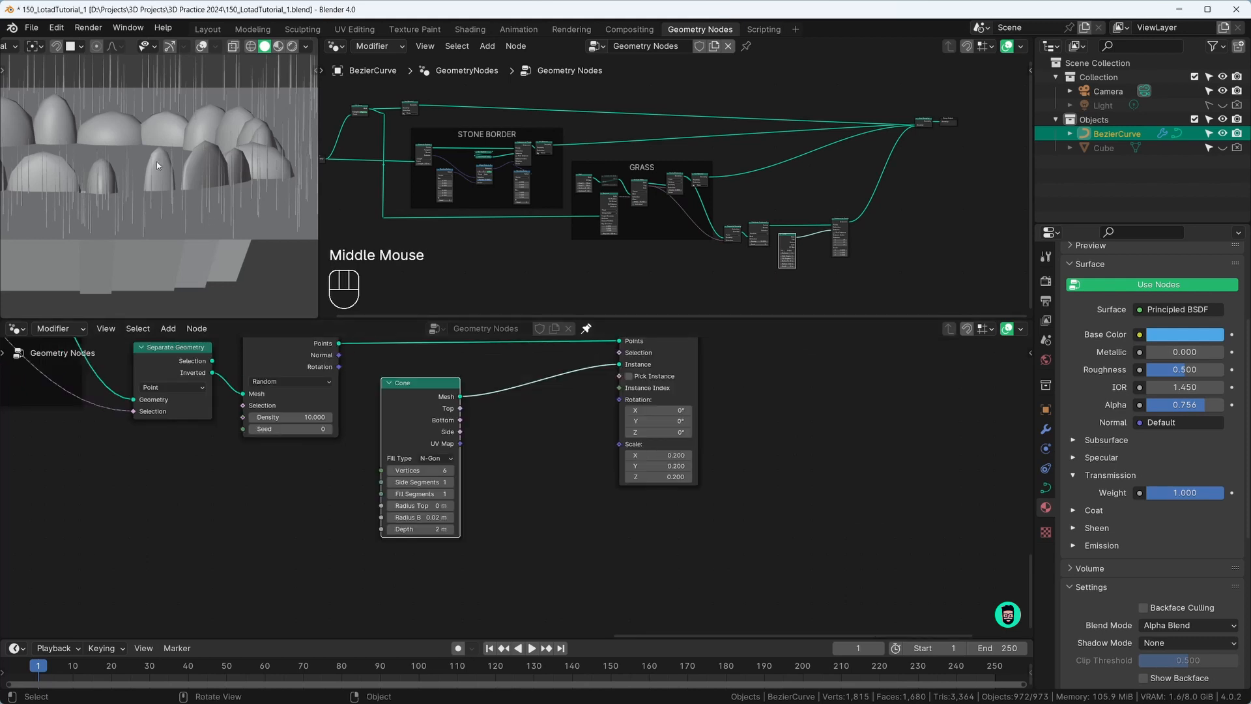
middle_drag(598, 452, 613, 494)
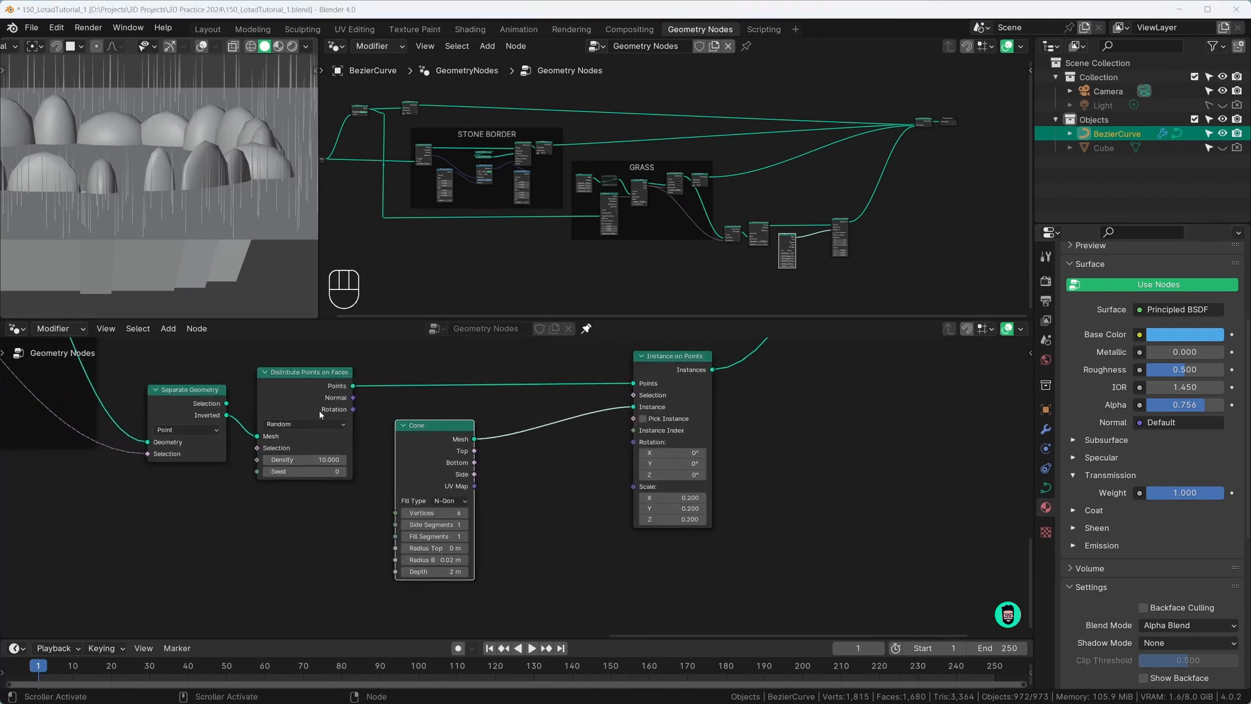
Set the density of the Distribute Points on Faces node feeding the grass cones to 150
drag(329, 459, 508, 460)
click(315, 459)
text(150)
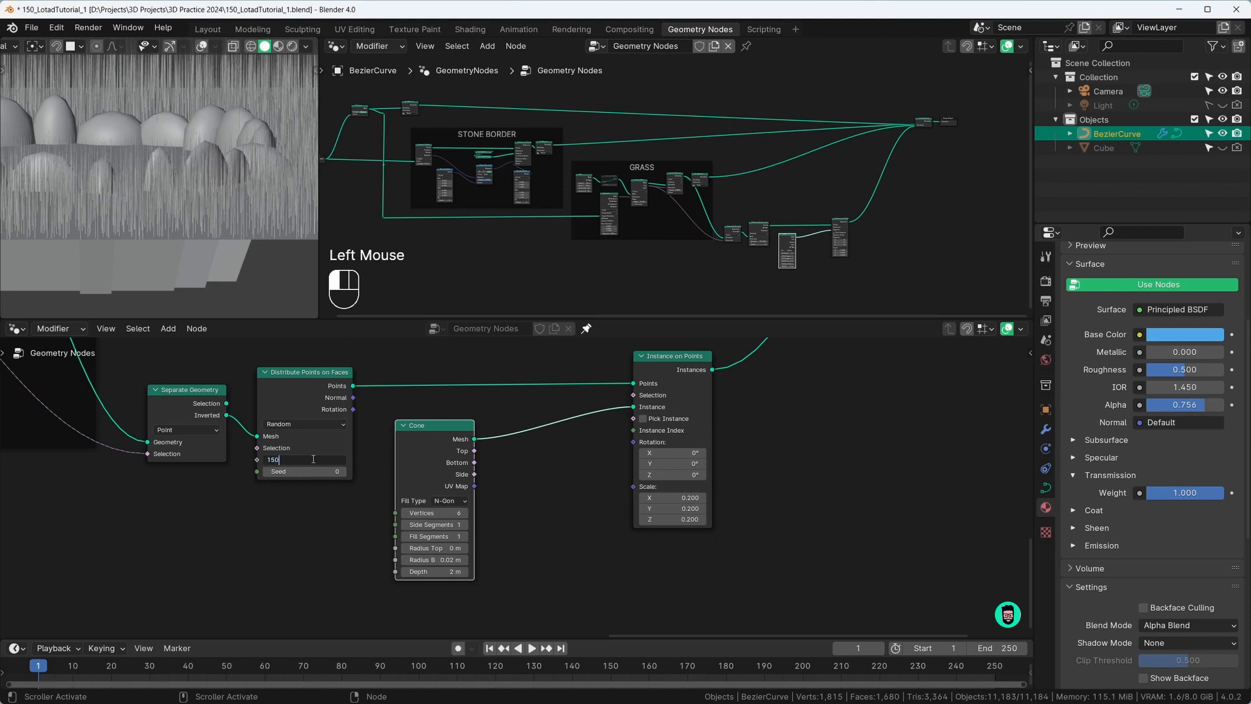
key(Return)
scroll(255, 195, down, 4)
middle_drag(257, 195, 147, 260)
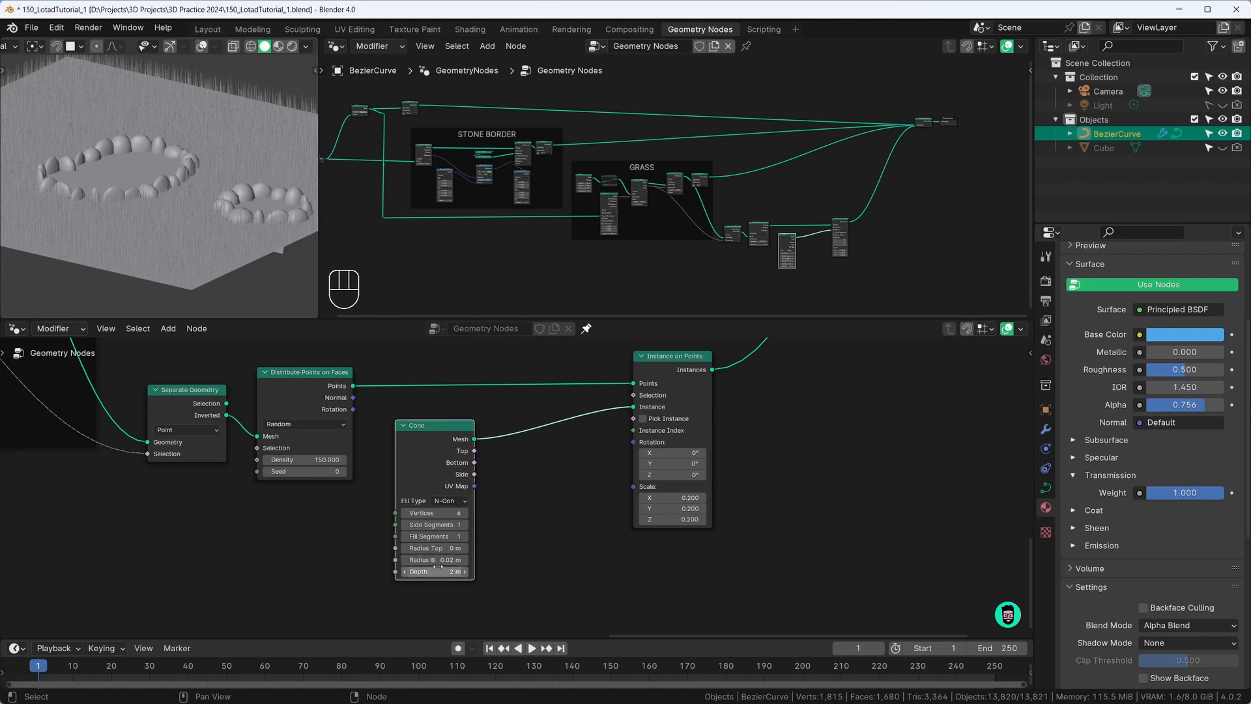
Set the Cone node's depth to 3.1 m to lengthen the grass blades
drag(438, 570, 483, 571)
middle_drag(209, 247, 176, 225)
scroll(187, 210, up, 2)
scroll(213, 234, down, 3)
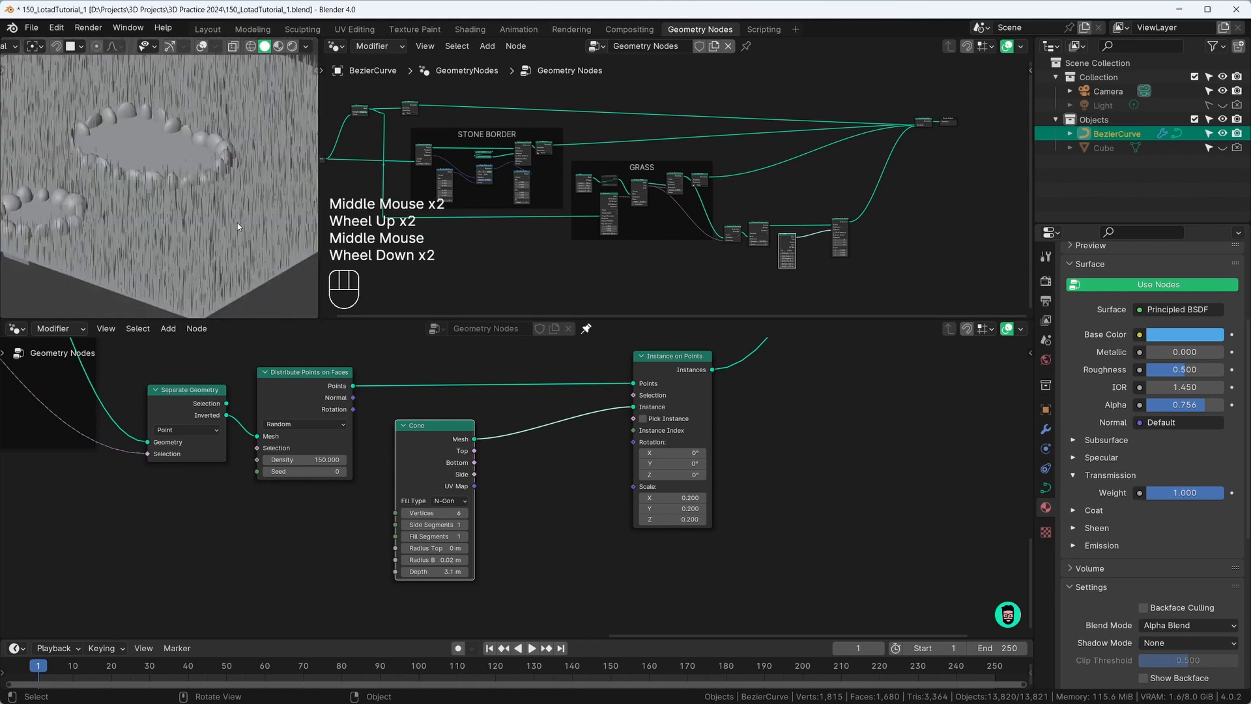
click(212, 233)
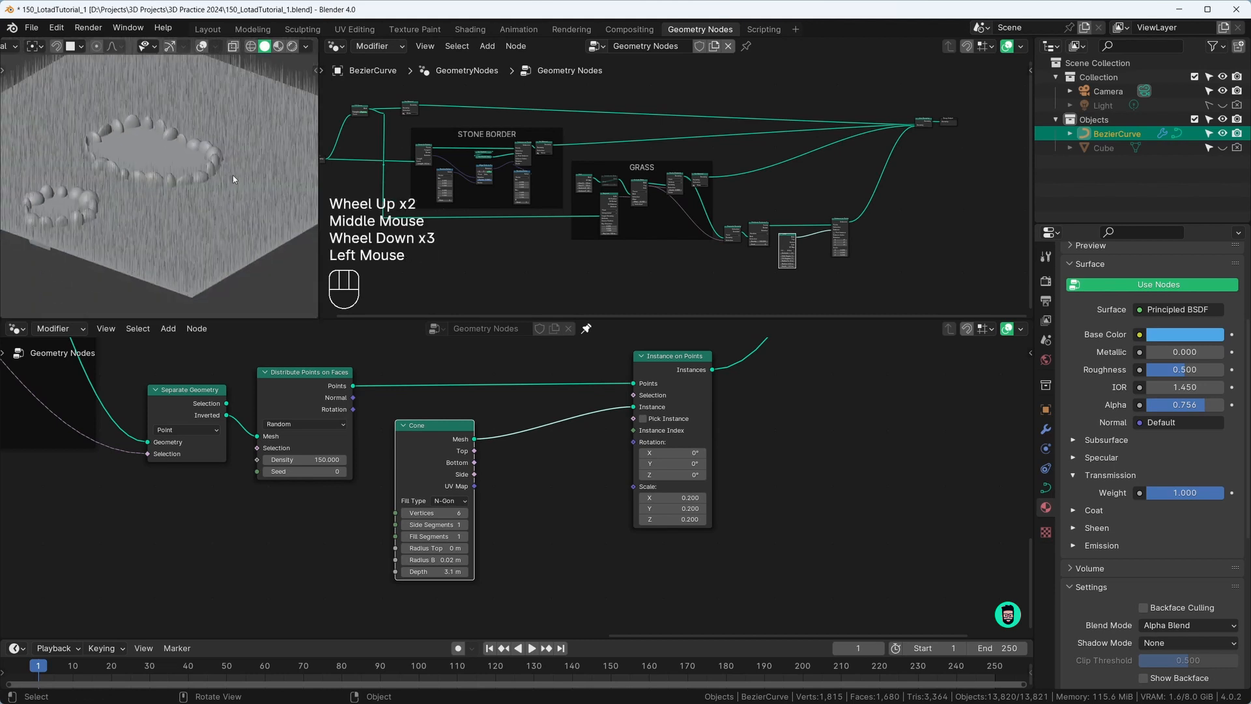
Switch the viewport to Material Preview and add a new material named Tall Grass to the BezierCurve
click(279, 45)
middle_drag(172, 227, 199, 207)
click(1046, 507)
scroll(1117, 355, up, 6)
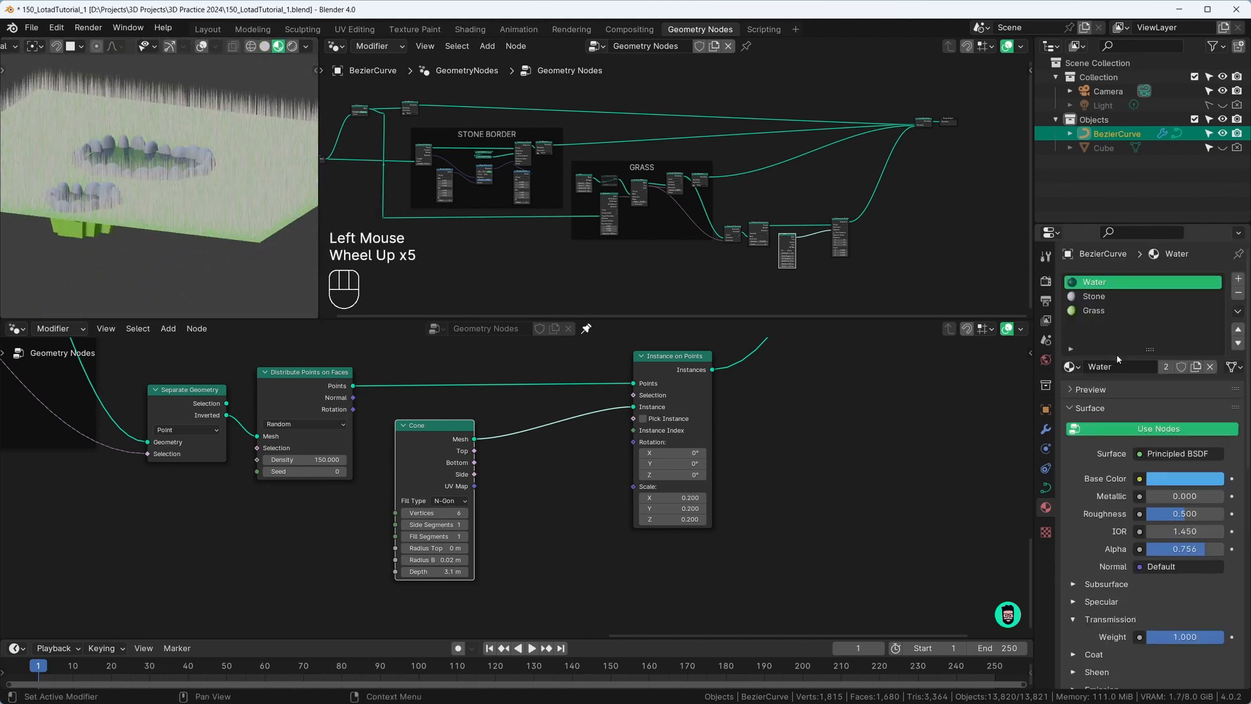
click(1238, 278)
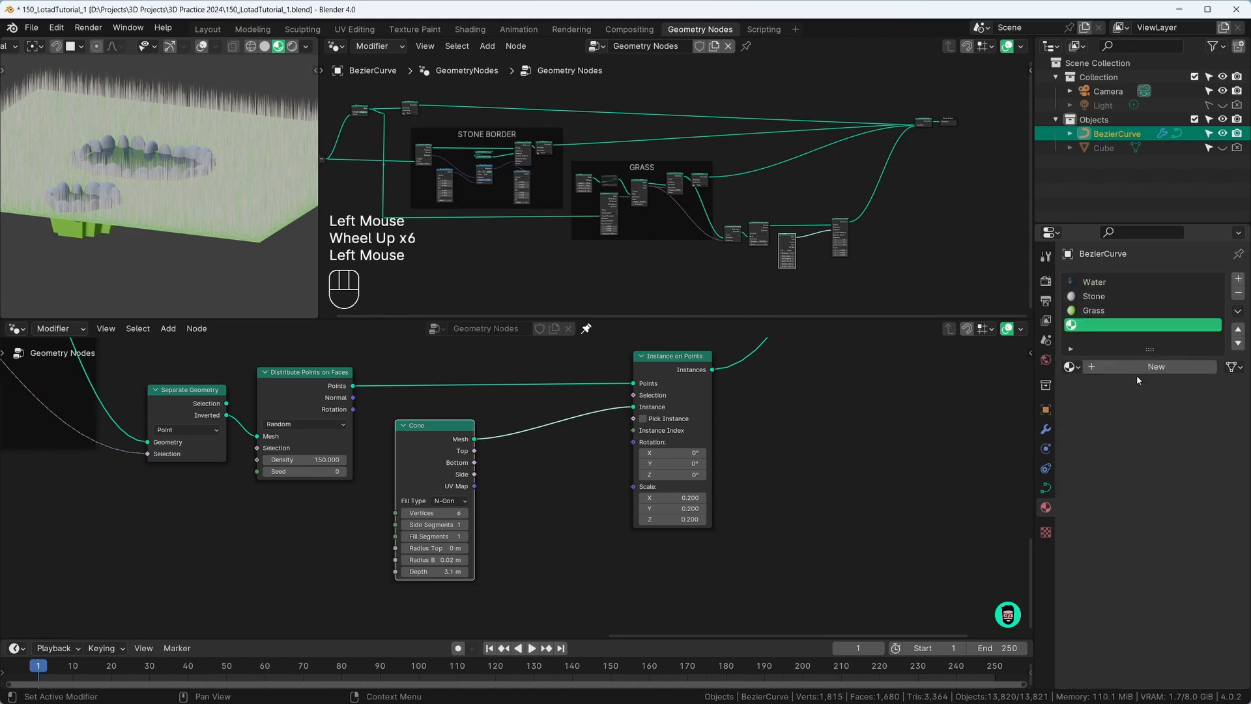
click(1154, 366)
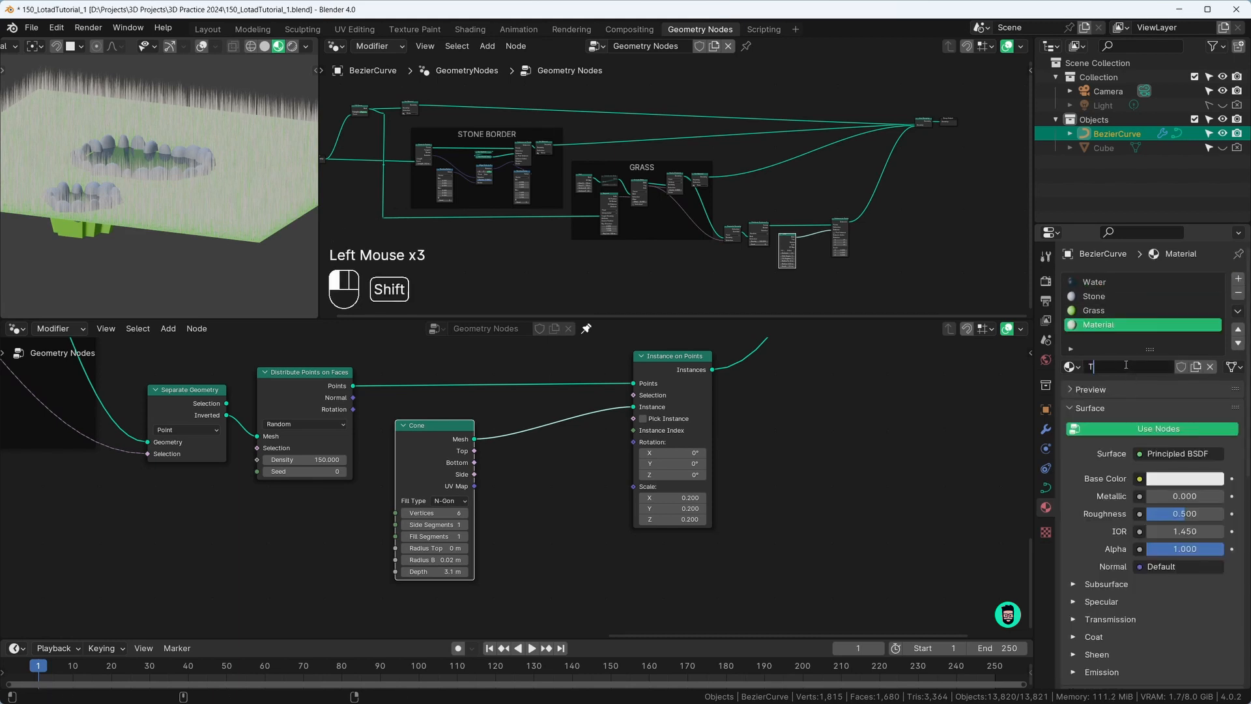
text(all Grass)
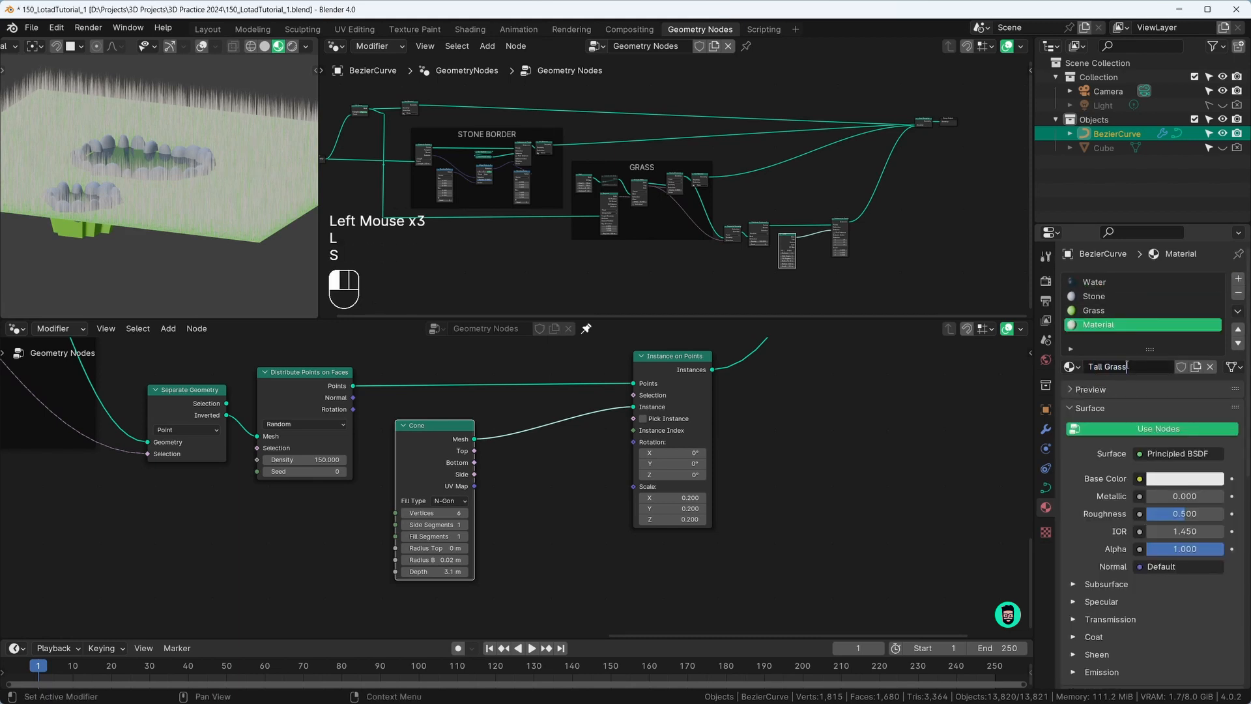
Set the Tall Grass base color to a dark green with hue about 0.37 and value about 0.27
click(1166, 477)
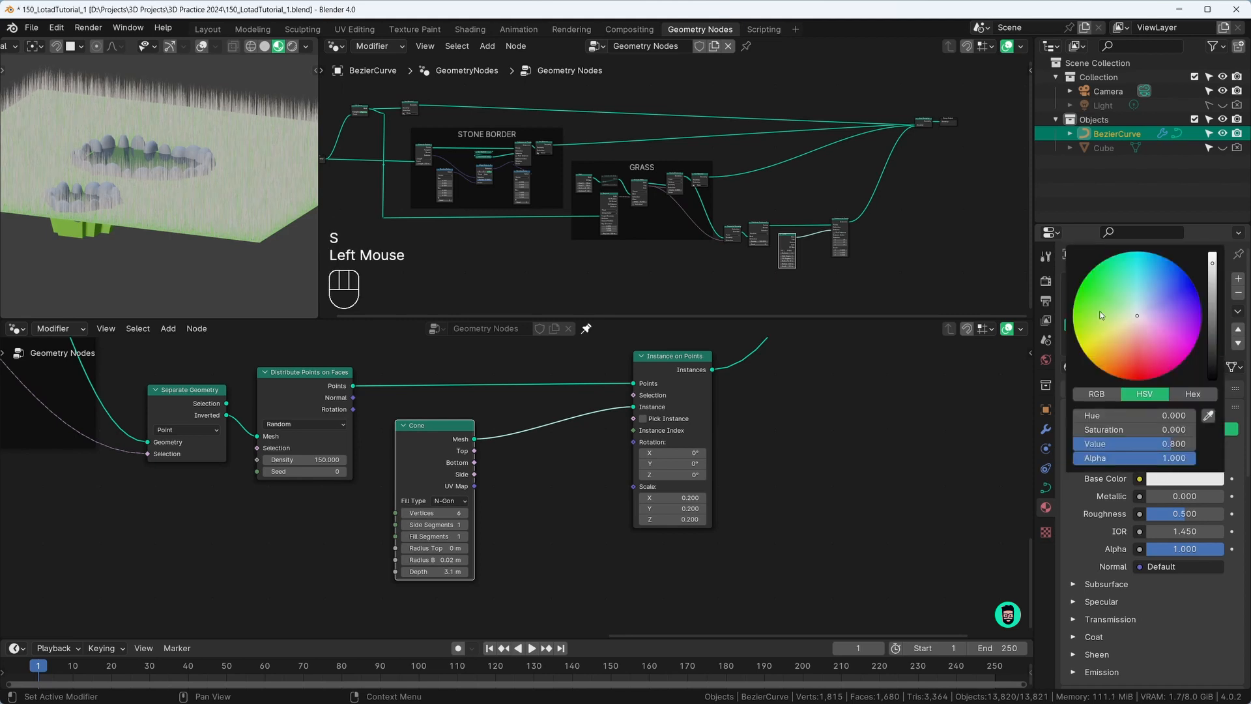
click(1105, 270)
click(1212, 308)
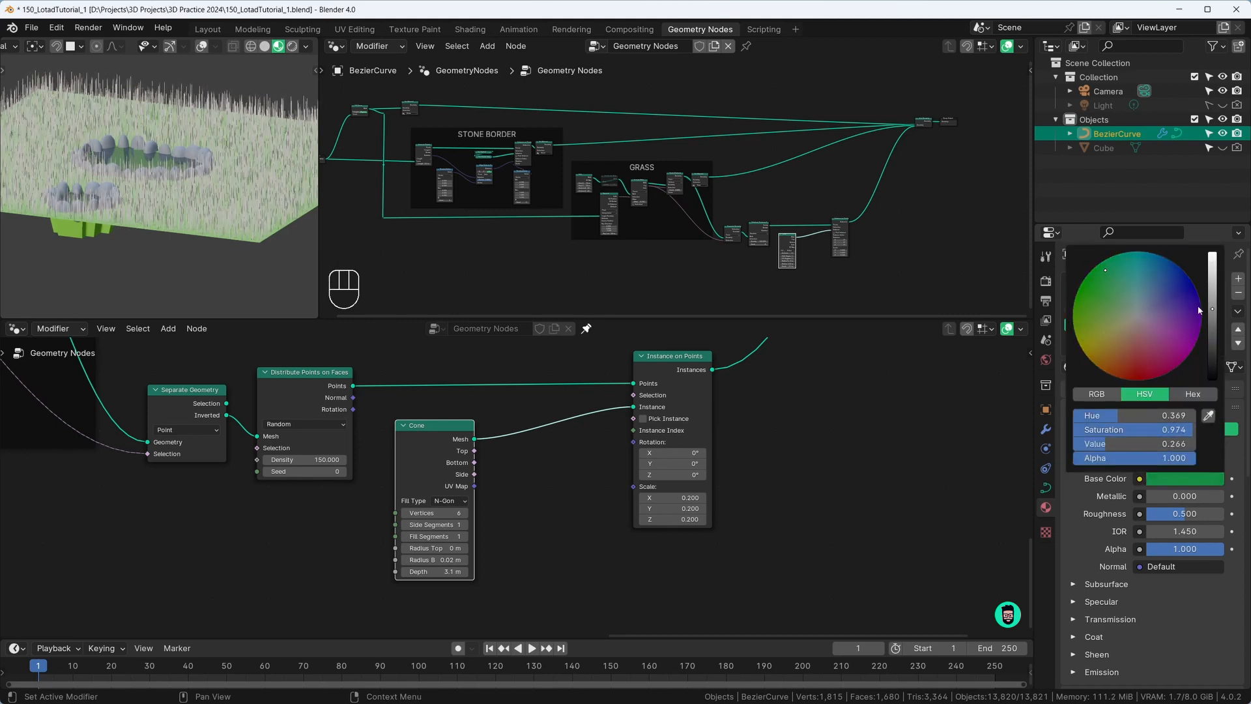
click(1107, 274)
click(857, 448)
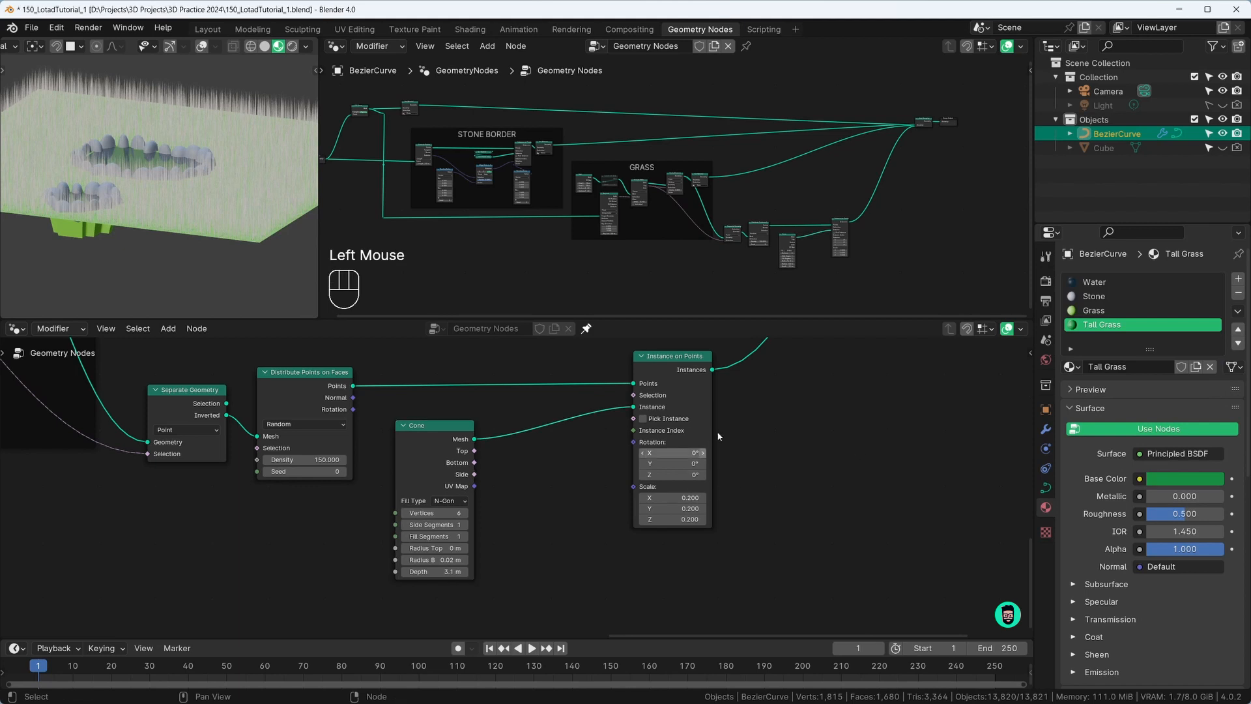
Insert a Set Material node after the cones' Instance on Points node and assign Tall Grass to it
middle_drag(858, 447, 701, 585)
scroll(448, 520, down, 4)
middle_drag(448, 520, 562, 505)
key(shift+a)
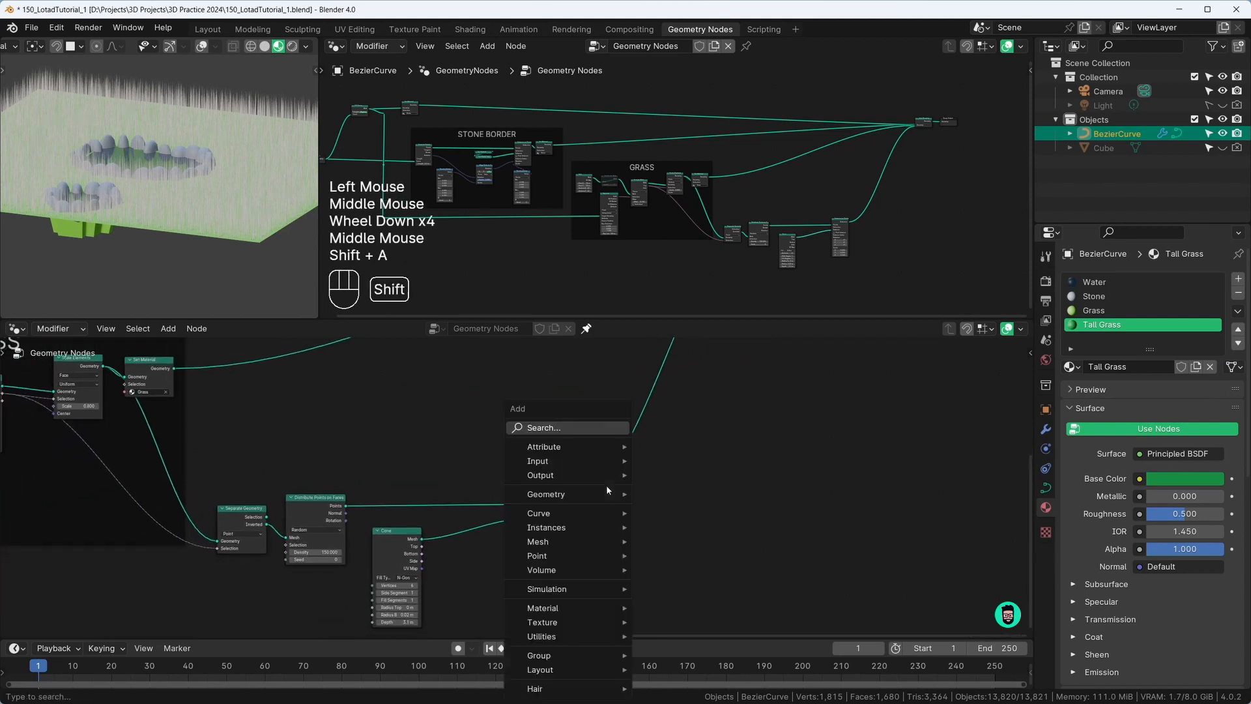
text(set)
click(628, 469)
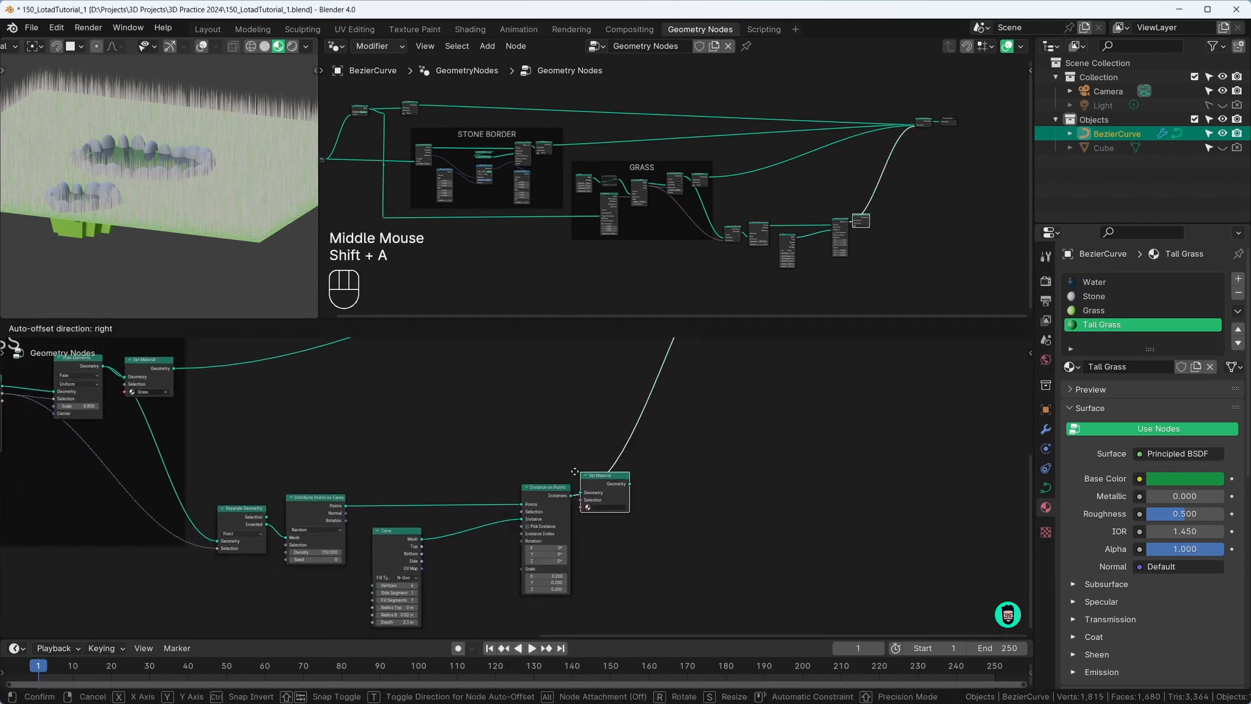
click(554, 489)
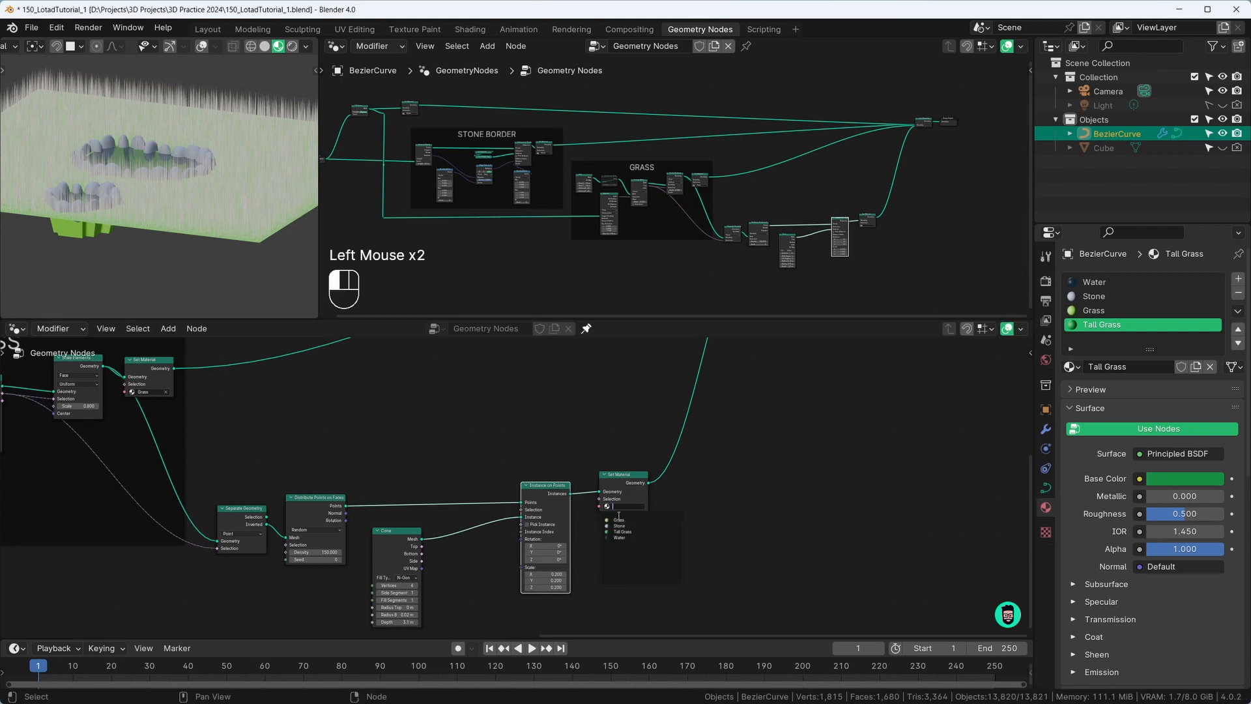
click(619, 533)
scroll(136, 228, up, 2)
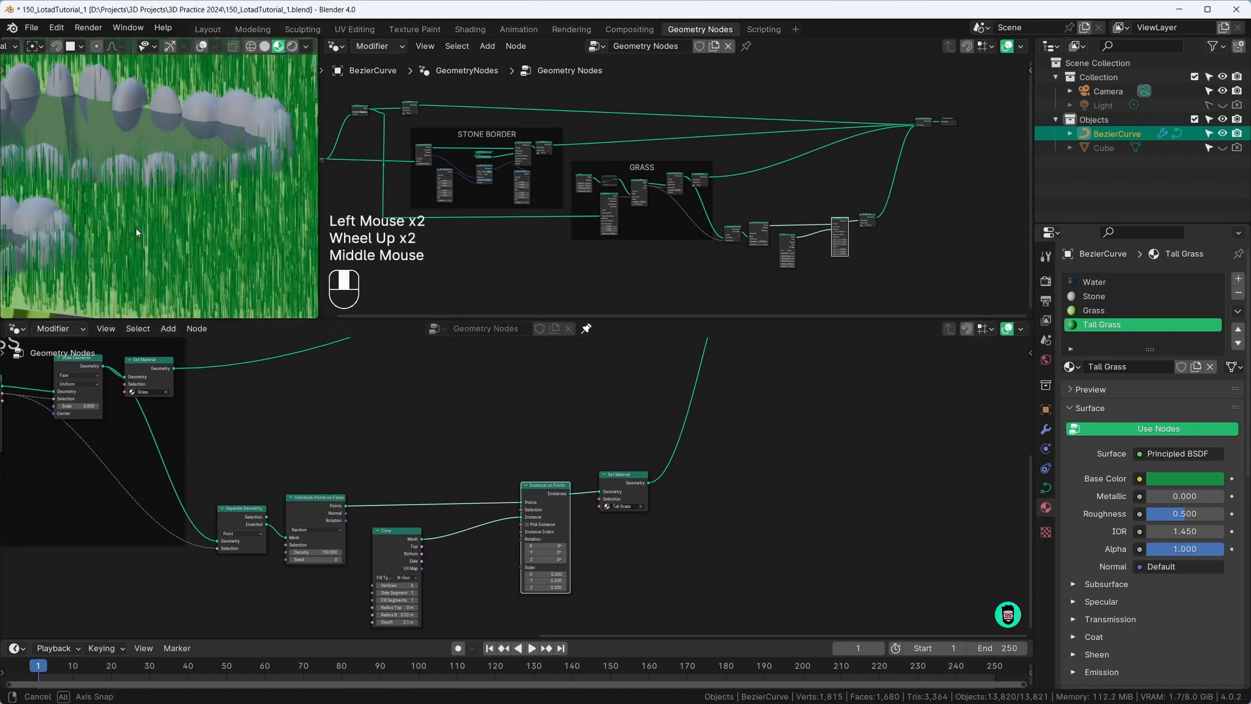
middle_drag(136, 228, 69, 221)
scroll(146, 221, down, 3)
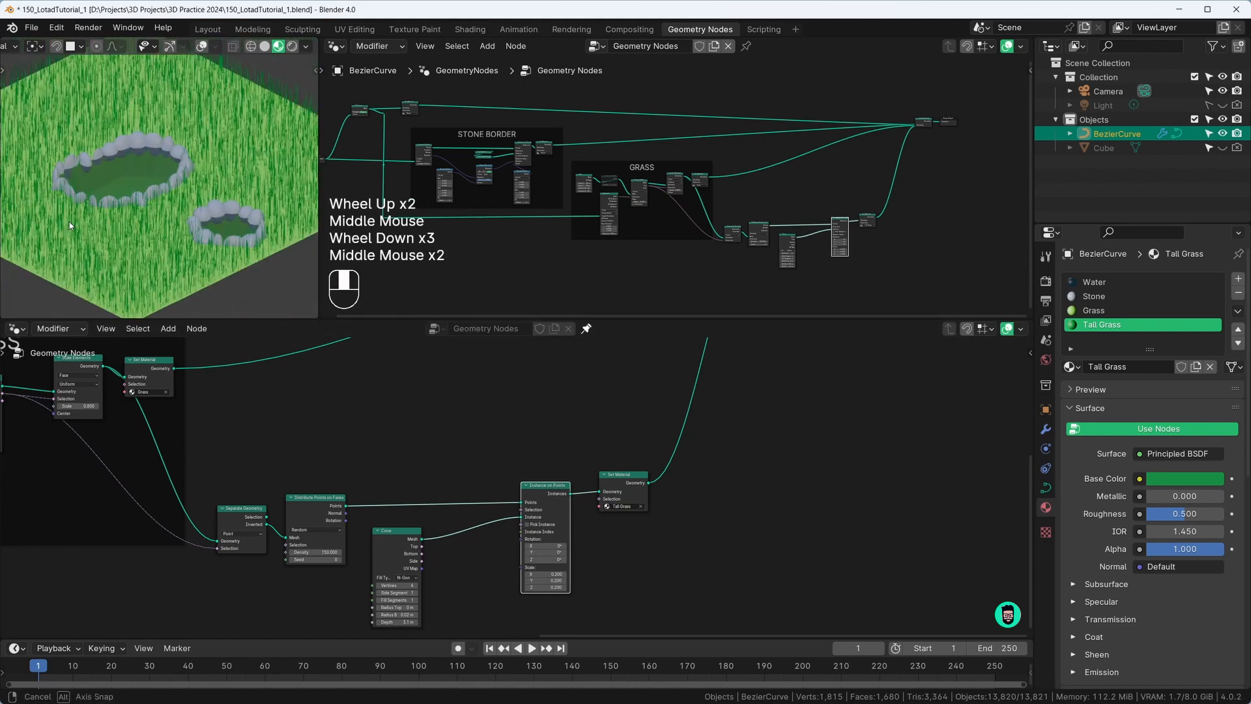
Add a float Random Value node and connect it to the Scale of the grass Instance on Points node
middle_drag(481, 530, 574, 467)
scroll(614, 435, down, 1)
scroll(614, 435, up, 3)
drag(521, 427, 502, 409)
middle_drag(626, 485, 589, 514)
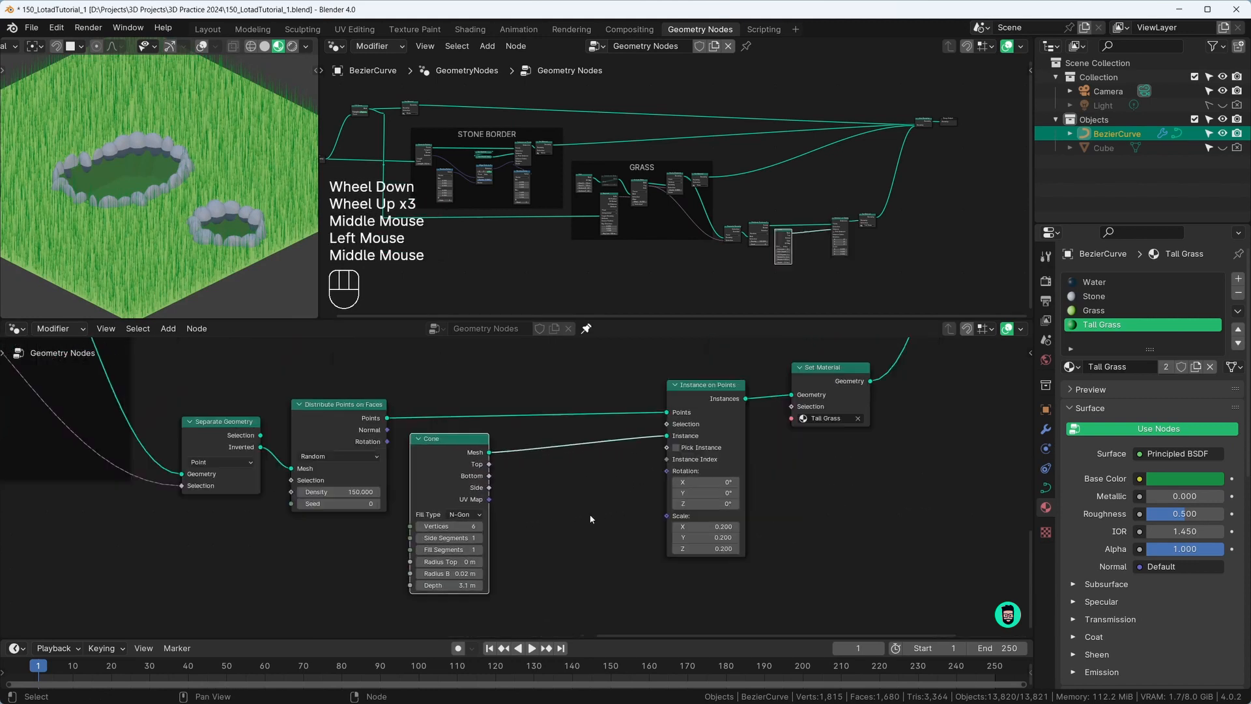
key(shift+a)
mouse_move(590, 519)
text(rando)
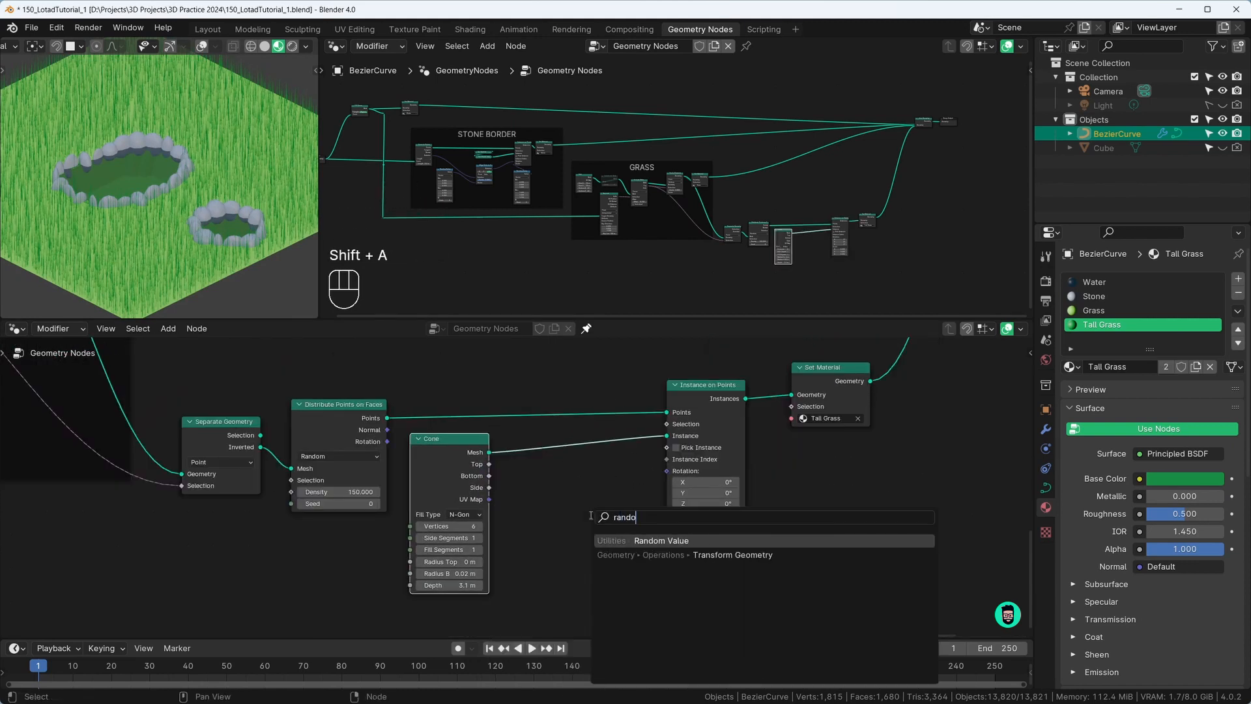
key(Return)
click(629, 599)
middle_drag(629, 599, 626, 570)
drag(645, 525, 665, 487)
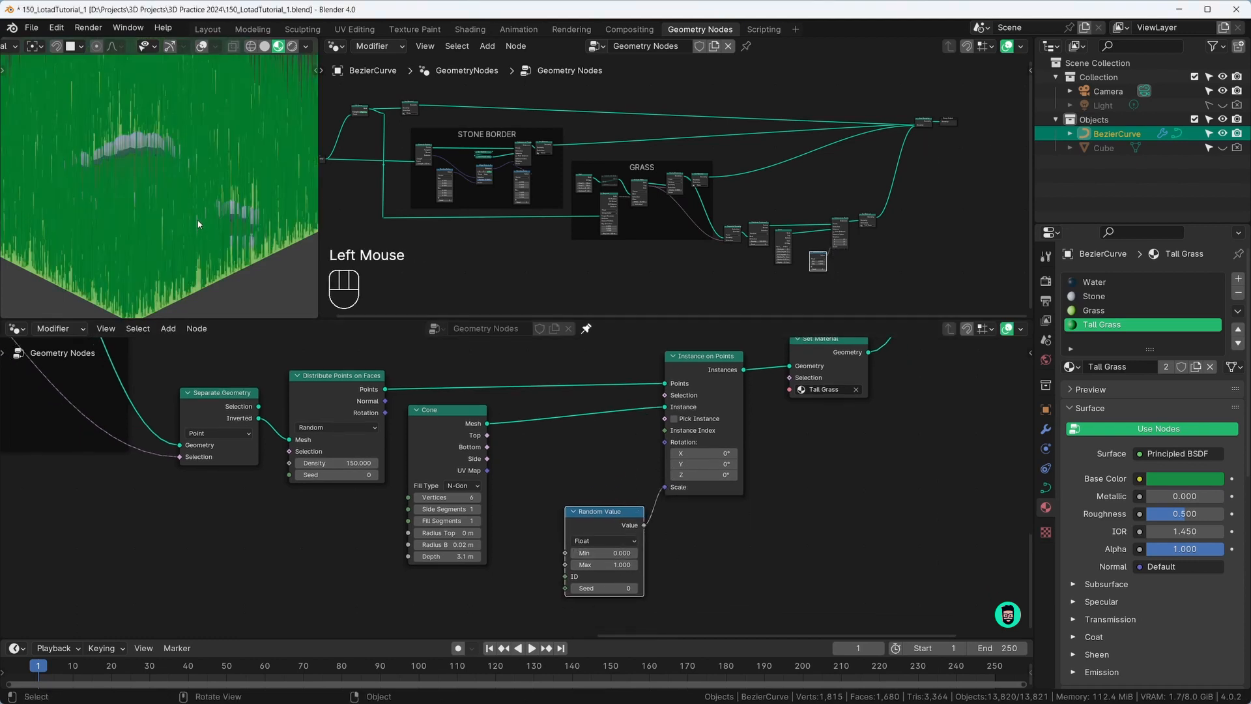
middle_drag(199, 224, 163, 173)
scroll(163, 172, down, 3)
scroll(163, 170, up, 1)
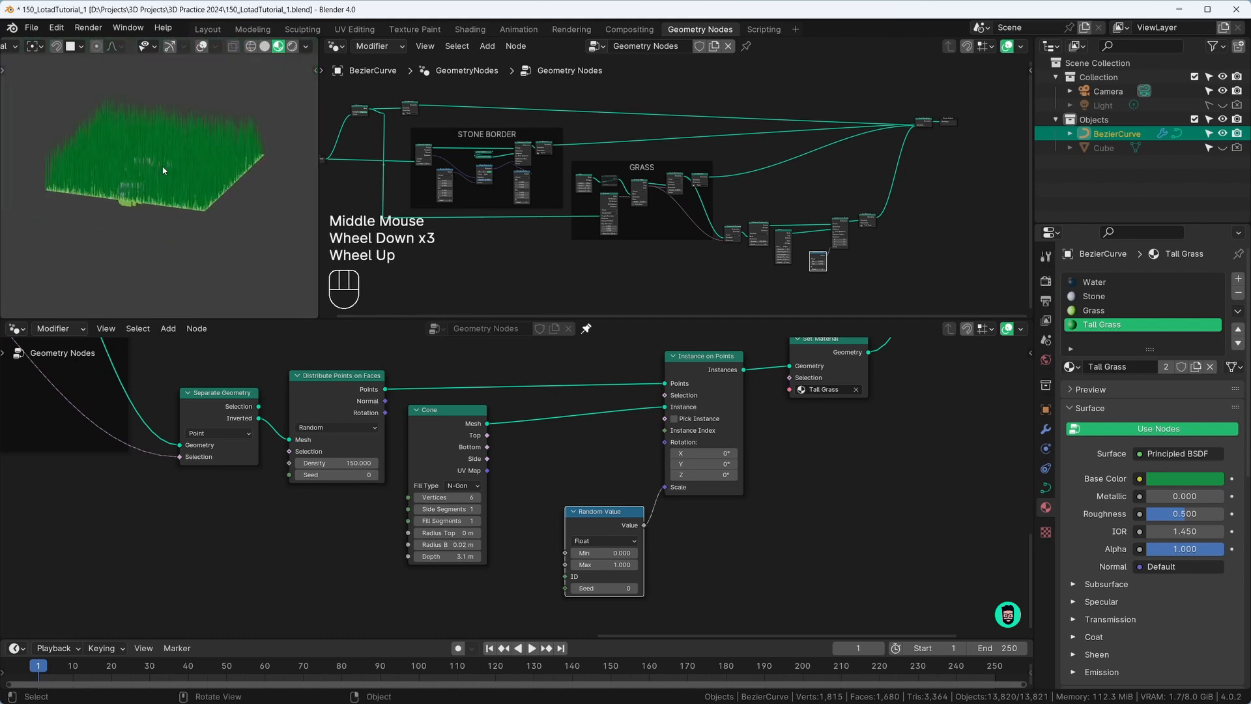
Set the Cone node's depth to 2 m
click(450, 560)
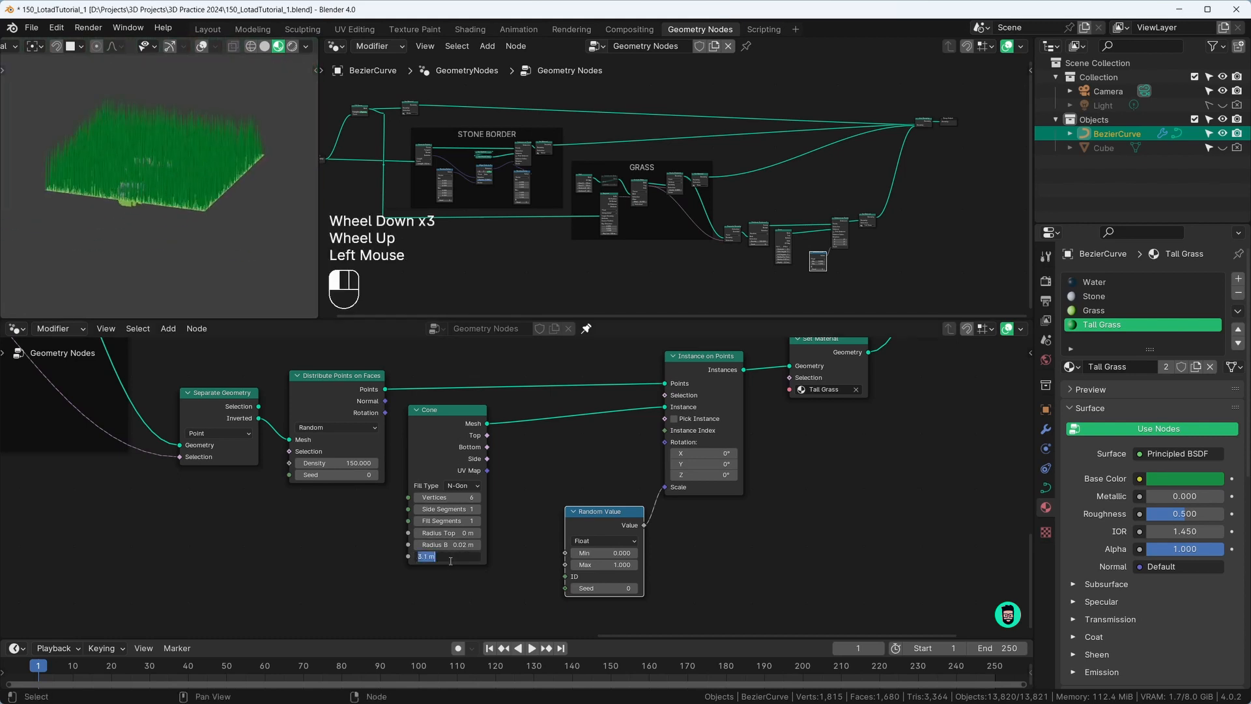
key(Return)
scroll(241, 214, up, 5)
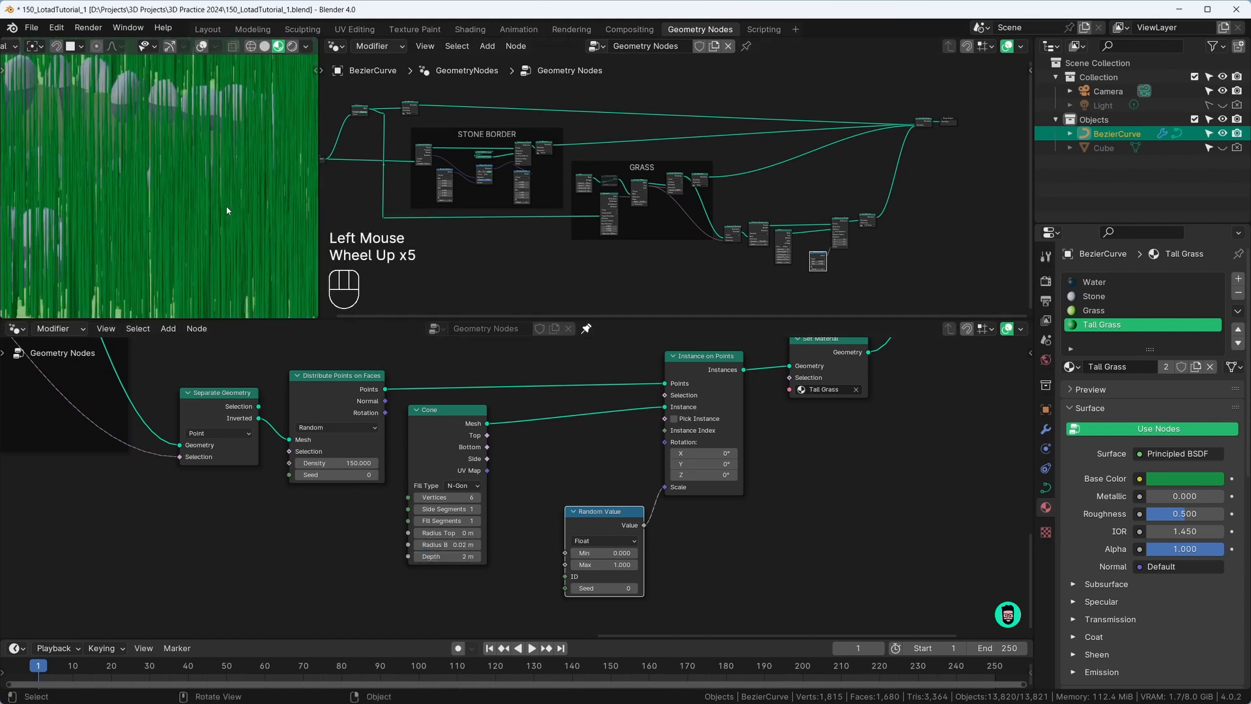
middle_drag(224, 207, 147, 201)
scroll(146, 202, down, 3)
middle_drag(220, 169, 111, 186)
scroll(111, 186, down, 3)
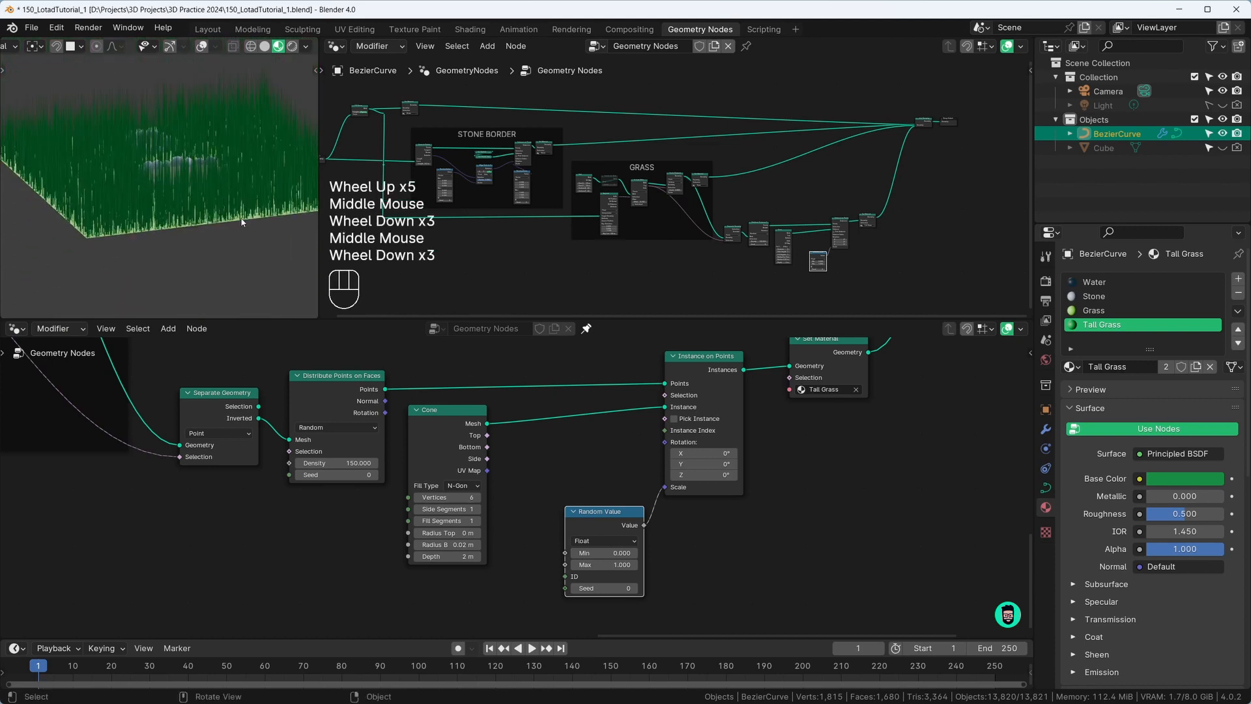
Set the Cone node's depth to 1 m to shorten the grass blades
drag(454, 560, 384, 559)
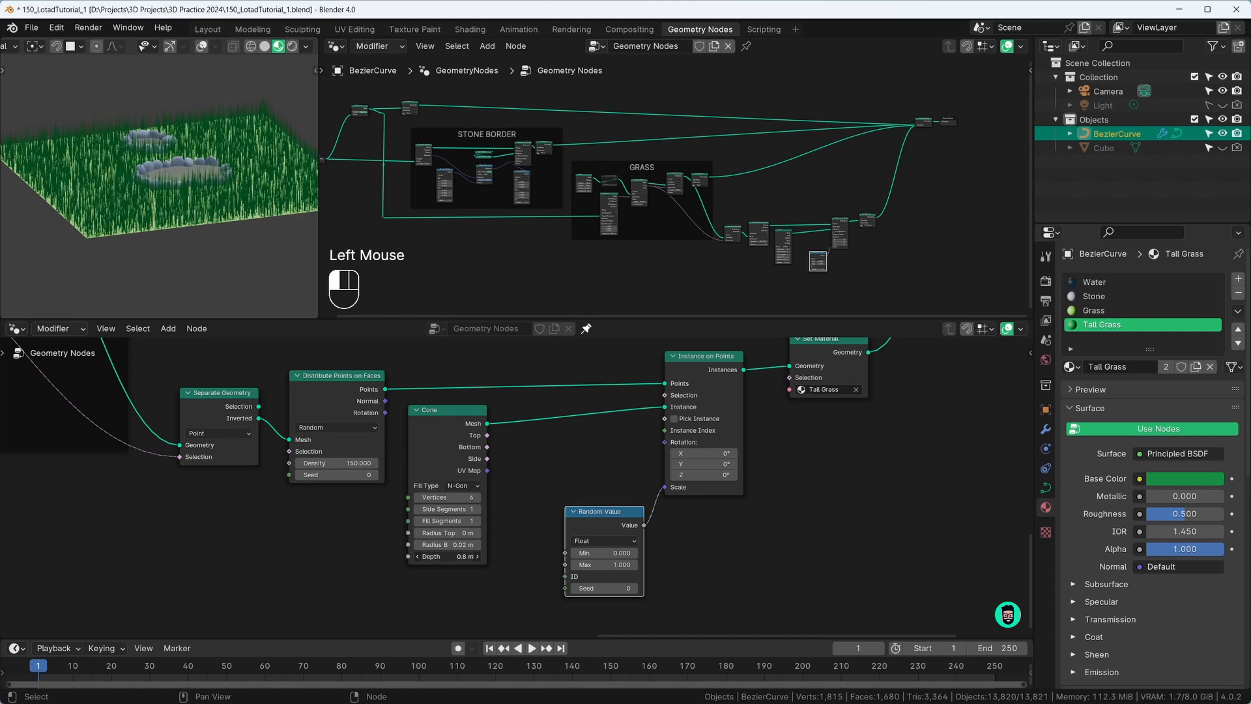
double_click(460, 557)
text(1)
scroll(178, 198, up, 3)
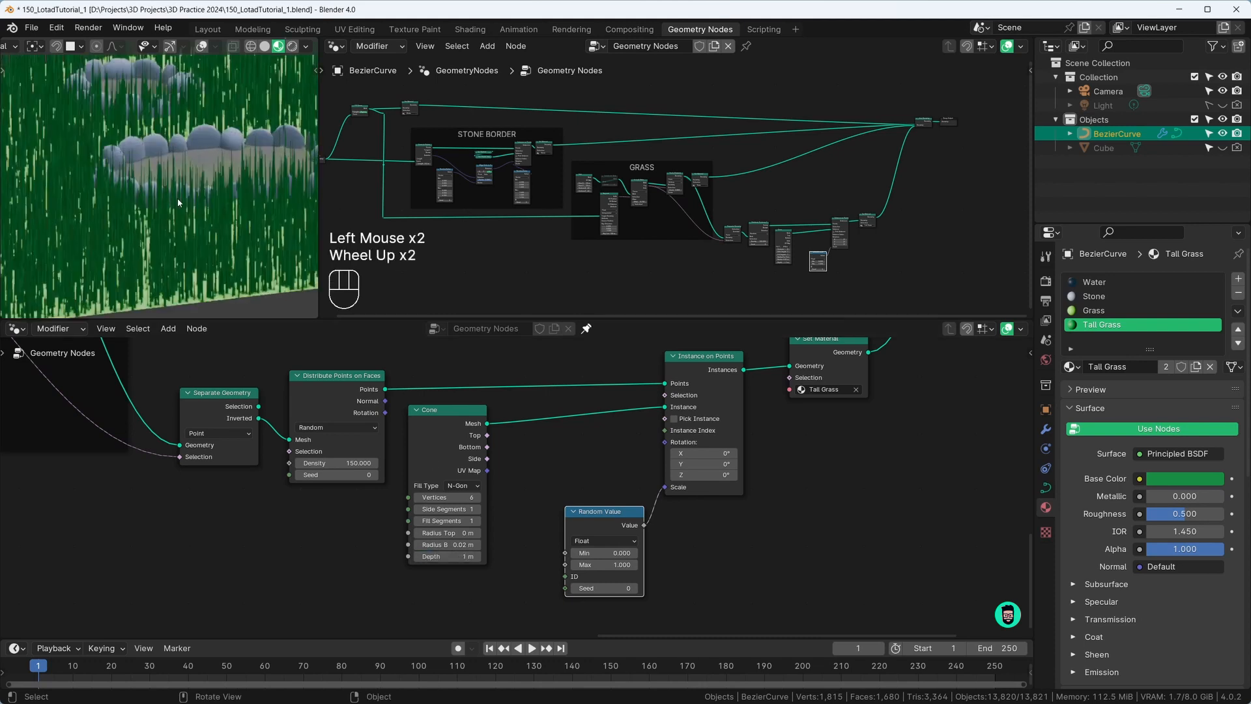
mouse_move(178, 202)
middle_down()
mouse_move(209, 163)
mouse_move(68, 138)
middle_up()
Examine the node tree's overall layout and the colored grass blades around the stone-bordered ponds
click(265, 46)
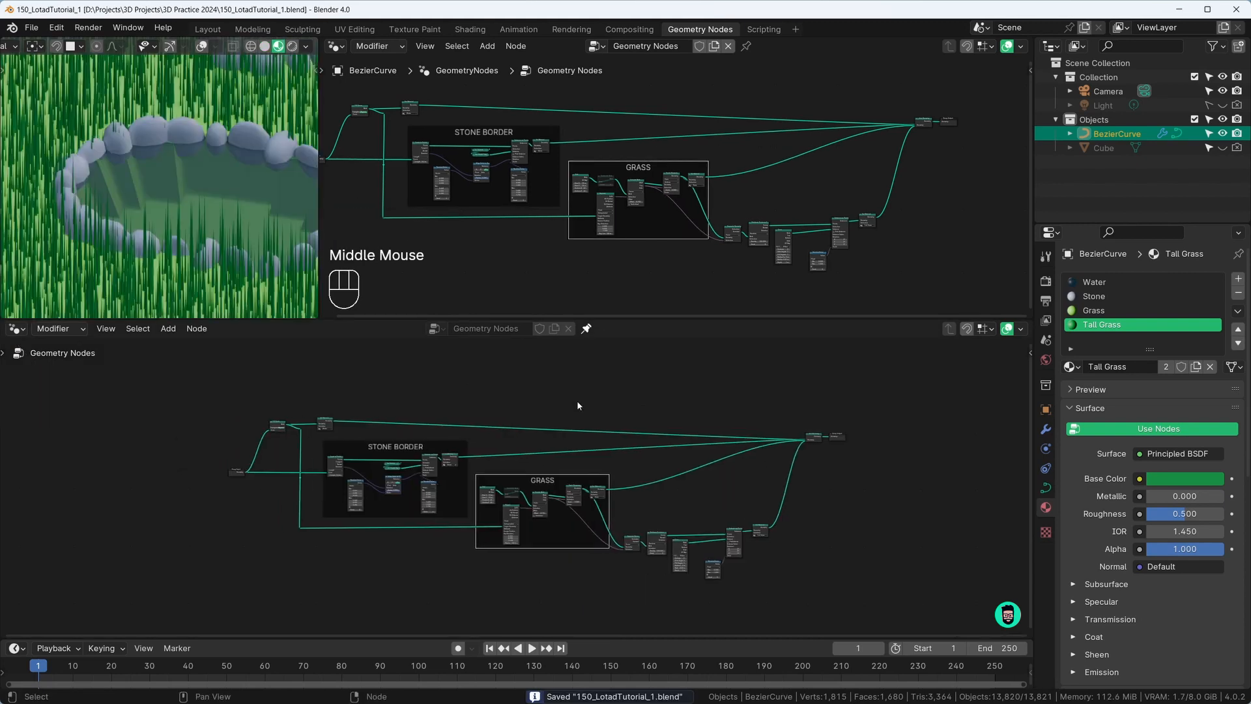
scroll(411, 401, up, 2)
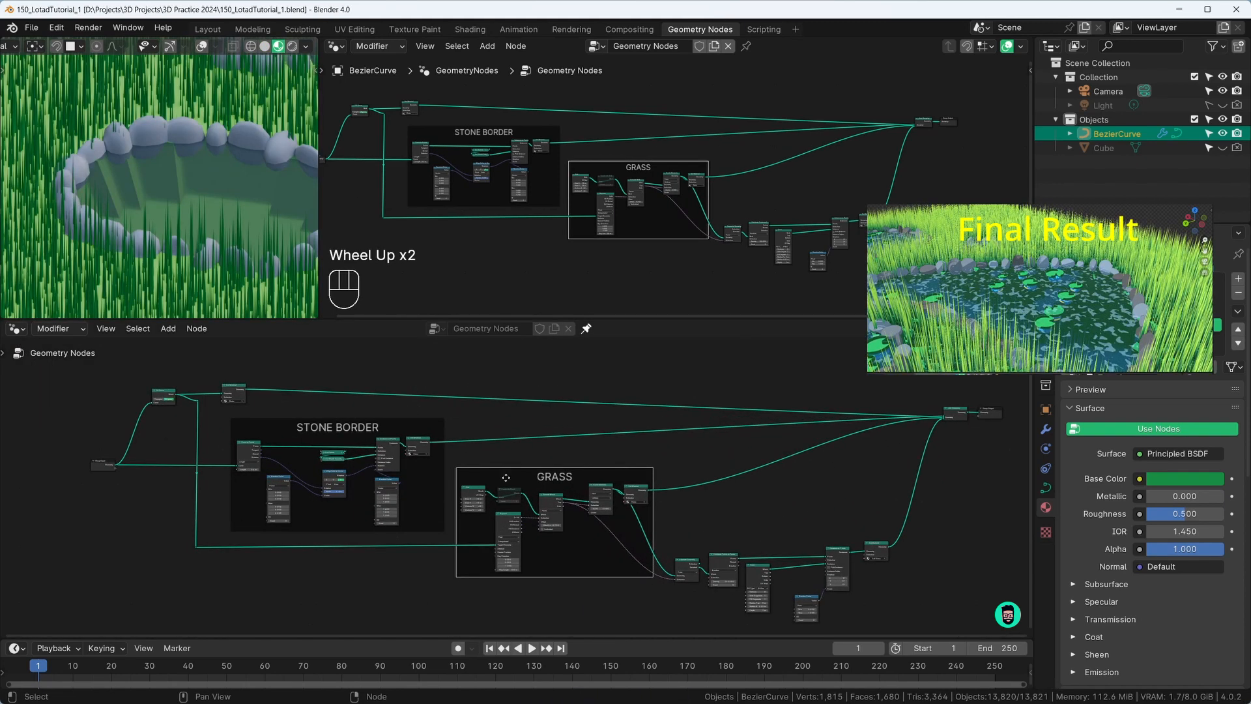
click(549, 485)
click(552, 487)
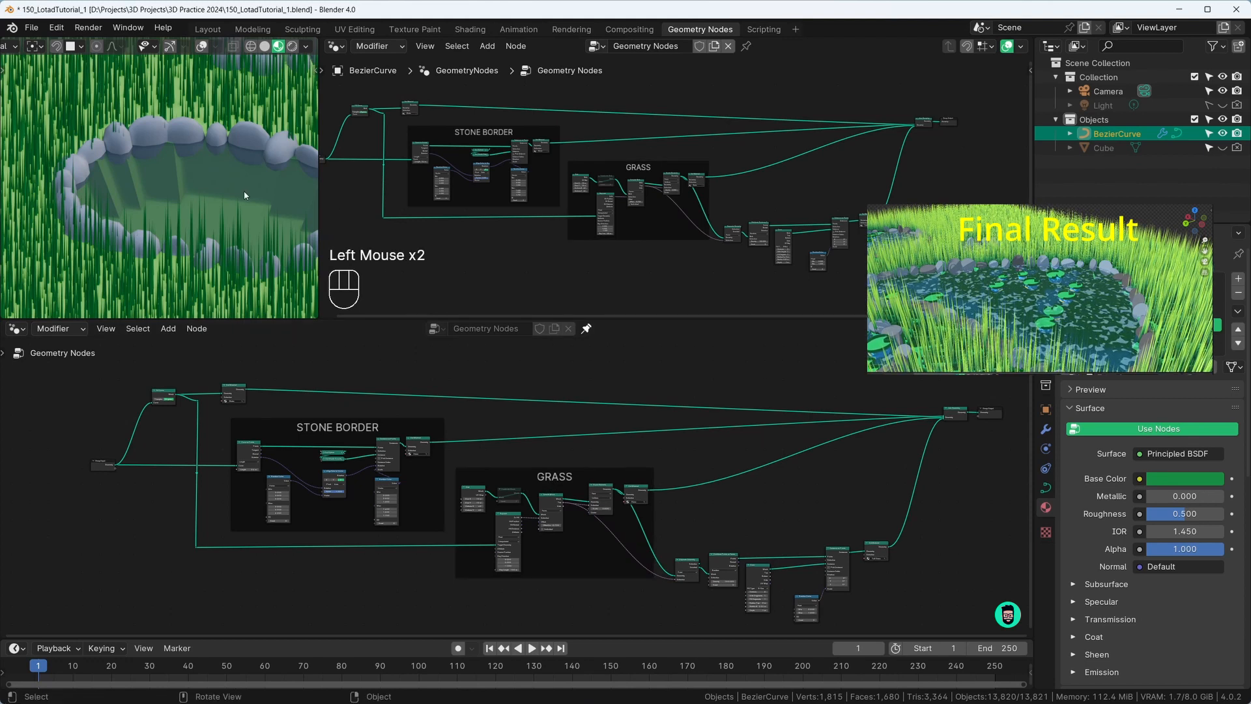
scroll(245, 191, down, 2)
scroll(215, 195, up, 1)
scroll(195, 199, down, 1)
middle_drag(196, 199, 261, 118)
scroll(172, 201, up, 2)
scroll(275, 135, down, 3)
Switch to the Modeling workspace and show its camera viewport in Material Preview shading
click(252, 29)
scroll(560, 357, down, 2)
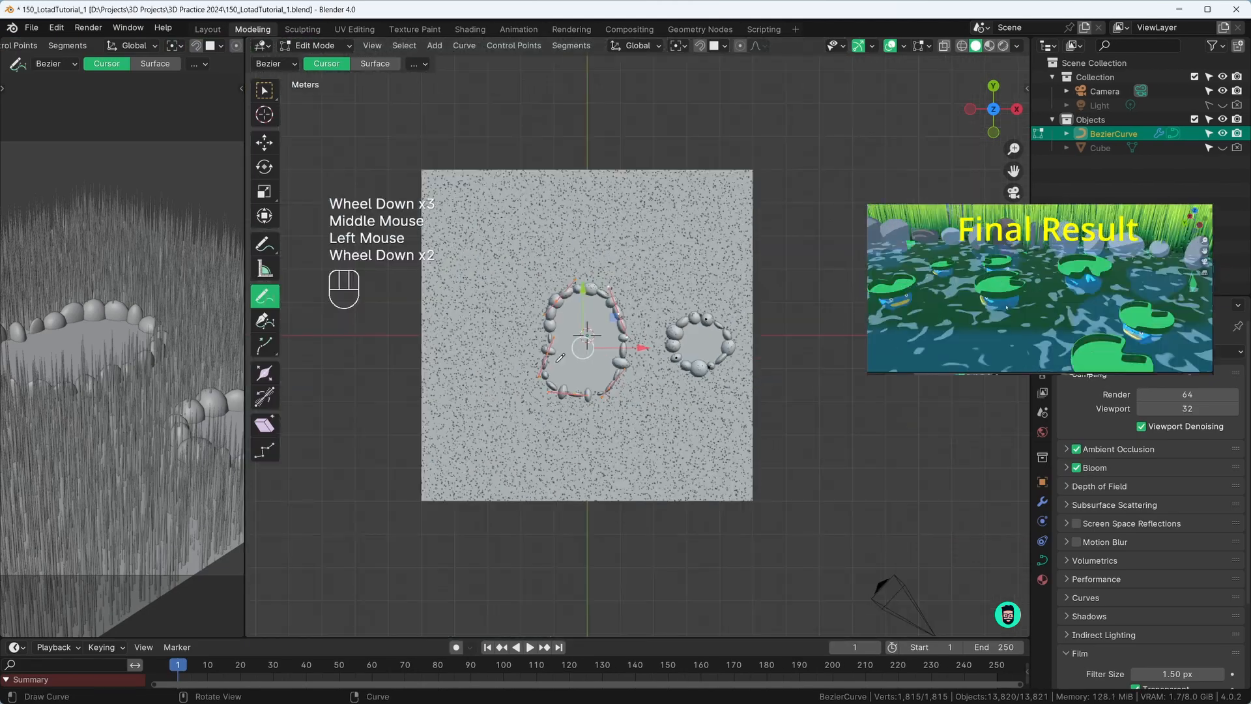
scroll(560, 391, up, 3)
middle_drag(560, 392, 557, 364)
scroll(182, 372, down, 2)
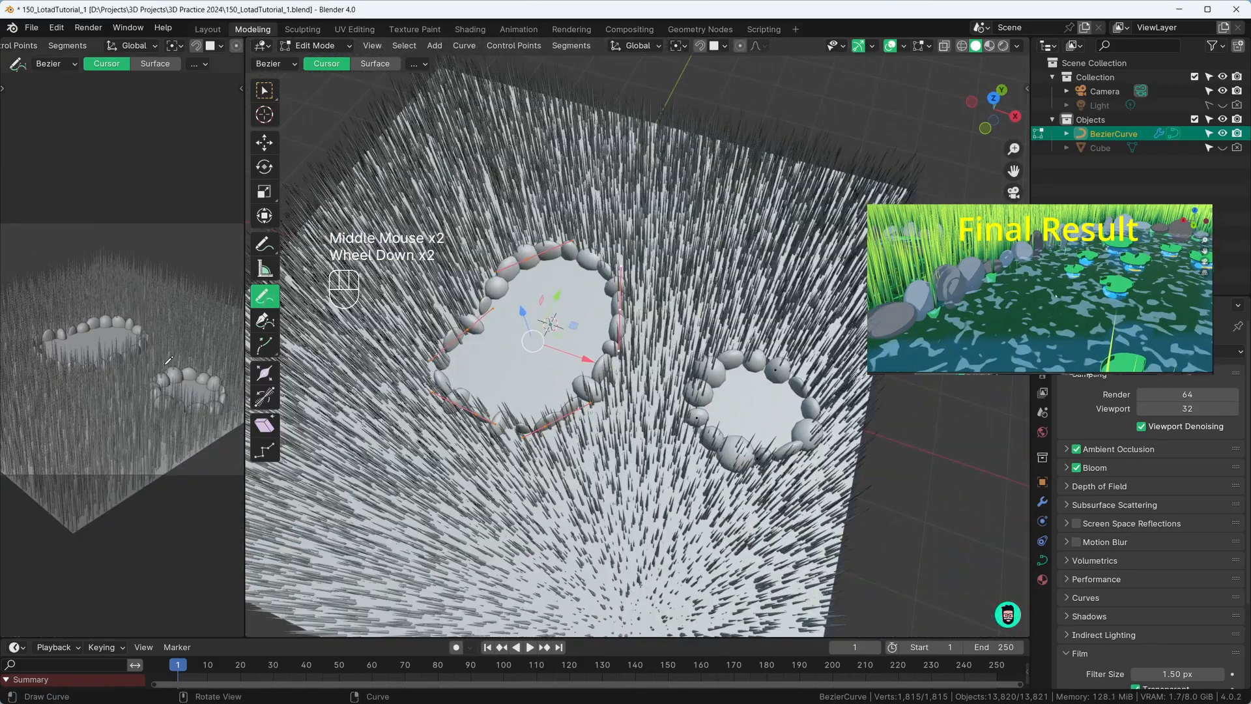
key(z)
scroll(118, 360, up, 2)
shift+middle_drag(118, 360, 120, 347)
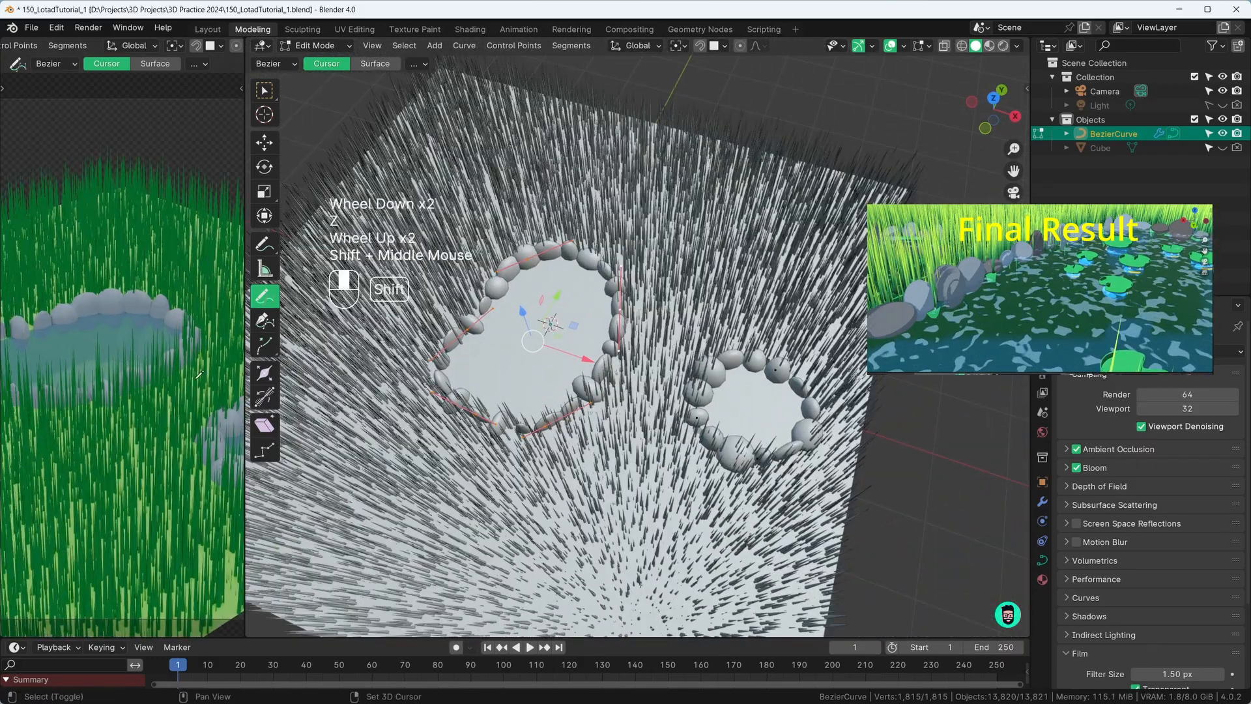
Activate the selection tool and move one control point of the larger pond's curve within the XY plane, locking Z
key(Tab)
key(Tab)
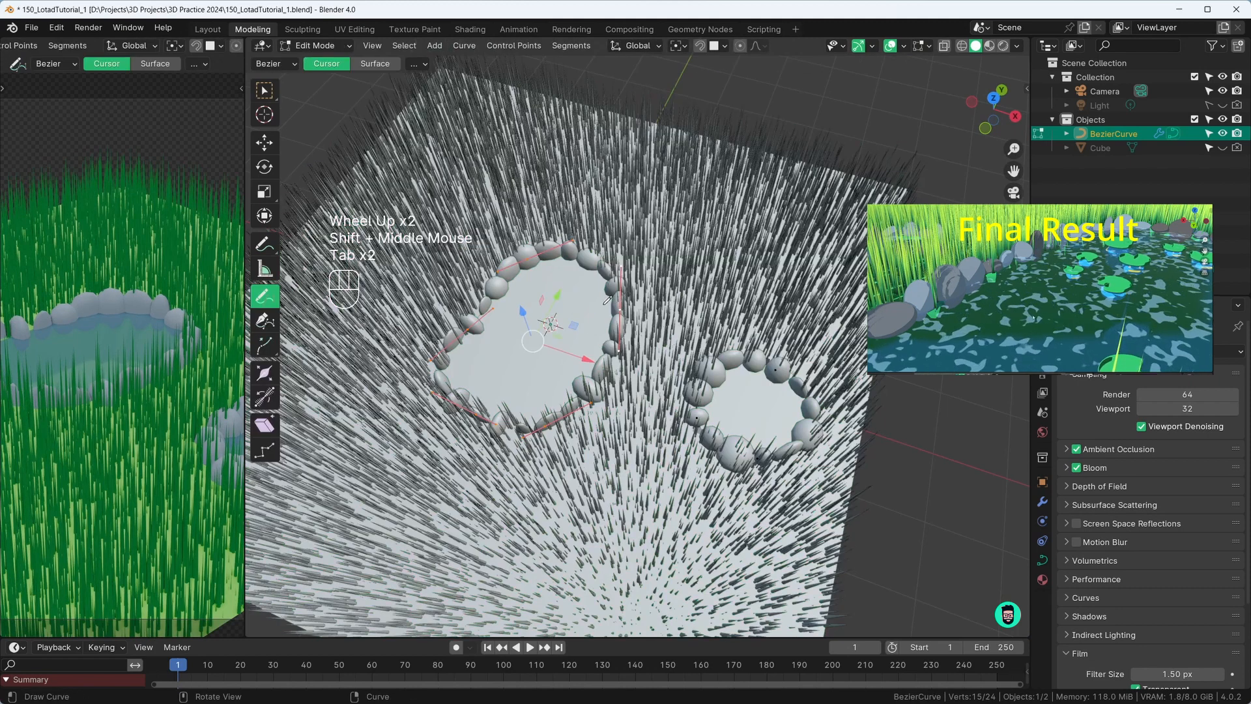
click(264, 90)
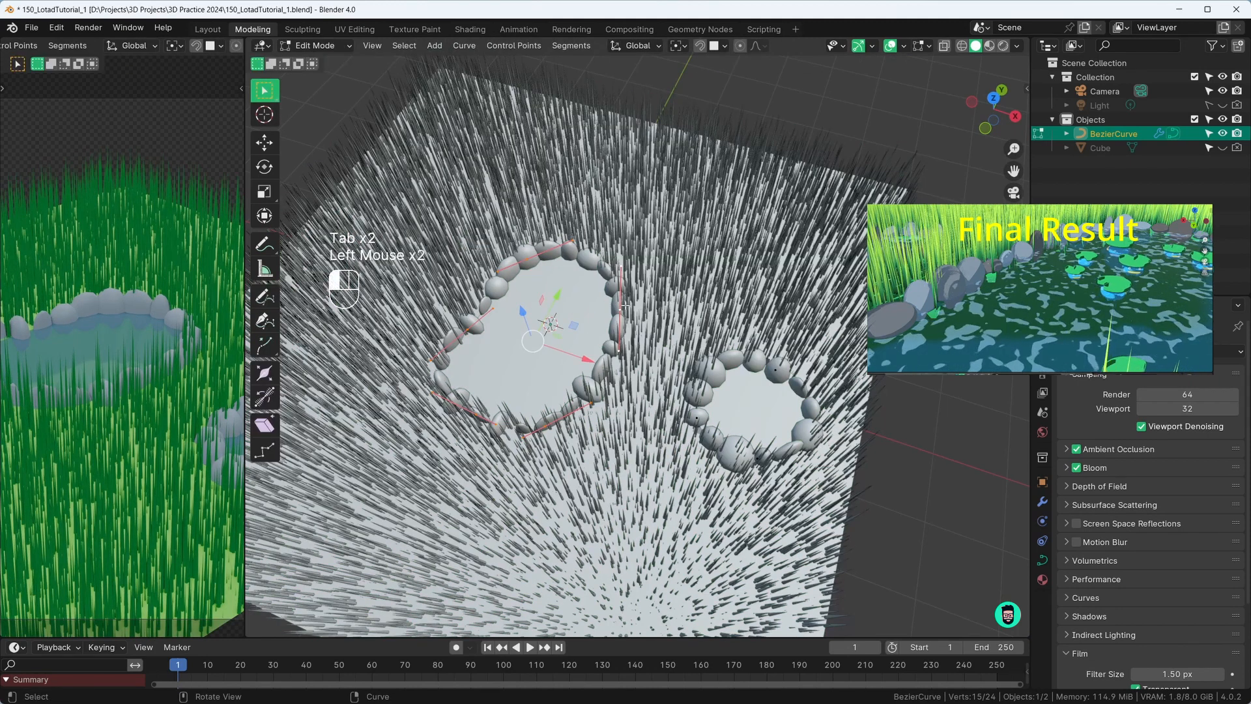
key(g)
key(shift+z)
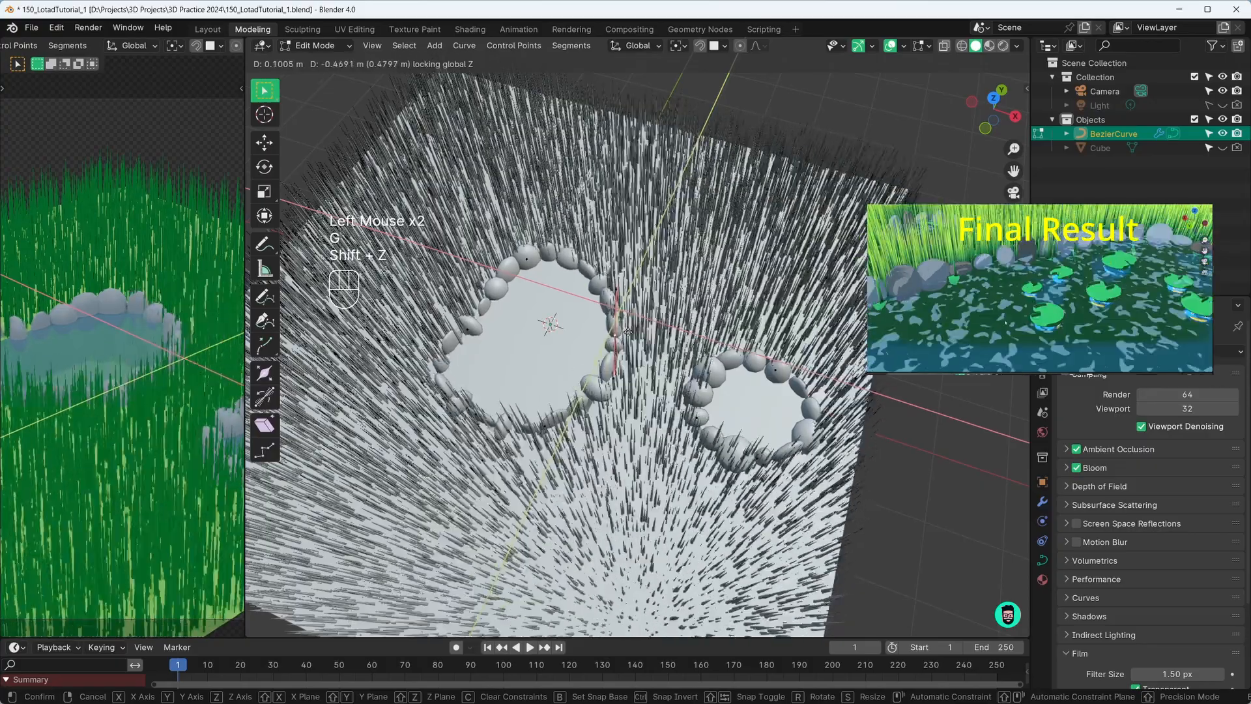
click(625, 342)
middle_drag(625, 342, 631, 374)
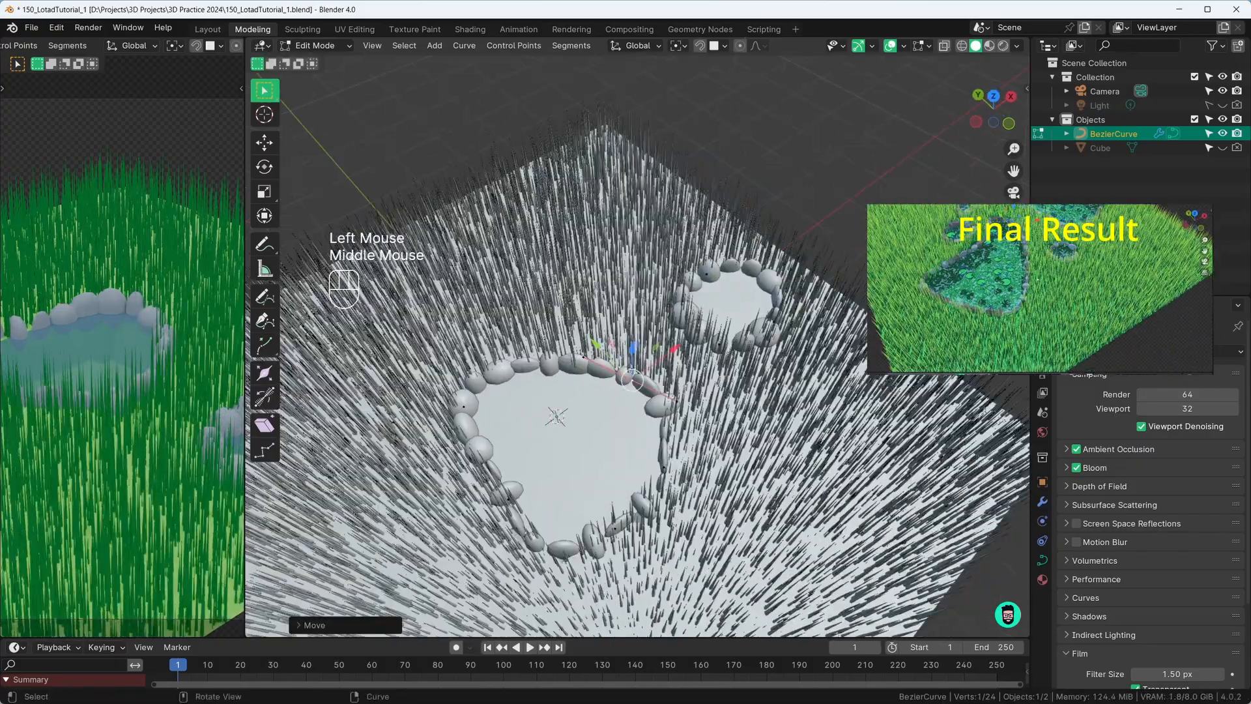
Move the control point on the larger pond's lower edge within the XY plane, locking Z, and return to Object Mode
scroll(631, 373, down, 2)
shift+middle_drag(500, 499, 542, 389)
click(542, 388)
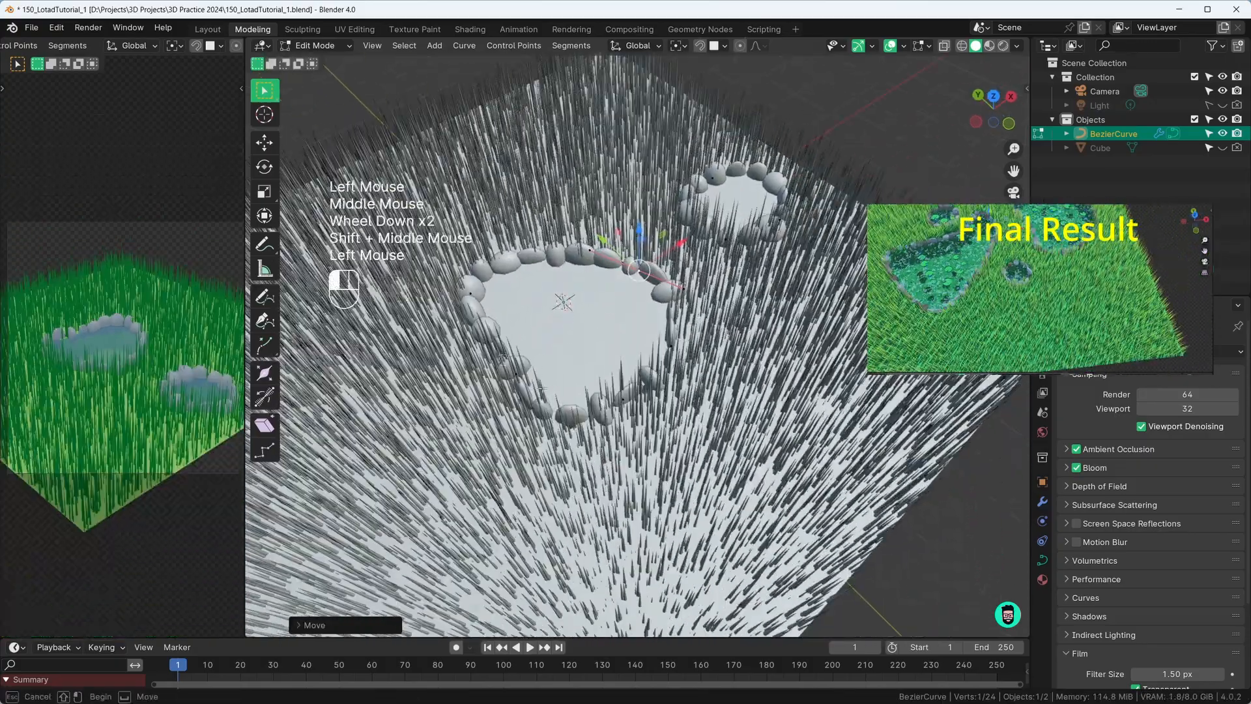
drag(542, 389, 546, 388)
key(g)
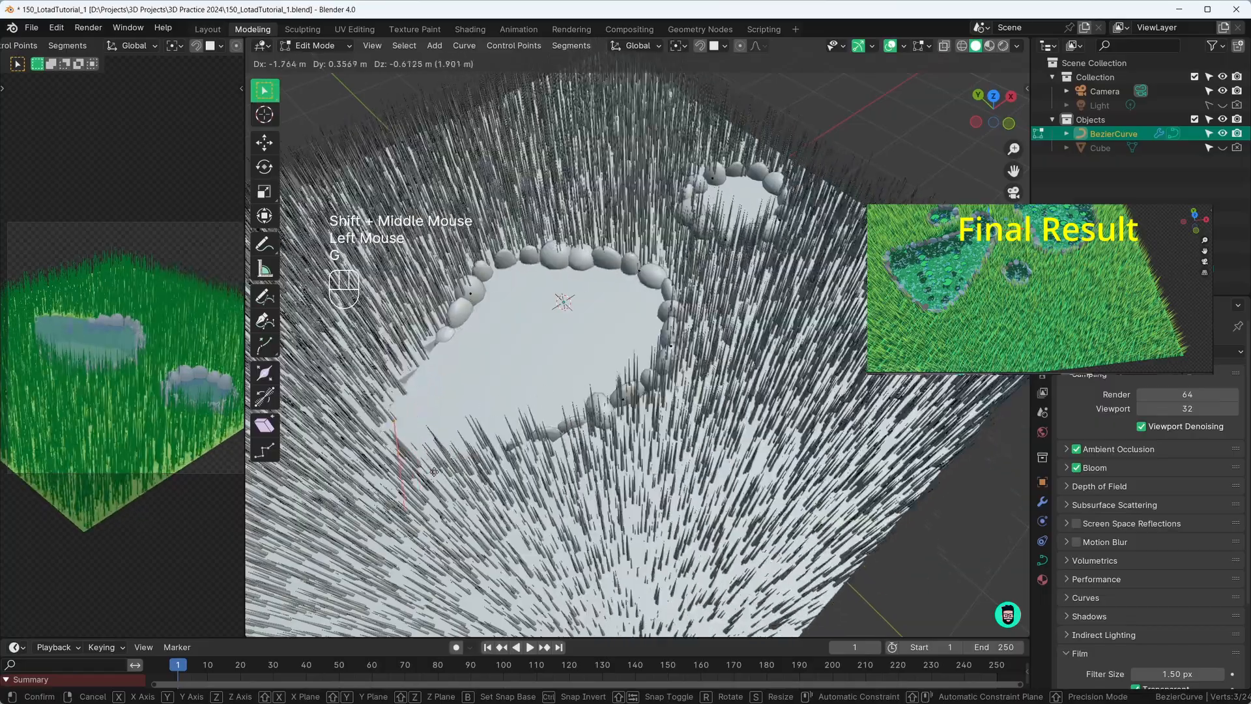
key(shift+z)
click(600, 394)
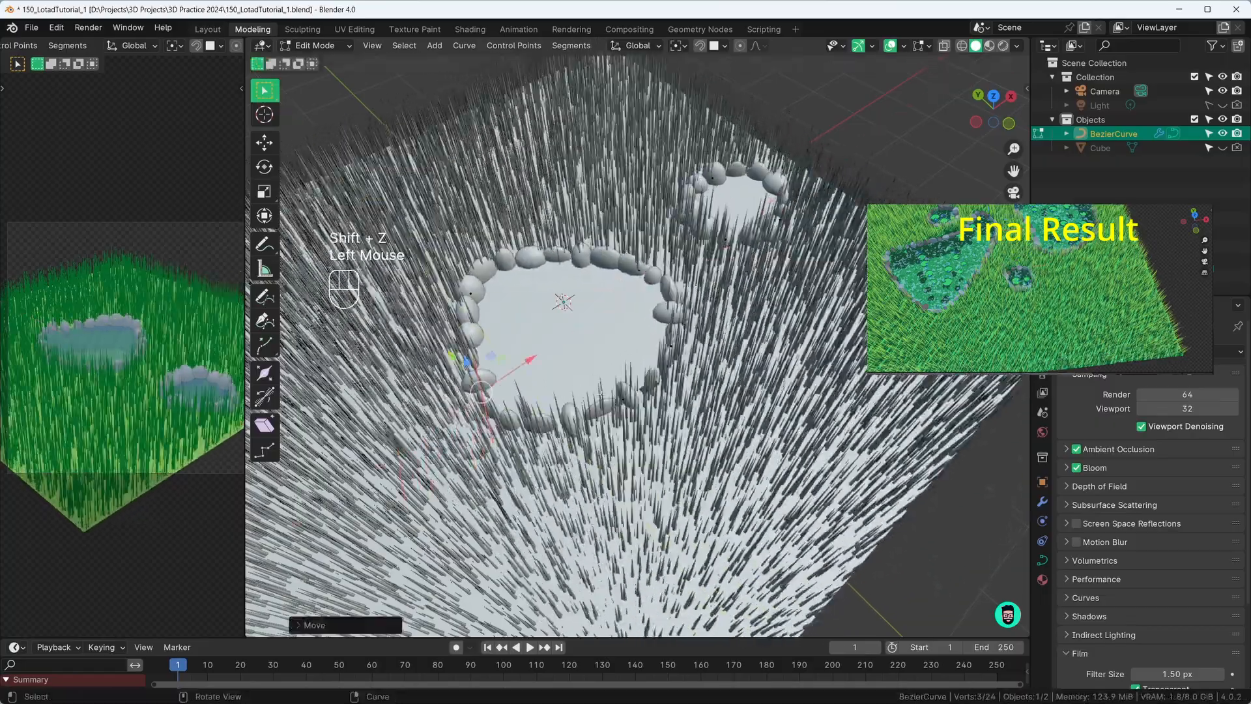
middle_drag(601, 394, 649, 294)
scroll(626, 365, down, 2)
key(Tab)
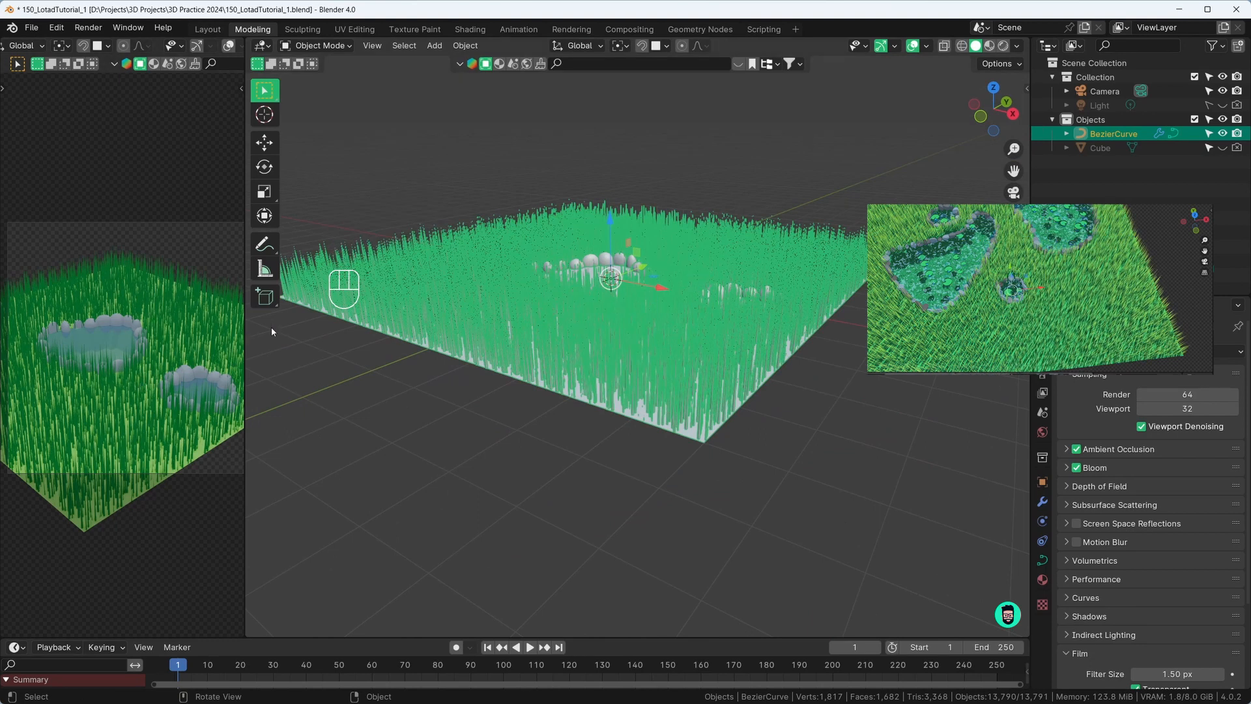
Switch to the Geometry Nodes workspace, maximize the lower node editor and examine the tree from the stone border to the tall grass nodes
click(722, 30)
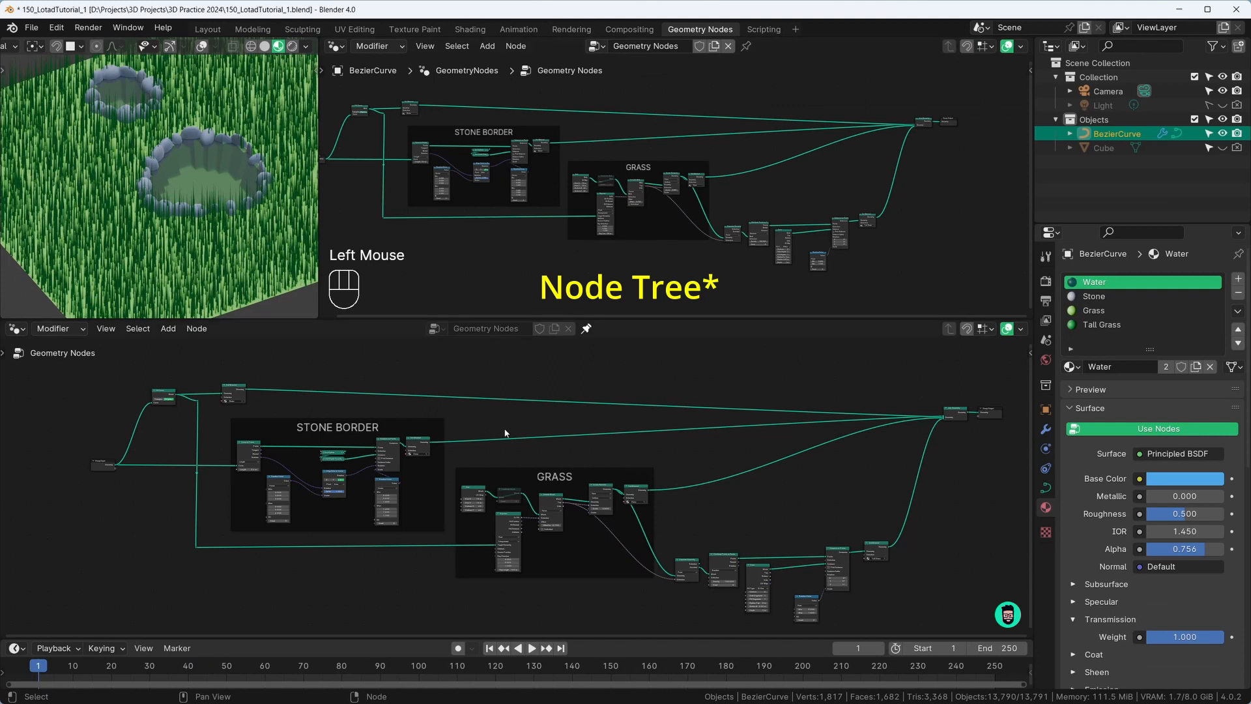
key(ctrl+space)
scroll(527, 391, up, 3)
middle_drag(155, 382, 446, 523)
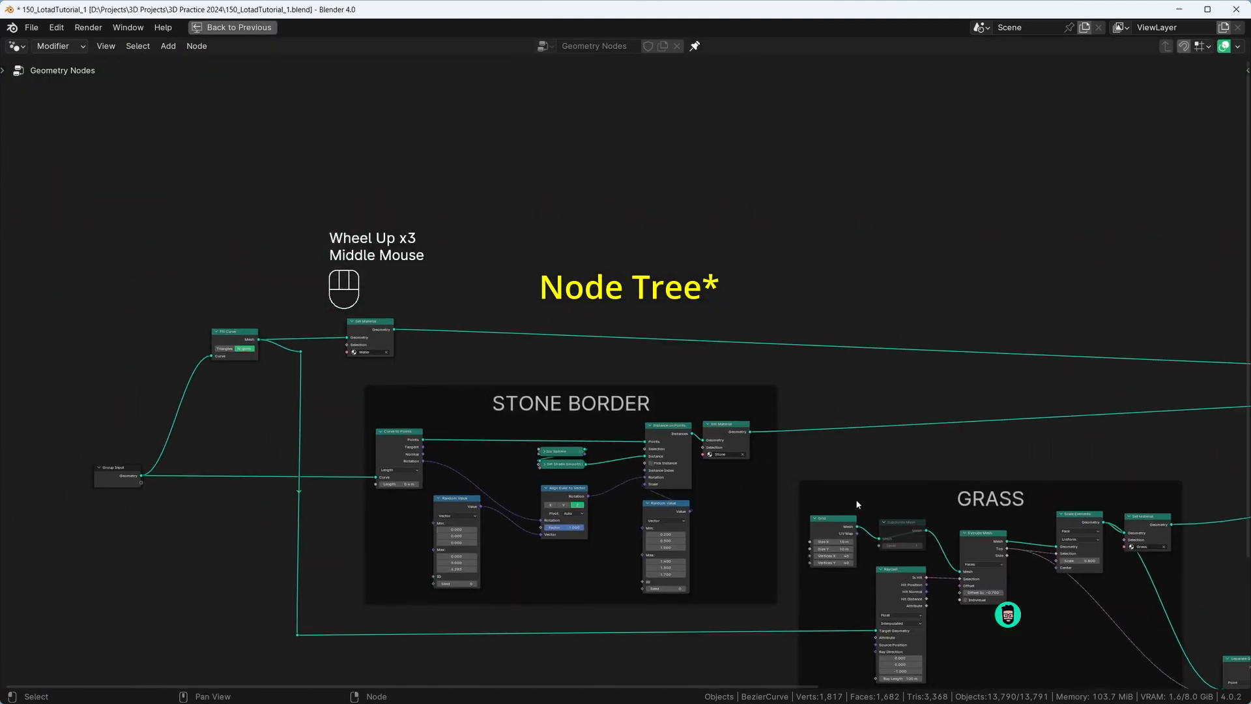
middle_drag(858, 504, 359, 347)
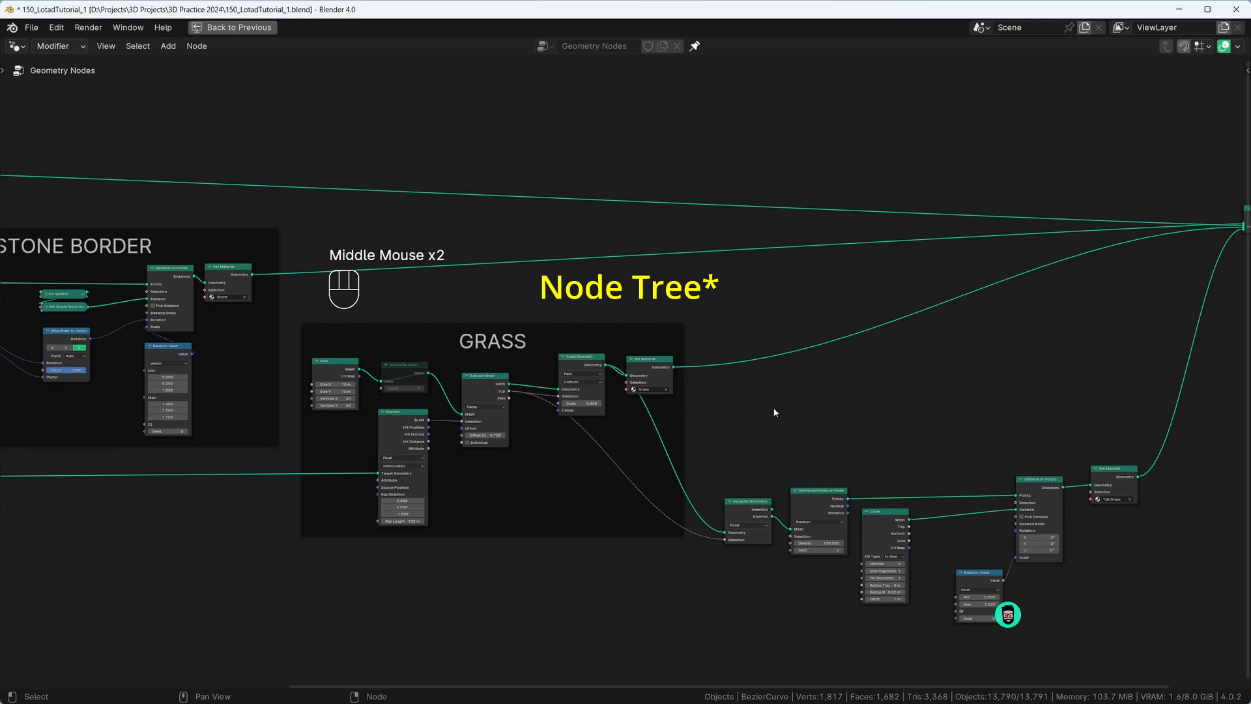
middle_drag(774, 412, 653, 344)
middle_drag(283, 288, 368, 350)
click(369, 350)
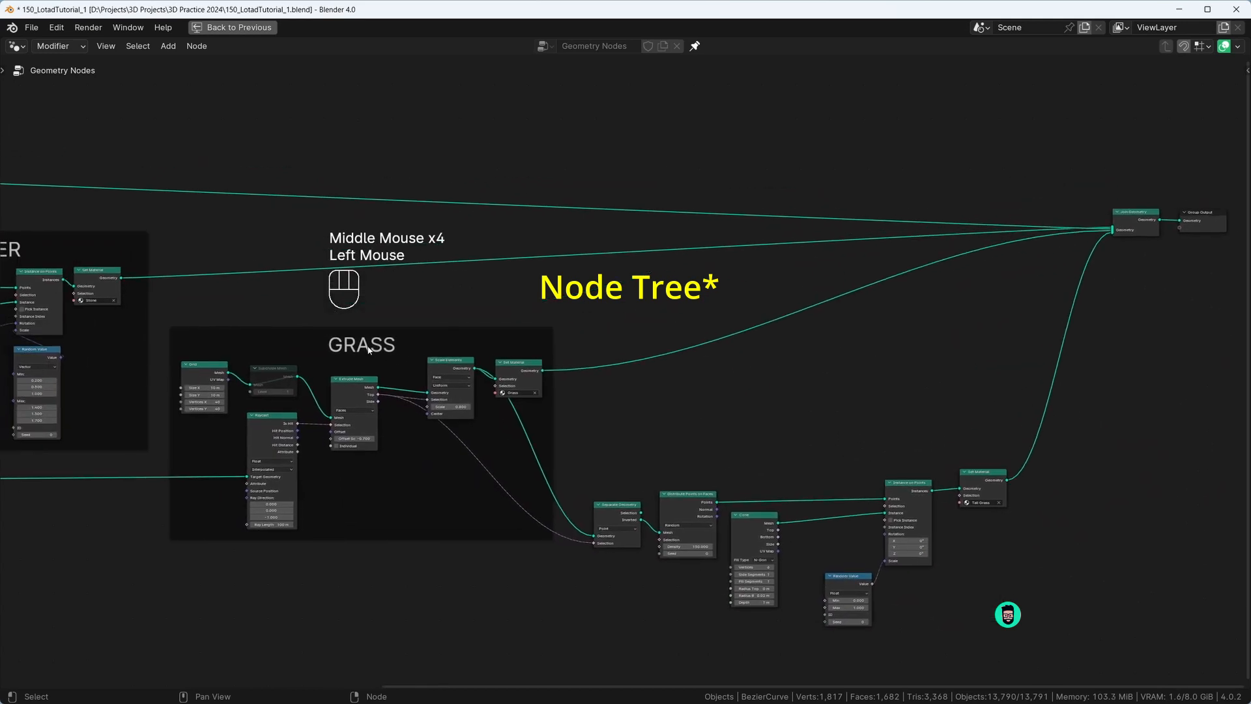
middle_drag(821, 497, 762, 460)
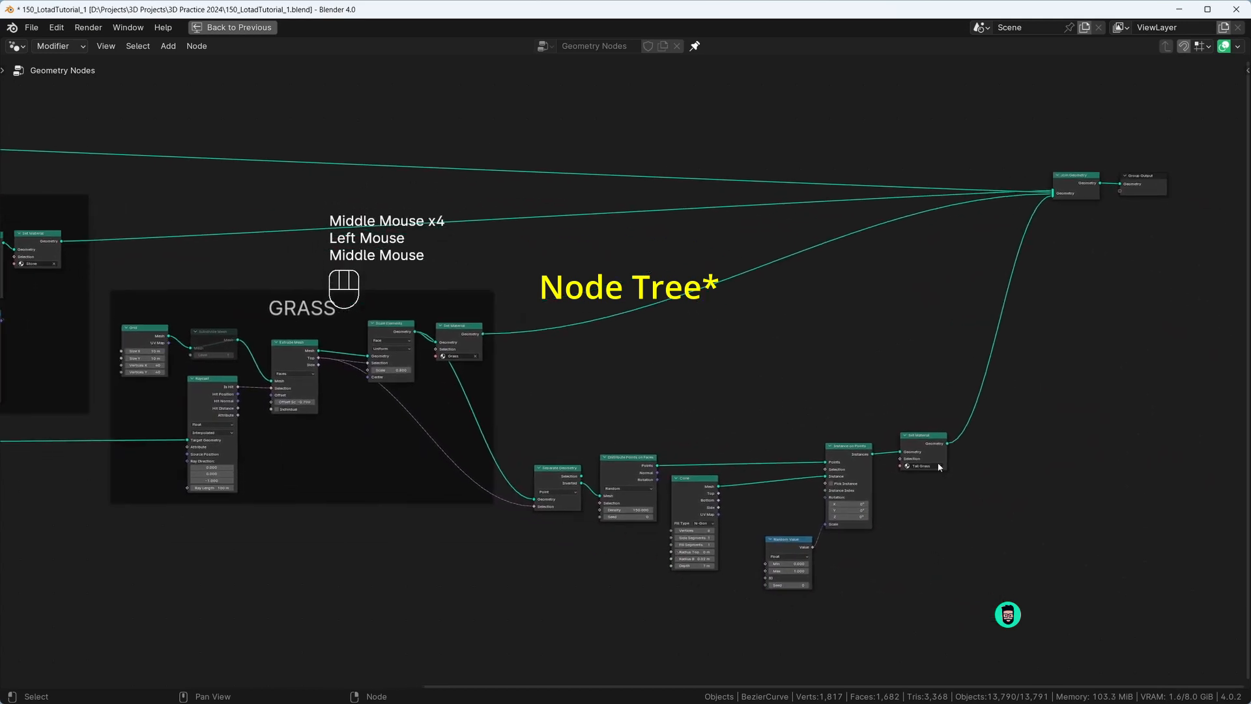
Inspect the Fill Curve node at the start of the tree, restore the workspace layout and review the node tree overview
middle_drag(254, 306, 612, 384)
middle_drag(135, 335, 494, 413)
scroll(271, 294, up, 3)
middle_drag(270, 293, 562, 342)
drag(562, 342, 581, 329)
click(228, 30)
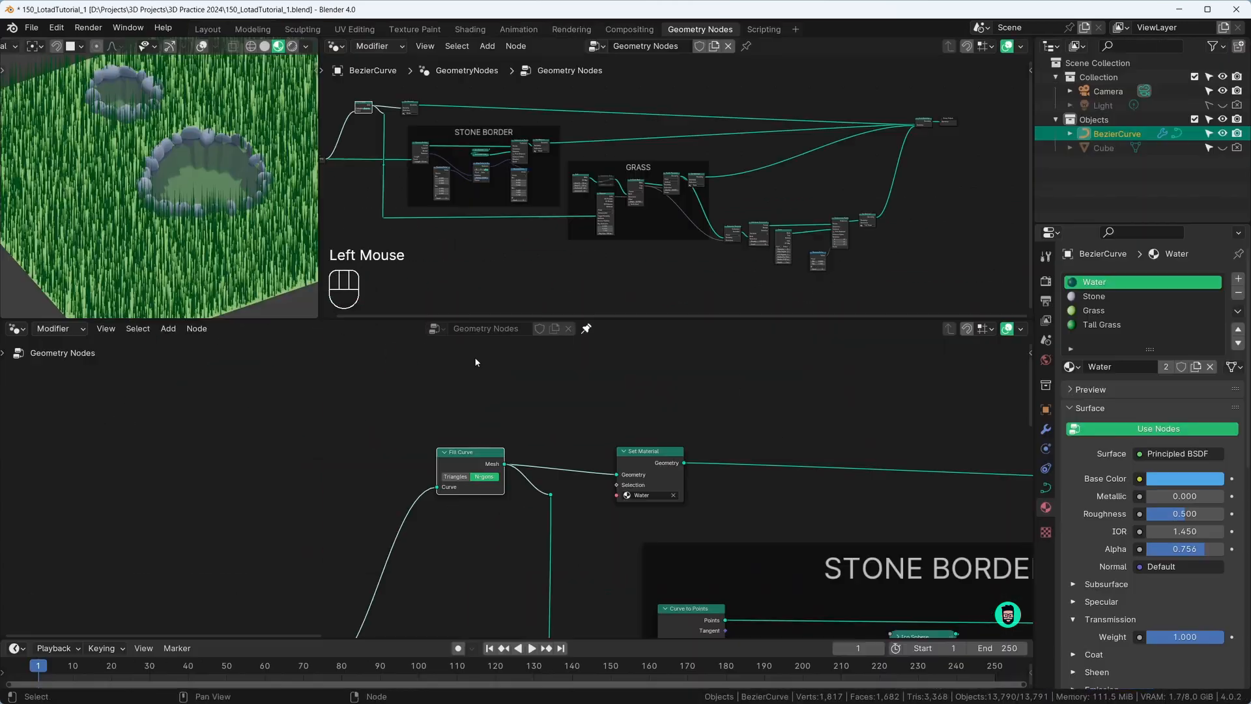
scroll(494, 397, down, 6)
middle_drag(613, 508, 427, 405)
scroll(756, 523, down, 2)
middle_drag(756, 523, 636, 485)
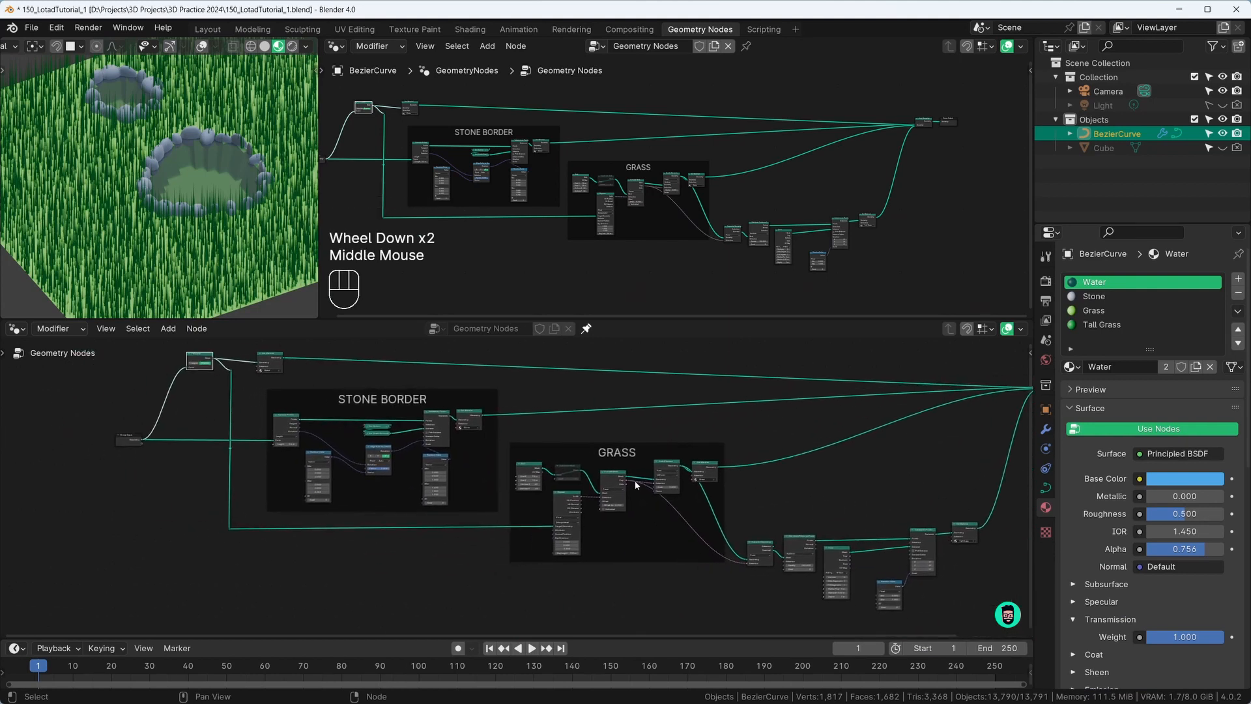